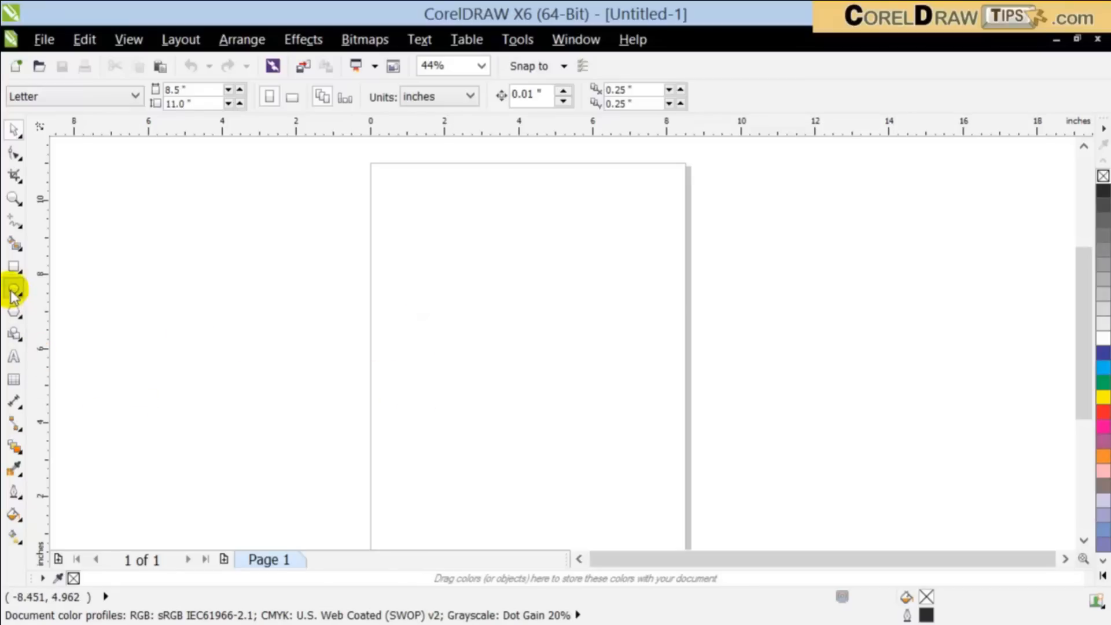
Step: Draw a rectangle about 5.0 by 4.9 inches on the page, filled with 40% black and without an outline
click(13, 266)
drag(464, 270, 651, 451)
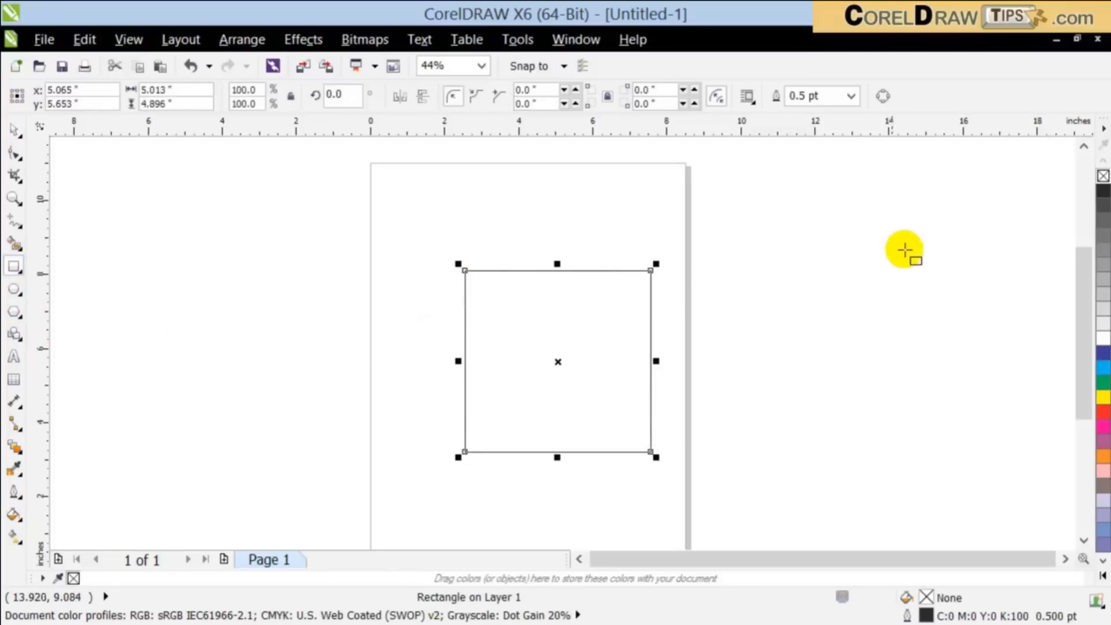
click(1103, 310)
click(1103, 279)
click(14, 129)
right_click(1103, 175)
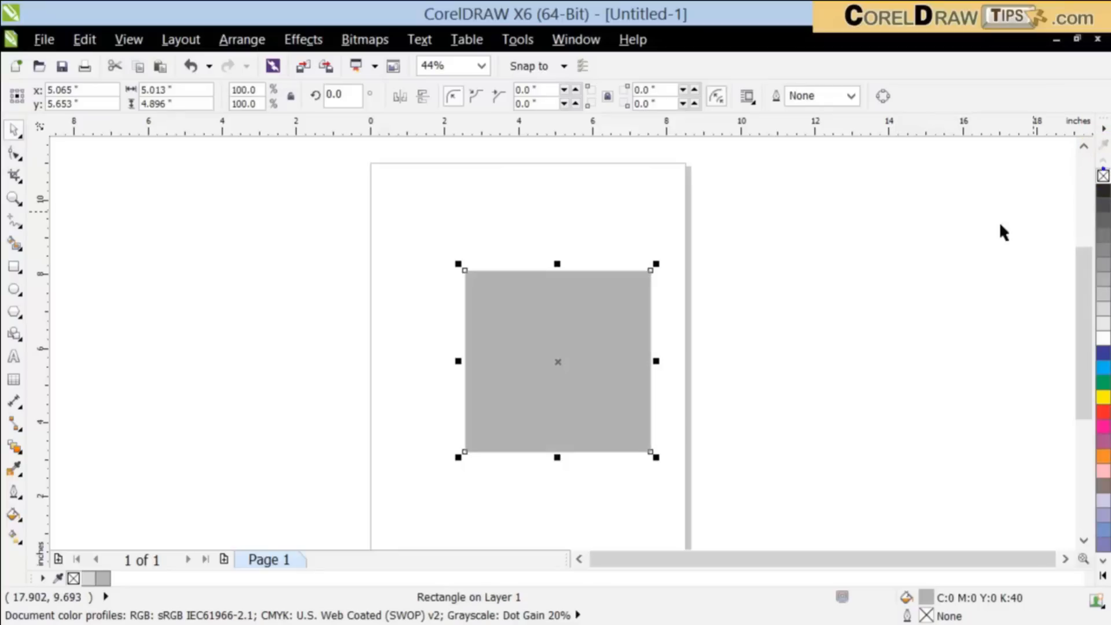
Step: Move the gray rectangle up and to the left on the page, then deselect it
click(915, 243)
drag(533, 372, 496, 300)
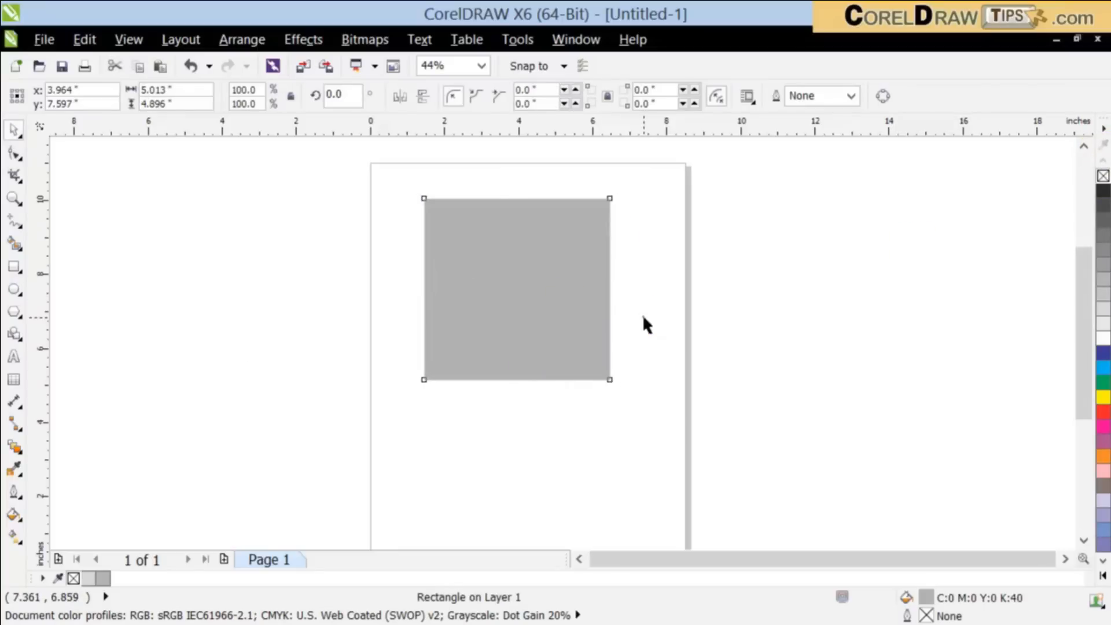
click(642, 314)
Step: Spray several Artistic Media strokes over and around the gray rectangle using the first Brush Strokes spraylist
click(15, 242)
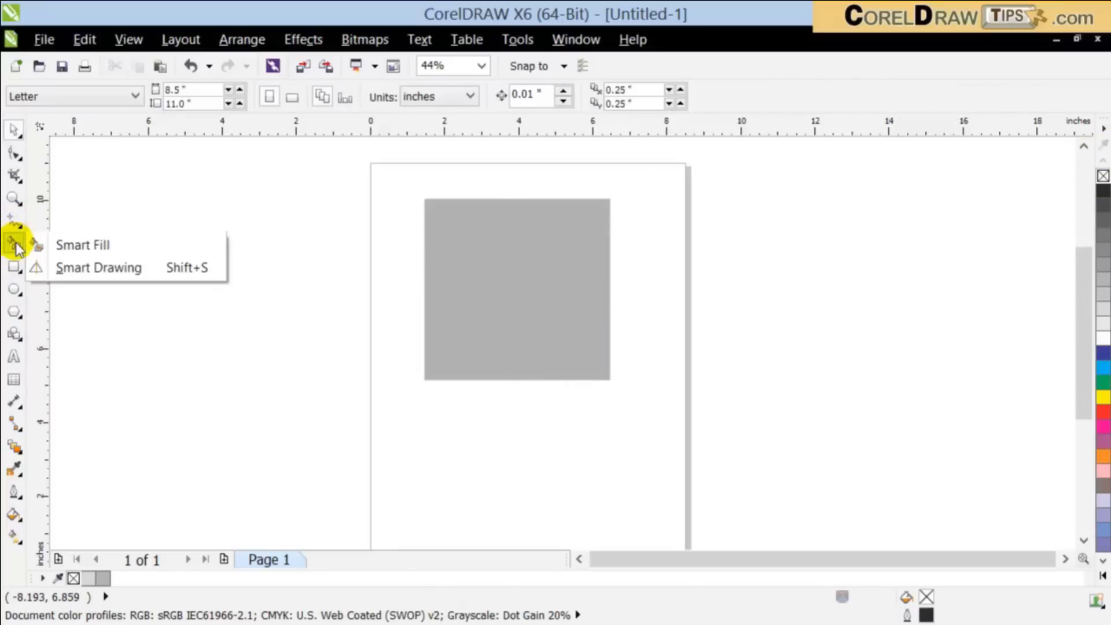
mouse_move(12, 173)
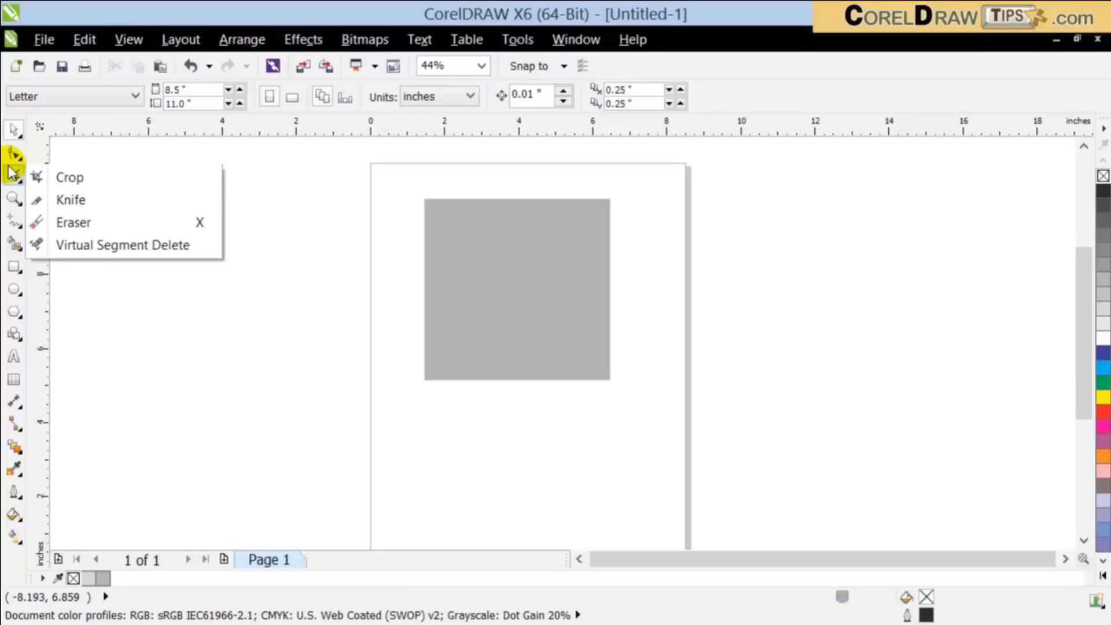
mouse_move(17, 225)
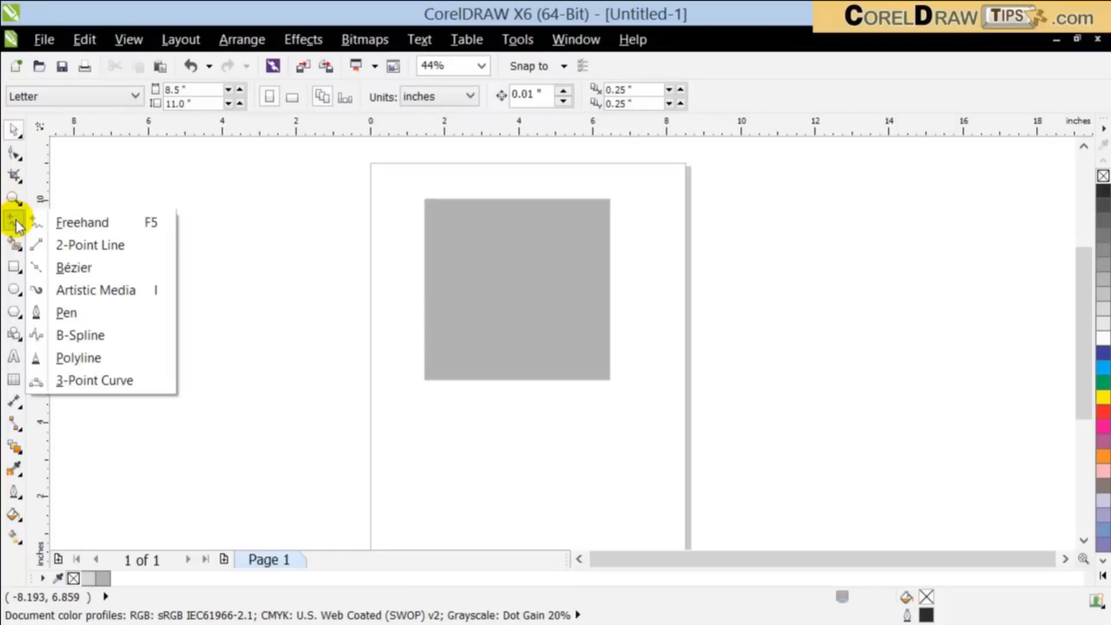
click(118, 292)
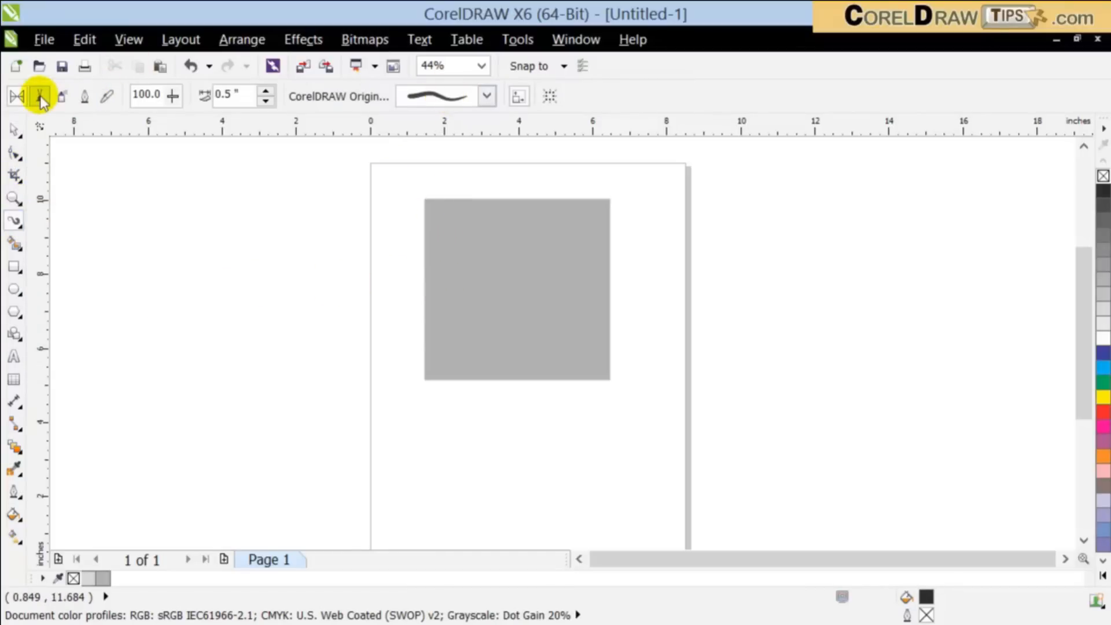
click(62, 96)
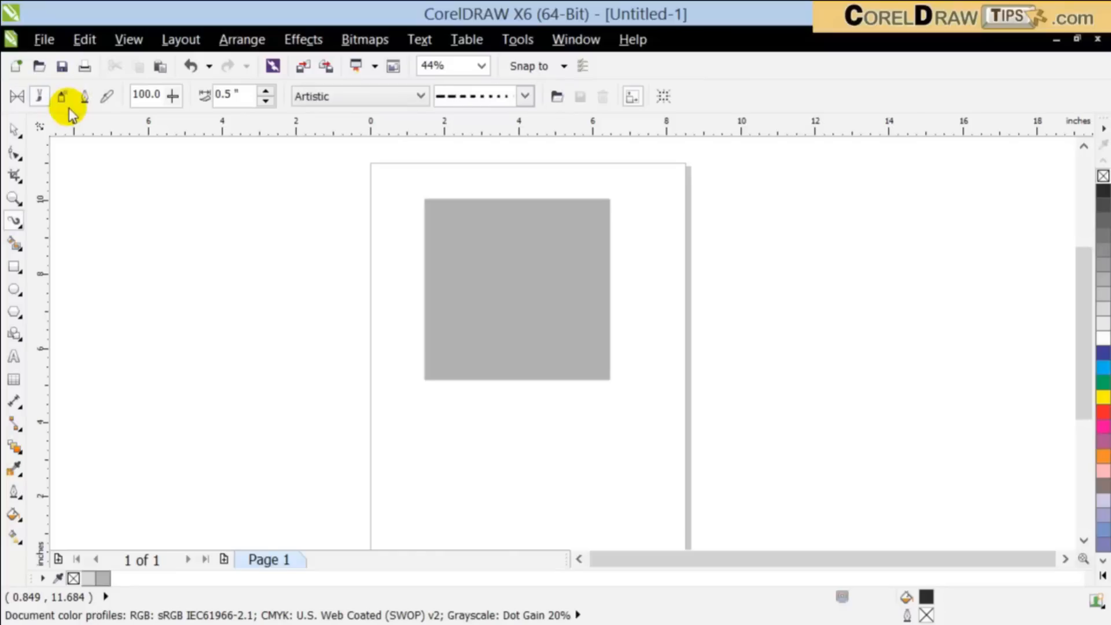
click(457, 96)
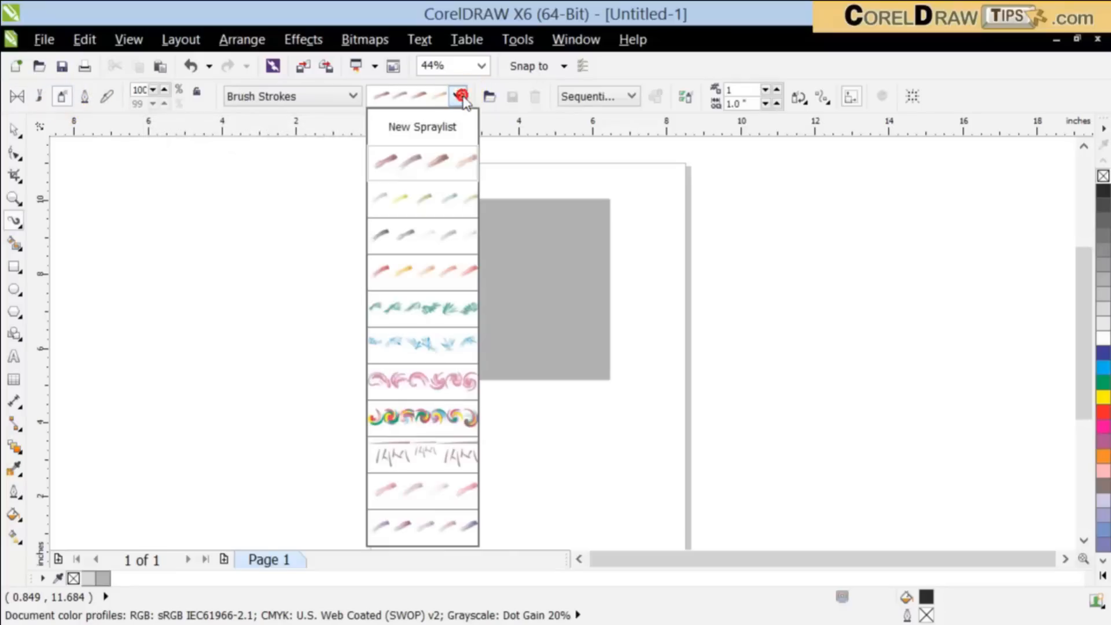
click(431, 167)
drag(385, 280, 570, 218)
drag(466, 293, 622, 266)
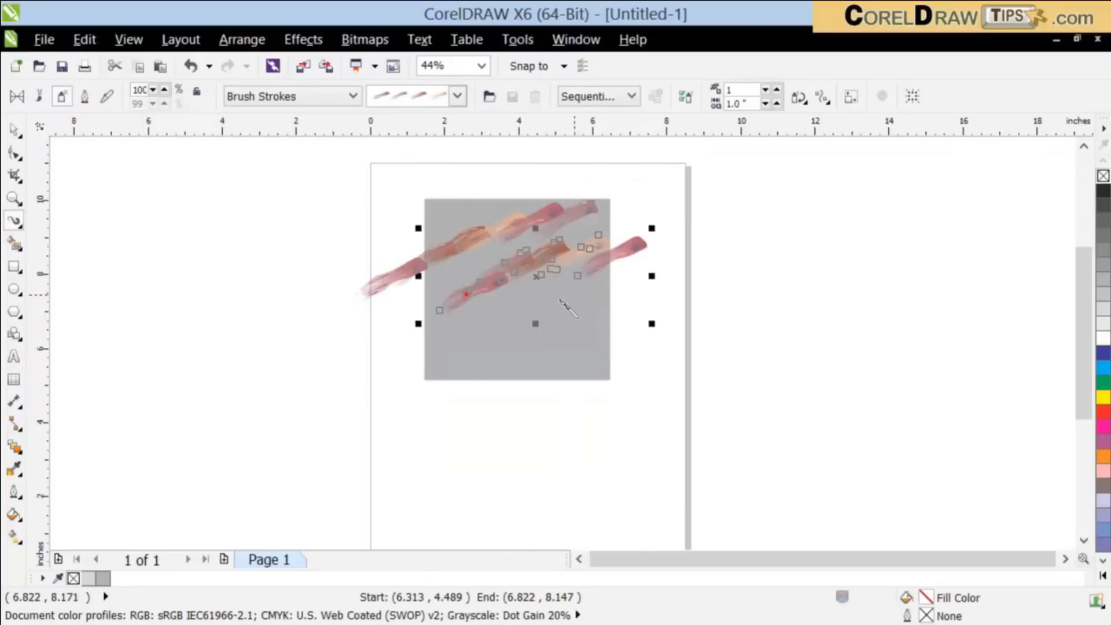
mouse_move(483, 206)
mouse_down()
mouse_move(458, 370)
mouse_move(639, 367)
mouse_up()
drag(503, 313, 543, 414)
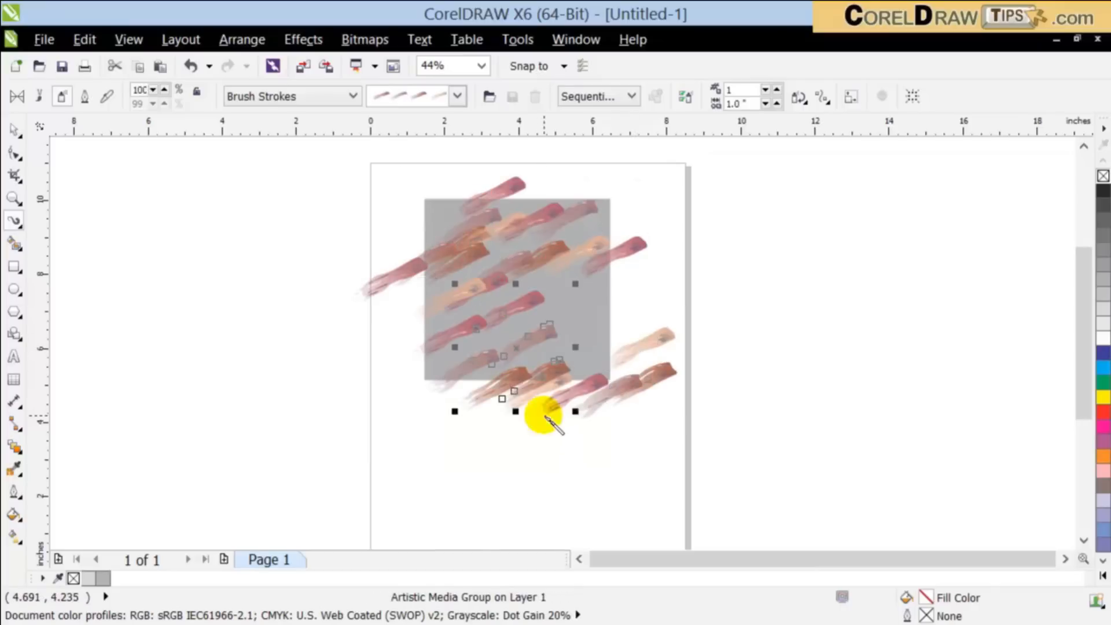
Step: Choose the Footprint spray category and spray a vertical stroke along the gray rectangle's left edge
click(327, 93)
click(317, 154)
drag(436, 195, 437, 379)
Step: Spray several strokes over and around the rectangle with the second spraylist of the Food category
click(321, 97)
click(306, 136)
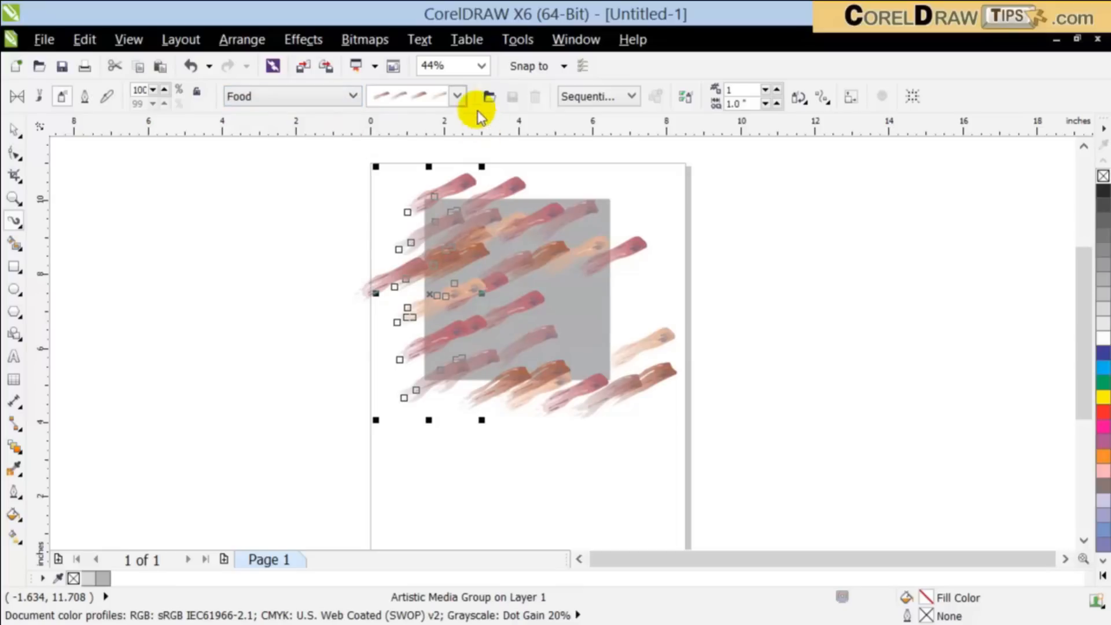
click(457, 96)
click(435, 195)
drag(561, 248, 558, 444)
drag(449, 385, 317, 471)
drag(323, 297, 580, 449)
drag(637, 334, 641, 407)
mouse_move(524, 313)
mouse_down()
mouse_move(527, 411)
mouse_move(509, 406)
mouse_up()
Step: Select all objects, including the rectangle and the sprayed strokes, and delete them
scroll(603, 428, down, 2)
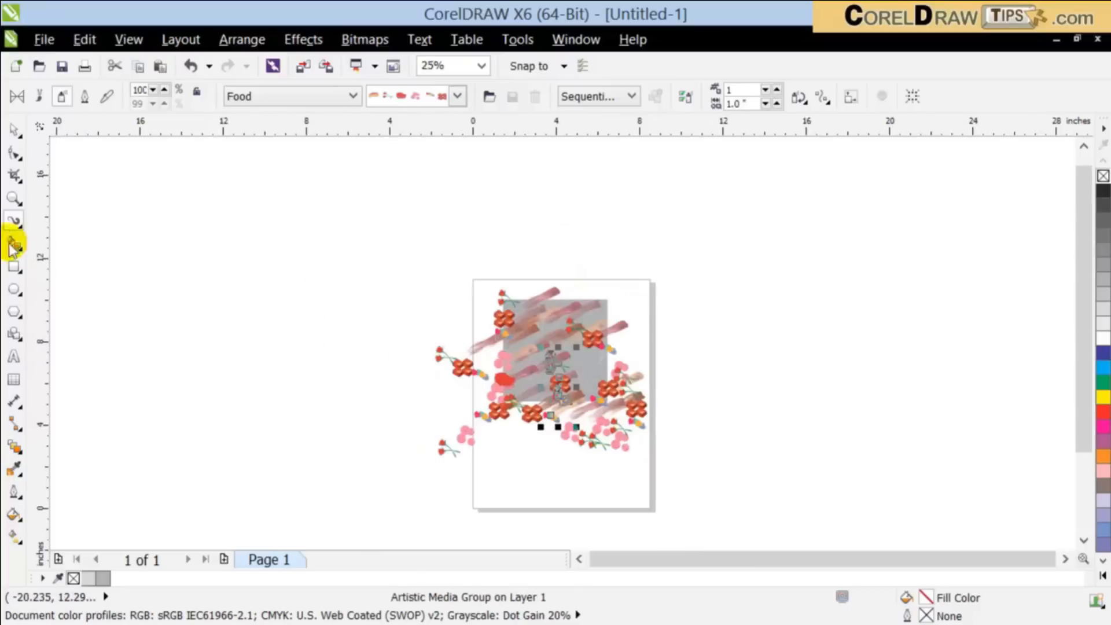
click(13, 129)
scroll(936, 544, down, 1)
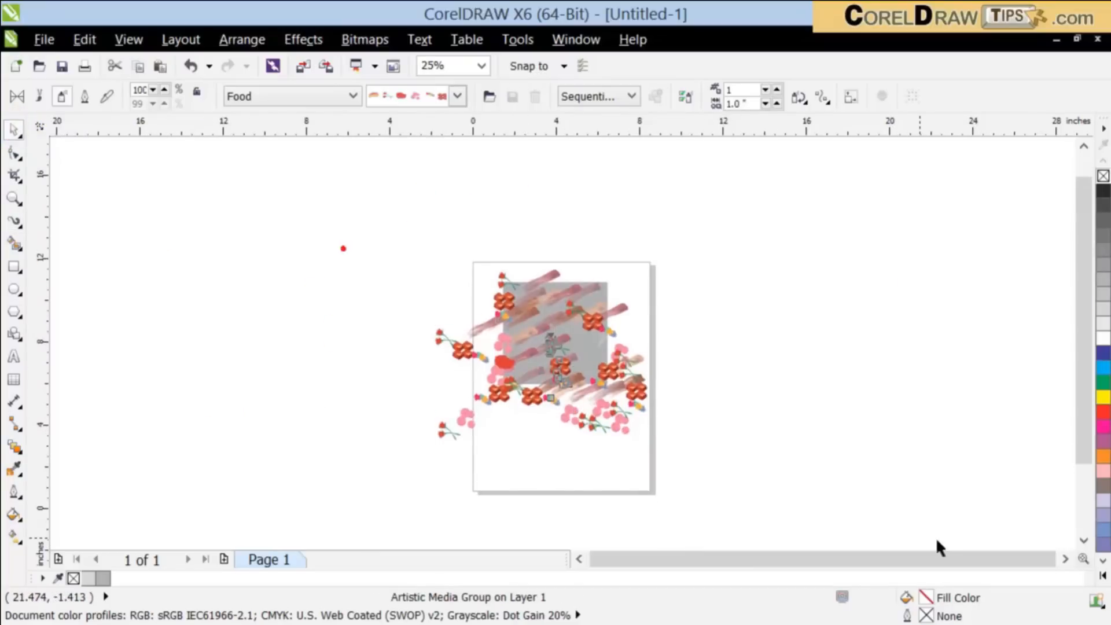
scroll(936, 540, down, 3)
key(ctrl+a)
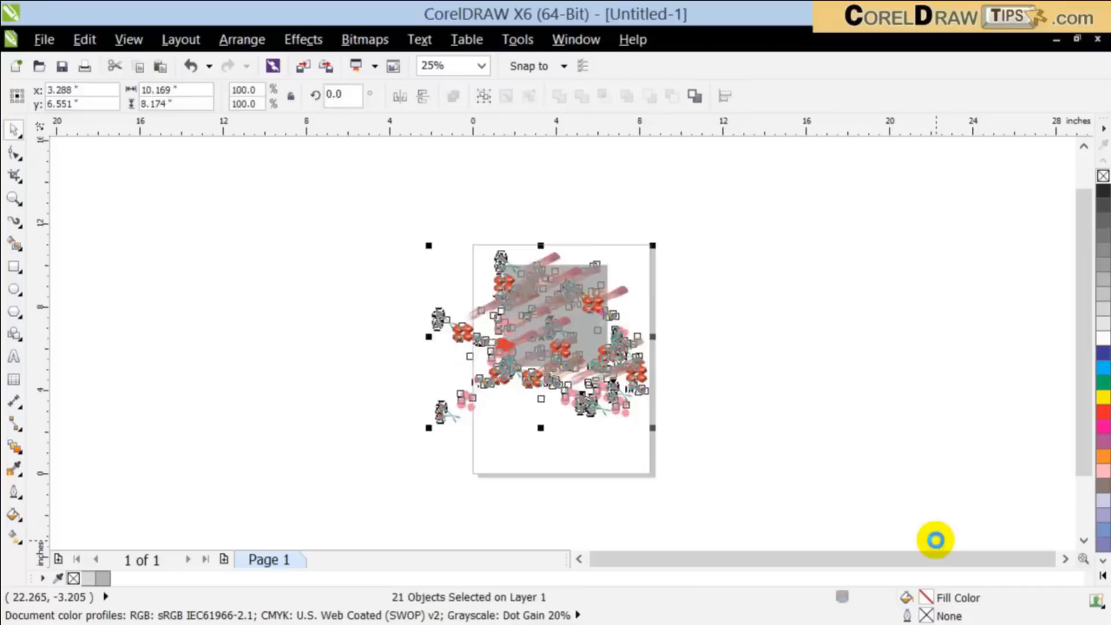
key(Delete)
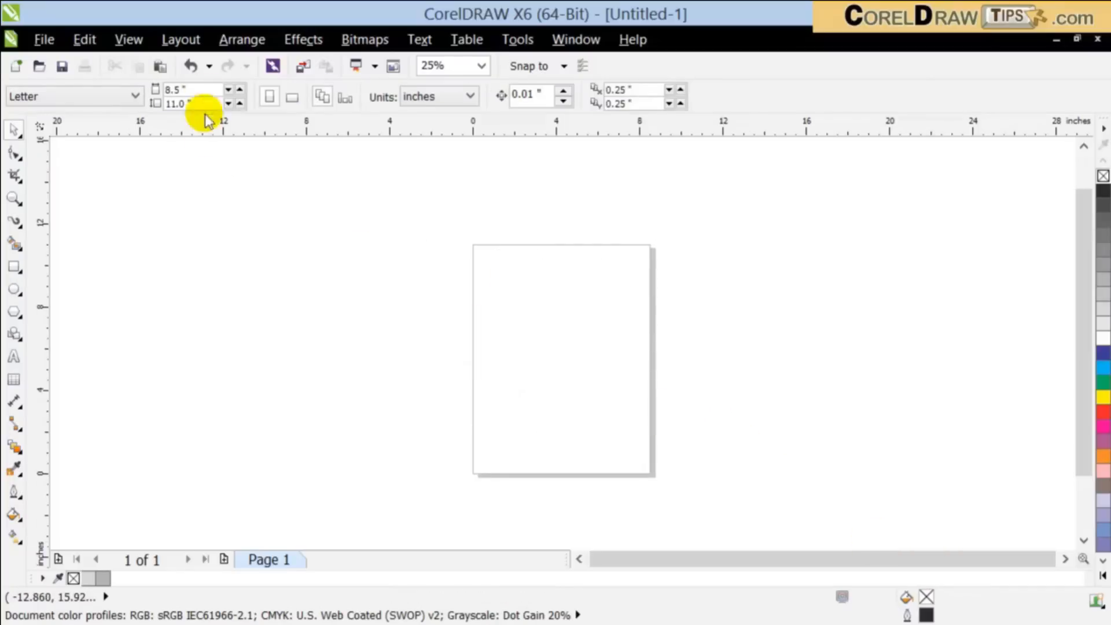
Step: Set the page size to 50 inches wide and 30 inches high
click(185, 90)
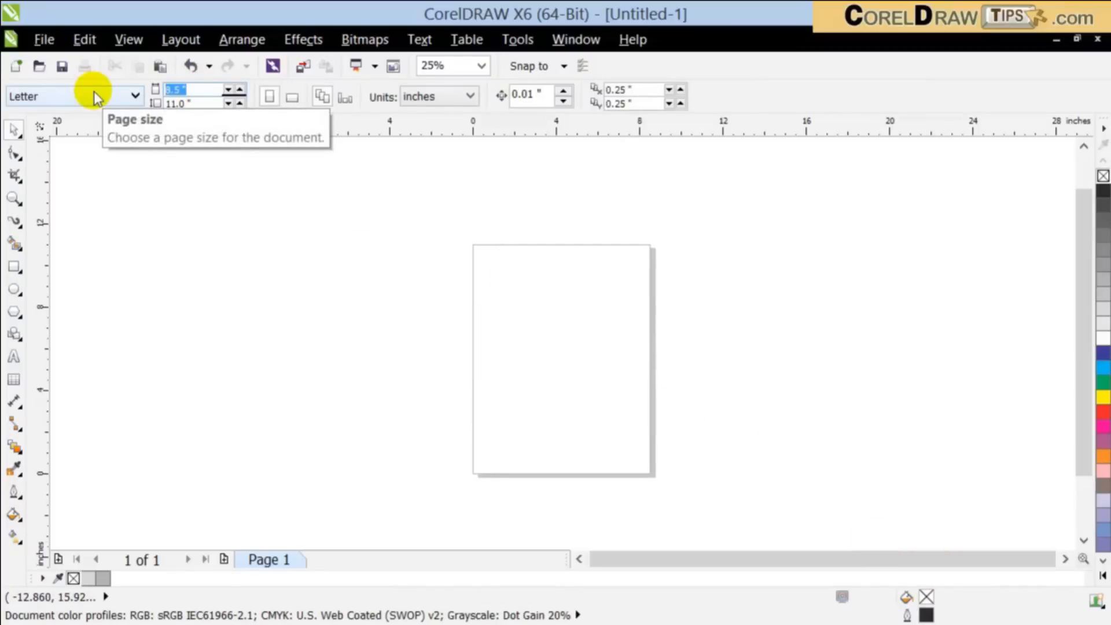
text(50)
click(202, 104)
text(30)
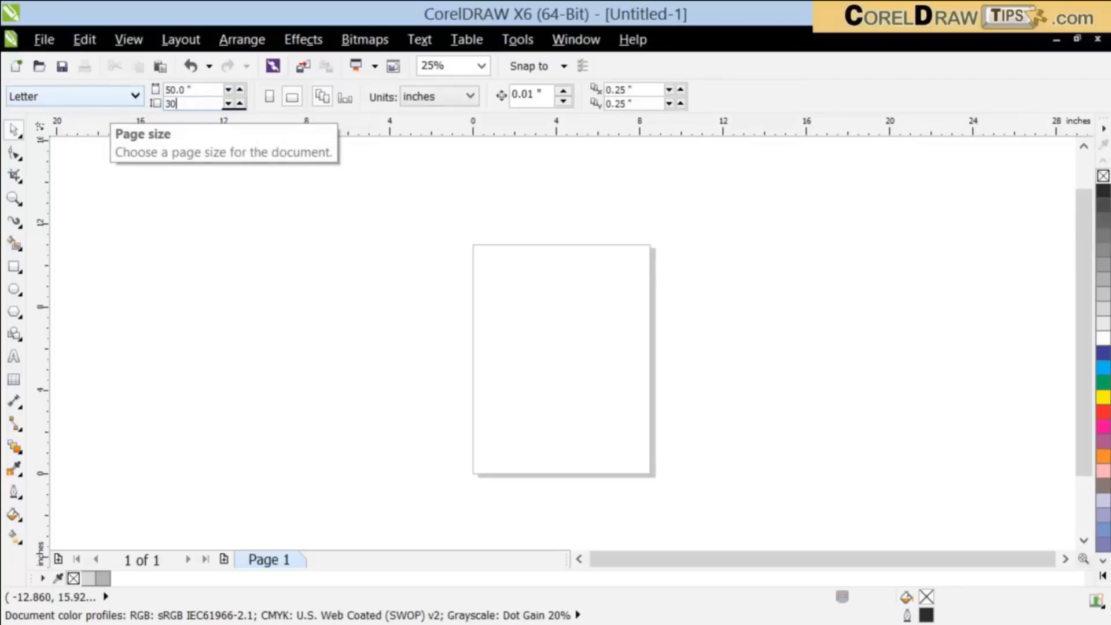
key(Return)
scroll(377, 315, down, 2)
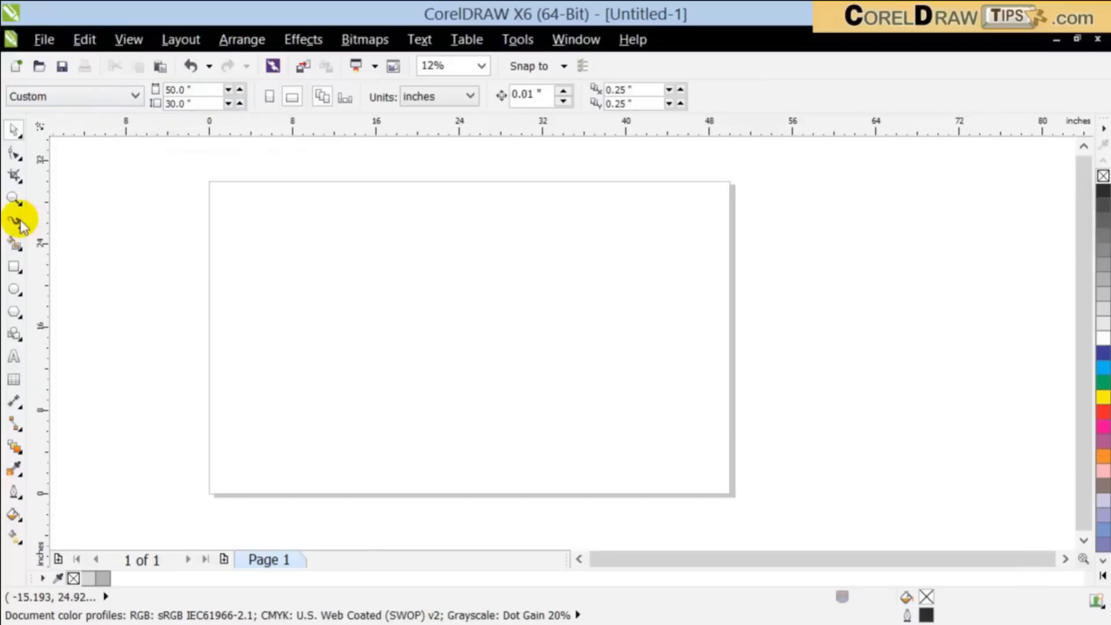
click(579, 558)
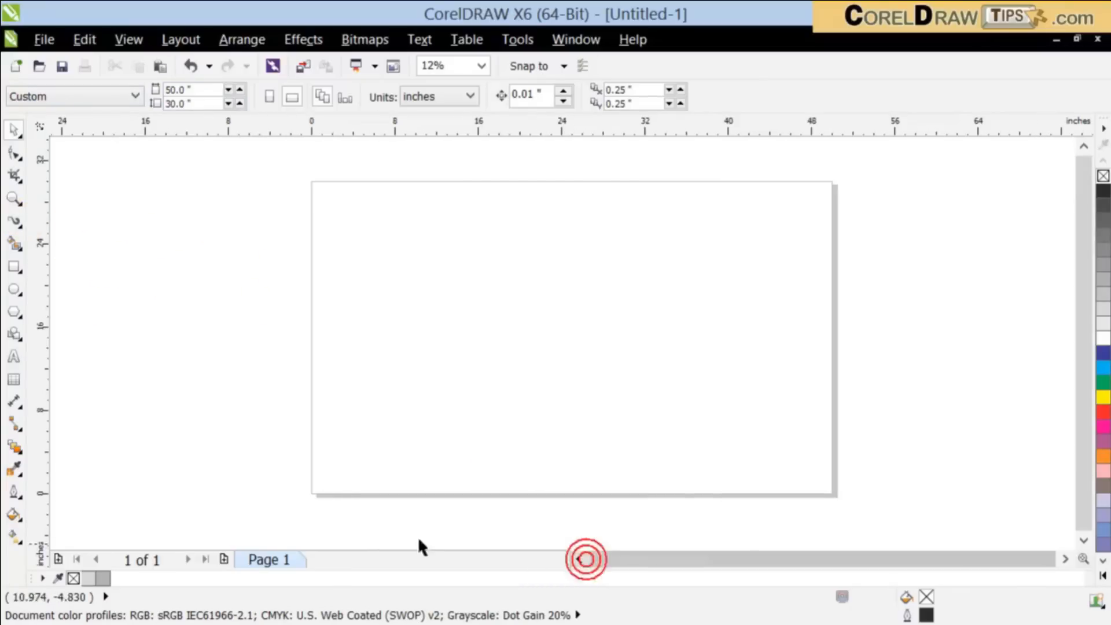
Step: Spray a zigzag Artistic Media stroke with the Brush Strokes category in the page's upper-left area and undo it
click(18, 223)
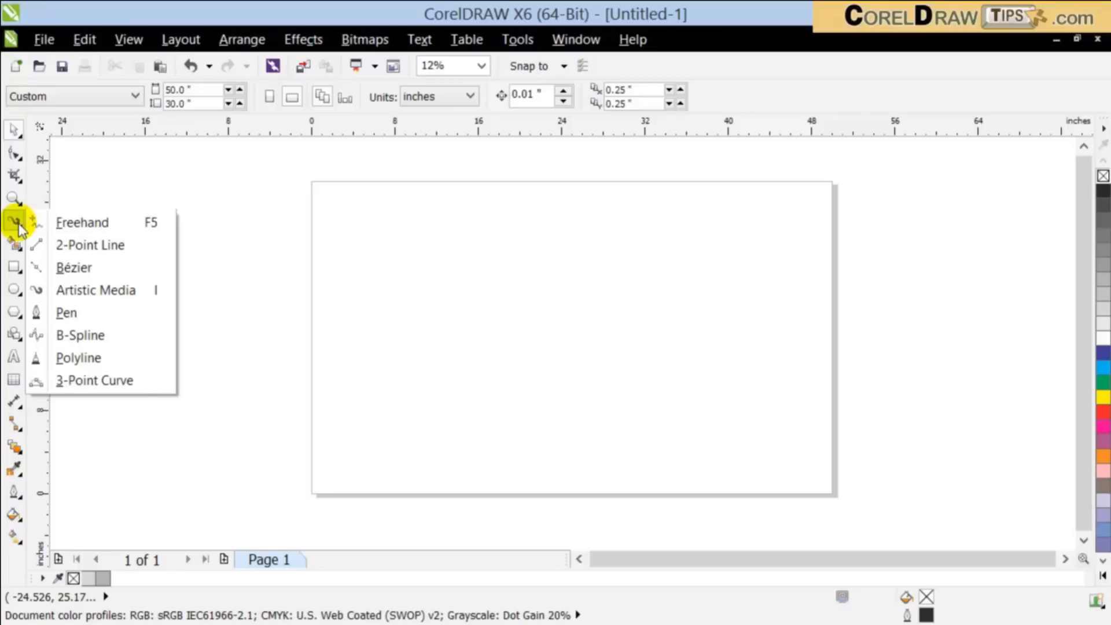
click(93, 290)
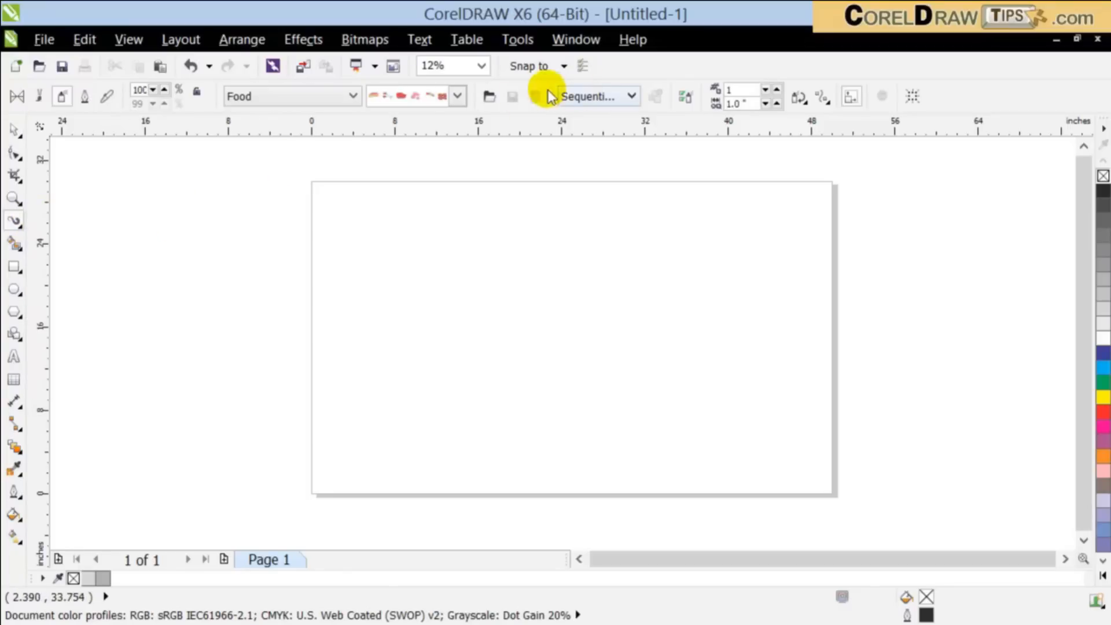
click(457, 96)
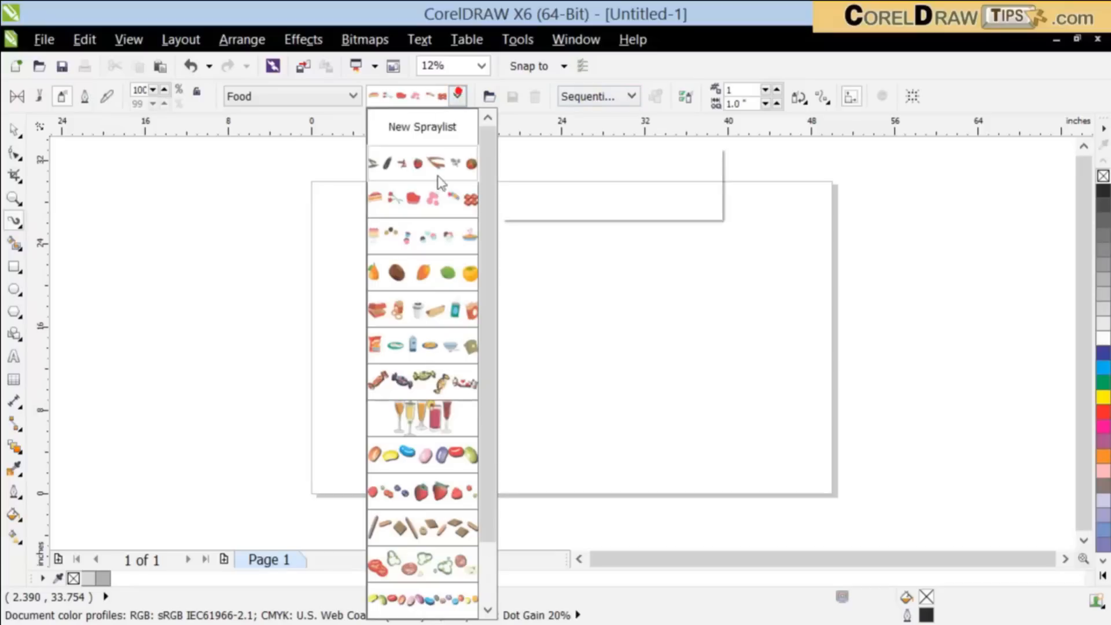
click(313, 97)
click(237, 97)
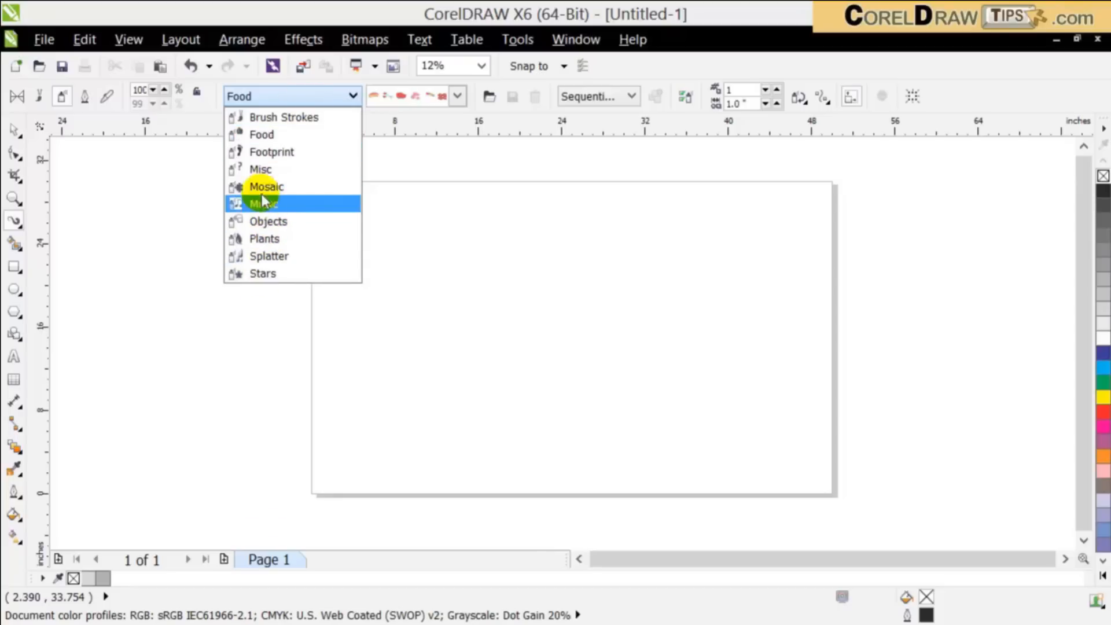
click(272, 119)
mouse_move(346, 206)
mouse_down()
mouse_move(396, 245)
mouse_move(483, 243)
mouse_up()
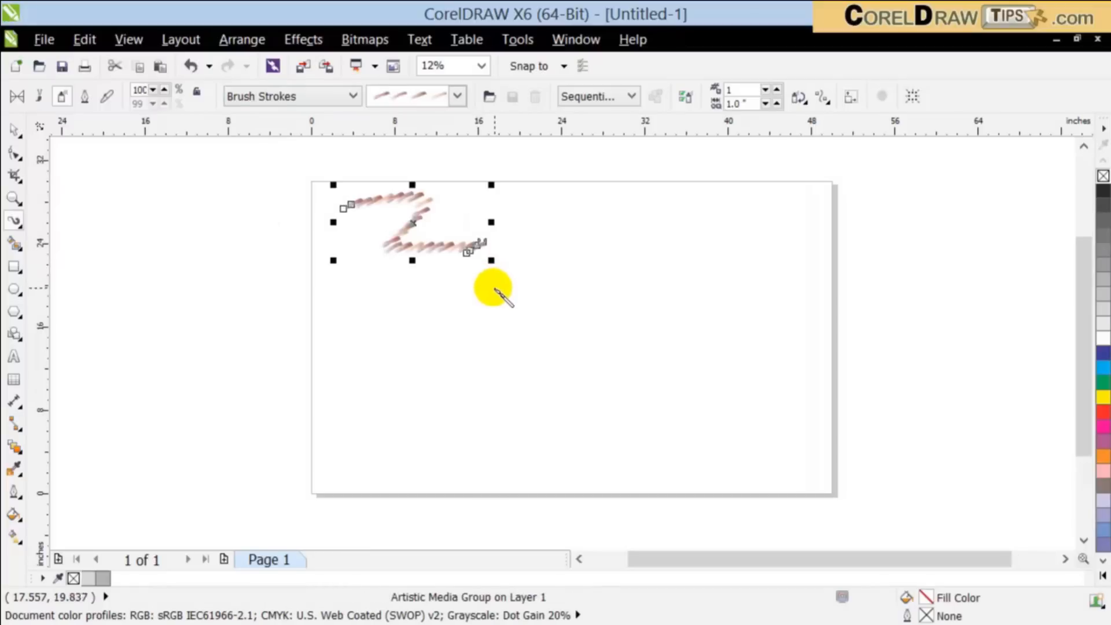
click(192, 65)
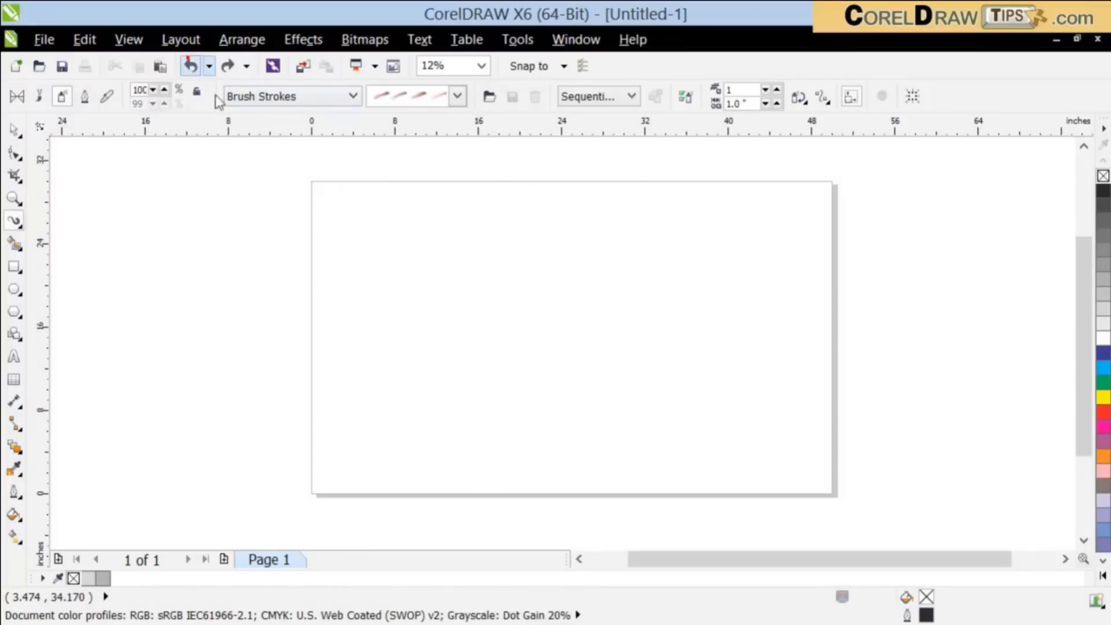
Step: Spray several overlapping rows of mushrooms along the lower part of the page with the mushroom spraylist of the Plants category
click(265, 97)
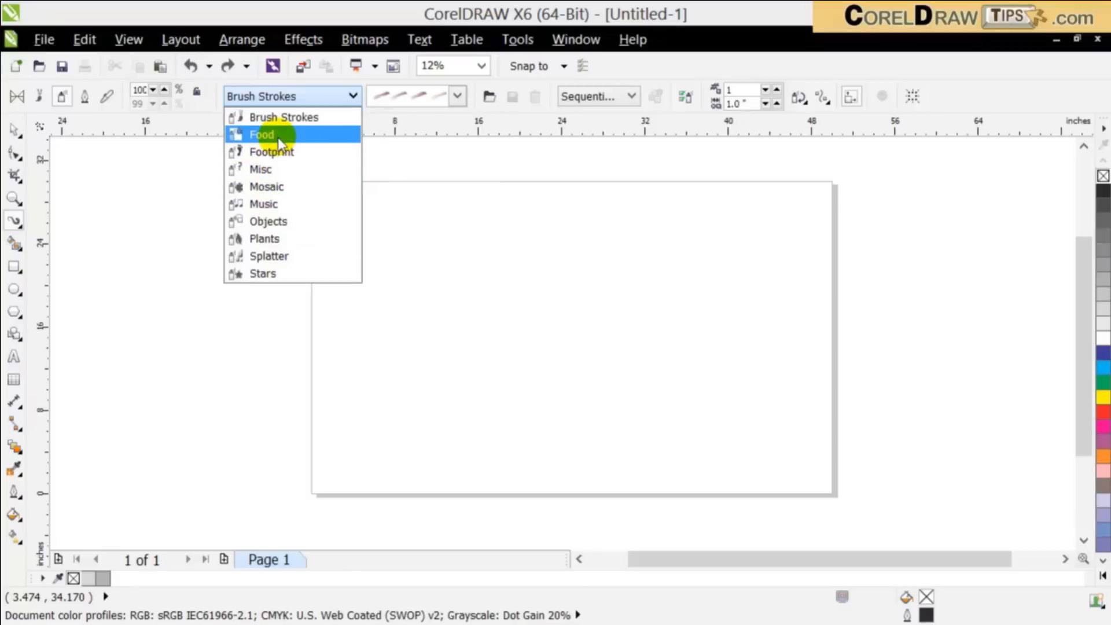
click(298, 239)
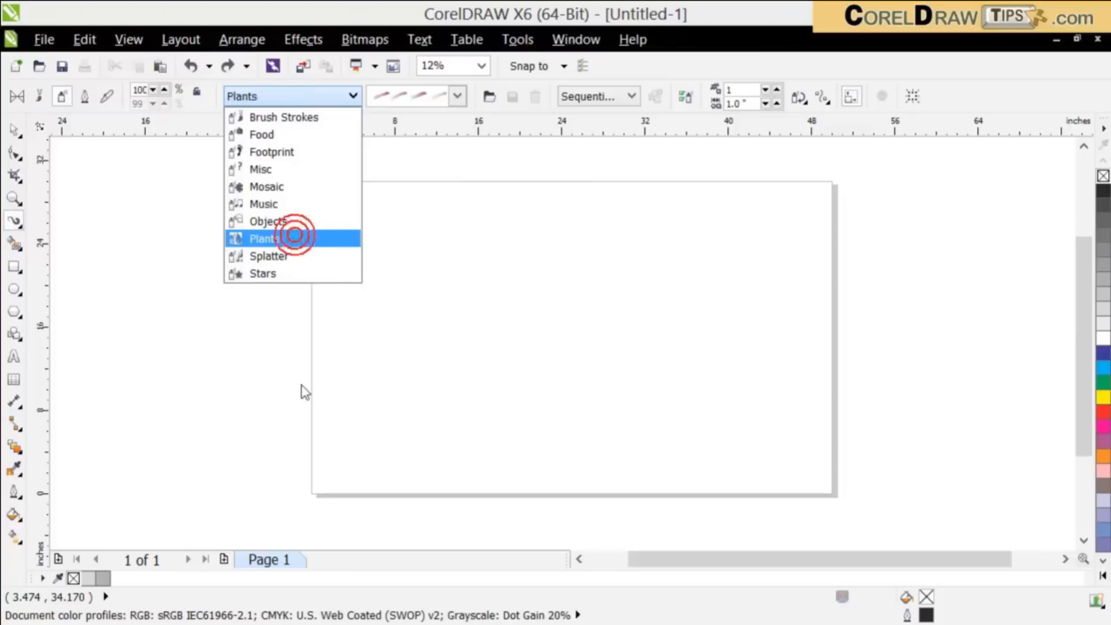
click(457, 96)
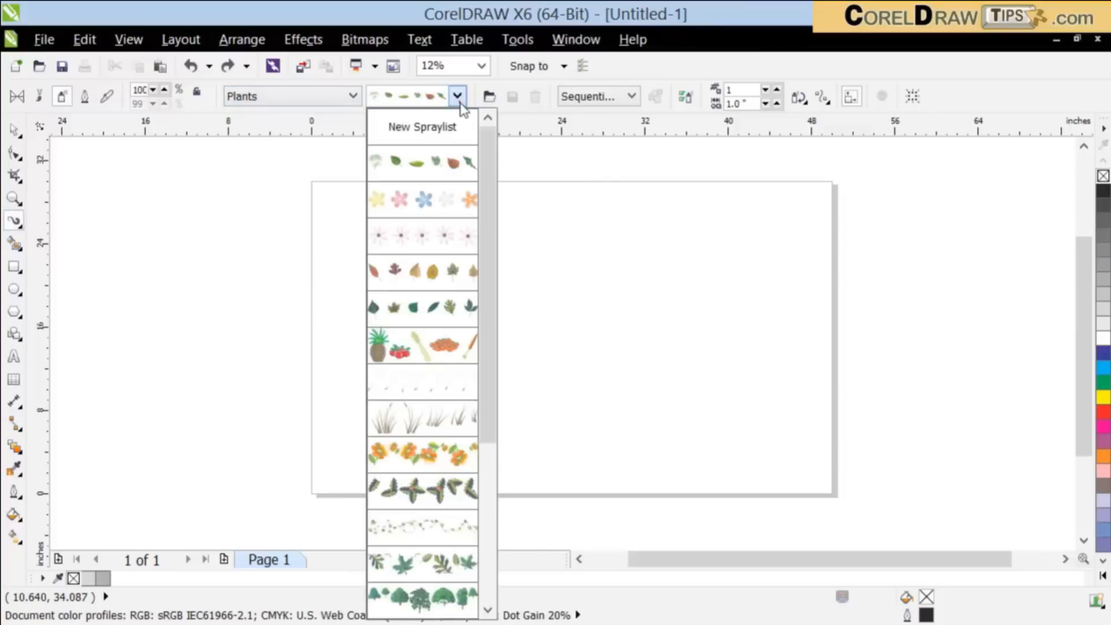
drag(488, 280, 501, 439)
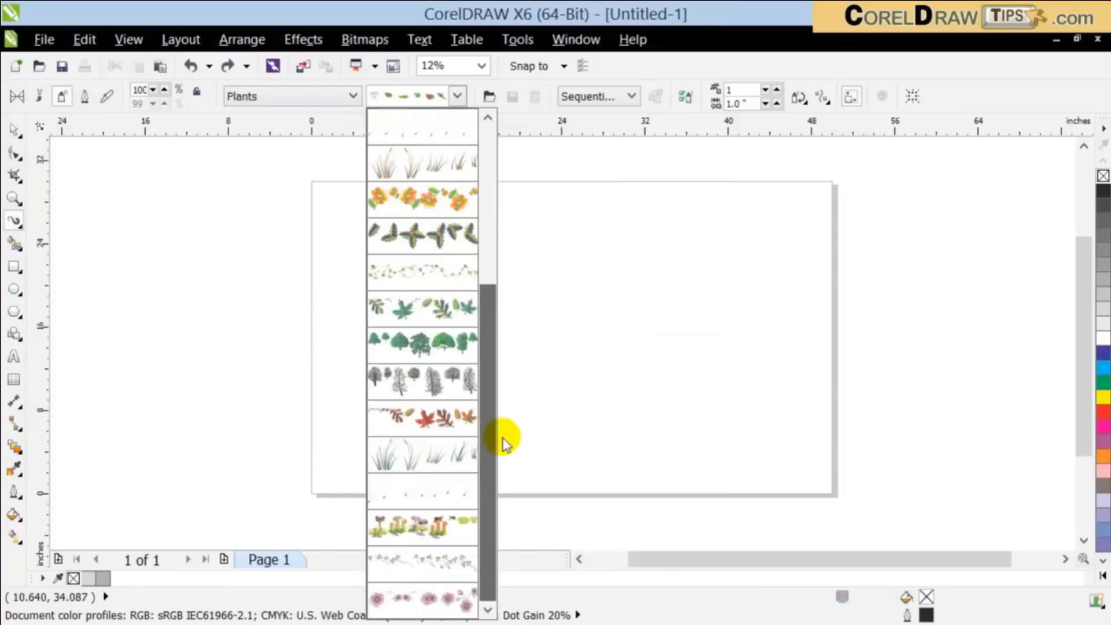
click(397, 531)
drag(328, 465, 563, 465)
mouse_move(410, 464)
mouse_down()
mouse_move(537, 471)
mouse_move(412, 455)
mouse_move(620, 443)
mouse_up()
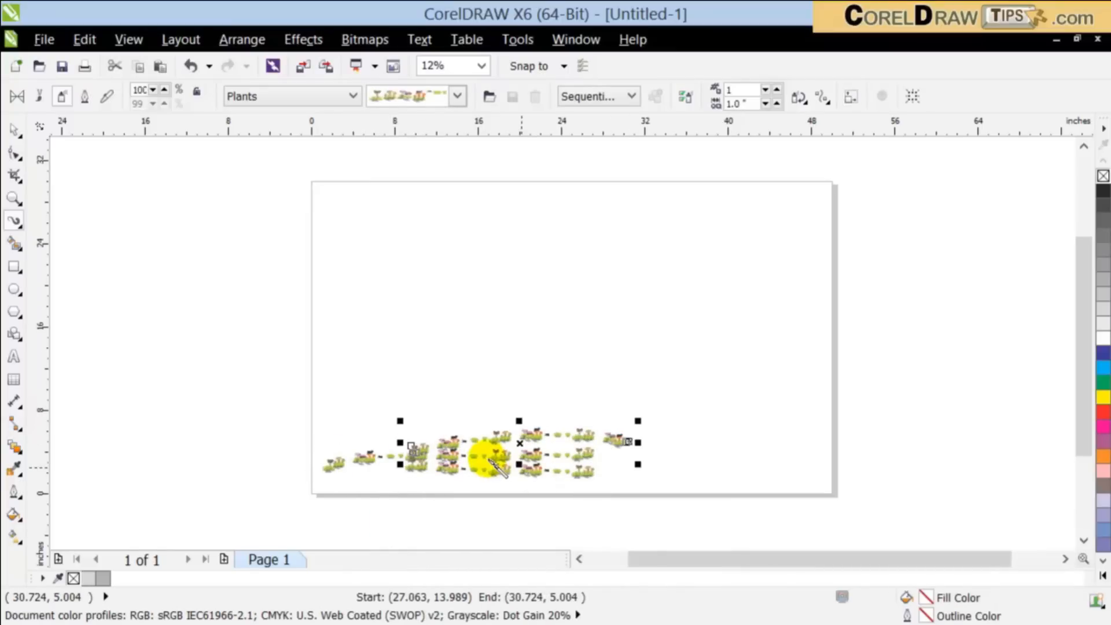
scroll(484, 453, up, 2)
mouse_move(338, 445)
mouse_down()
mouse_move(659, 444)
mouse_move(675, 463)
mouse_move(615, 452)
mouse_up()
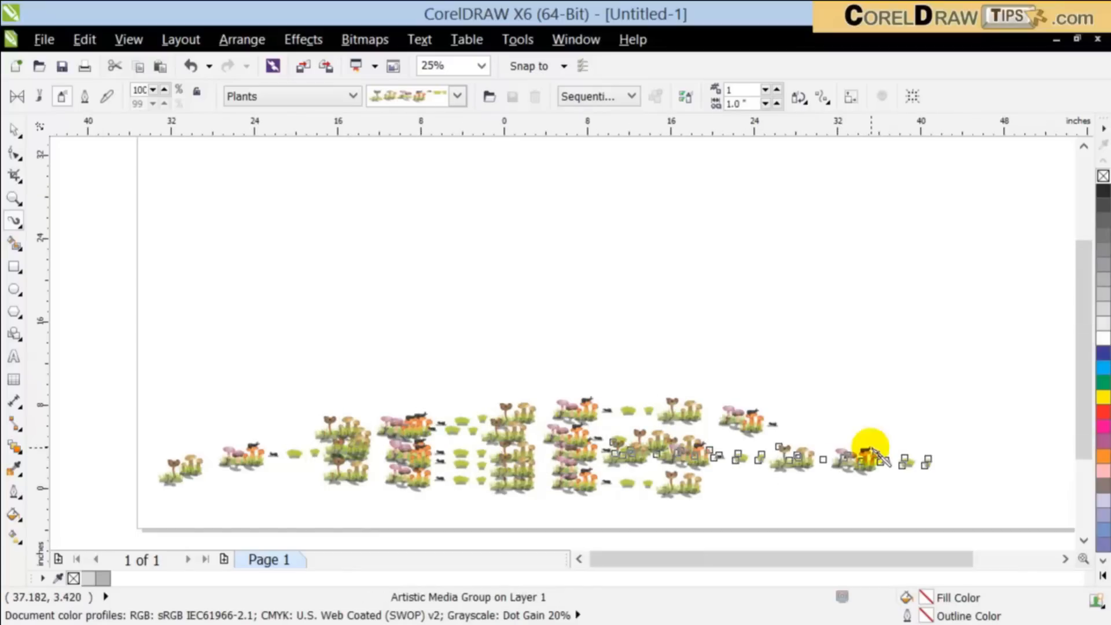
scroll(867, 446, down, 2)
drag(770, 402, 557, 457)
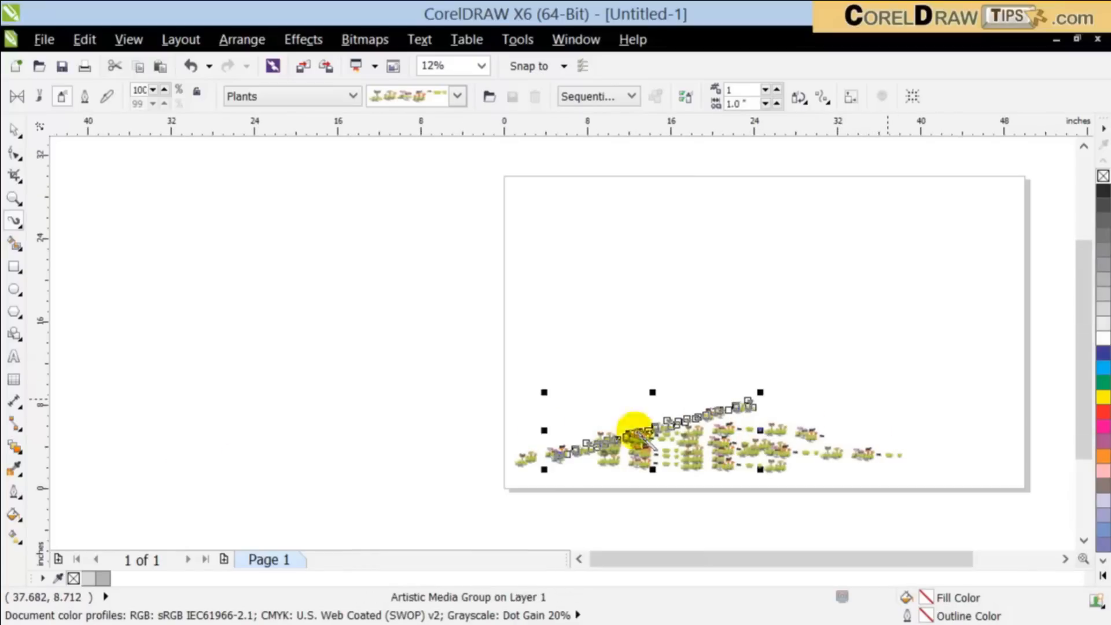
Step: Select all the sprayed mushroom strokes on the page and delete them
click(14, 129)
click(481, 285)
drag(467, 356, 998, 461)
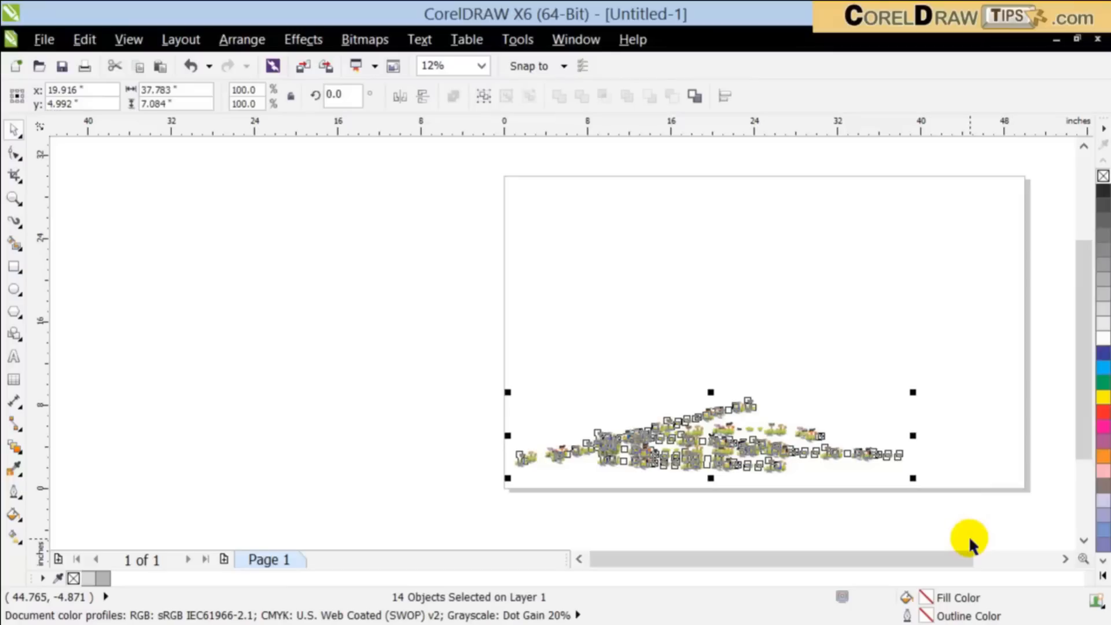
key(Delete)
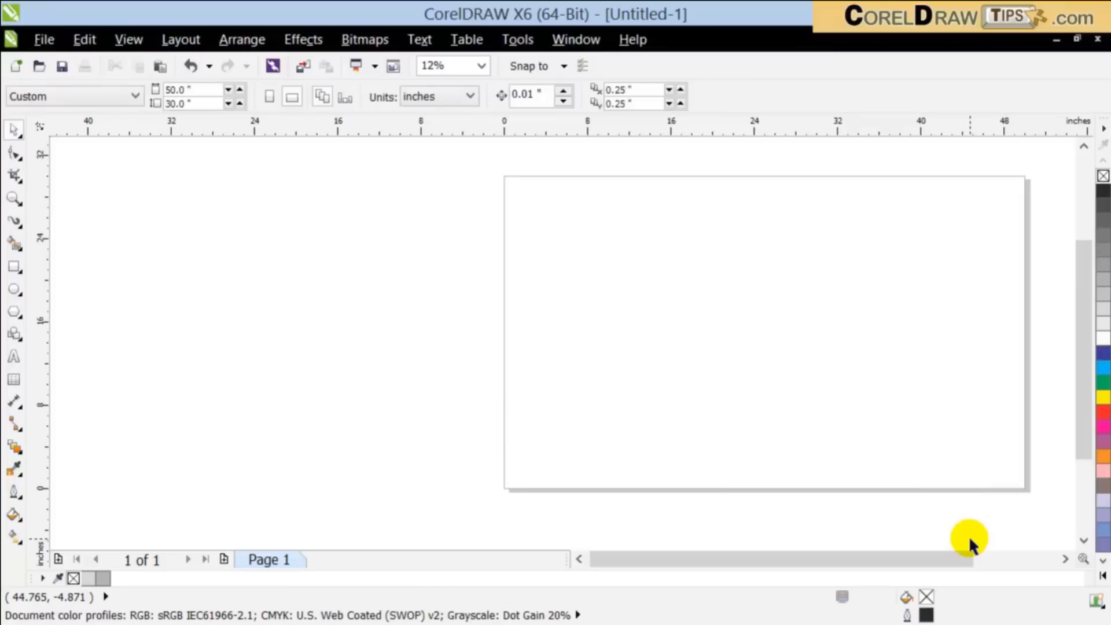
Step: Increase the size of sprayed objects to 138%, spray a short mushroom stroke in the page's lower-left area and undo it
click(14, 221)
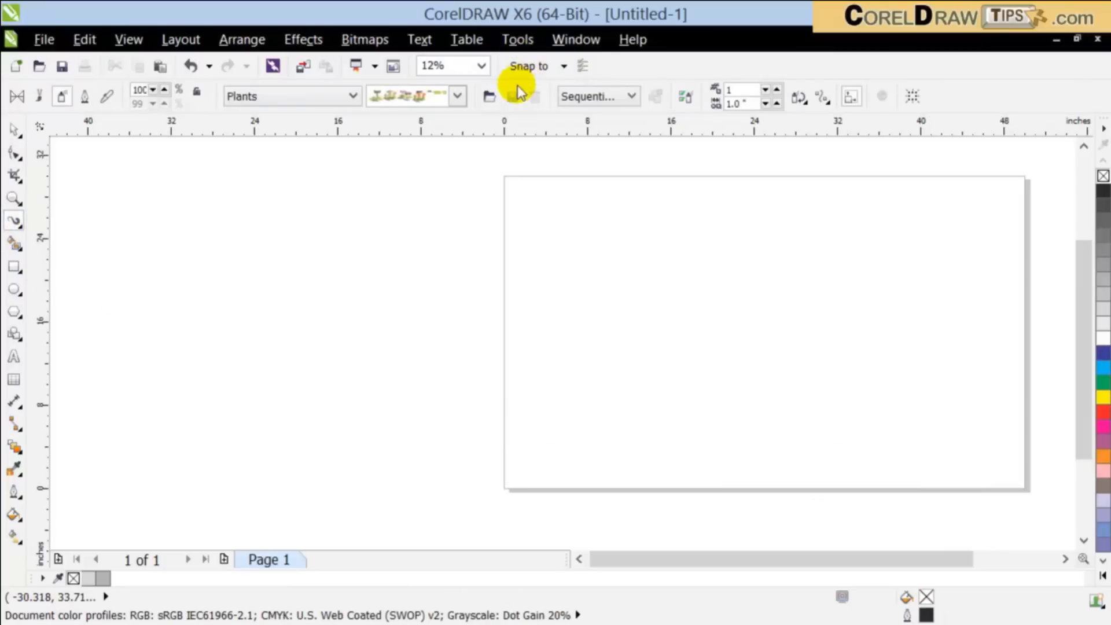
click(165, 89)
click(165, 90)
click(164, 89)
click(165, 89)
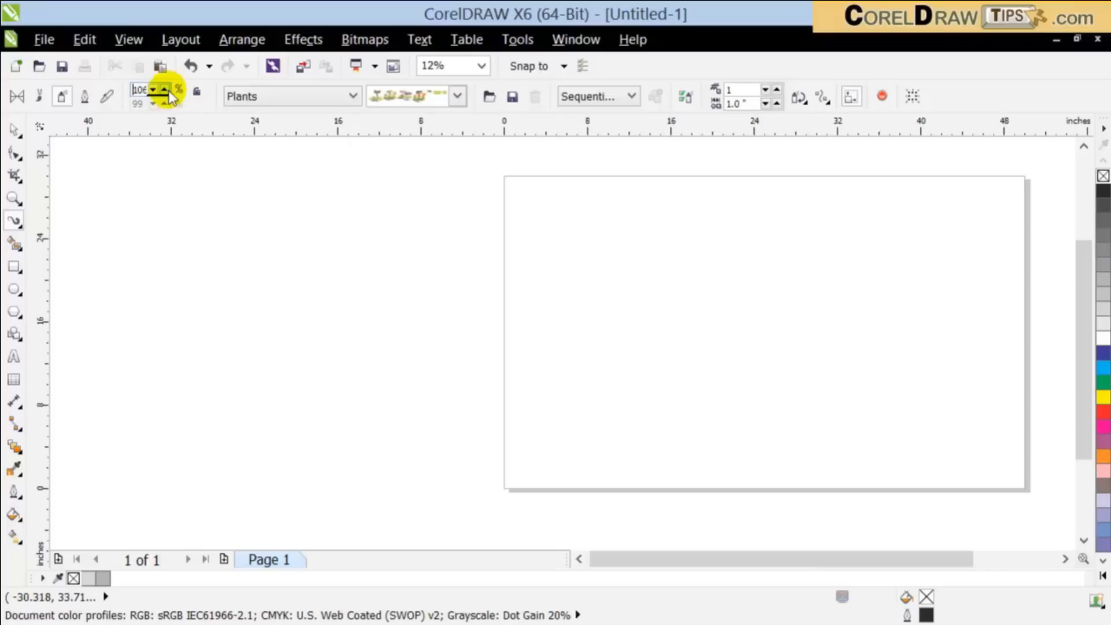
click(165, 89)
drag(570, 414, 689, 465)
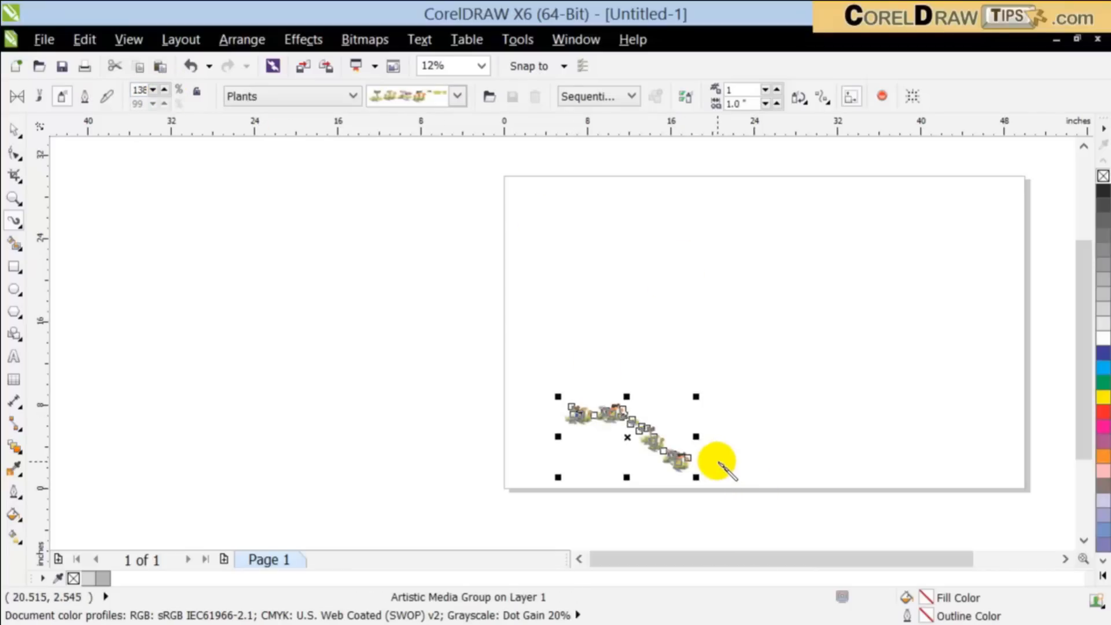
key(ctrl+z)
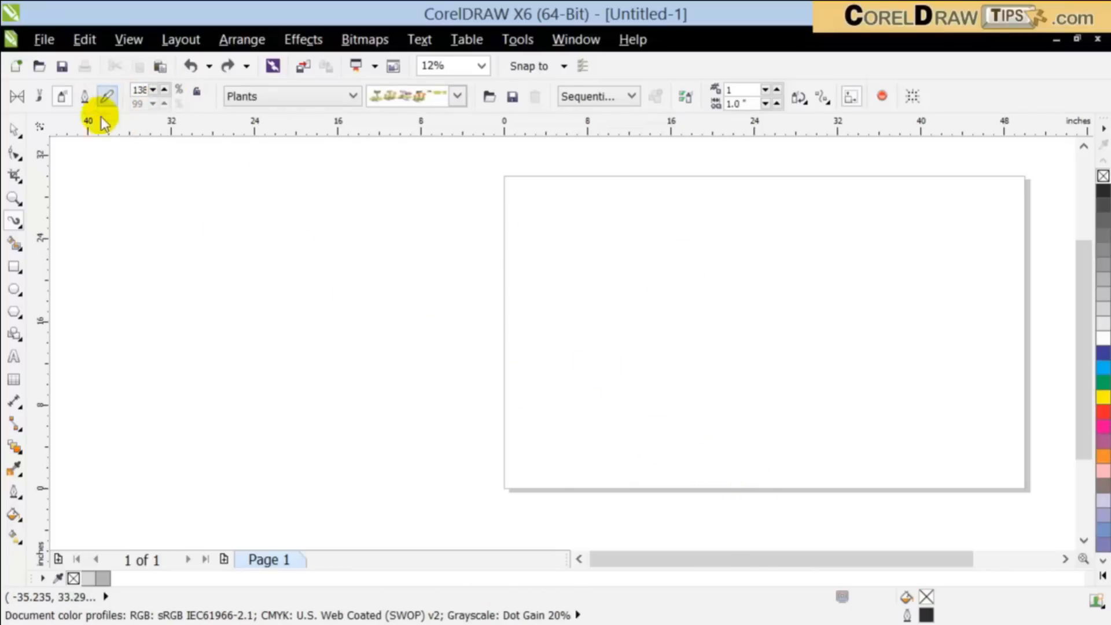
Step: Undo the earlier deletion of the mushroom strokes and delete all of them again
key(ctrl+z)
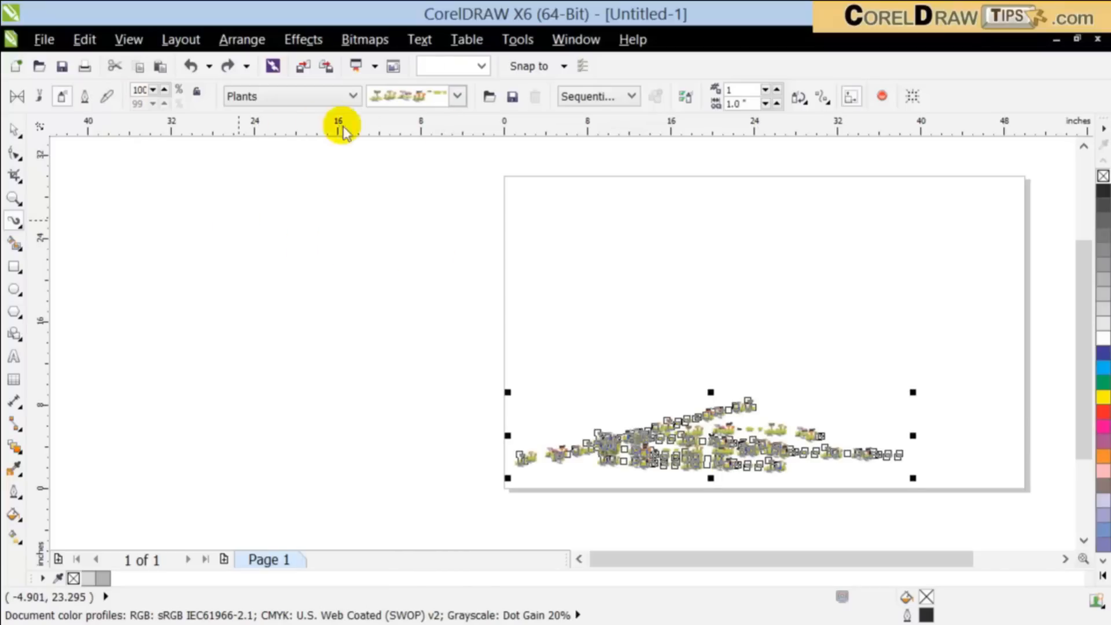
click(15, 132)
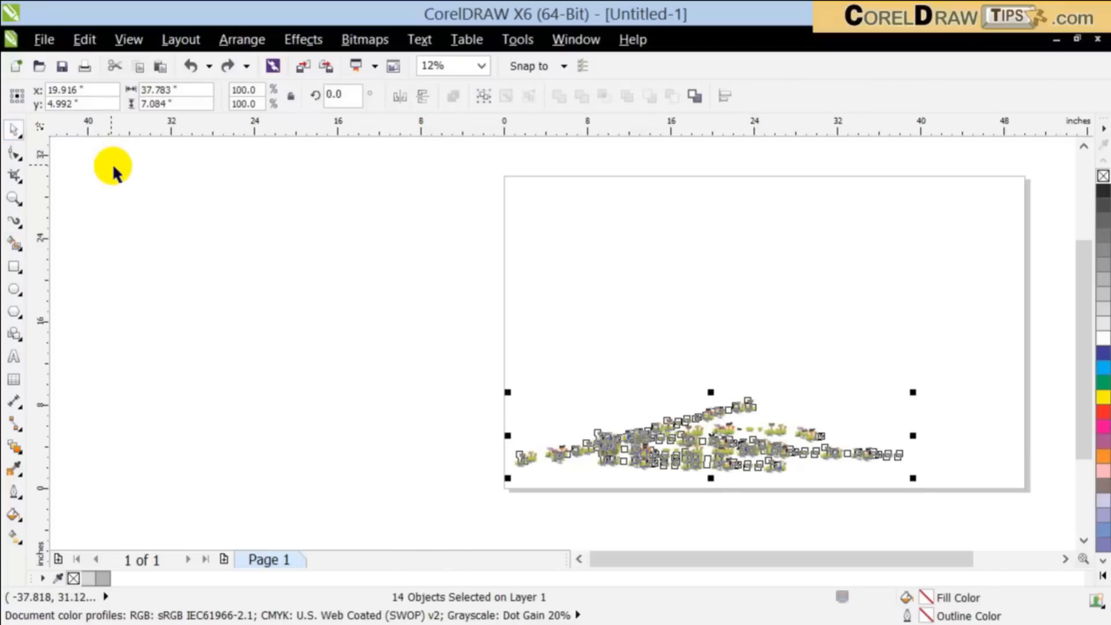
key(Delete)
Step: Set the page size to 20 inches wide and 18 inches high
double_click(203, 88)
text(20)
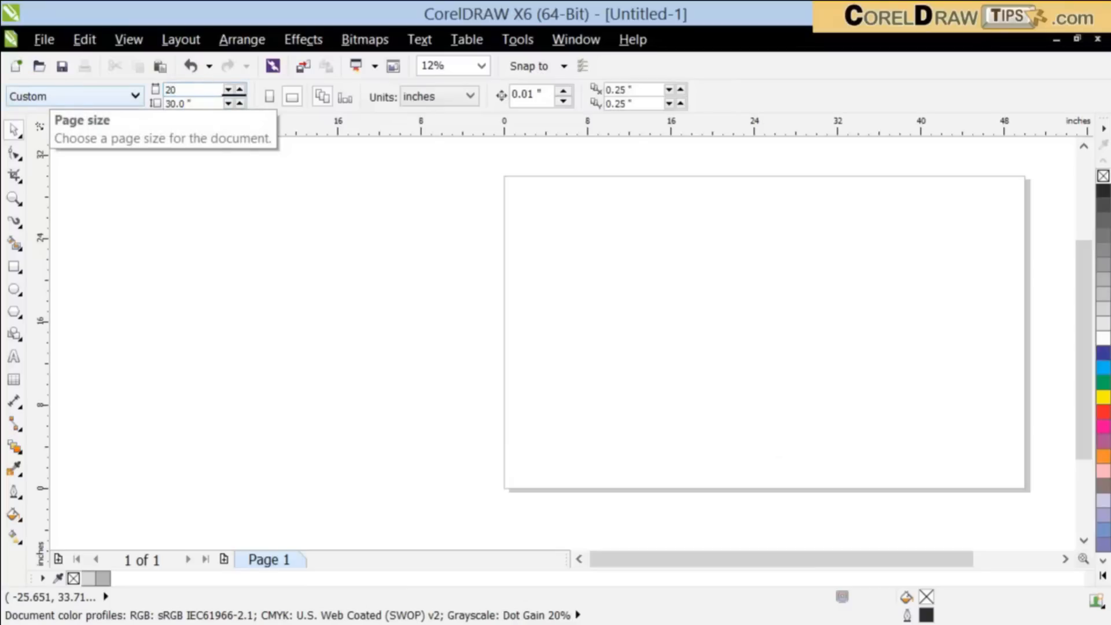
double_click(195, 102)
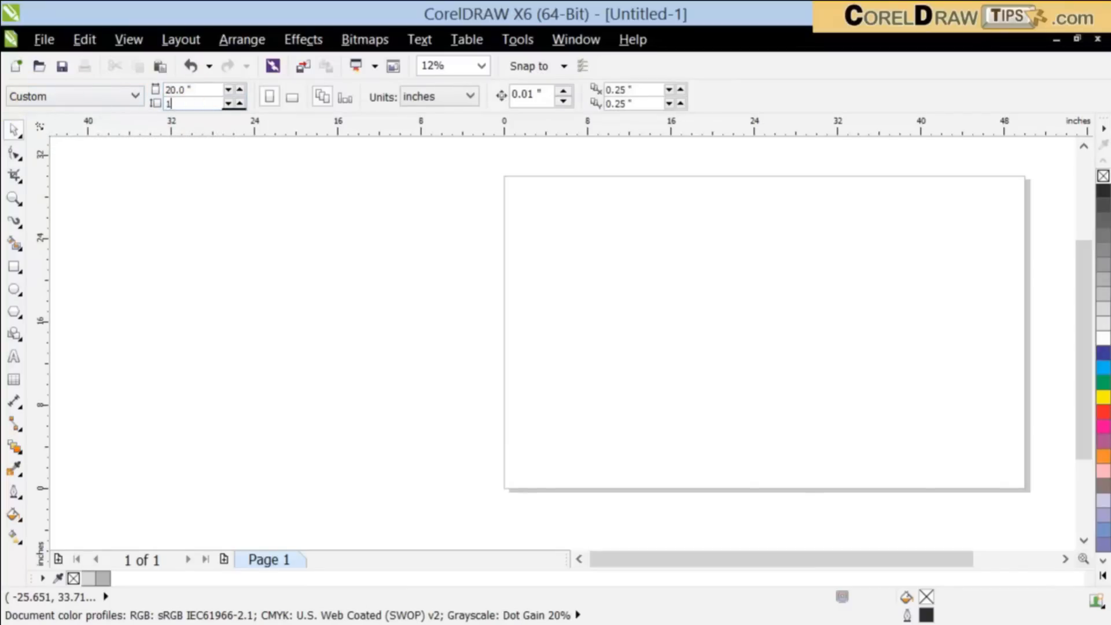
text(18)
key(Return)
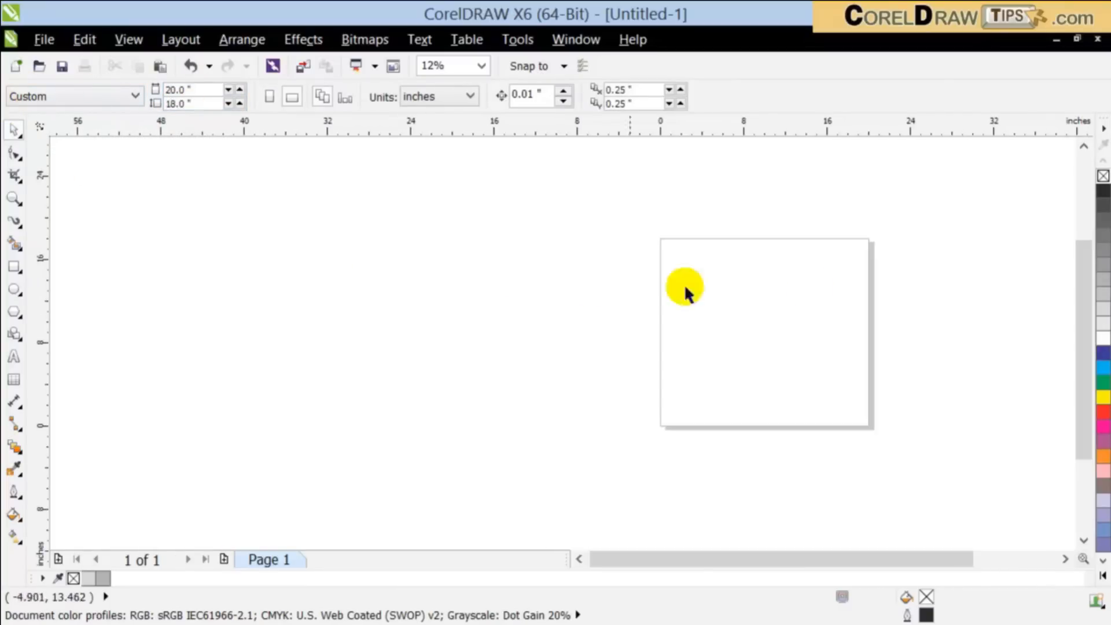
Step: Activate the Artistic Media sprayer and choose the green grass spraylist of the Plants category
scroll(905, 286, up, 2)
scroll(932, 285, down, 2)
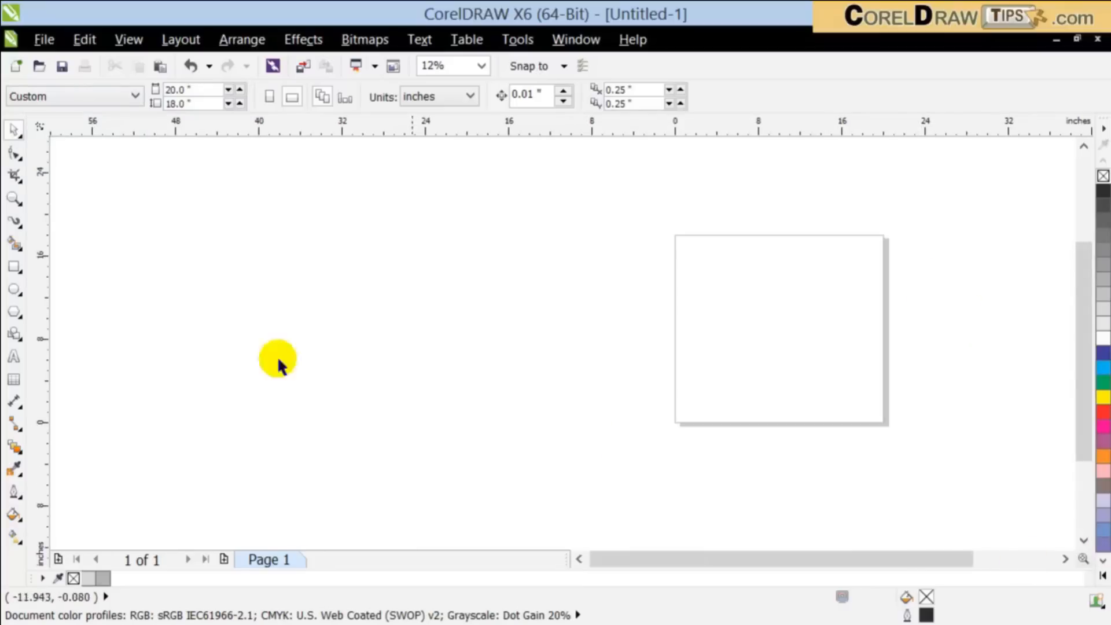
click(15, 199)
drag(644, 216, 920, 425)
click(14, 129)
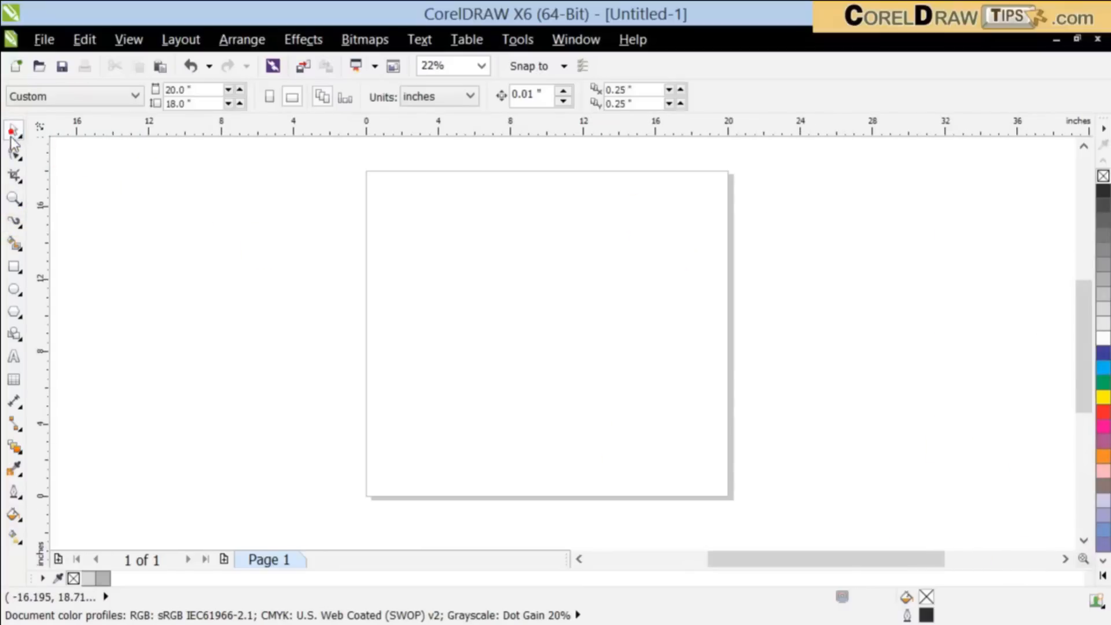
click(13, 223)
click(456, 94)
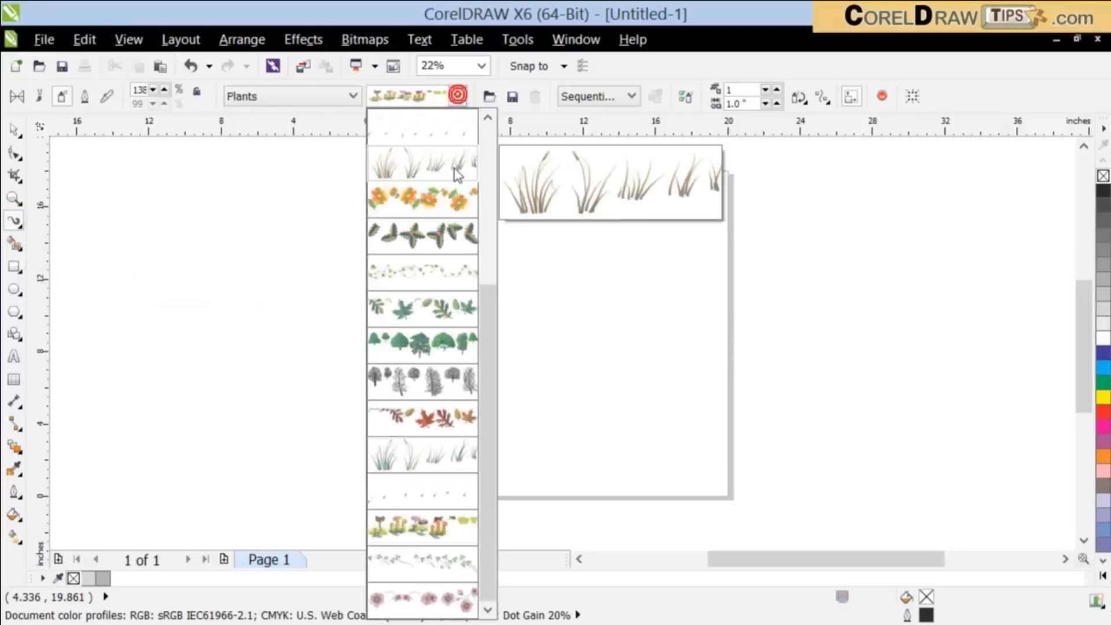
mouse_move(495, 515)
mouse_down()
mouse_move(485, 231)
mouse_move(498, 327)
mouse_up()
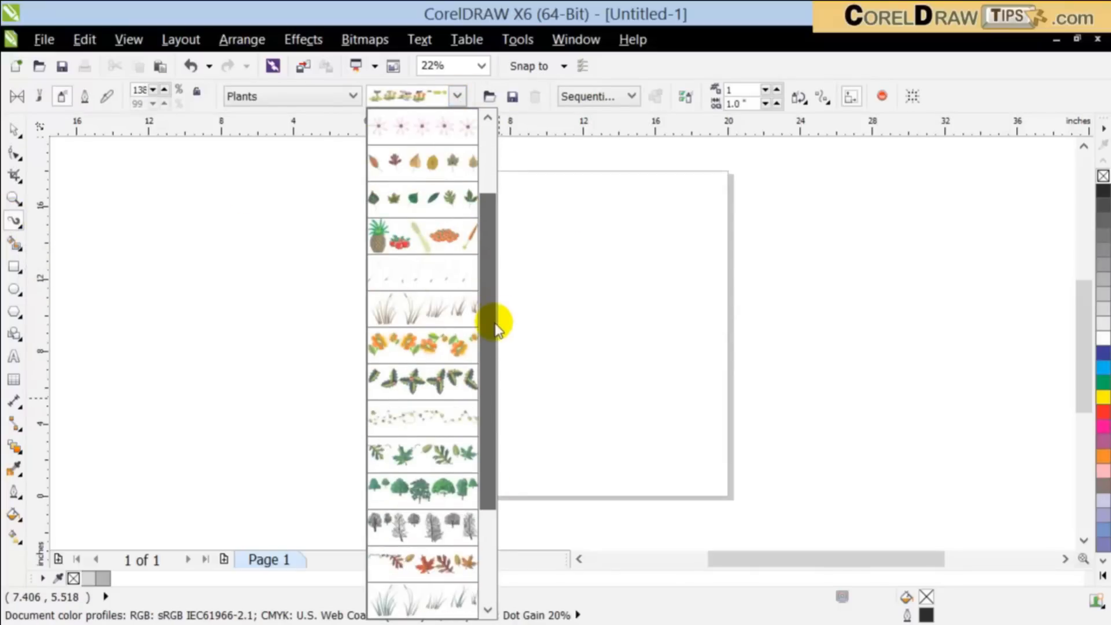
click(400, 311)
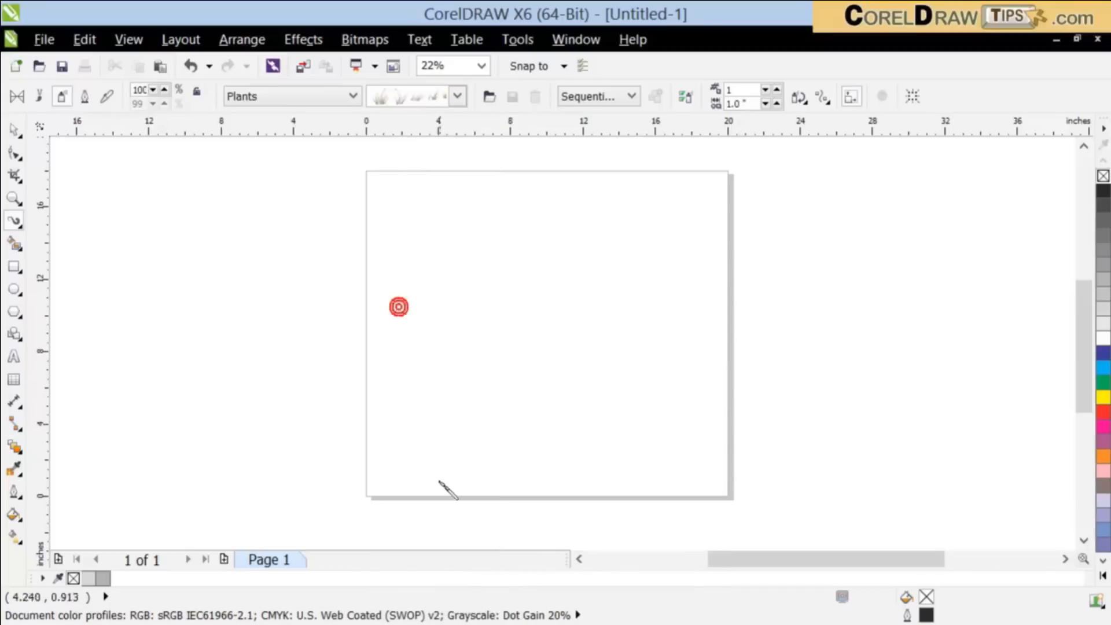
click(414, 97)
drag(488, 389, 483, 550)
click(421, 459)
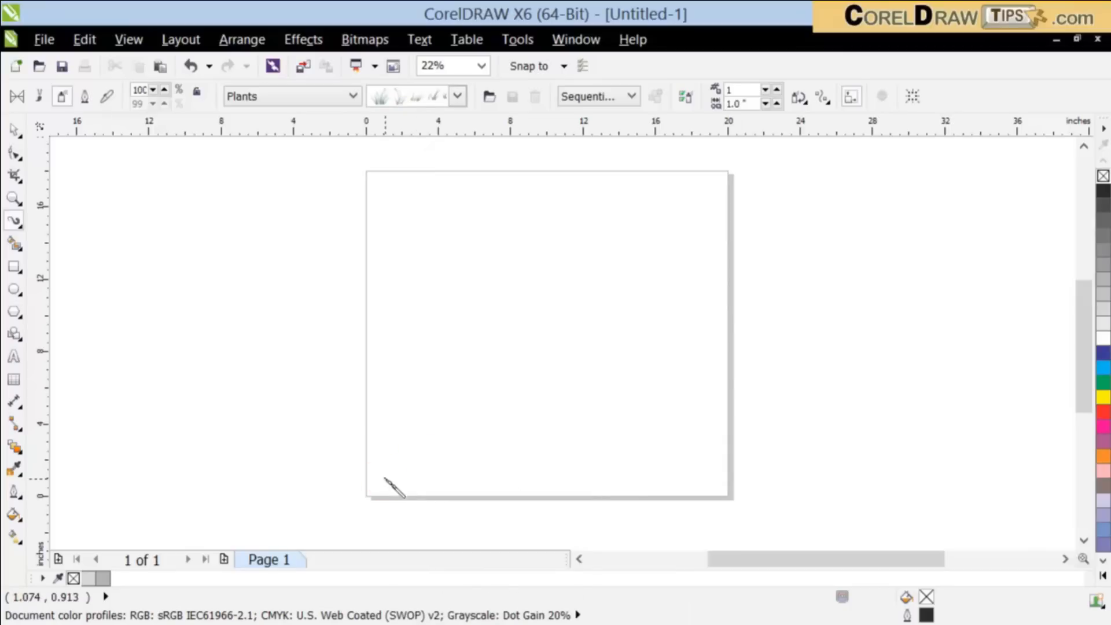
Step: Spray overlapping rows of green grass across the full width of the page along its bottom edge
drag(385, 480, 637, 481)
mouse_move(479, 471)
mouse_down()
mouse_move(660, 469)
mouse_move(645, 488)
mouse_up()
drag(718, 485, 604, 486)
drag(688, 459, 481, 485)
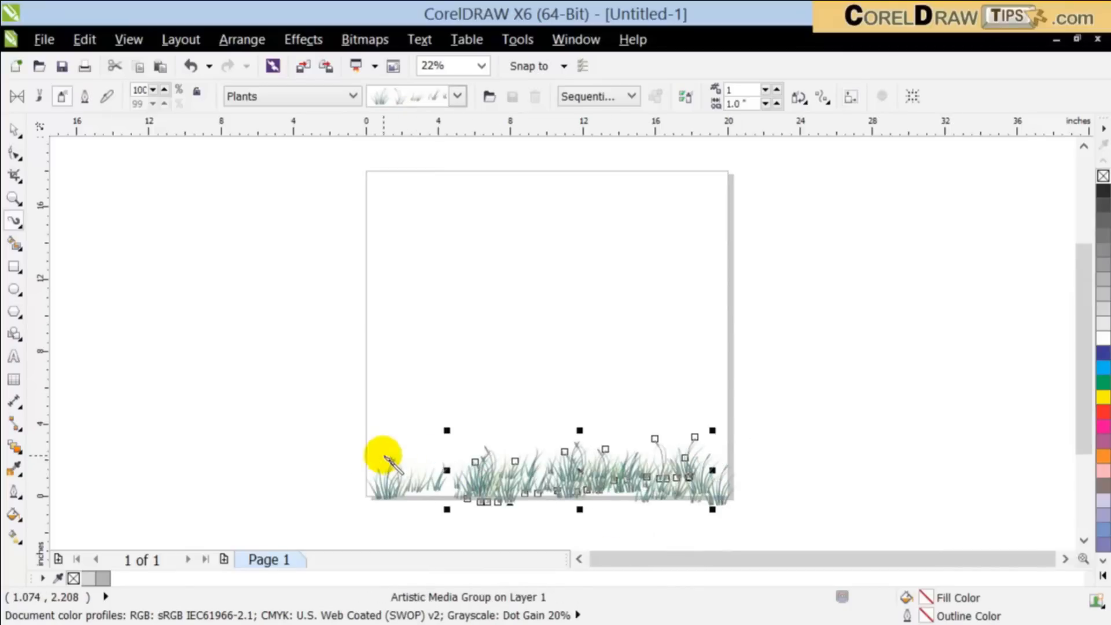
drag(383, 455, 516, 463)
mouse_move(401, 471)
mouse_down()
mouse_move(478, 472)
mouse_move(474, 483)
mouse_move(508, 473)
mouse_up()
drag(433, 471, 577, 438)
drag(478, 439, 678, 447)
drag(551, 453, 724, 453)
drag(481, 441, 396, 438)
drag(379, 449, 476, 440)
drag(372, 470, 431, 475)
mouse_move(375, 489)
mouse_down()
mouse_move(488, 461)
mouse_move(444, 457)
mouse_up()
drag(424, 454, 615, 456)
Step: Try the green leaves spraylist on the selected grass stroke and a diagonal grass stroke in the page's upper-right area, undoing both
click(303, 96)
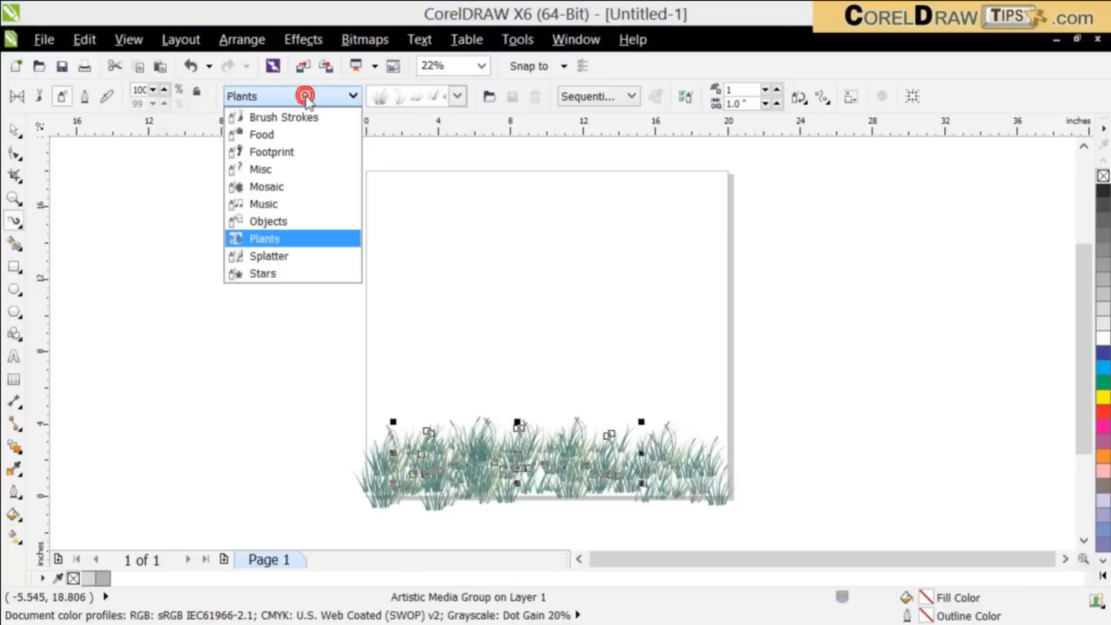
click(458, 96)
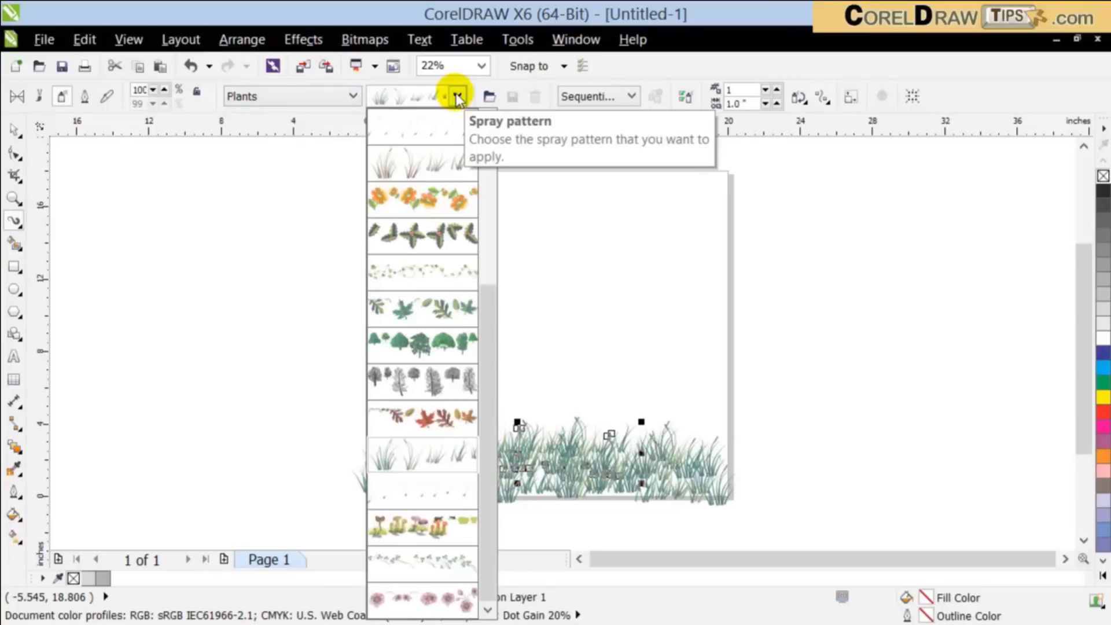
click(436, 314)
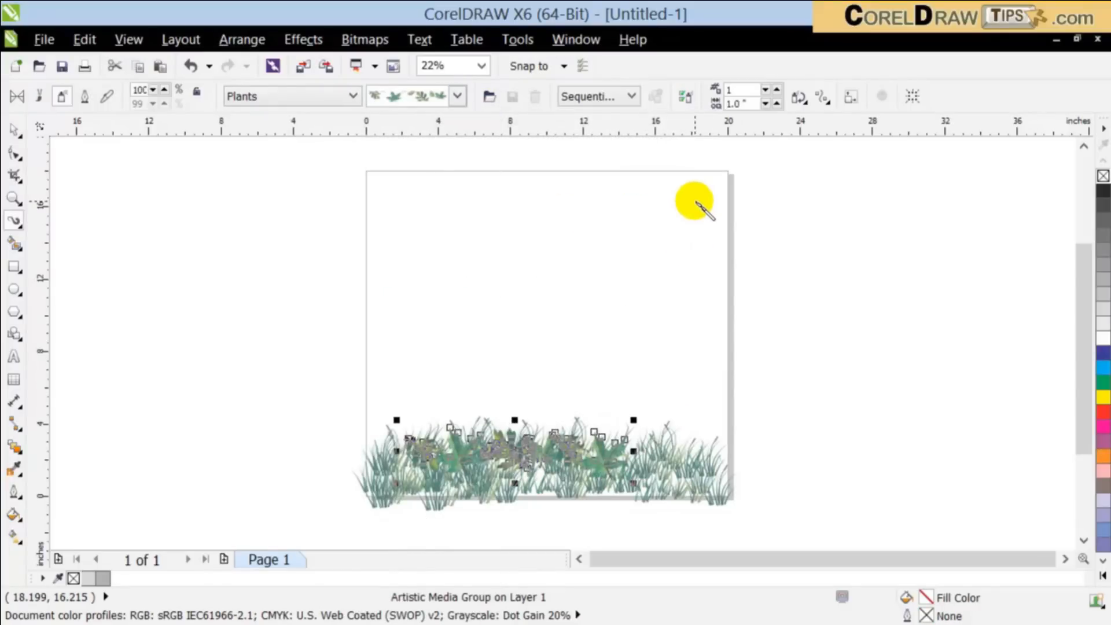
key(ctrl+z)
drag(591, 282, 696, 196)
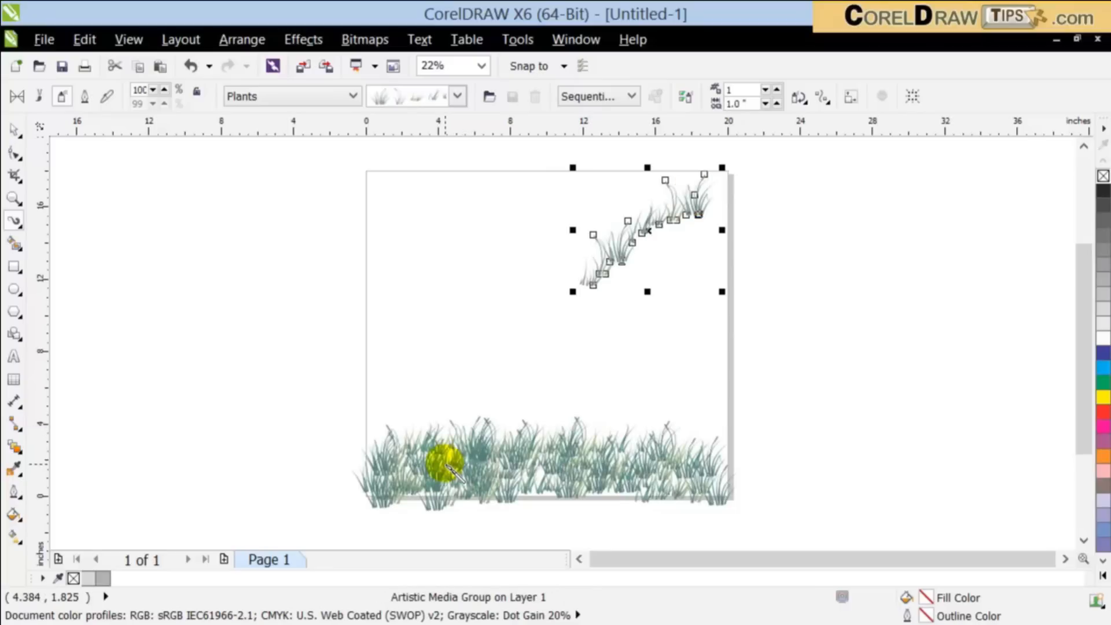
key(ctrl+z)
Step: Choose the green trees spraylist of the Plants category, spray a curved row of trees above the grass and delete it
click(405, 99)
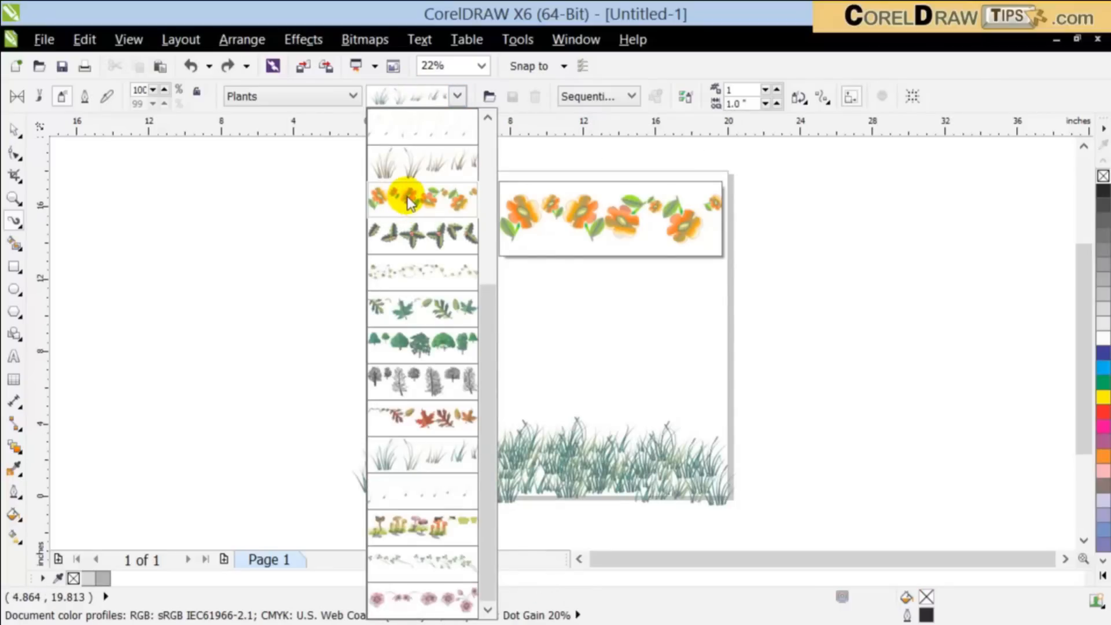
click(415, 341)
mouse_move(486, 420)
mouse_down()
mouse_move(520, 376)
mouse_move(623, 358)
mouse_up()
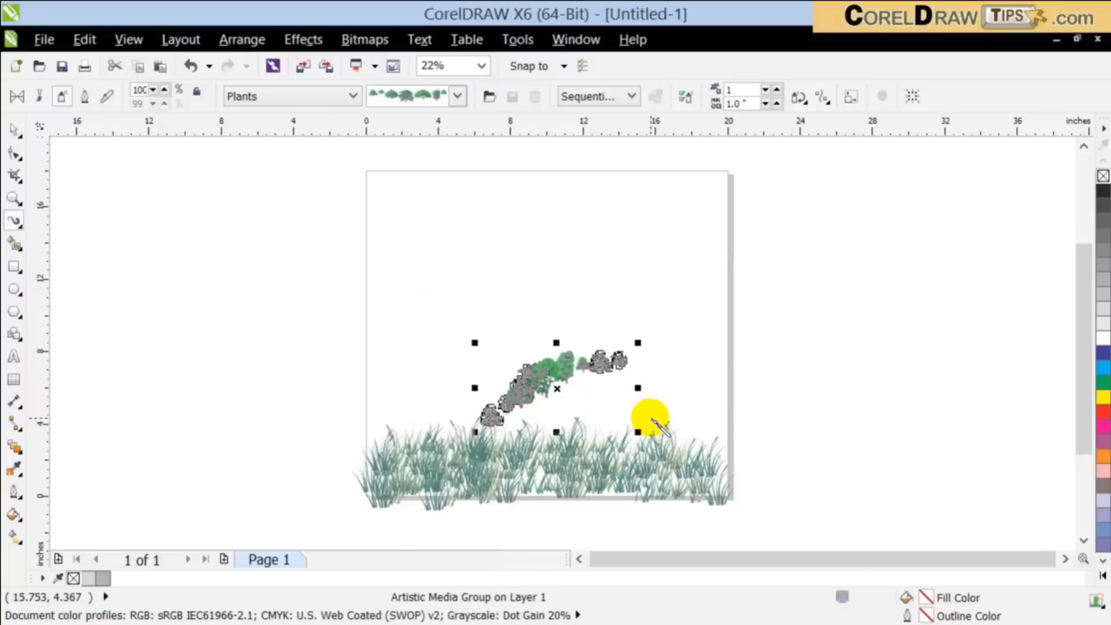
key(Delete)
Step: Spray a short stroke of trees above the grass, enlarge it into a wider row and move it toward the page's left side
drag(538, 399, 578, 411)
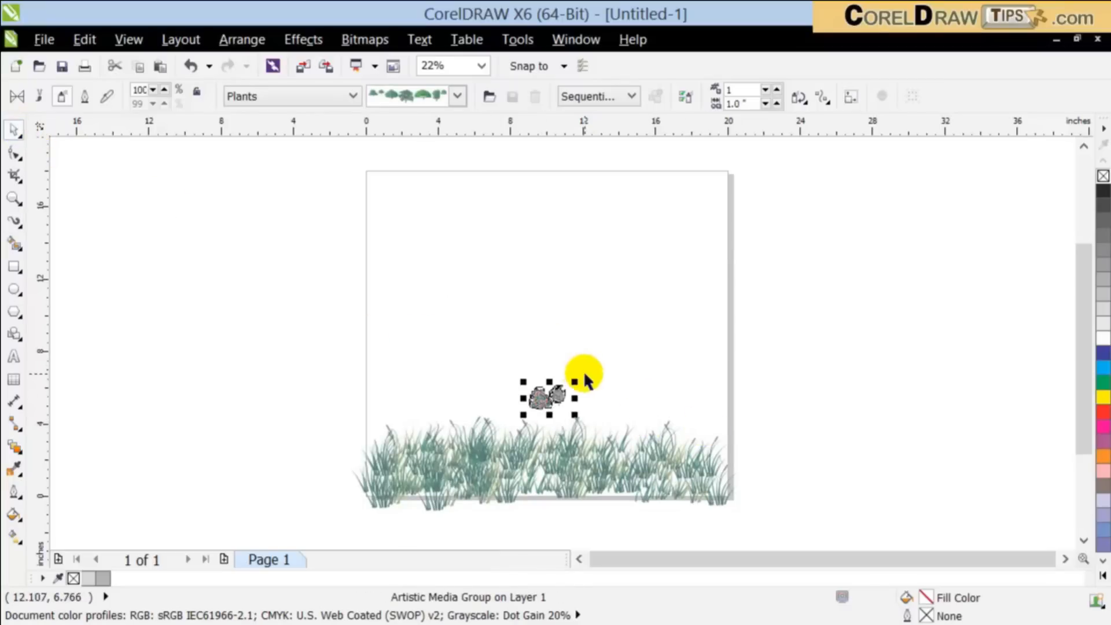
drag(578, 382, 709, 220)
click(651, 422)
click(641, 346)
mouse_move(556, 381)
mouse_down()
mouse_move(652, 426)
mouse_move(647, 370)
mouse_move(496, 345)
mouse_move(509, 340)
mouse_up()
click(371, 340)
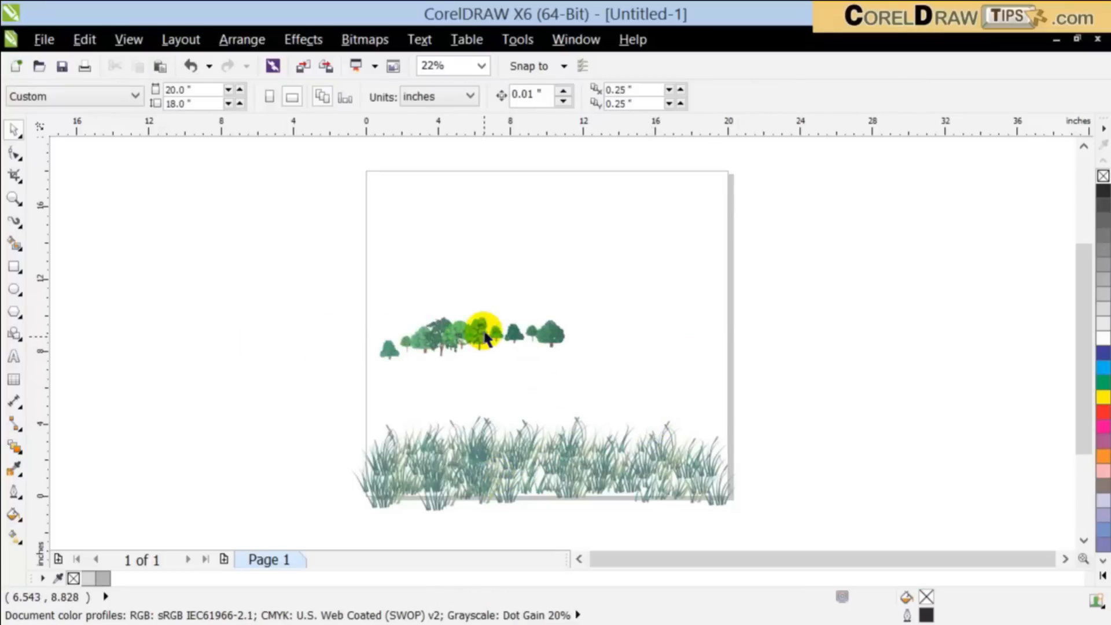
Step: Spray many overlapping tree strokes to extend the tree row into a dense forest that widens toward the page's right edge
scroll(485, 342, up, 3)
scroll(485, 342, down, 4)
scroll(486, 332, up, 2)
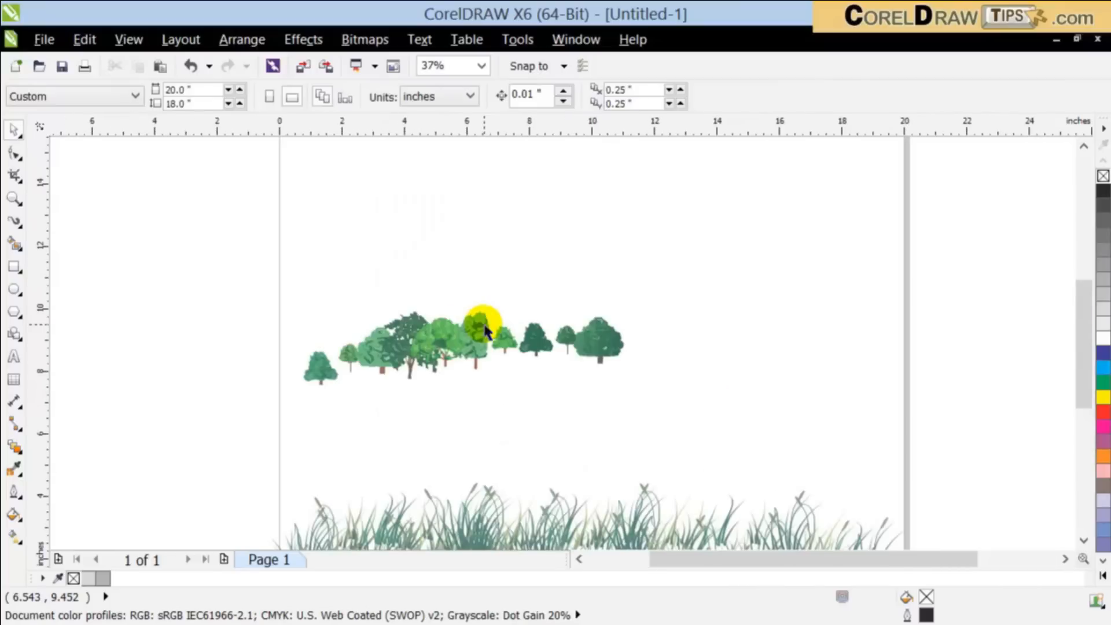
click(11, 223)
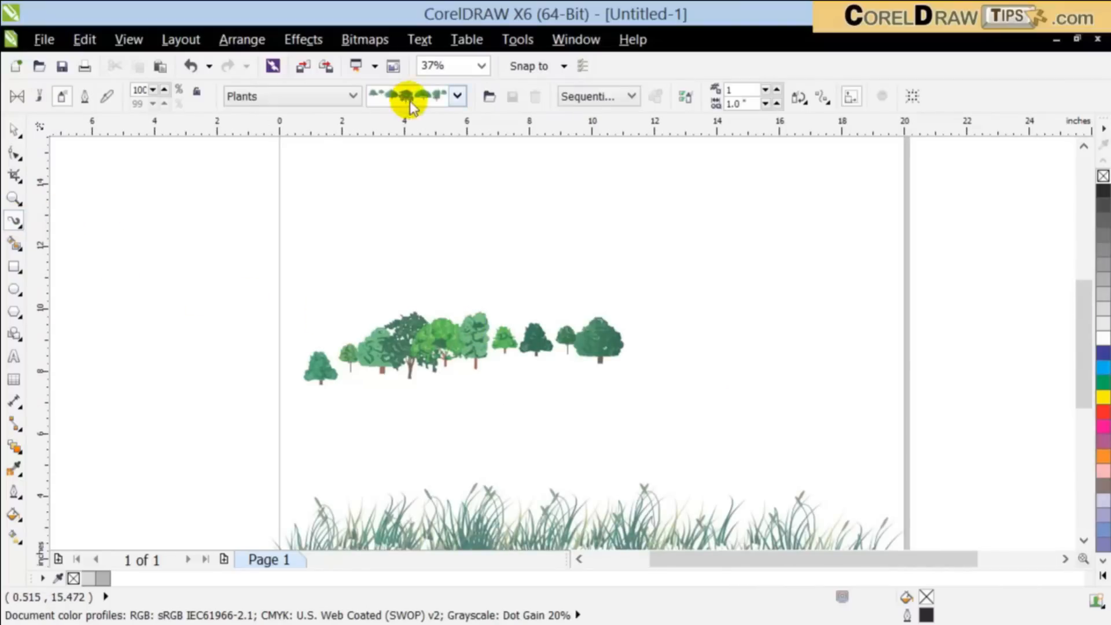
drag(552, 305, 729, 336)
mouse_move(616, 352)
mouse_down()
mouse_move(691, 348)
mouse_move(586, 358)
mouse_move(756, 314)
mouse_move(725, 303)
mouse_move(841, 288)
mouse_up()
drag(716, 315, 806, 263)
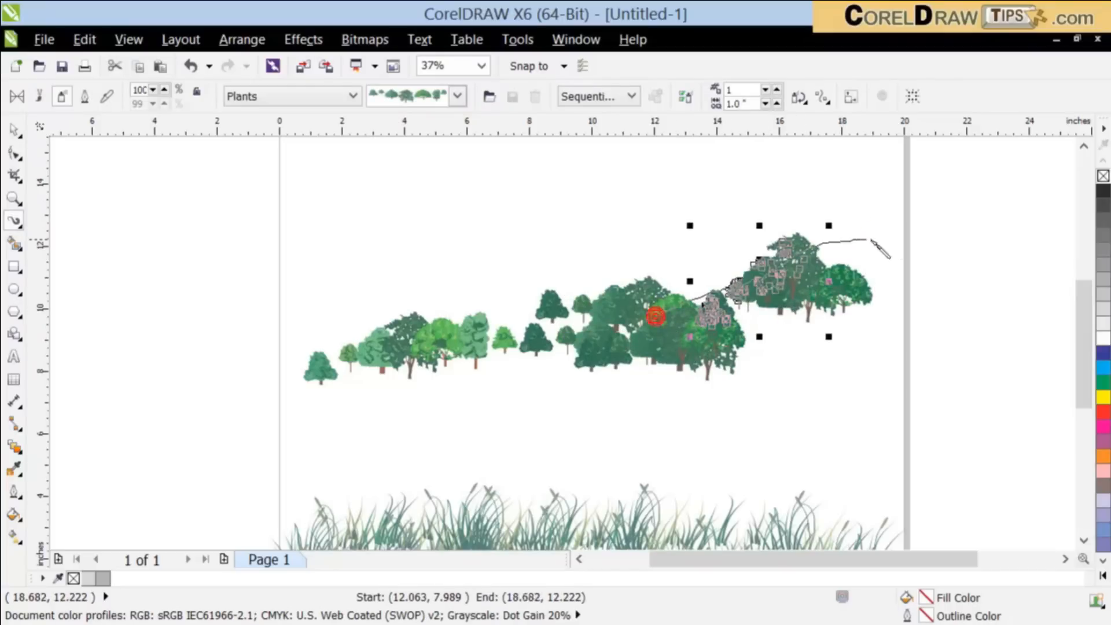
drag(859, 240, 885, 240)
drag(811, 284, 886, 248)
mouse_move(727, 321)
mouse_down()
mouse_move(861, 310)
mouse_move(930, 297)
mouse_up()
scroll(930, 297, down, 2)
mouse_move(744, 332)
mouse_down()
mouse_move(652, 332)
mouse_move(746, 308)
mouse_move(790, 313)
mouse_move(764, 334)
mouse_move(900, 364)
mouse_up()
drag(831, 323, 912, 339)
mouse_move(831, 310)
mouse_down()
mouse_move(913, 330)
mouse_move(950, 302)
mouse_up()
drag(896, 330, 910, 369)
drag(872, 348, 918, 359)
drag(906, 273, 917, 268)
drag(883, 304, 939, 259)
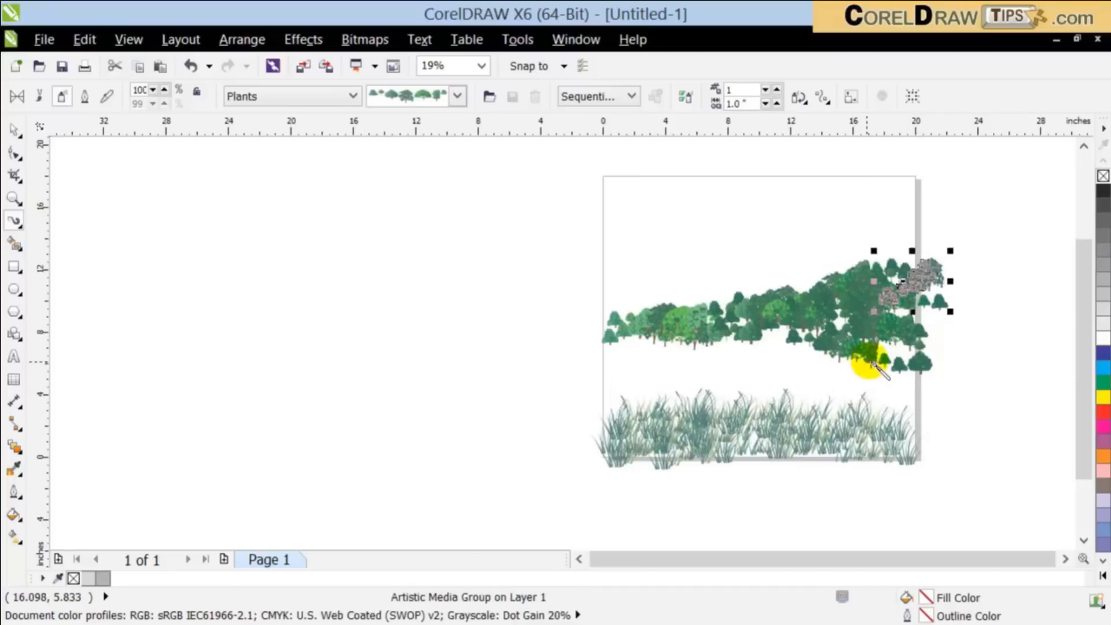
drag(871, 363, 860, 372)
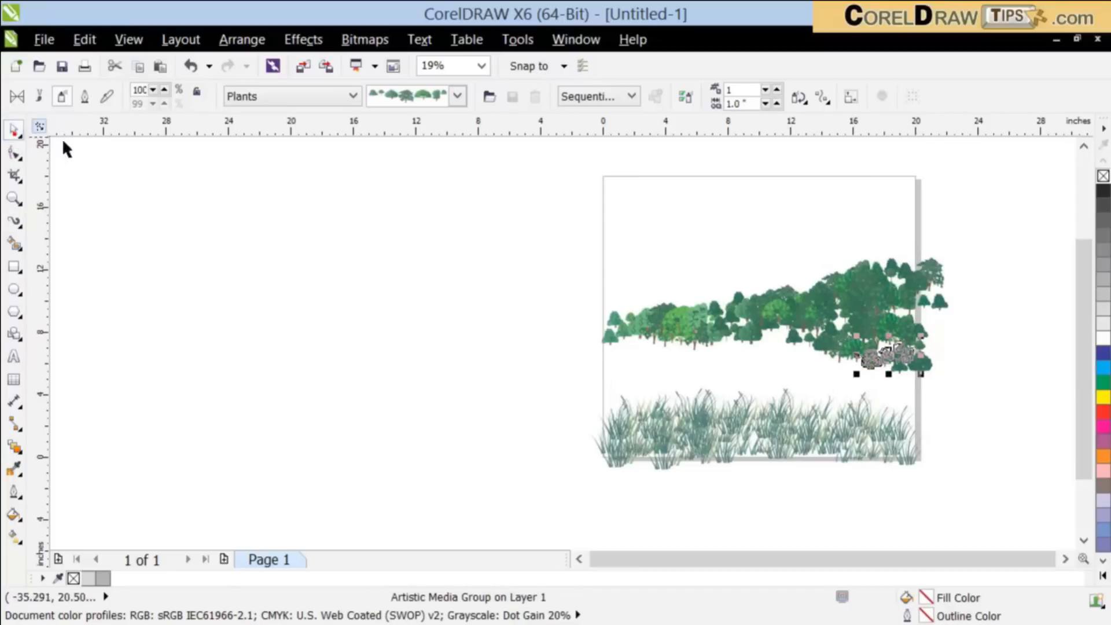
scroll(999, 409, up, 2)
click(873, 388)
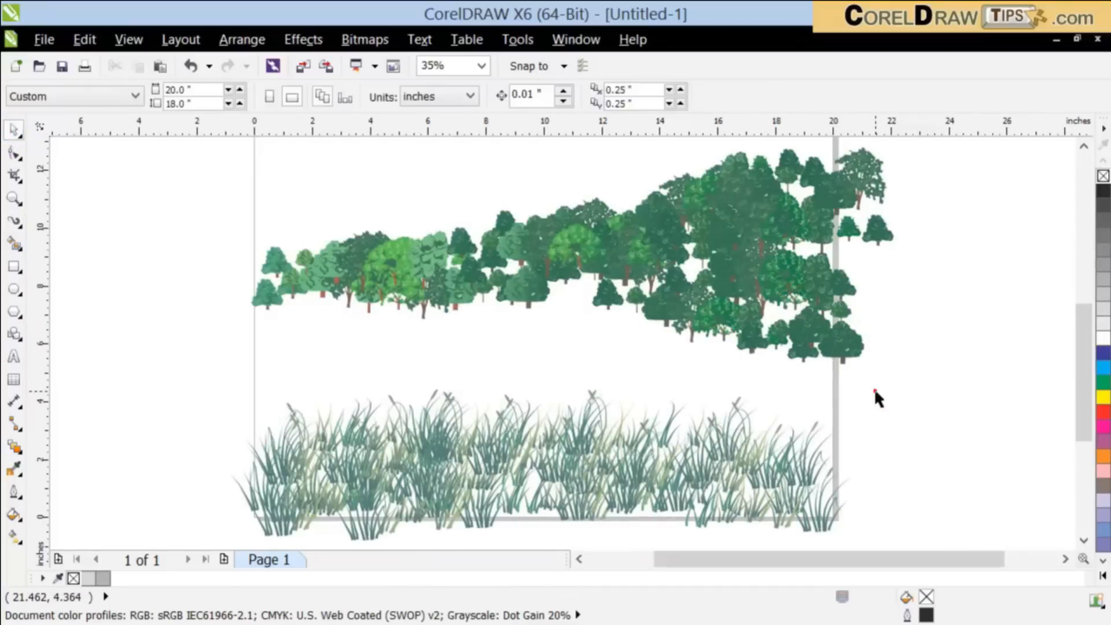
Step: Choose the rounded stones spraylist from the Objects category for the Artistic Media sprayer
scroll(873, 387, down, 2)
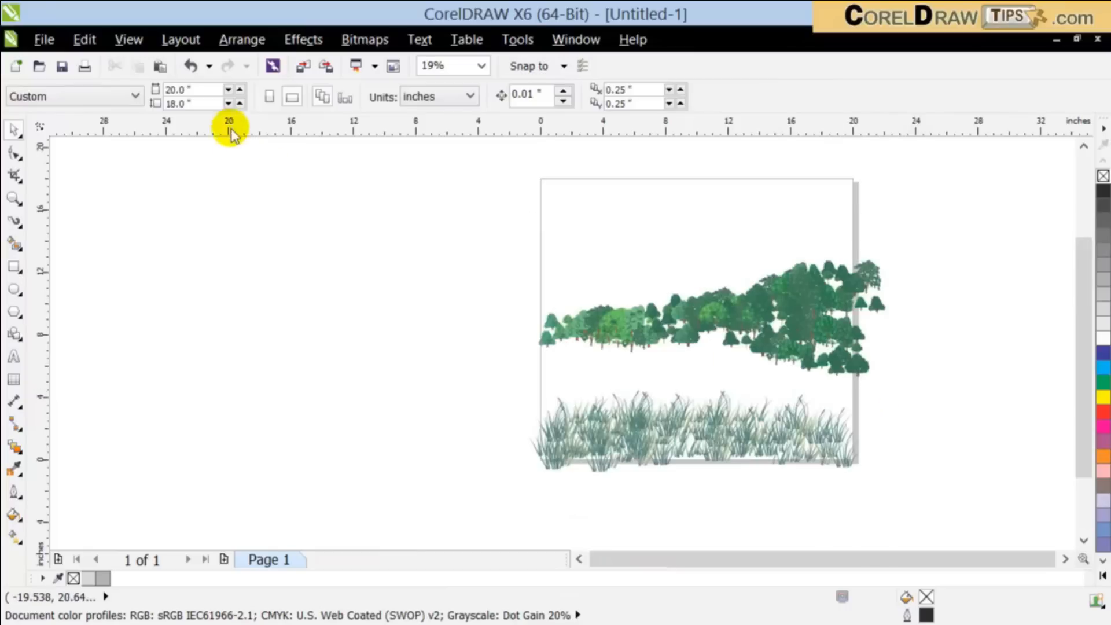
click(13, 219)
click(438, 97)
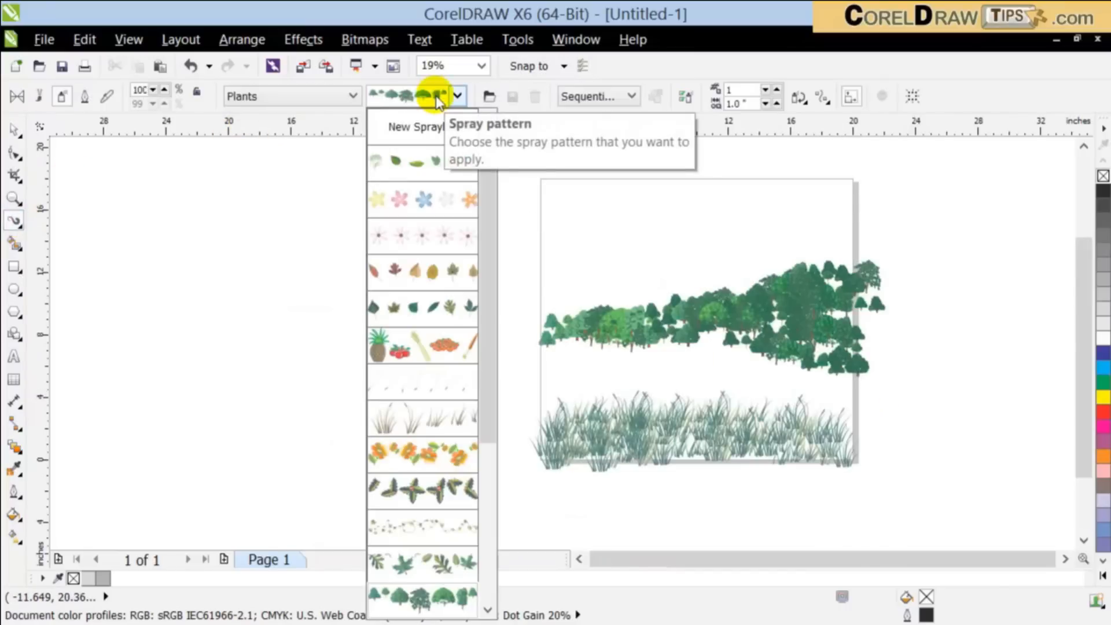
mouse_move(485, 348)
mouse_down()
mouse_move(491, 553)
mouse_move(471, 372)
mouse_move(315, 94)
mouse_up()
click(314, 95)
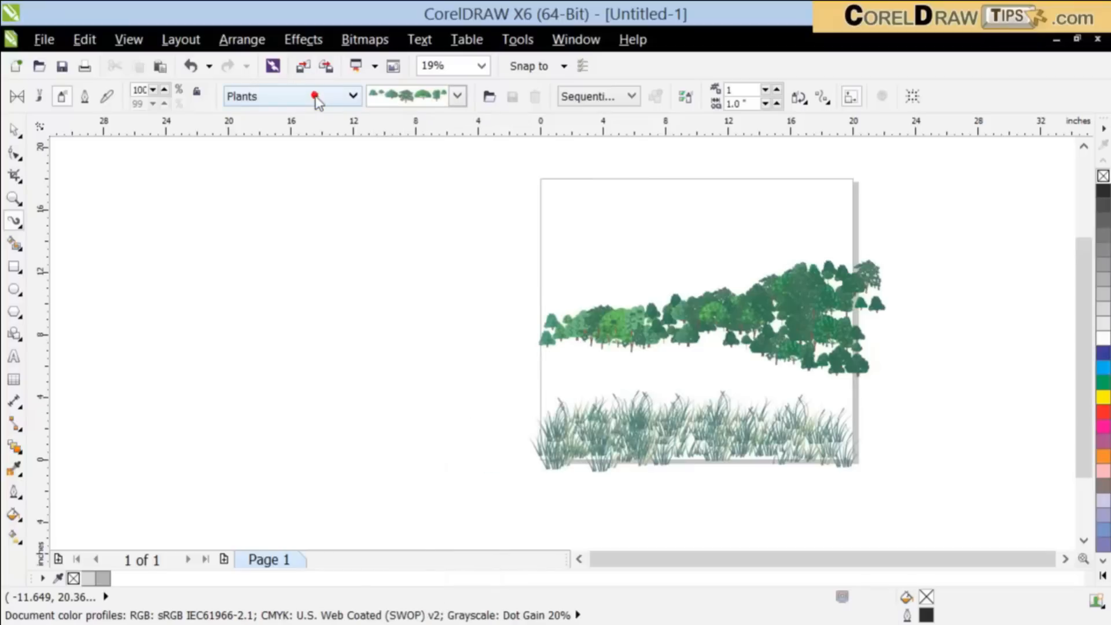
click(276, 222)
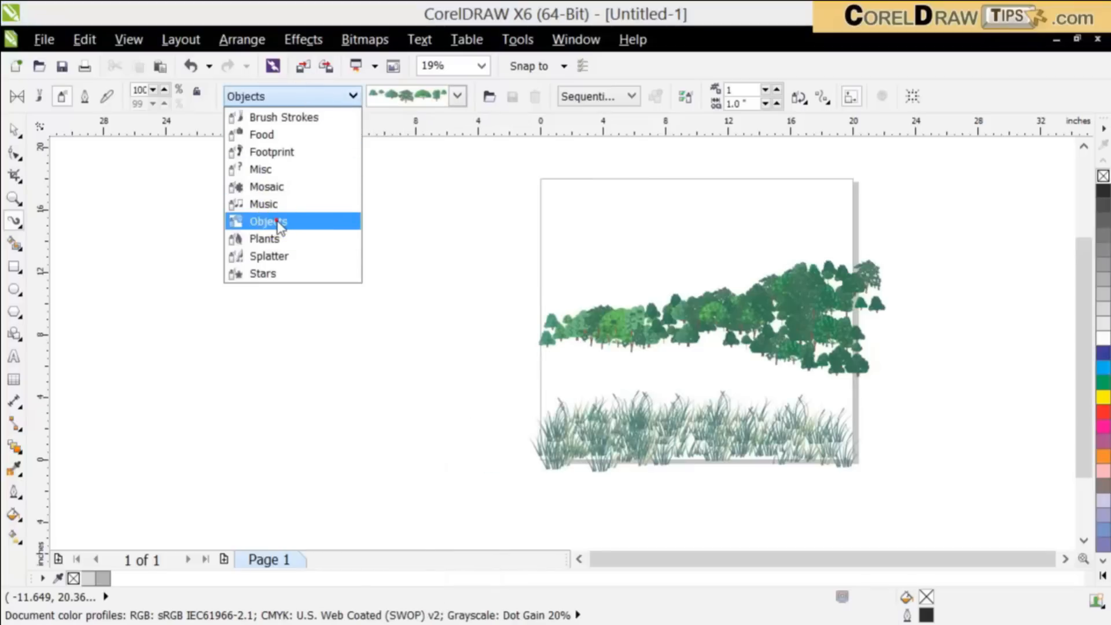
click(525, 110)
click(428, 97)
drag(481, 179, 473, 477)
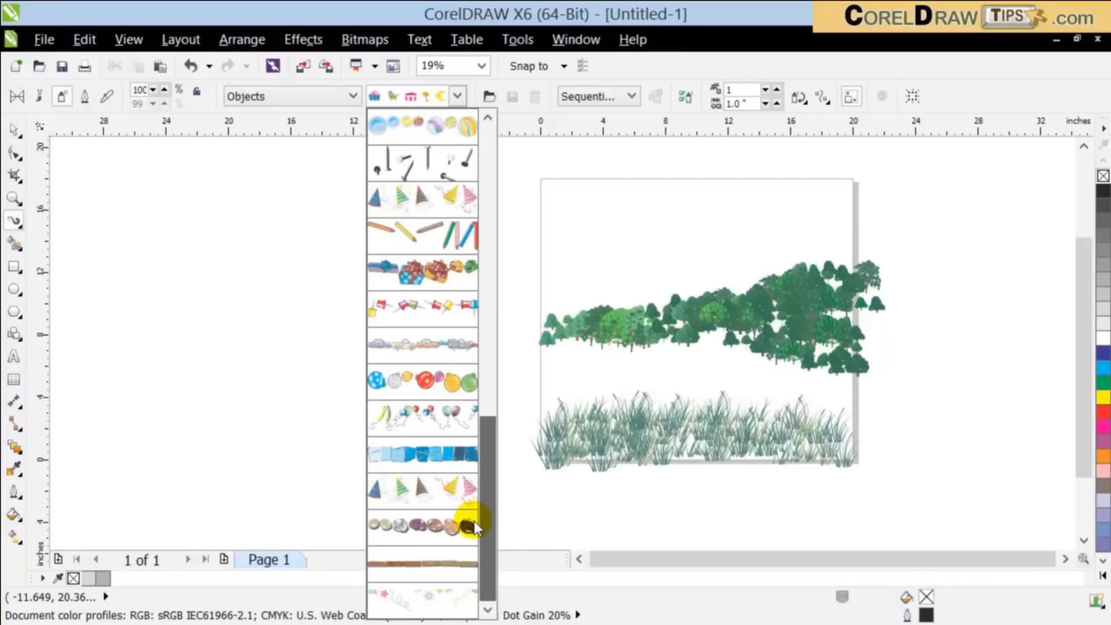
click(442, 526)
Step: Spray overlapping rows of stones along the top of the grass and set the last stroke's object size to 50%
mouse_move(550, 410)
mouse_down()
mouse_move(663, 389)
mouse_move(785, 419)
mouse_move(840, 410)
mouse_move(797, 414)
mouse_up()
drag(719, 397, 755, 406)
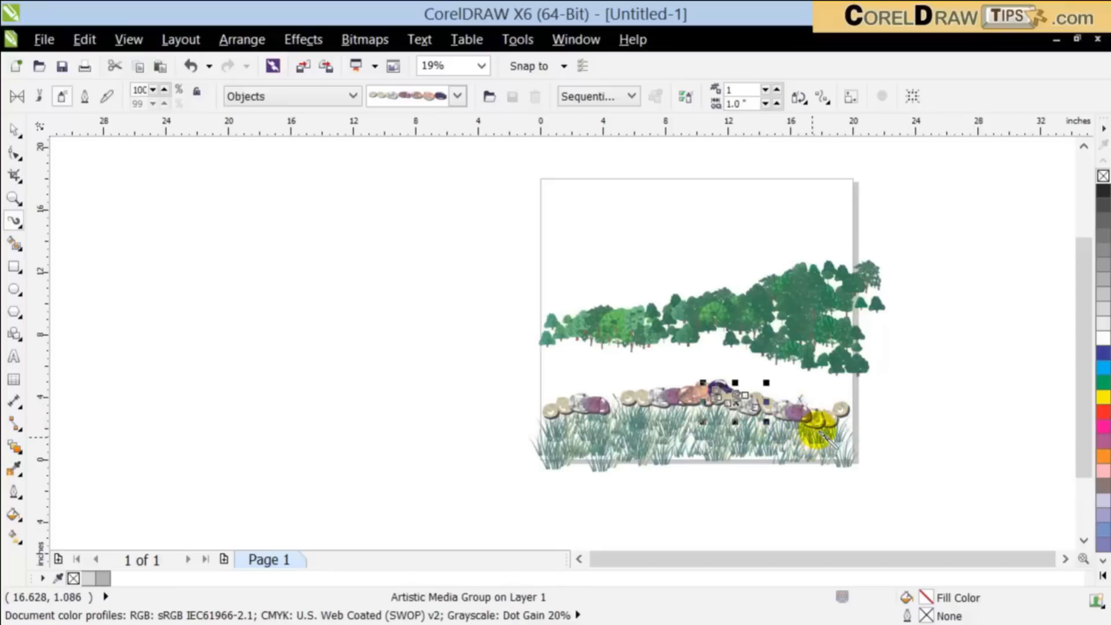
mouse_move(822, 395)
mouse_down()
mouse_move(776, 390)
mouse_move(841, 410)
mouse_up()
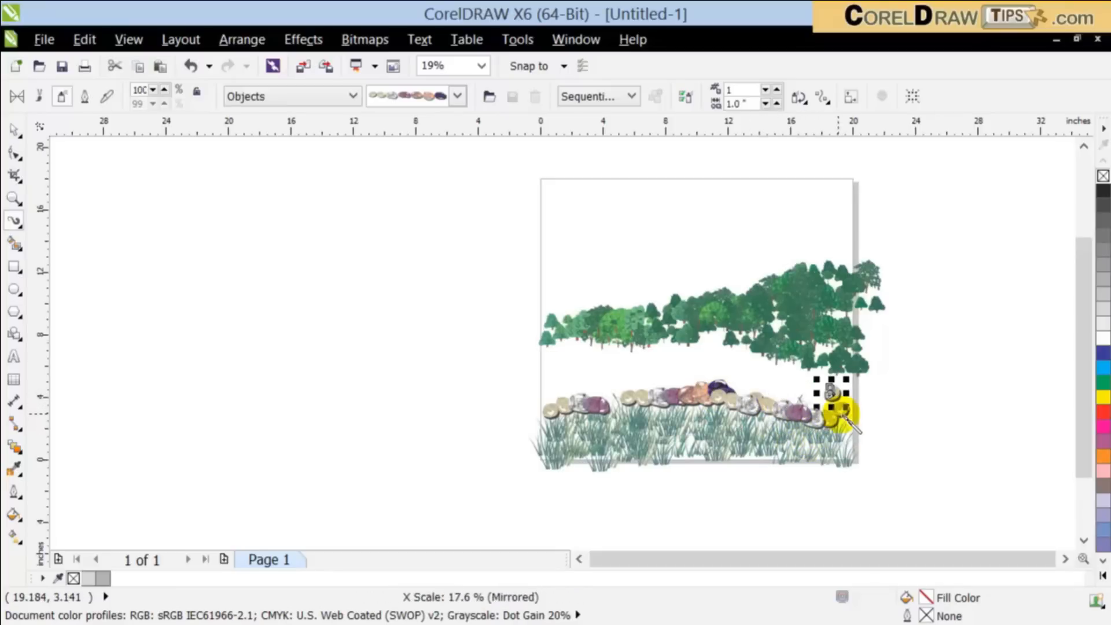
drag(763, 398, 790, 392)
mouse_move(725, 381)
mouse_down()
mouse_move(644, 371)
mouse_move(563, 399)
mouse_up()
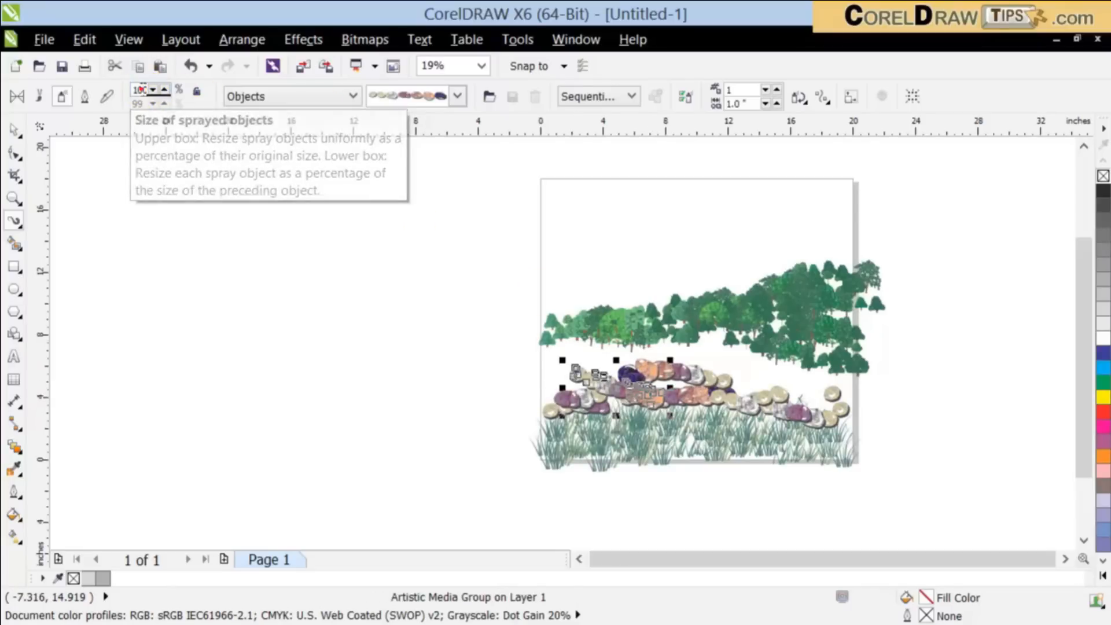
double_click(142, 90)
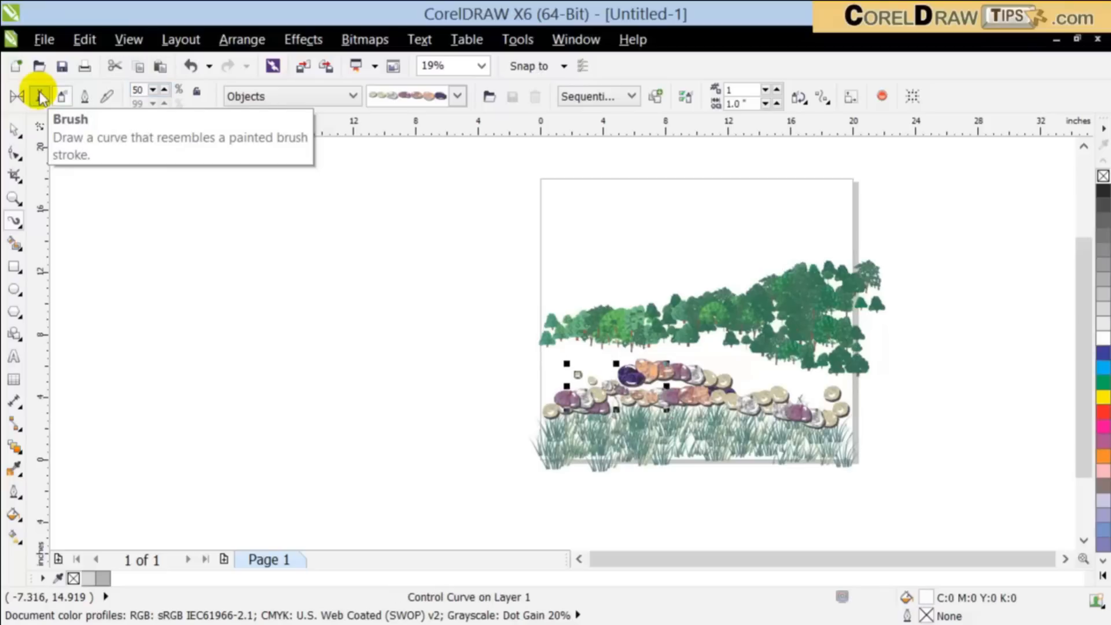
Step: Spray more stone strokes over the existing rows to build up a pile, filling in its left part down to the page edge
mouse_move(578, 368)
mouse_down()
mouse_move(761, 358)
mouse_move(738, 366)
mouse_move(780, 391)
mouse_move(742, 401)
mouse_move(764, 386)
mouse_up()
scroll(719, 395, up, 1)
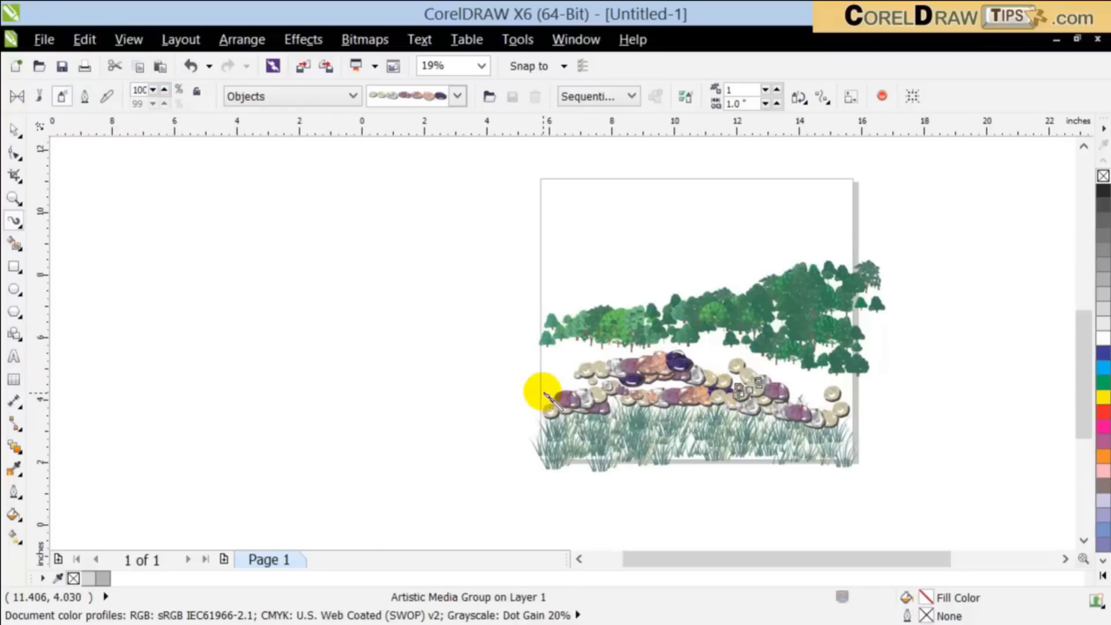
drag(510, 381, 479, 389)
mouse_move(406, 369)
mouse_down()
mouse_move(452, 377)
mouse_move(372, 383)
mouse_up()
drag(559, 385, 683, 372)
scroll(688, 373, down, 1)
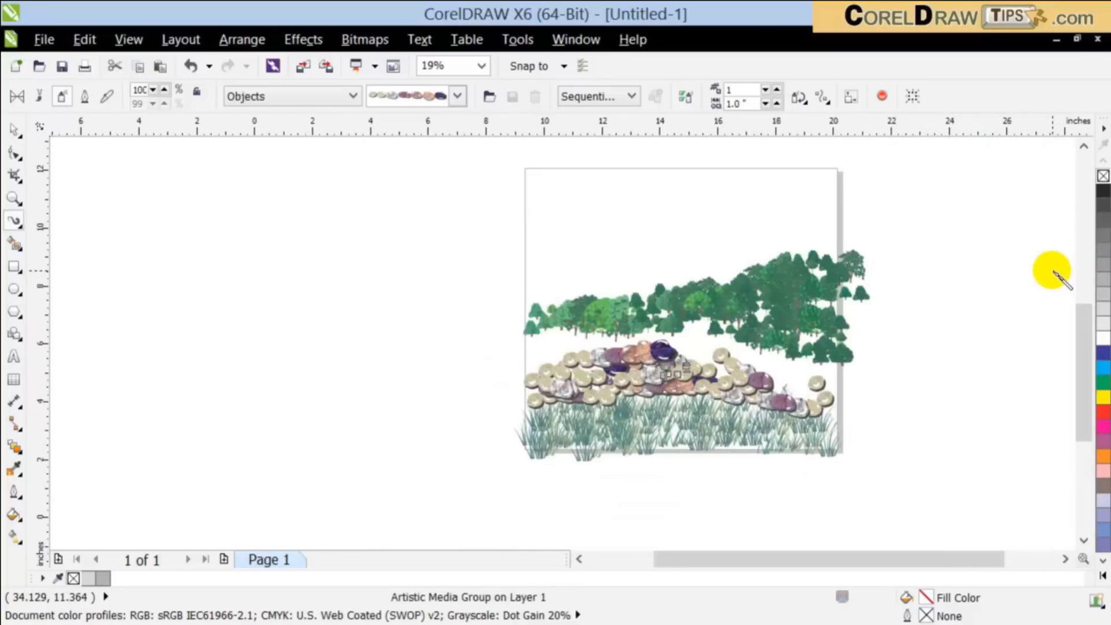
Step: Spray a sloping stone stroke right of the pile's dark purple stone and set its object size to 70%
key(F4)
drag(558, 346, 636, 388)
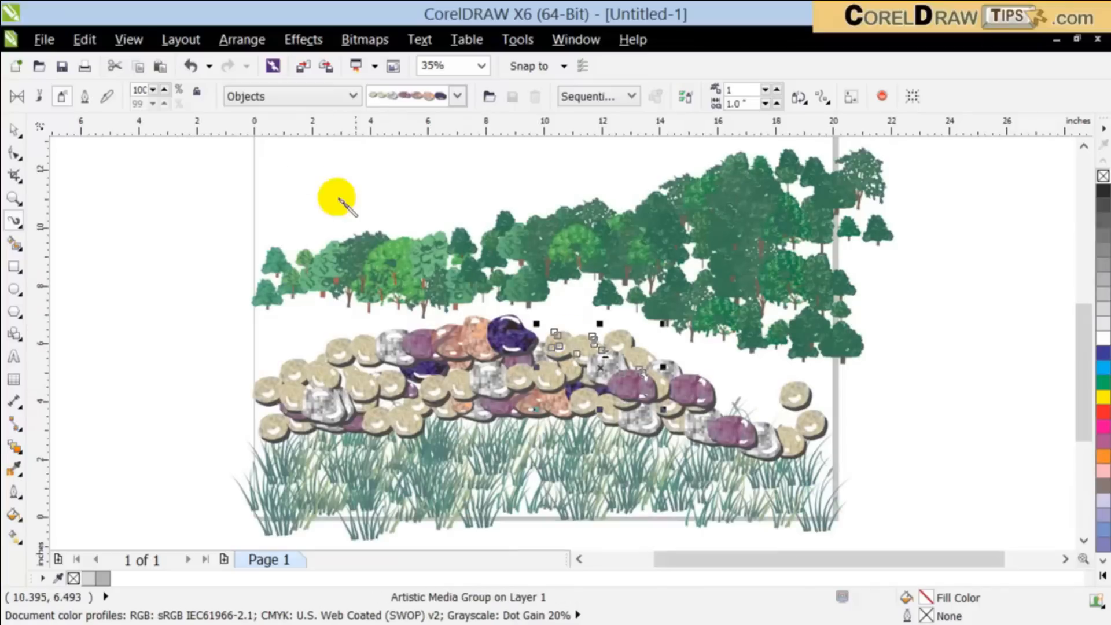
click(154, 91)
click(154, 91)
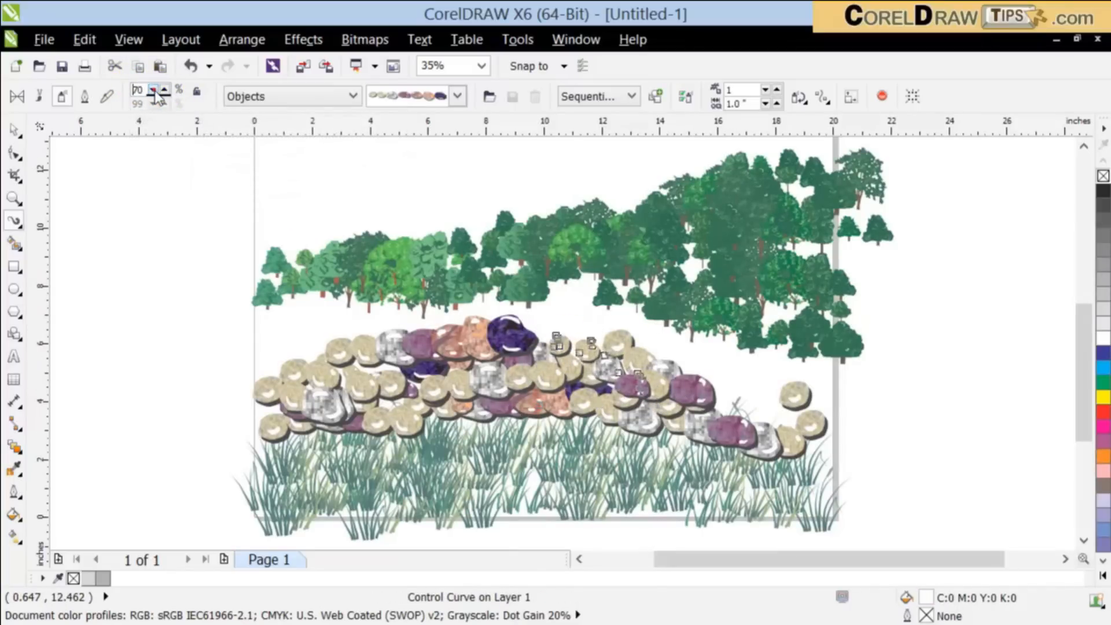
Step: Spray a stone stroke near the pile's right end, set its object size to 58% and move it down onto the pile
drag(698, 338, 781, 431)
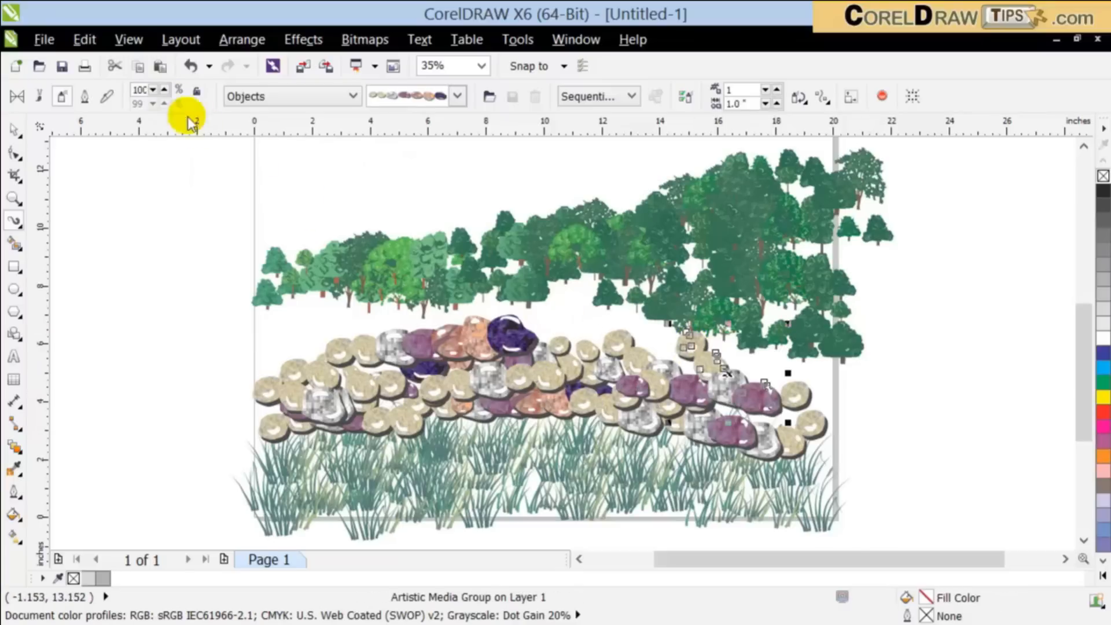
click(152, 91)
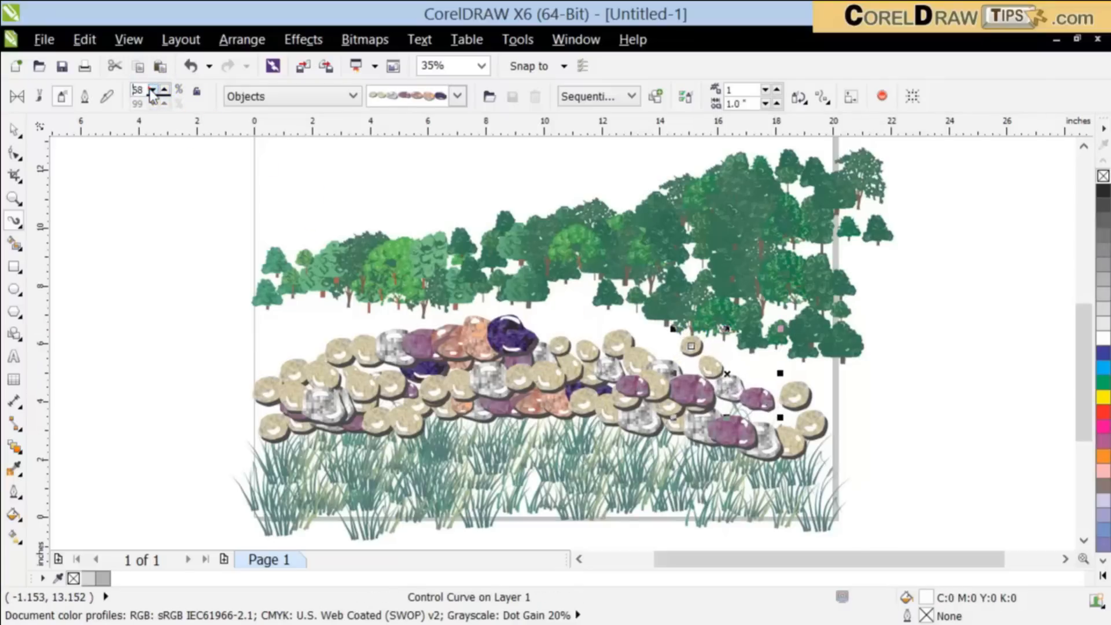
click(14, 128)
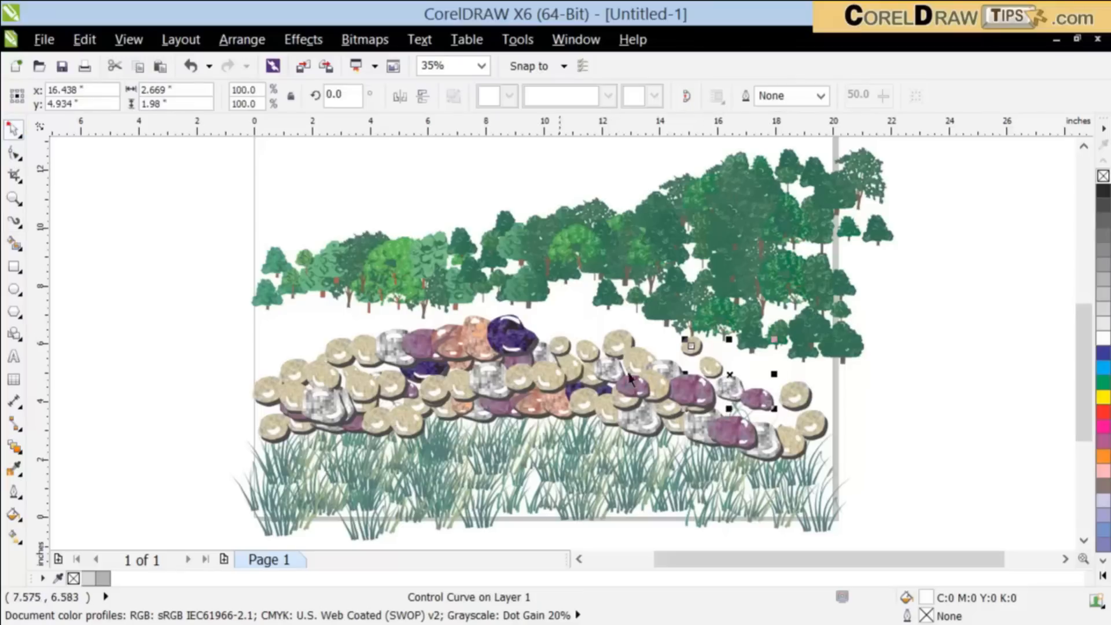
click(914, 405)
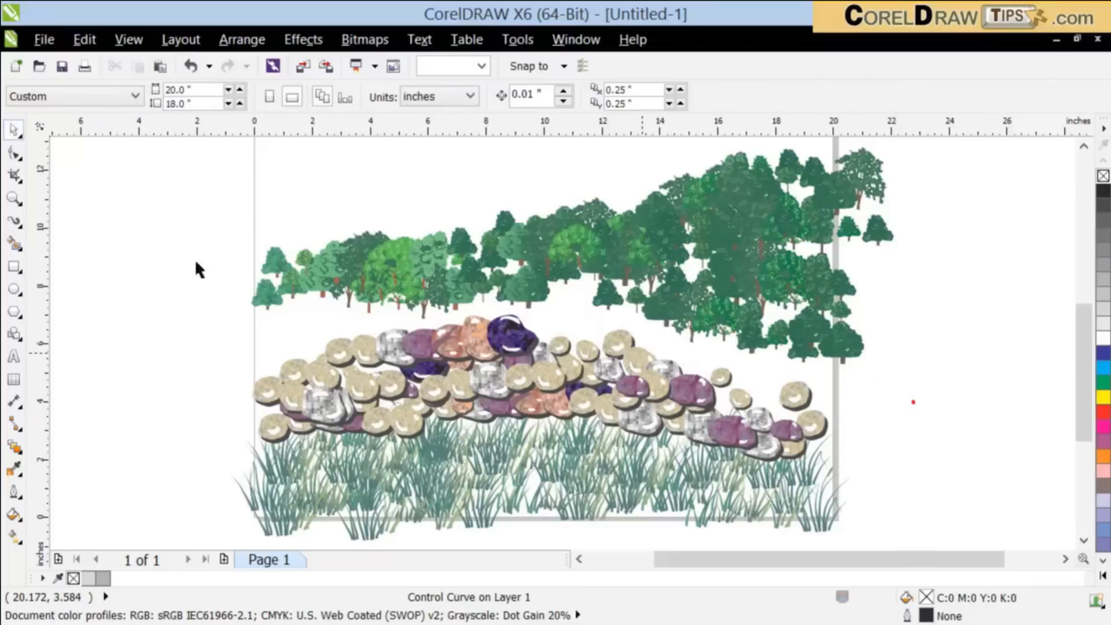
Step: Choose the cars spraylist of the Objects category for the sprayer
click(14, 221)
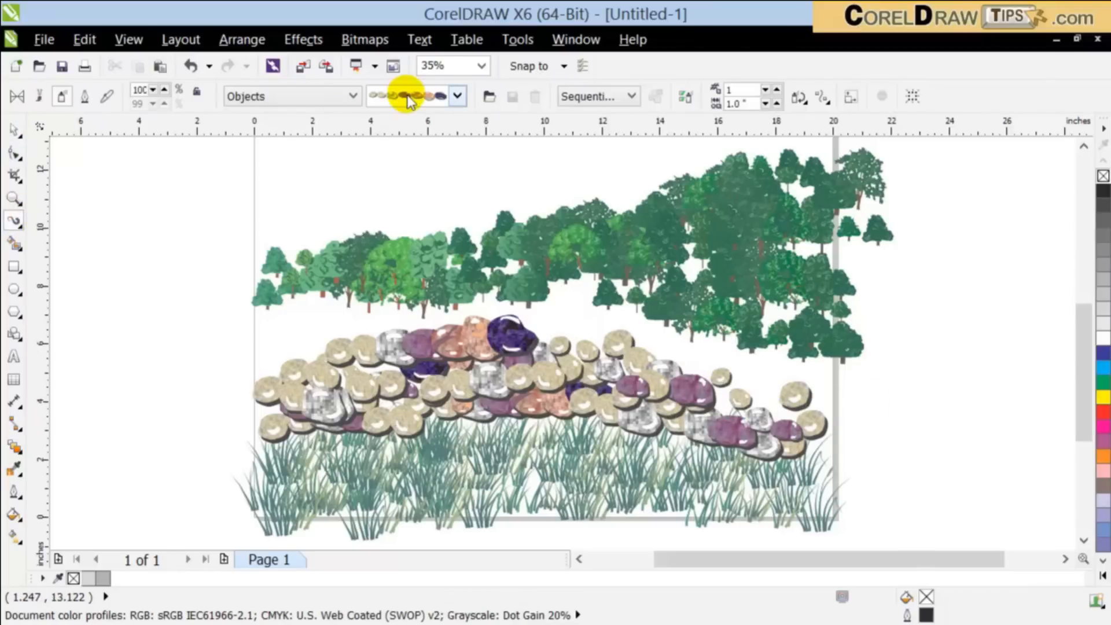
click(454, 95)
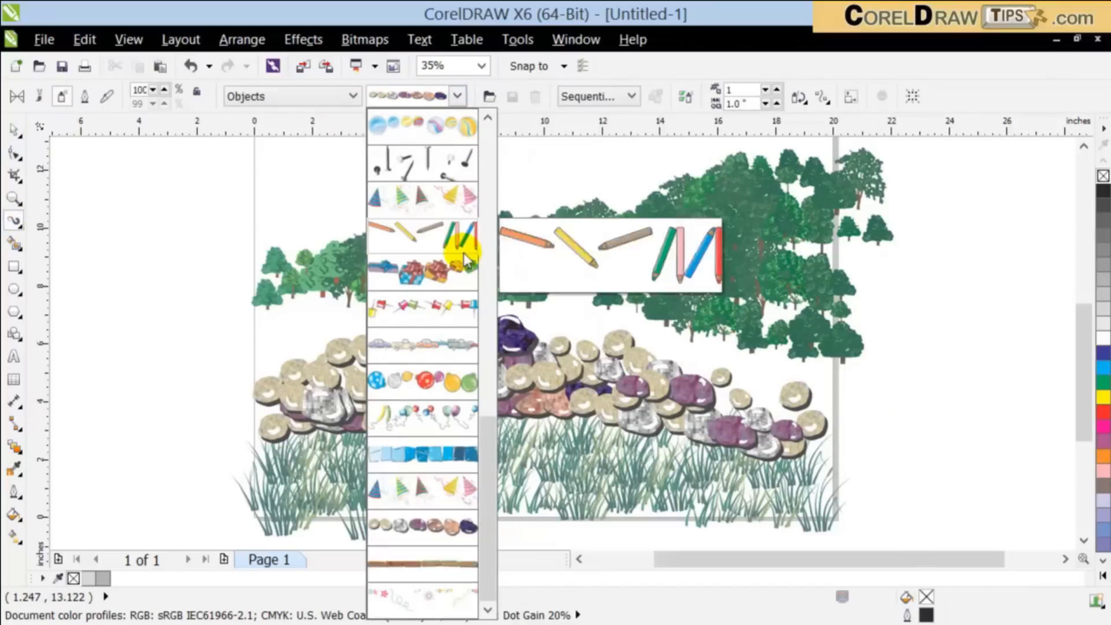
click(488, 387)
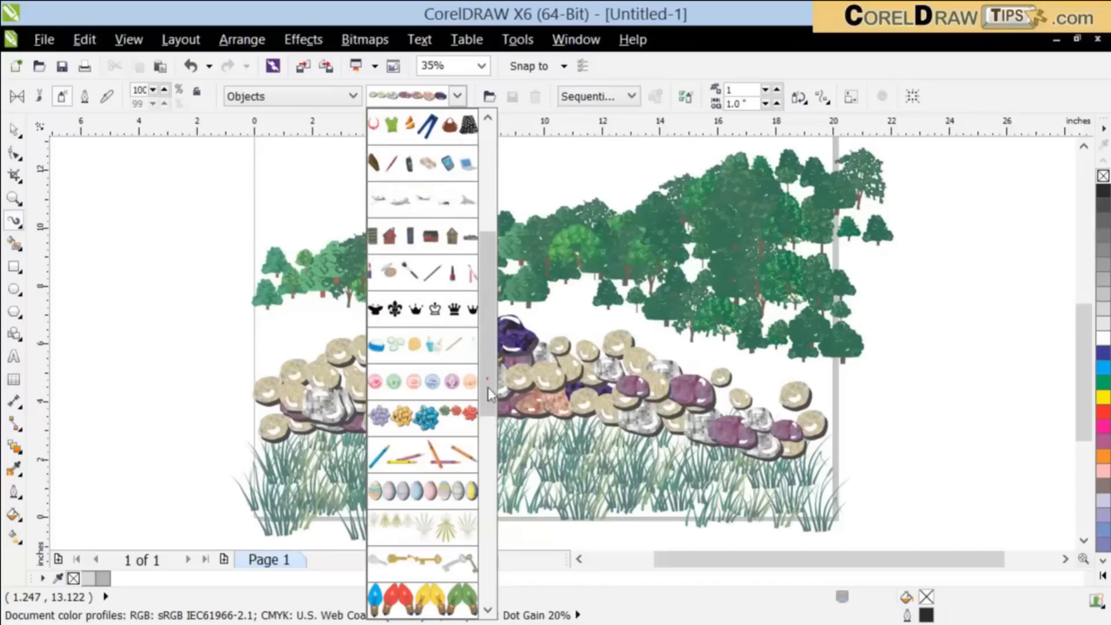
click(486, 470)
mouse_move(482, 512)
mouse_down()
mouse_move(502, 423)
mouse_move(494, 502)
mouse_up()
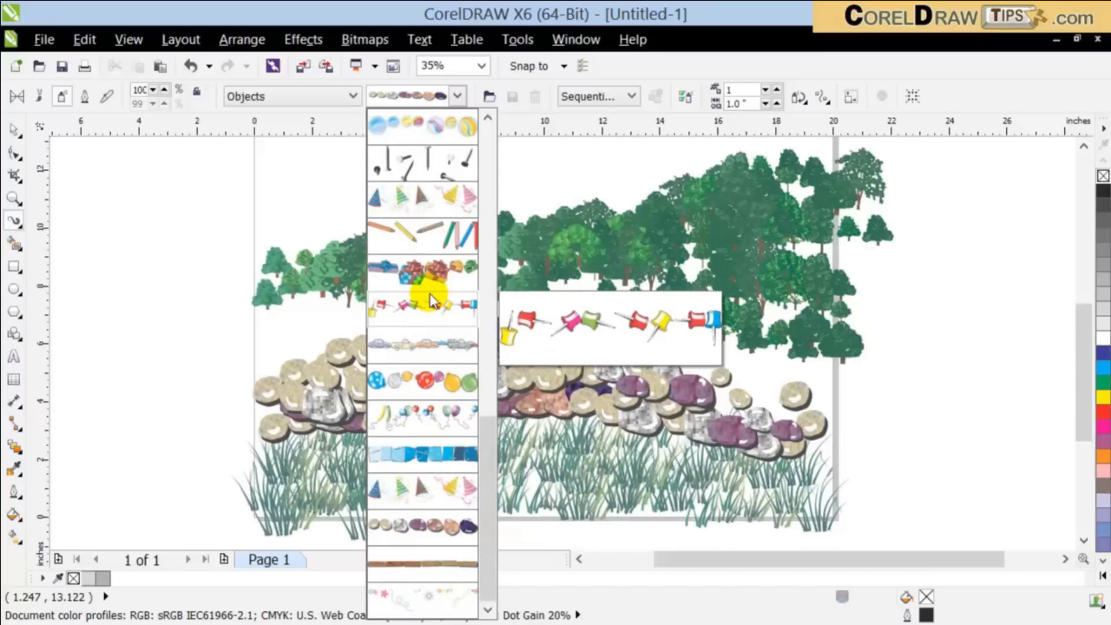
click(425, 346)
Step: Spray several strokes of cars across the right end of the stone pile and over the page's left edge
mouse_move(622, 328)
mouse_down()
mouse_move(884, 399)
mouse_move(928, 395)
mouse_move(776, 396)
mouse_up()
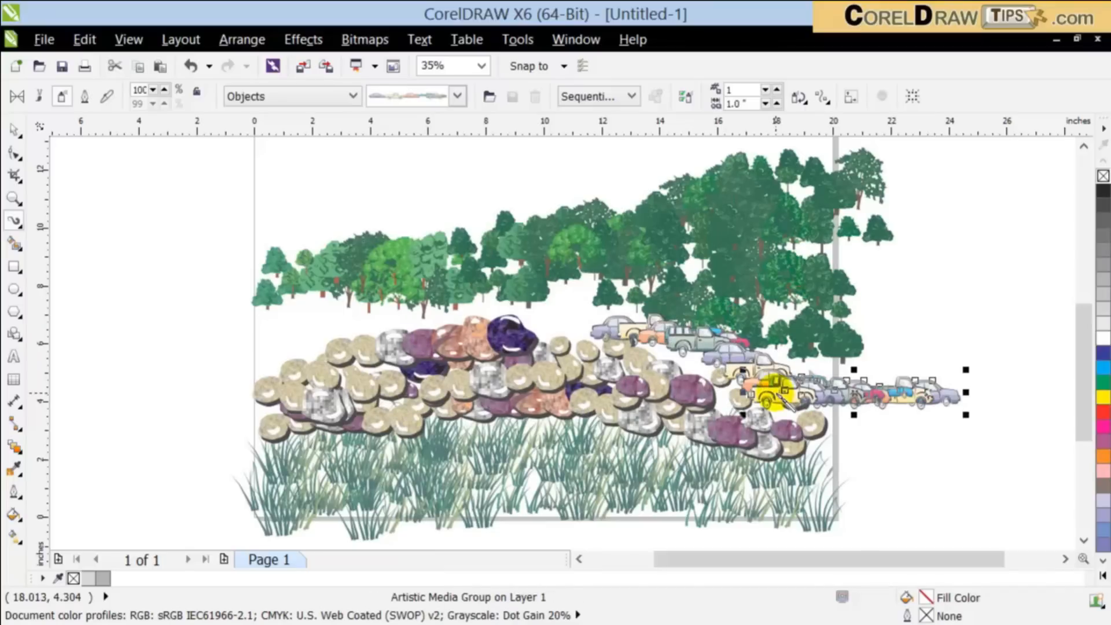
drag(200, 295, 296, 341)
mouse_move(234, 307)
mouse_down()
mouse_move(213, 395)
mouse_move(289, 367)
mouse_up()
click(15, 131)
click(98, 185)
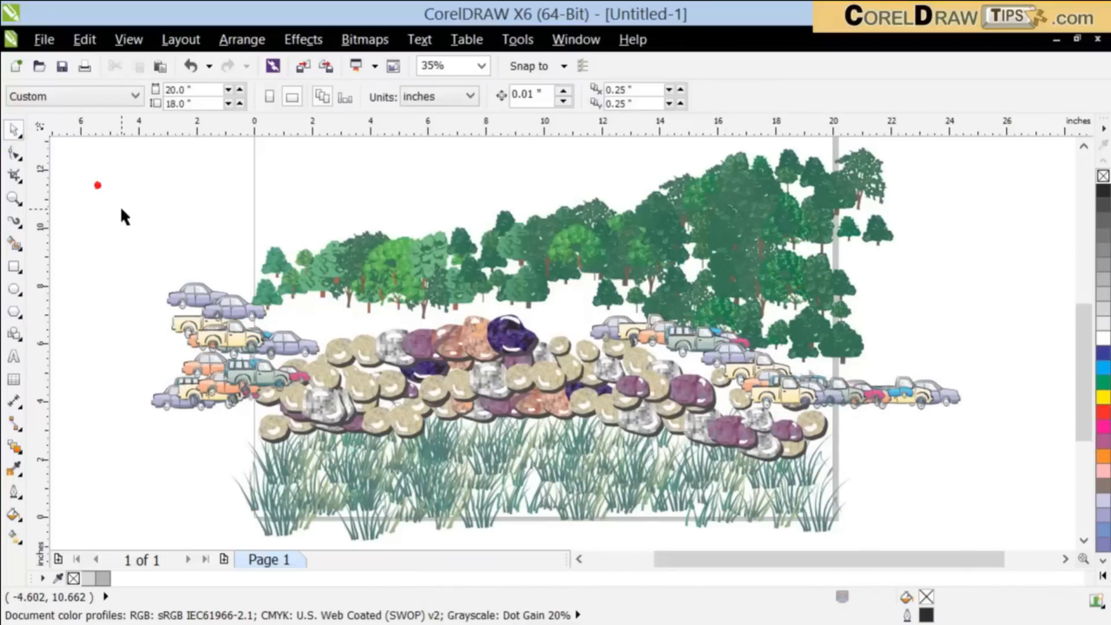
Step: Move the sloping stroke of cars from the stone pile to the empty area right of the page
scroll(121, 209, down, 1)
scroll(375, 249, up, 1)
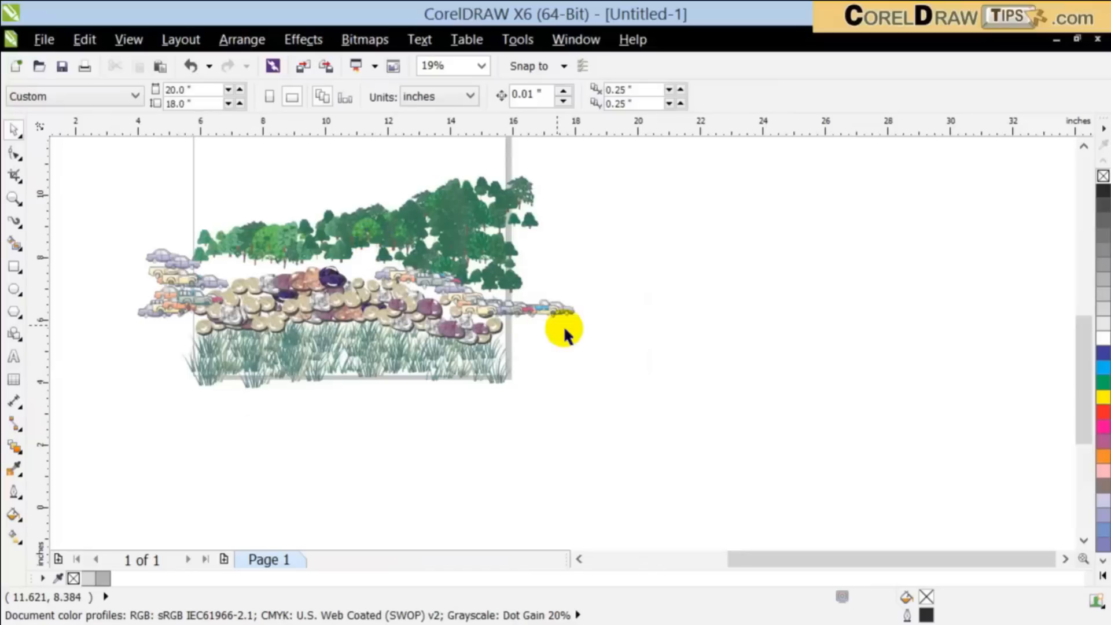
mouse_move(560, 351)
mouse_down()
mouse_move(785, 335)
mouse_move(806, 274)
mouse_move(871, 319)
mouse_up()
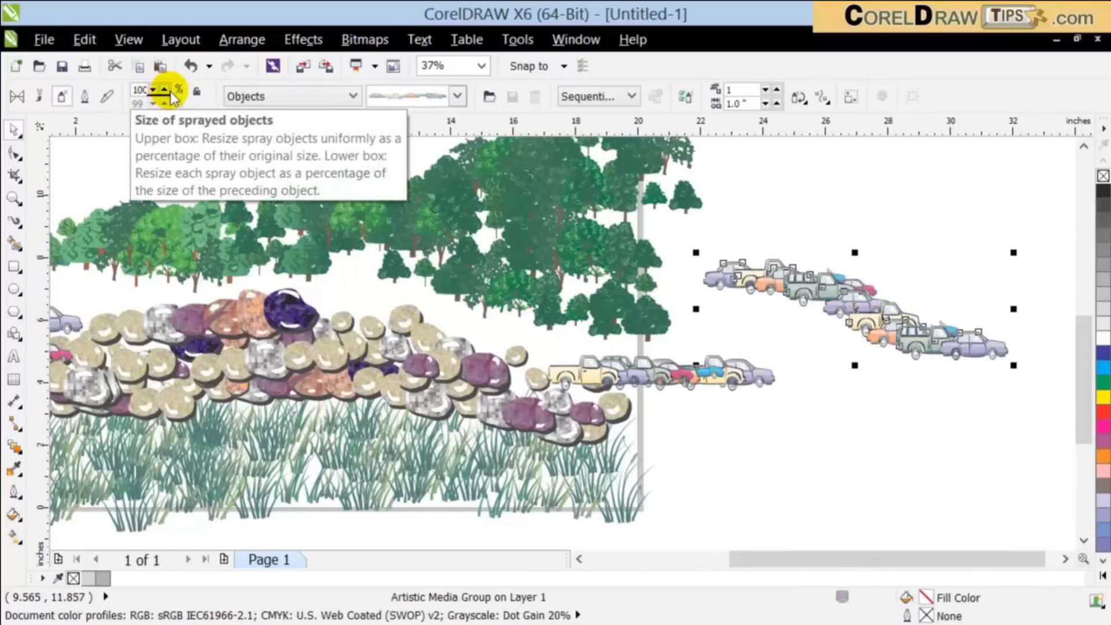
Step: Increase the object size of the car stroke right of the page to 162%
click(166, 91)
click(166, 90)
click(166, 90)
click(166, 90)
click(166, 90)
click(168, 90)
click(168, 90)
click(168, 90)
click(168, 90)
click(168, 90)
click(168, 91)
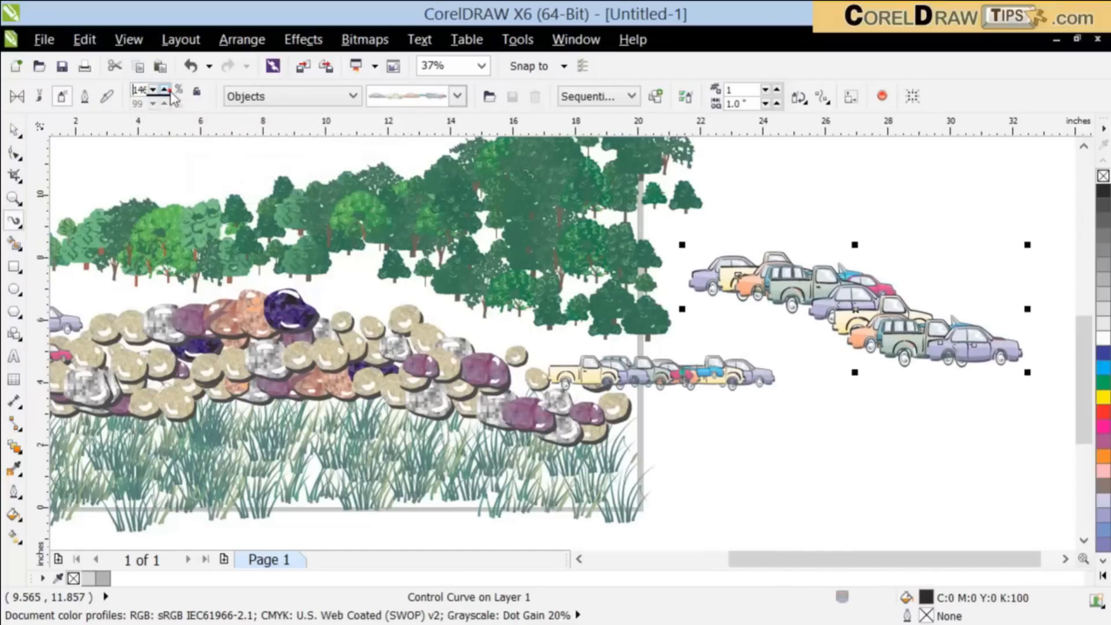
click(167, 90)
click(167, 91)
click(167, 90)
click(166, 91)
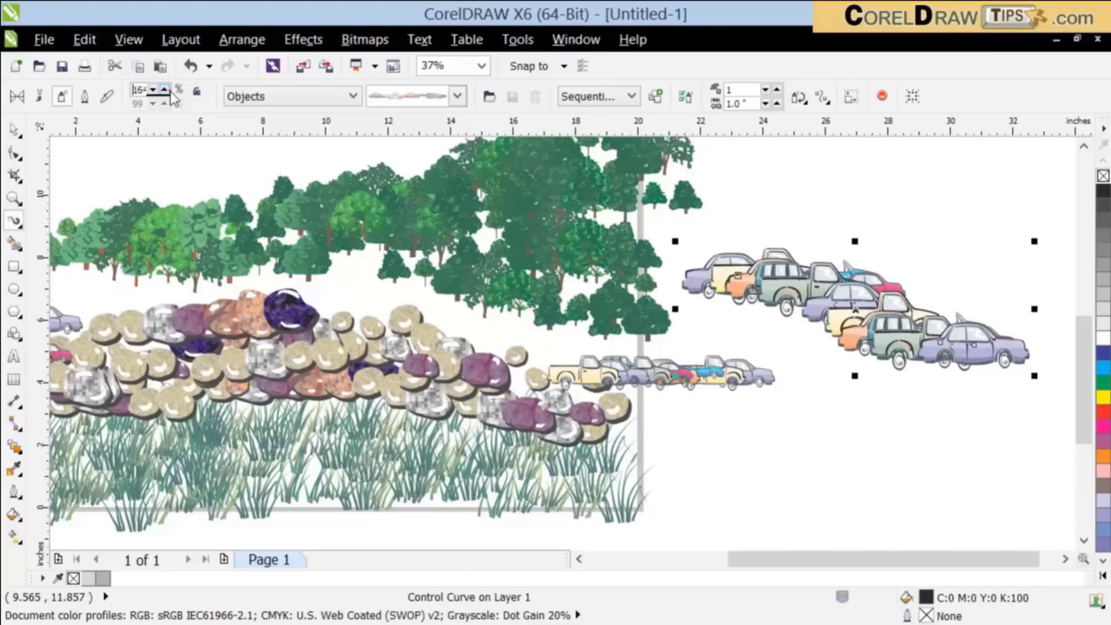
click(241, 40)
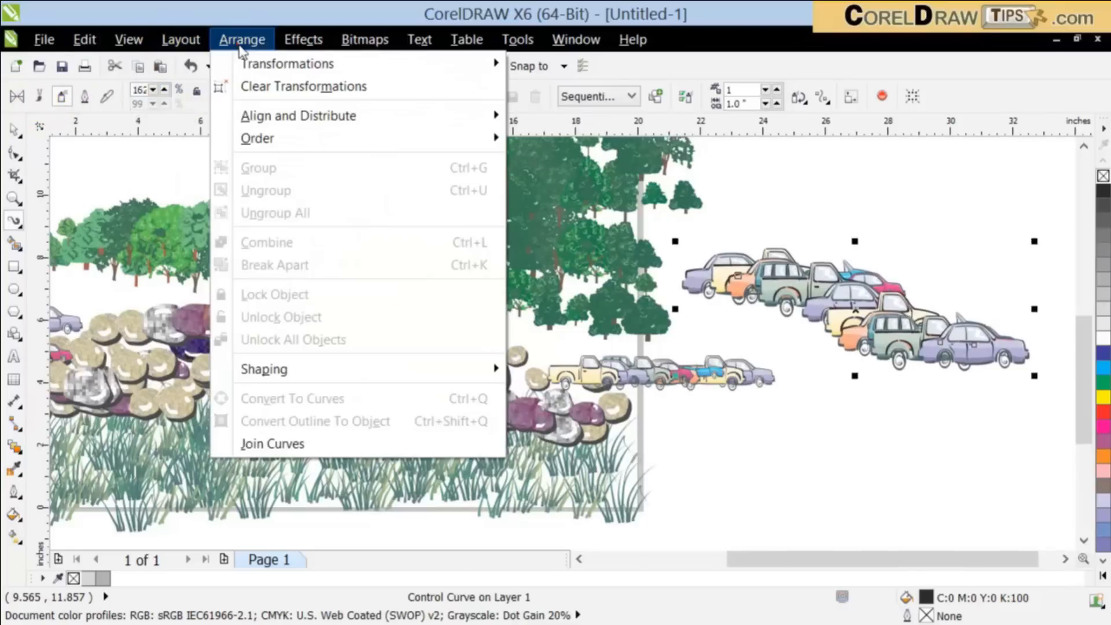
mouse_move(257, 139)
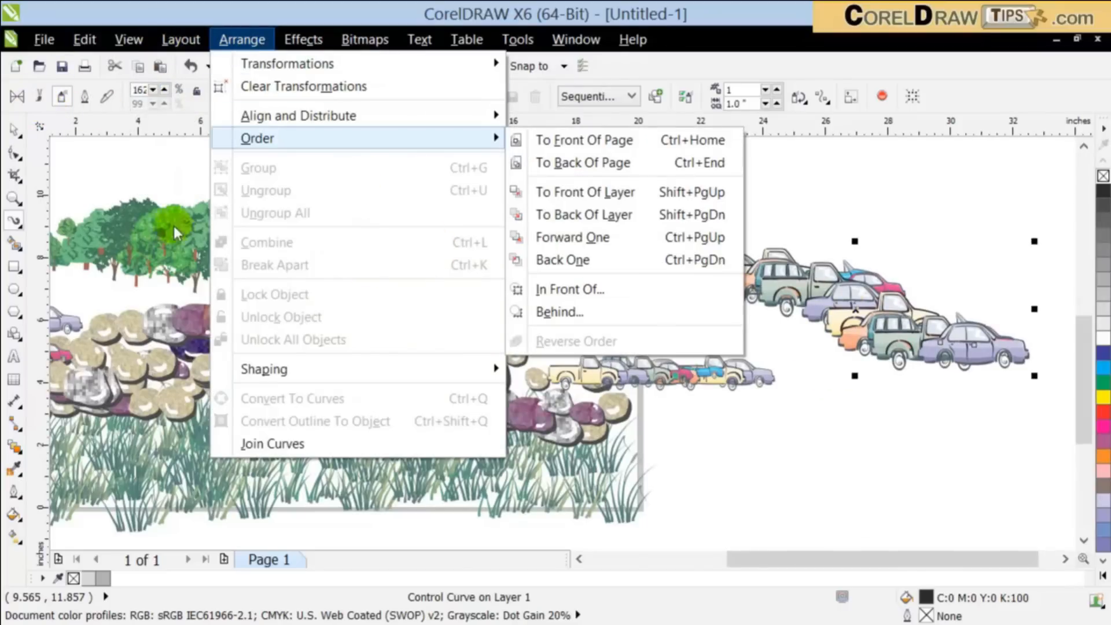
click(20, 134)
click(85, 137)
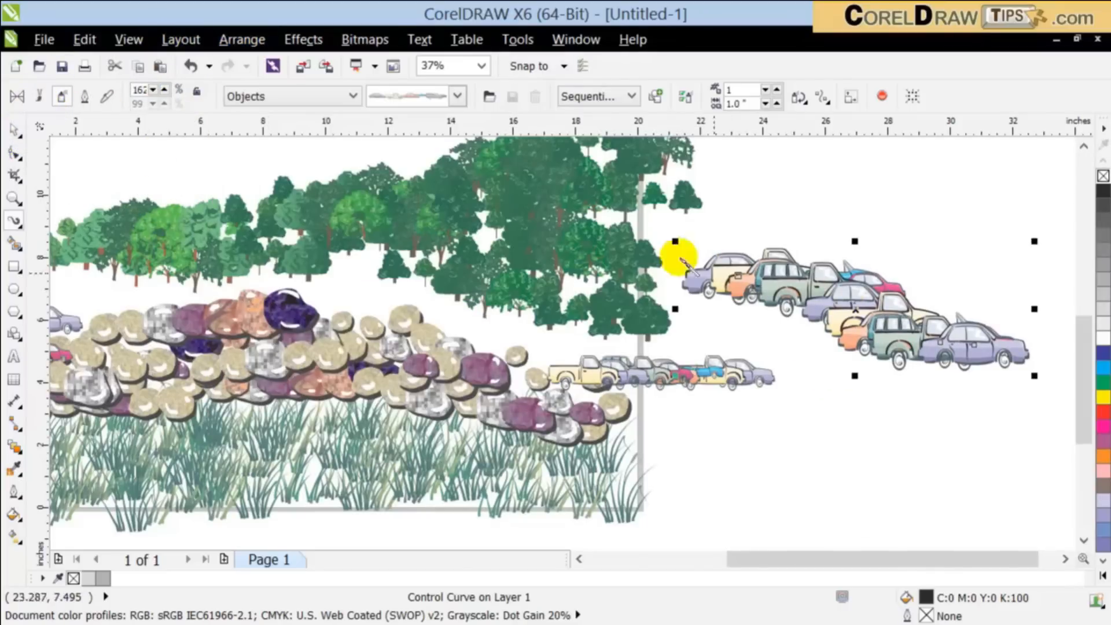
Step: Select the enlarged car stroke and break its artistic media group apart
click(13, 131)
click(907, 349)
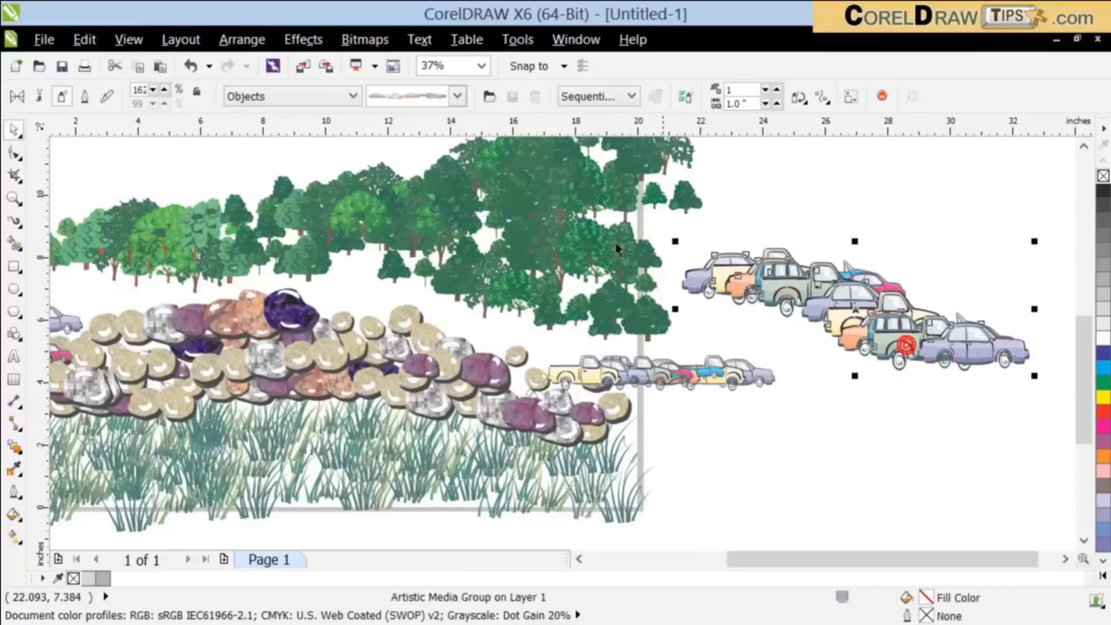
click(236, 39)
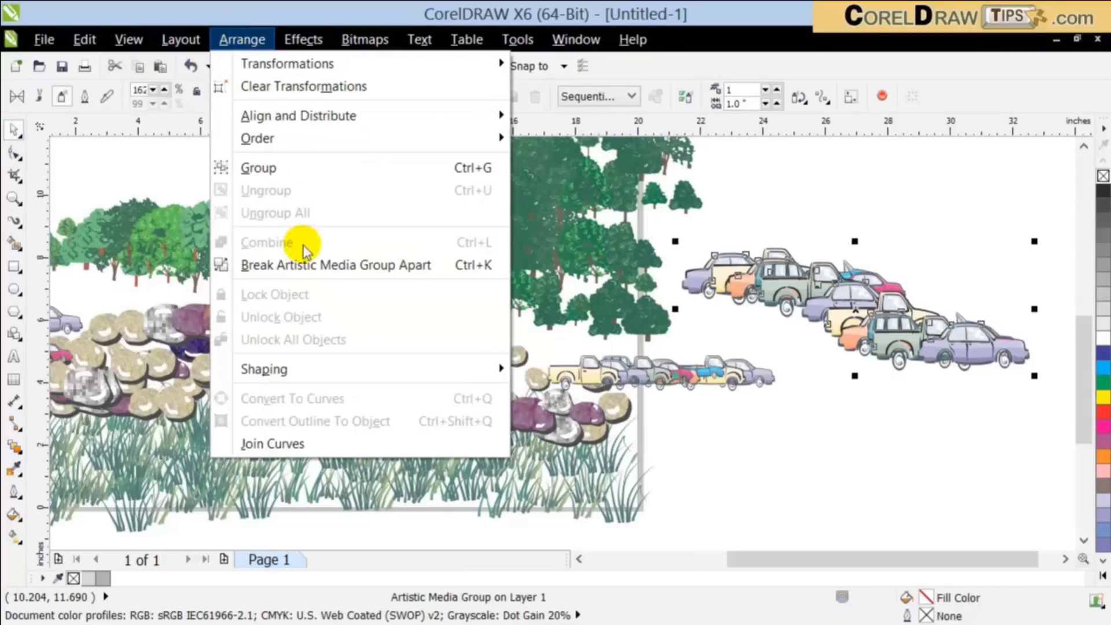
click(327, 278)
Step: Delete the control curve separated from the cars and move the remaining car group slightly up and left
click(907, 493)
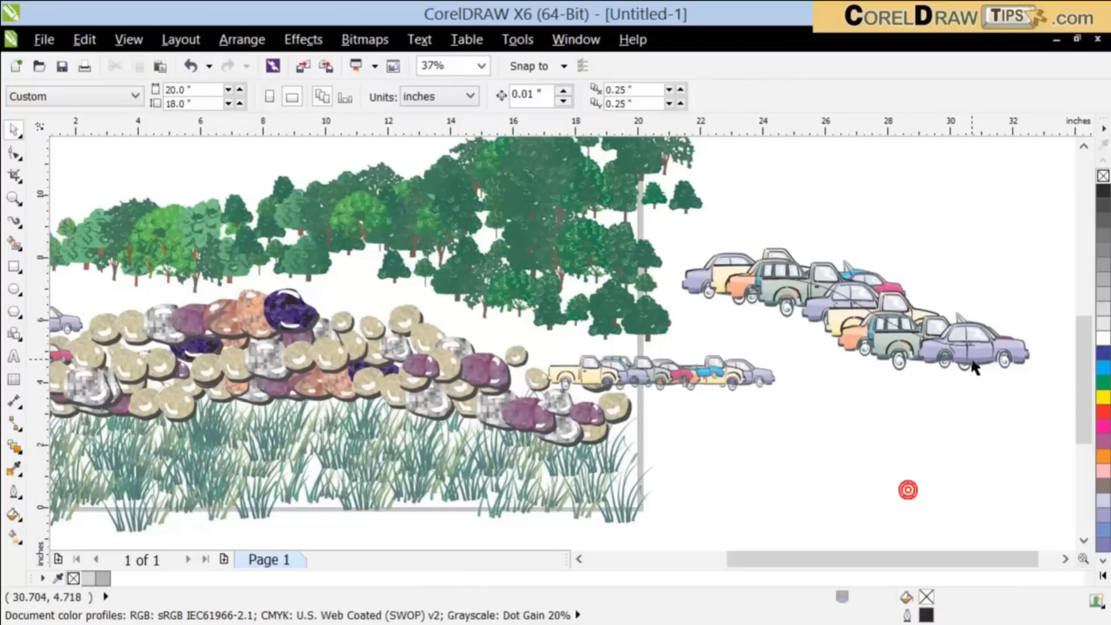
click(952, 290)
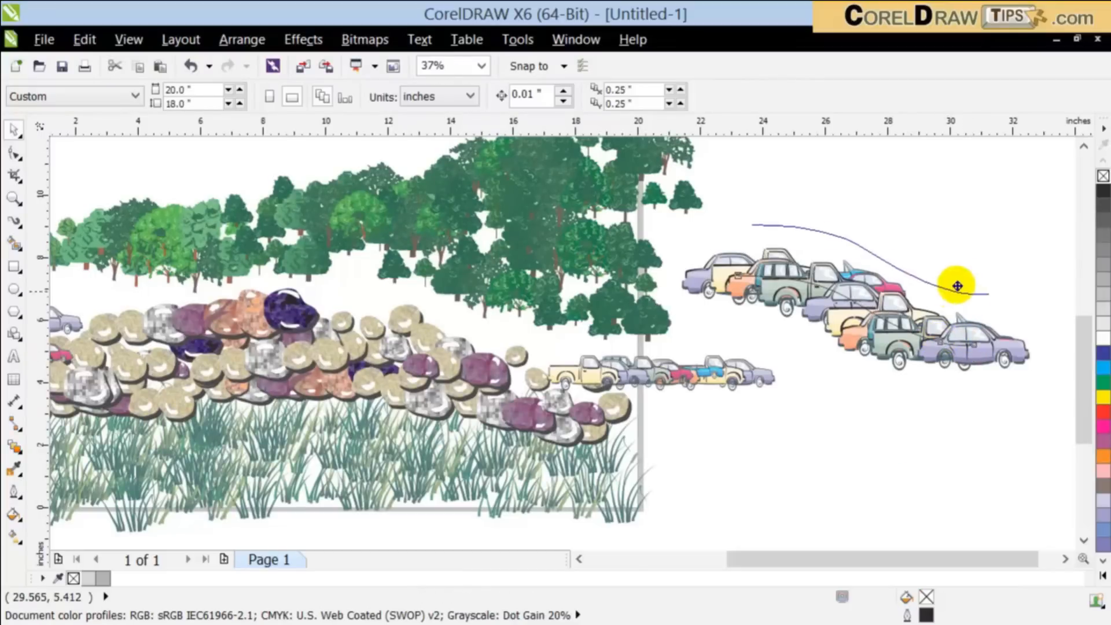
key(Delete)
drag(972, 340, 960, 295)
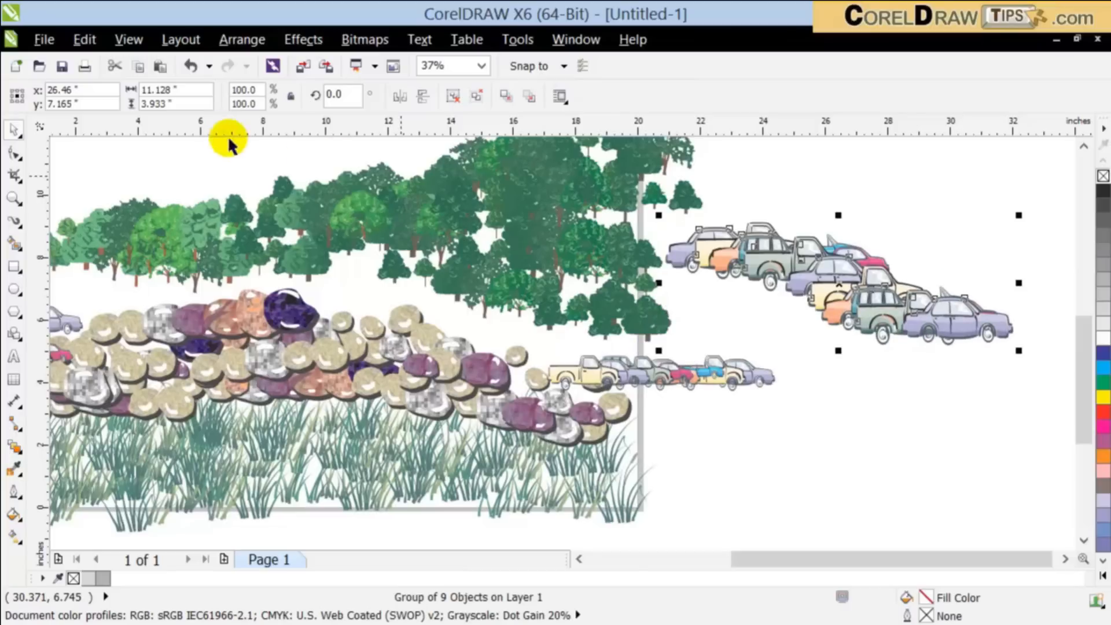
Step: Ungroup the car group right of the page and pull the green truck with pink car and the front purple sedan away
click(453, 96)
click(885, 201)
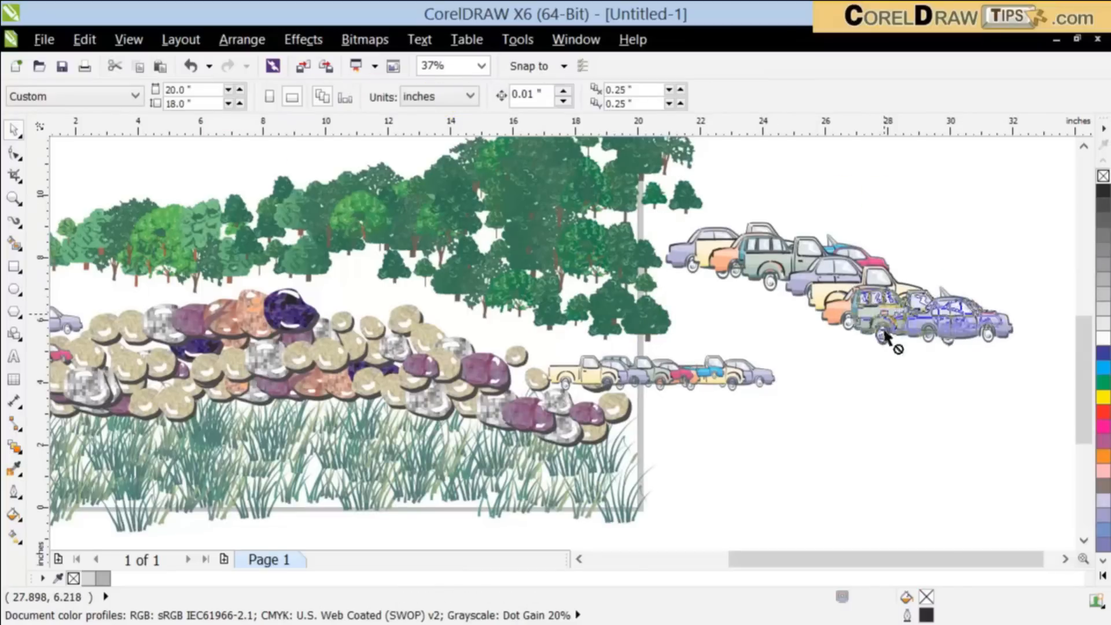
drag(886, 332, 864, 402)
drag(972, 339, 1010, 267)
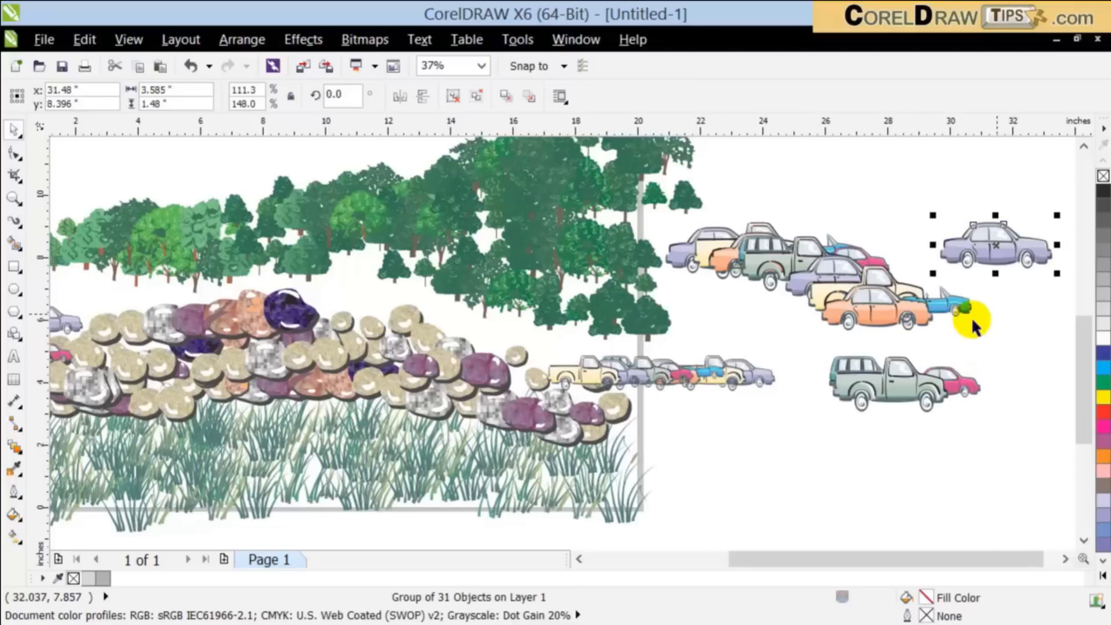
Step: Ungroup the green truck with the pink car and move the pickup body and the pink car apart from the window piece
drag(936, 377, 951, 395)
click(453, 99)
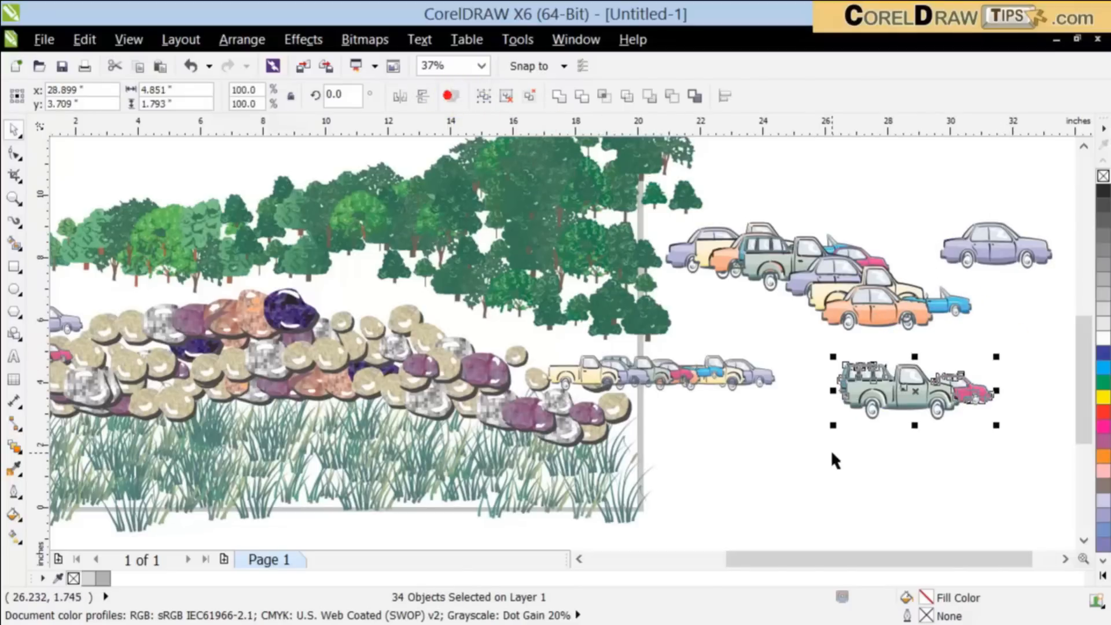
click(832, 457)
drag(885, 404, 782, 464)
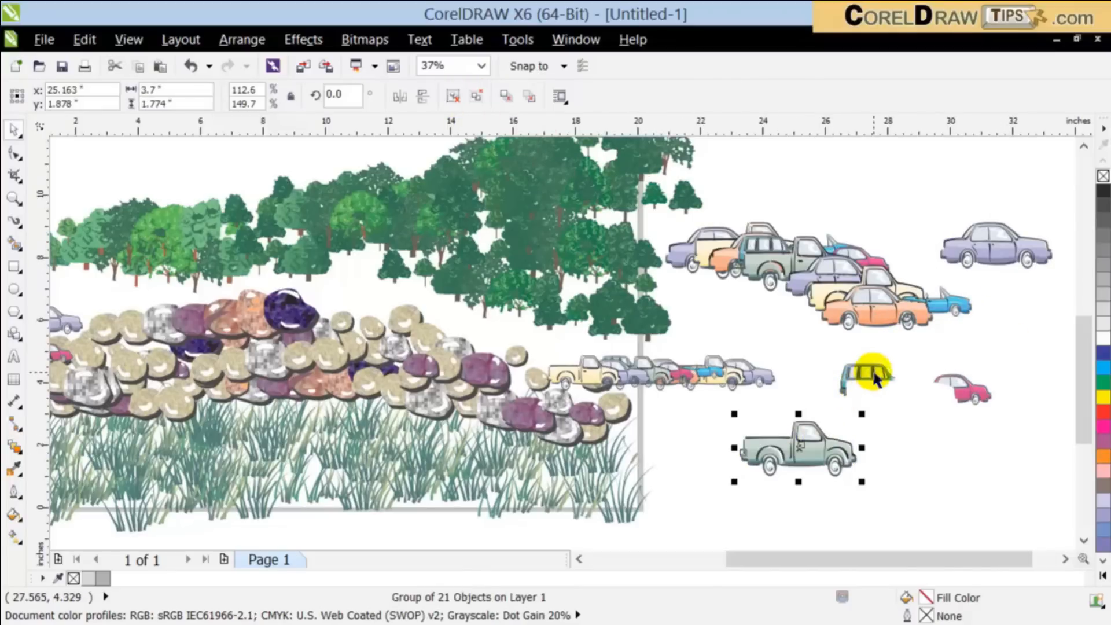
drag(874, 372, 805, 343)
drag(954, 382, 1001, 407)
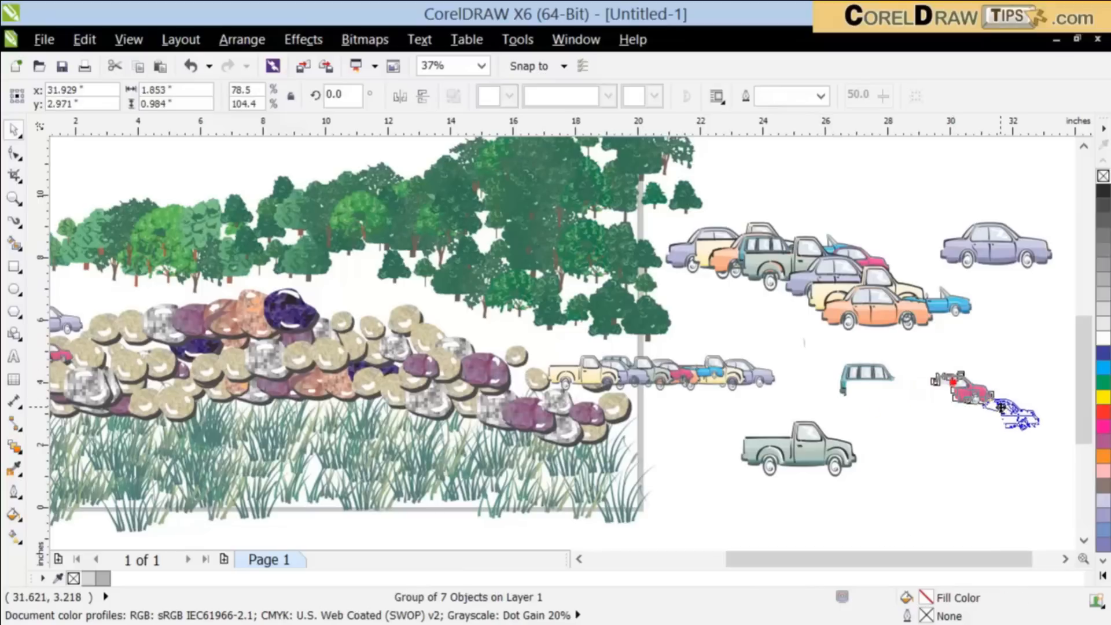
click(978, 487)
Step: Spread the remaining orange, yellow, purple and green vehicles apart in the empty area right of the page
drag(844, 321, 936, 353)
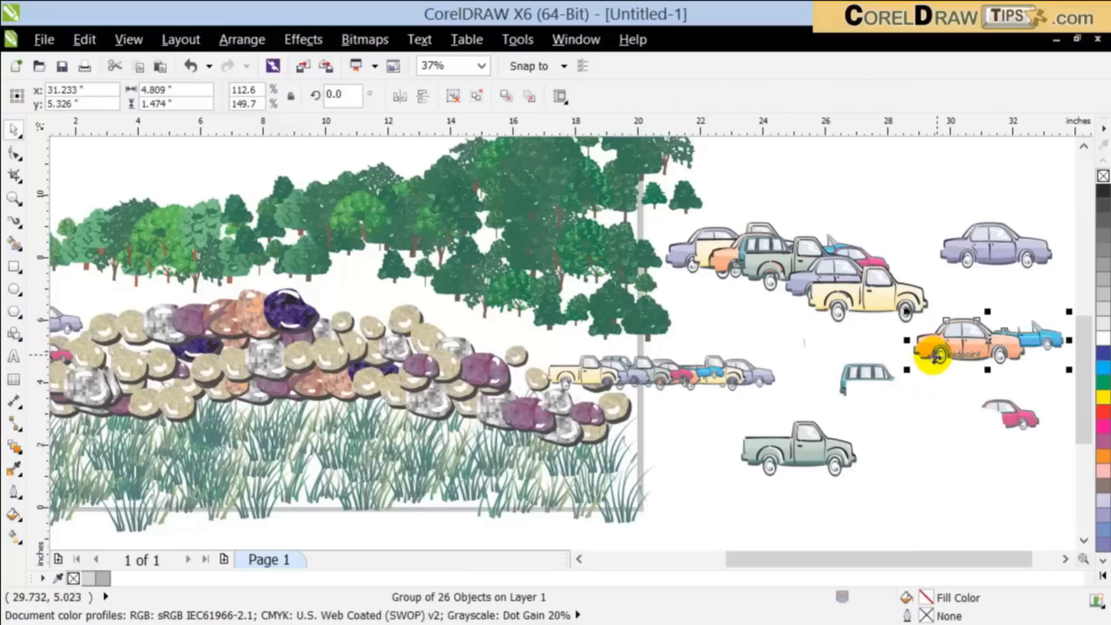
drag(838, 303, 762, 329)
drag(841, 279, 908, 193)
drag(798, 248, 775, 187)
click(894, 255)
scroll(897, 288, down, 2)
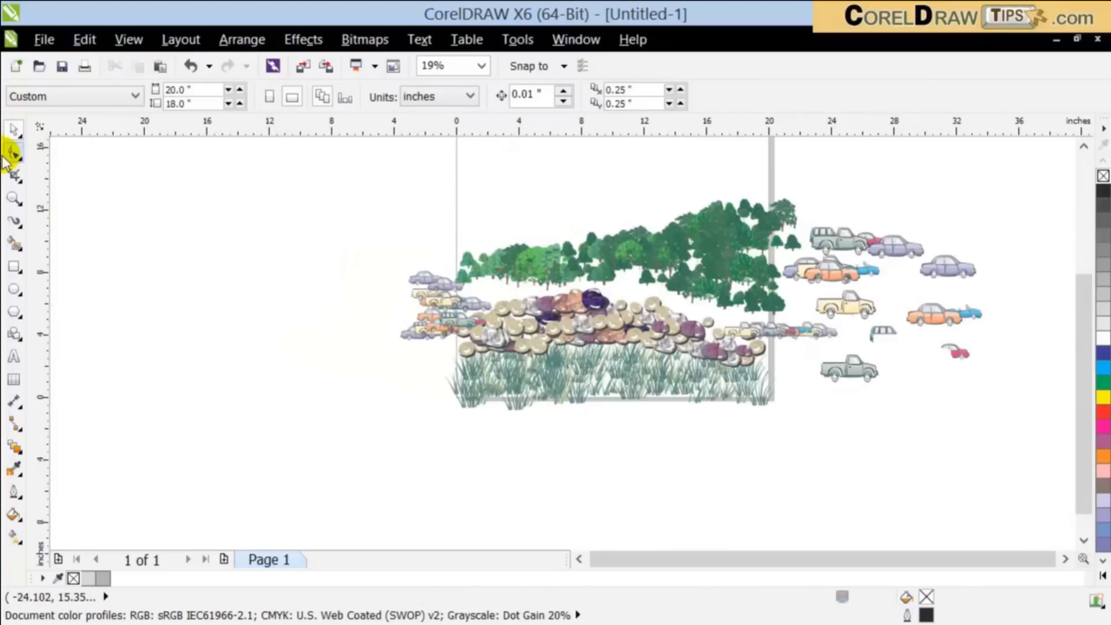
drag(317, 158, 1022, 453)
click(850, 521)
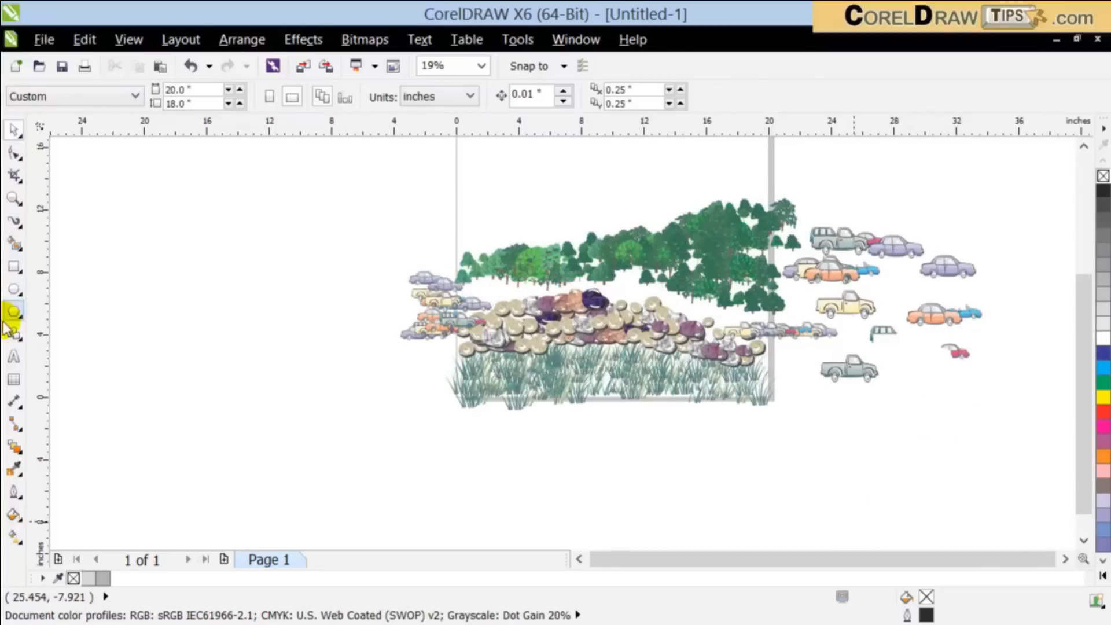
Step: Spray a nearly horizontal stroke of wooden planks with Artistic Media in the empty area left of the page
click(16, 220)
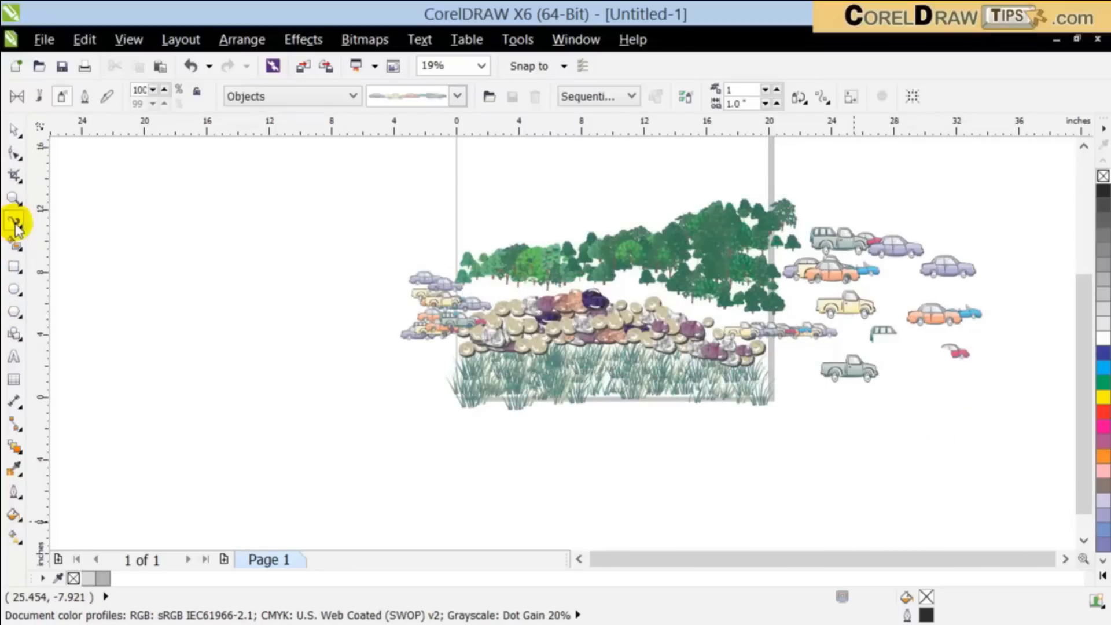
click(424, 104)
drag(493, 244, 472, 485)
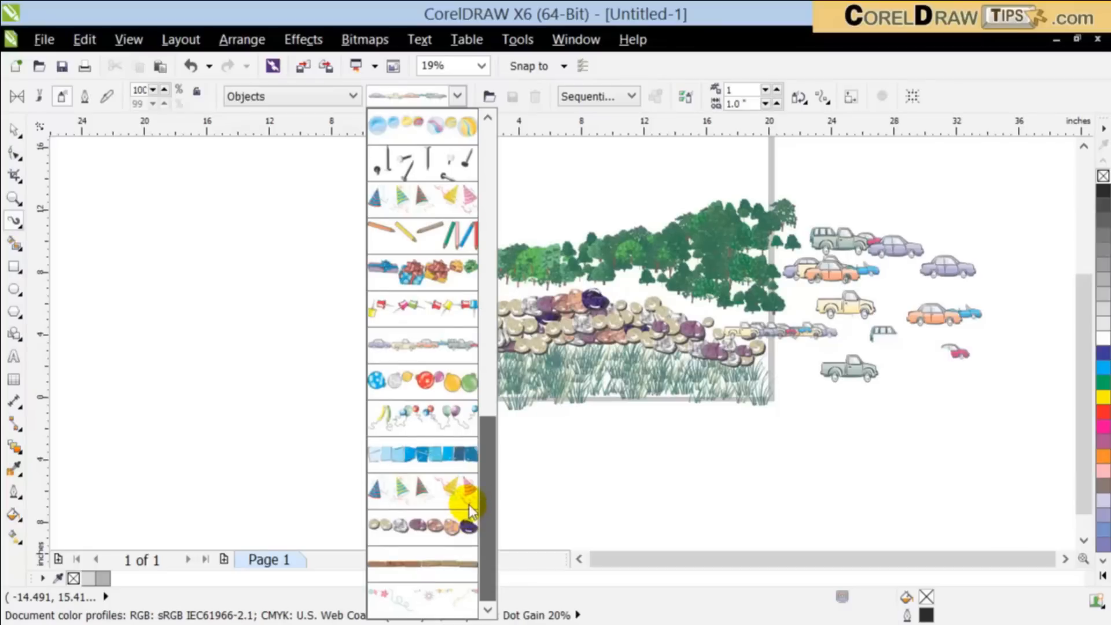
drag(469, 509, 469, 509)
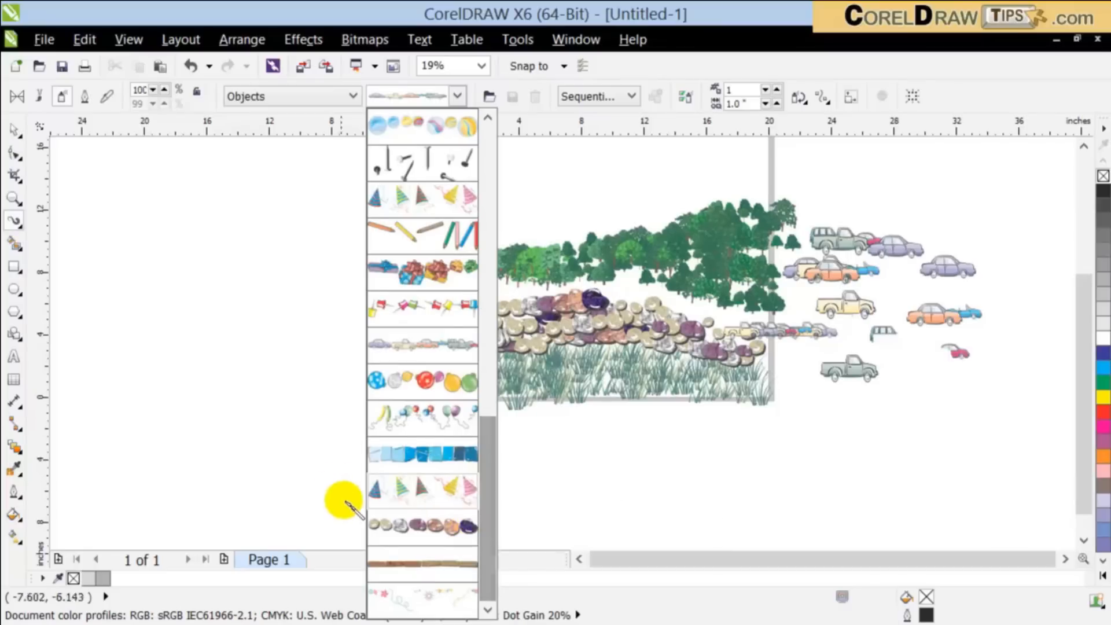
click(437, 561)
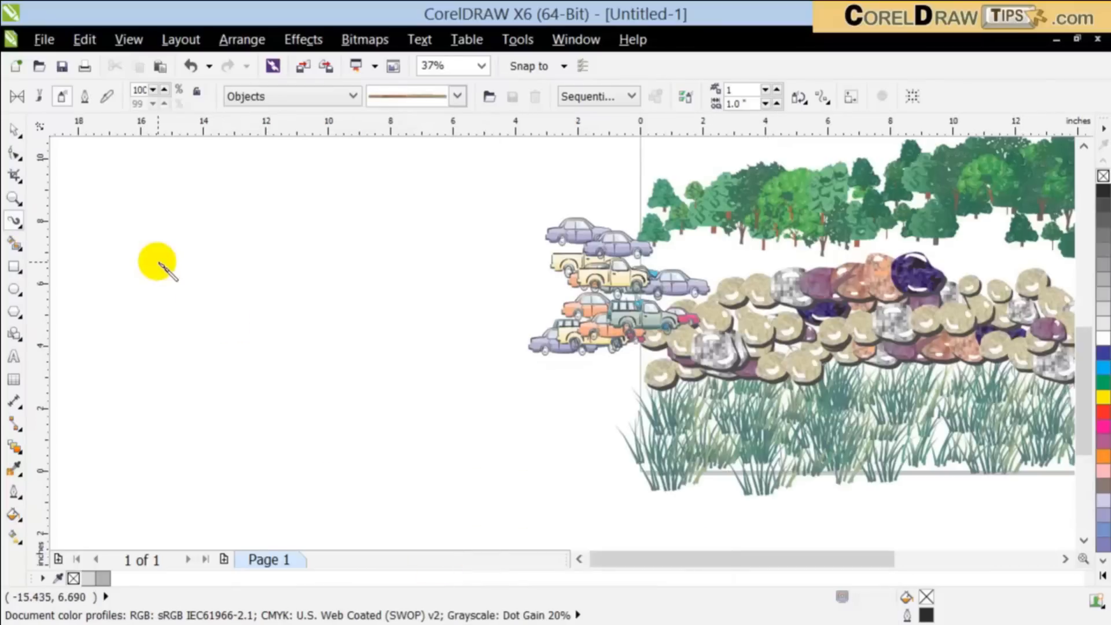
drag(158, 263, 499, 276)
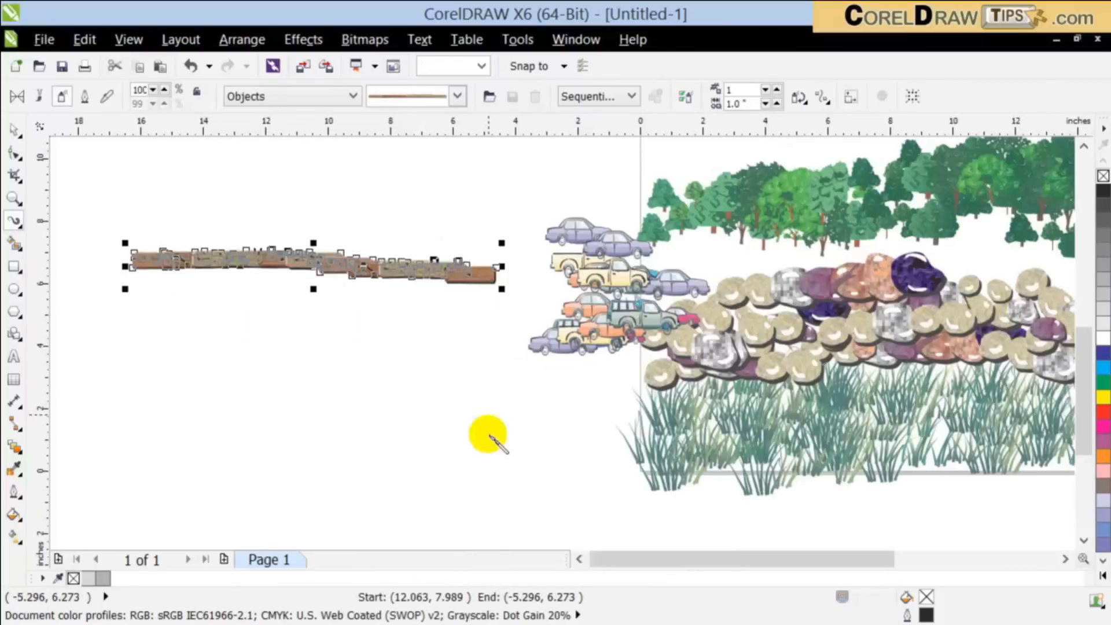
click(17, 129)
click(84, 254)
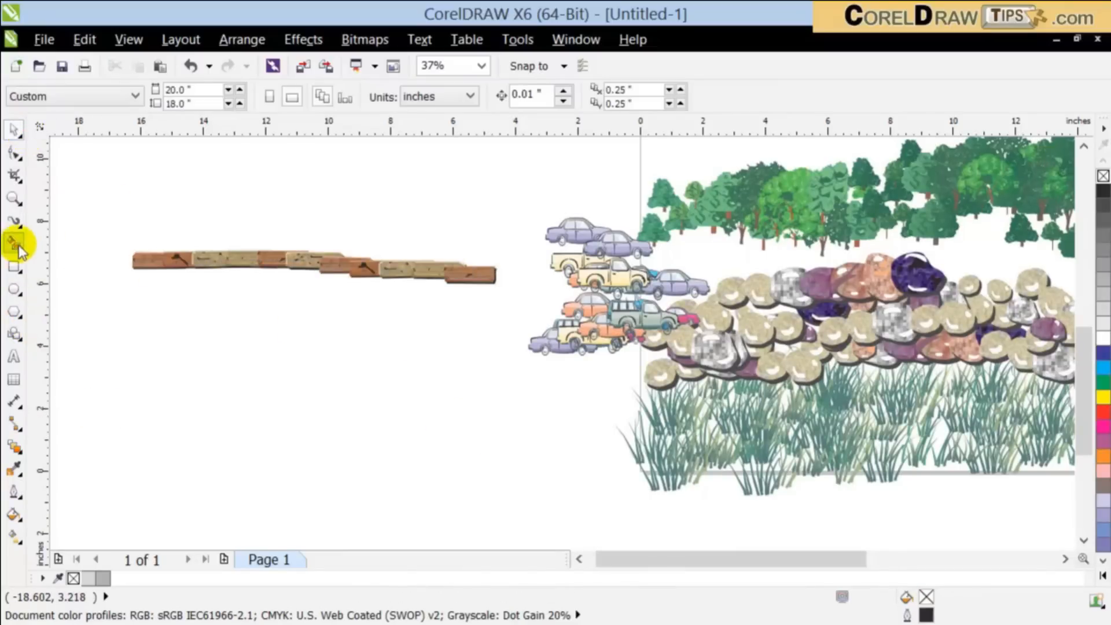
Step: Draw an open three-segment Bézier path about 9.9 by 2.8 inches below the wooden planks
click(8, 224)
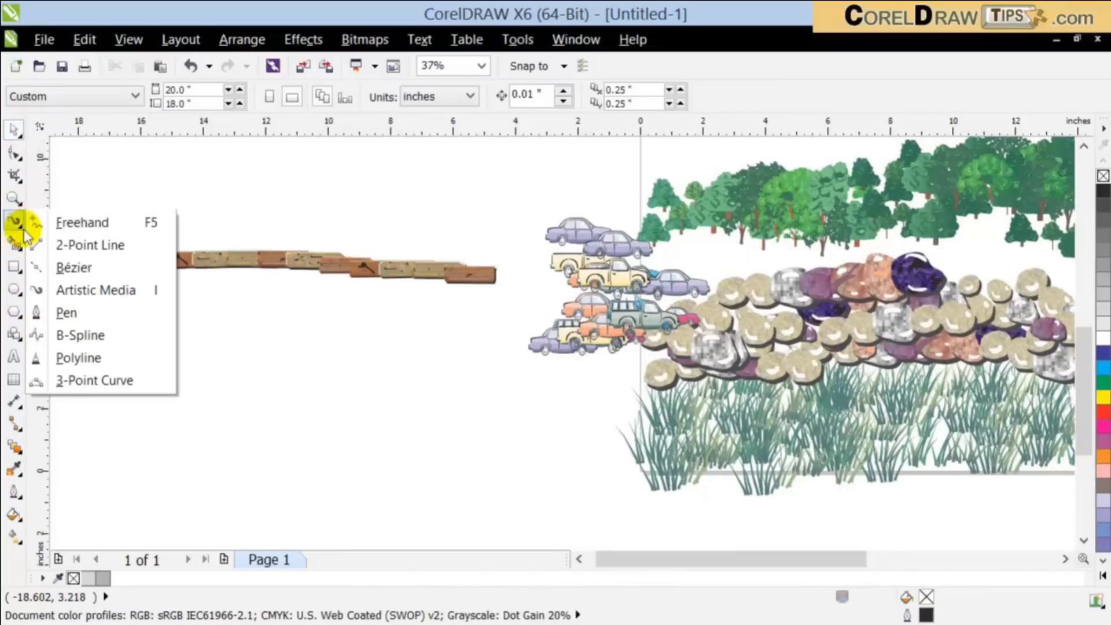
click(75, 266)
click(120, 372)
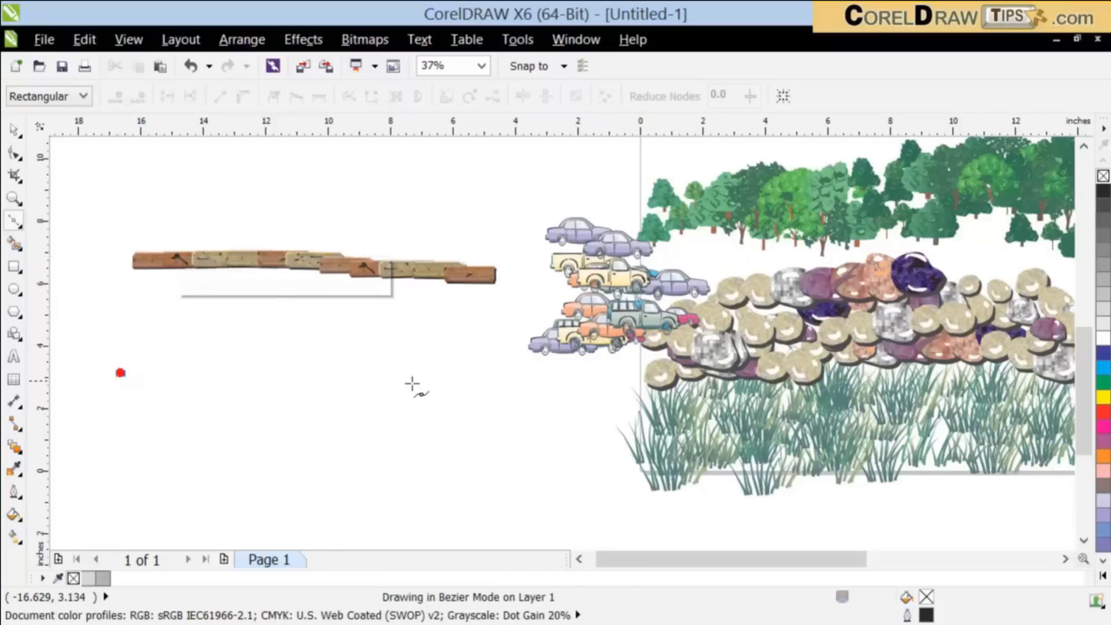
click(431, 375)
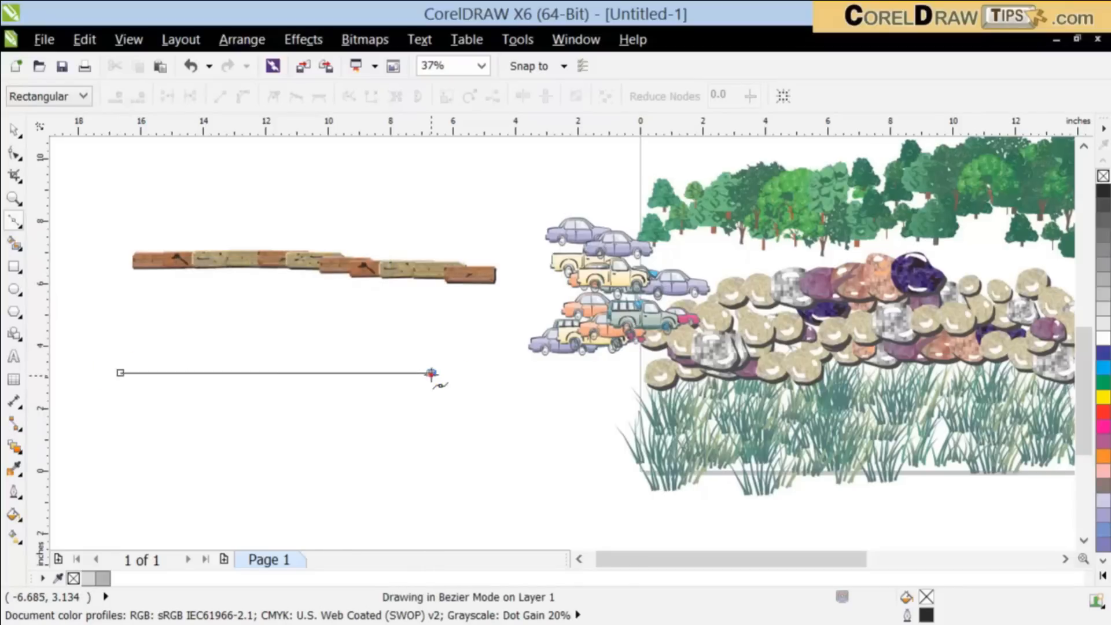
click(431, 466)
click(291, 463)
click(13, 132)
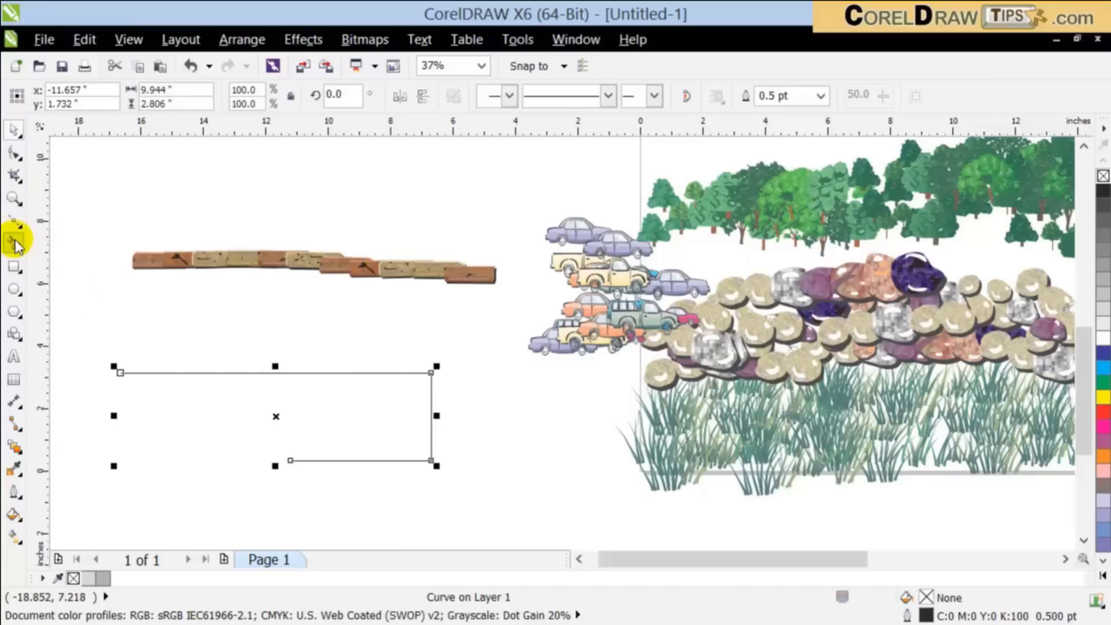
Step: Apply the party hat spraylist to the Bézier path below the planks with Artistic Media
click(225, 373)
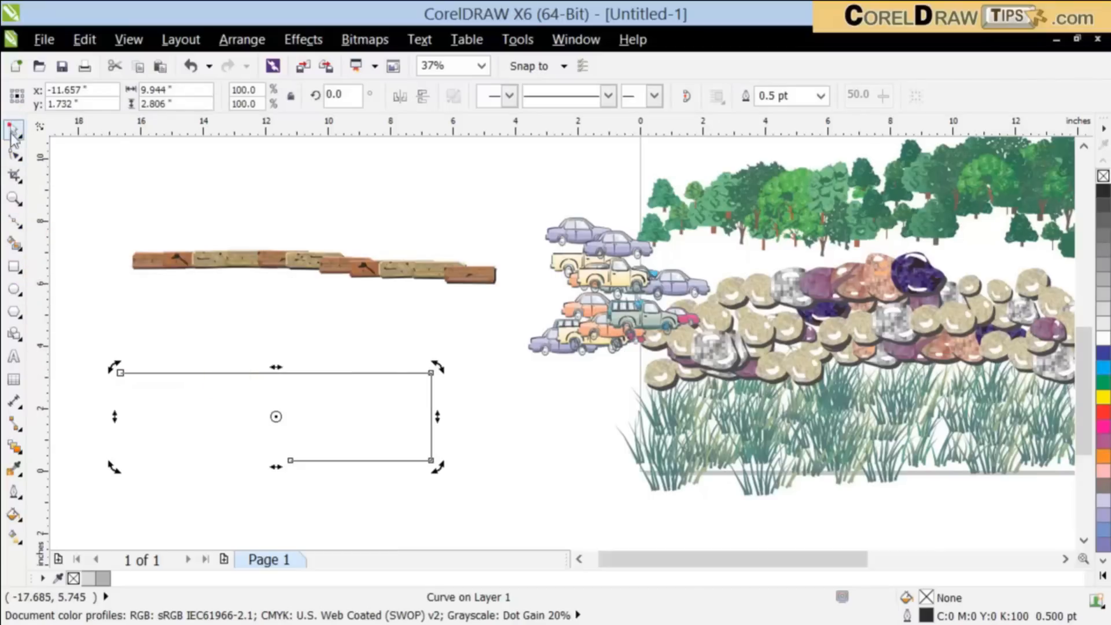
click(196, 365)
click(224, 372)
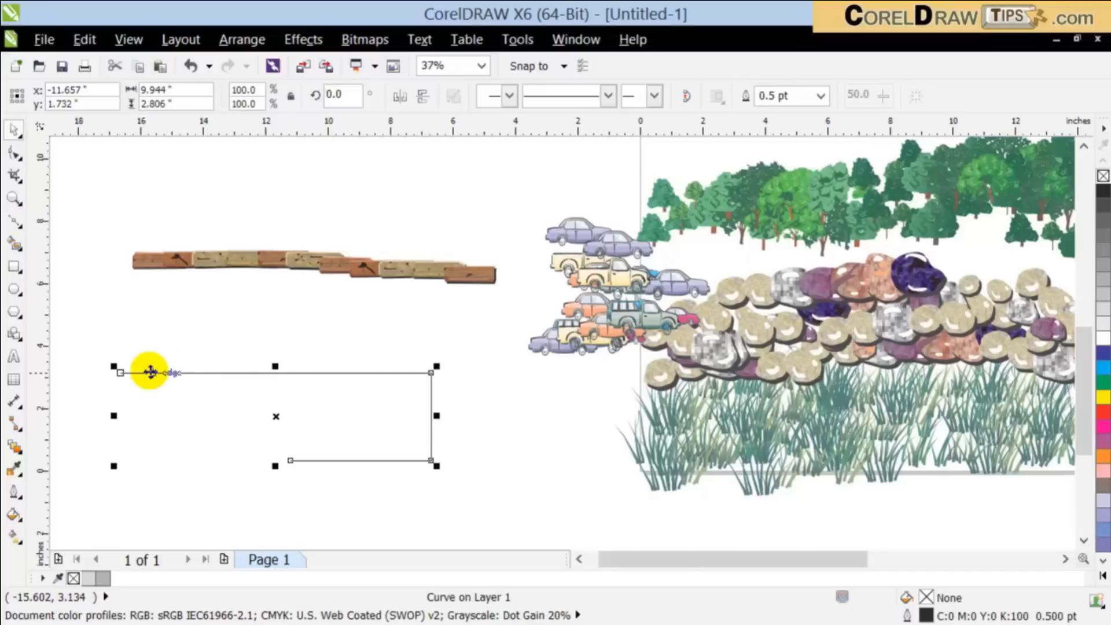
click(17, 222)
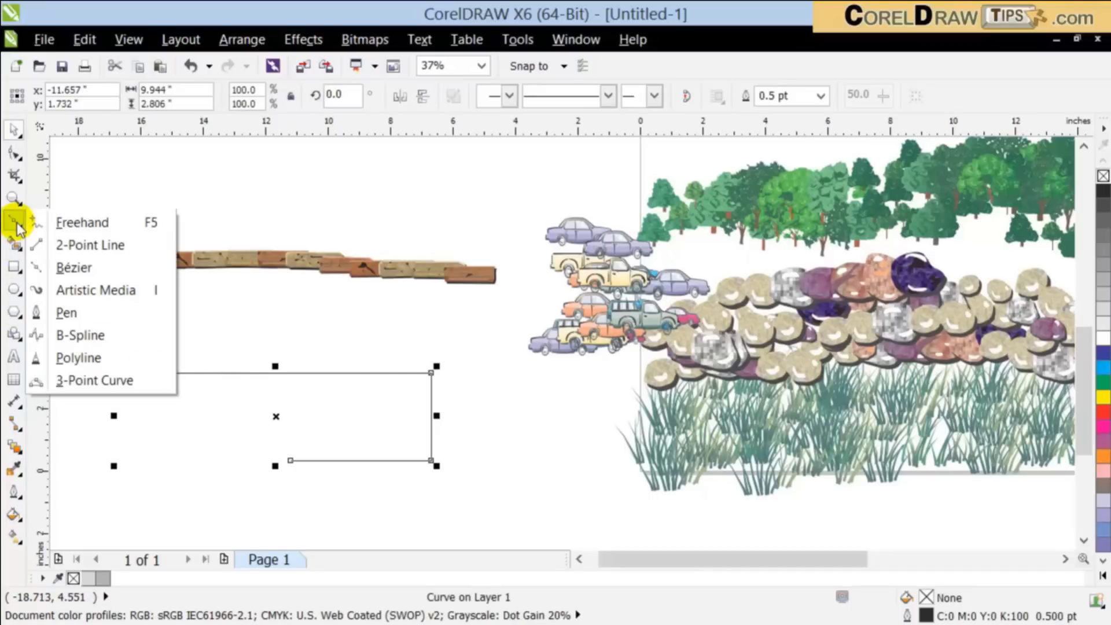
click(75, 288)
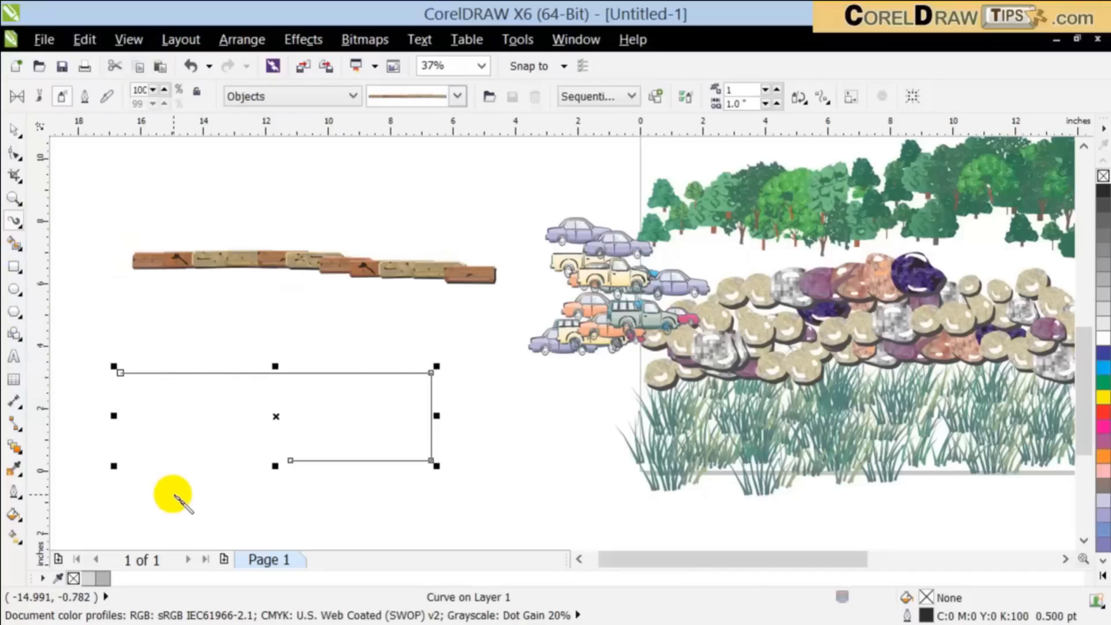
click(457, 96)
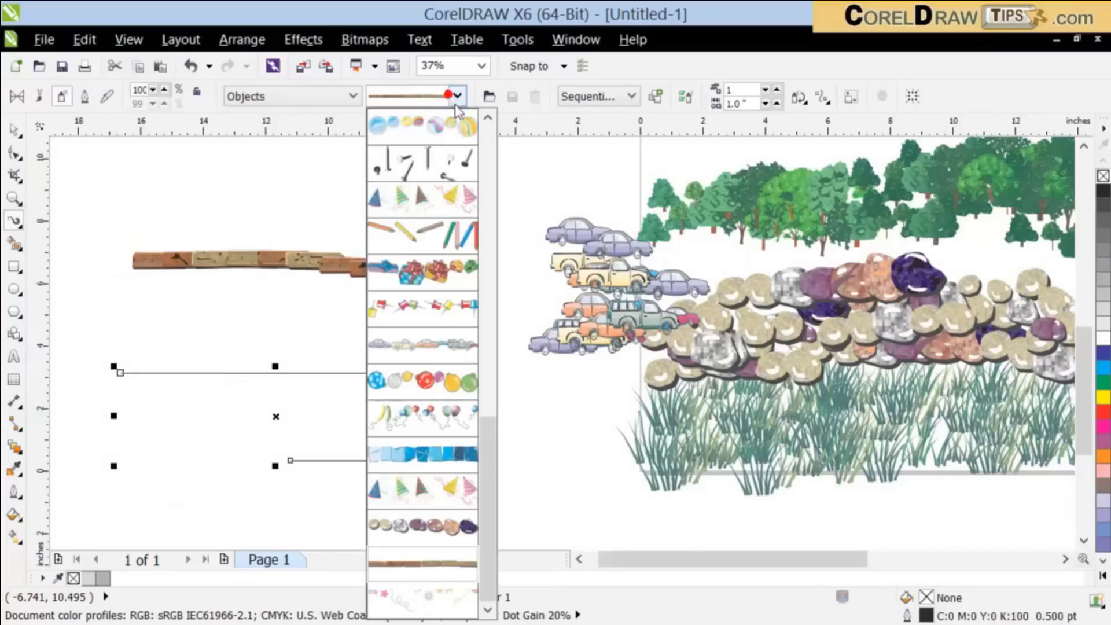
click(431, 201)
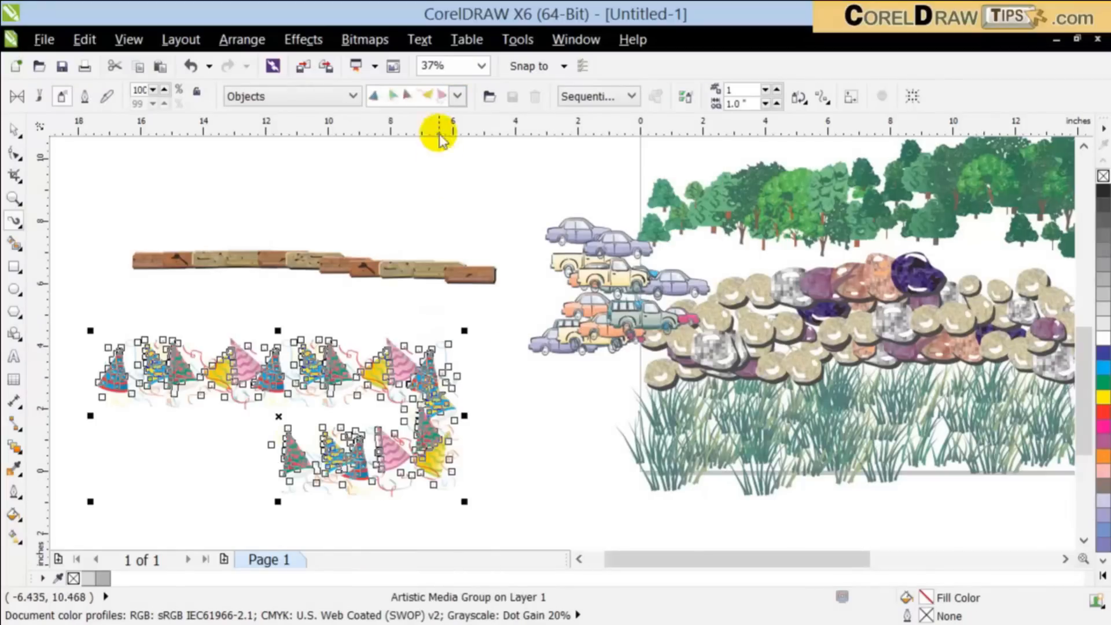
Step: Try the crayon spraylist and the decorated egg spraylist on the same path
click(457, 96)
click(418, 241)
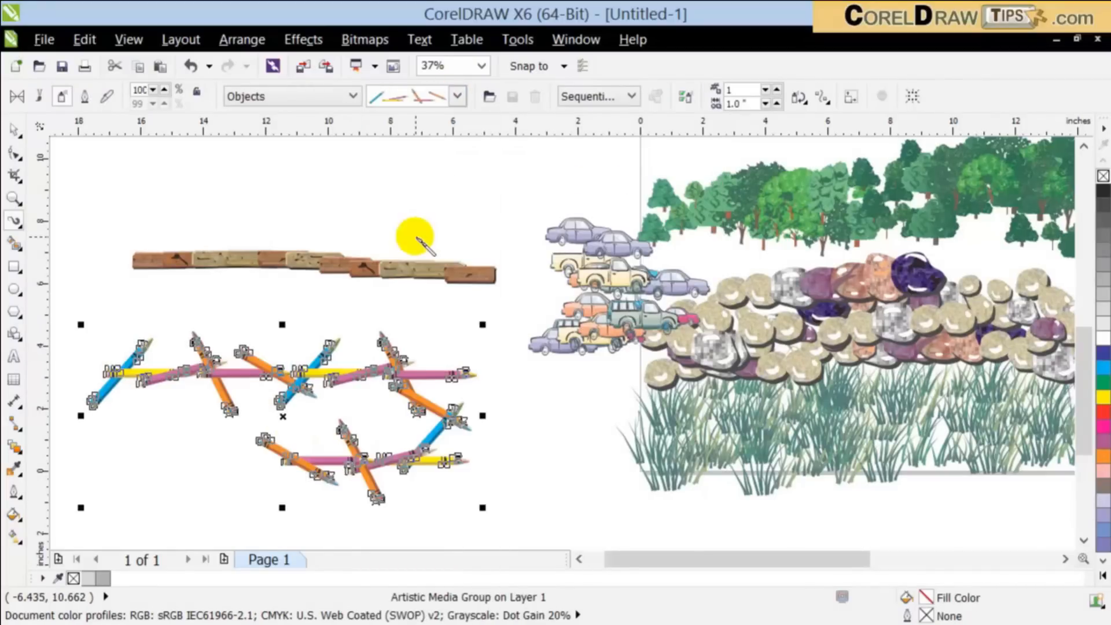
click(457, 96)
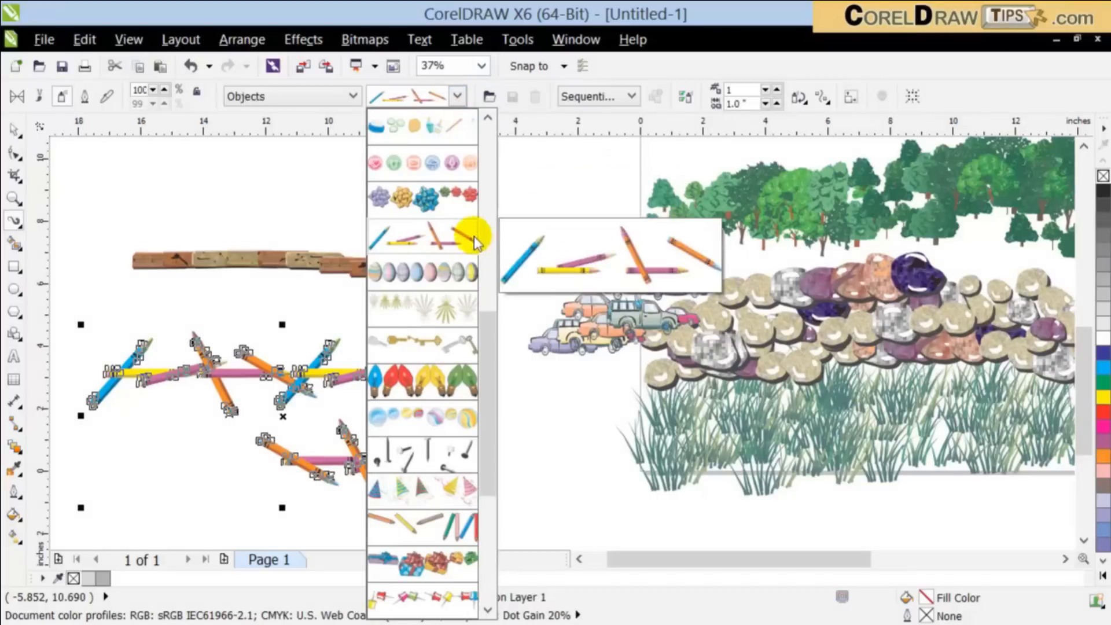
click(422, 272)
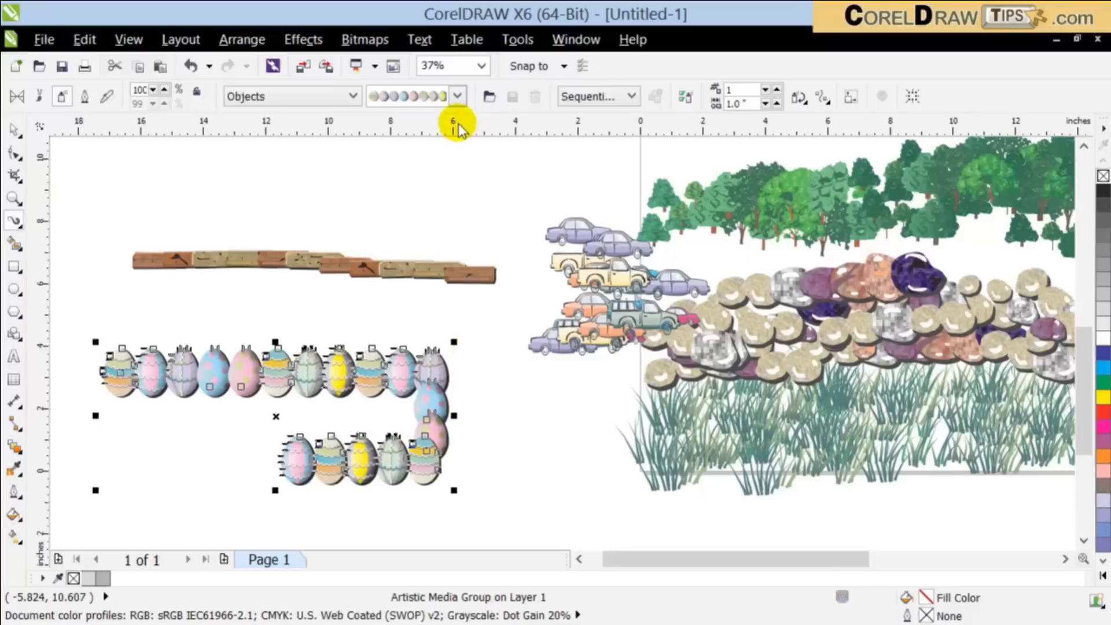
Step: Change the path's spraylist to the gold and silver keys and deselect it
click(458, 96)
click(421, 346)
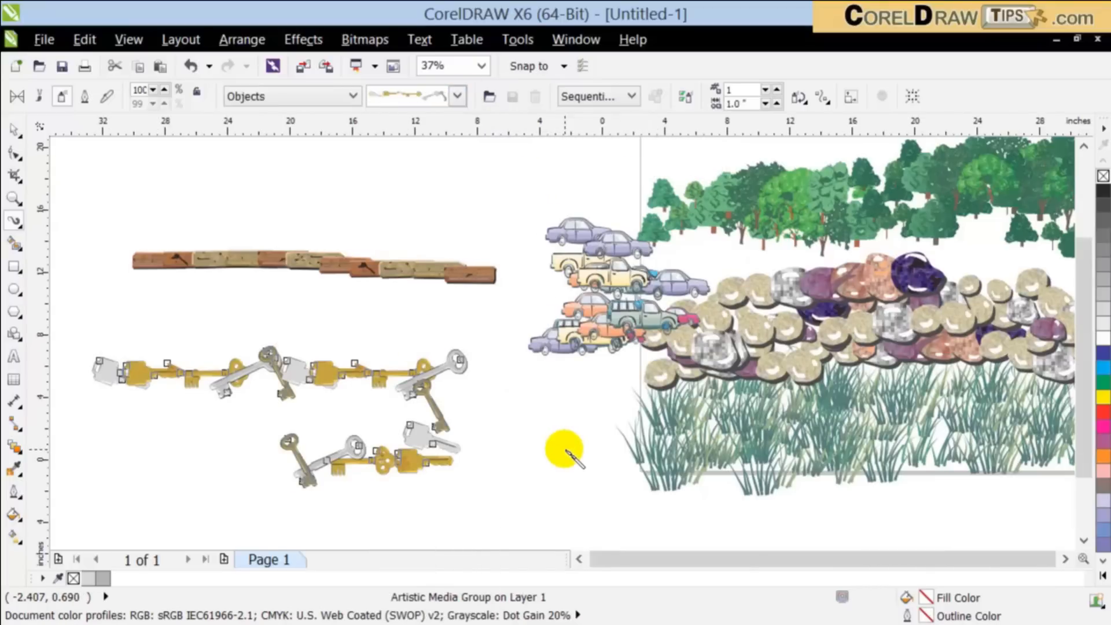
scroll(564, 449, down, 2)
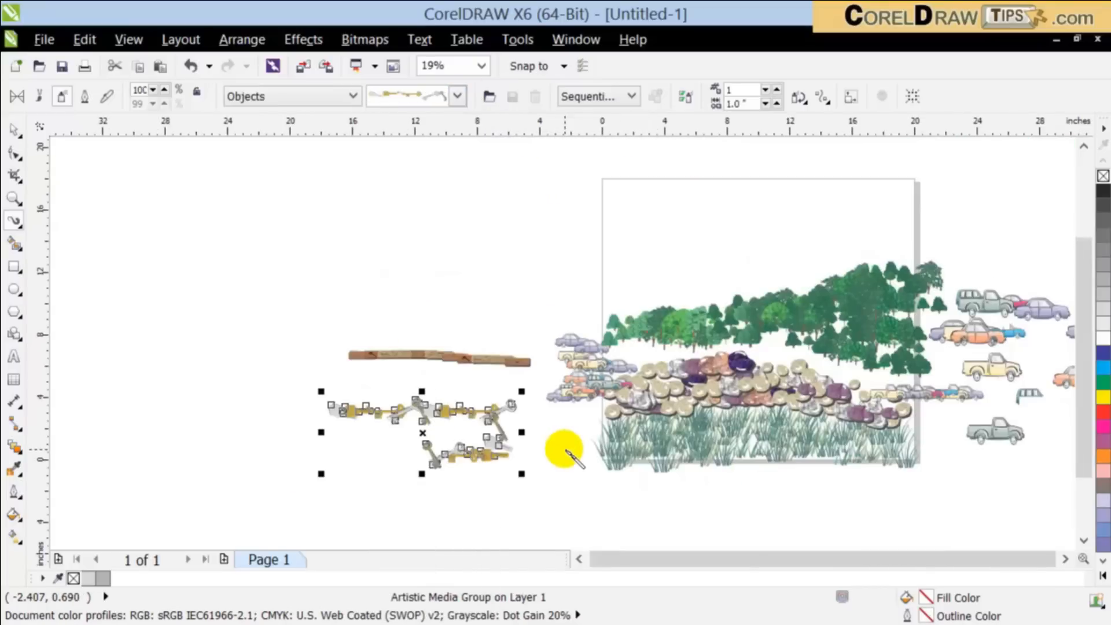
click(232, 265)
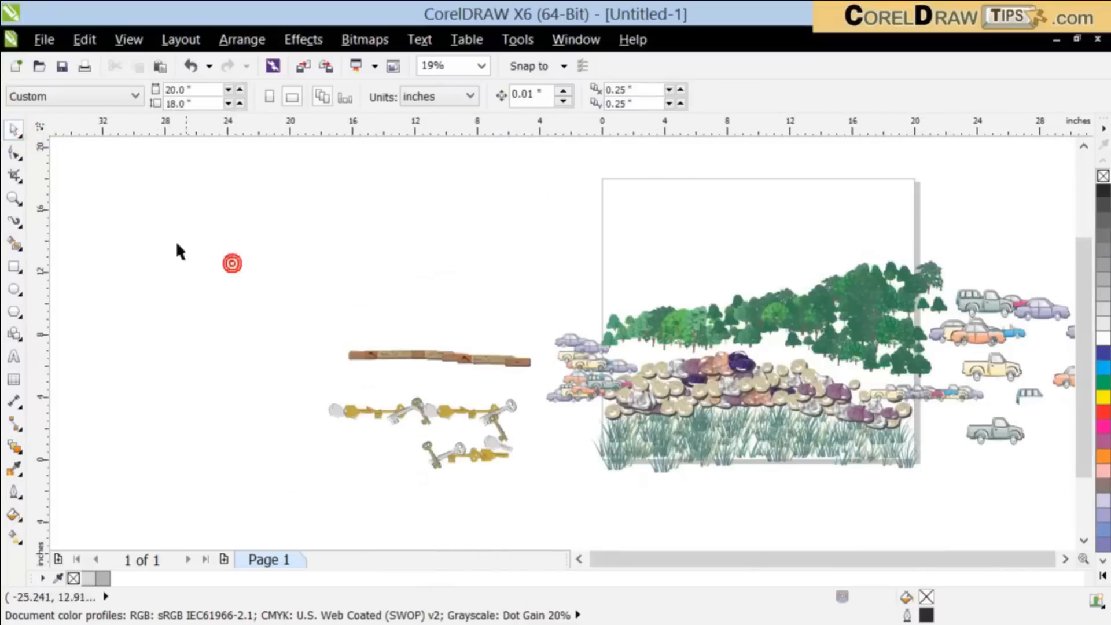
Step: Draw a large letter A with Bézier lines in the empty upper area left of the planks, including its crossbar
click(19, 225)
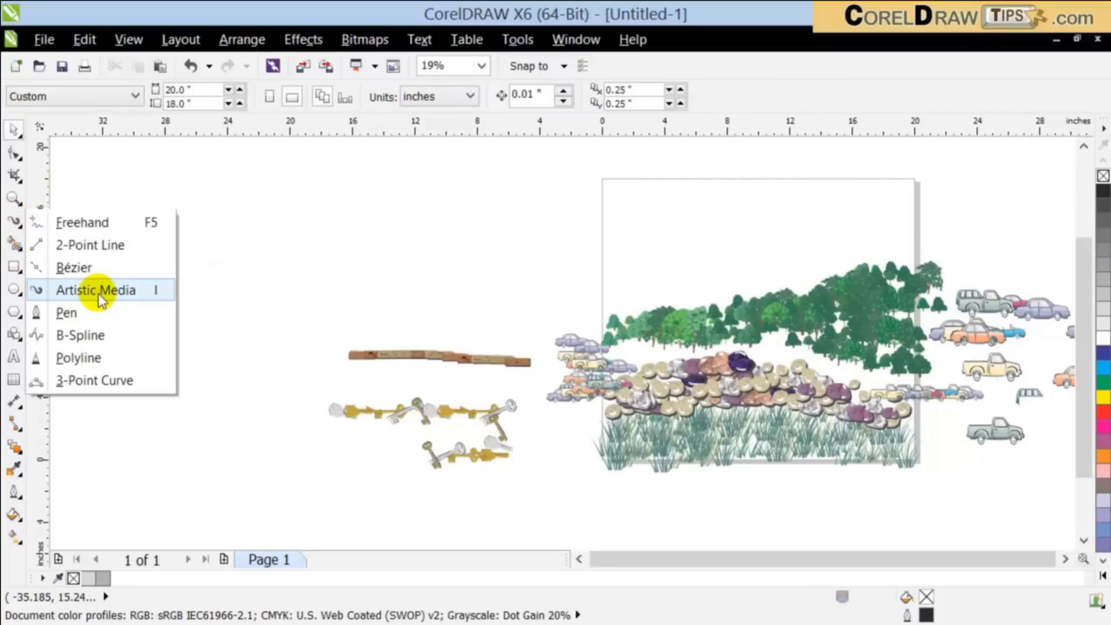
click(74, 267)
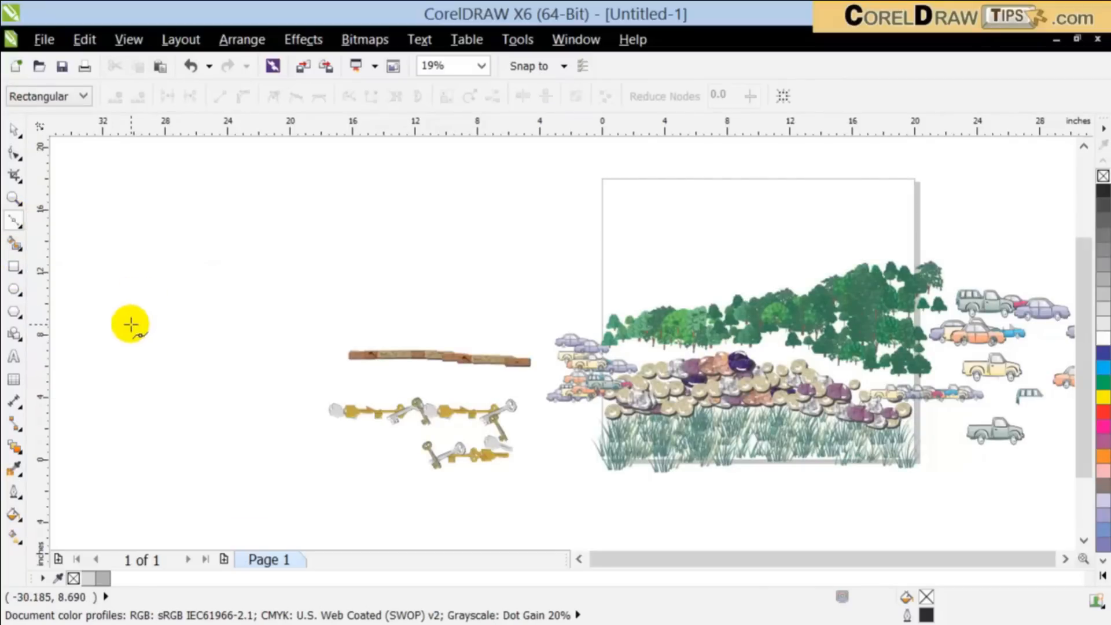
click(131, 324)
click(198, 144)
double_click(281, 326)
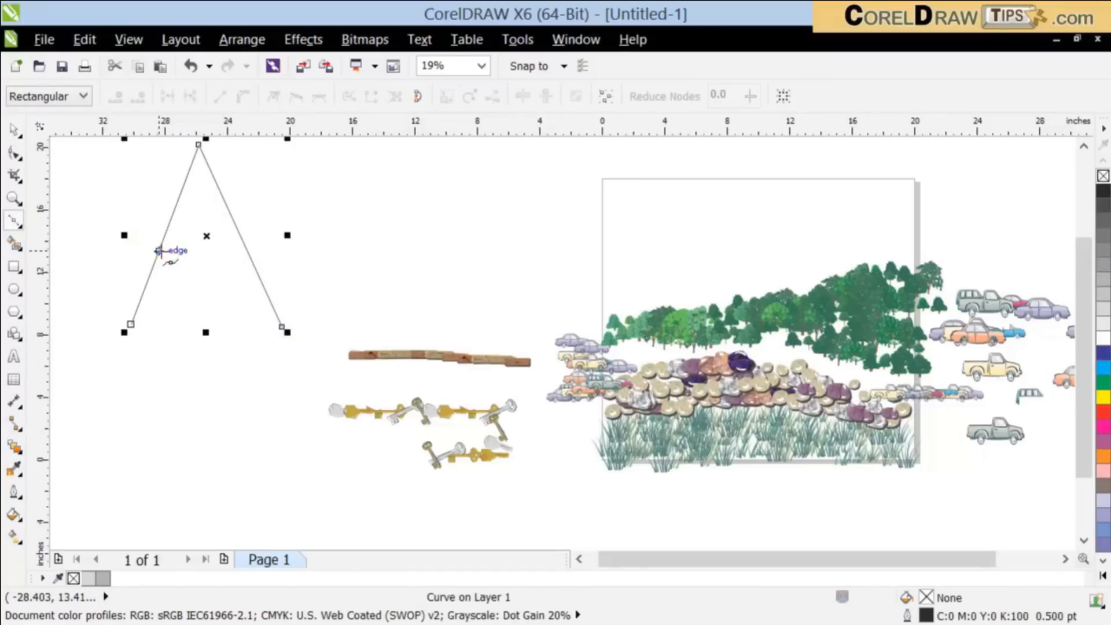
click(159, 250)
double_click(247, 252)
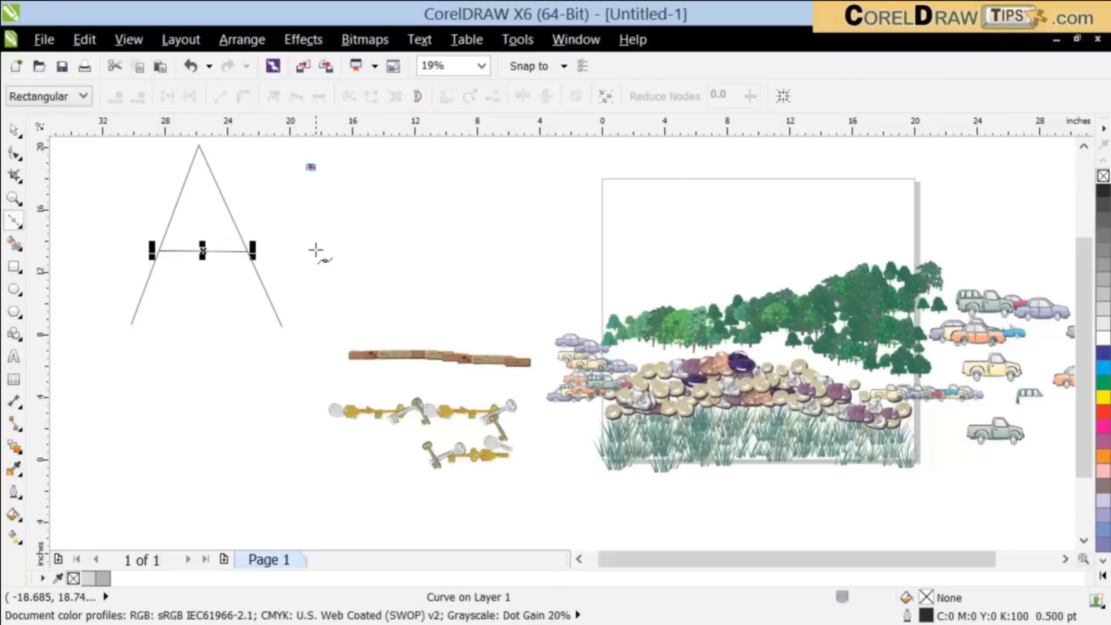
Step: Draw a letter L beside the A with Bézier lines, using one vertical and one short horizontal stroke
double_click(309, 312)
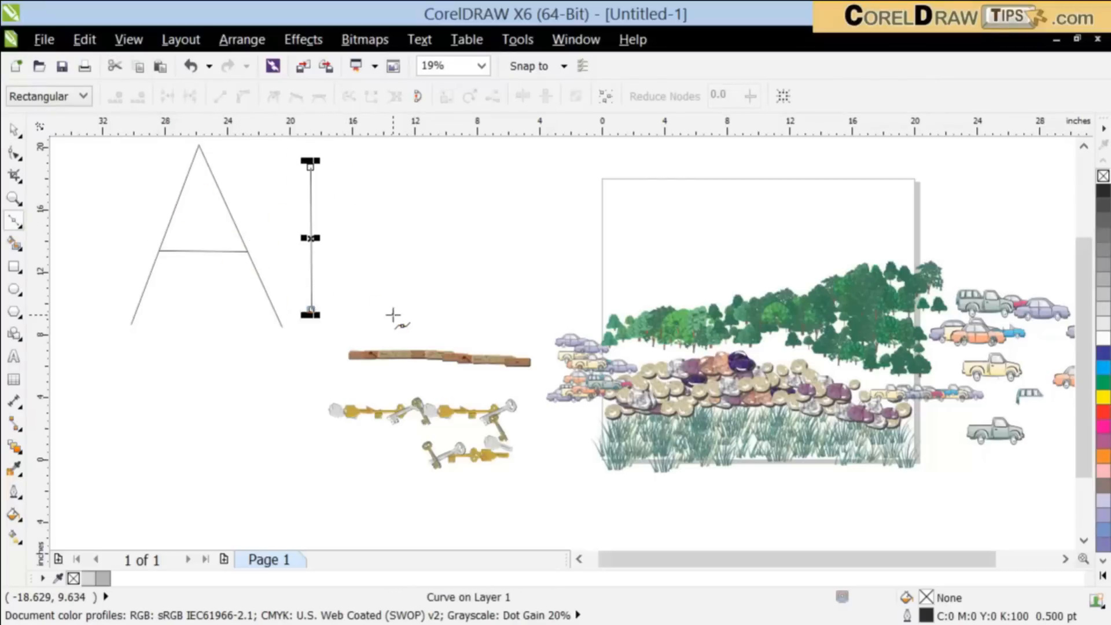
key(space)
key(space)
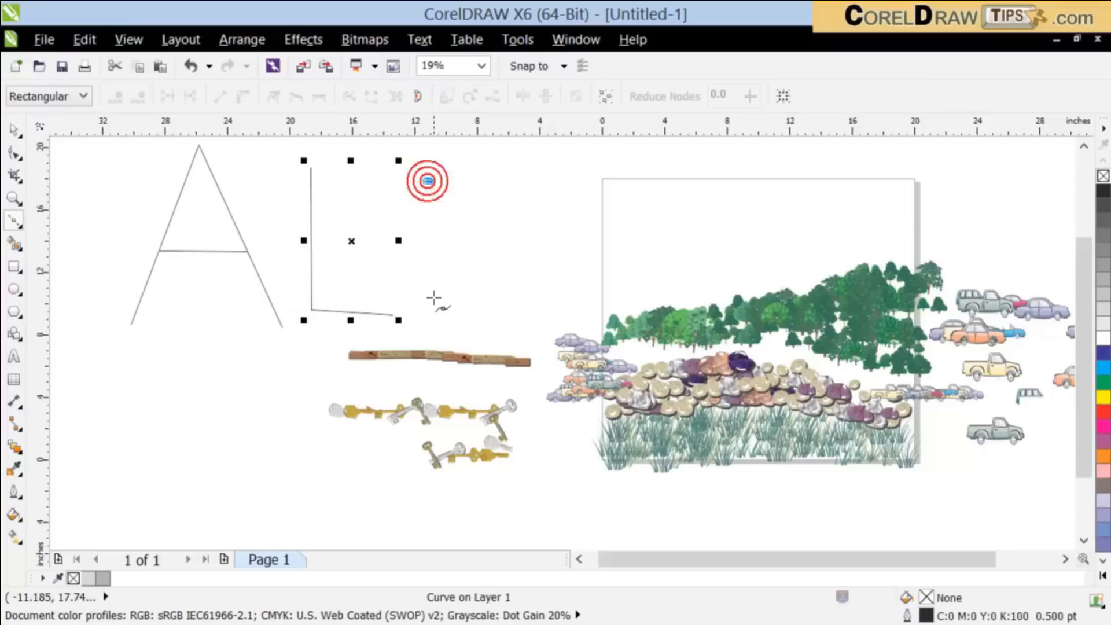
Step: Draw a letter E beside the L with Bézier lines: a vertical stroke with bottom, middle and top arms
click(430, 308)
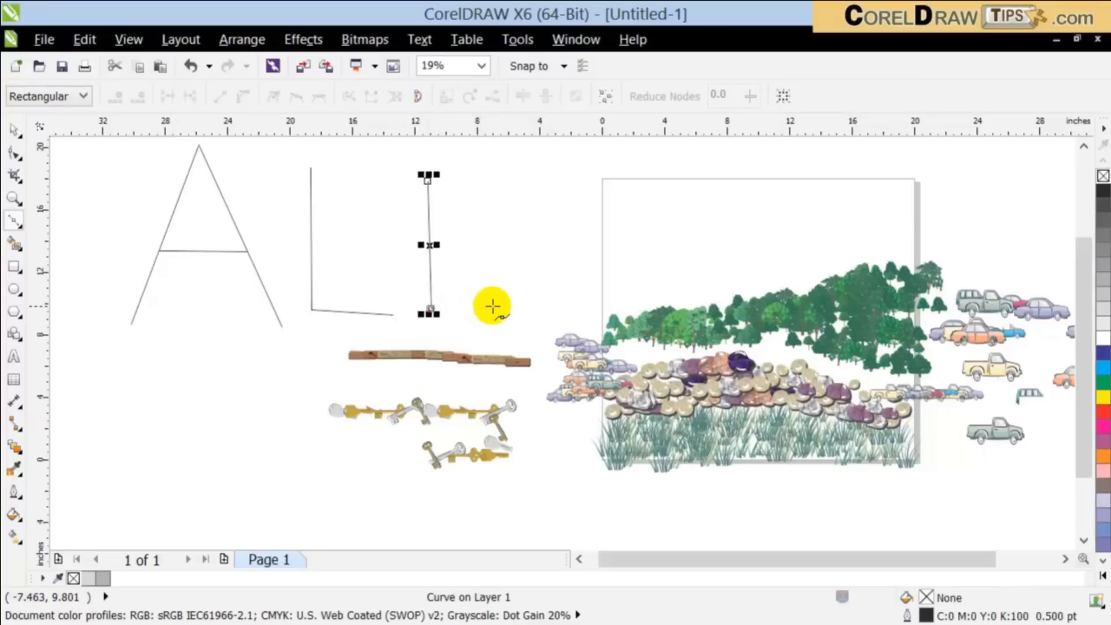
double_click(496, 306)
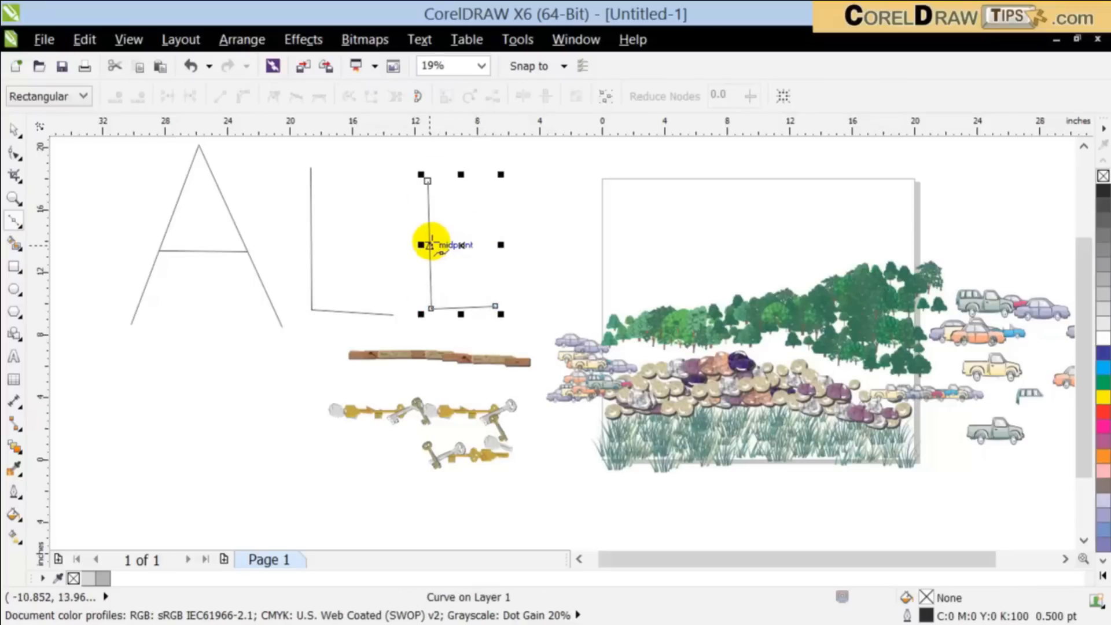
click(499, 243)
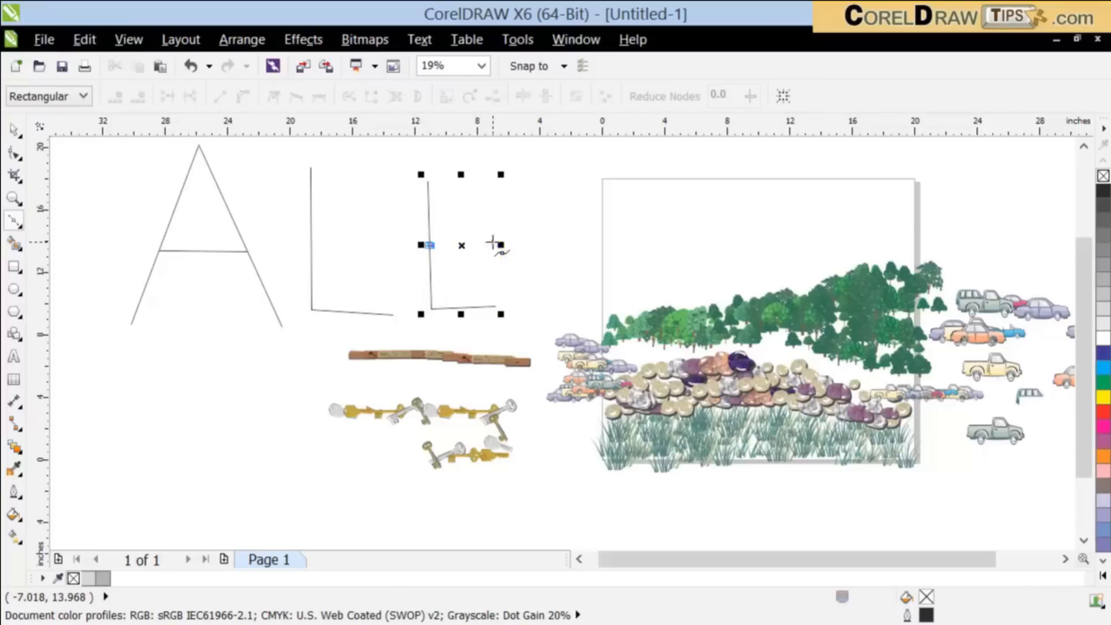
double_click(496, 242)
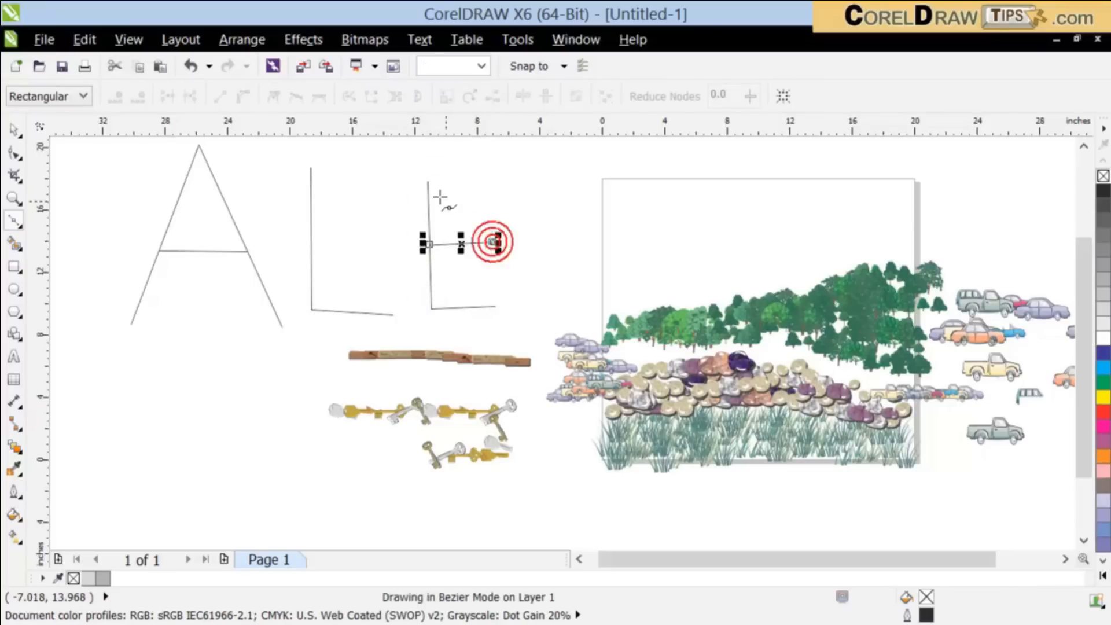
double_click(499, 172)
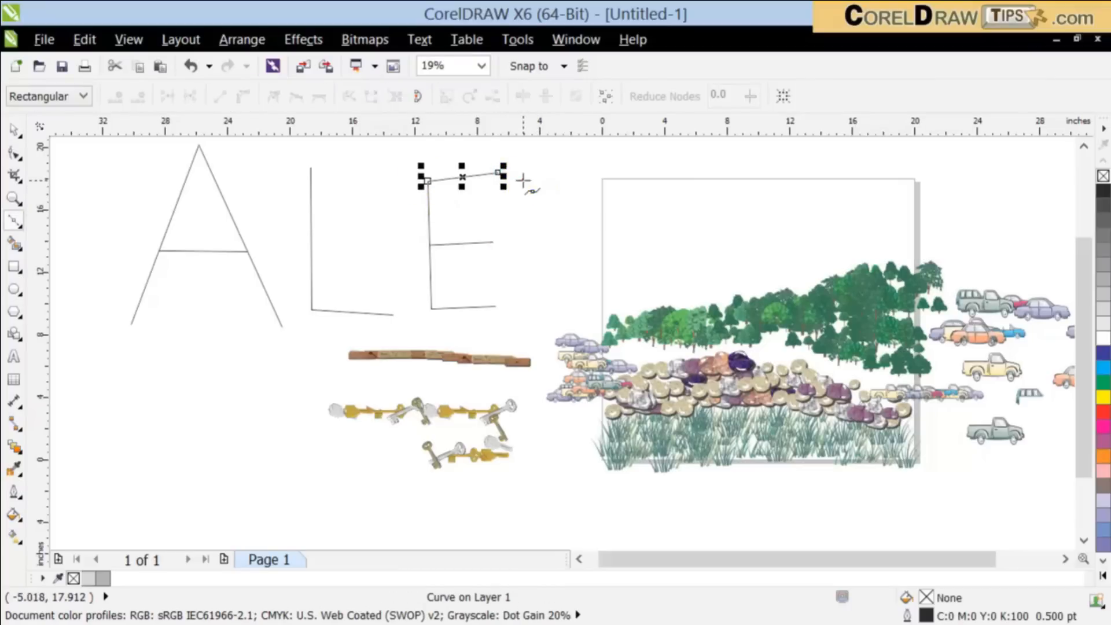
Step: Draw a letter X beside the E with two crossing diagonal Bézier lines
click(605, 294)
double_click(522, 180)
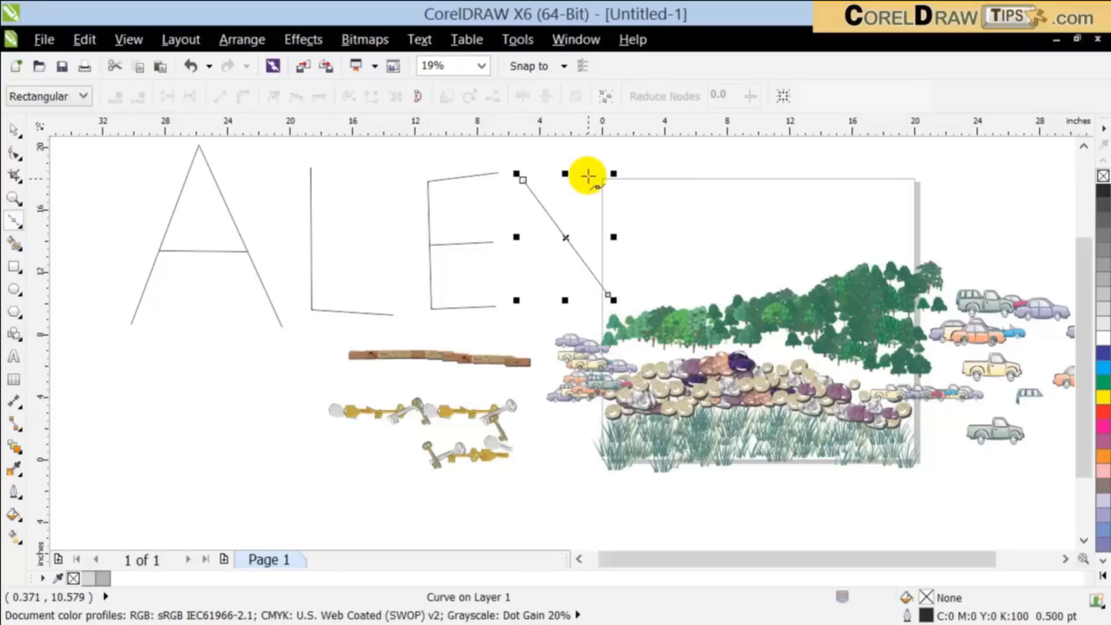
click(595, 169)
click(527, 292)
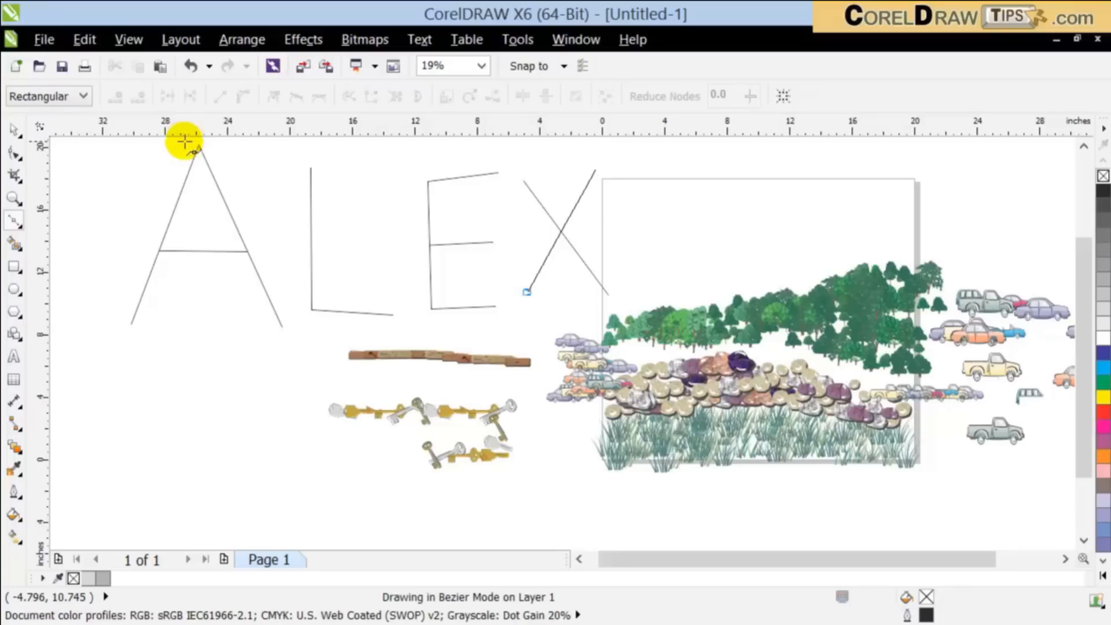
Step: Move all four hand-drawn letters together into the empty area to the right of the scattered cars
click(14, 129)
scroll(103, 248, down, 2)
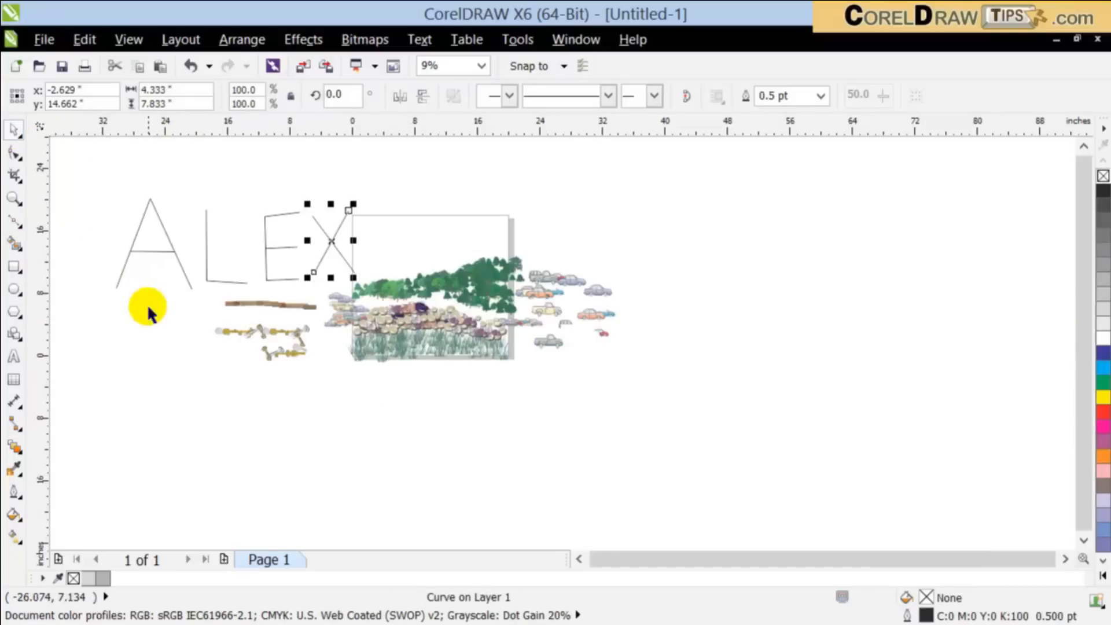
click(133, 366)
drag(82, 170, 372, 292)
mouse_move(296, 248)
mouse_down()
mouse_move(750, 260)
mouse_move(819, 277)
mouse_up()
scroll(842, 276, up, 2)
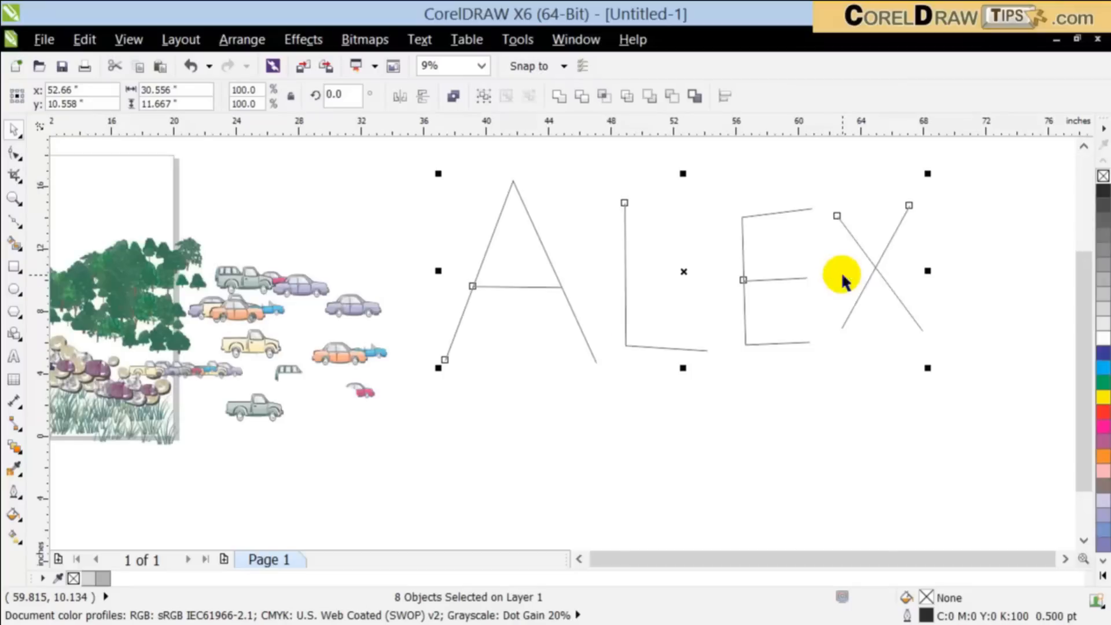
click(1034, 259)
click(1064, 558)
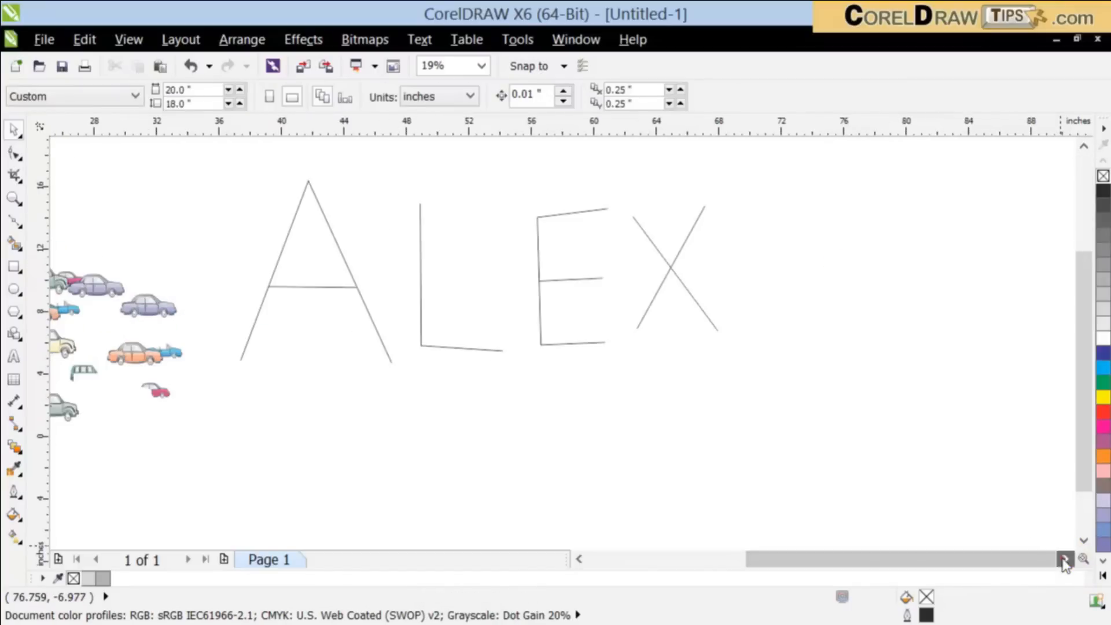
Step: Shift the whole lettering about 7 inches farther right and 4 inches down, and deselect it
mouse_move(222, 157)
mouse_down()
mouse_move(622, 391)
mouse_move(706, 394)
mouse_up()
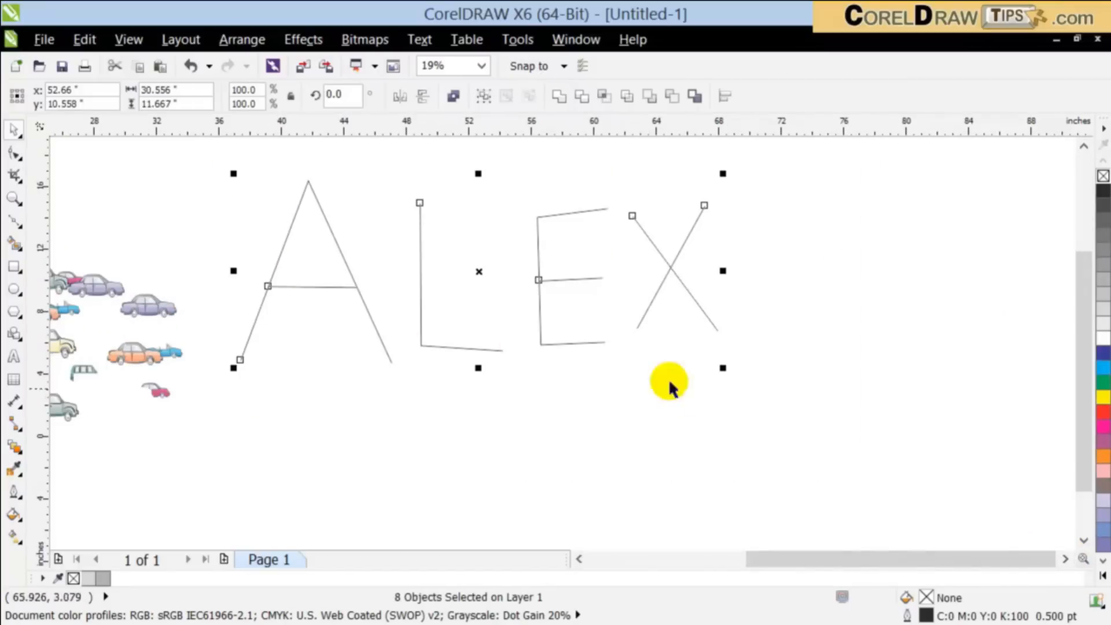
drag(592, 342, 707, 404)
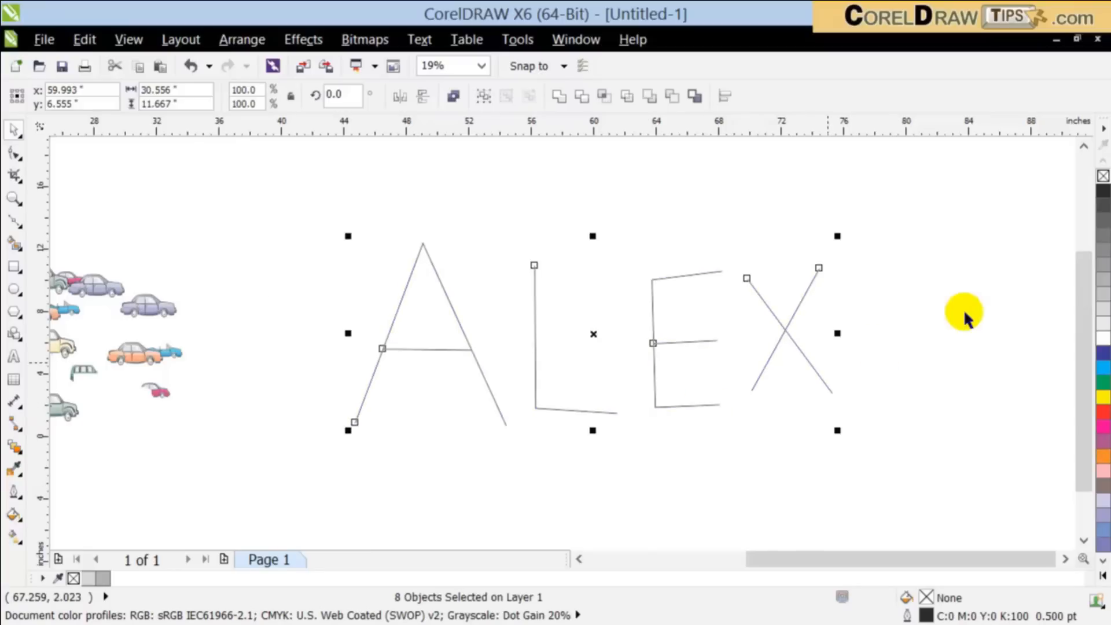
click(964, 308)
Step: Select all the letter strokes and apply the Artistic Media spraylist of coloured round balls from the Objects category
mouse_move(292, 202)
mouse_down()
mouse_move(766, 376)
mouse_move(901, 461)
mouse_up()
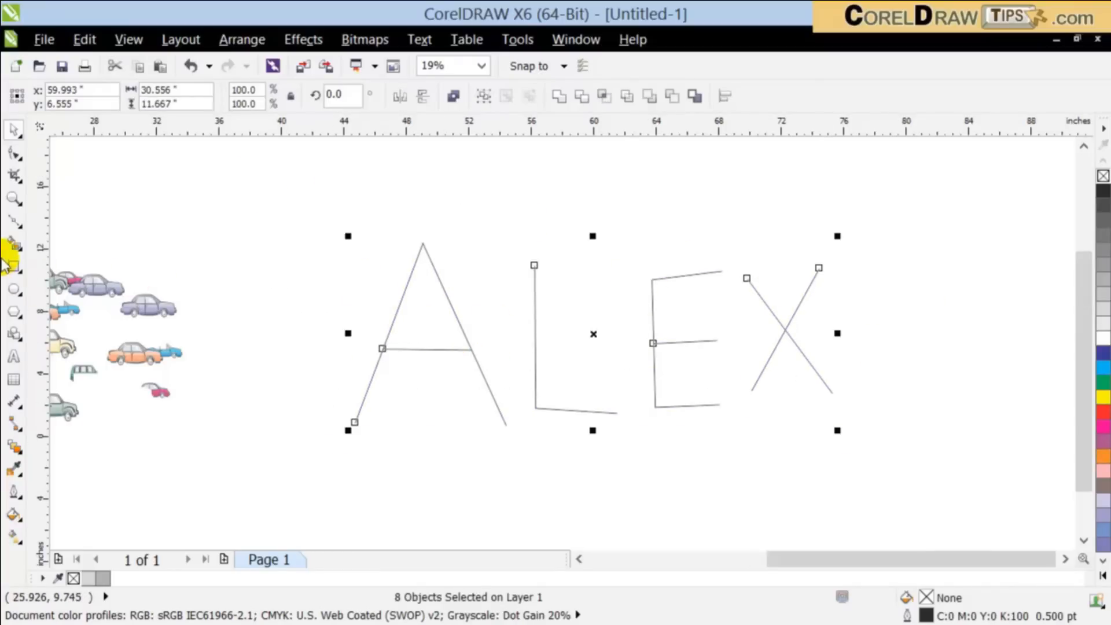
click(11, 229)
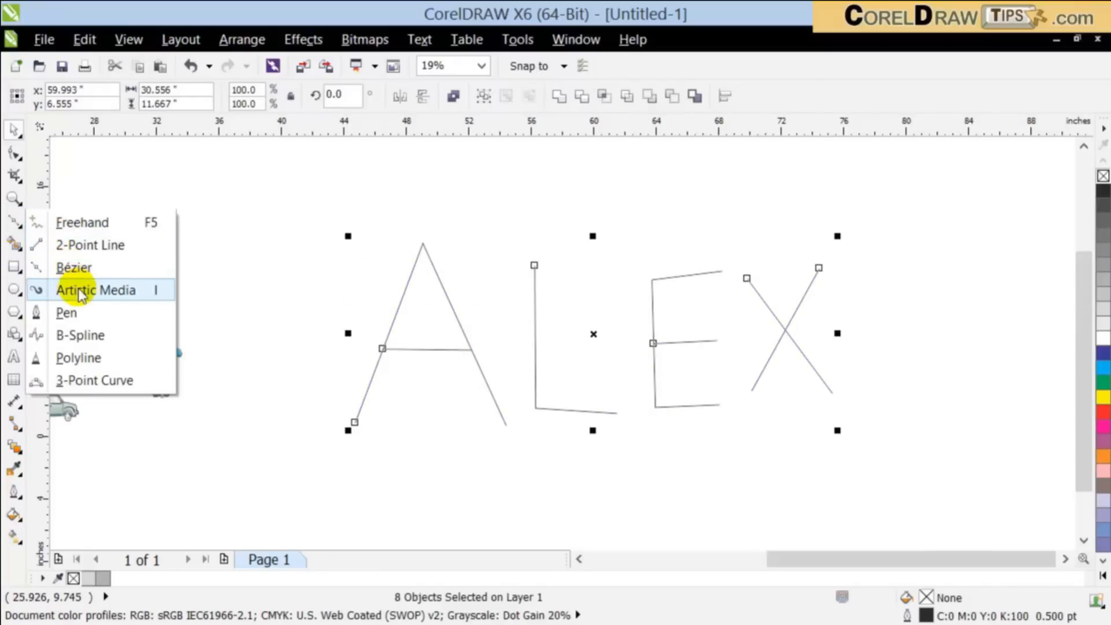
click(31, 287)
click(457, 96)
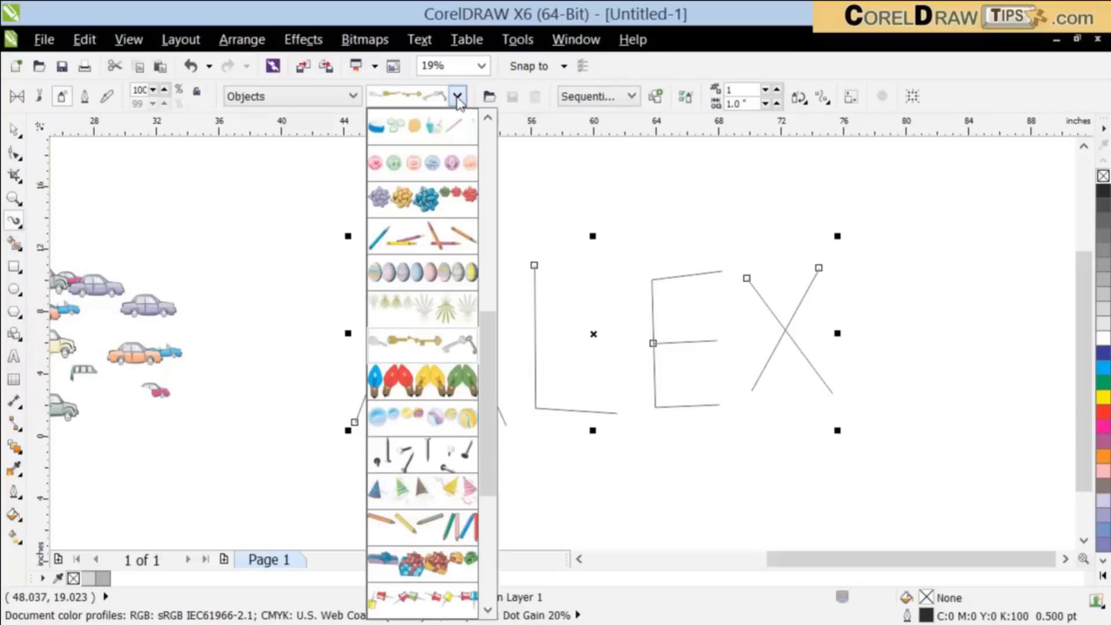
drag(496, 372, 520, 170)
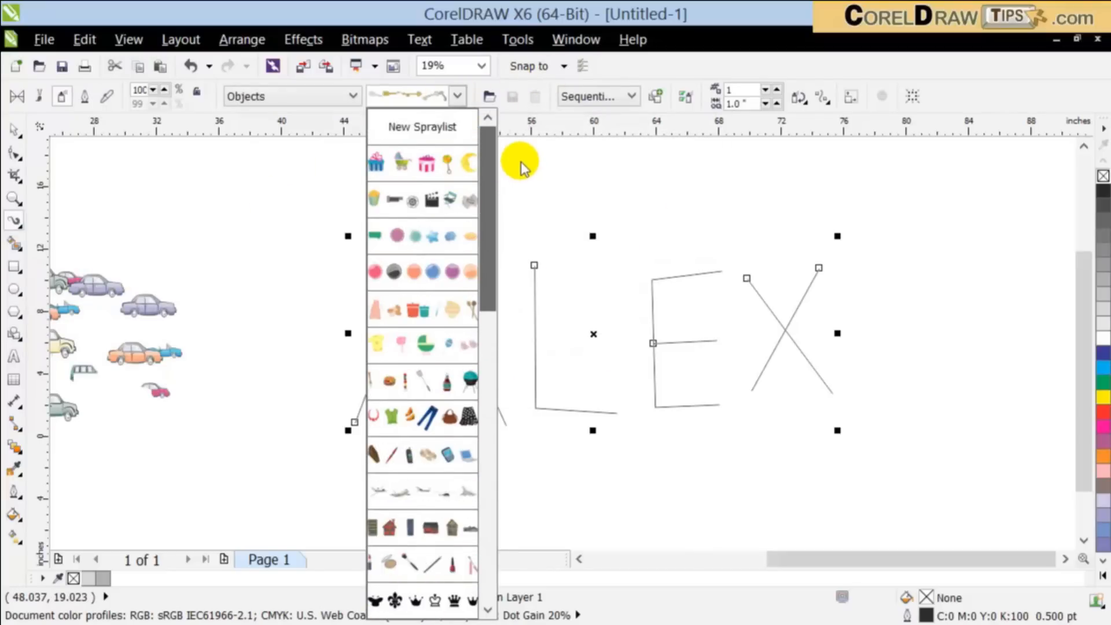
click(426, 272)
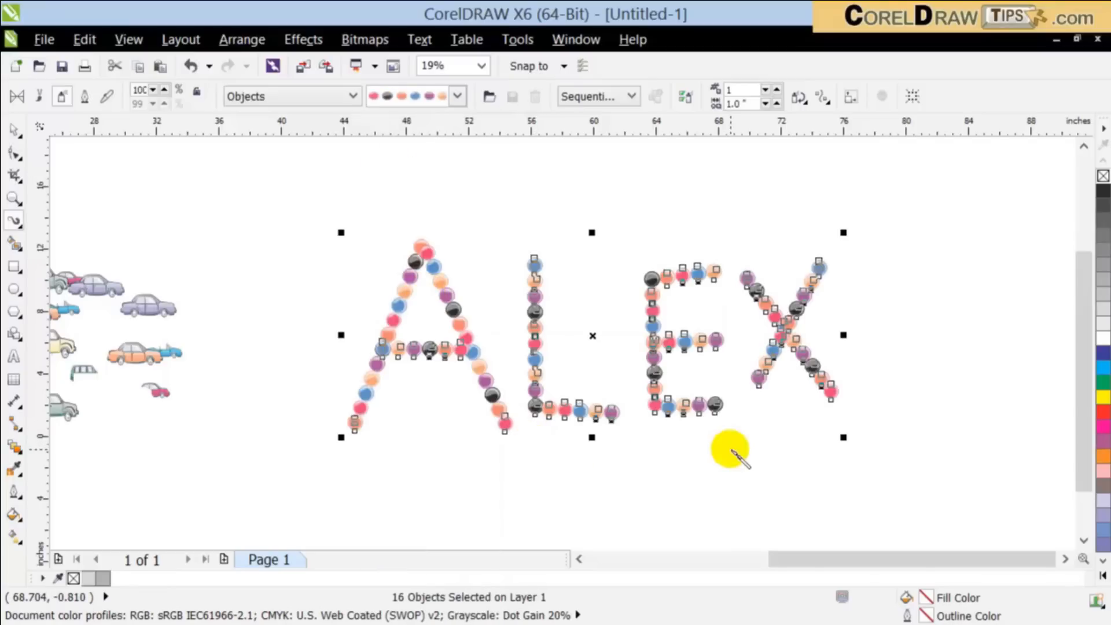
Step: Change the spraylist on the letters to the vintage cars
click(456, 96)
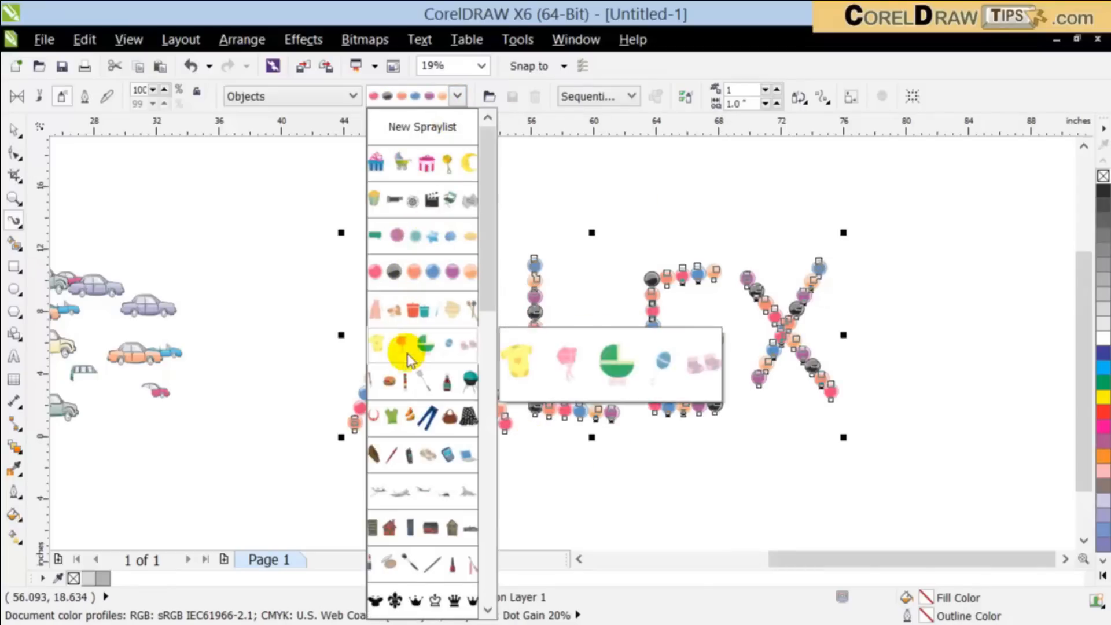
drag(482, 302, 491, 589)
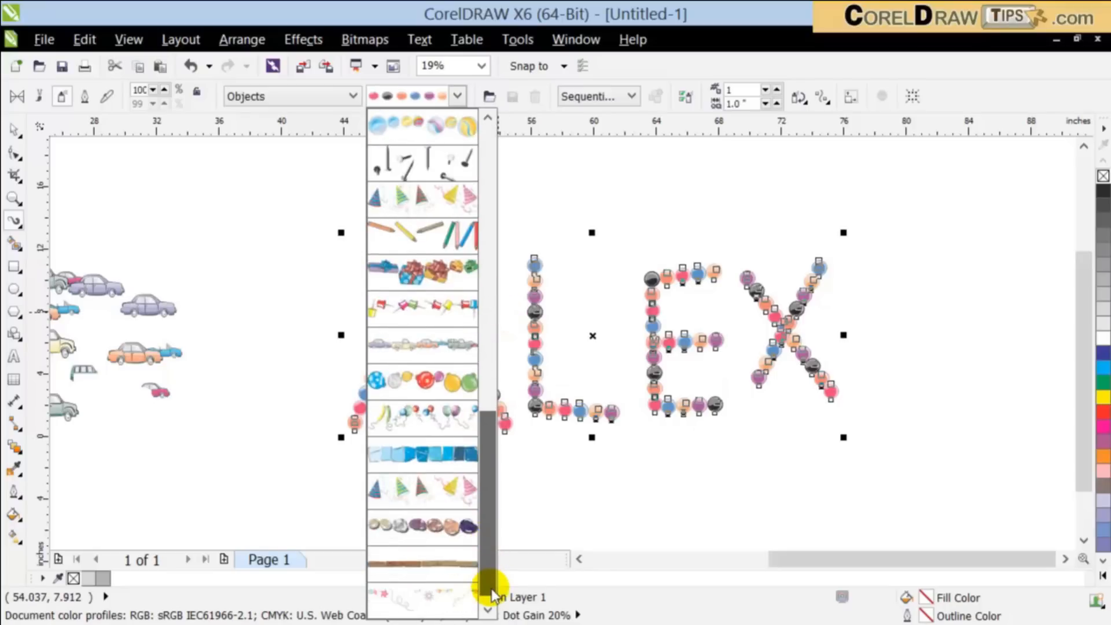
click(415, 499)
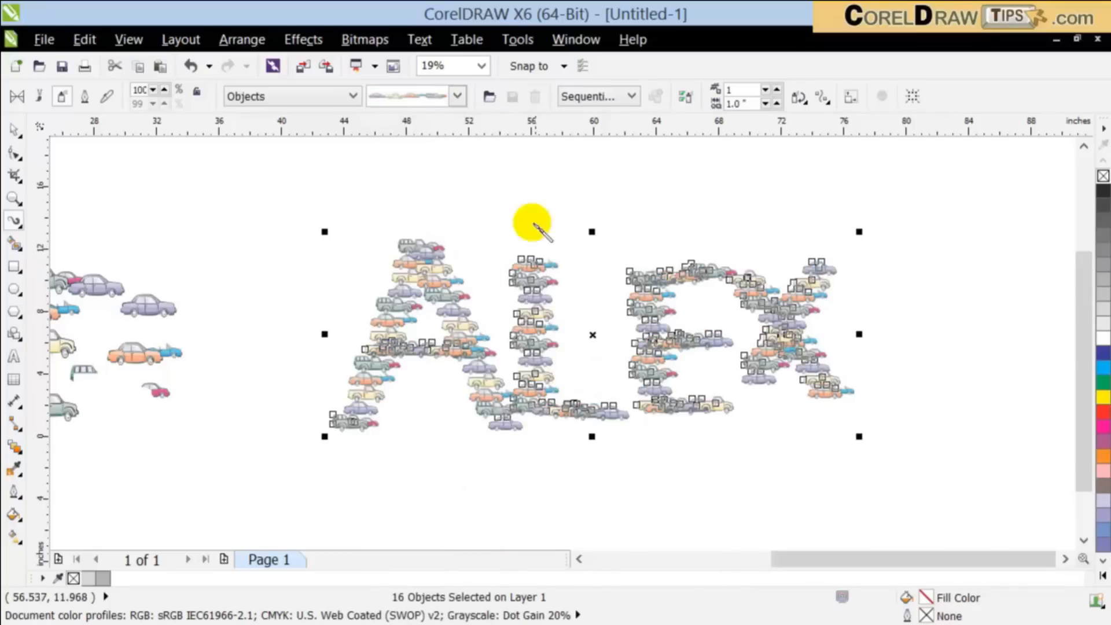
Step: Change the spraylist on the letters to the polished stones and deselect the lettering
click(458, 96)
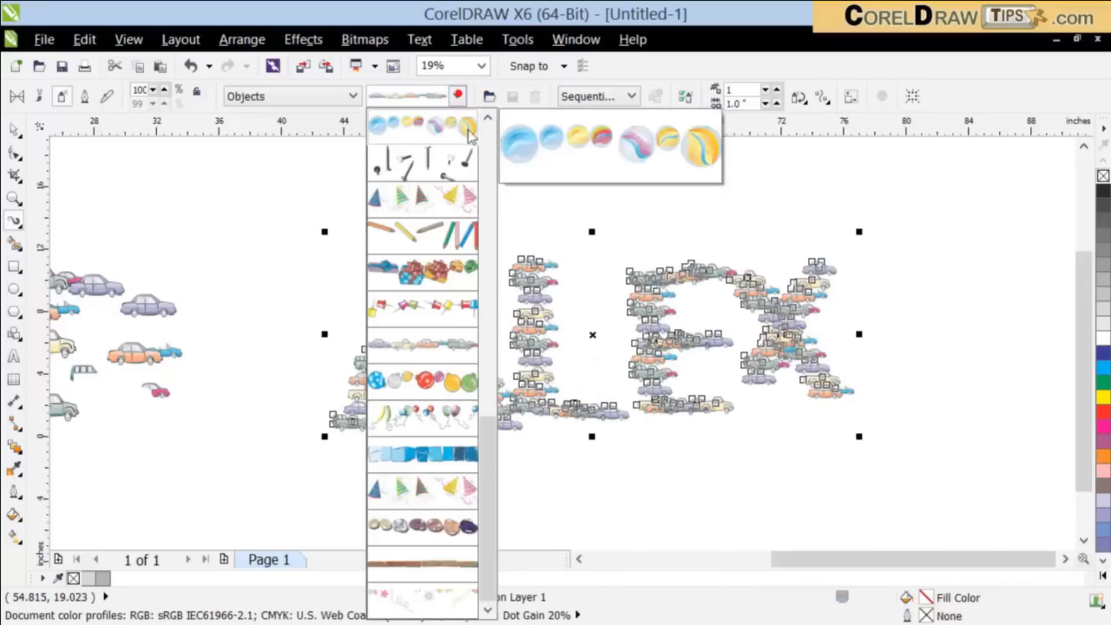
click(461, 523)
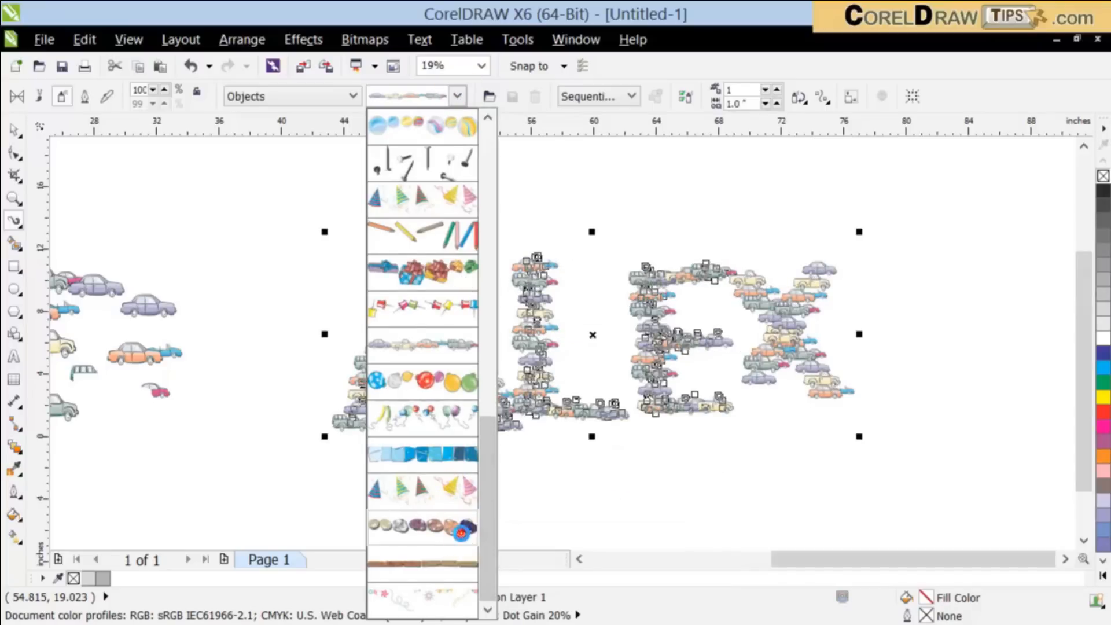
click(16, 133)
click(286, 186)
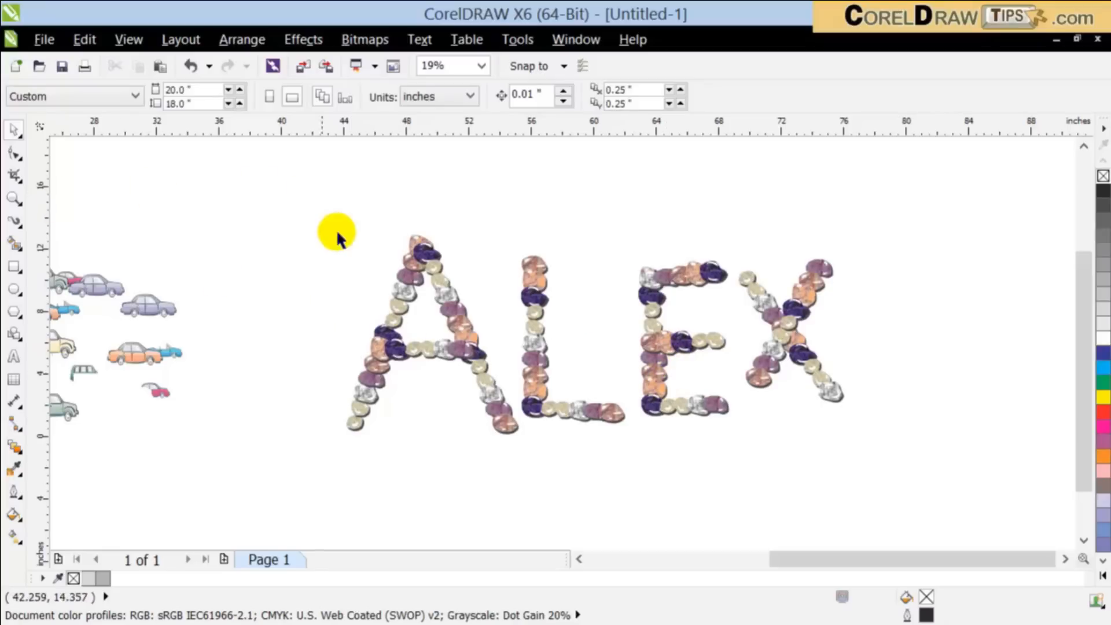
Step: Reselect all the letters and apply the jagged star-shaped black blot spraylist from the Splatter category
click(418, 267)
drag(281, 190, 931, 509)
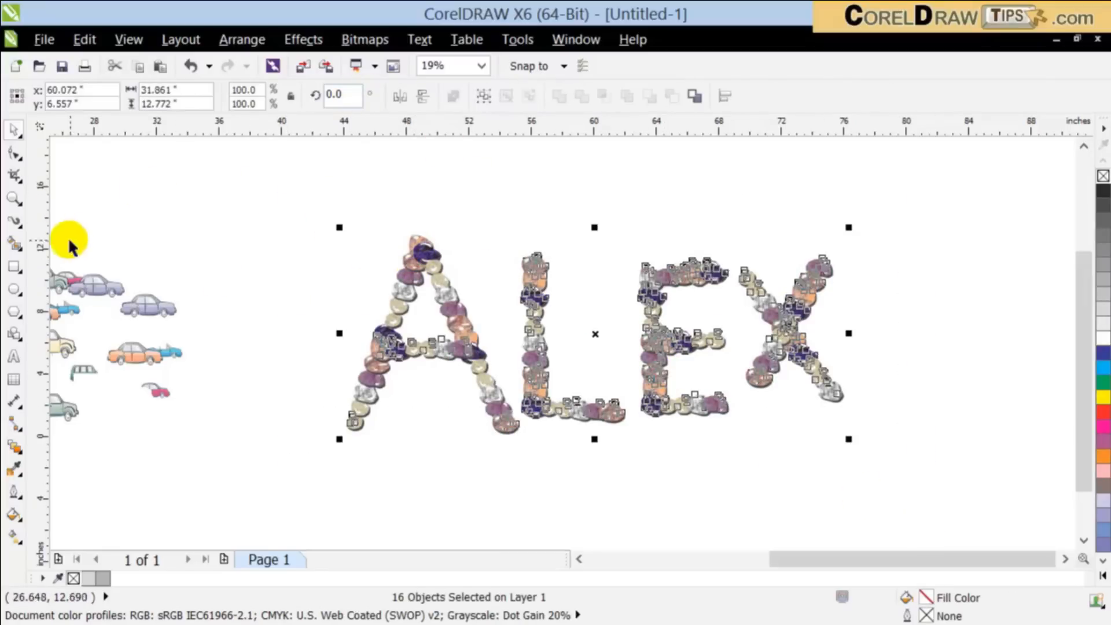
click(10, 221)
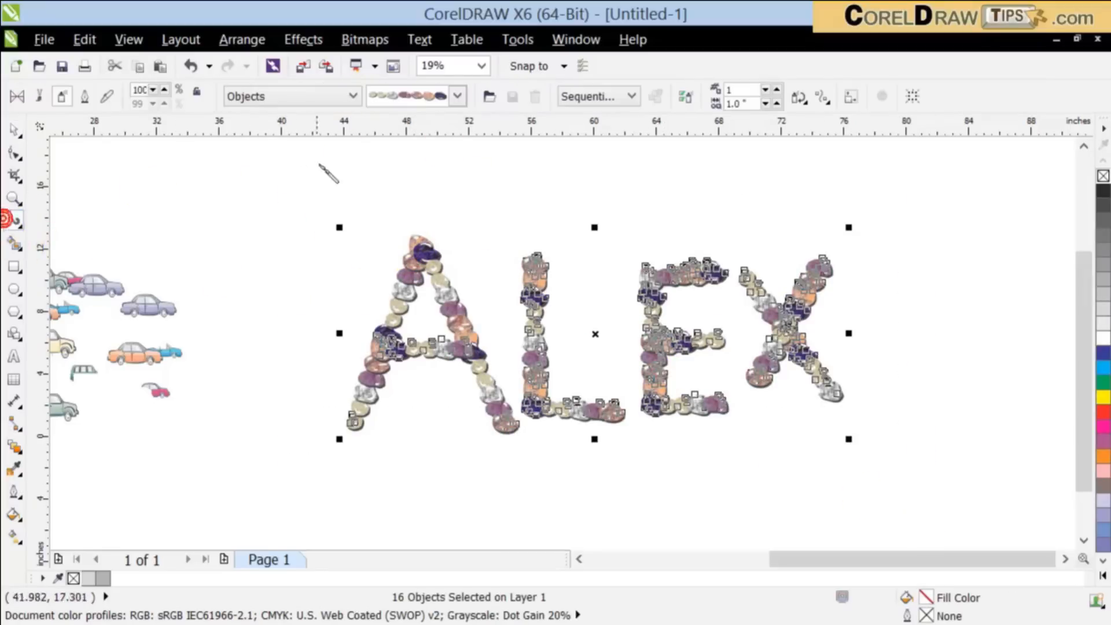
click(459, 99)
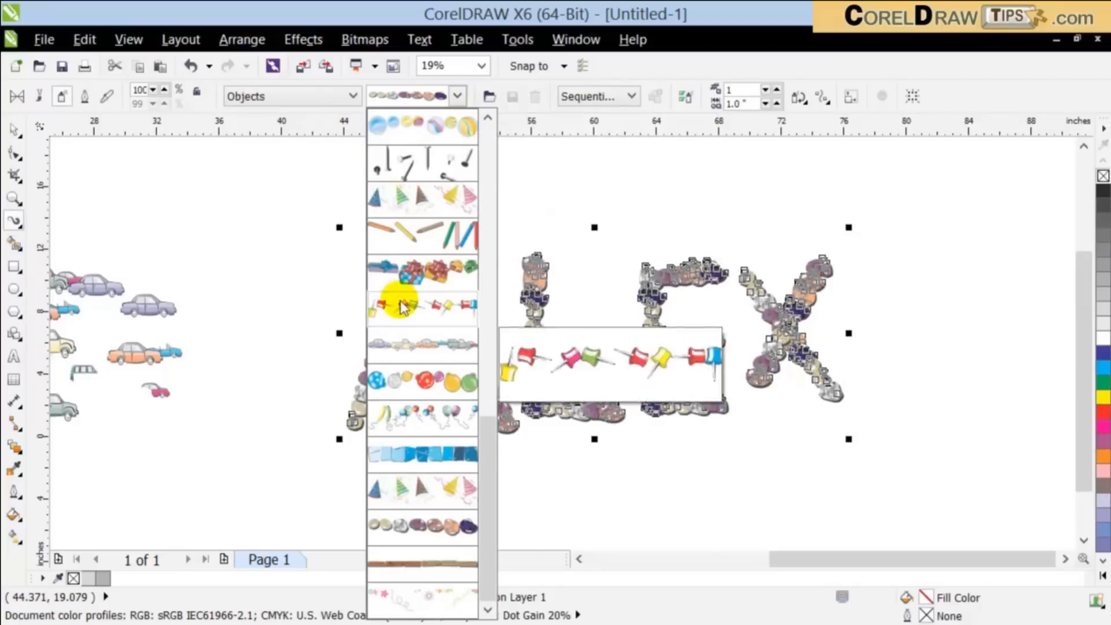
click(289, 95)
click(291, 95)
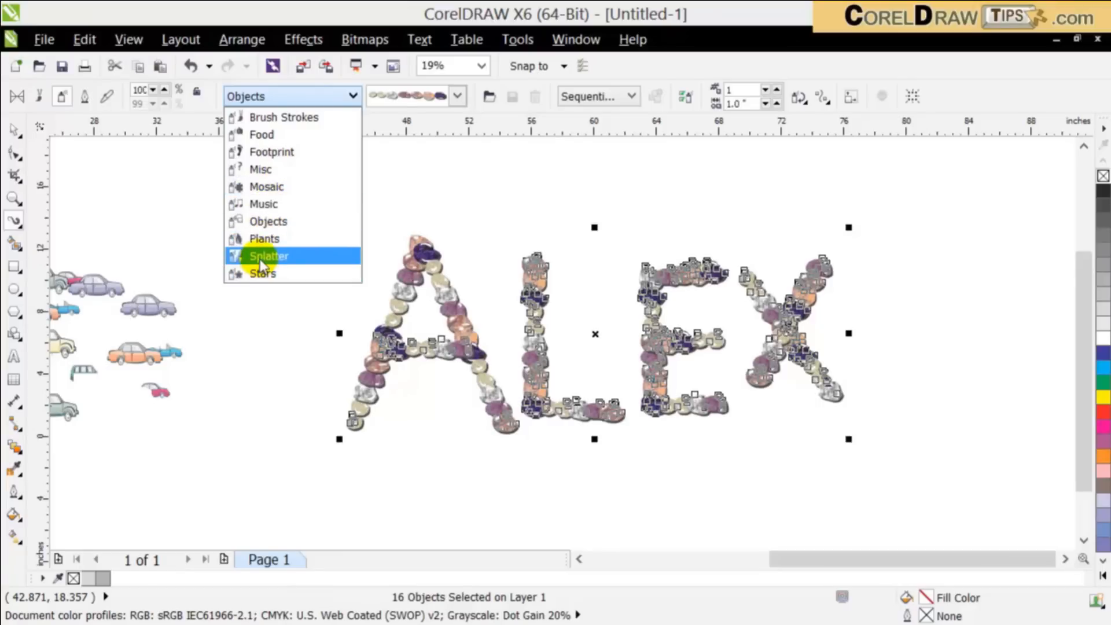
click(280, 257)
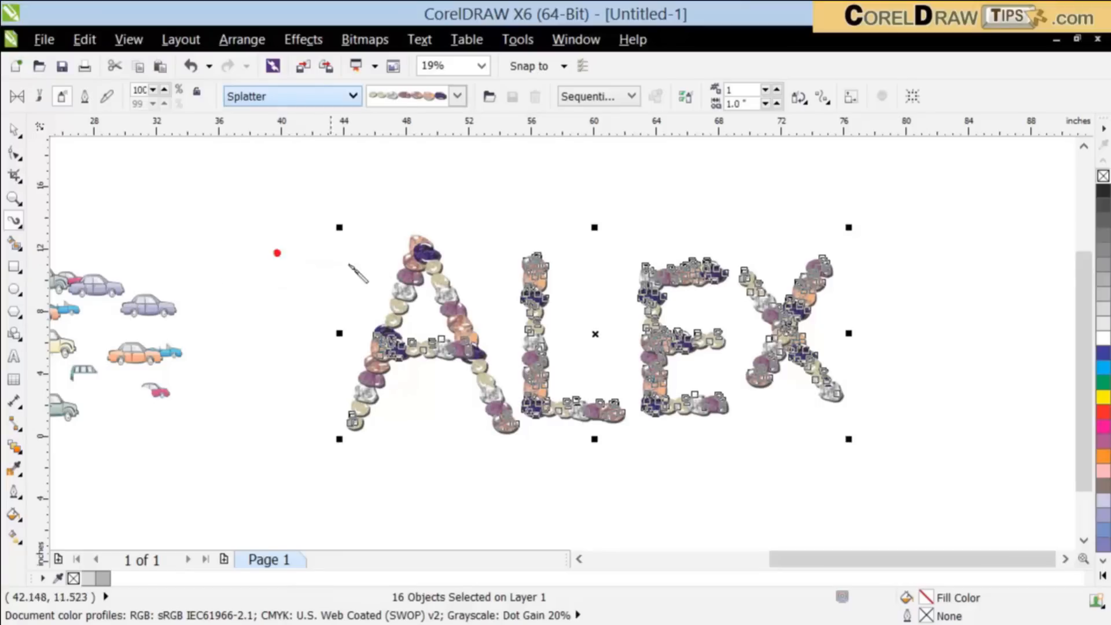
click(456, 96)
click(423, 175)
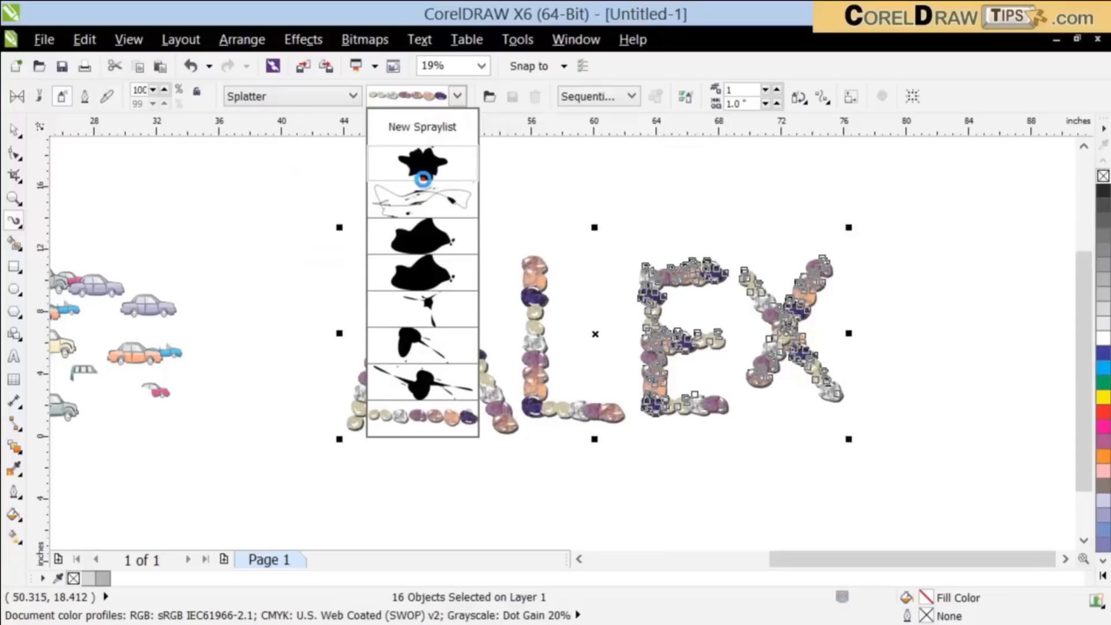
Step: Try the thin scribbled splatter and the black blot with long streaks on the letters
click(457, 96)
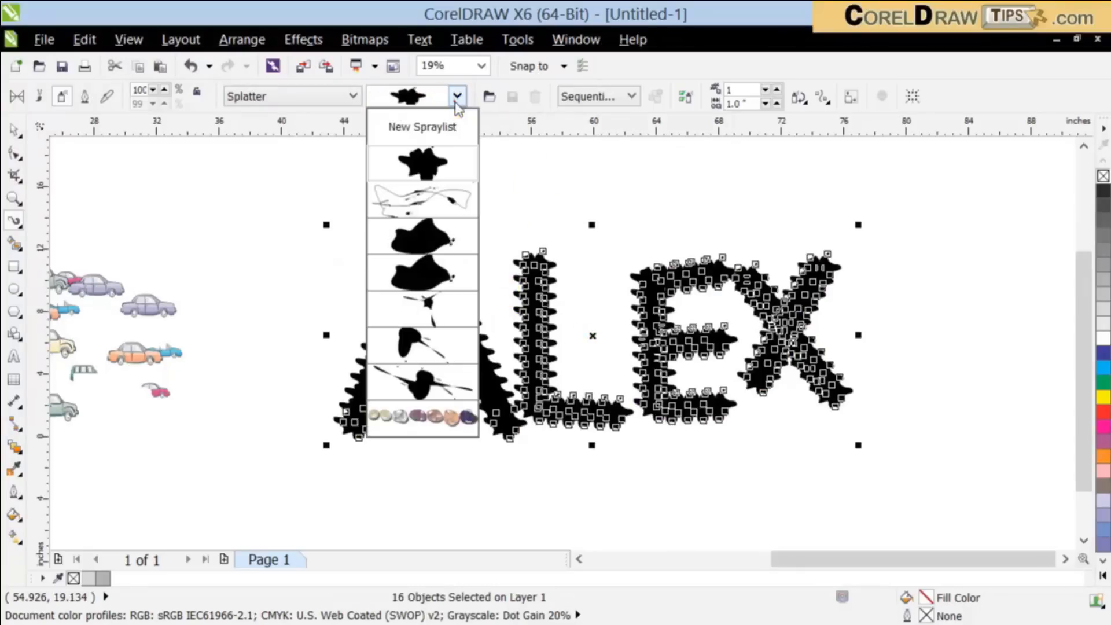
click(415, 203)
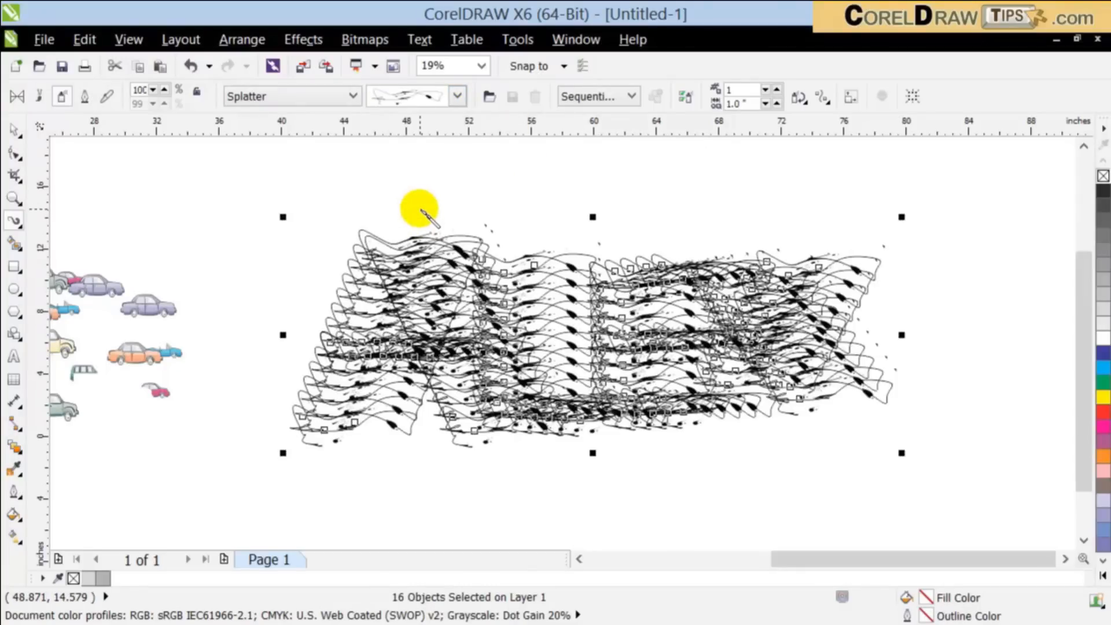
click(457, 96)
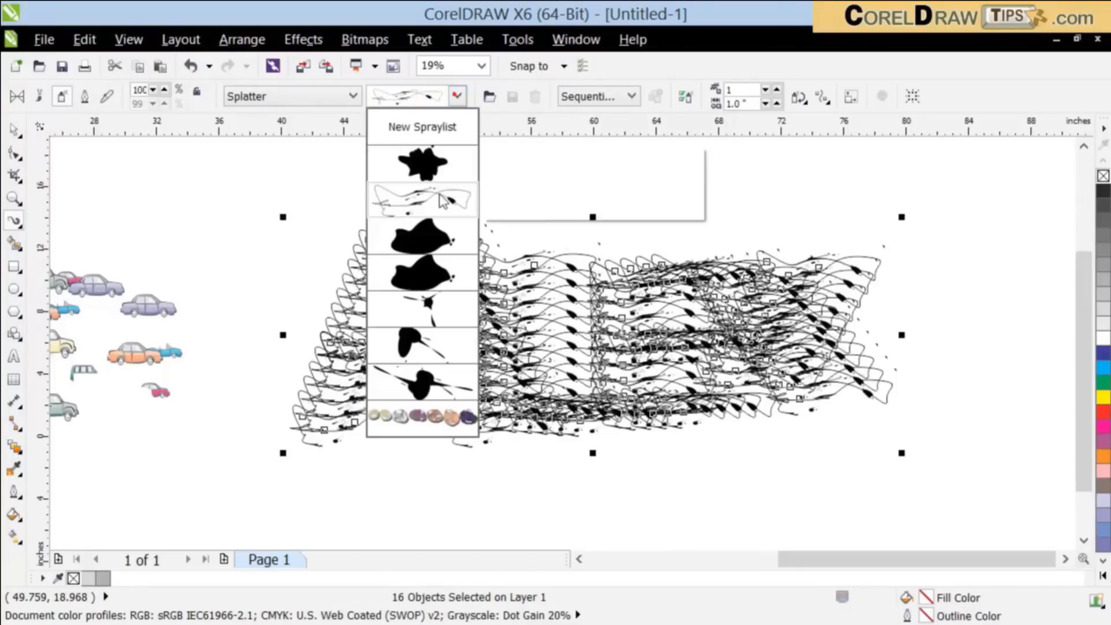
click(416, 394)
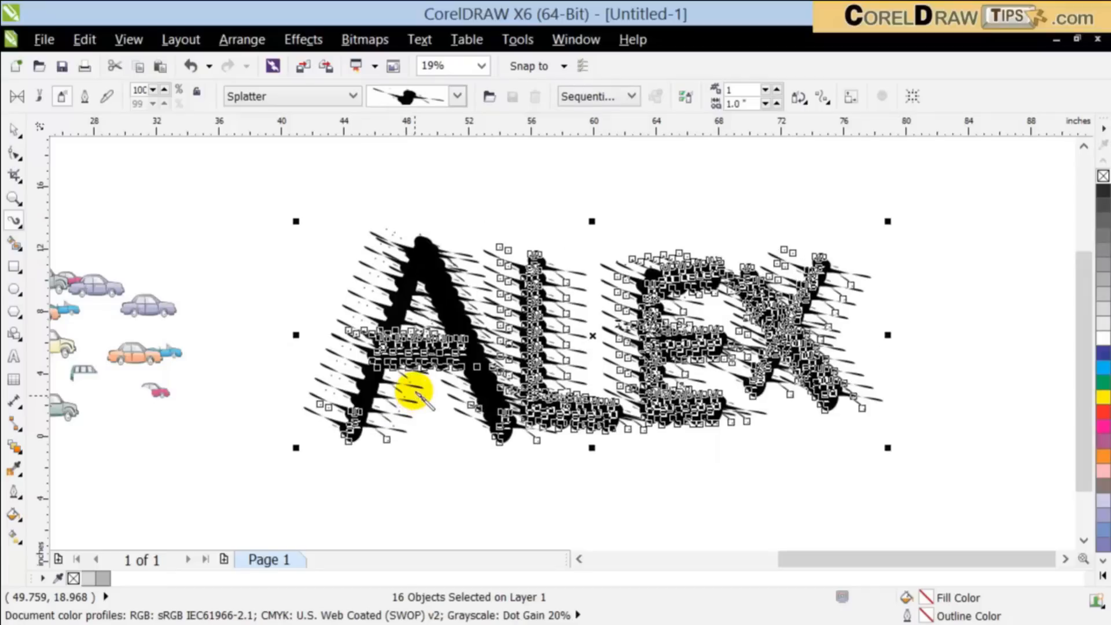
click(13, 130)
click(584, 391)
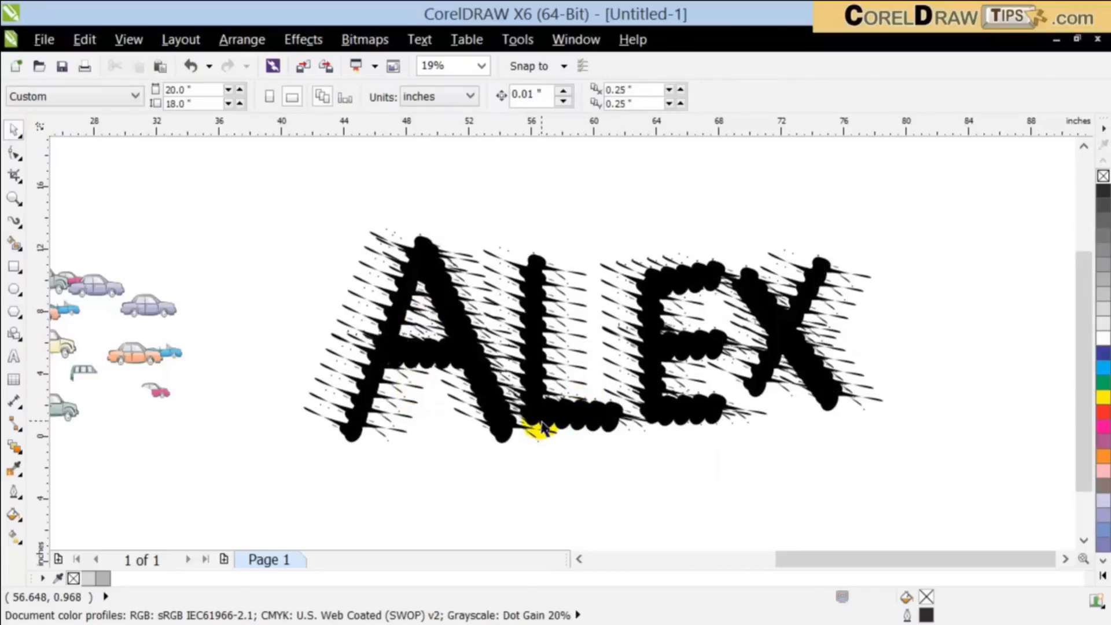
click(484, 392)
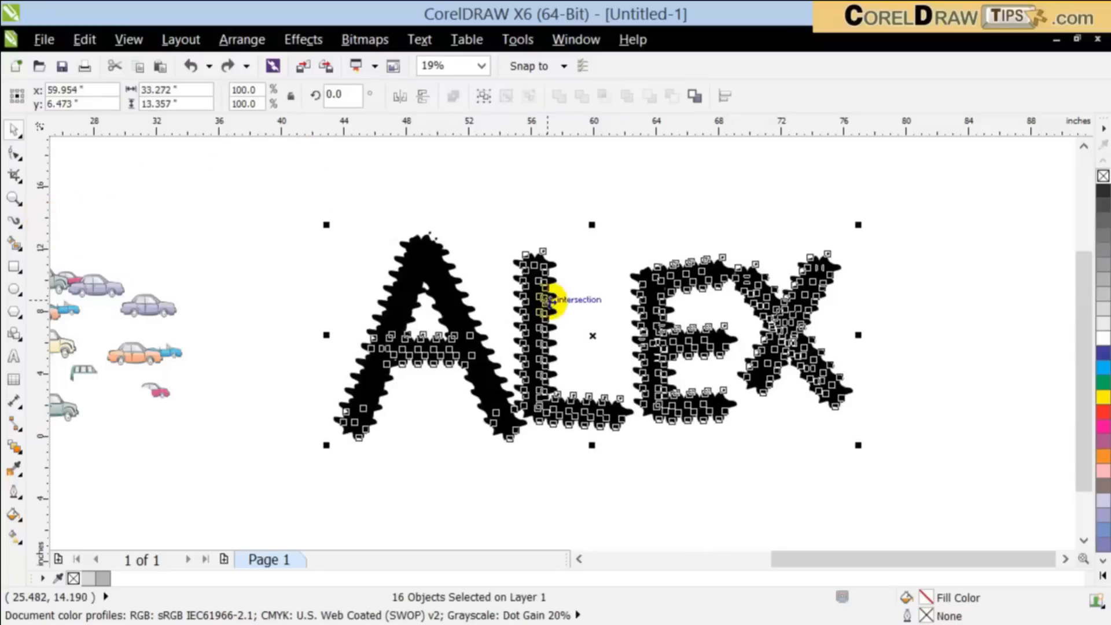
Step: Change the spraylist on the letters to the bare human footprints from the Footprint category
click(15, 222)
click(456, 96)
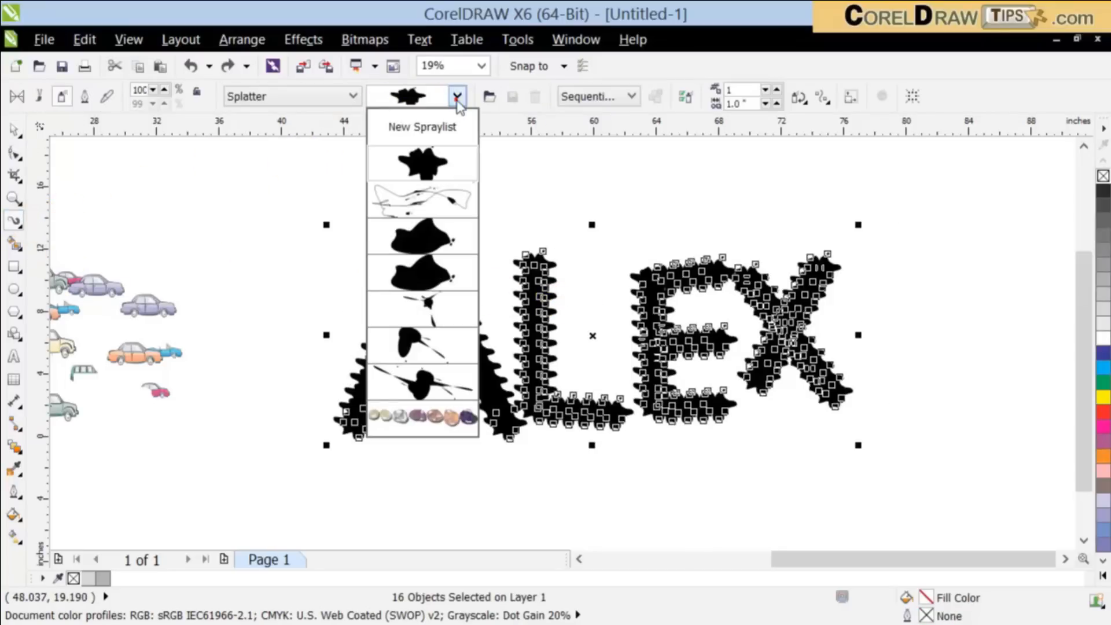
click(307, 96)
click(306, 95)
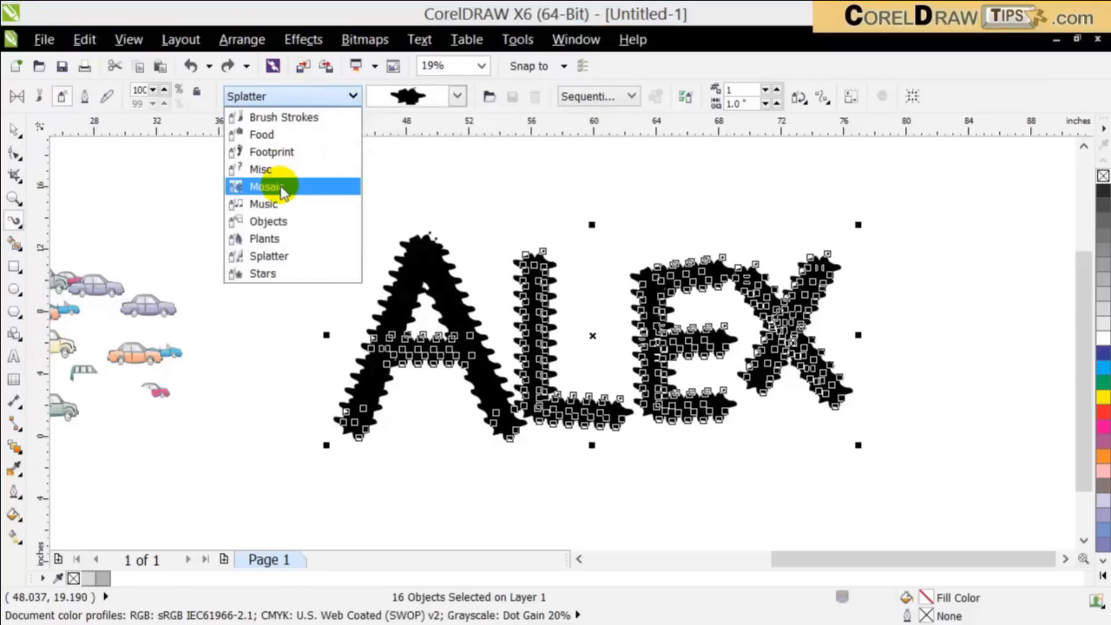
click(275, 155)
click(443, 95)
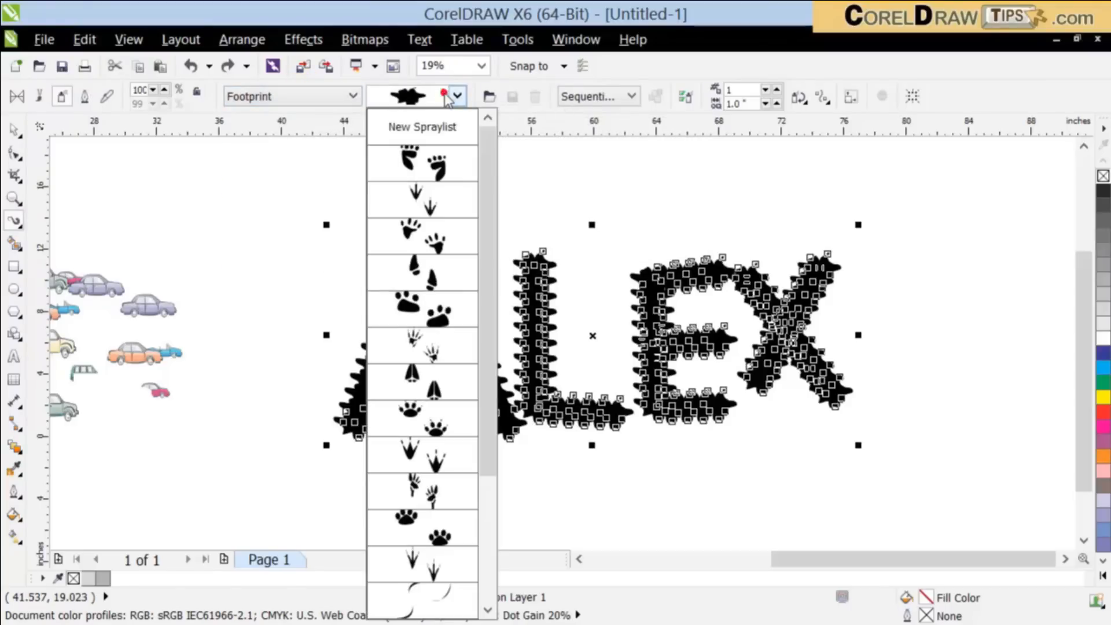
click(443, 166)
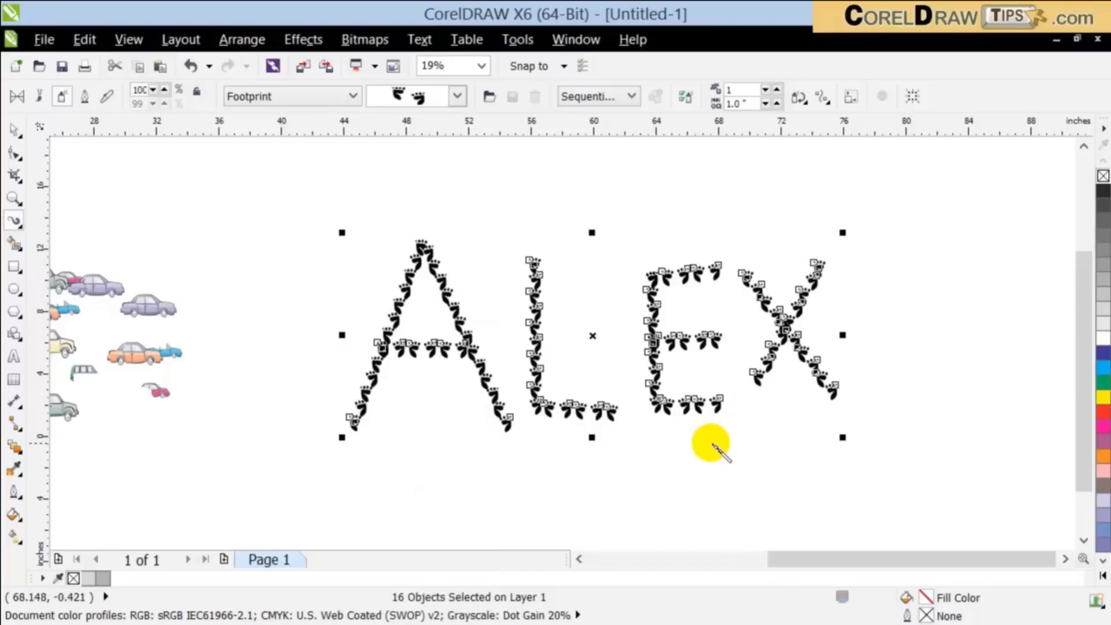
scroll(463, 355, up, 2)
scroll(463, 356, down, 2)
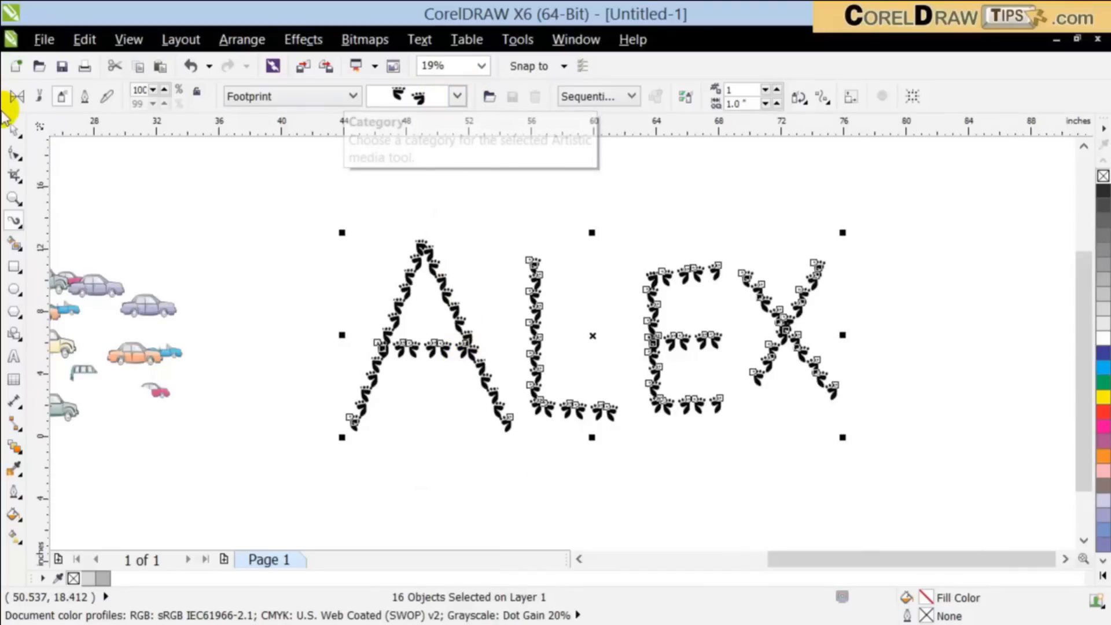
Step: Recolor the footprint lettering red and then blue
click(14, 129)
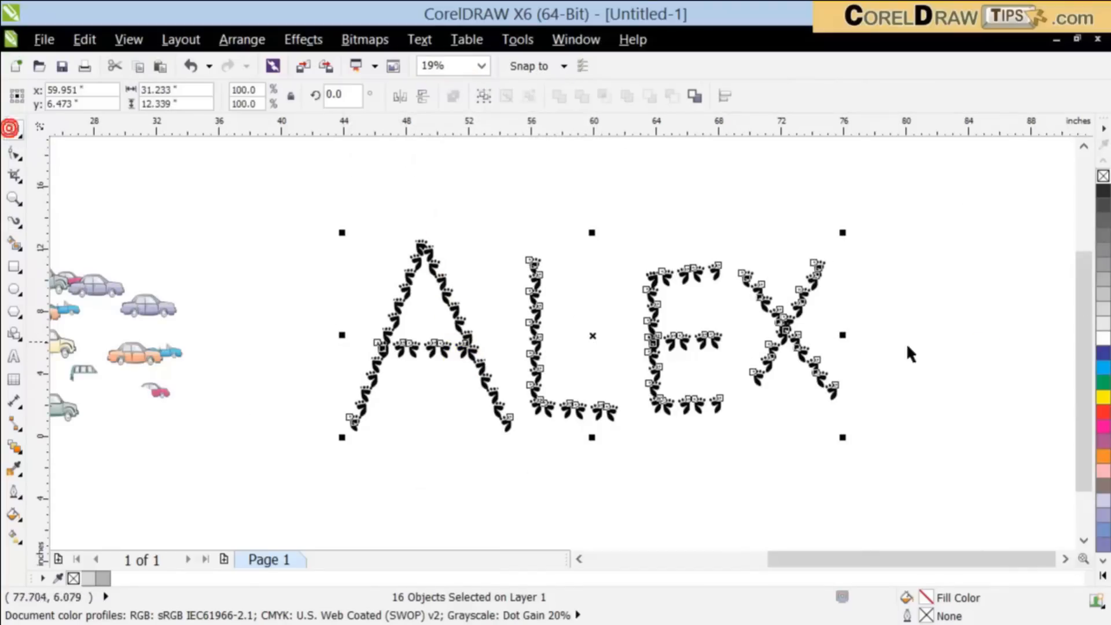
click(1102, 411)
click(1101, 353)
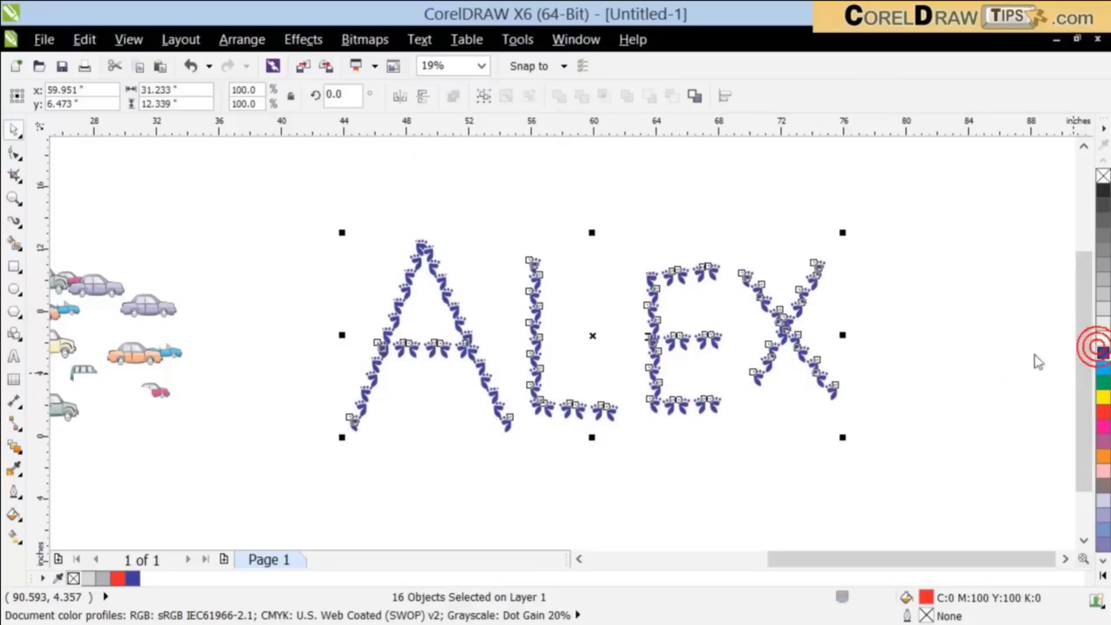
Step: Apply the colorful dancing figures spraylist from the Misc category to the letters
click(15, 224)
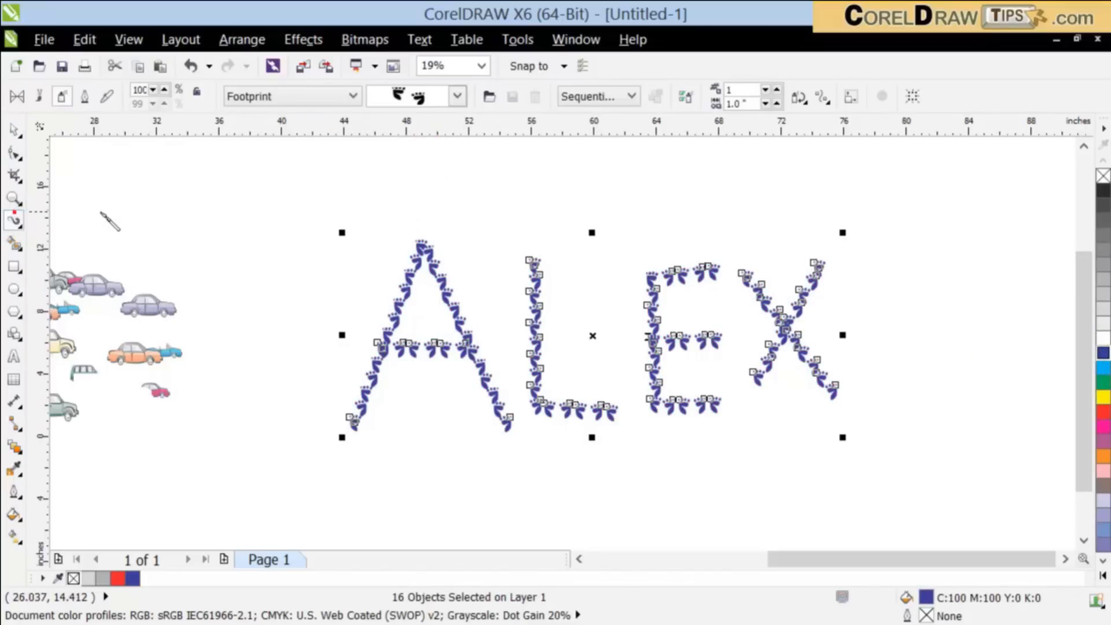
click(457, 96)
mouse_move(483, 232)
mouse_down()
mouse_move(507, 499)
mouse_move(466, 161)
mouse_up()
click(310, 97)
click(310, 98)
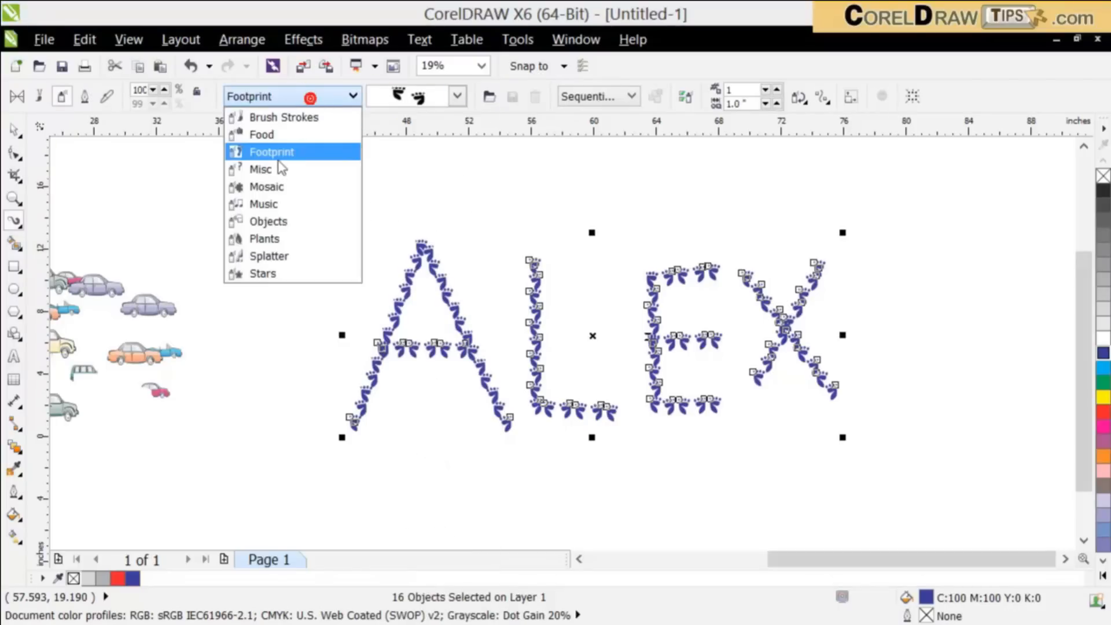
click(276, 170)
click(457, 99)
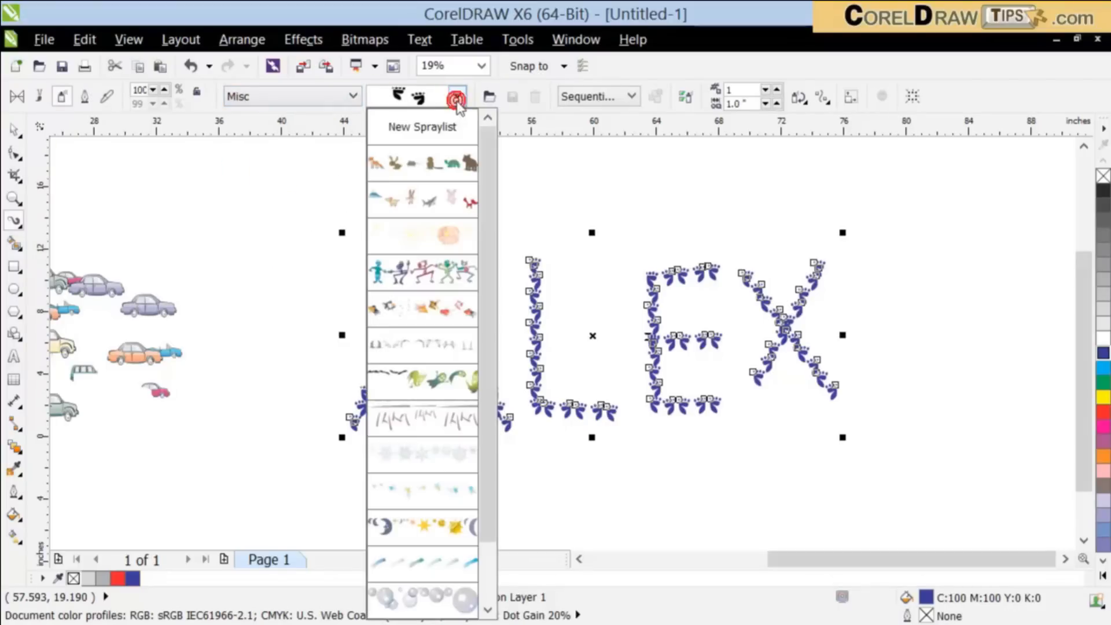
click(429, 268)
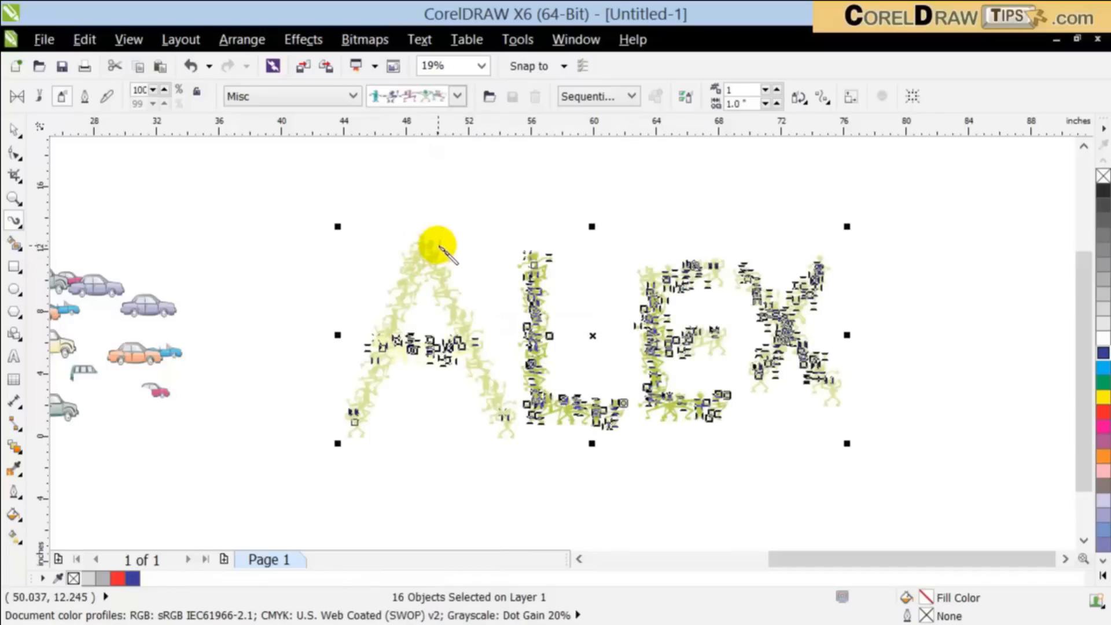
Step: Change the spraylist on the letters to the goldfish and deselect the lettering
click(456, 96)
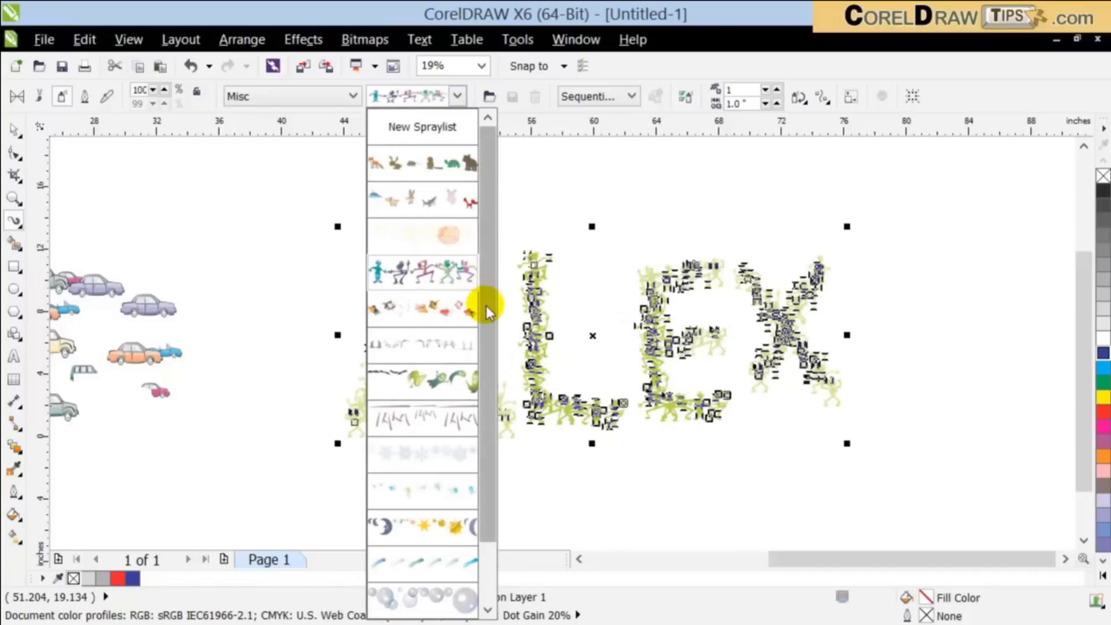
scroll(486, 310, down, 1)
click(451, 280)
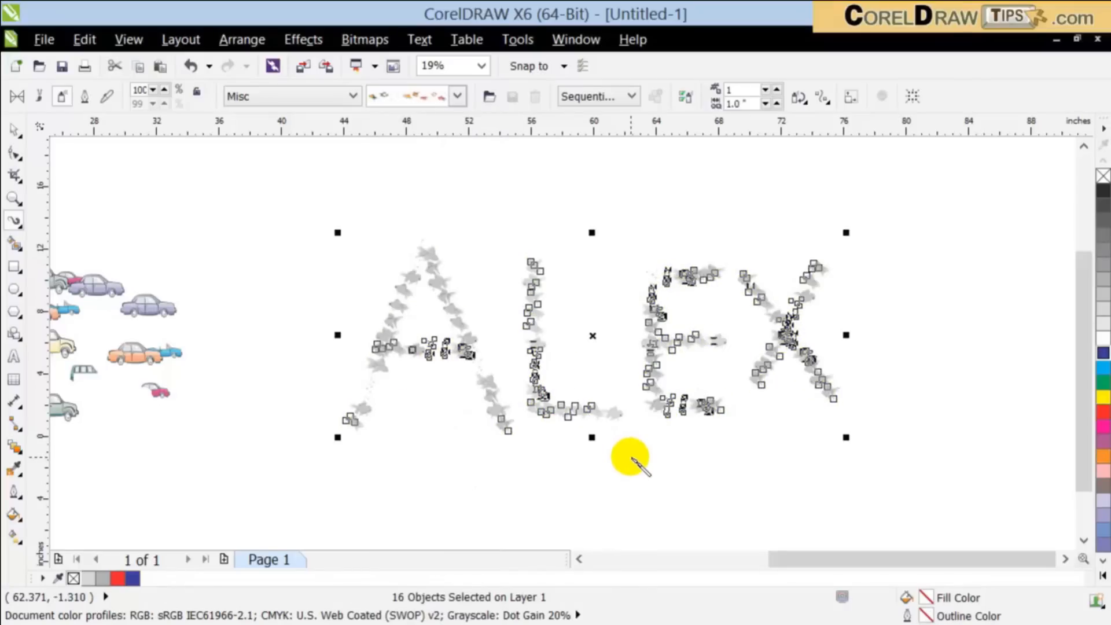
click(16, 130)
click(633, 243)
scroll(543, 395, up, 2)
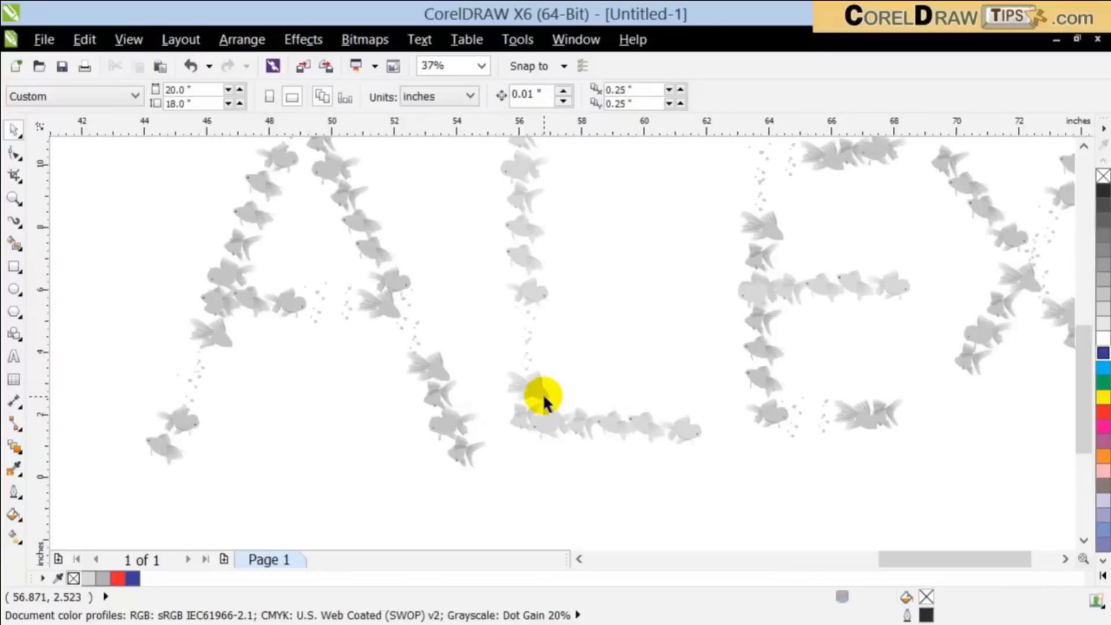
scroll(543, 395, down, 2)
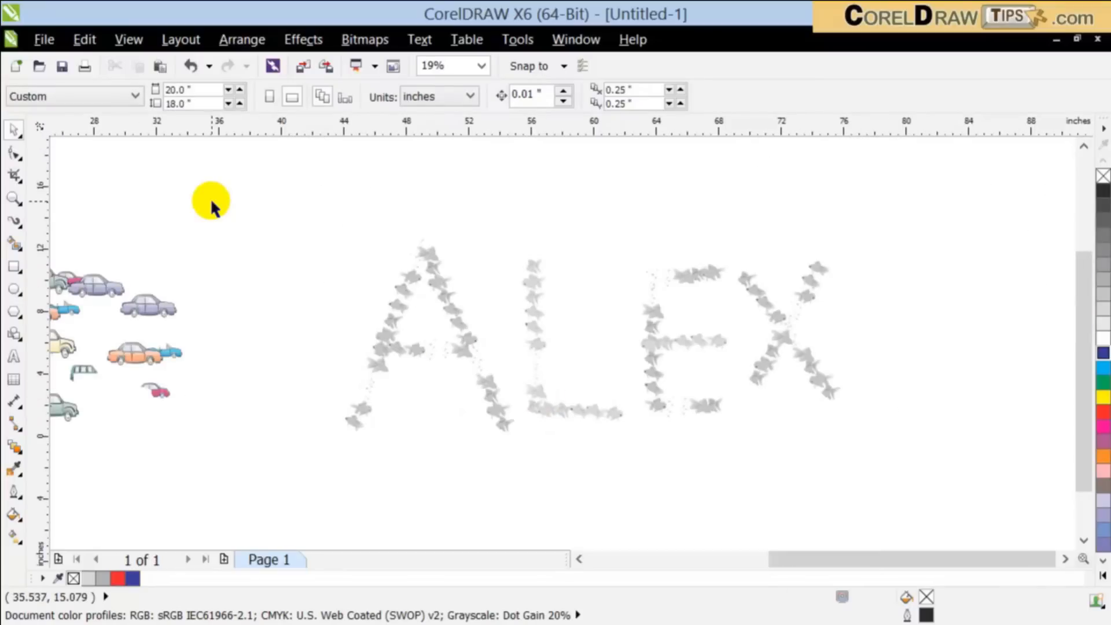
scroll(248, 228, down, 2)
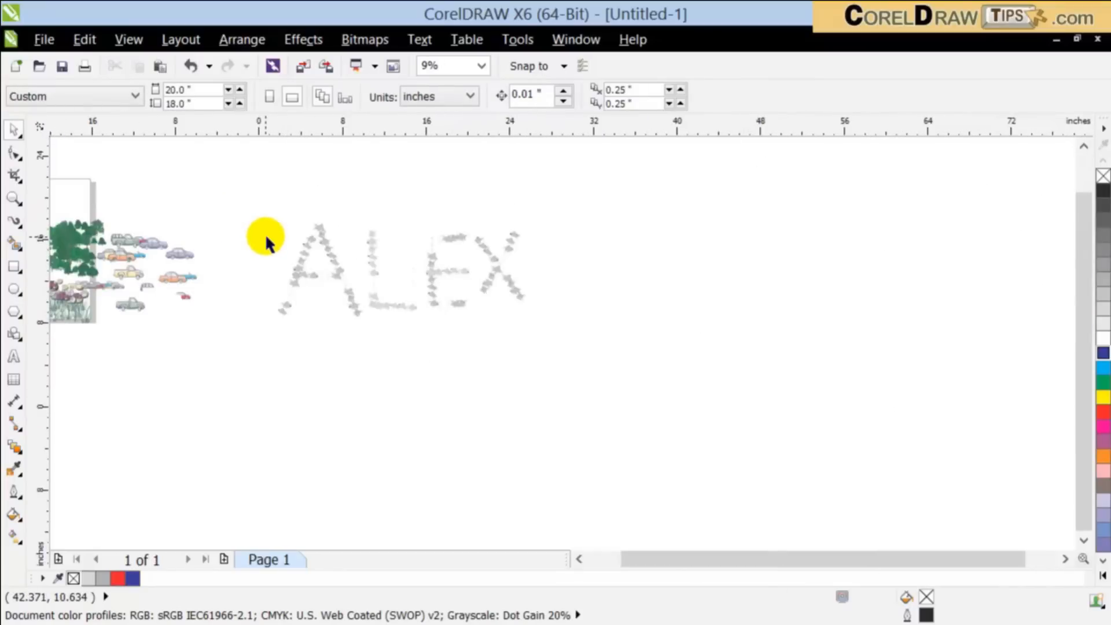
key(F4)
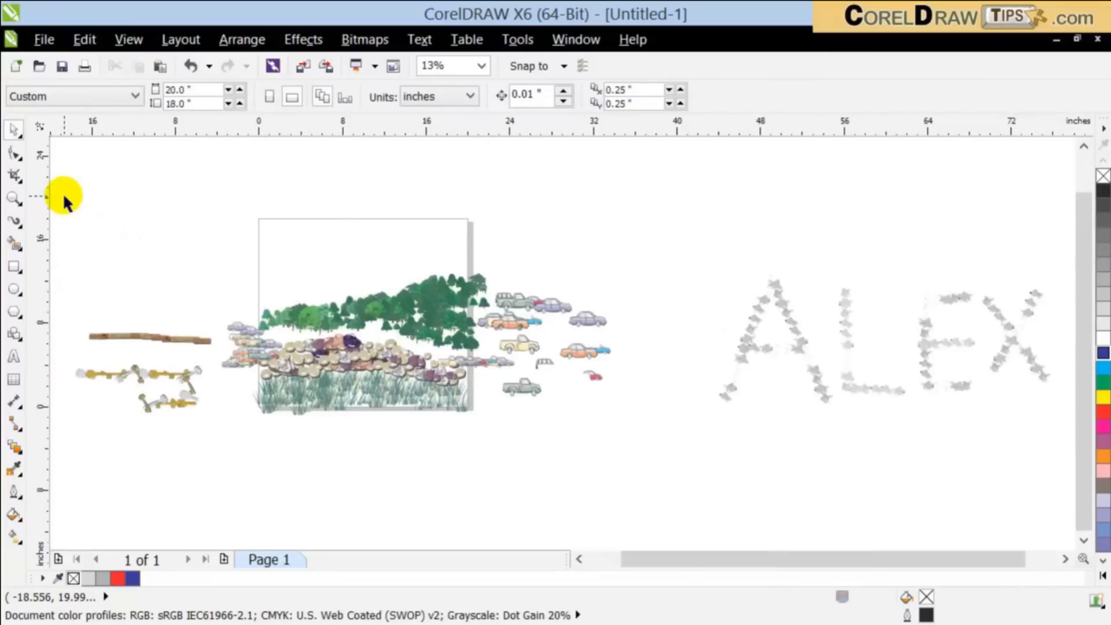
Step: Paint a wavy stroke above the page with the Artistic Media Brush and switch it to the rough black hatched brush from the Artistic category
click(18, 226)
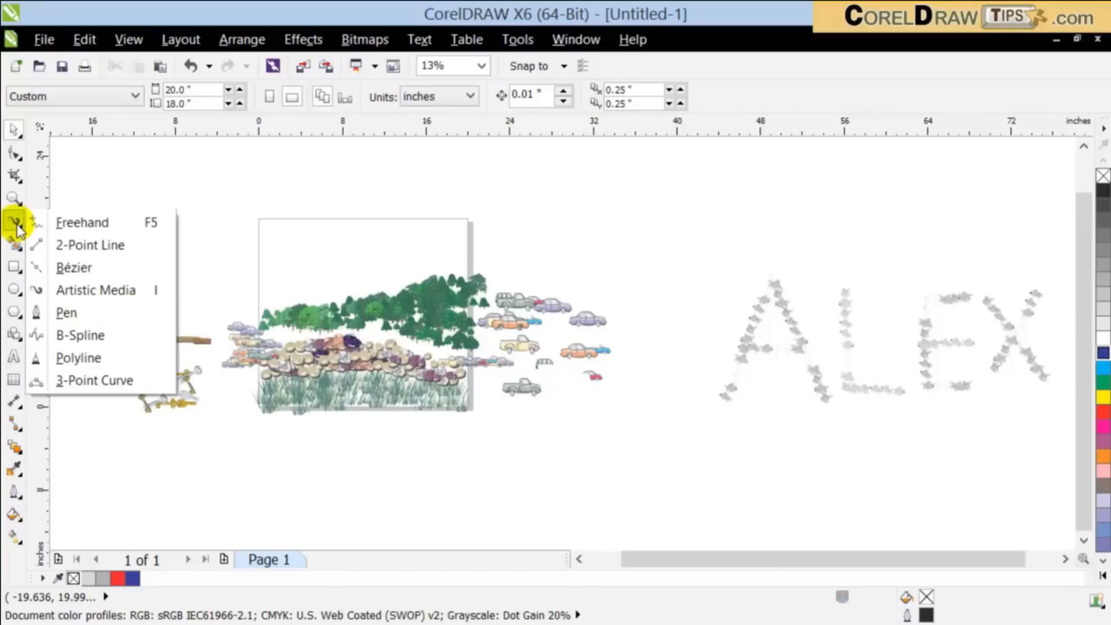
click(95, 290)
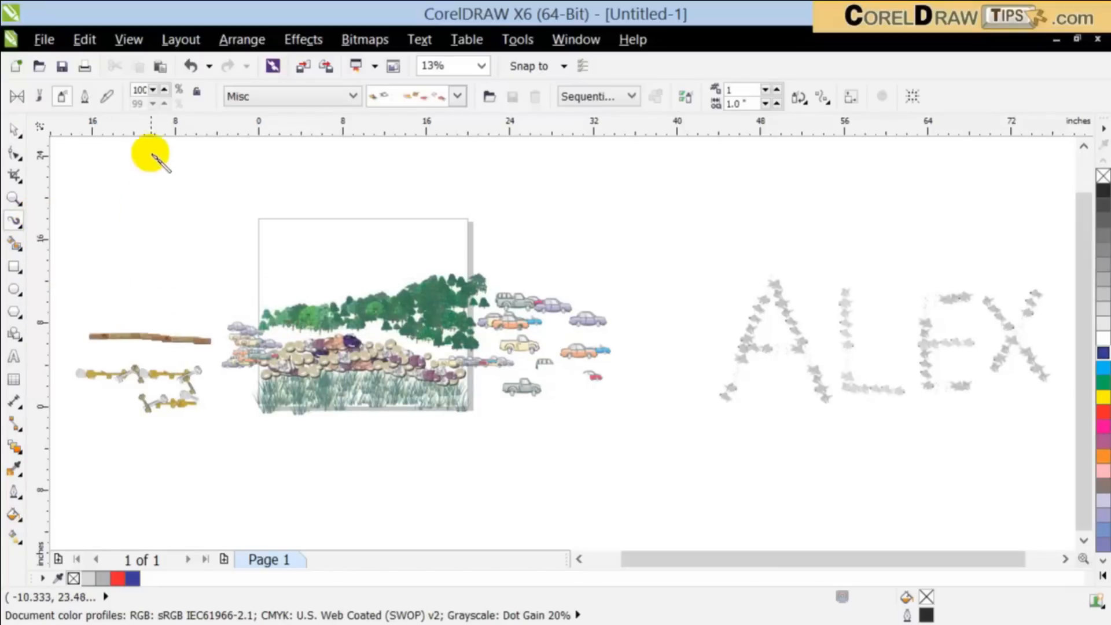
click(40, 99)
mouse_move(181, 204)
mouse_down()
mouse_move(256, 168)
mouse_move(363, 204)
mouse_up()
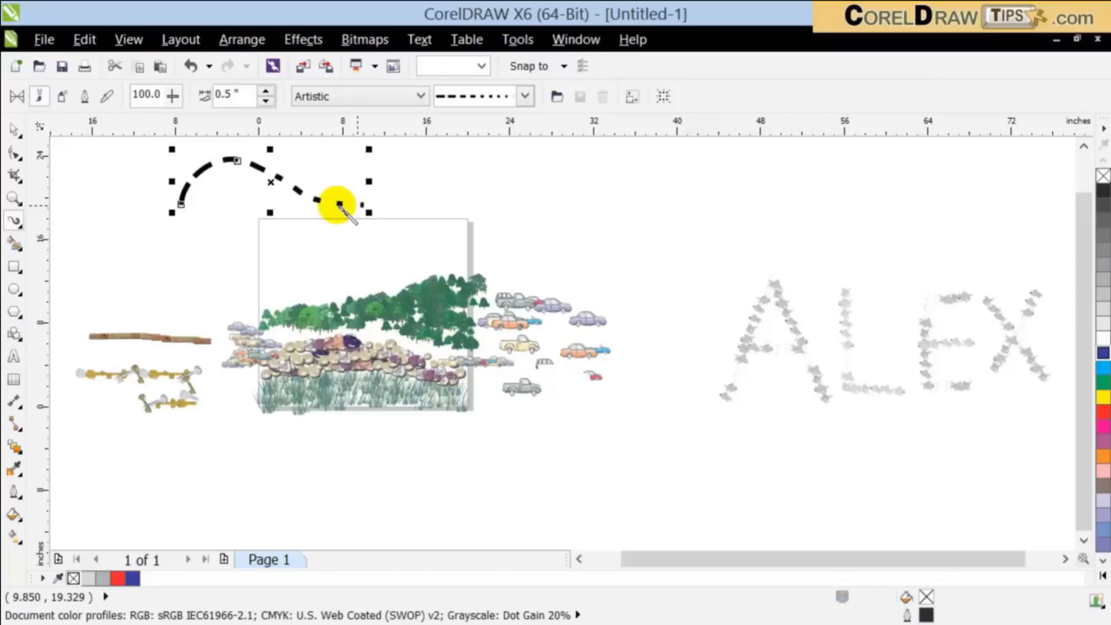
click(513, 97)
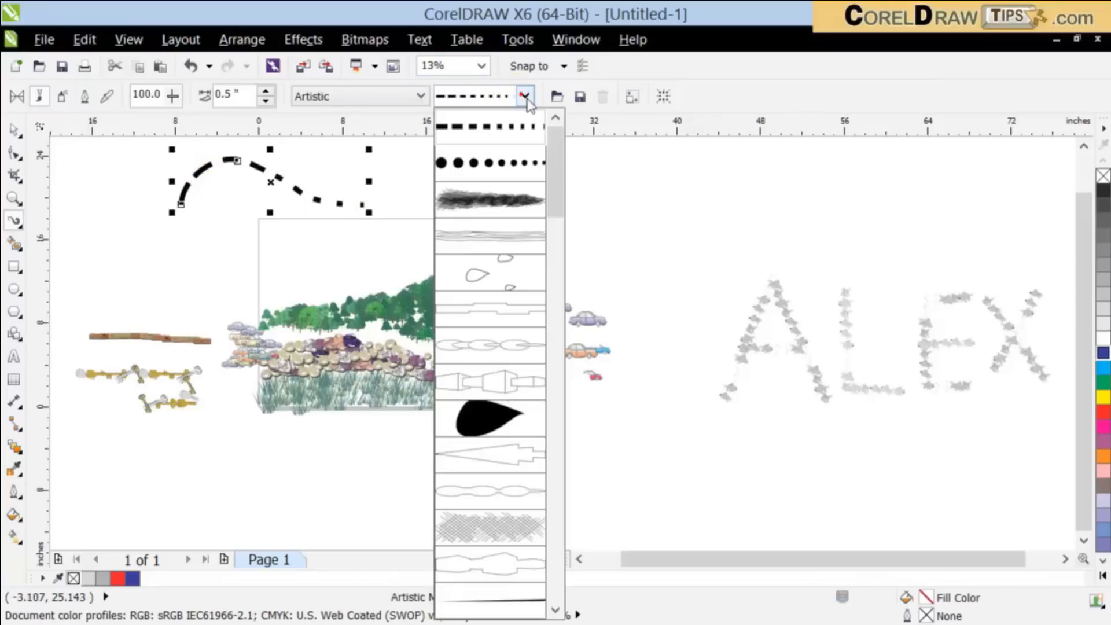
click(505, 197)
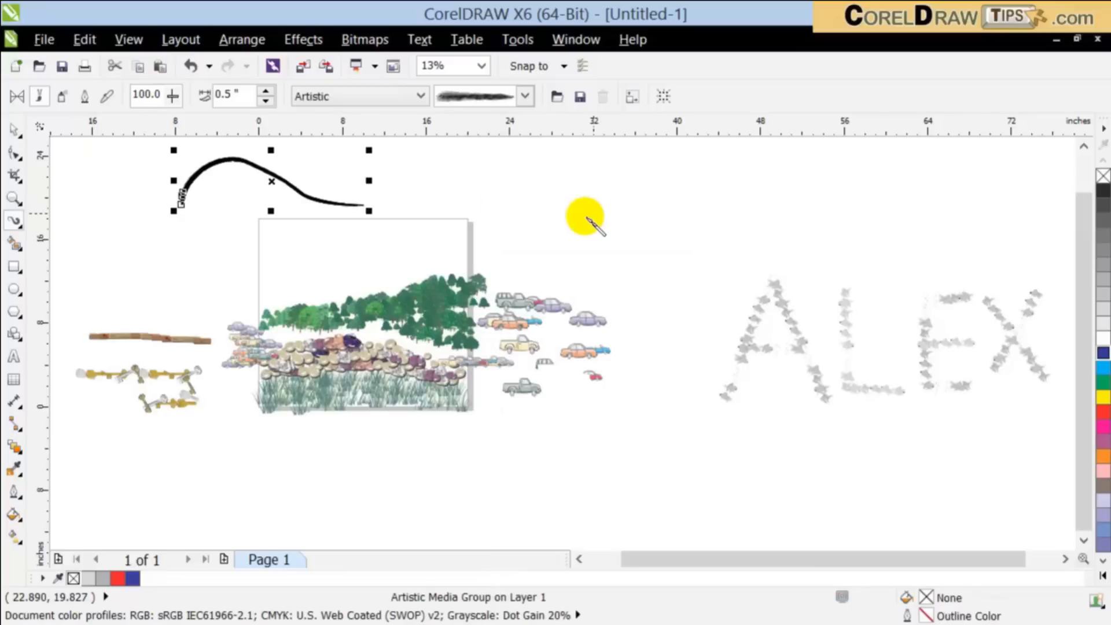
Step: Paint two straight slanted strokes with the hatched brush between the page and the lettering, and inspect the bristle texture up close
drag(697, 187, 697, 187)
drag(641, 232, 593, 291)
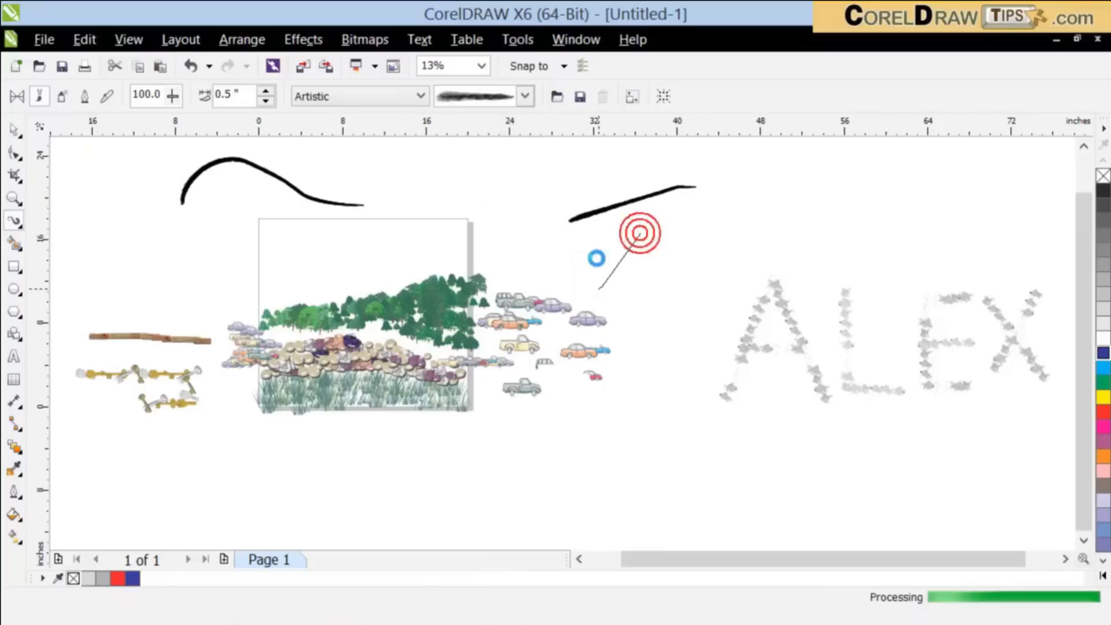
scroll(613, 249, up, 3)
scroll(619, 257, up, 3)
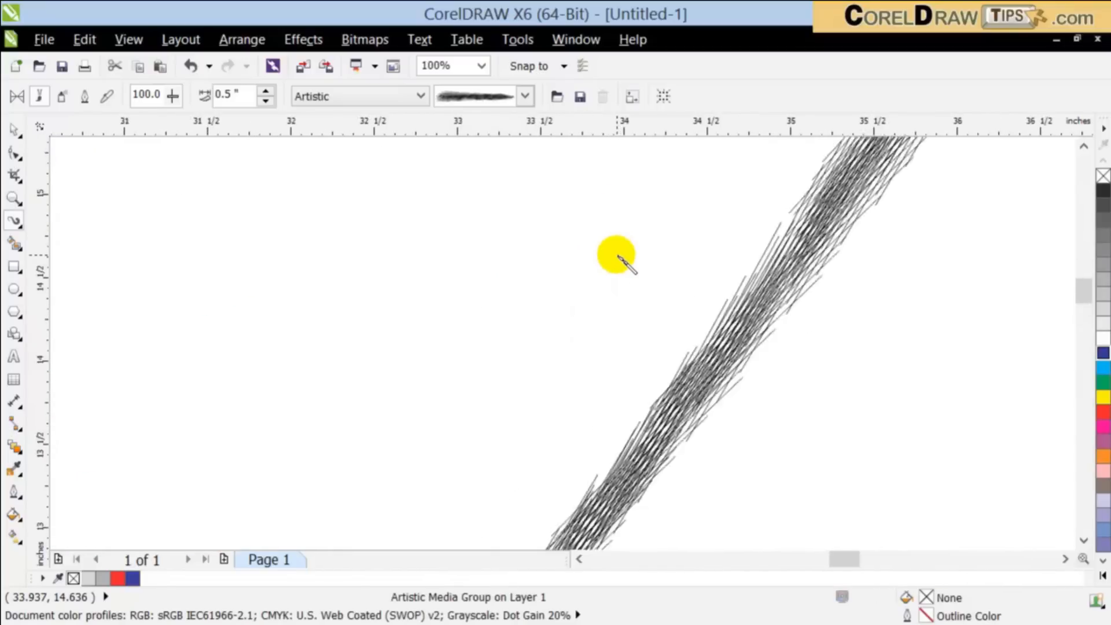
scroll(619, 257, down, 2)
scroll(619, 258, up, 1)
scroll(619, 259, down, 1)
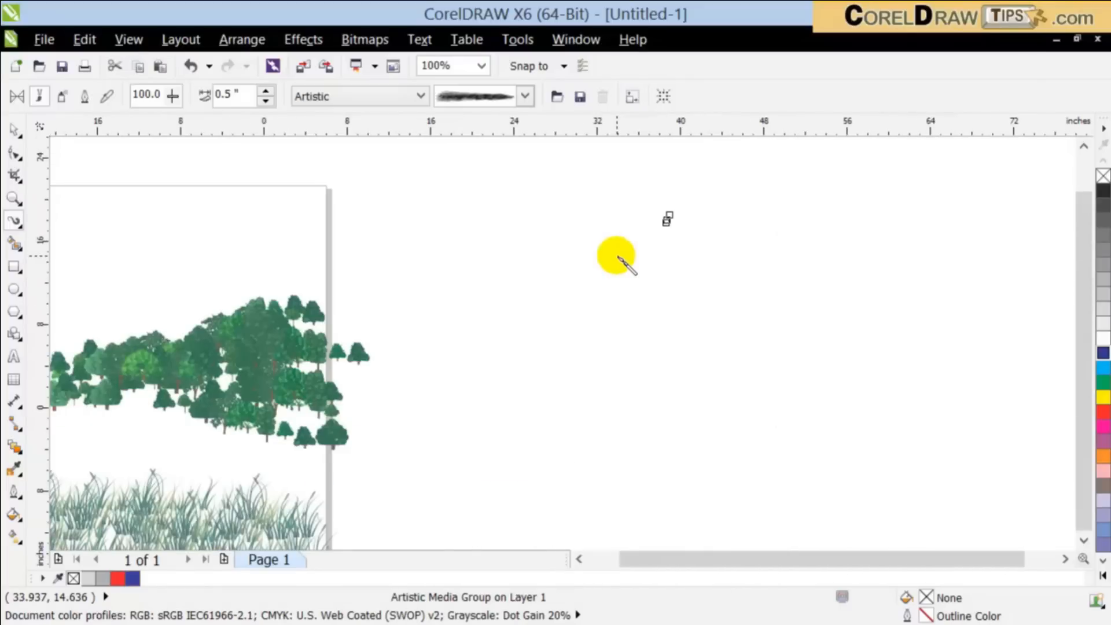
scroll(619, 258, up, 2)
scroll(618, 258, down, 3)
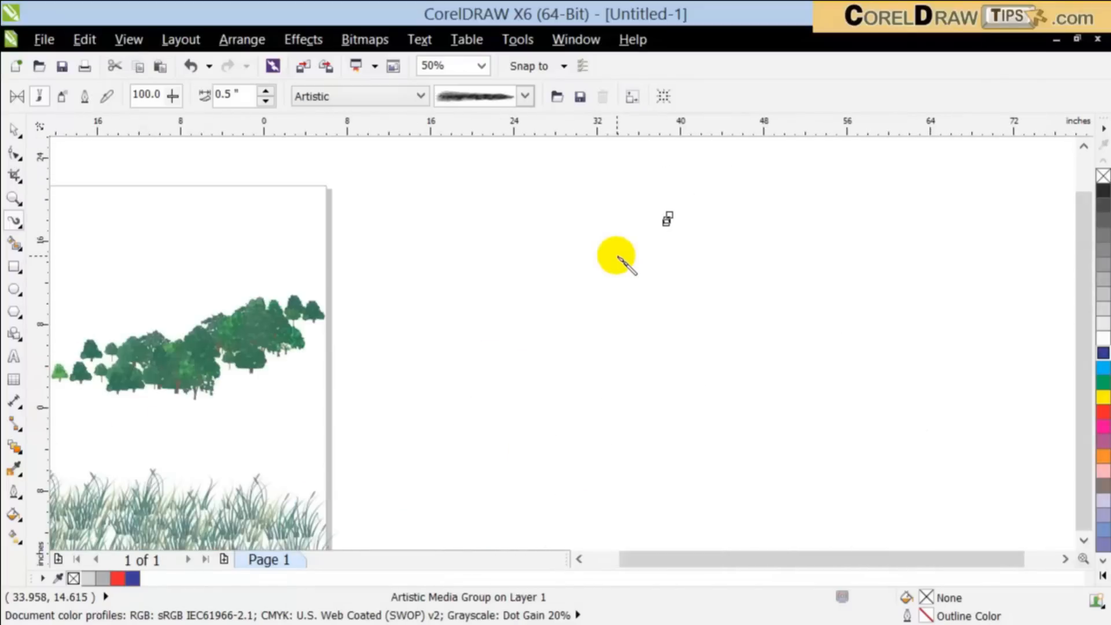
scroll(618, 259, down, 2)
Step: Try painting a long face-profile line around the first letter with the hatched brush, and undo it
mouse_move(717, 233)
mouse_down()
mouse_move(698, 245)
mouse_move(672, 348)
mouse_move(697, 372)
mouse_move(683, 411)
mouse_move(717, 413)
mouse_move(683, 450)
mouse_move(727, 509)
mouse_move(833, 535)
mouse_up()
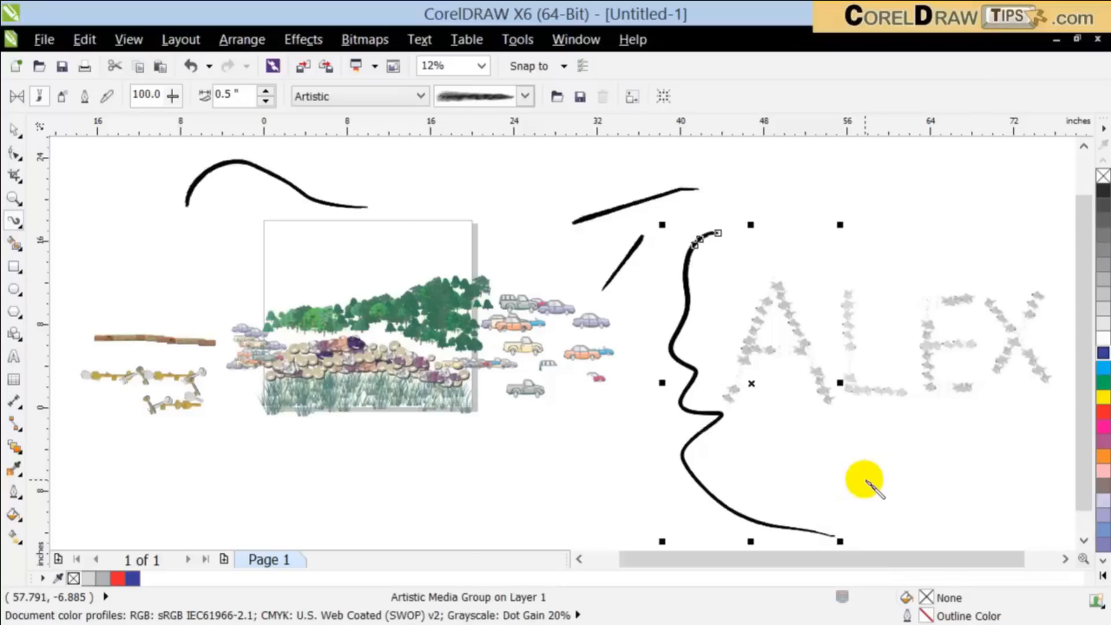
key(ctrl+z)
click(15, 131)
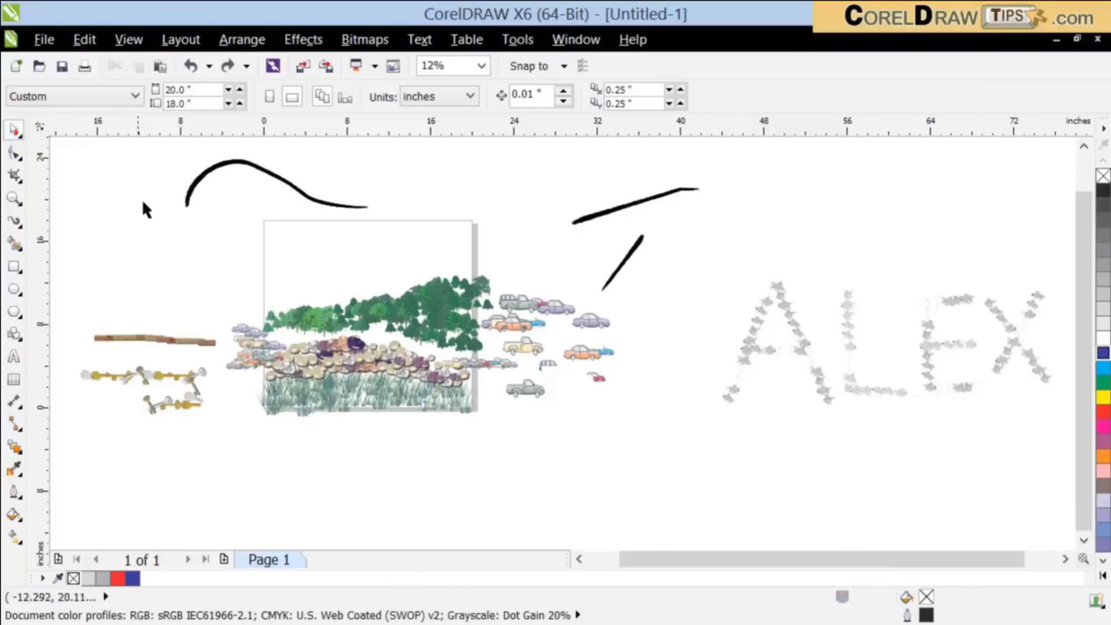
scroll(499, 201, down, 1)
scroll(398, 154, up, 1)
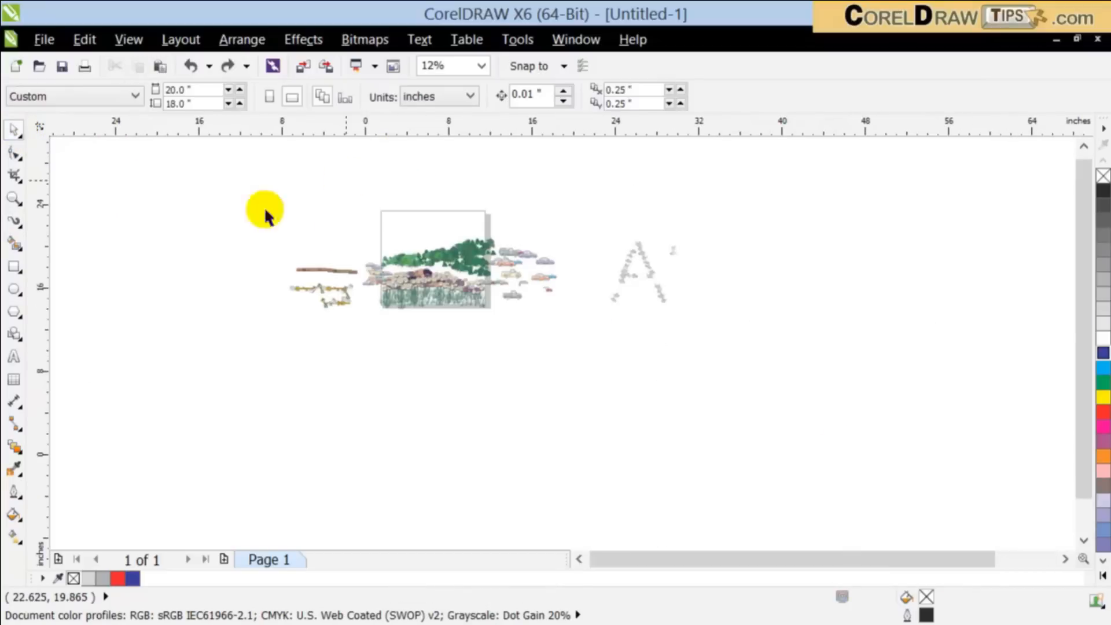
Step: Paint a long arched stroke and a shorter steep stroke crossing it near the page's upper left corner, using the red speckled Artistic brush
click(16, 230)
click(527, 98)
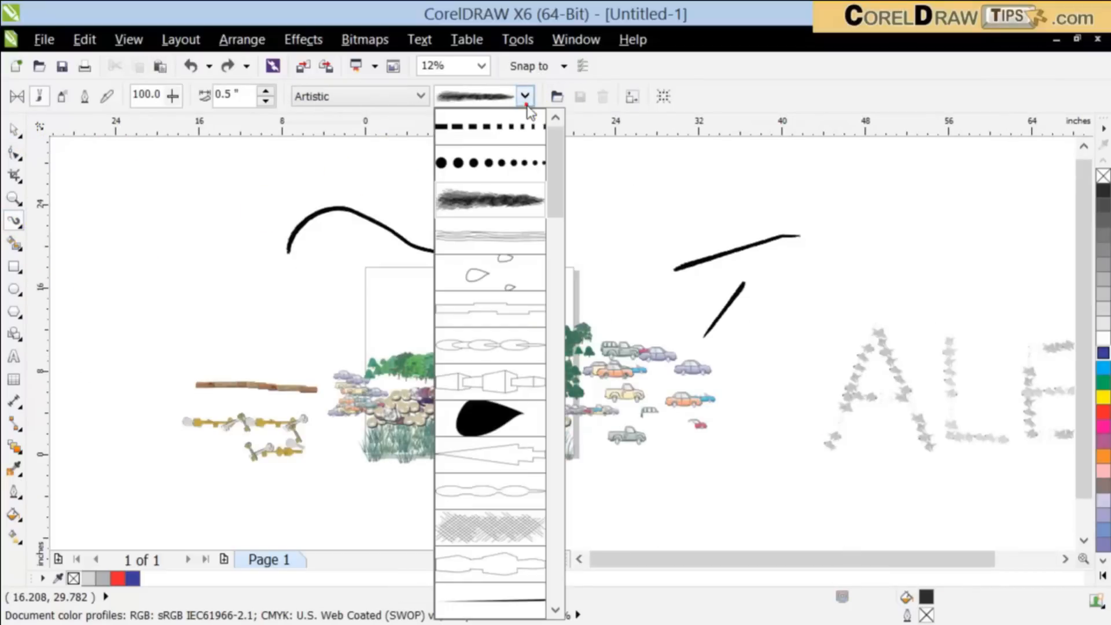
mouse_move(557, 171)
mouse_down()
mouse_move(579, 361)
mouse_move(580, 581)
mouse_up()
click(484, 308)
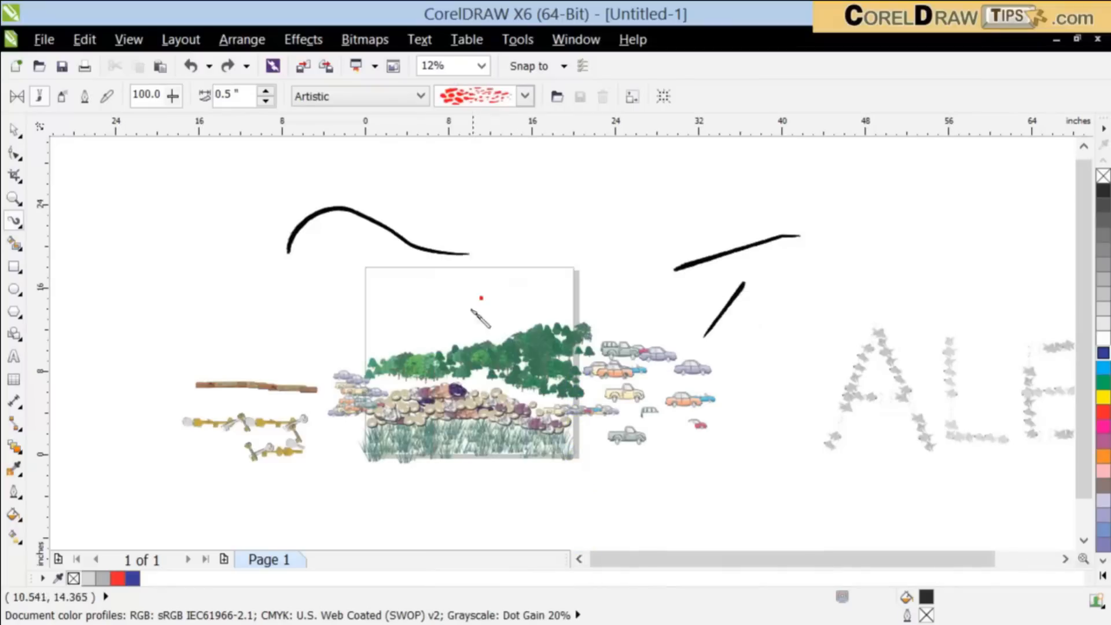
mouse_move(263, 310)
mouse_down()
mouse_move(606, 266)
mouse_move(660, 280)
mouse_up()
drag(354, 250, 393, 353)
scroll(322, 248, up, 2)
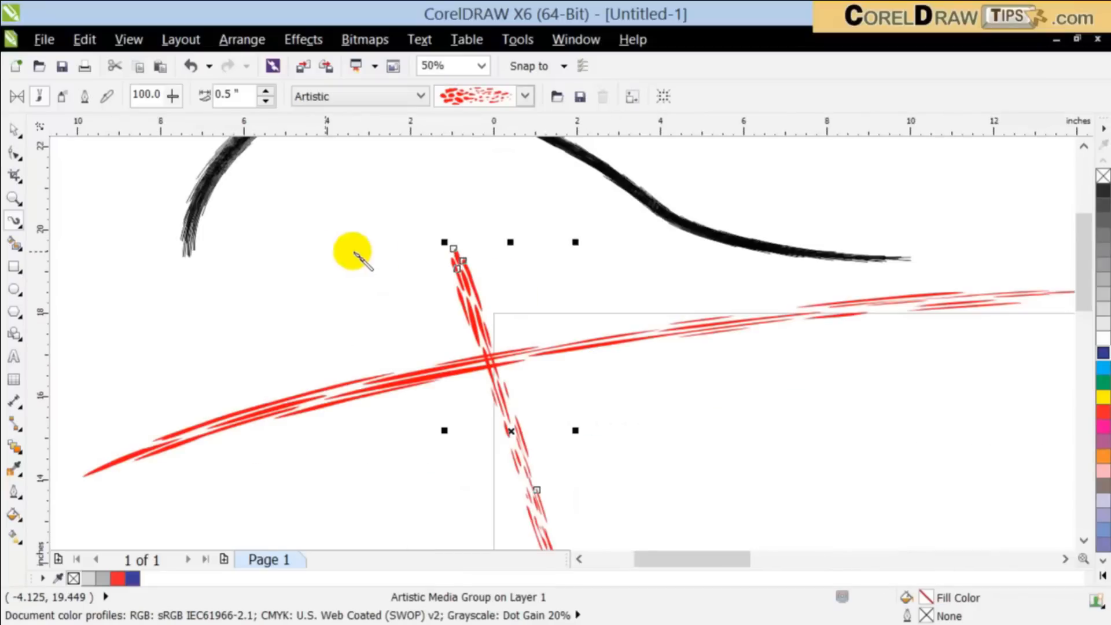
scroll(463, 236, down, 1)
scroll(367, 214, down, 1)
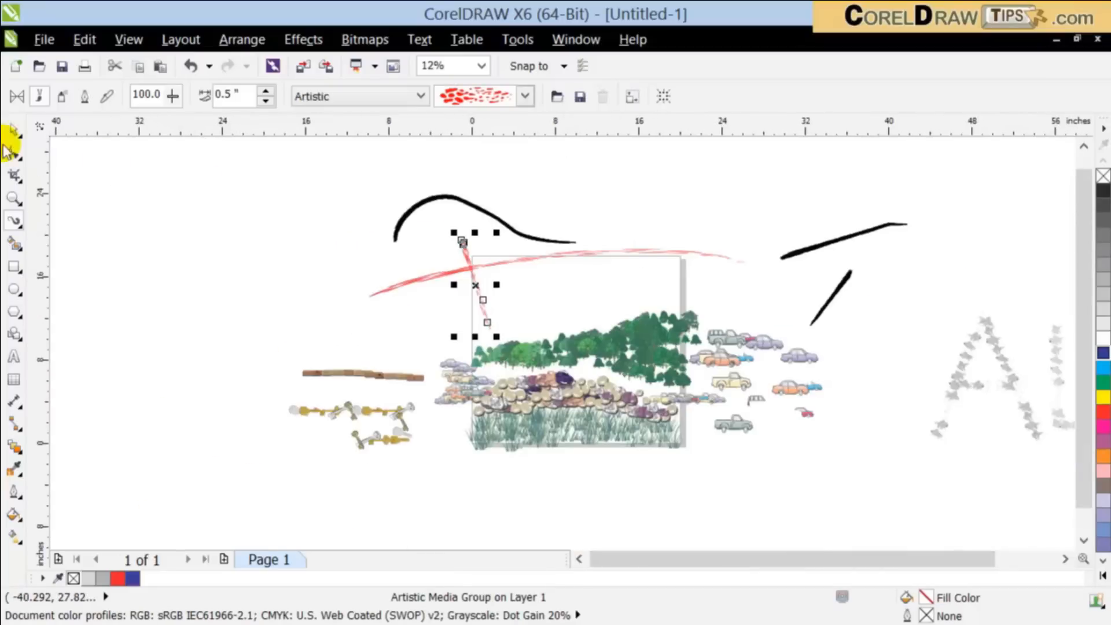
click(16, 130)
click(139, 215)
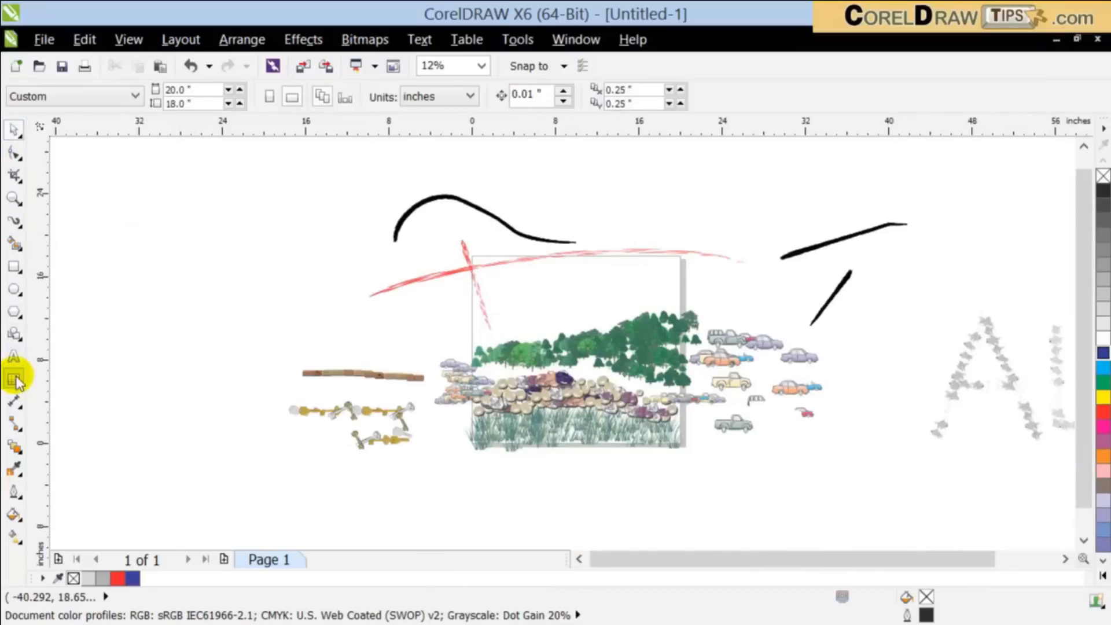
Step: Add a short lowercase first name as Arial artistic text beside the page, enlarge it to about 22.7 by 9.2 inches, and move it higher
click(12, 354)
click(136, 264)
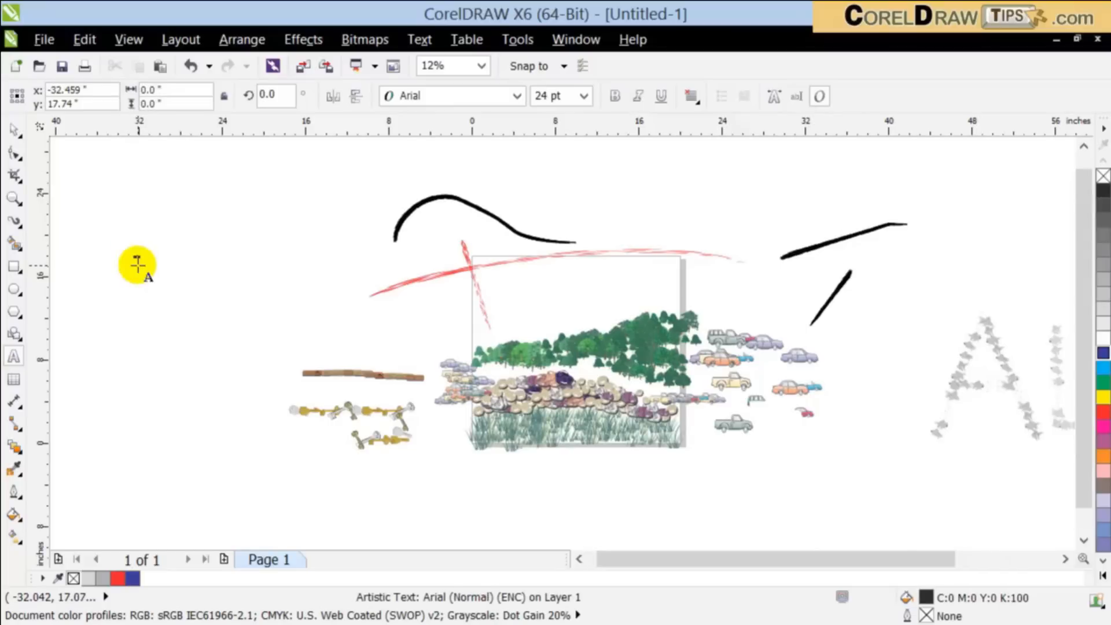
click(15, 132)
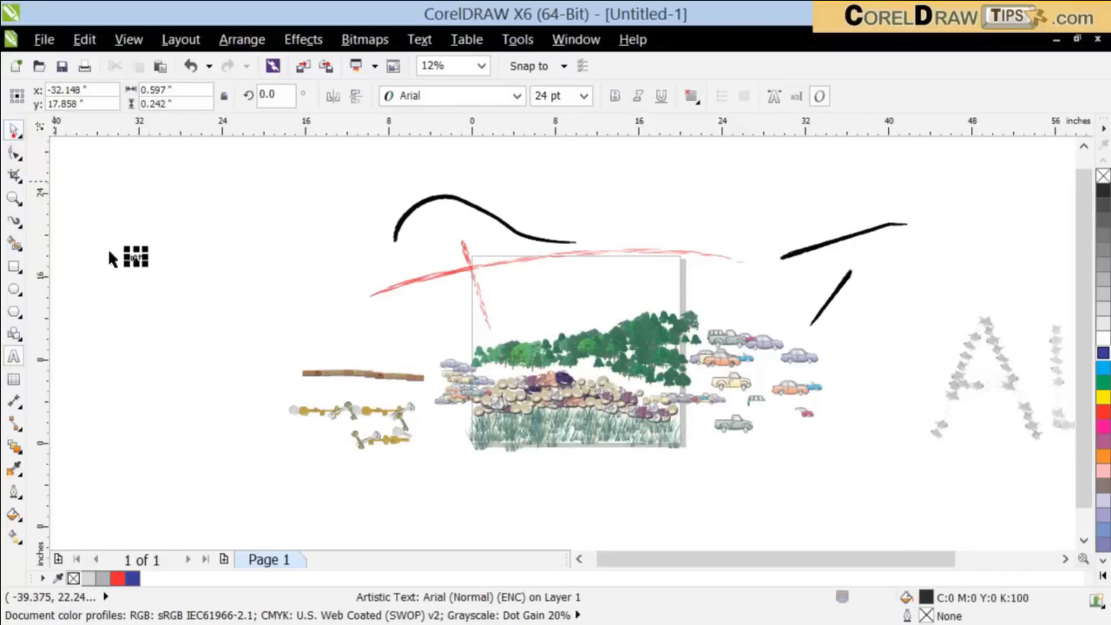
drag(149, 269, 379, 474)
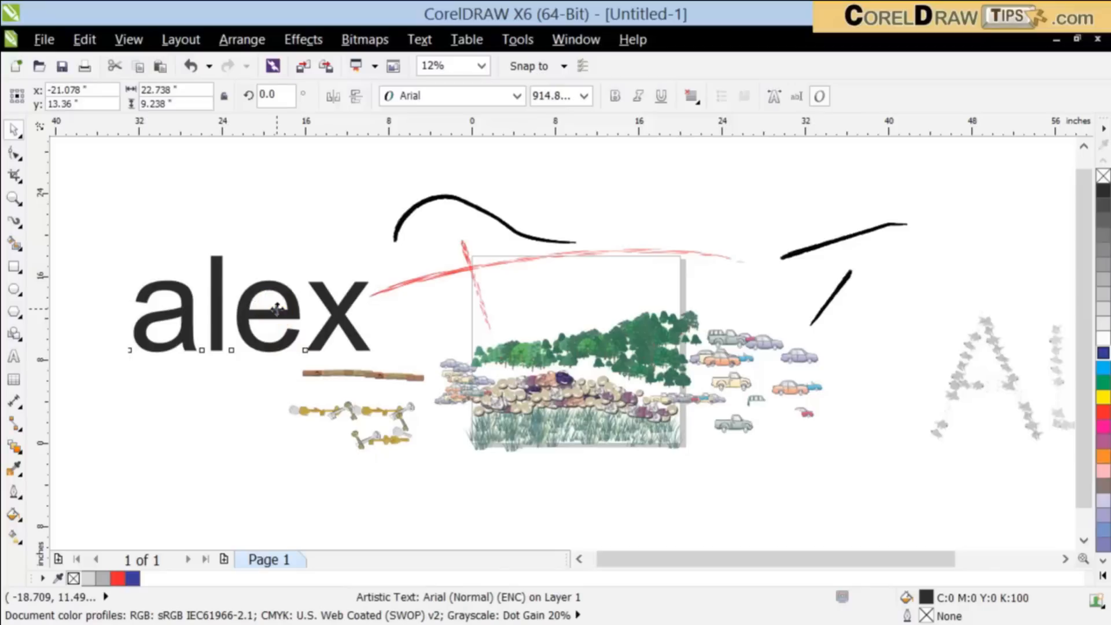
drag(277, 308, 251, 242)
click(190, 68)
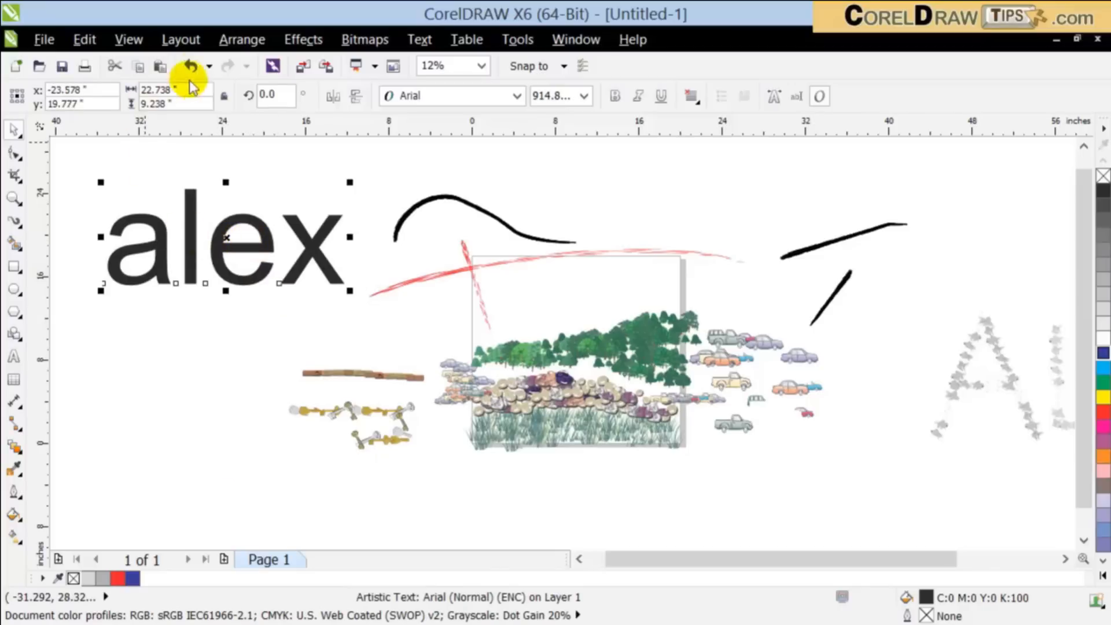
Step: Convert the large text to curves, give it a black hairline outline, and remove its fill
click(230, 40)
click(252, 395)
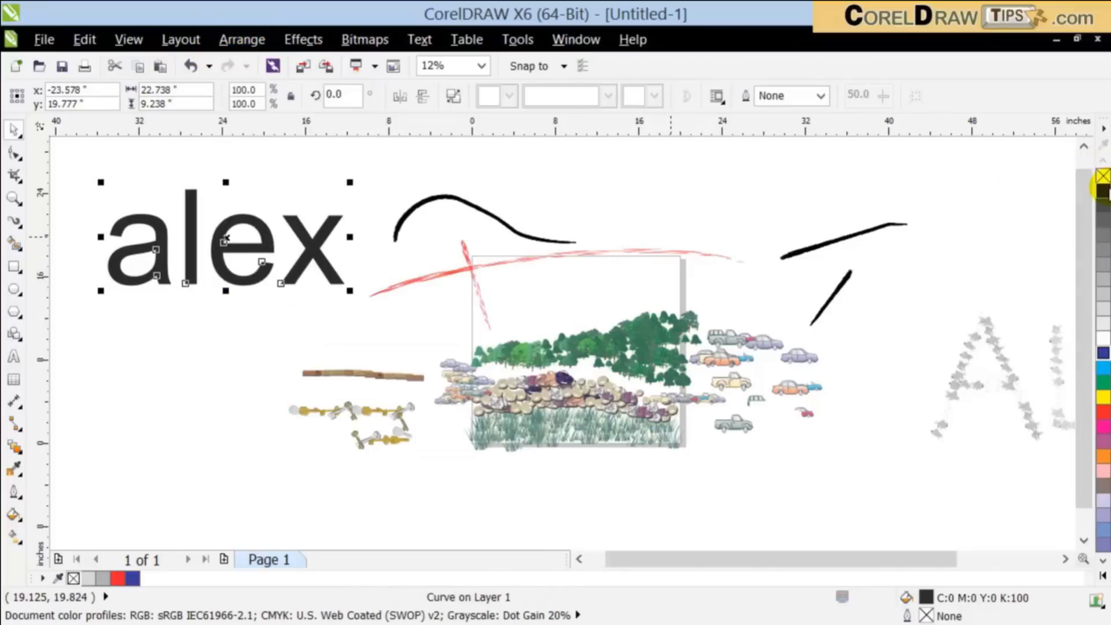
right_click(1102, 188)
click(1103, 176)
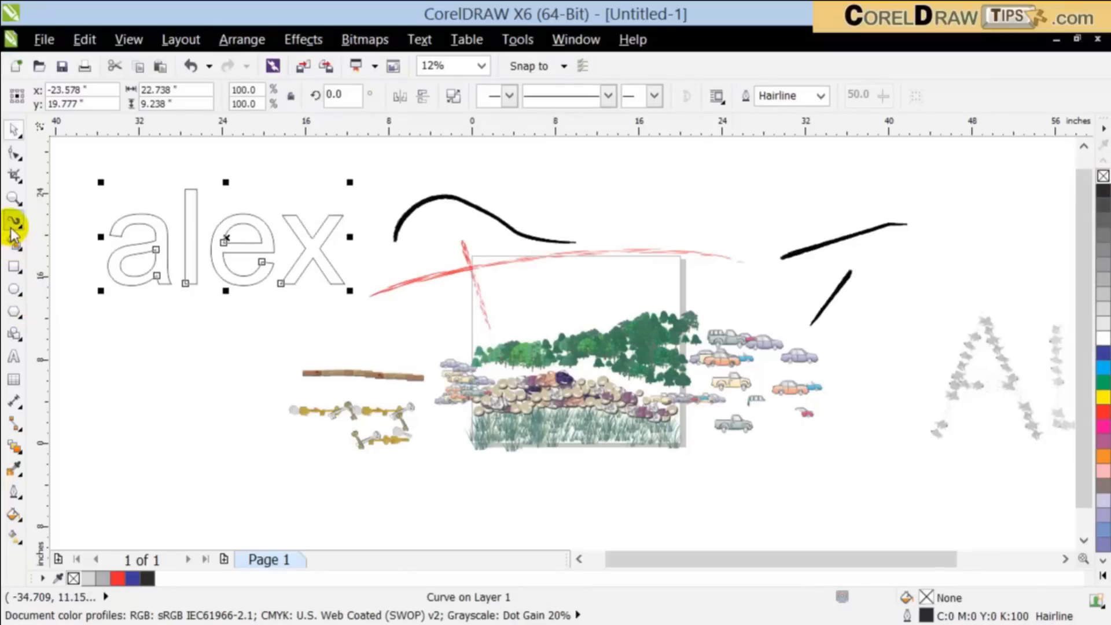
Step: Try the tapering dotted brush and the outlined droplet brush from the Artistic category on the outlined letters
click(13, 227)
click(322, 102)
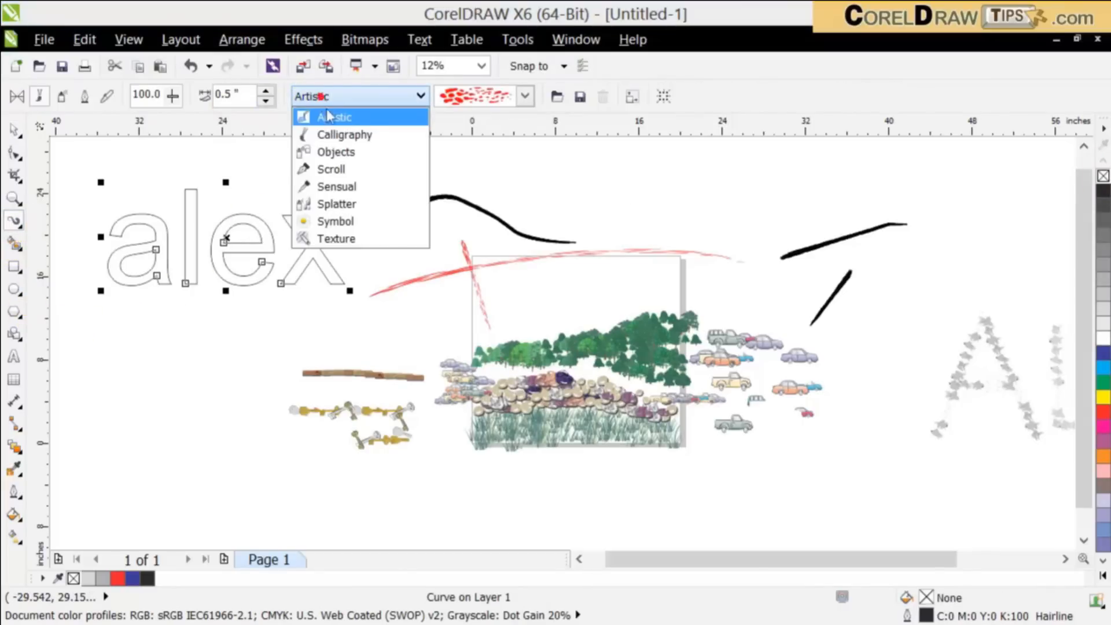
click(365, 115)
click(524, 99)
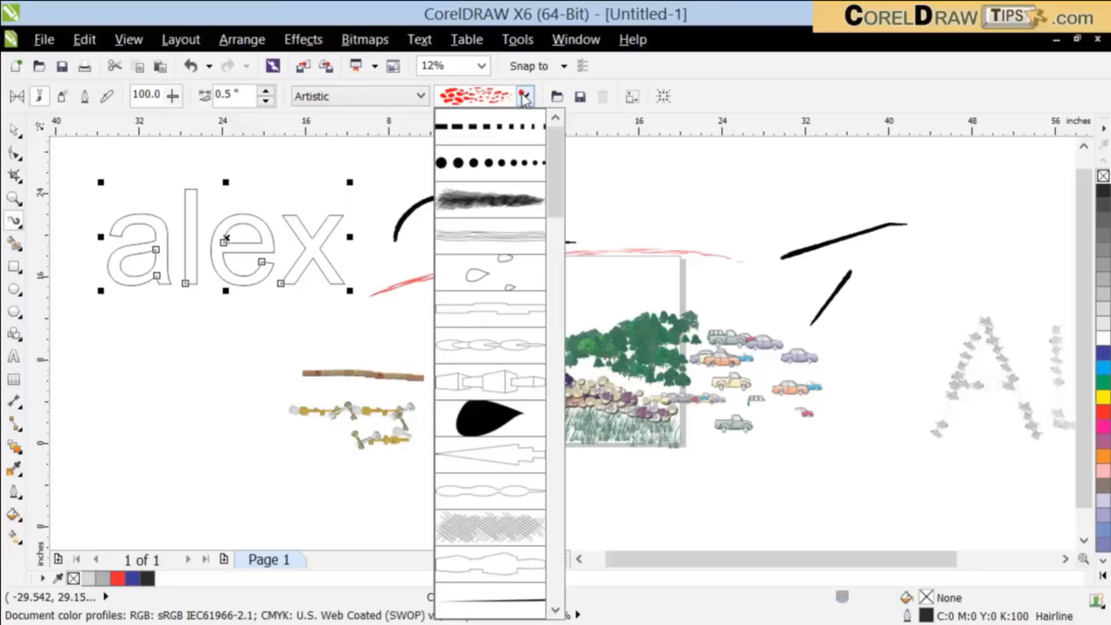
click(504, 166)
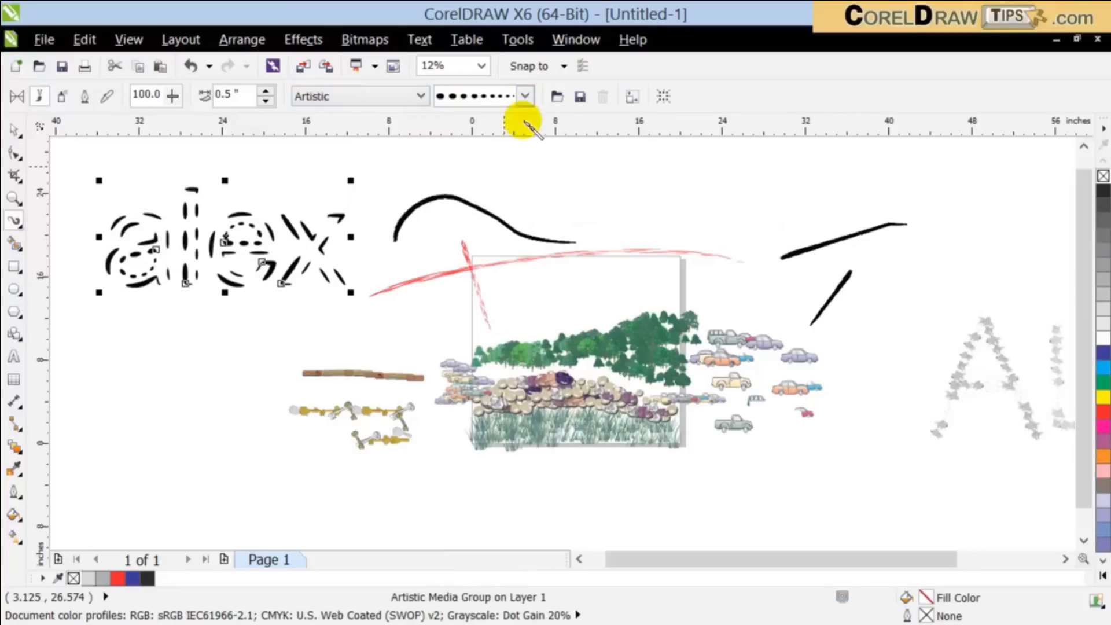
click(524, 96)
click(496, 257)
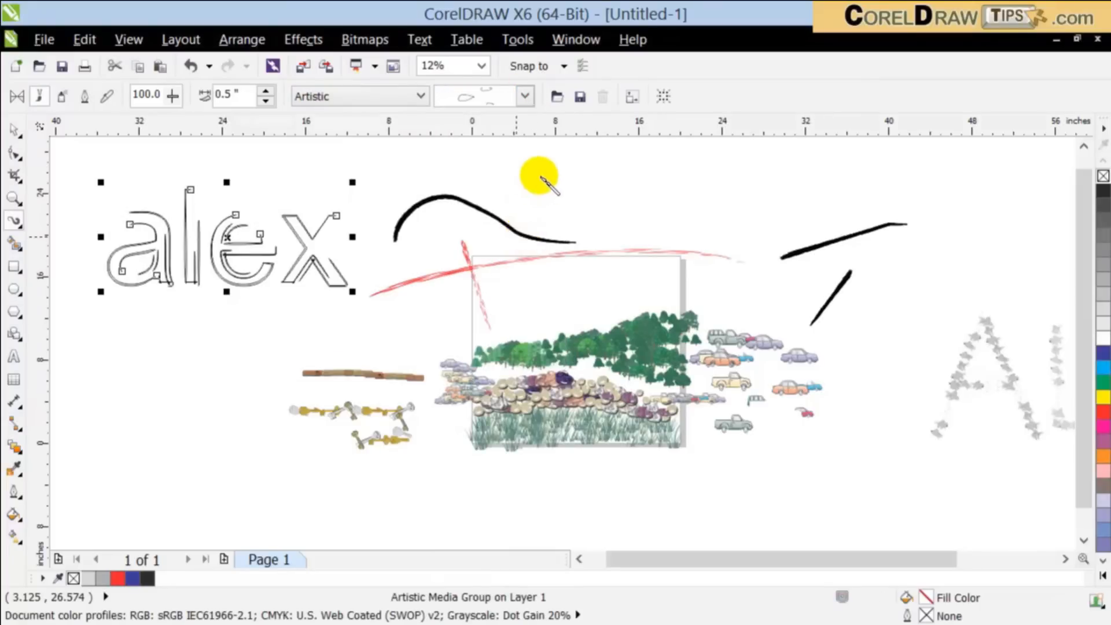
scroll(85, 184, up, 2)
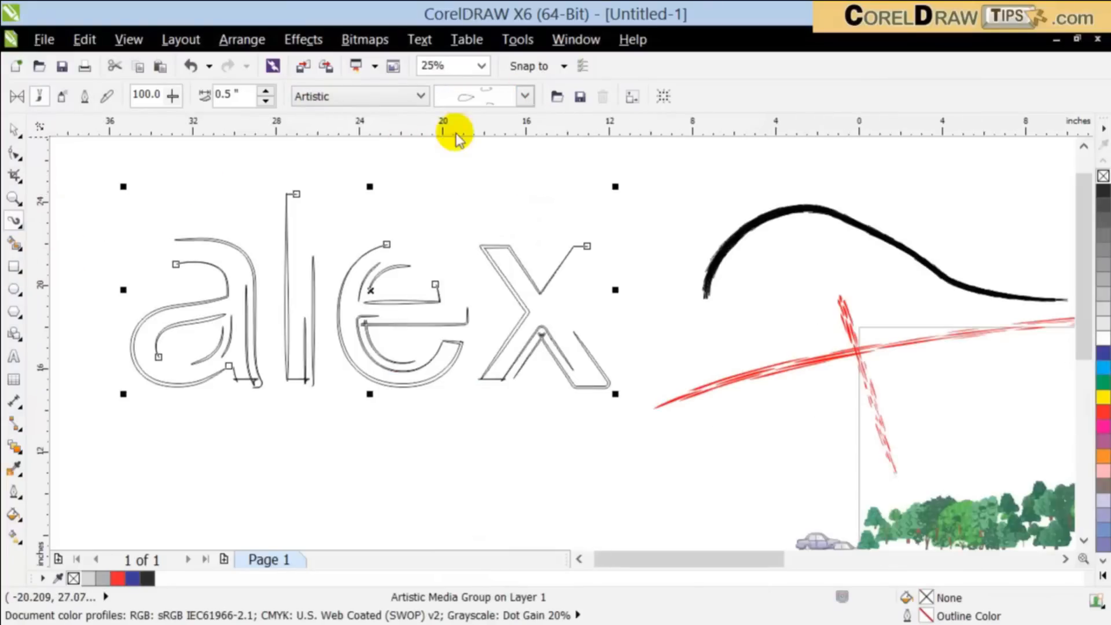
Step: Try the scattered-dots Artistic brush and the double-row dotted Artistic brush on the outlined letters
click(525, 96)
click(550, 274)
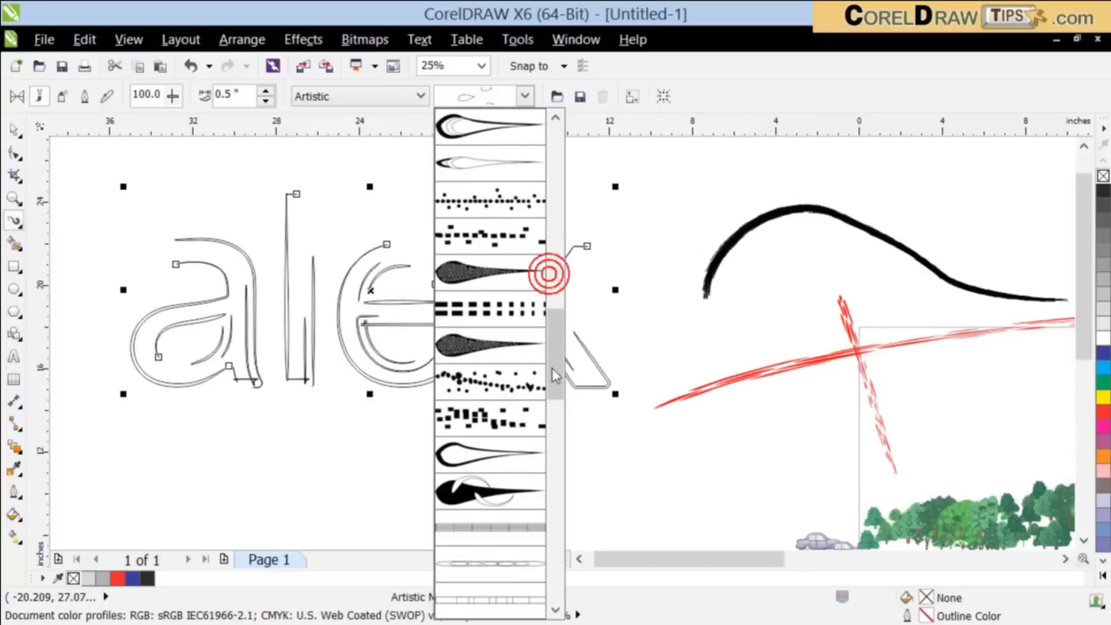
click(506, 379)
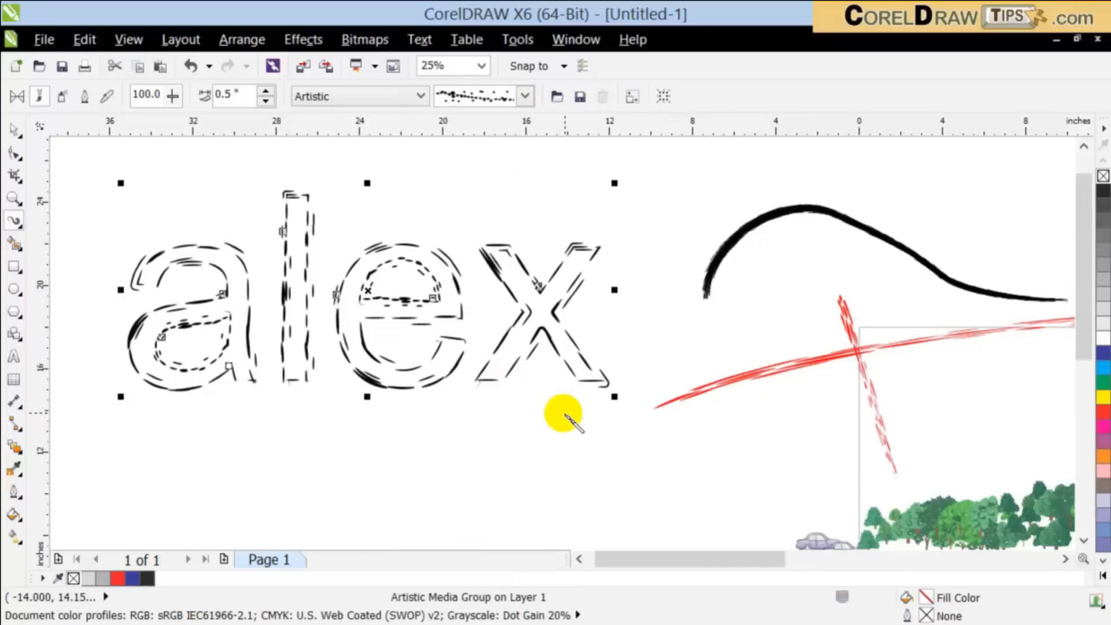
click(524, 96)
mouse_move(557, 332)
mouse_down()
mouse_move(561, 322)
mouse_move(561, 493)
mouse_up()
click(504, 363)
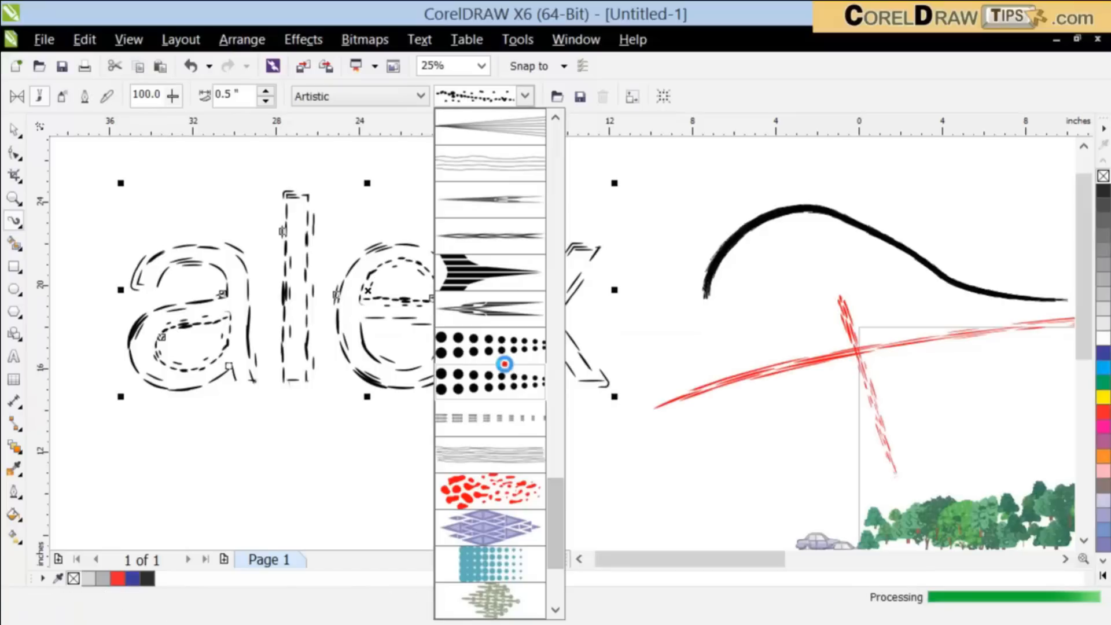
Step: Try the teal halftone Artistic brush on the letters, recolour it magenta, and inspect the lettering
click(526, 97)
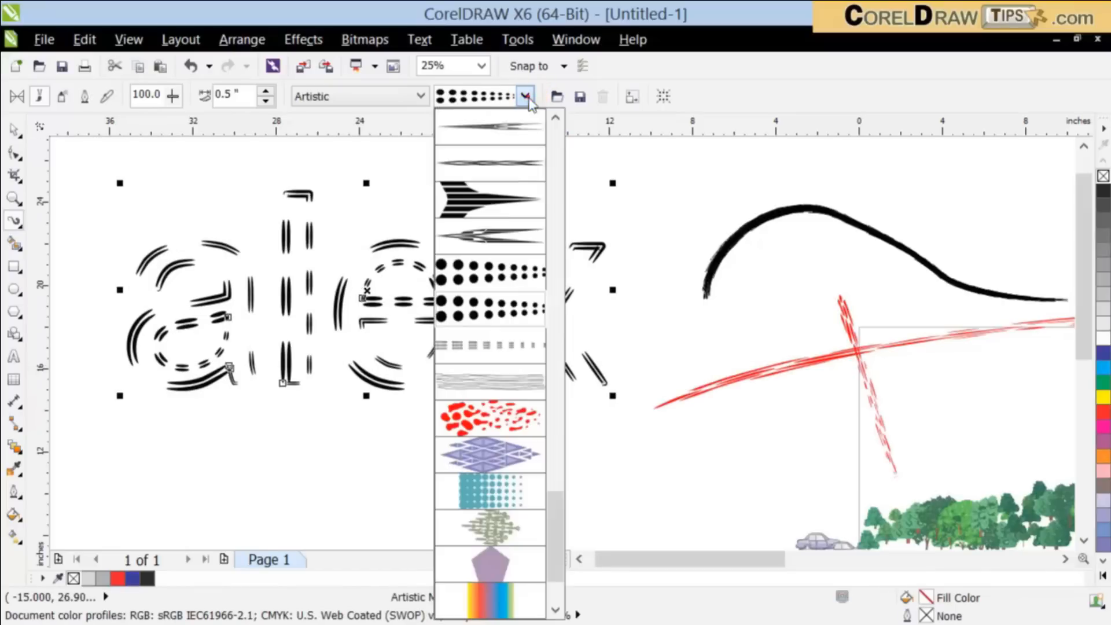
click(533, 492)
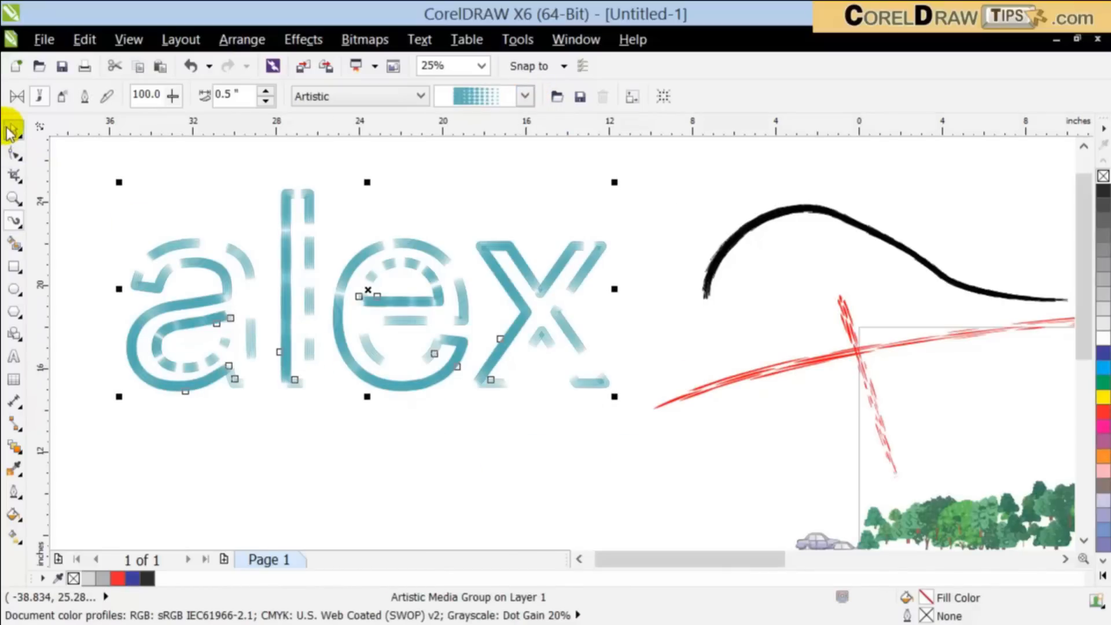
click(1102, 339)
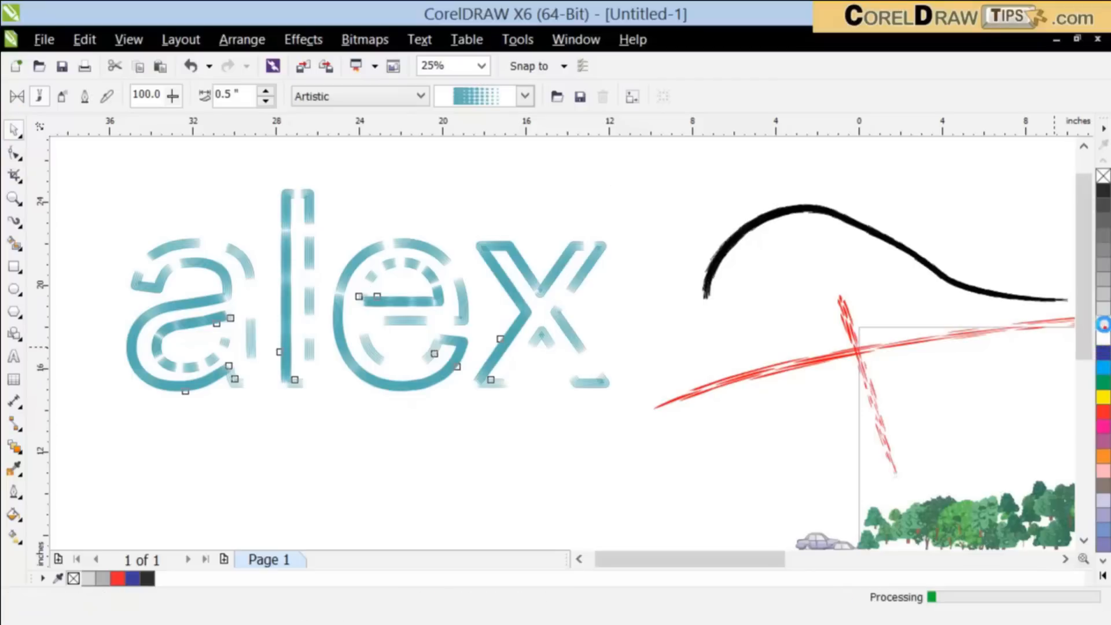
click(1103, 413)
click(1102, 428)
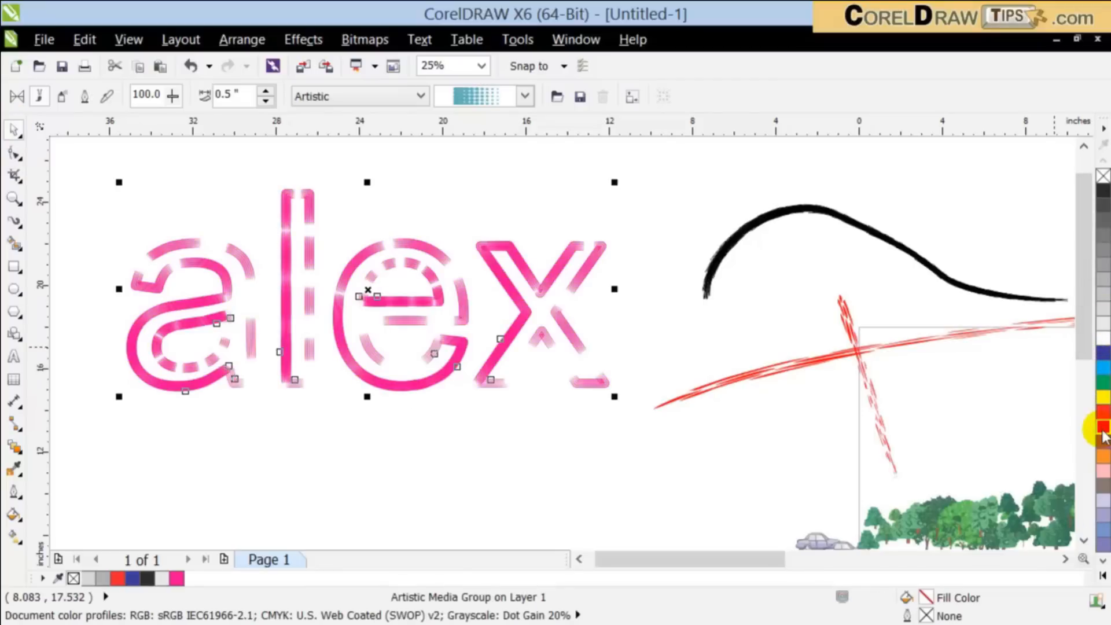
click(553, 493)
scroll(464, 446, down, 1)
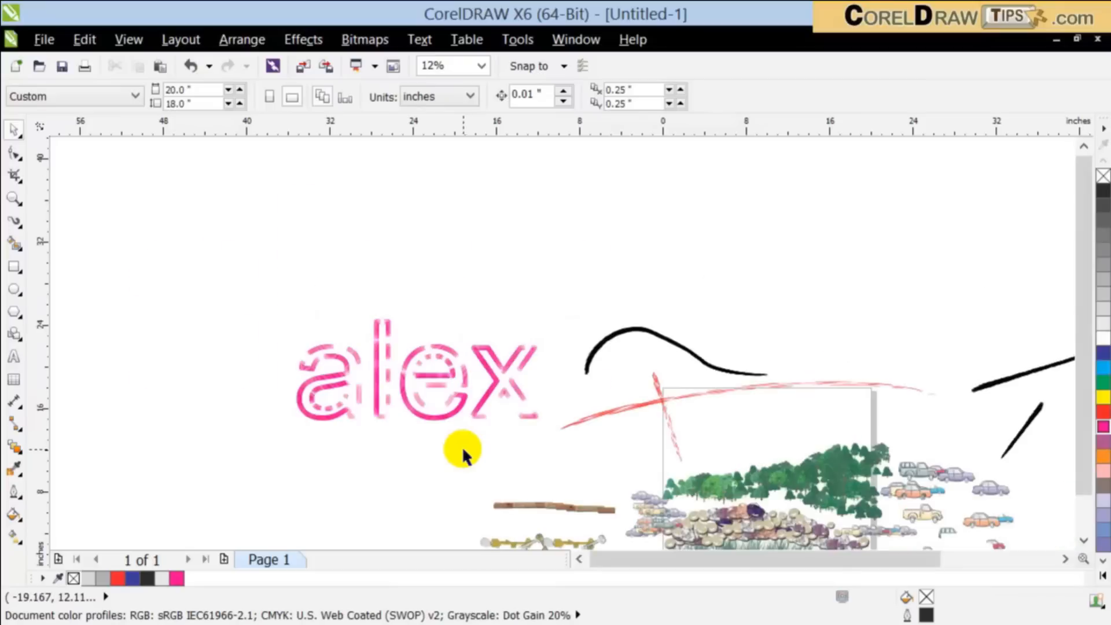
scroll(392, 397, up, 1)
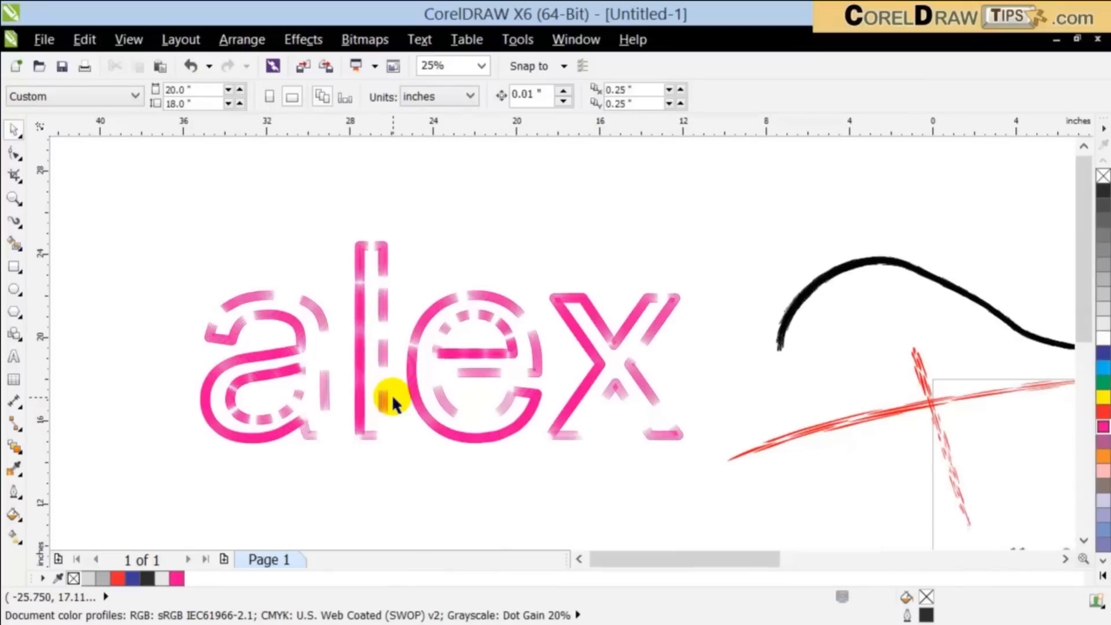
Step: Undo the magenta recolouring of the lettering and try clearing its transformations
click(392, 403)
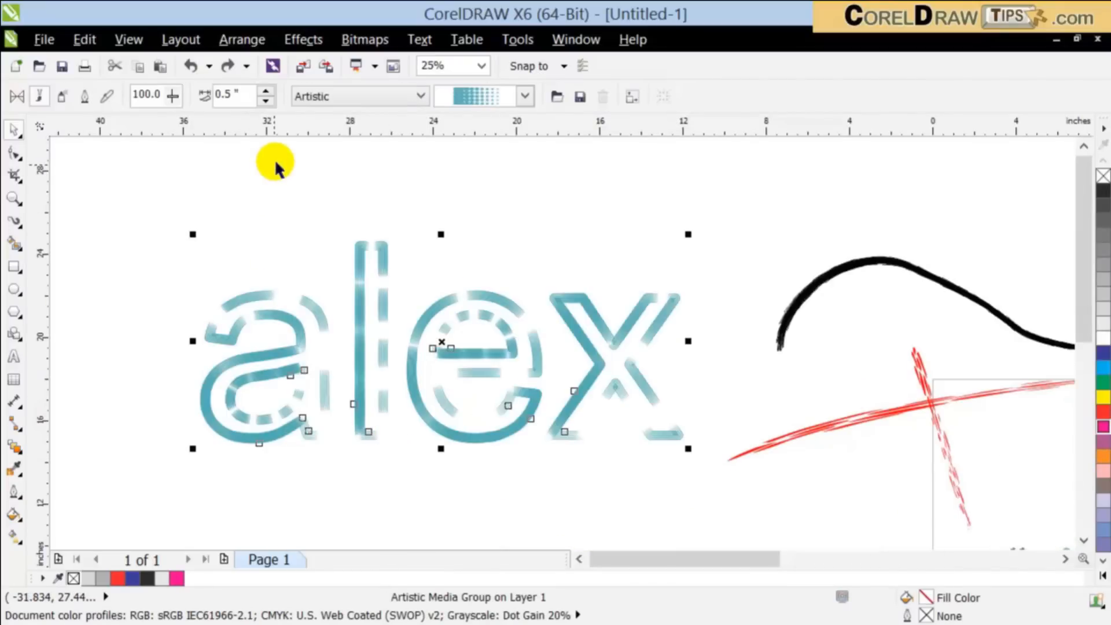
click(246, 40)
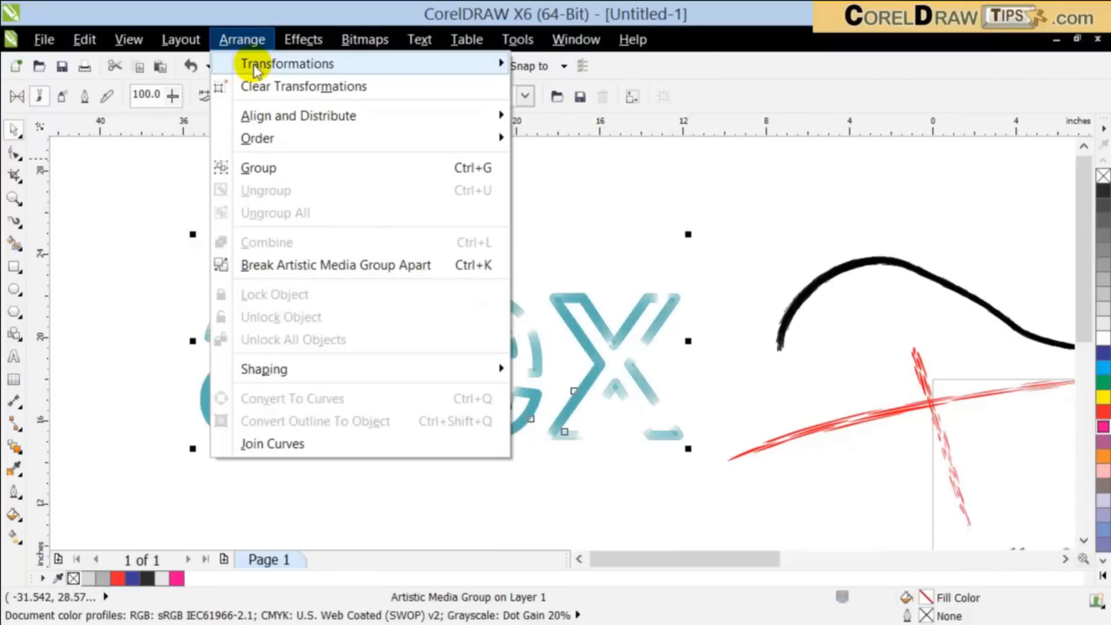
click(249, 85)
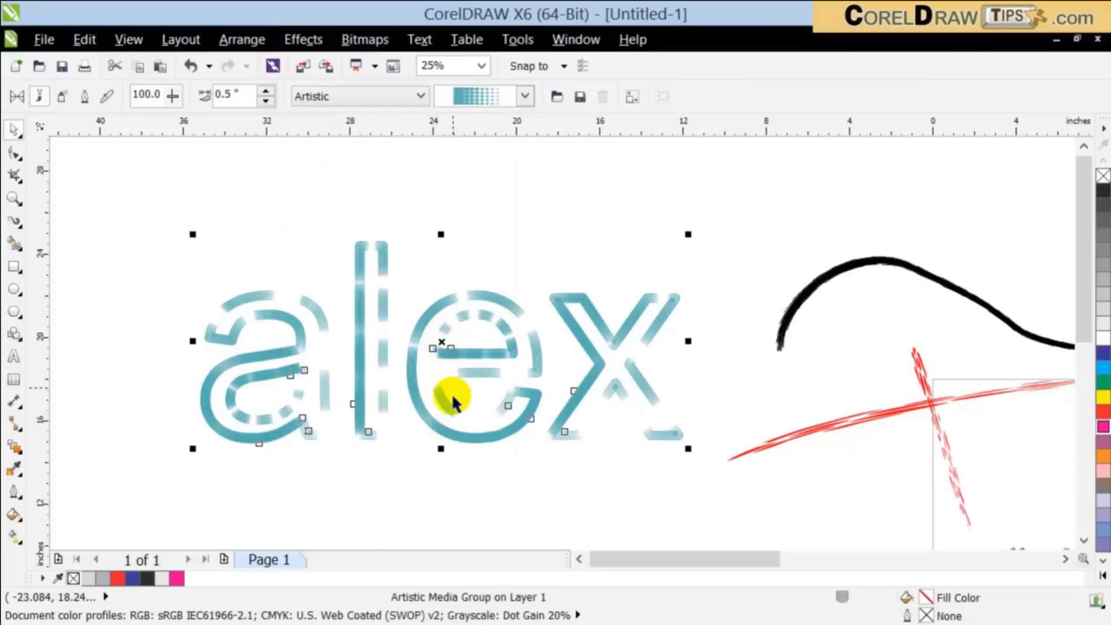
Step: Undo the brush effects on the lettering to return to the unfilled curves with a black hairline outline
key(ctrl+z)
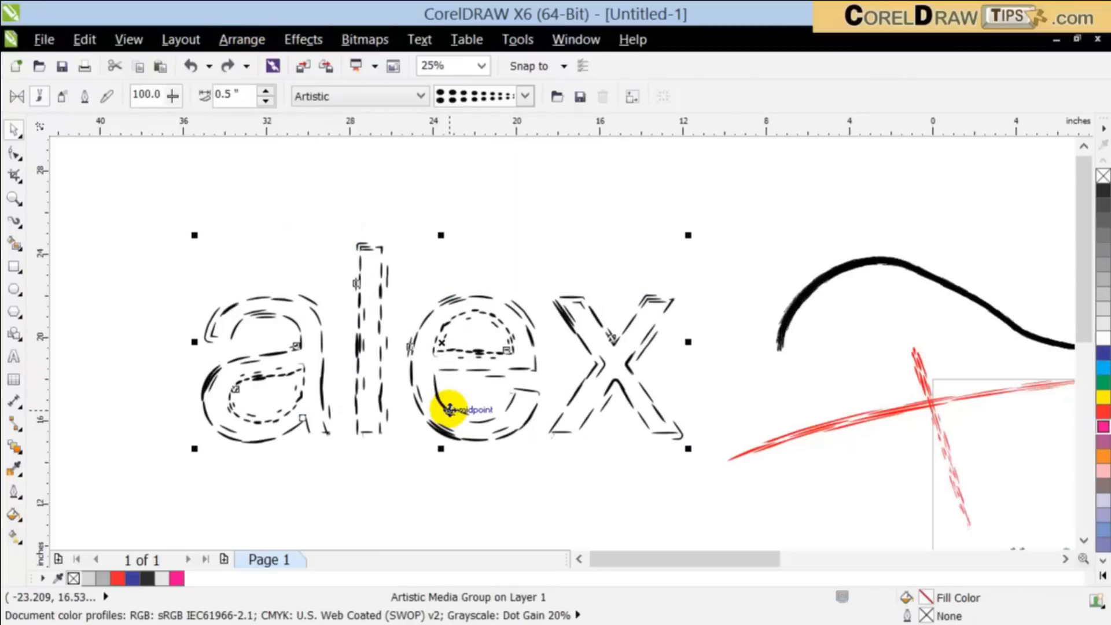
key(ctrl+z)
key(ctrl+z)
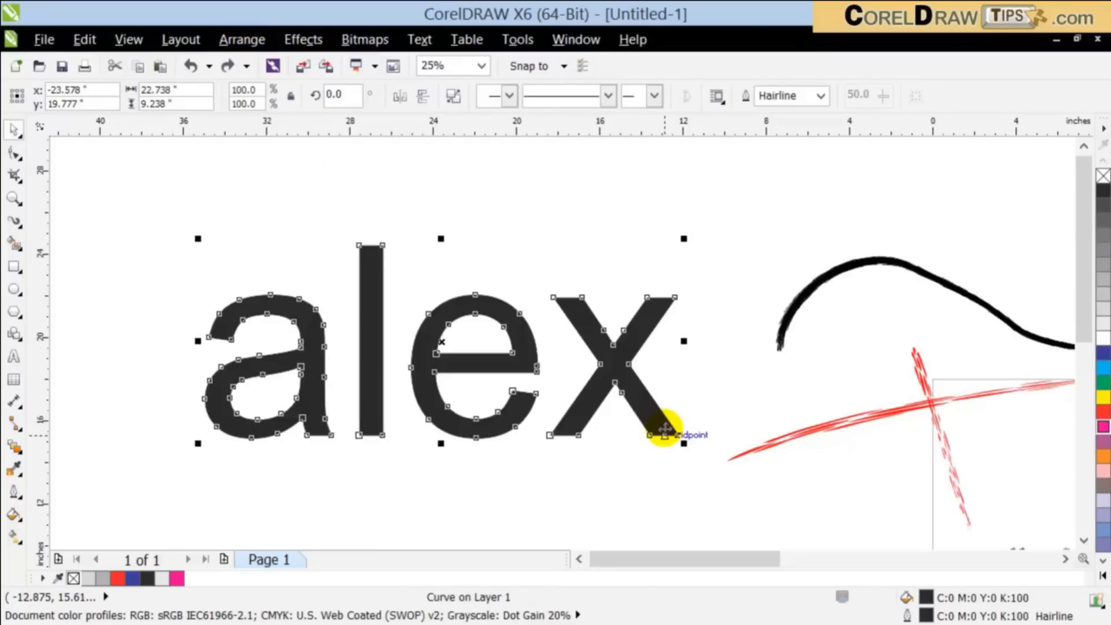
click(227, 67)
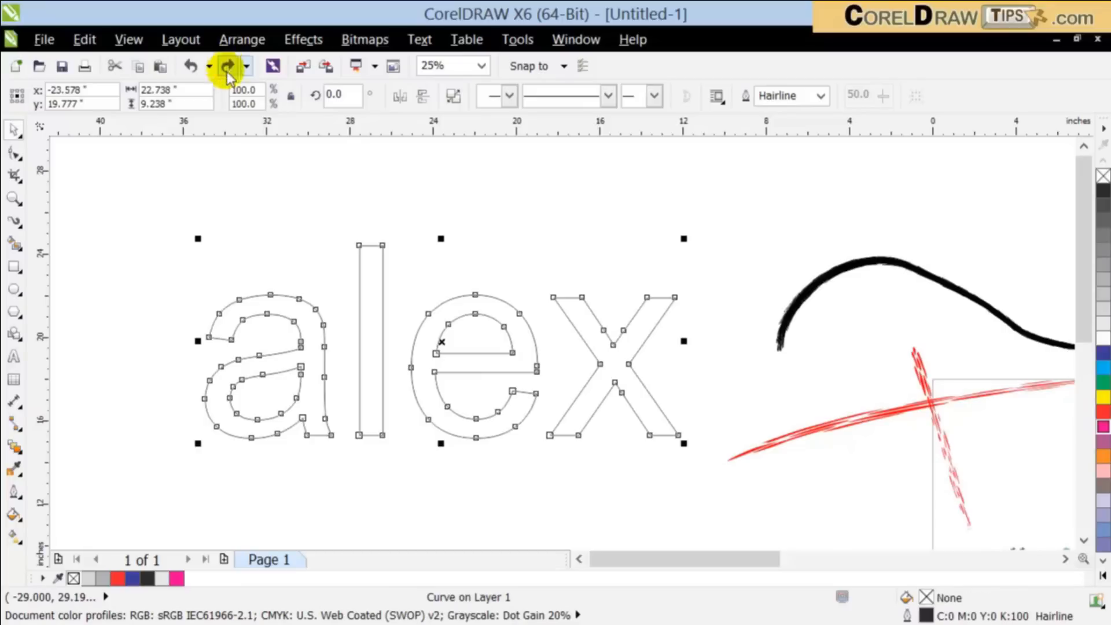
click(277, 199)
click(299, 315)
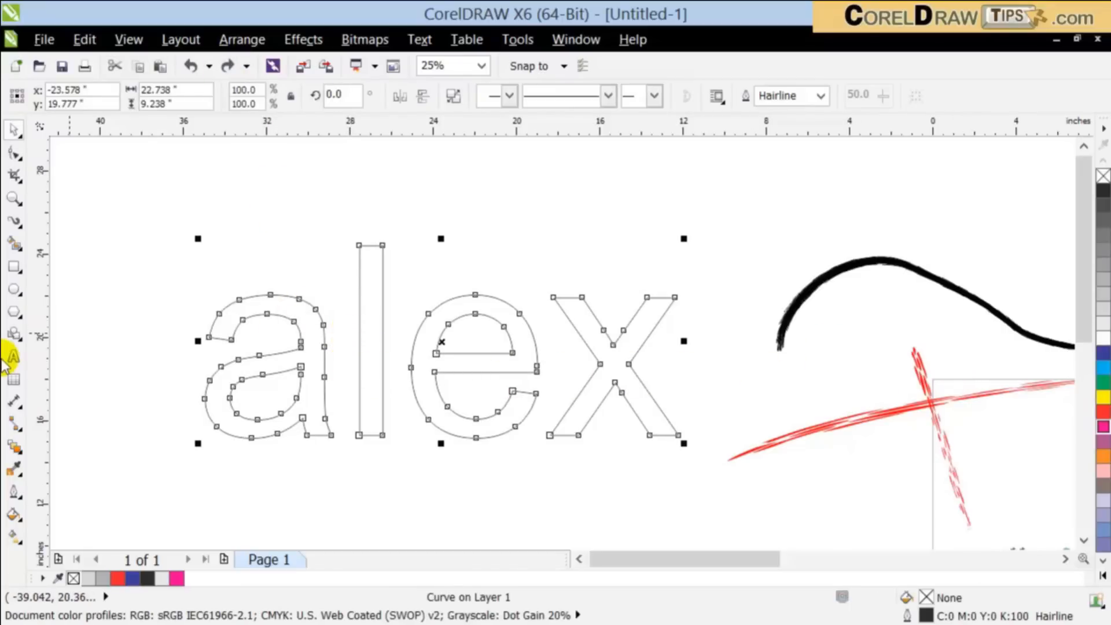
Step: Apply the rough black hatched brush from the Artistic category to the outlined letters with the Artistic Media tool
click(16, 221)
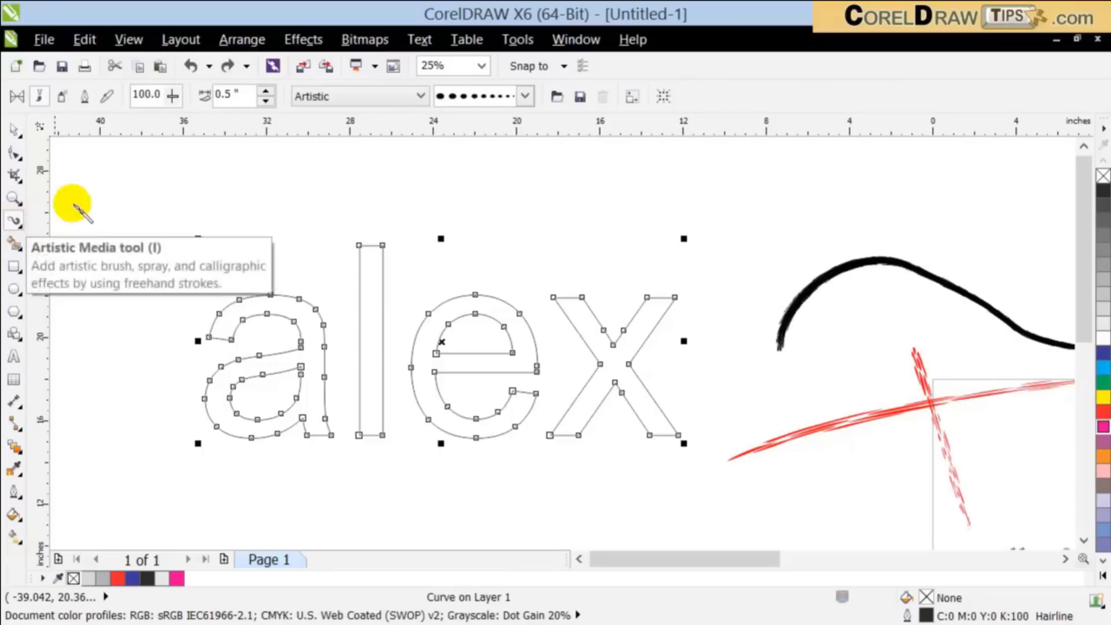
click(513, 98)
click(506, 201)
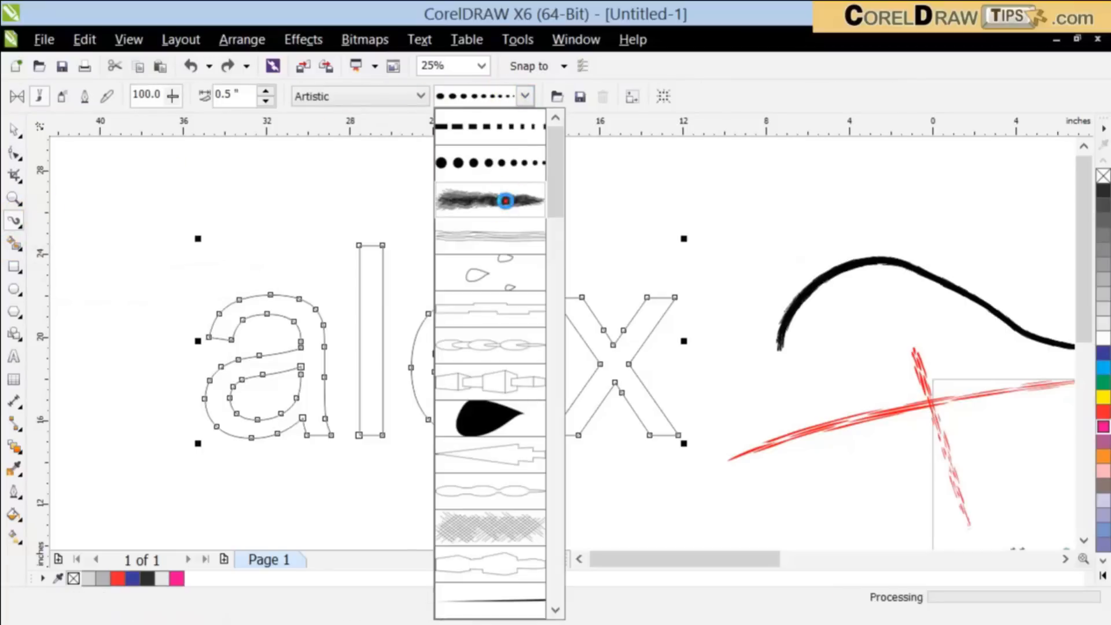
Step: Browse the Splatter category, and apply the ragged black brush from the Texture category to the lettering
click(382, 98)
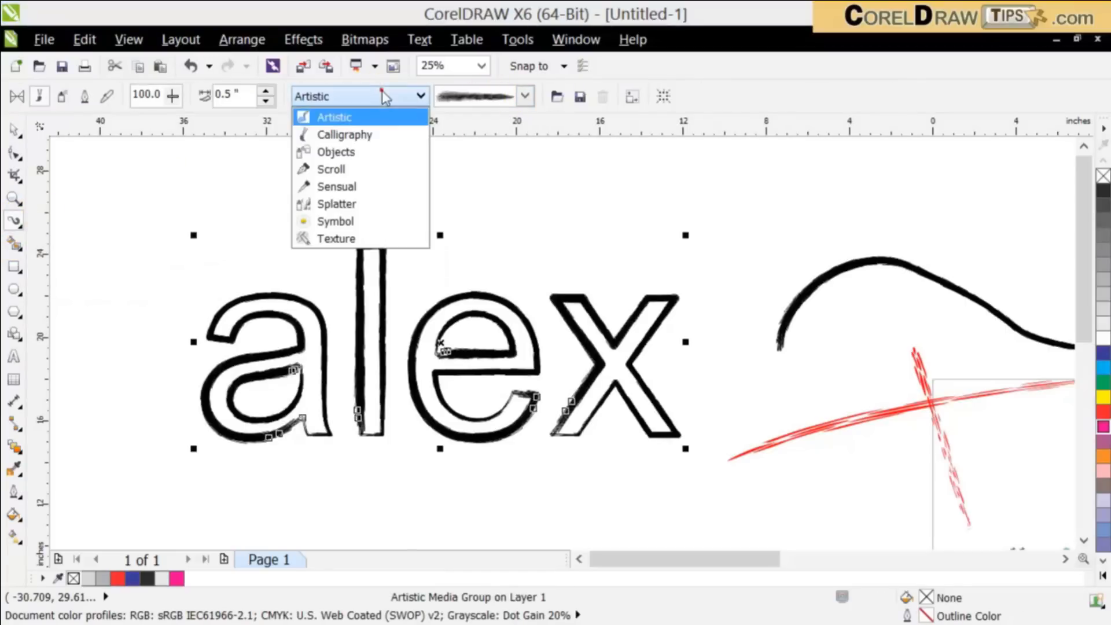
click(330, 206)
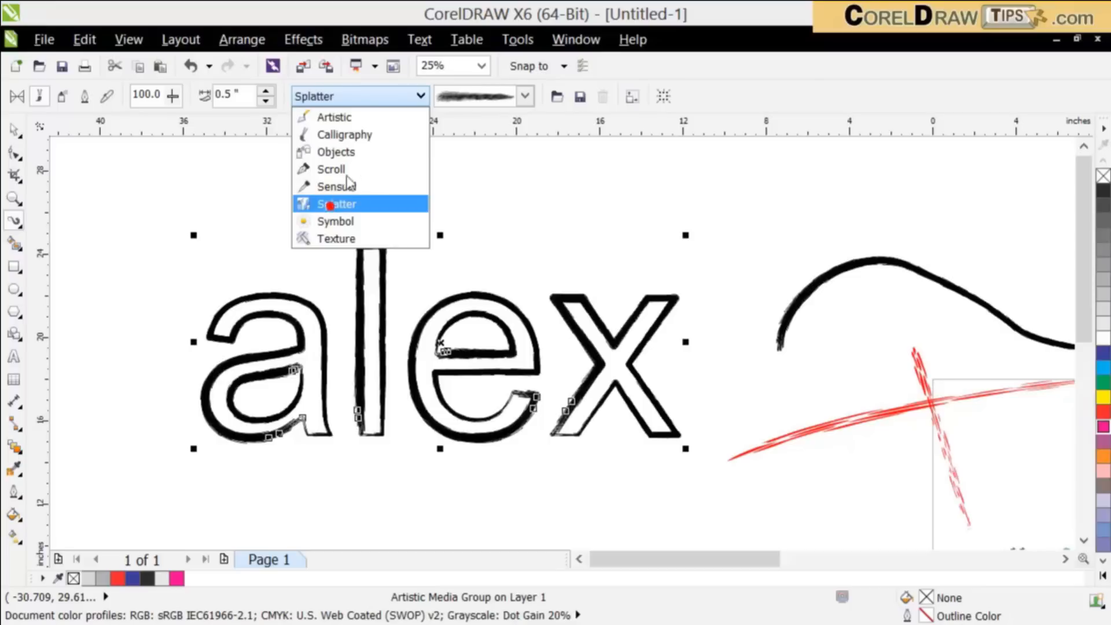
click(511, 103)
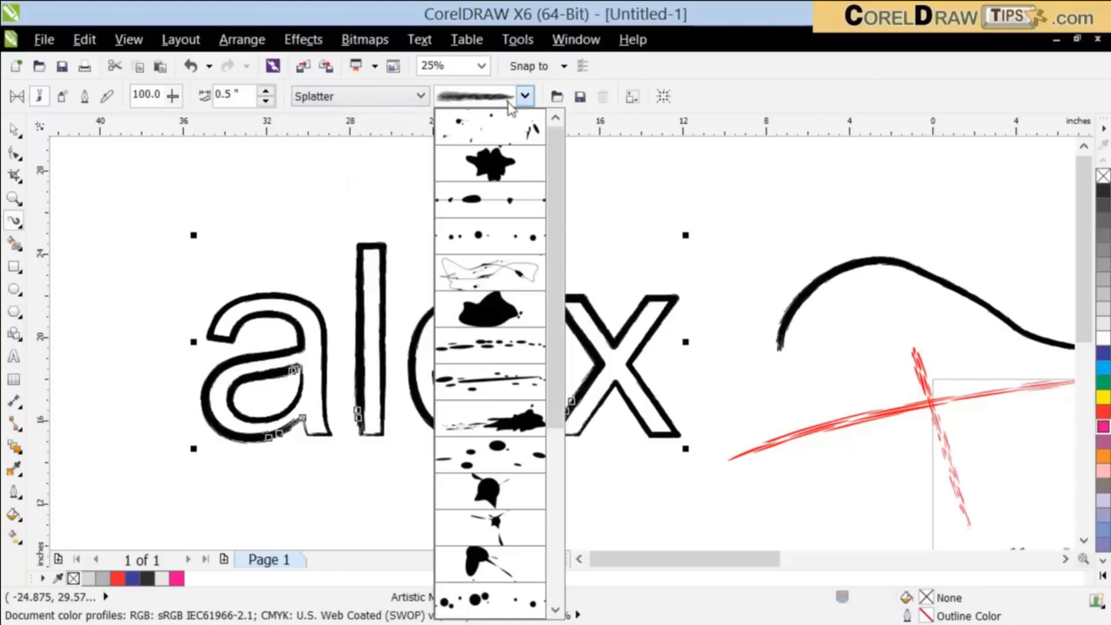
click(339, 97)
click(339, 98)
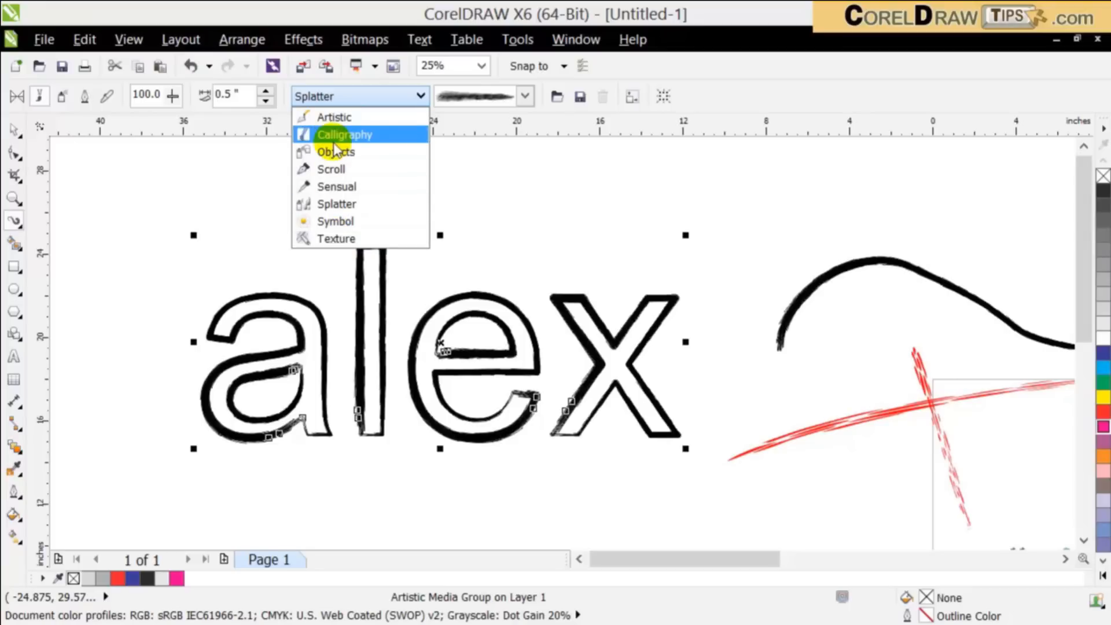
click(421, 315)
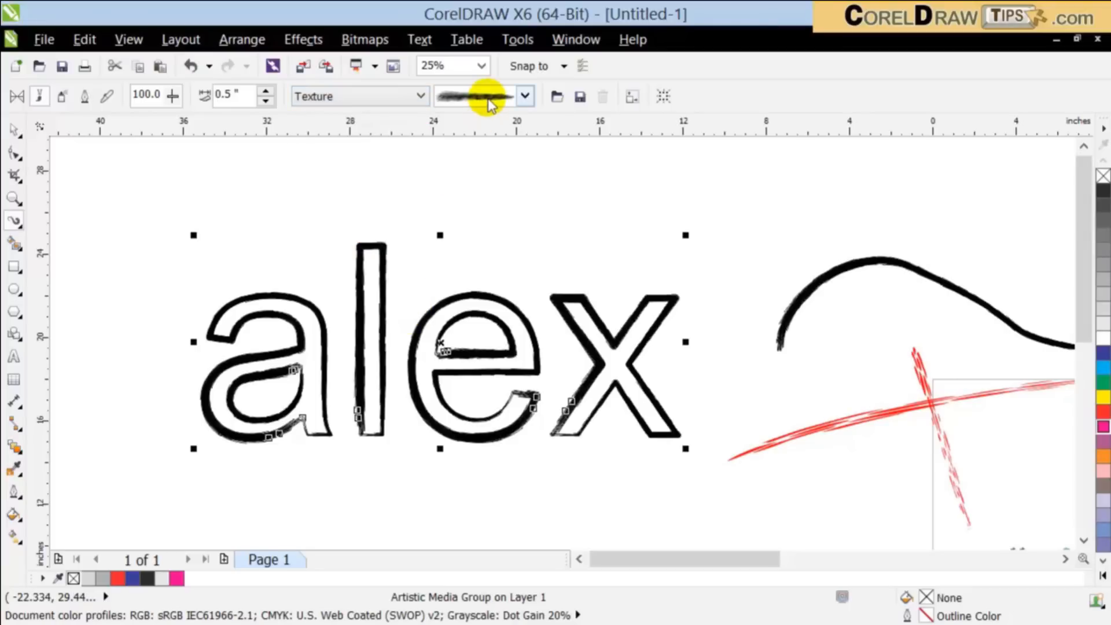
click(483, 97)
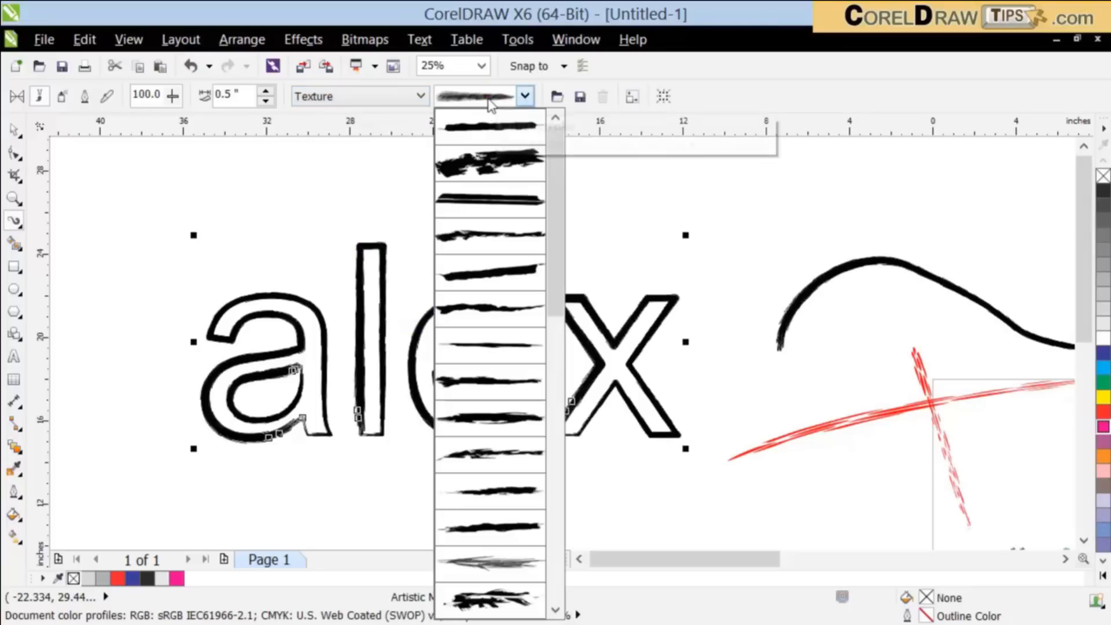
click(485, 169)
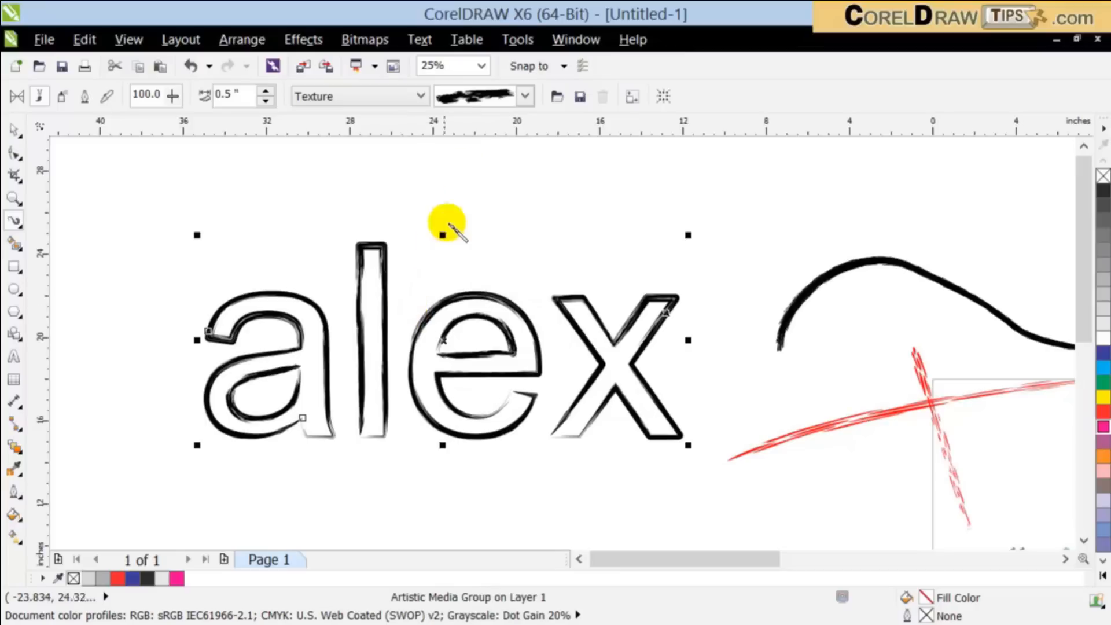
Step: Recolour the textured brush outline of the lettering blue (C:100 M:20 Y:0 K:0) and deselect it
click(14, 132)
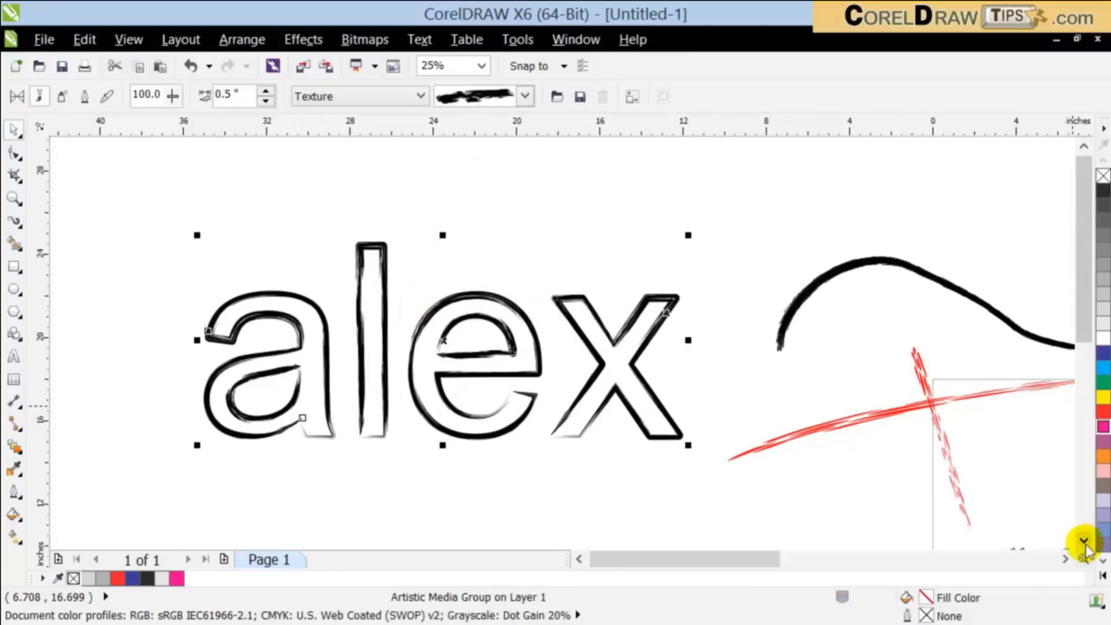
click(1102, 561)
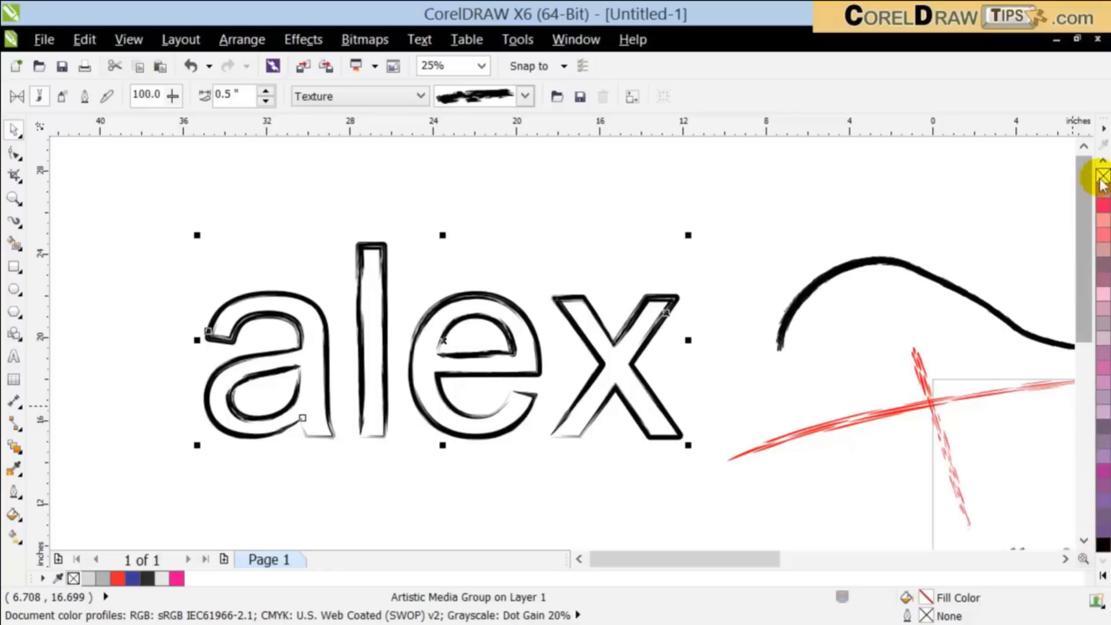
click(1102, 160)
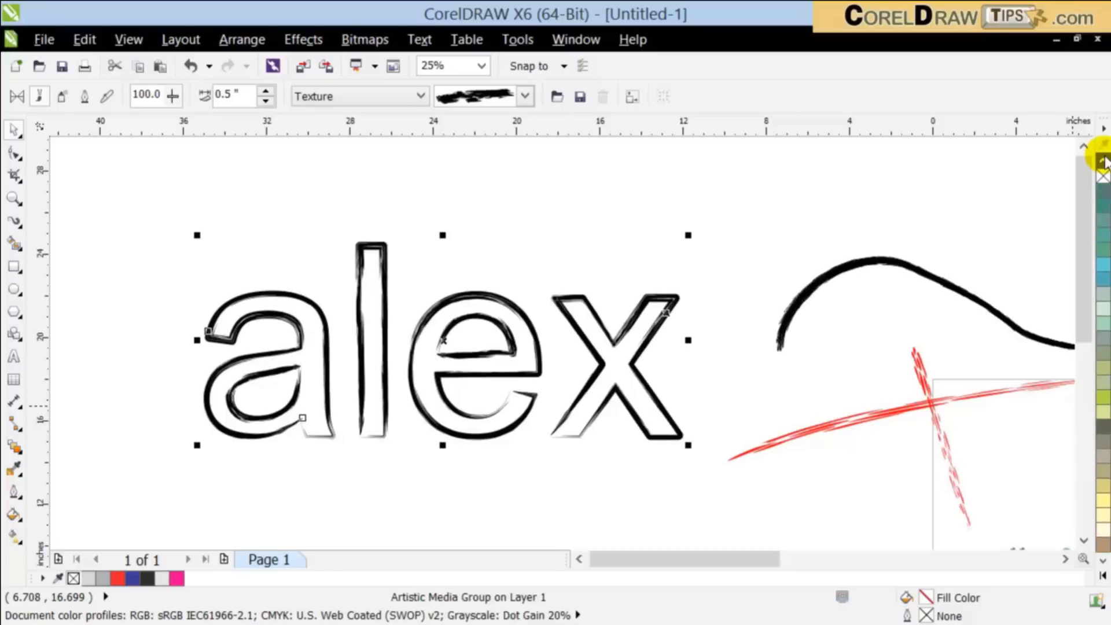
click(1103, 325)
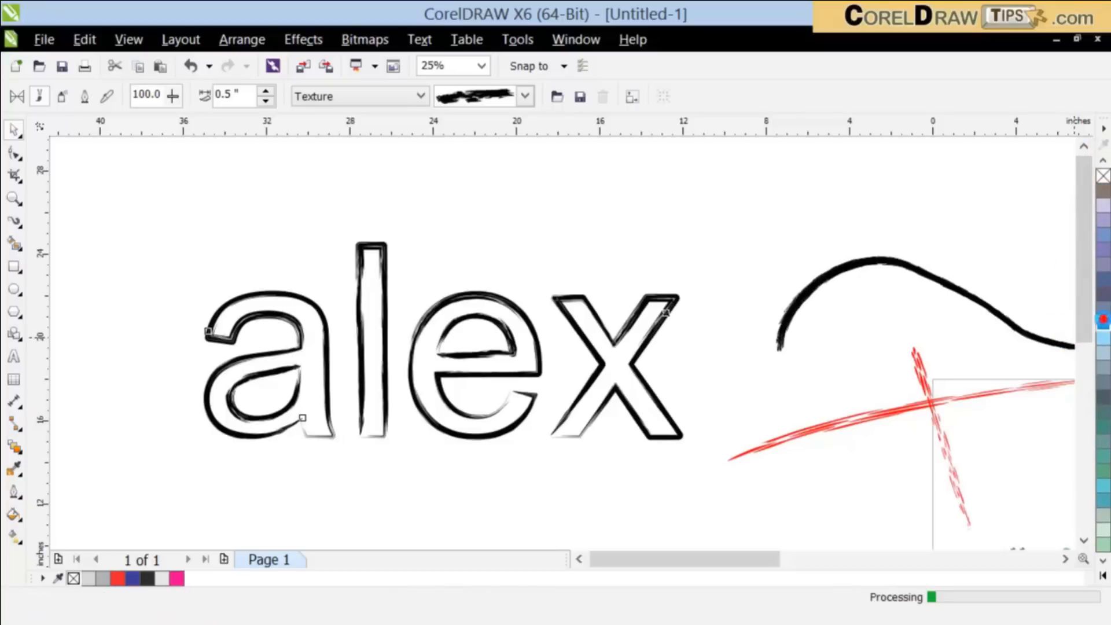
click(439, 190)
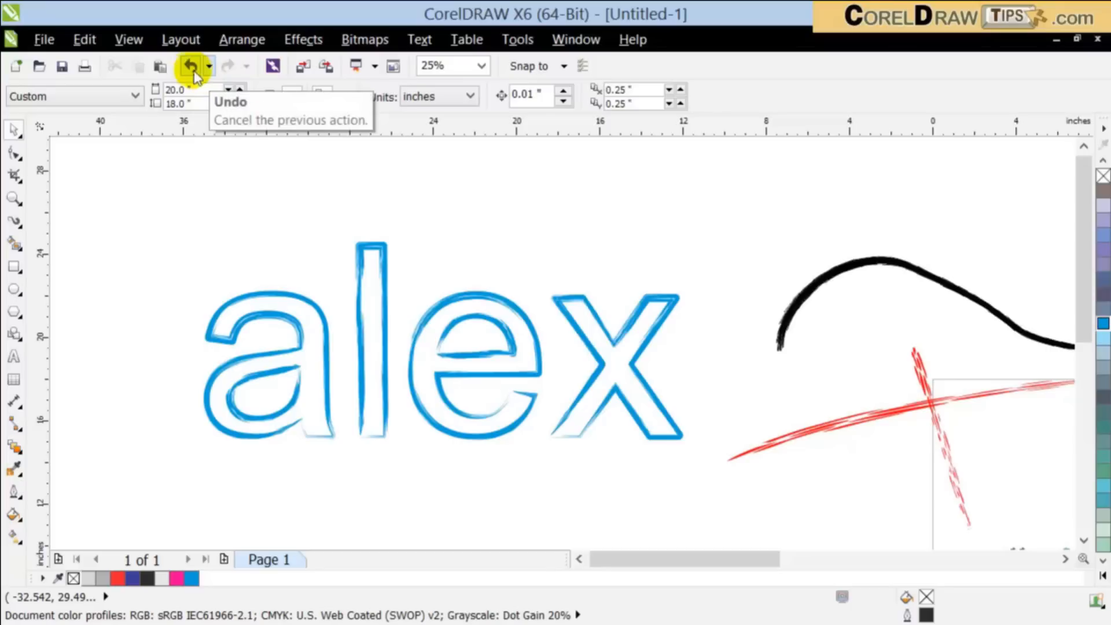
Step: Paste the copied letter curves over the brush outline, fill them light blue (C:40 M:0 Y:0 K:0), and remove their outline
click(156, 70)
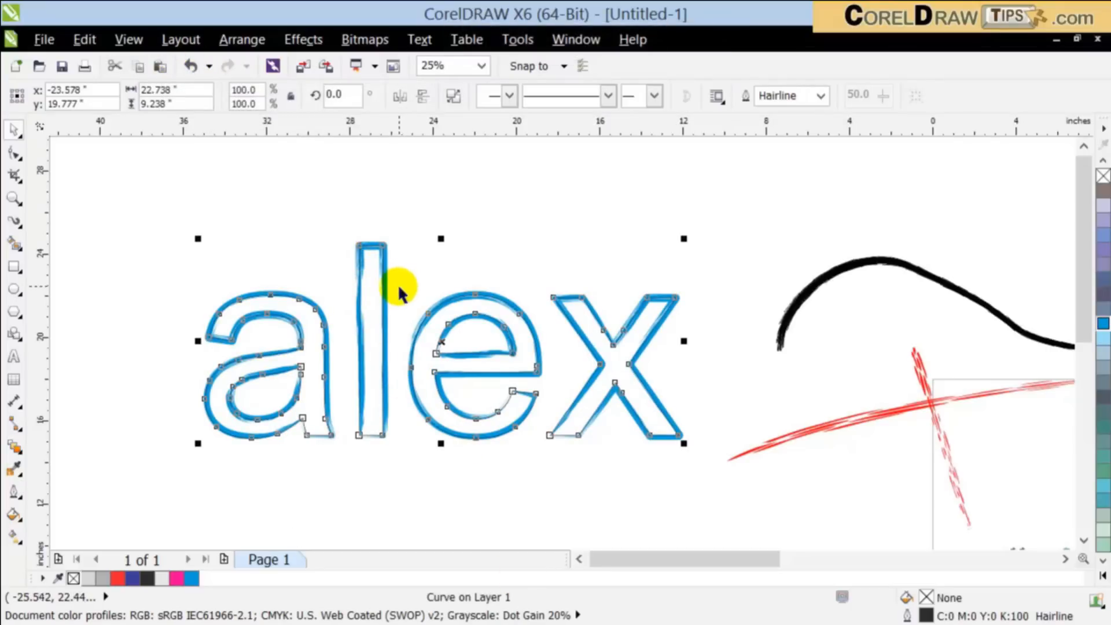
click(1103, 341)
right_click(1103, 175)
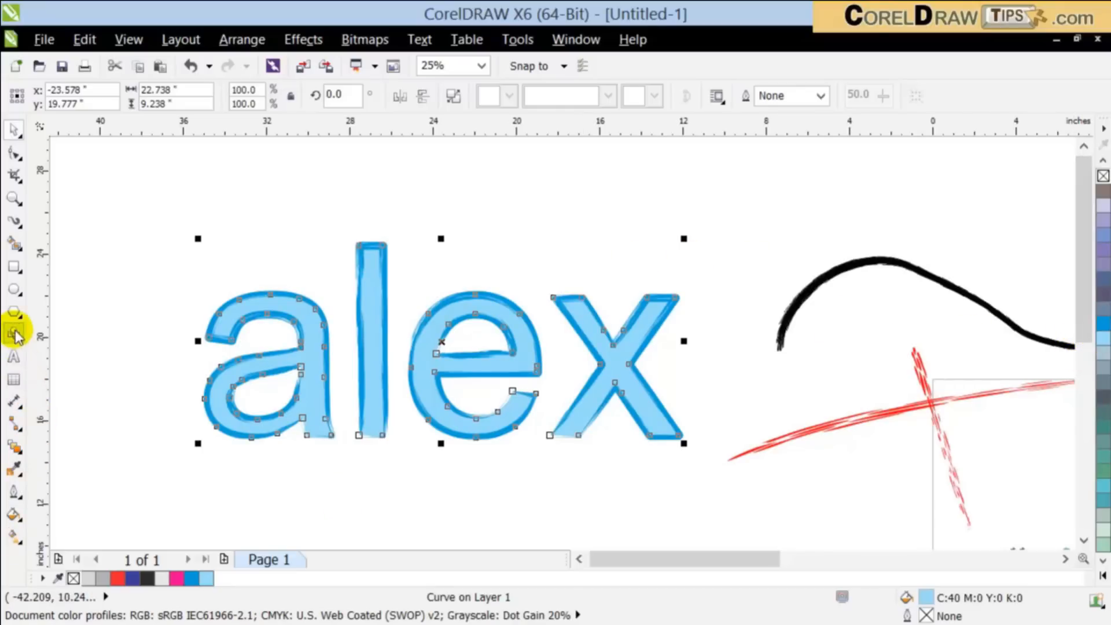
Step: Apply a vertical linear transparency at 90 degrees to the light blue letter fill, fading it out towards the top
click(13, 447)
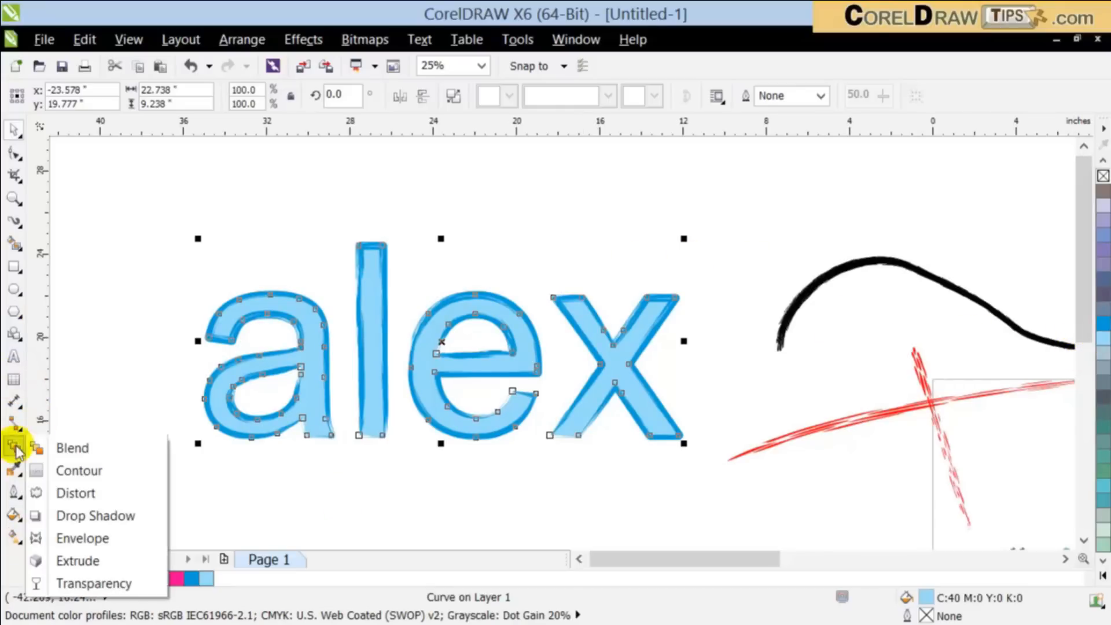
click(76, 585)
drag(471, 339, 467, 250)
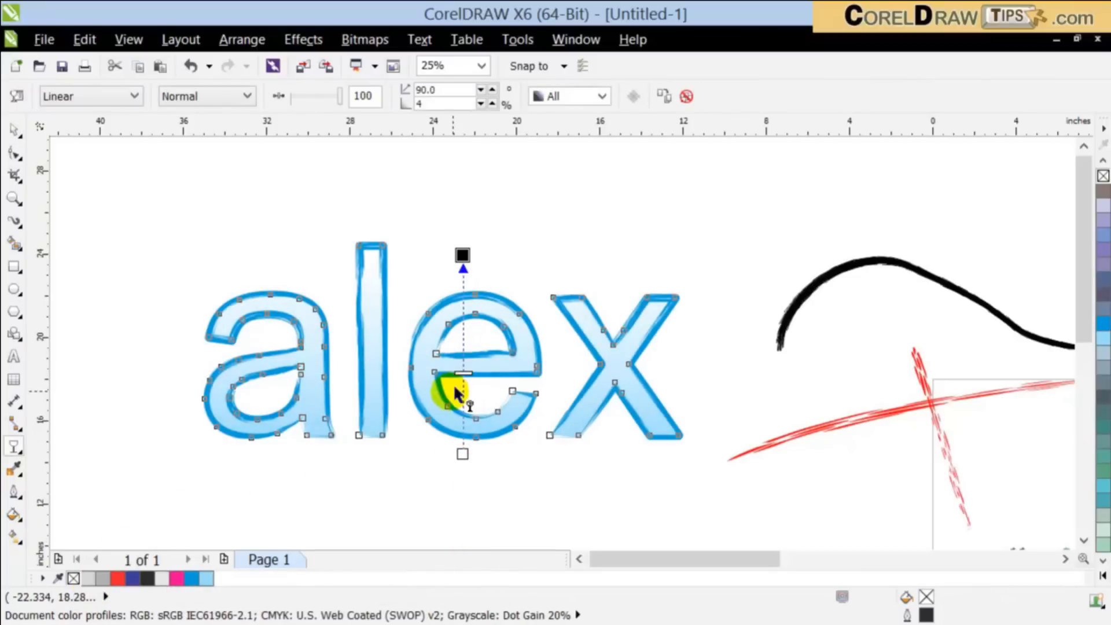
click(13, 128)
click(157, 242)
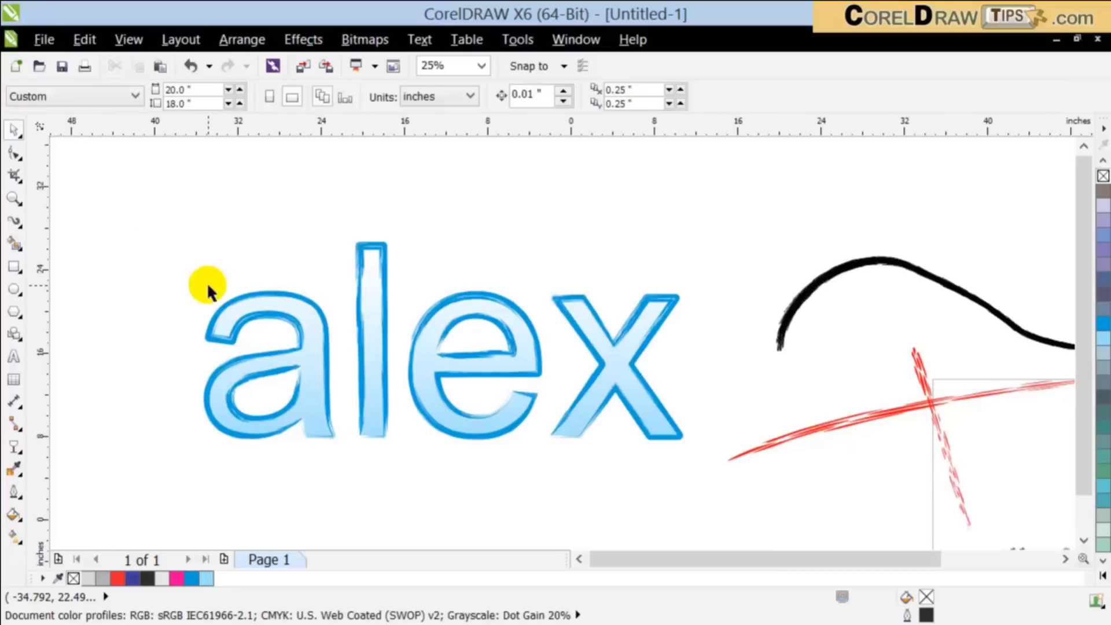
Step: Try moving the blue brush outline down and to the left, away from the light blue letter fill, and undo the move
scroll(206, 283, down, 2)
scroll(376, 338, up, 2)
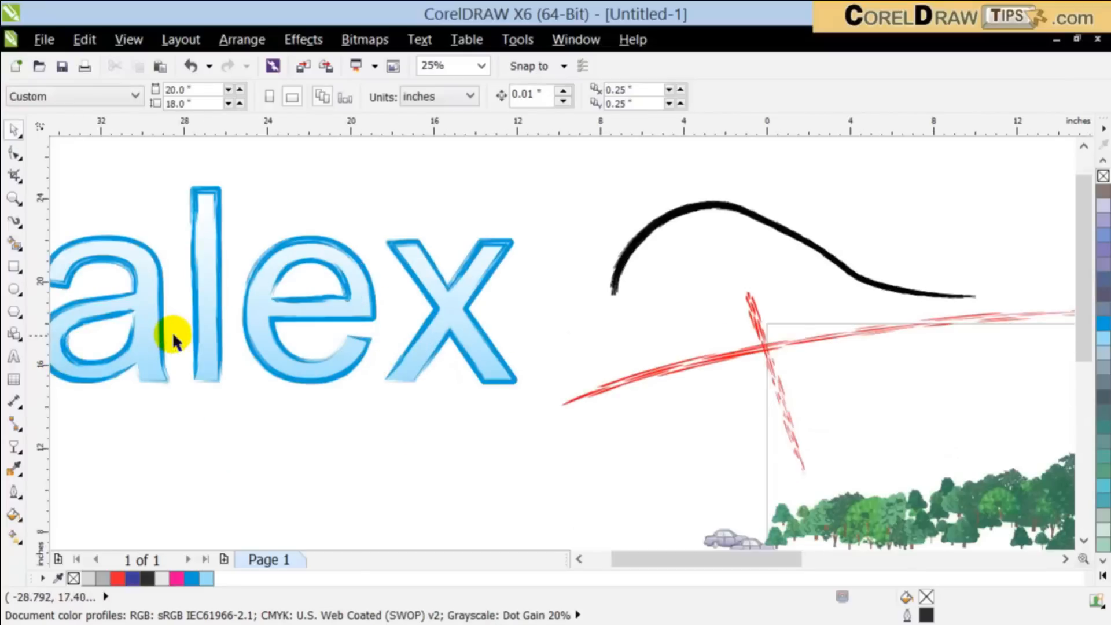
scroll(173, 339, up, 2)
scroll(191, 339, down, 2)
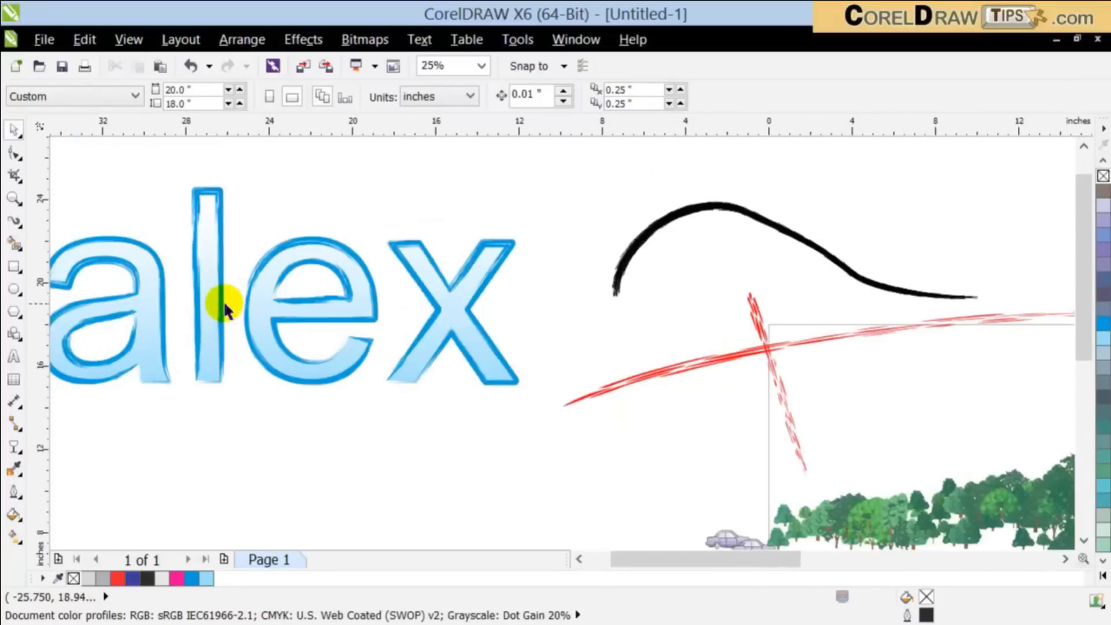
click(578, 559)
click(578, 559)
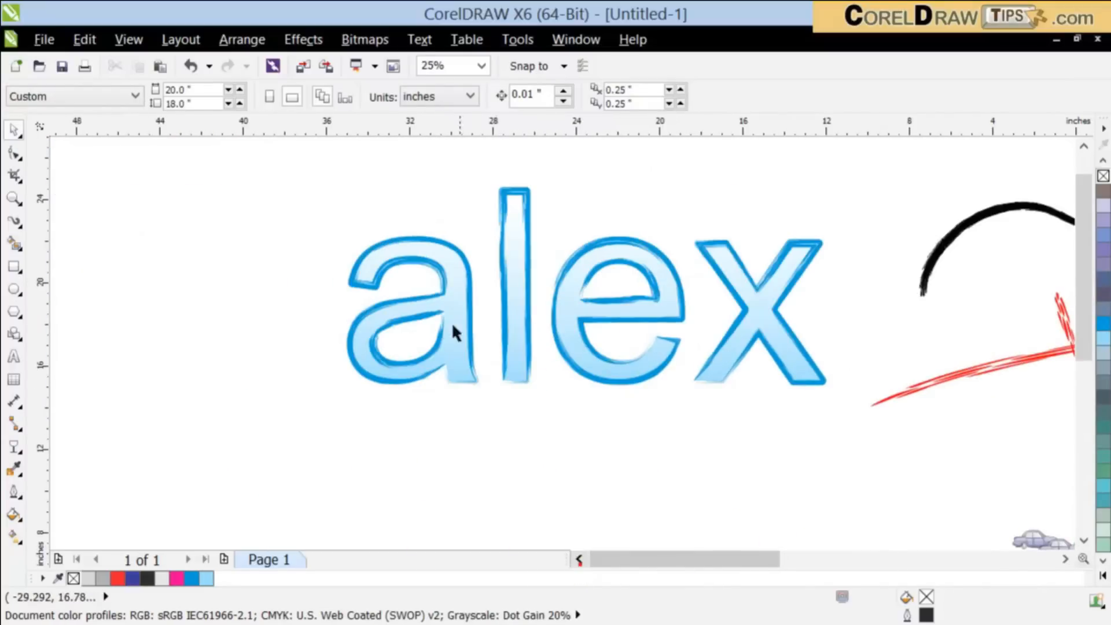
click(450, 381)
drag(450, 381, 370, 446)
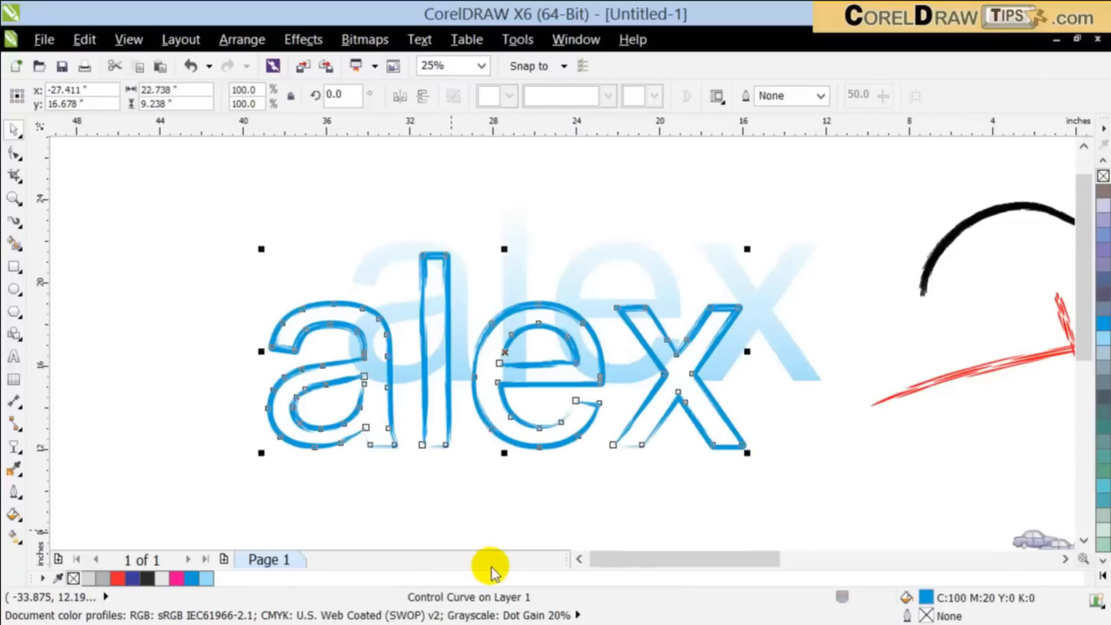
key(ctrl+z)
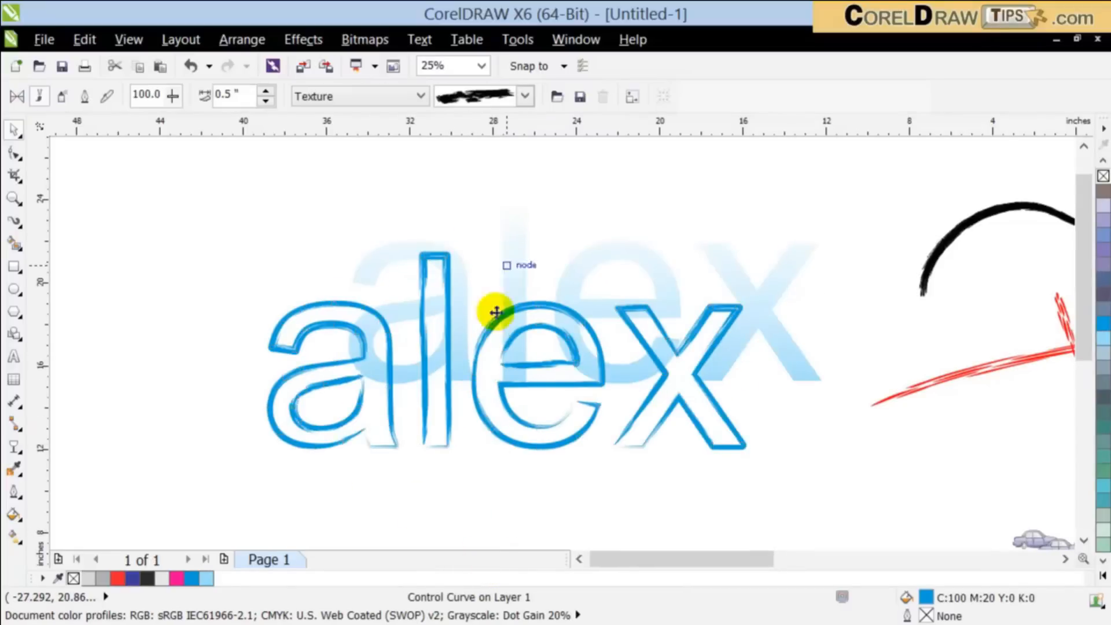
click(483, 439)
click(470, 289)
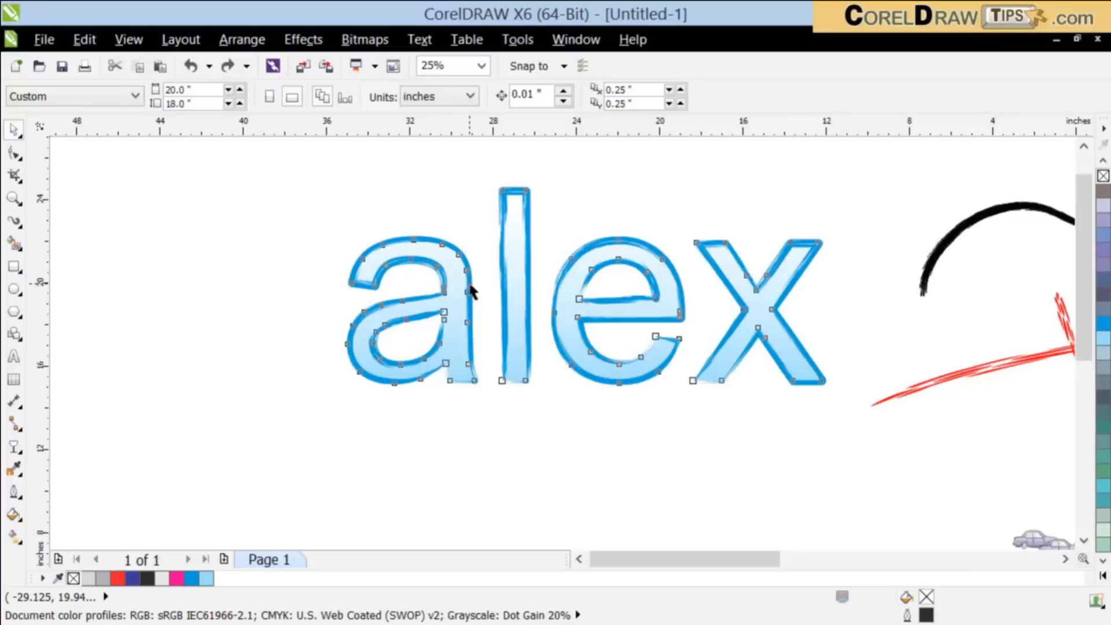
click(453, 445)
scroll(452, 439, down, 1)
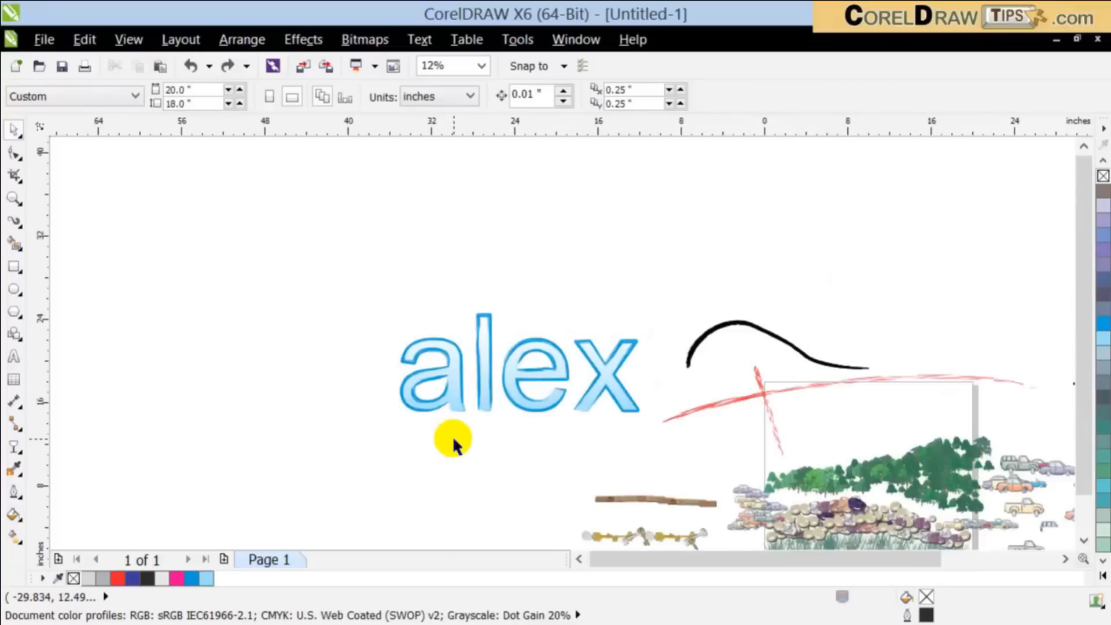
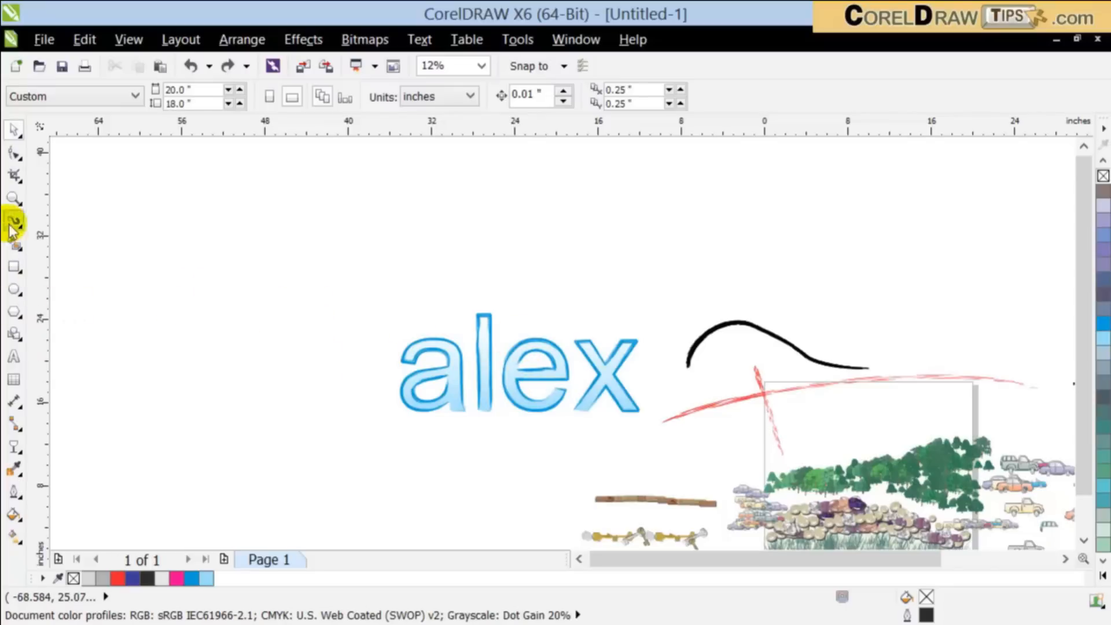
Step: Add the artistic text "coreldraw" in Arial above the "alex" lettering, enlarged to about 38.6 by 6.5 inches
click(14, 352)
click(178, 272)
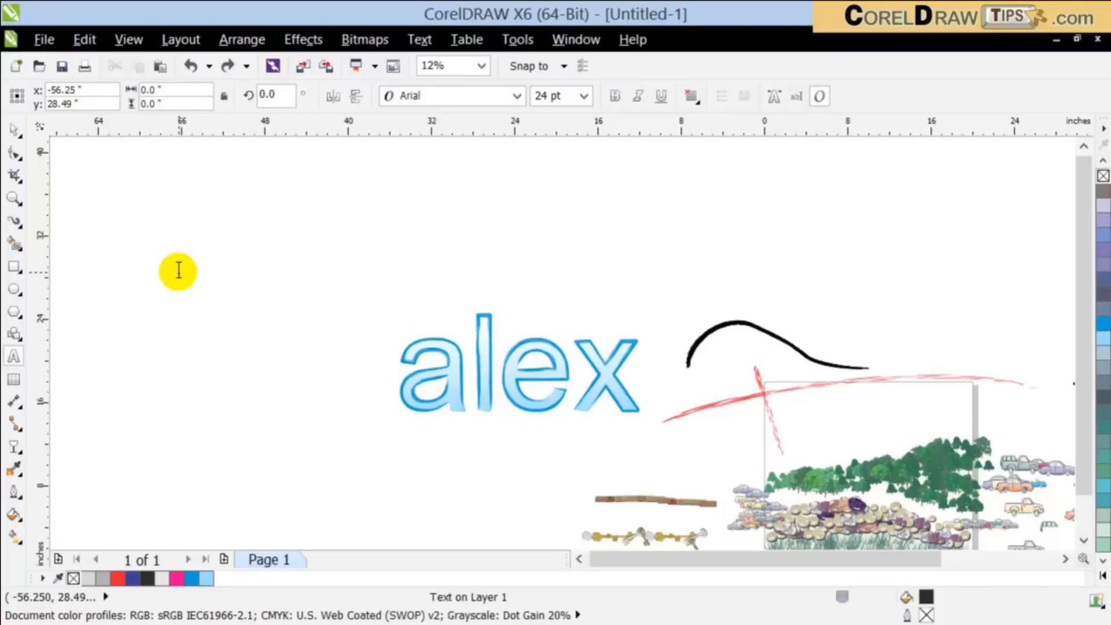
text(a)
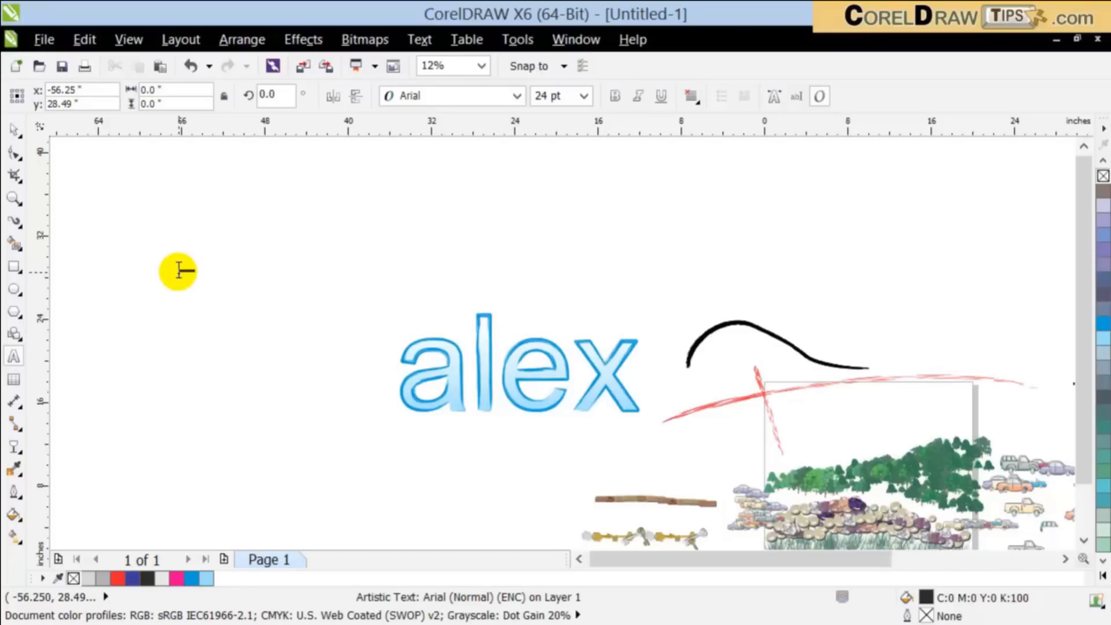
key(ctrl+space)
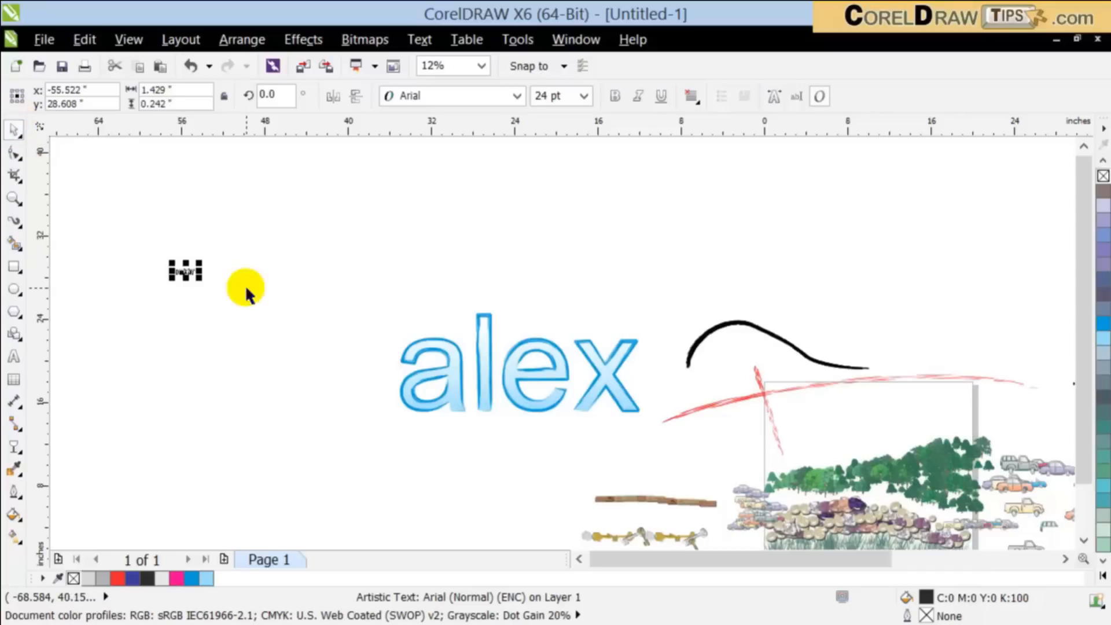
drag(199, 277, 455, 315)
click(453, 190)
click(417, 218)
drag(447, 192, 466, 216)
drag(537, 230, 540, 218)
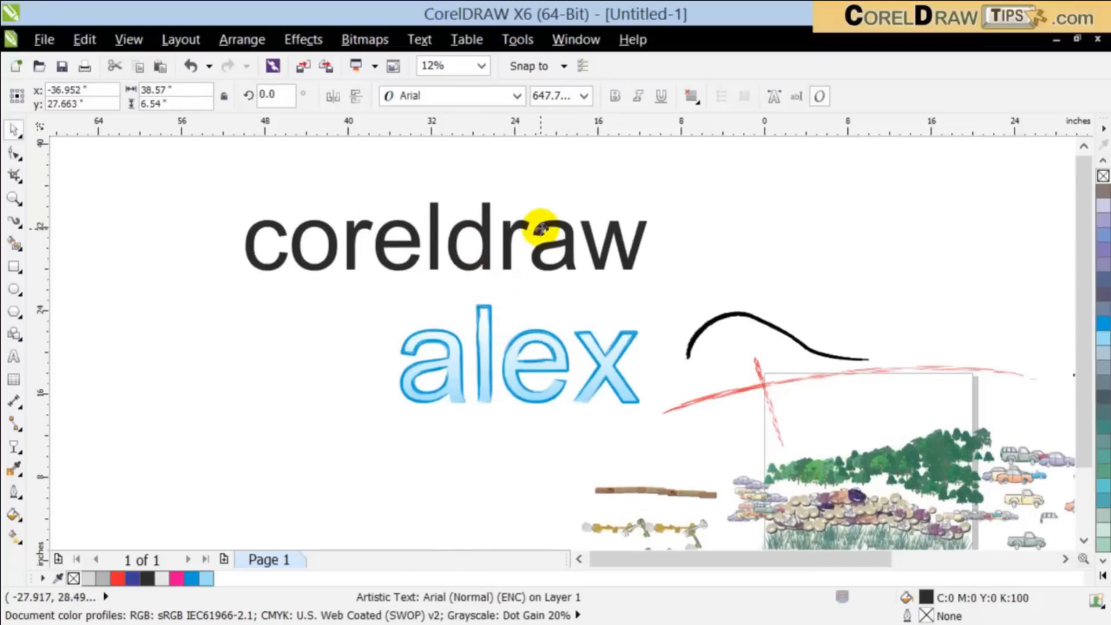
Step: Set the "coreldraw" text in the Myriad Pro Light SemiBold font and shift it to the left
click(514, 95)
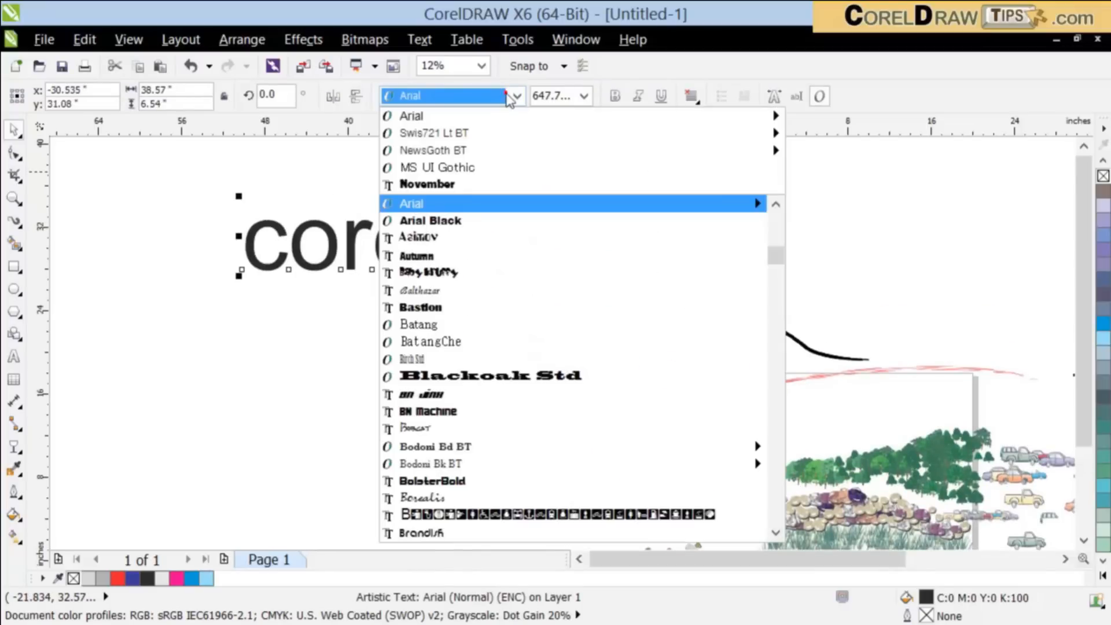
click(456, 184)
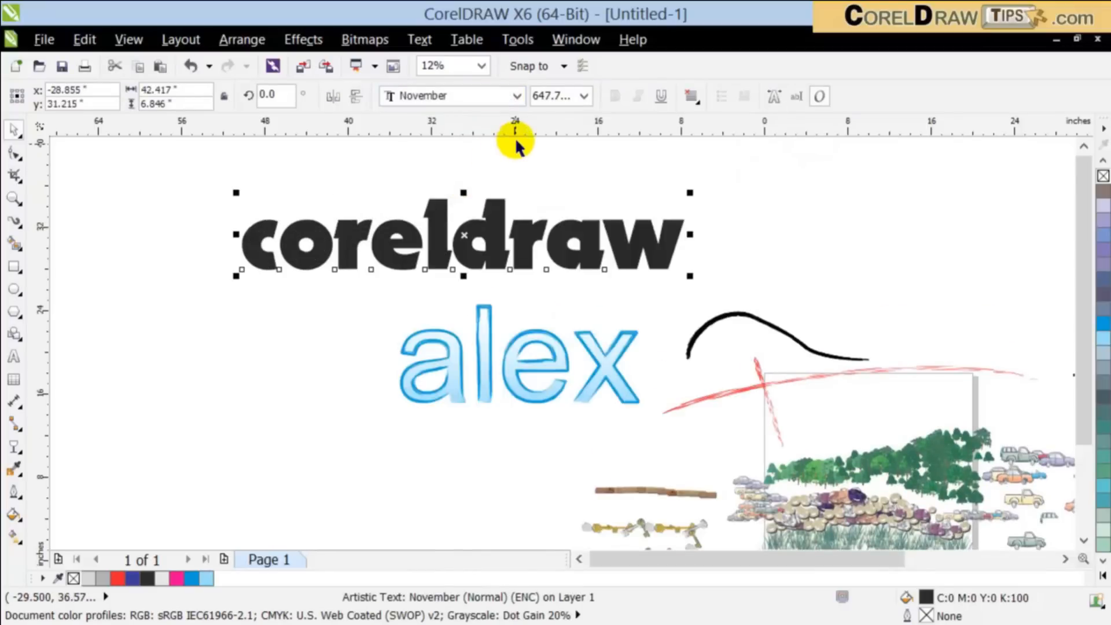
click(515, 94)
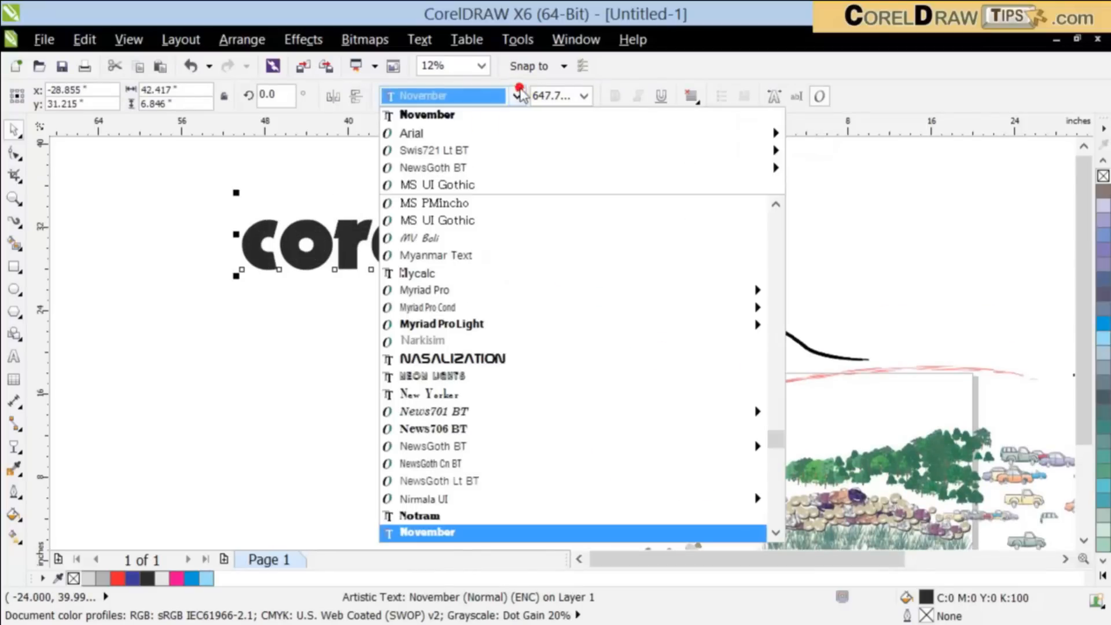
click(459, 327)
drag(418, 275, 350, 273)
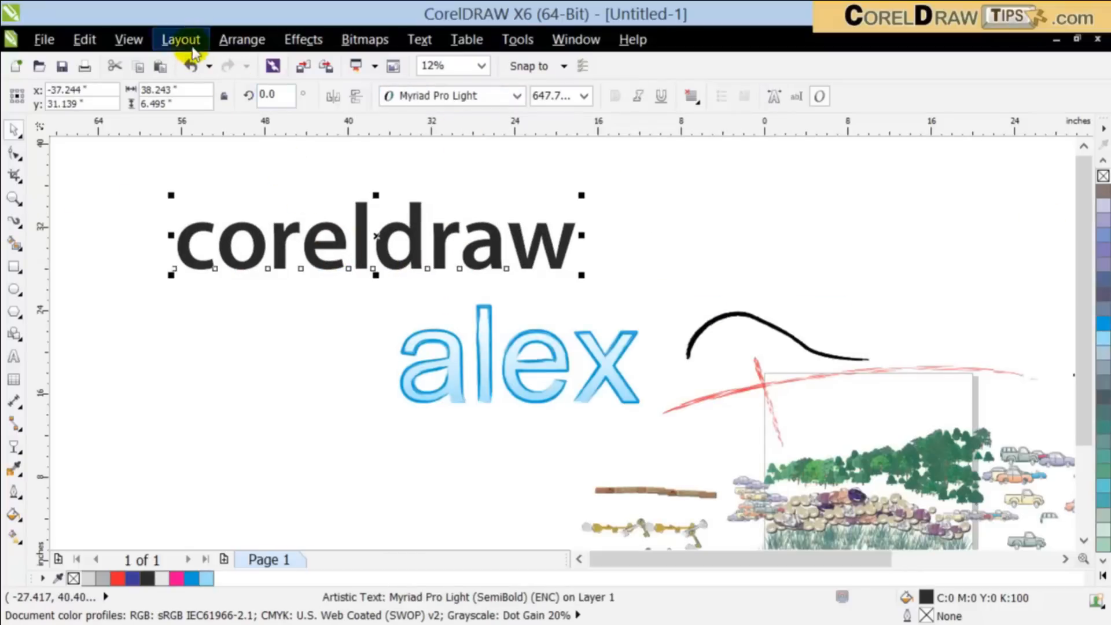
Step: Convert the "coreldraw" text to curves, remove its fill, and give it a C:0 M:20 Y:20 K:60 outline
click(242, 40)
click(325, 399)
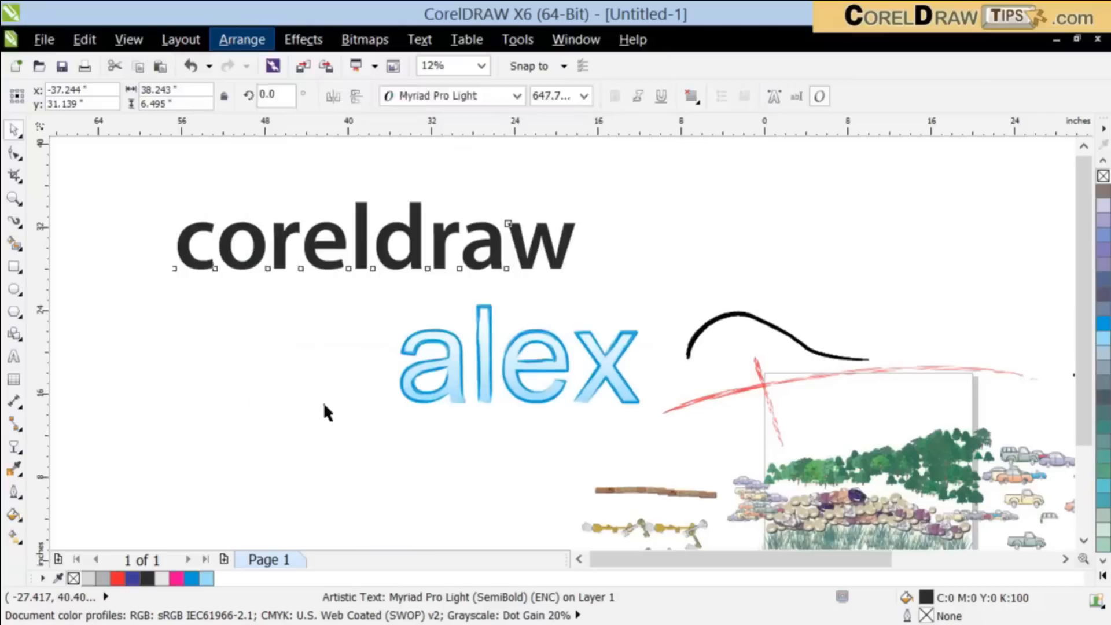
click(1102, 176)
right_click(1101, 196)
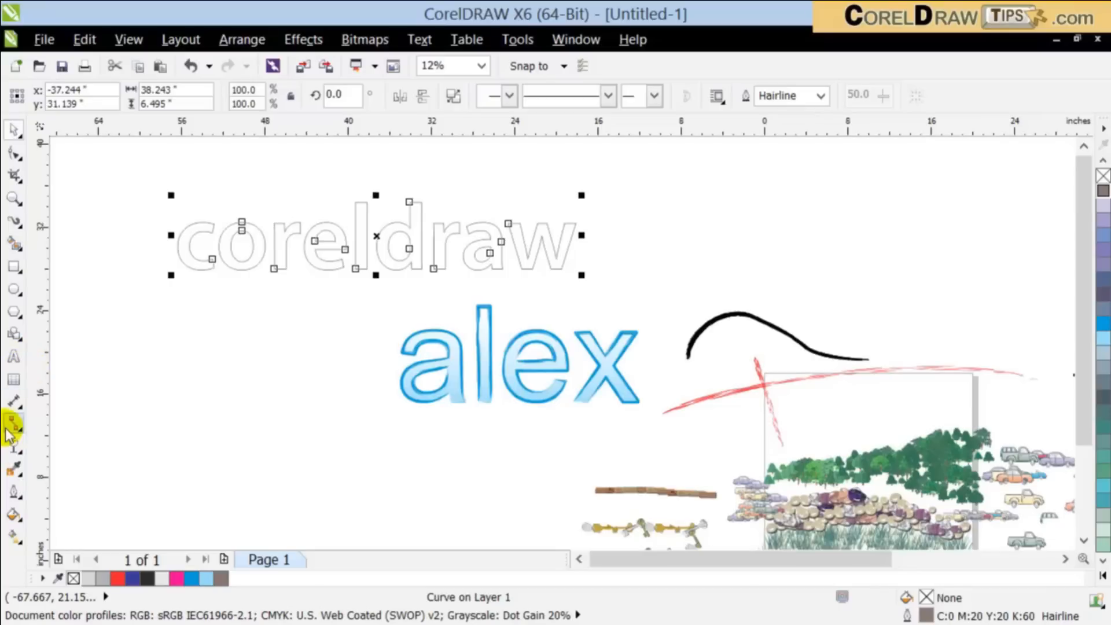
Step: Choose the Symbol category for the Artistic Media brush and open its list of strokes
click(15, 224)
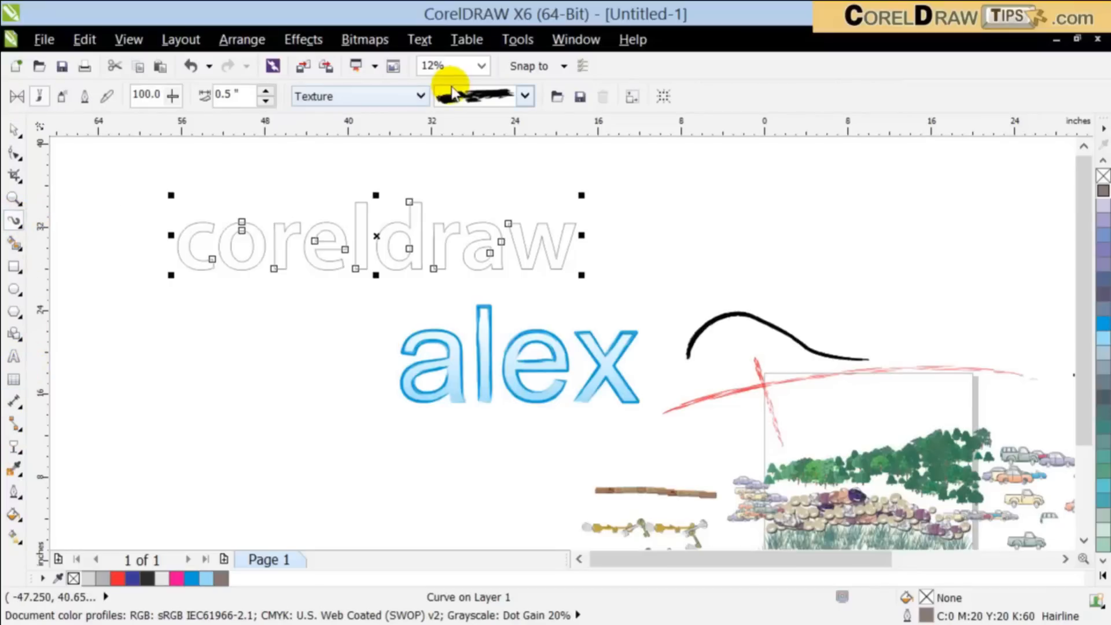
click(411, 100)
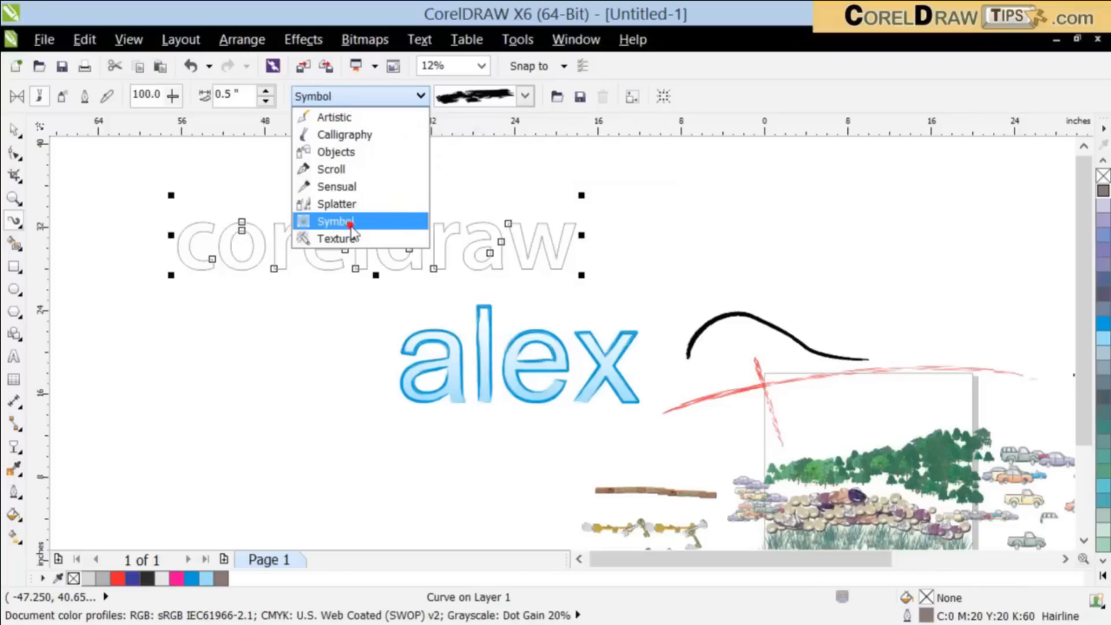
click(527, 96)
click(523, 97)
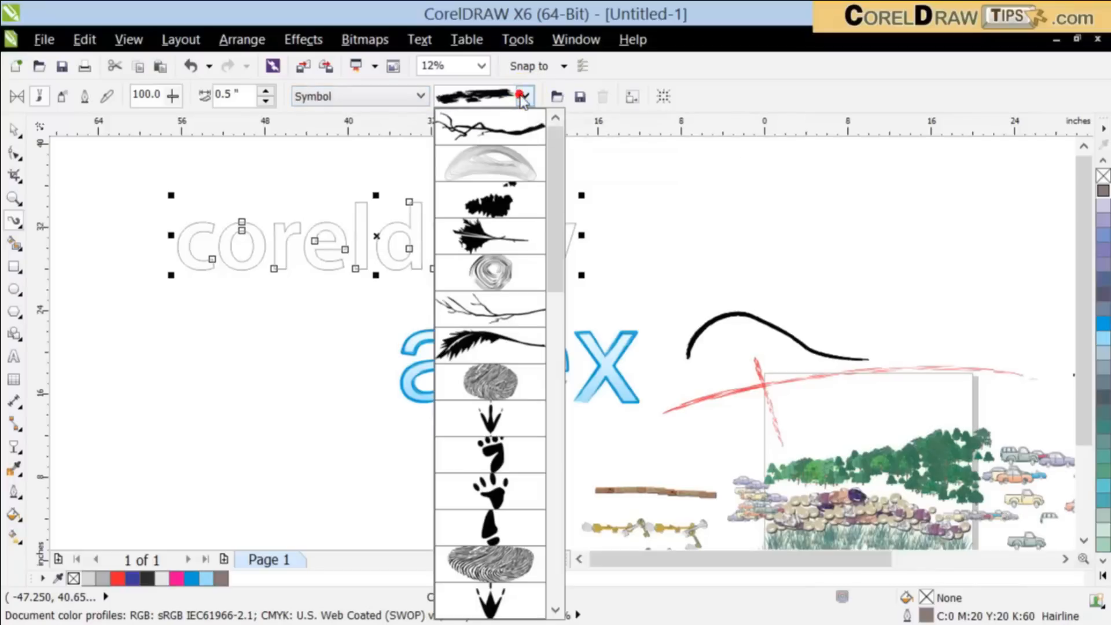
Step: Try the grey arched smear brush stroke on the "coreldraw" curves, and undo it
click(497, 165)
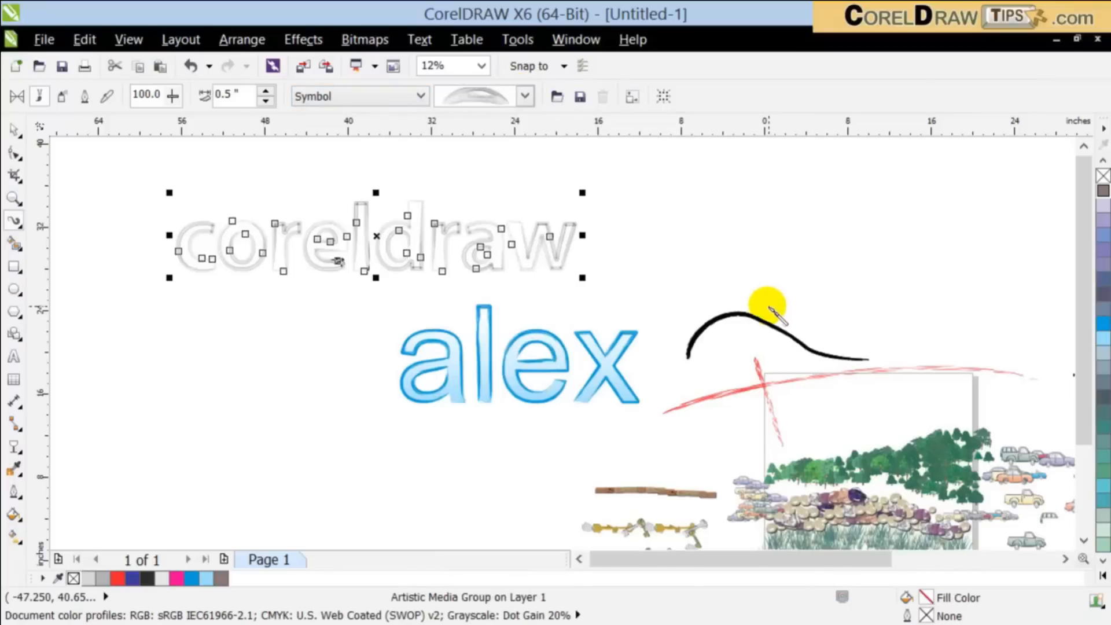
scroll(376, 236, up, 2)
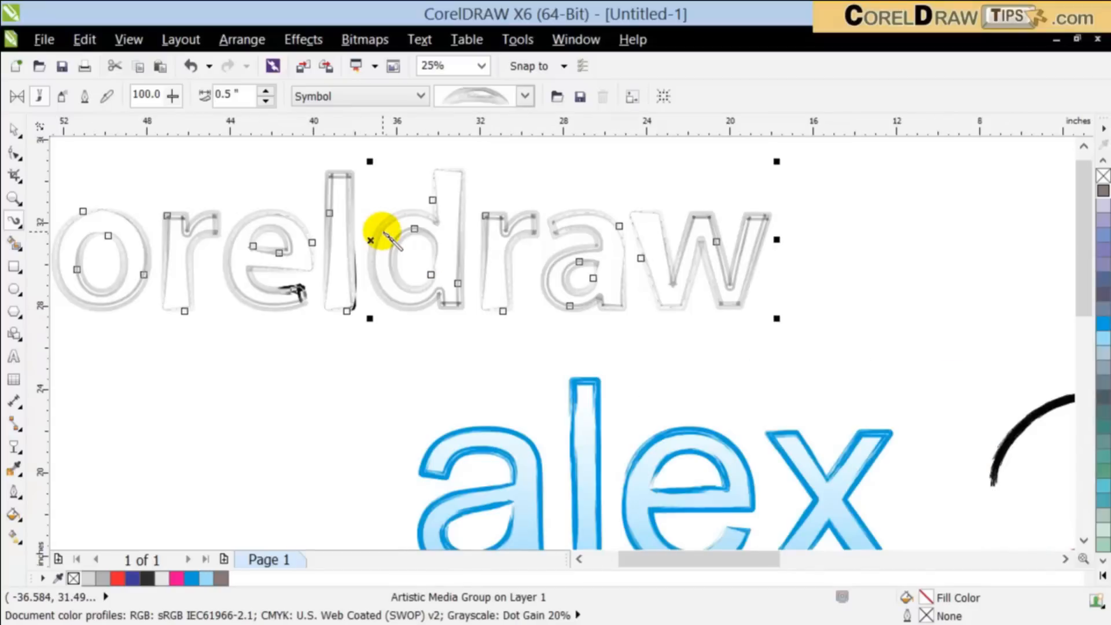
scroll(381, 232, down, 2)
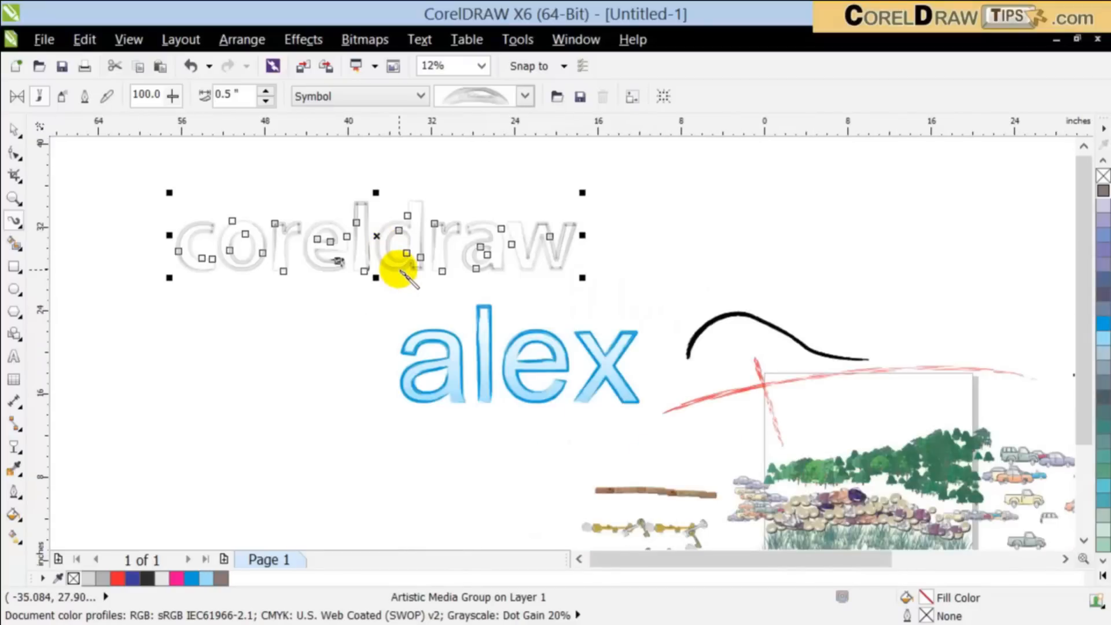
key(ctrl+z)
Step: Reselect the outlined "coreldraw" letter curves and copy them
click(15, 130)
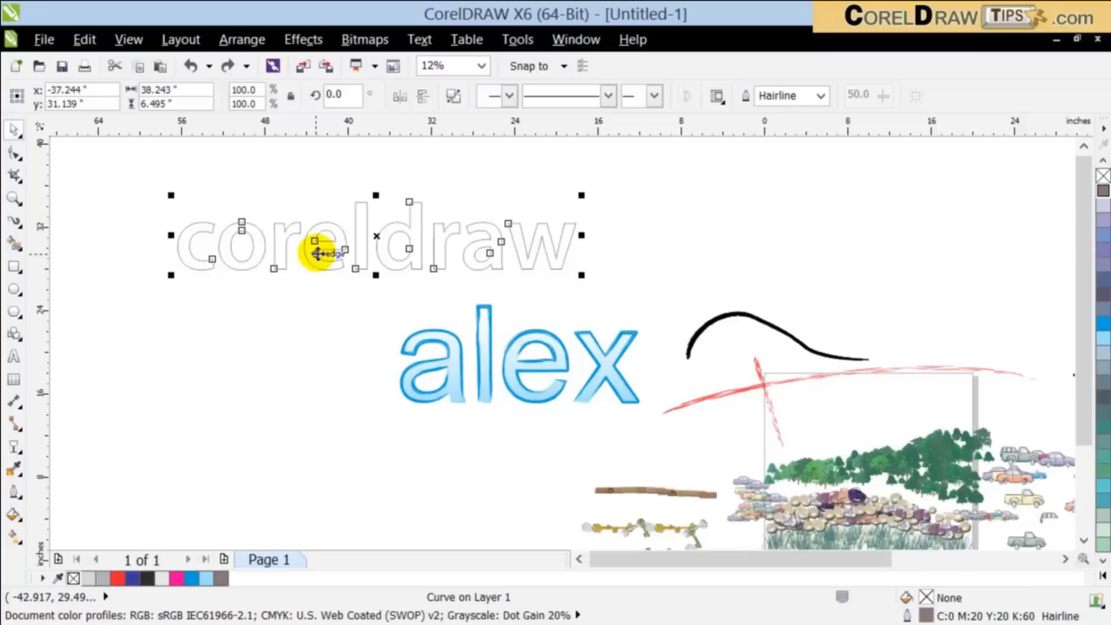
click(318, 340)
click(328, 264)
click(260, 380)
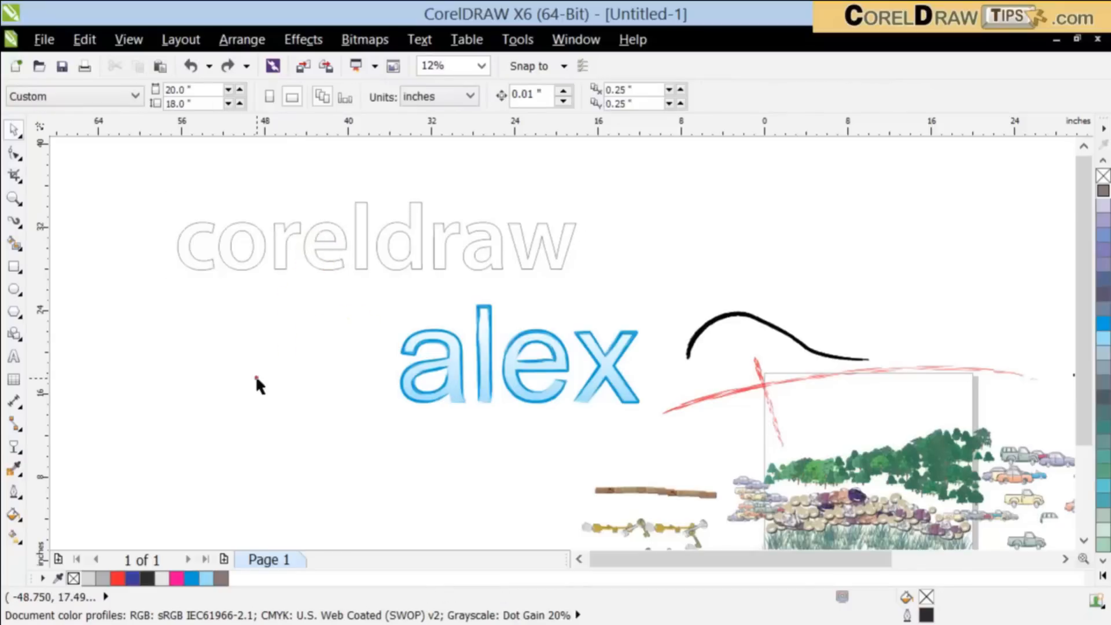
click(337, 262)
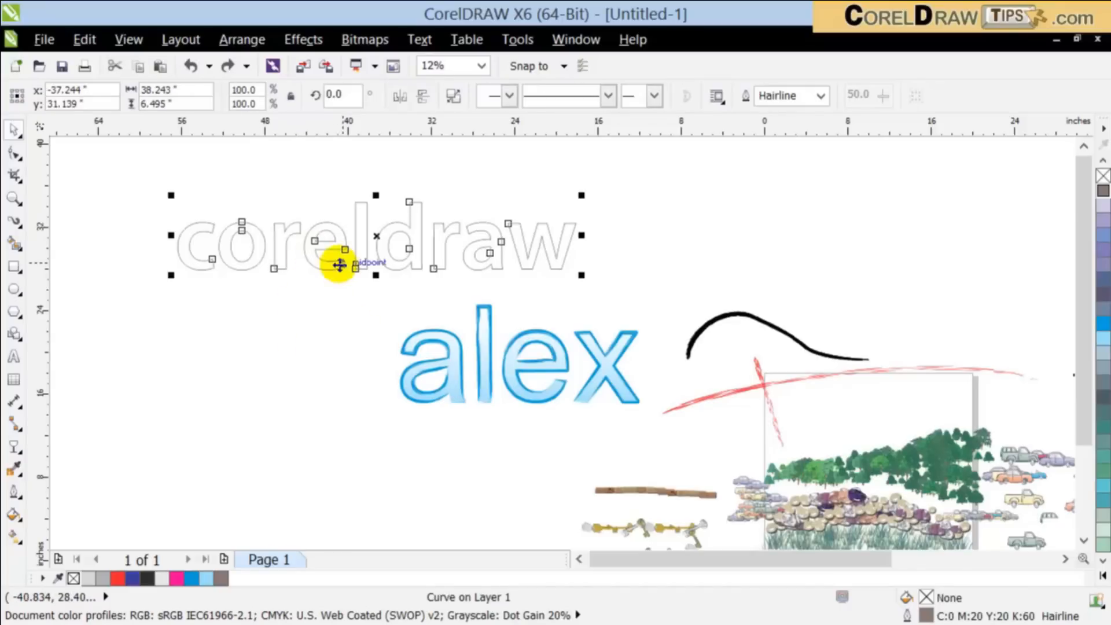
click(222, 319)
click(273, 266)
Step: Apply the grey circular swirl Symbol brush stroke to the "coreldraw" curves and deselect the lettering
click(14, 222)
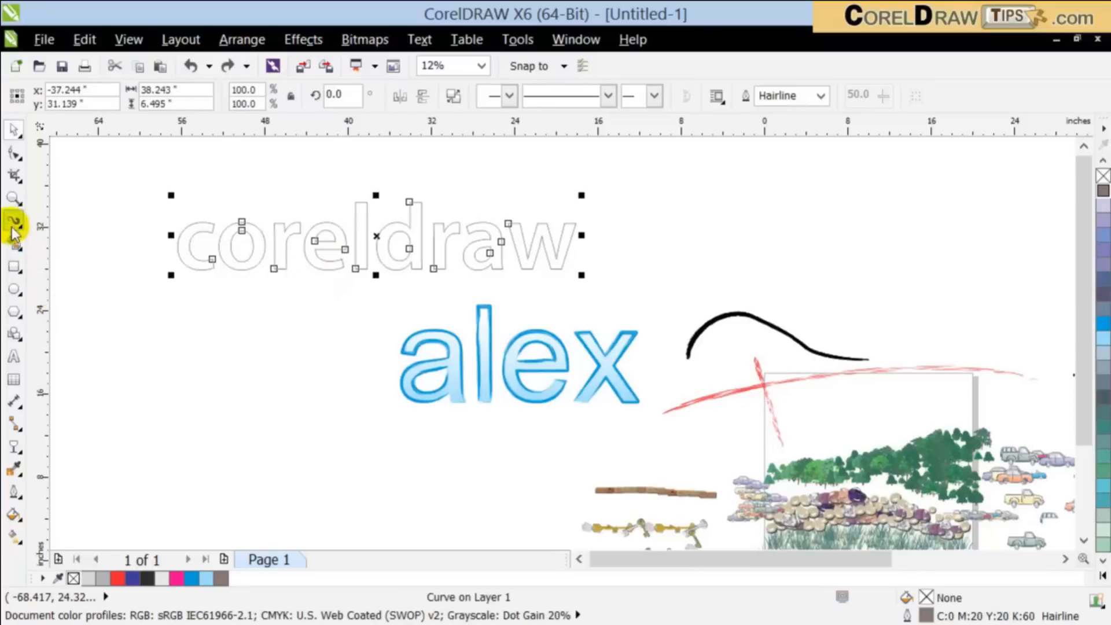
click(509, 99)
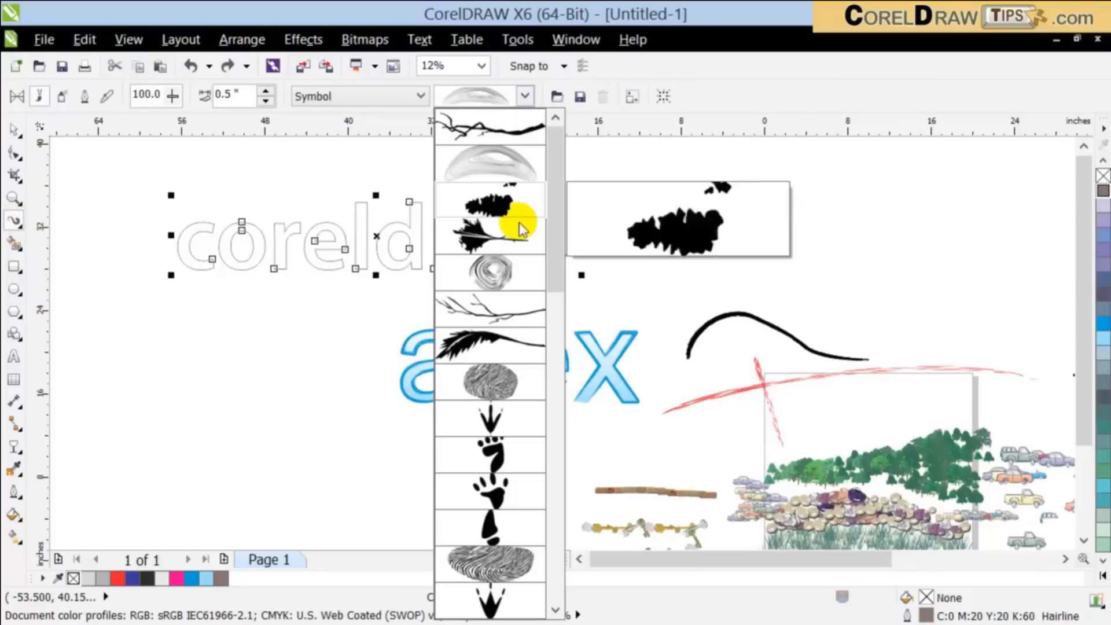
click(496, 272)
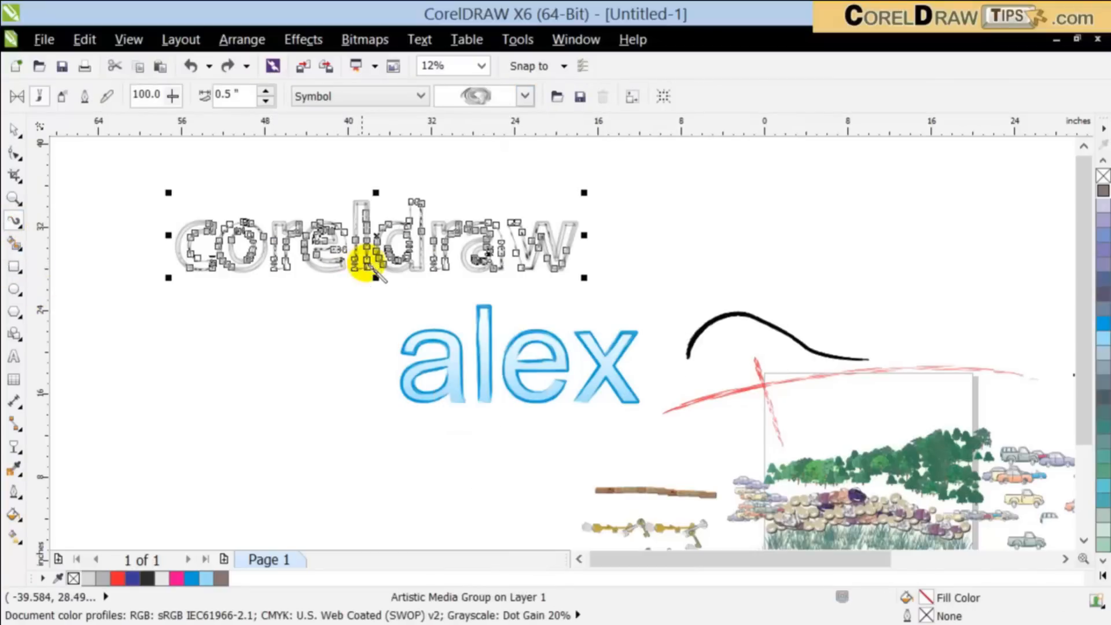
scroll(271, 225, up, 2)
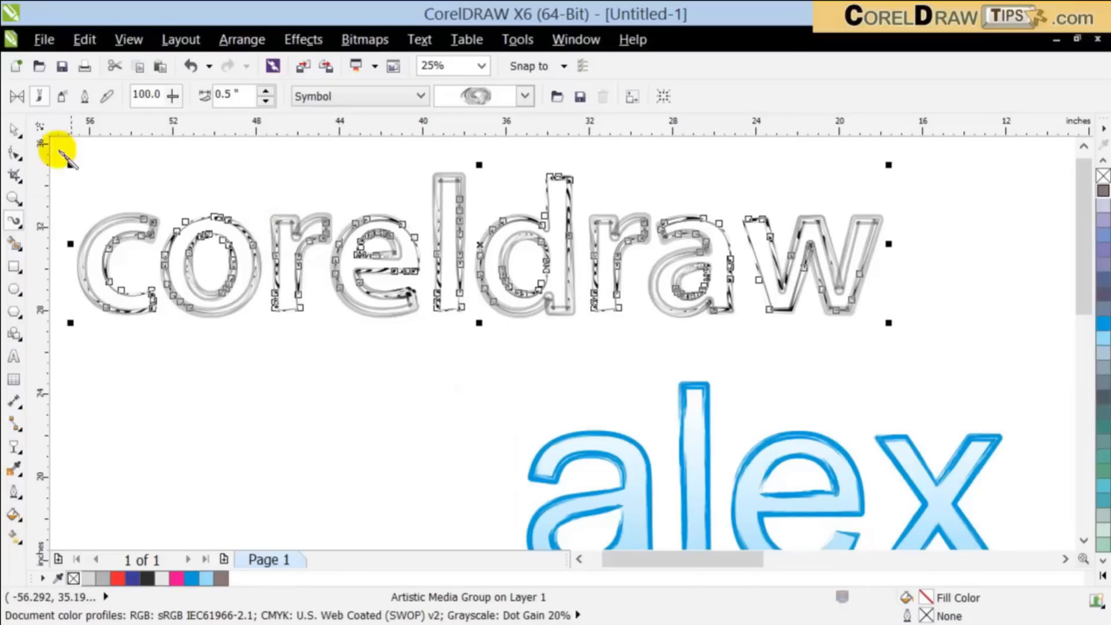
click(299, 406)
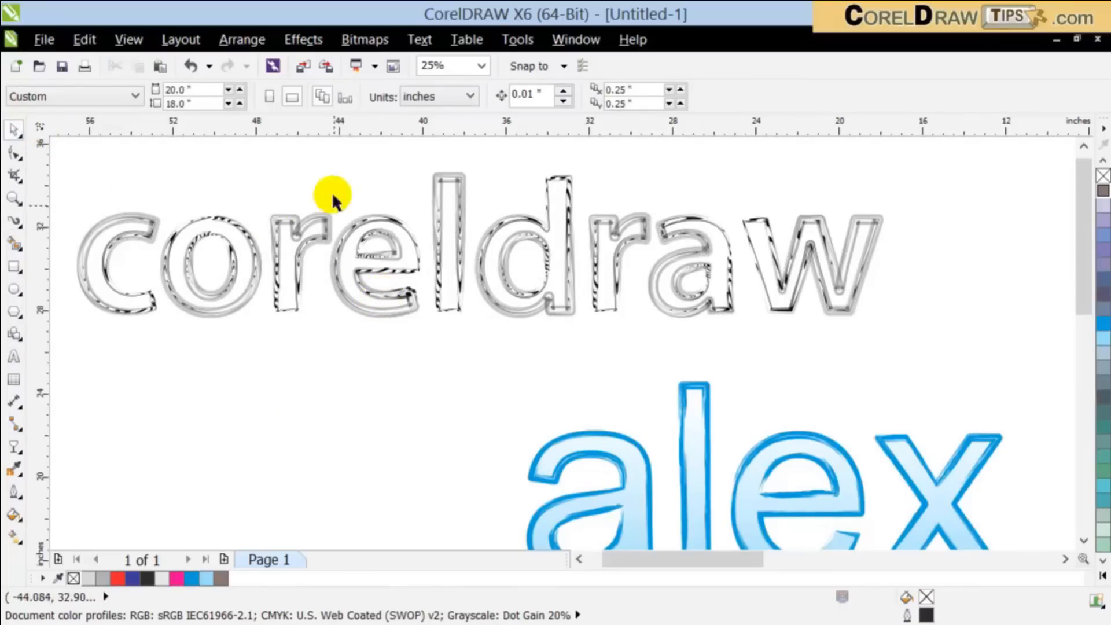
Step: Paste the copied letter curves over the brush outline, fill them blue (C:100 M:20 Y:0 K:0), and remove their outline
click(156, 67)
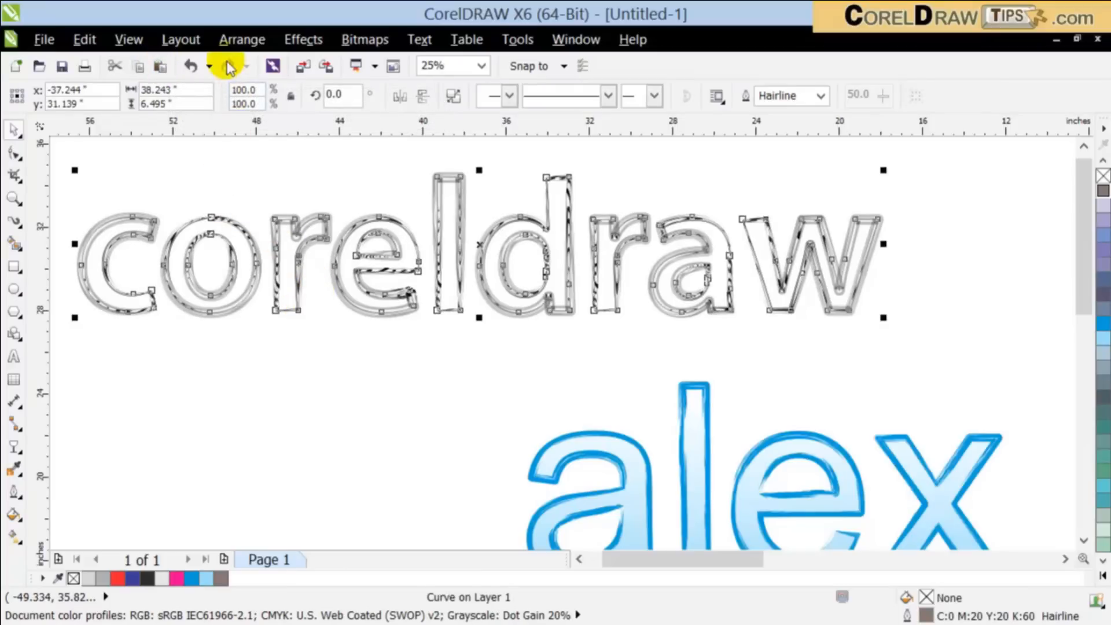
click(1102, 275)
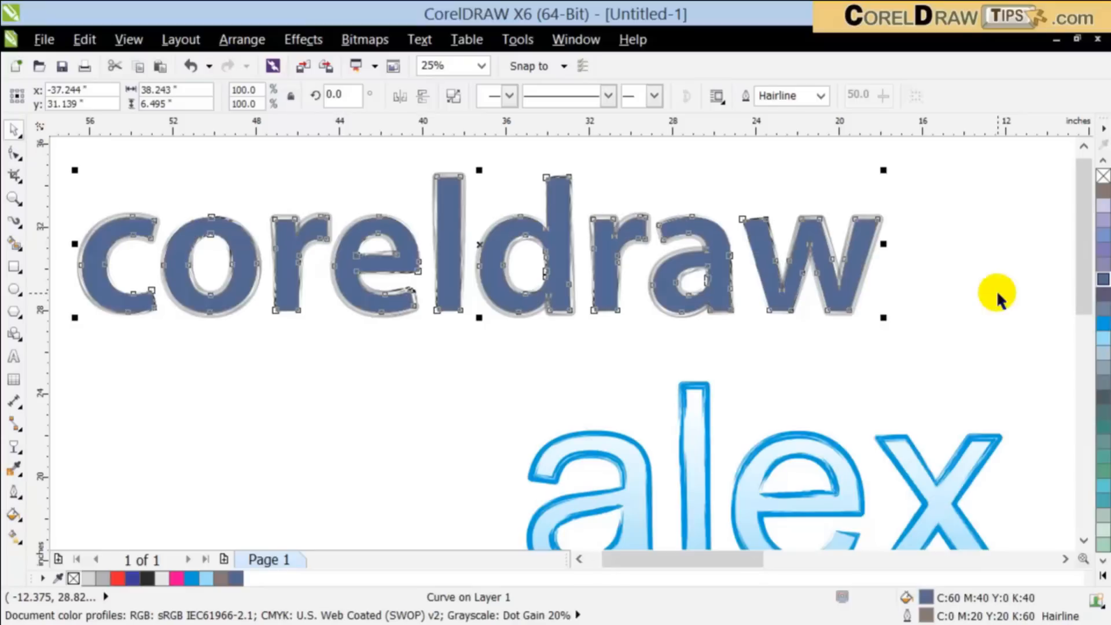
click(1100, 340)
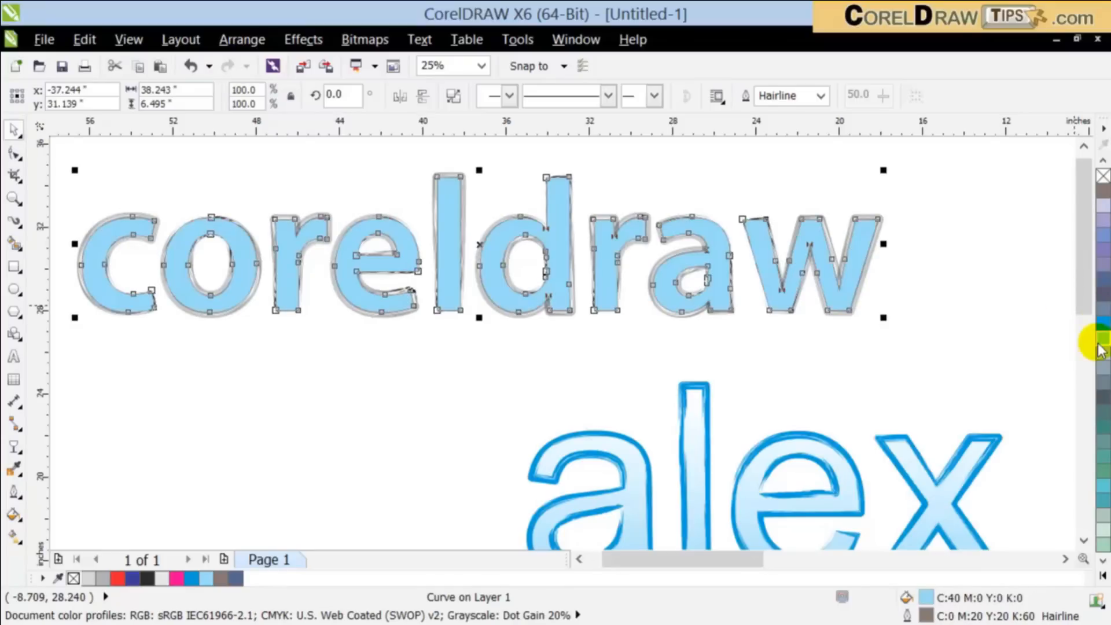
right_click(1103, 175)
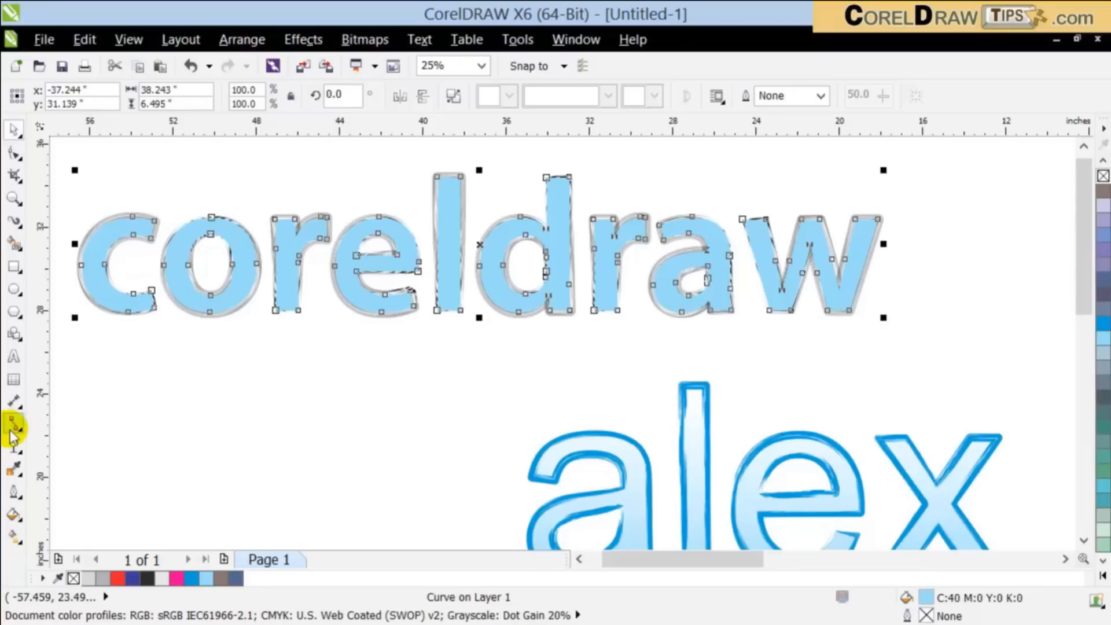
click(1102, 322)
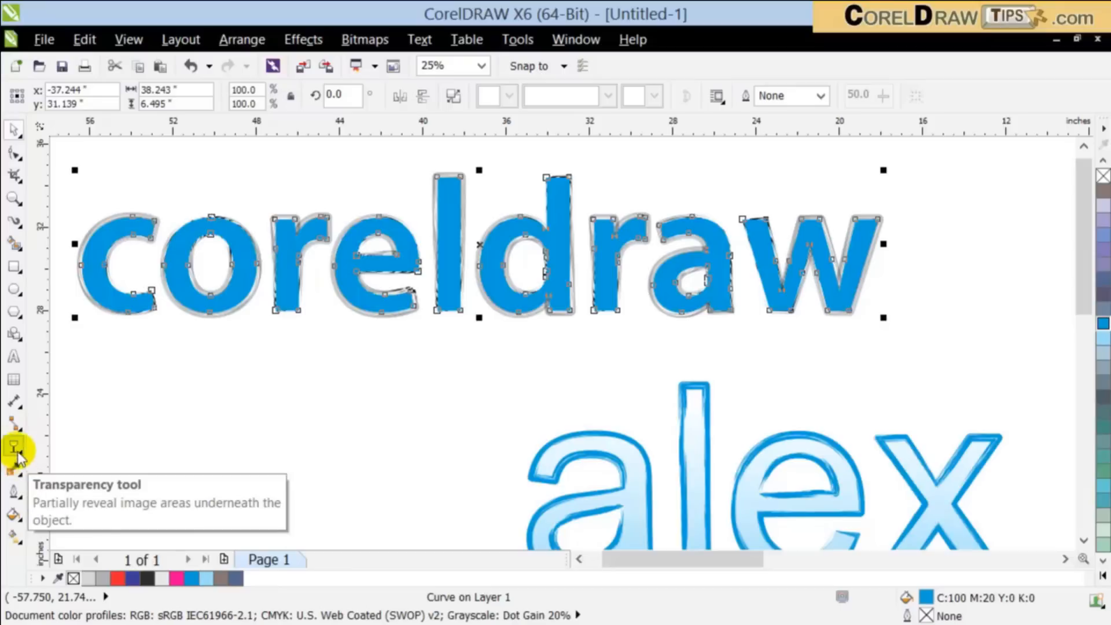
Step: Give the pasted "coreldraw" letters a linear two-color fountain fill at 0 degrees, blending from blue to olive green
click(11, 512)
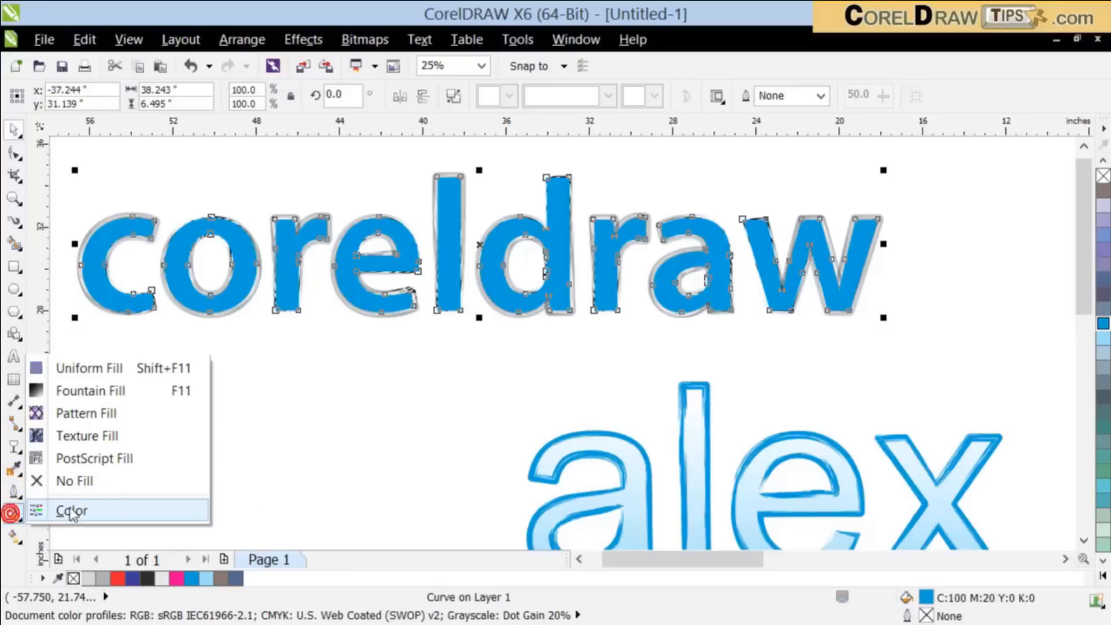
click(87, 391)
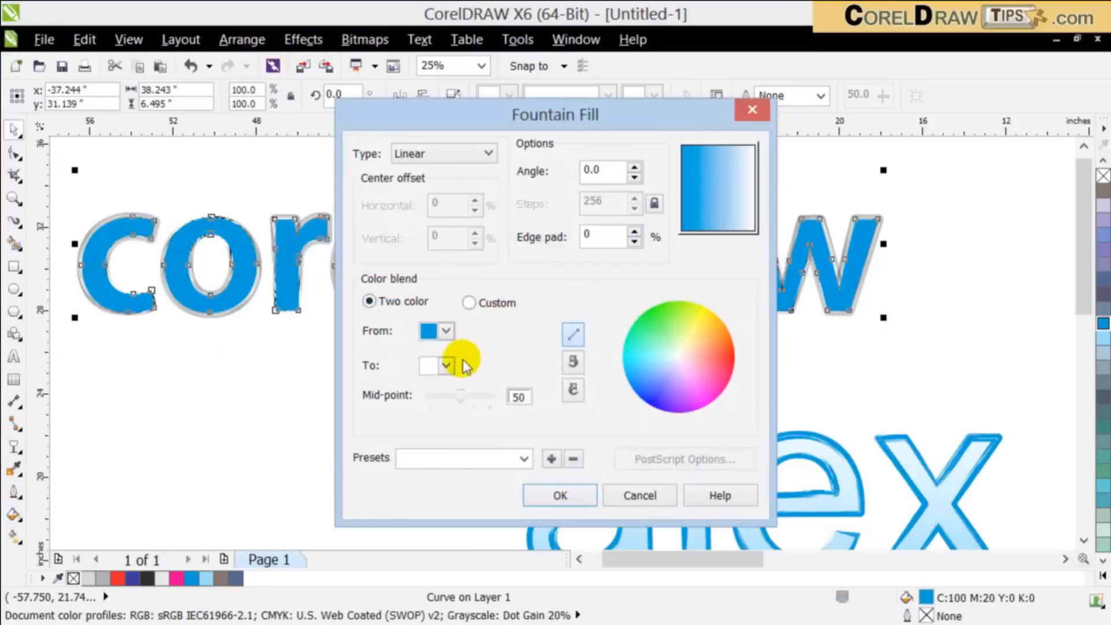
click(445, 365)
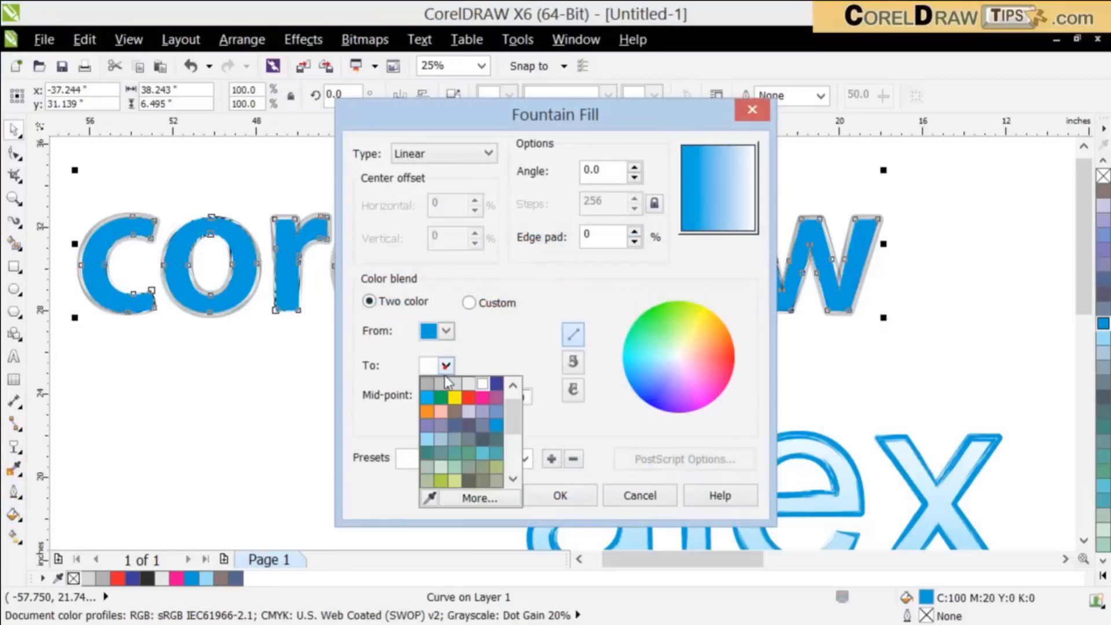
click(498, 467)
click(560, 495)
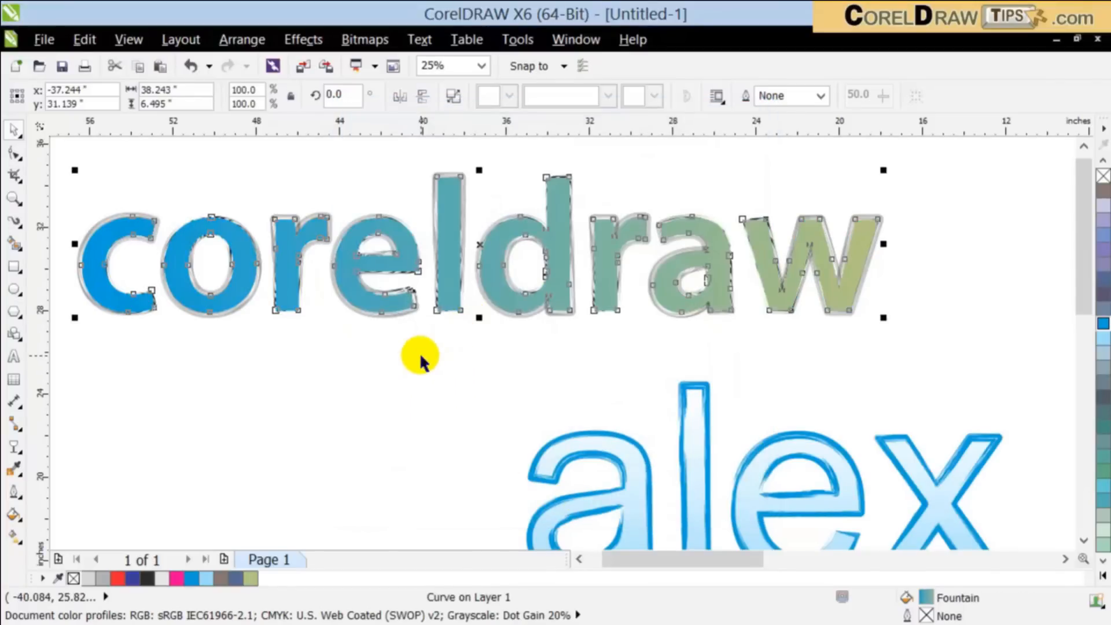
Step: Cast a drop shadow from the gradient-filled "coreldraw" letters a short distance down and to the right
click(12, 453)
click(123, 515)
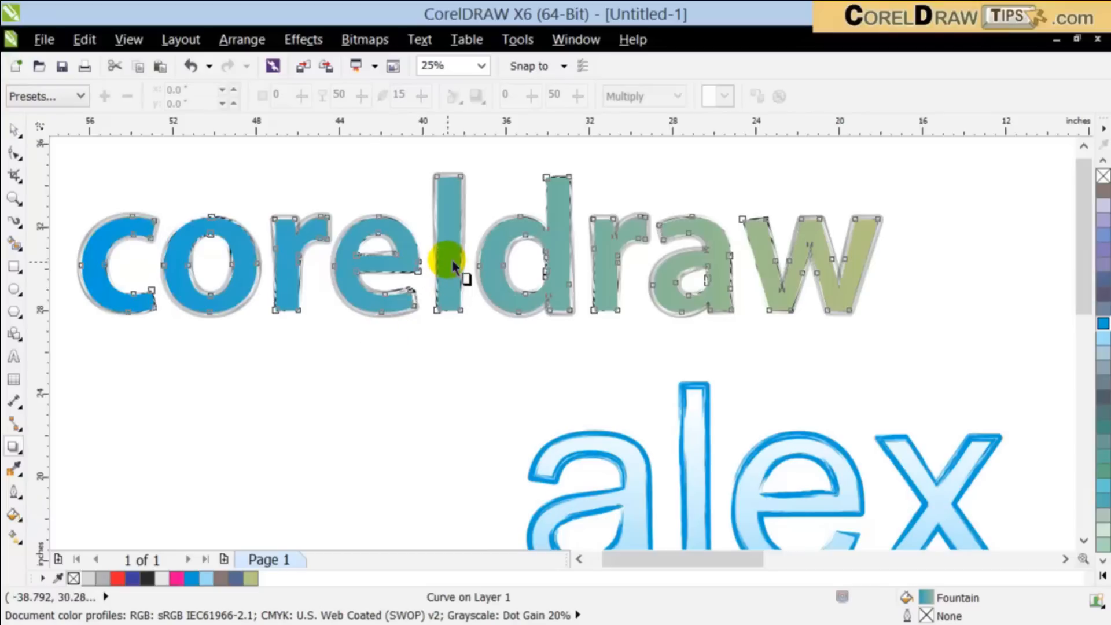
drag(501, 299, 522, 323)
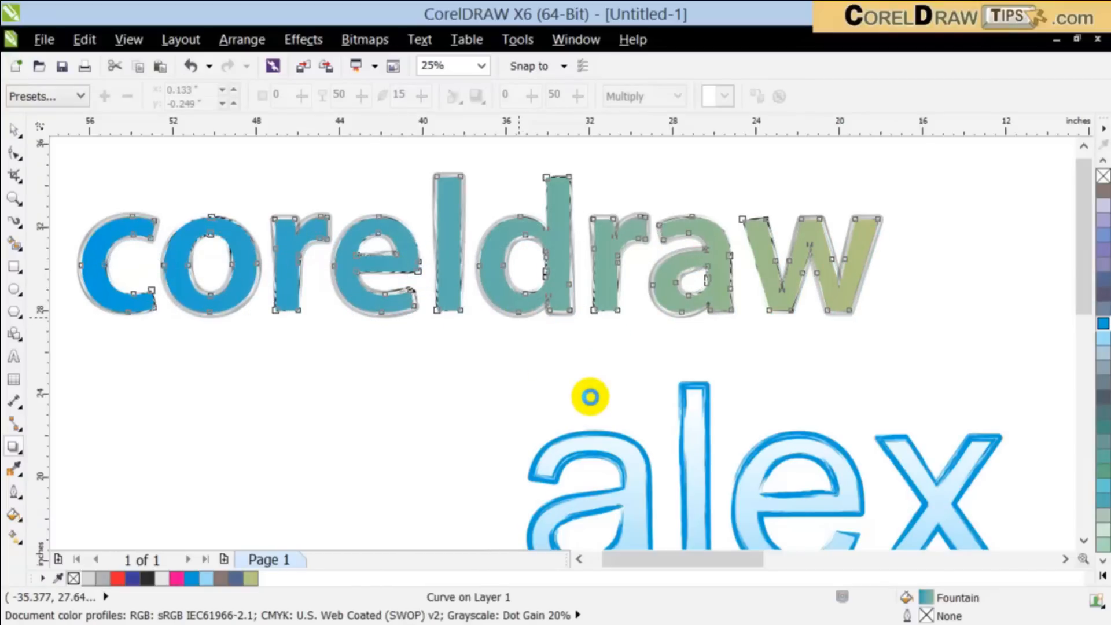
Step: Set the opacity of the "coreldraw" letters' drop shadow to 88 and deselect the lettering
drag(493, 284, 517, 313)
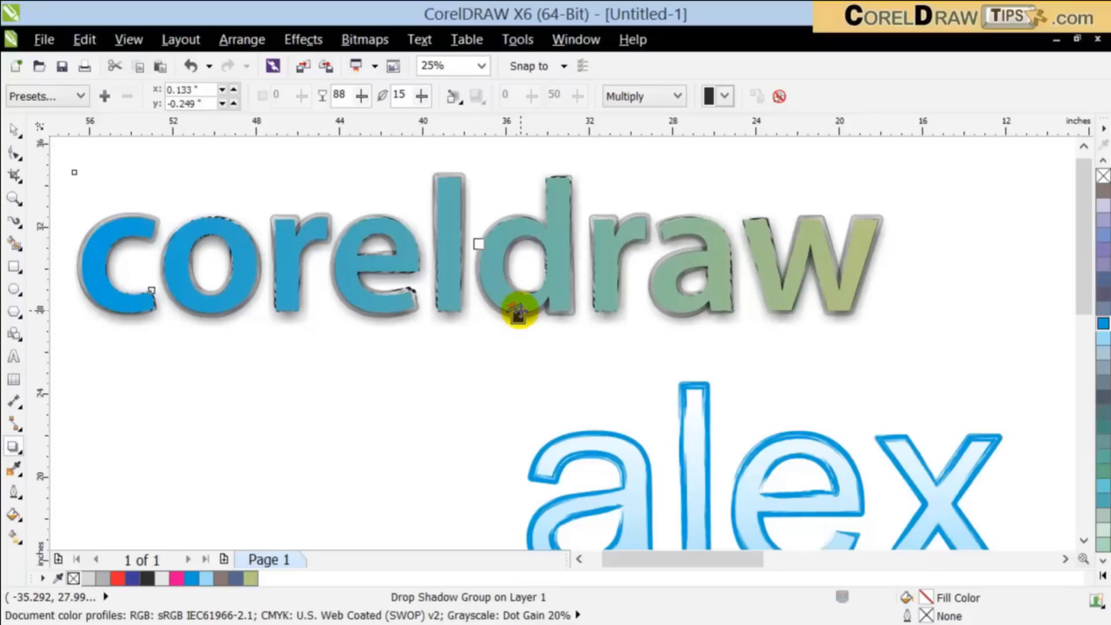
click(13, 131)
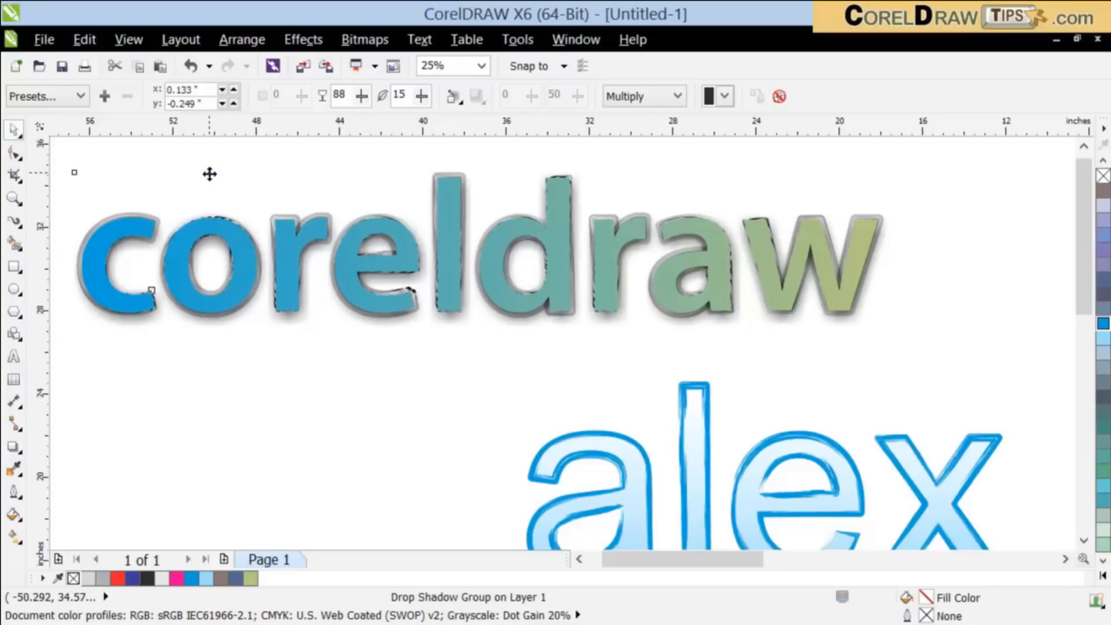
click(380, 360)
scroll(379, 355, down, 2)
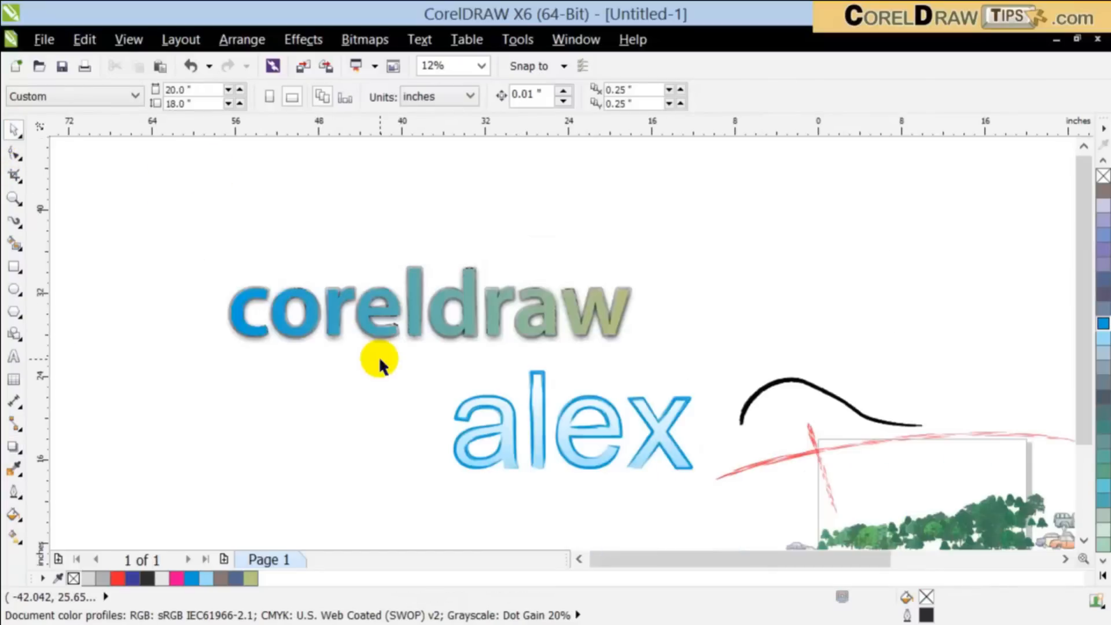
Step: Draw a rectangle about 41.8 by 11.3 inches enclosing the whole "coreldraw" lettering
click(13, 199)
drag(201, 245, 667, 367)
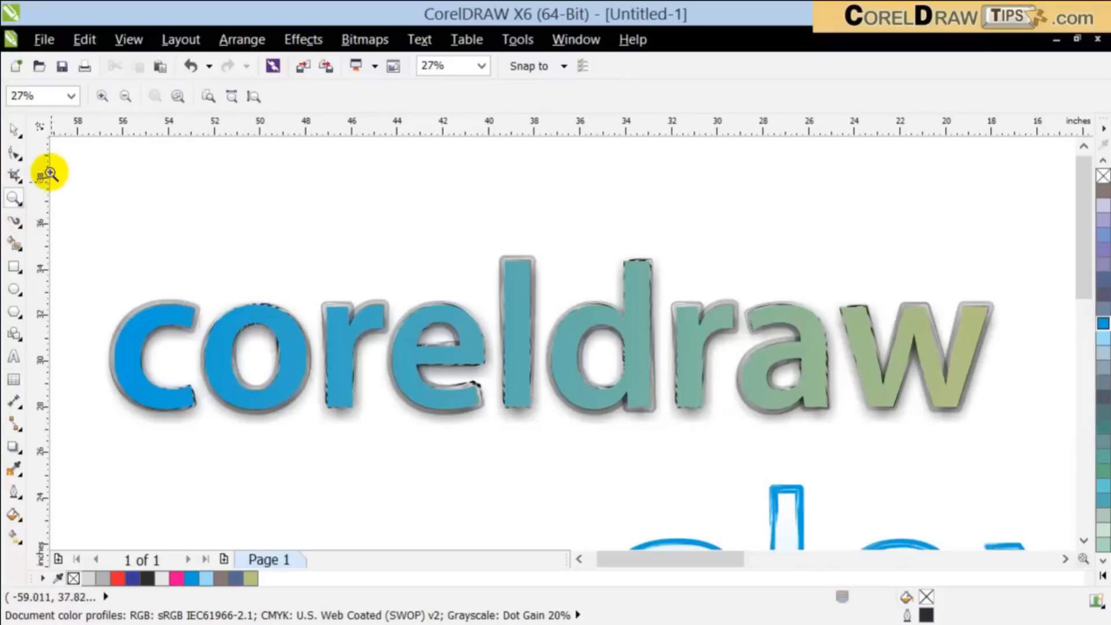
click(11, 132)
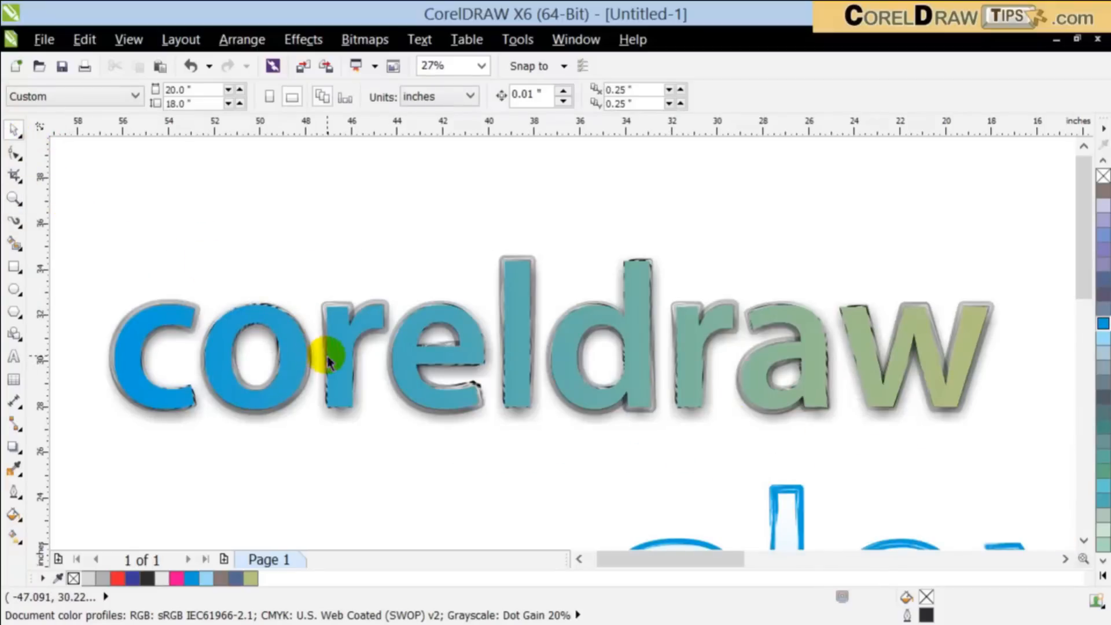
click(14, 267)
drag(86, 214, 1041, 472)
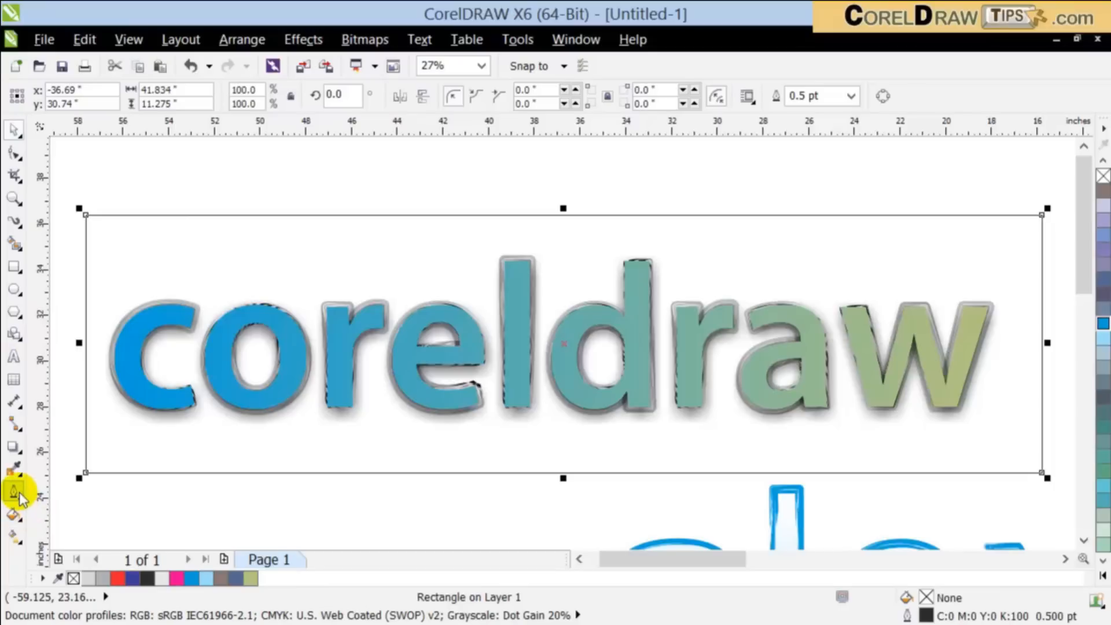
click(12, 517)
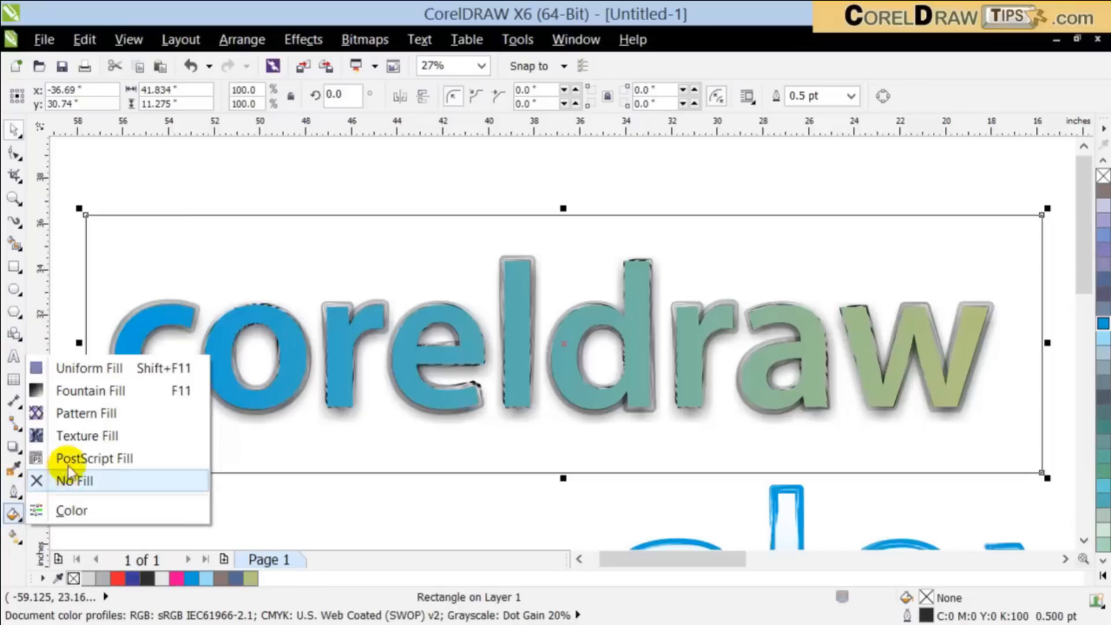
click(87, 435)
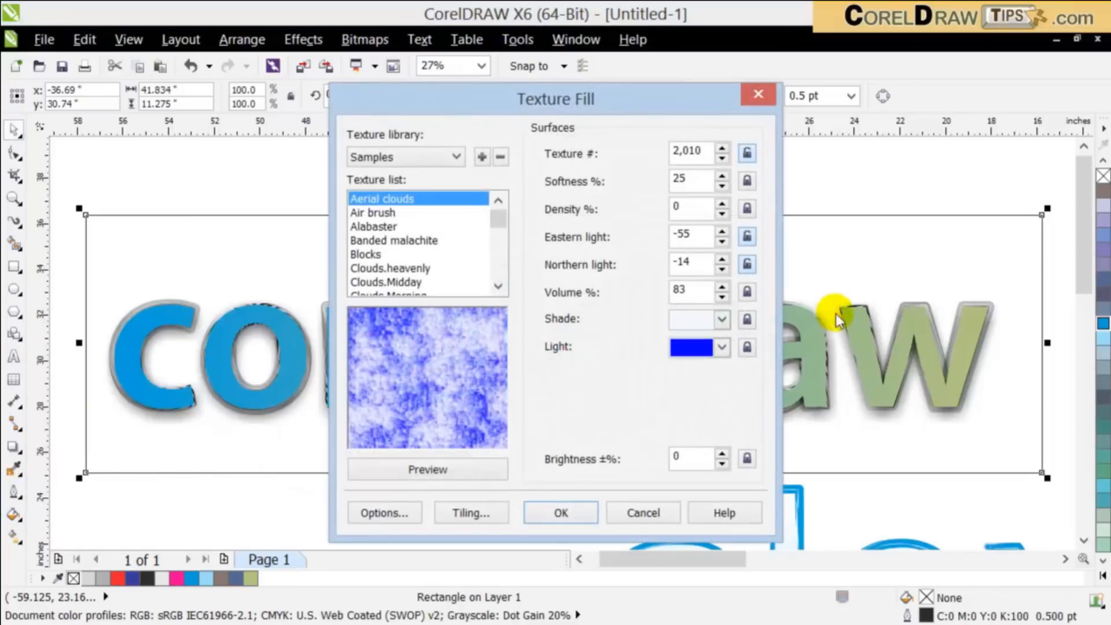
click(639, 513)
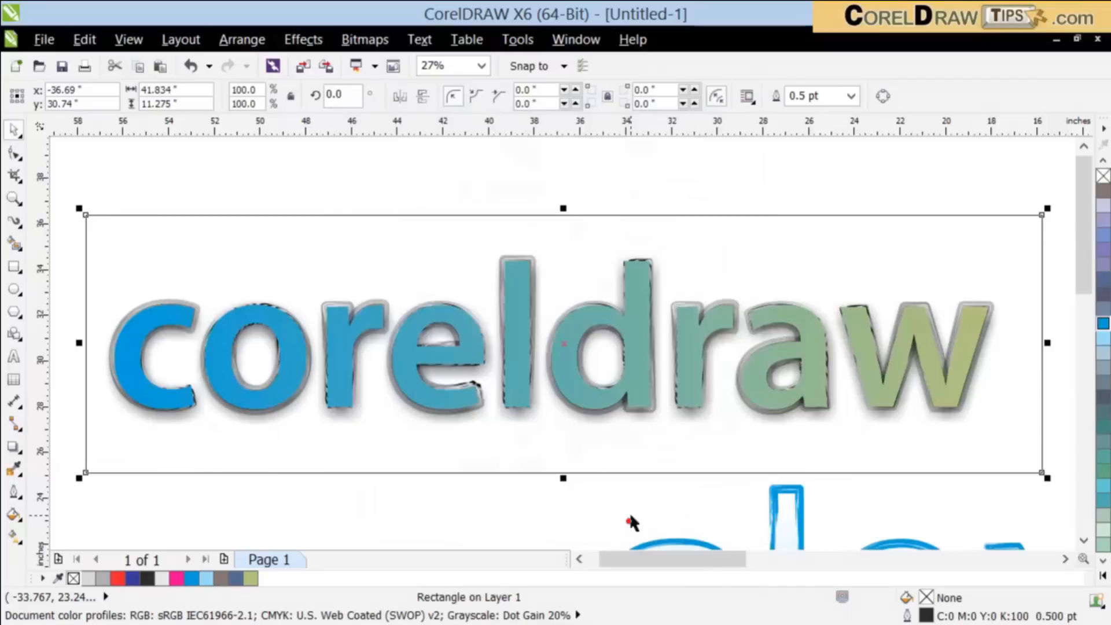
Step: Start a full-color pattern fill for the rectangle, trying the yellow speckled pattern and the blue damask pattern
click(13, 514)
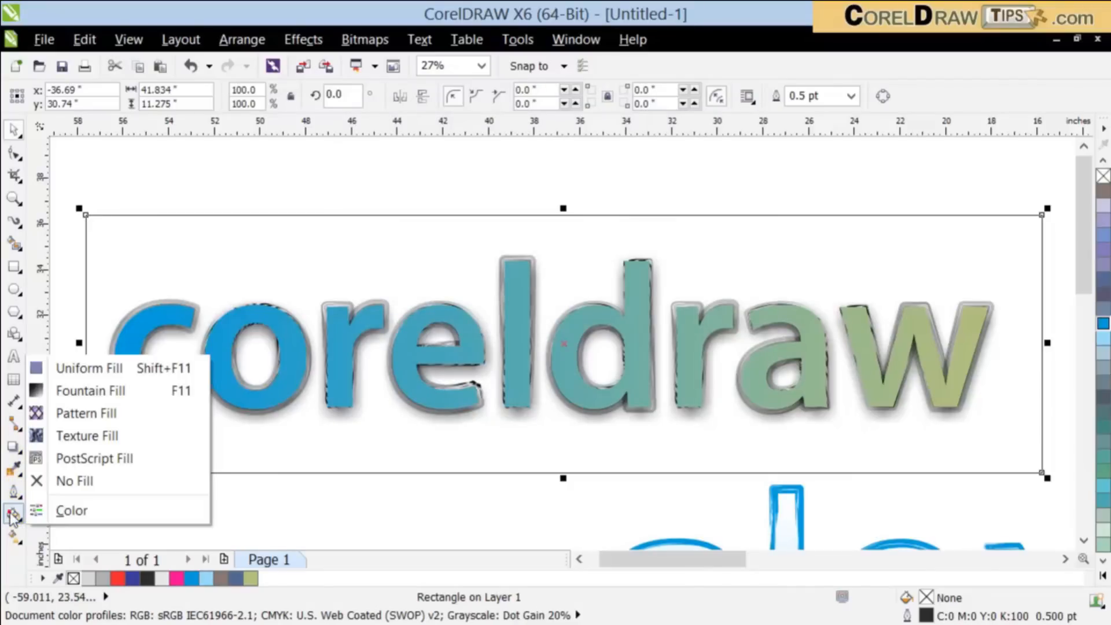
click(75, 412)
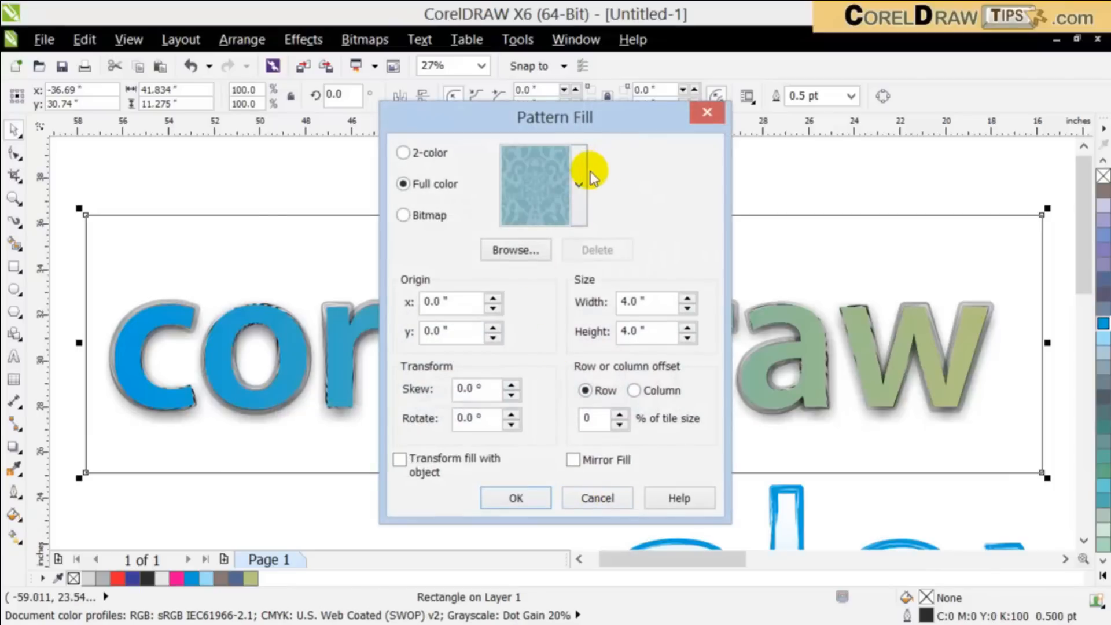
click(579, 184)
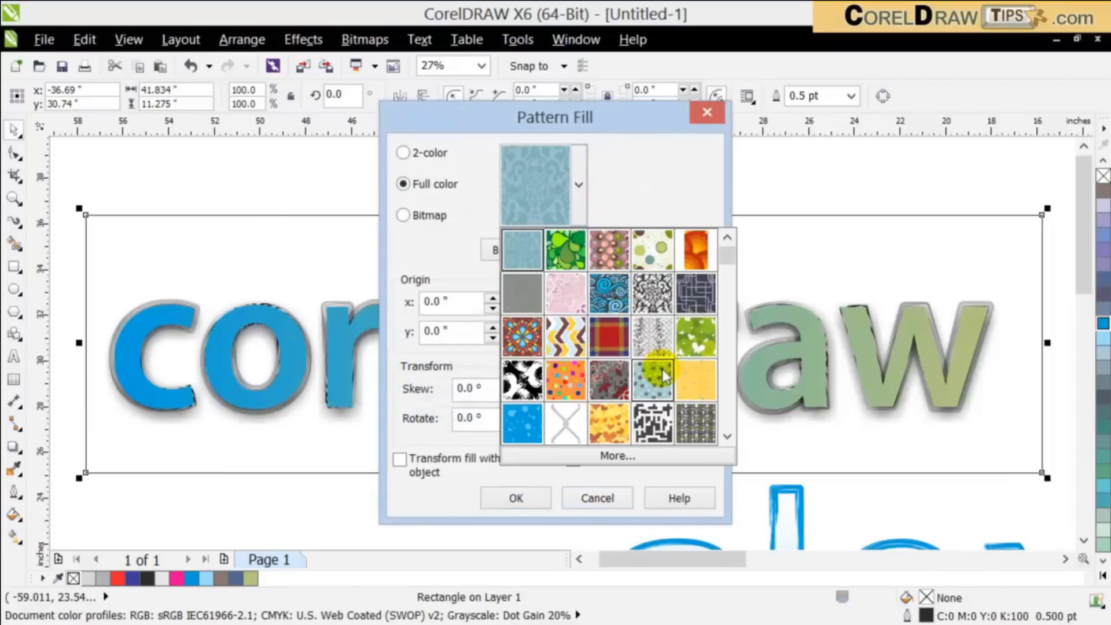
click(727, 438)
click(696, 337)
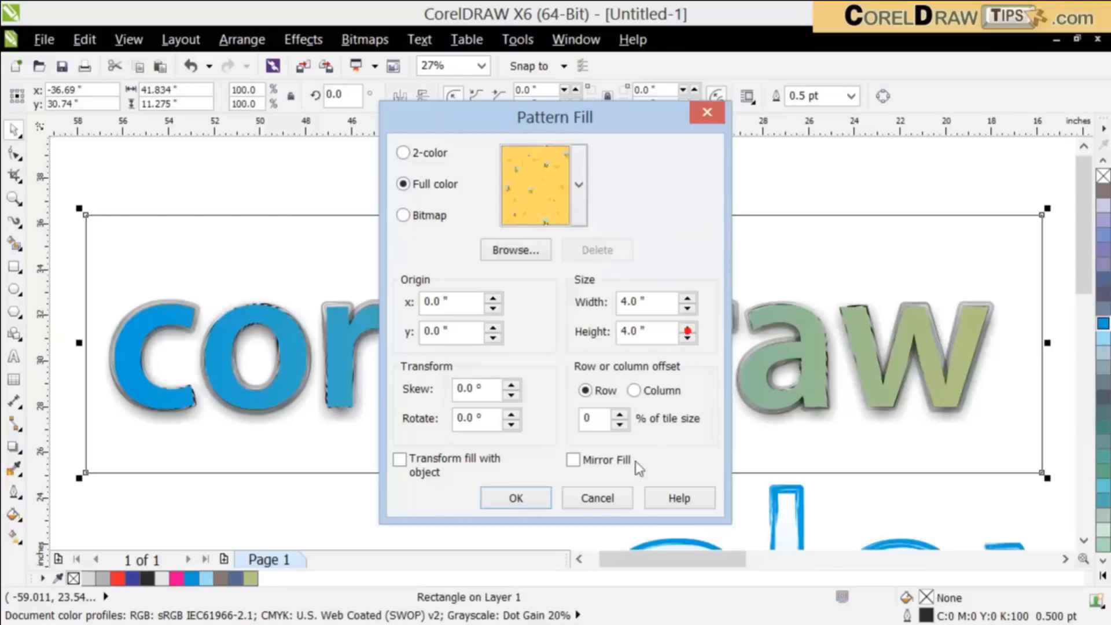
click(579, 197)
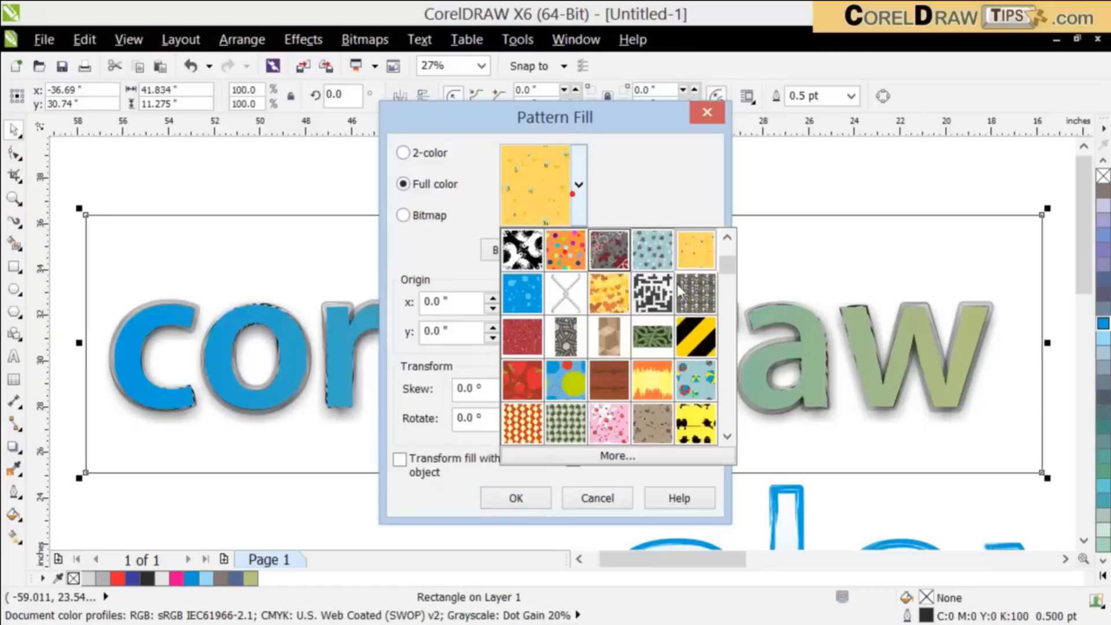
click(729, 348)
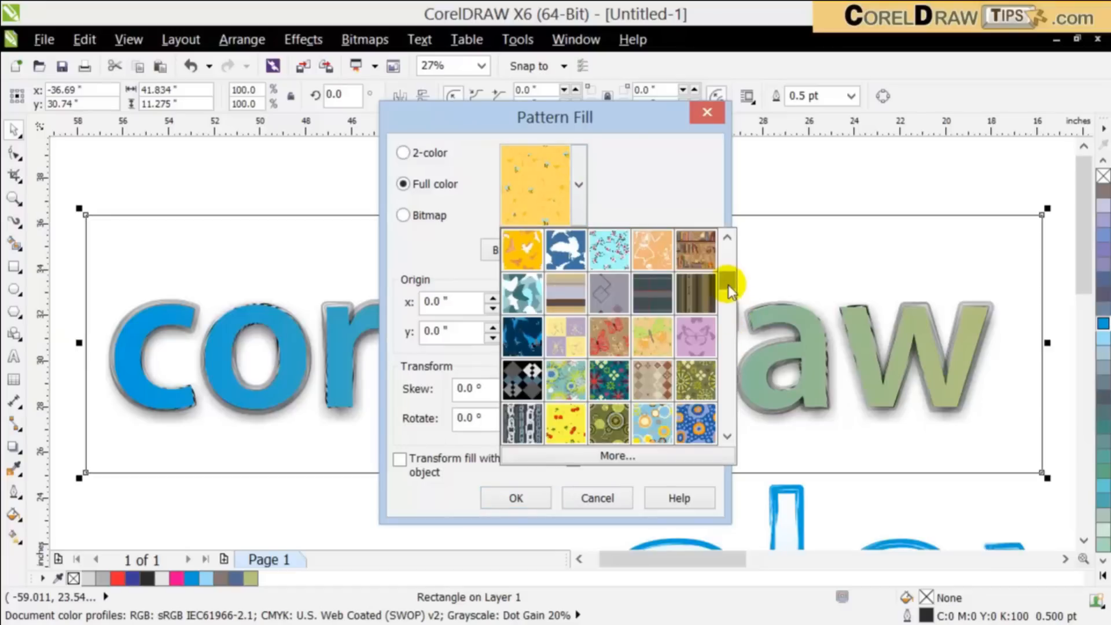
drag(727, 284, 727, 237)
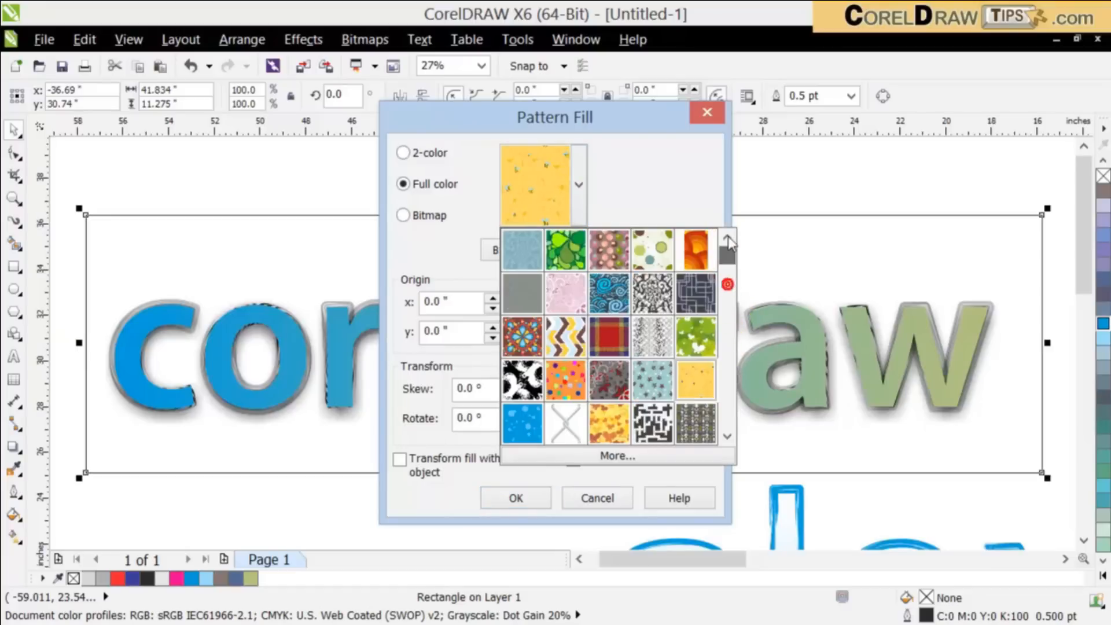
click(517, 250)
Step: Fill the rectangle with the light blue full-color pattern of interlocking white and orange rounded squares
click(577, 185)
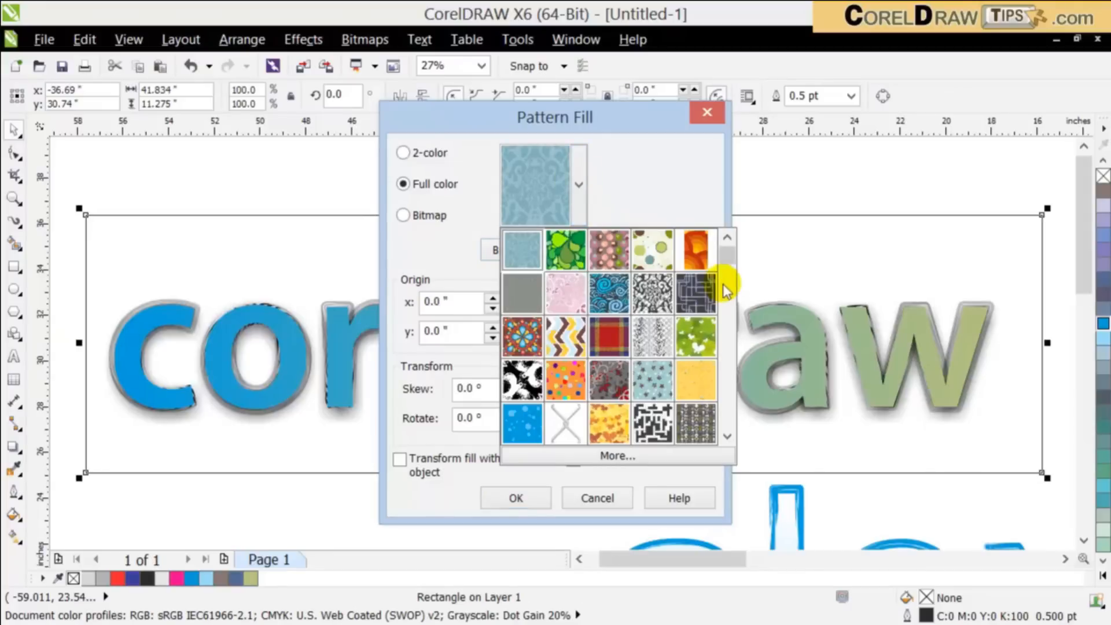
drag(727, 249, 727, 365)
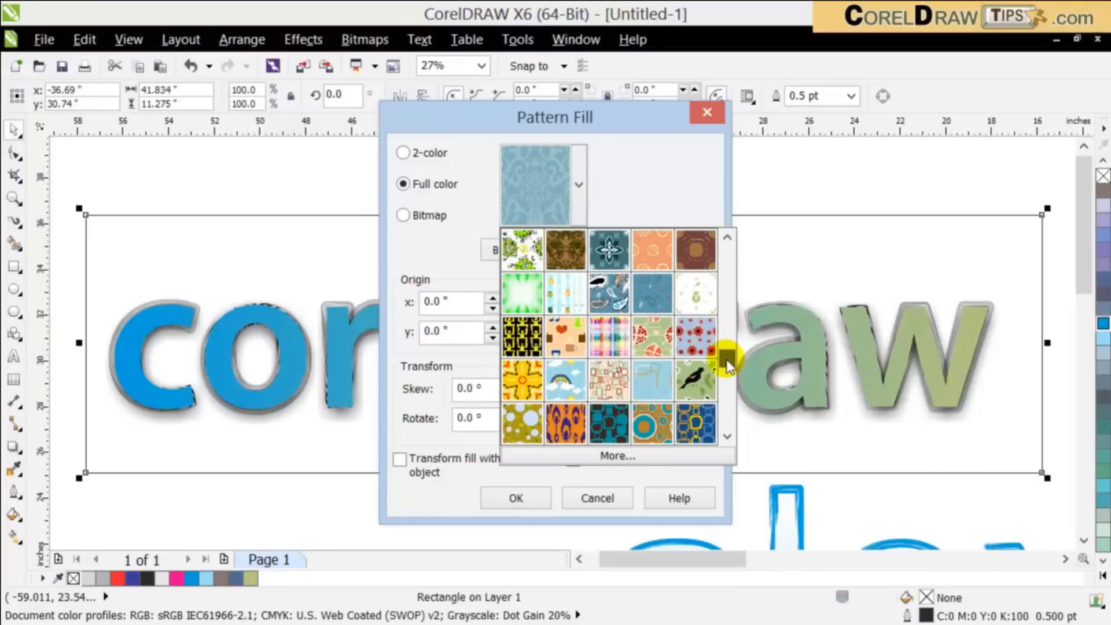
click(651, 379)
click(531, 497)
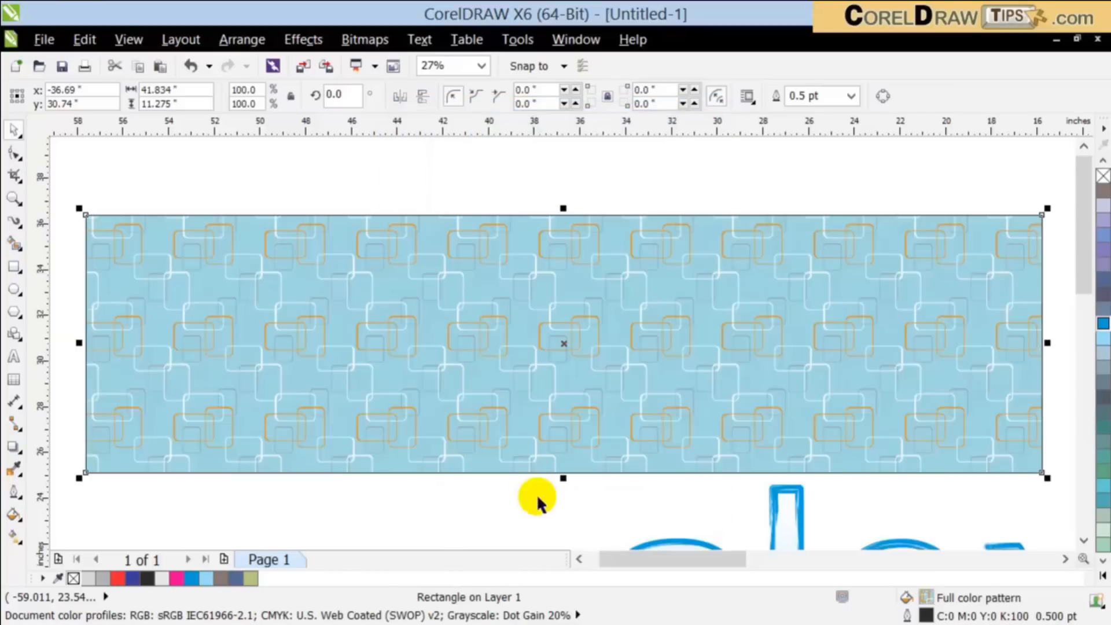
Step: Send the patterned rectangle behind the "coreldraw" lettering and deselect it
click(242, 39)
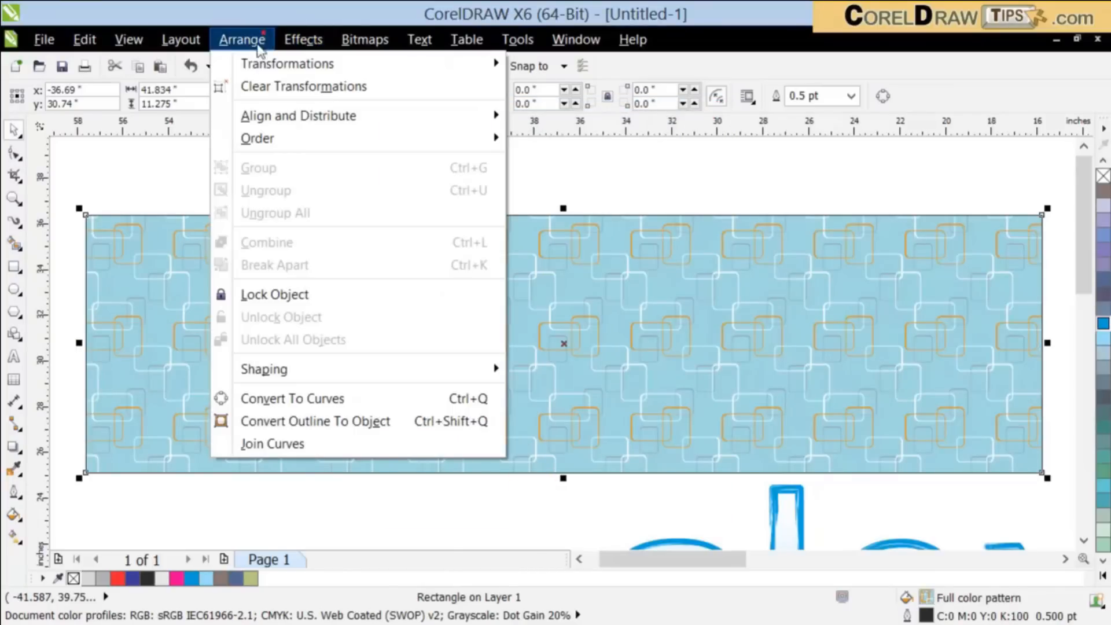
mouse_move(280, 137)
click(569, 164)
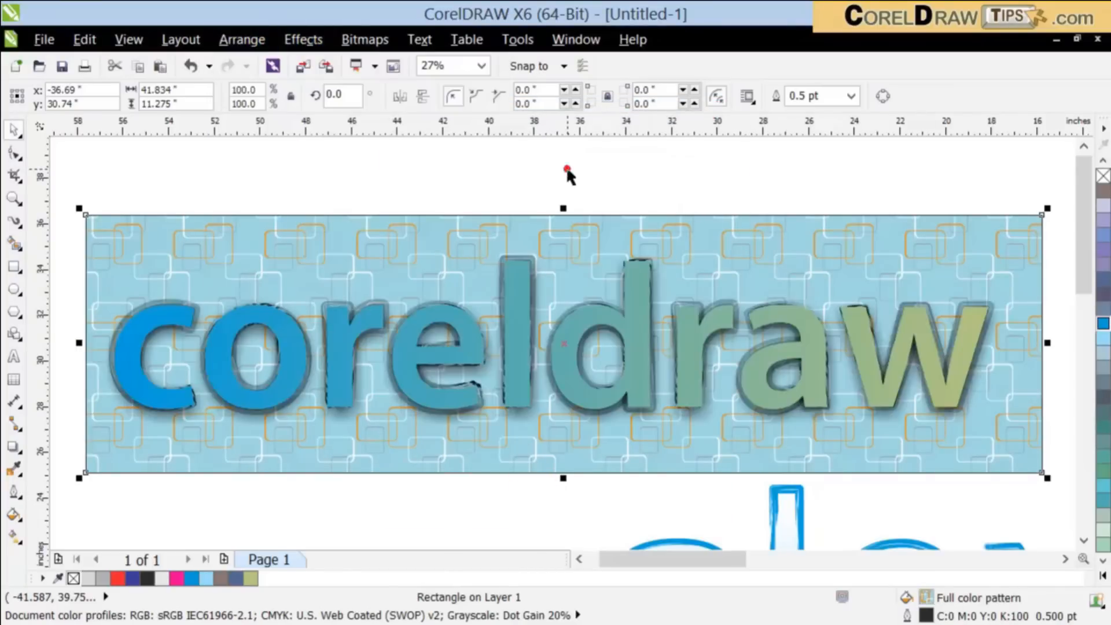
click(587, 184)
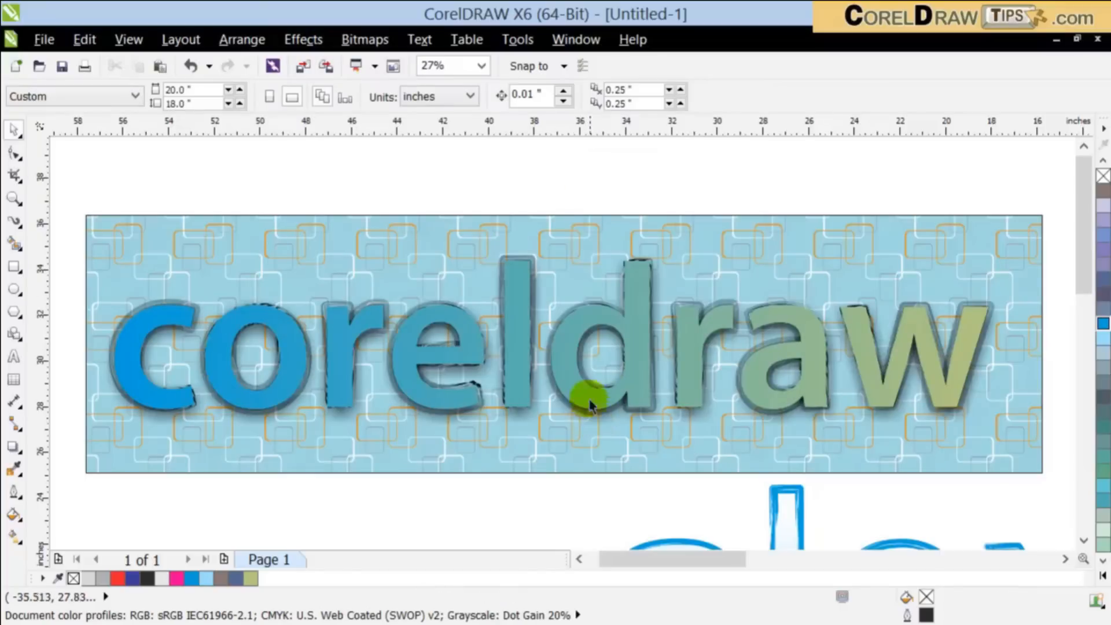
Step: Remove the patterned rectangle's outline and shift the rectangle about 0.27 inch left and 0.08 inch down
click(588, 266)
click(1033, 244)
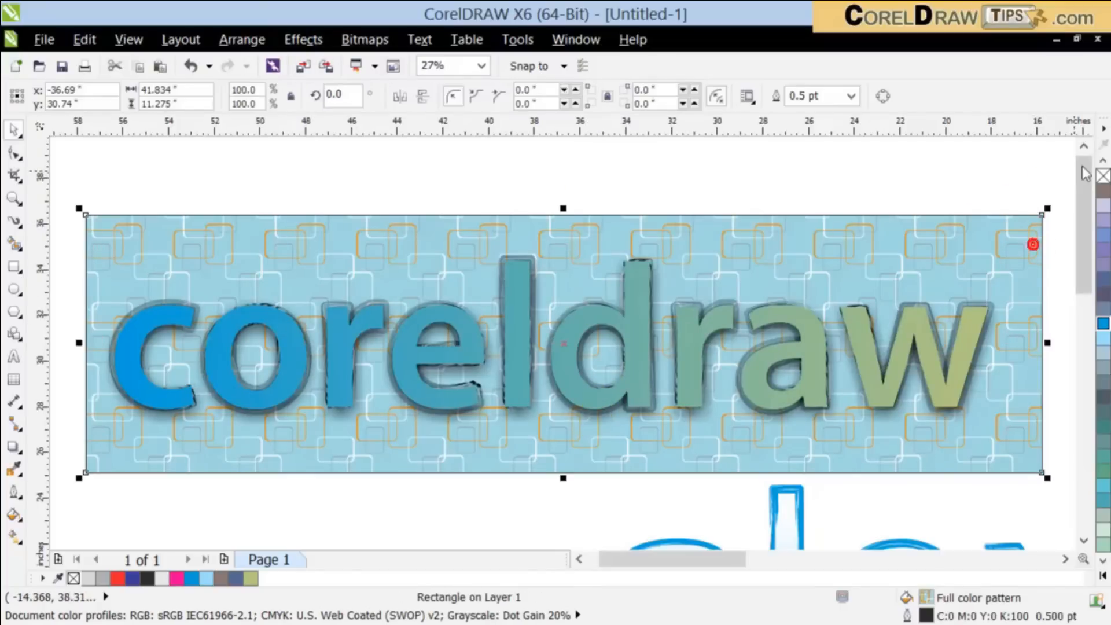
right_click(1102, 175)
click(963, 188)
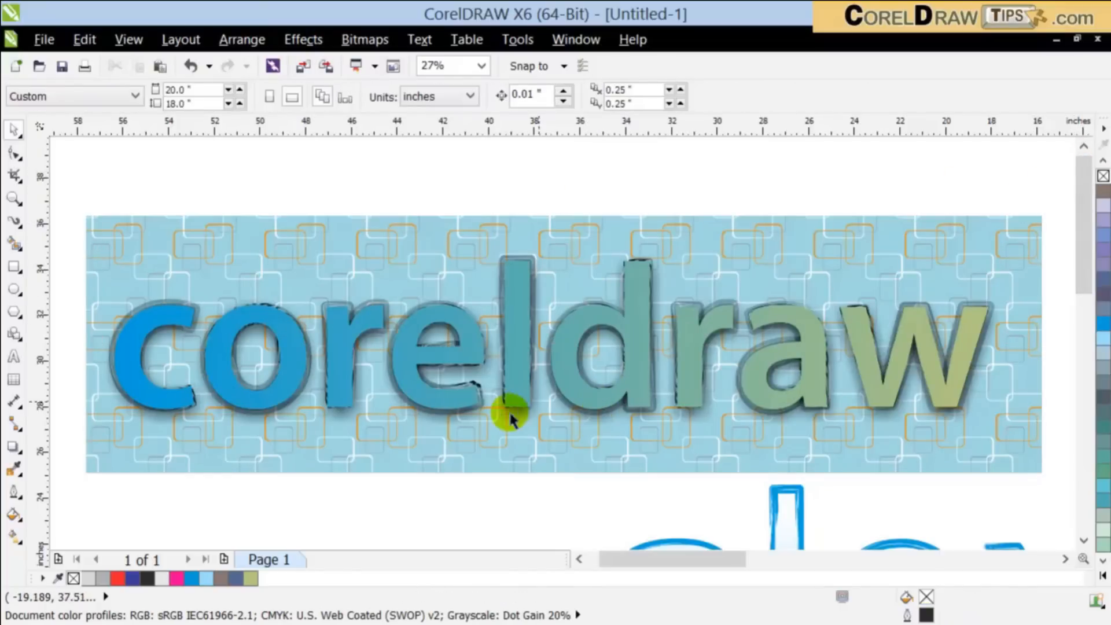
click(362, 453)
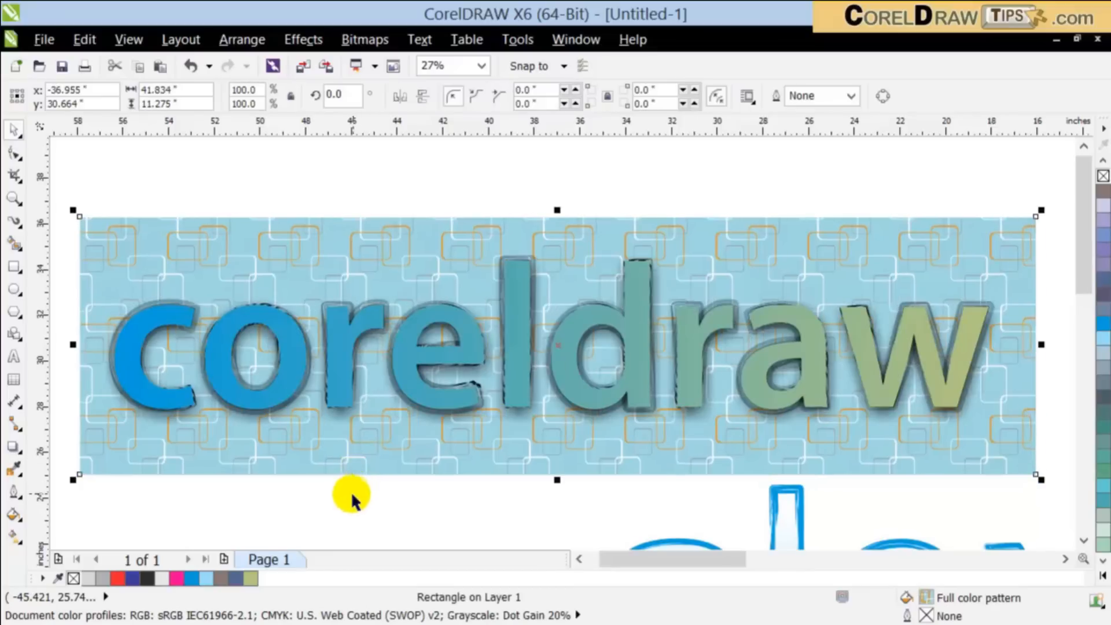
click(337, 526)
Step: Replace the gradient fill of the top "coreldraw" letters with solid white (C:0 M:0 Y:0 K:0)
click(179, 347)
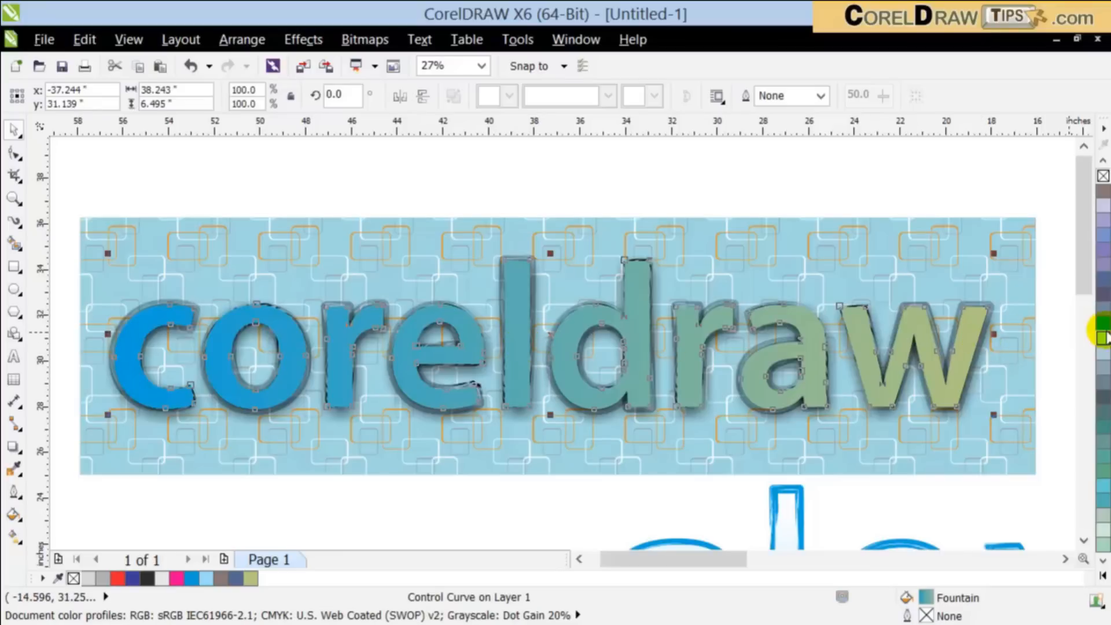
click(1103, 160)
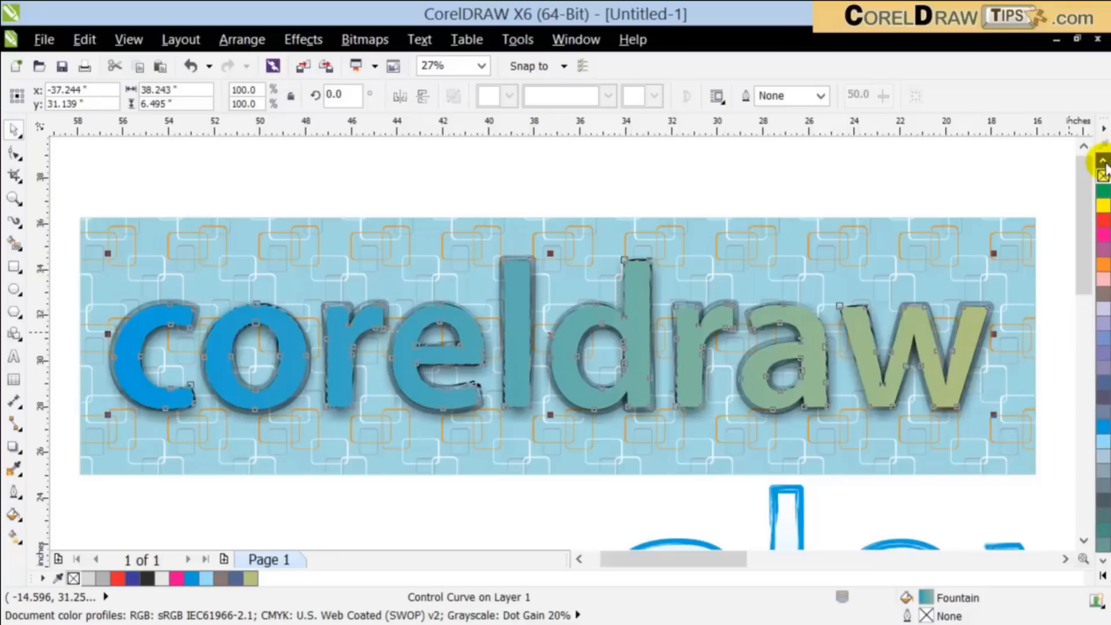
click(1103, 294)
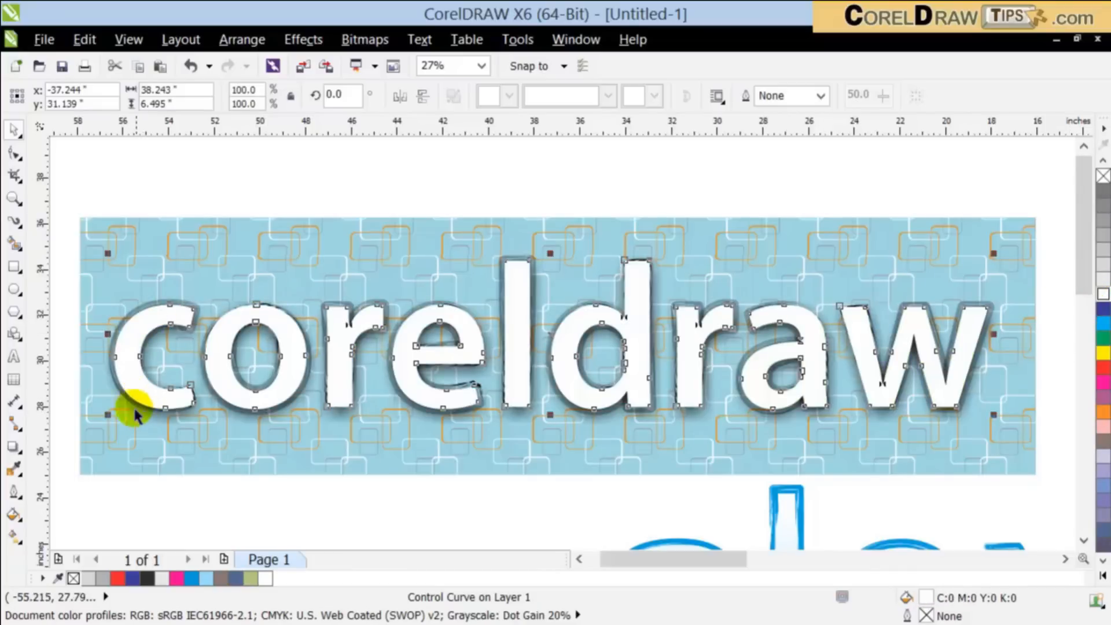
Step: Apply a one-step inside contour with a 0.13 inch offset and black fill to the white "coreldraw" letters
click(11, 447)
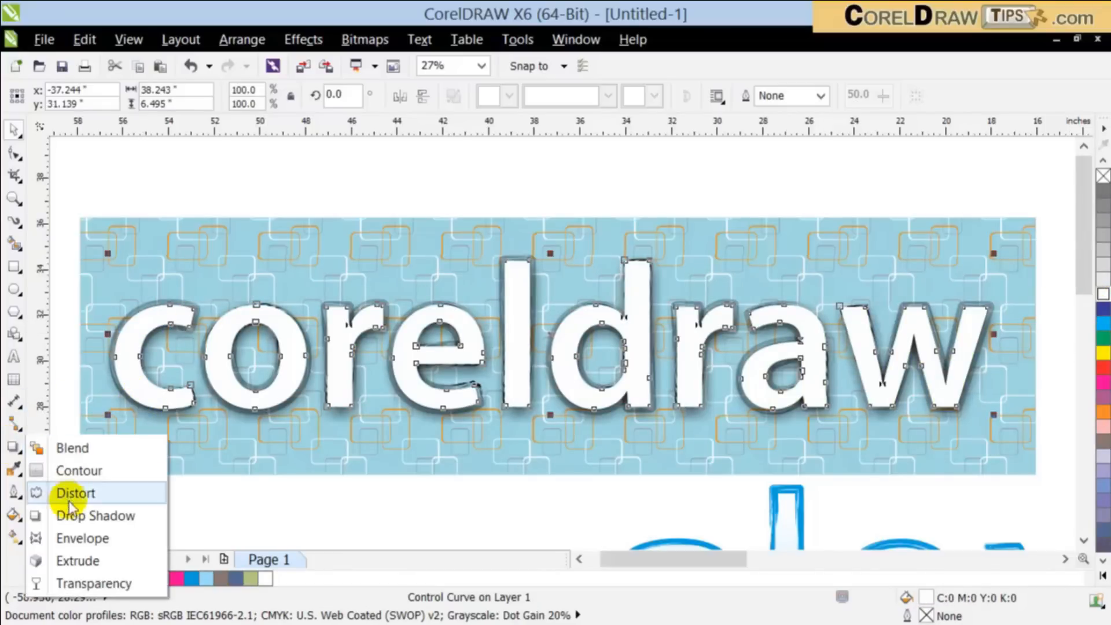
click(92, 479)
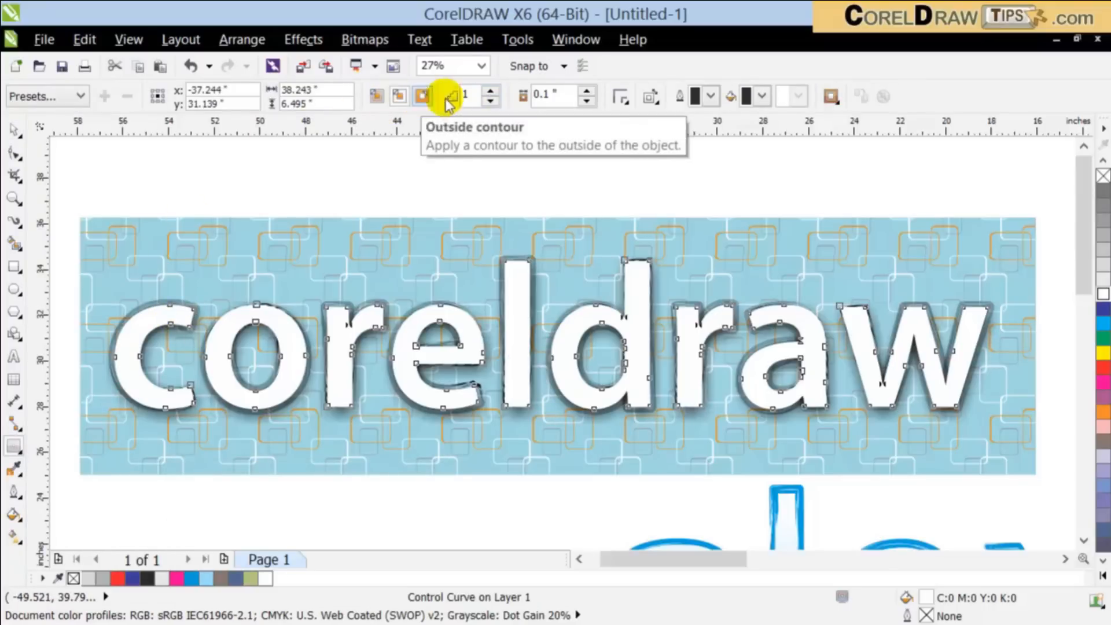
click(586, 90)
click(586, 91)
click(585, 91)
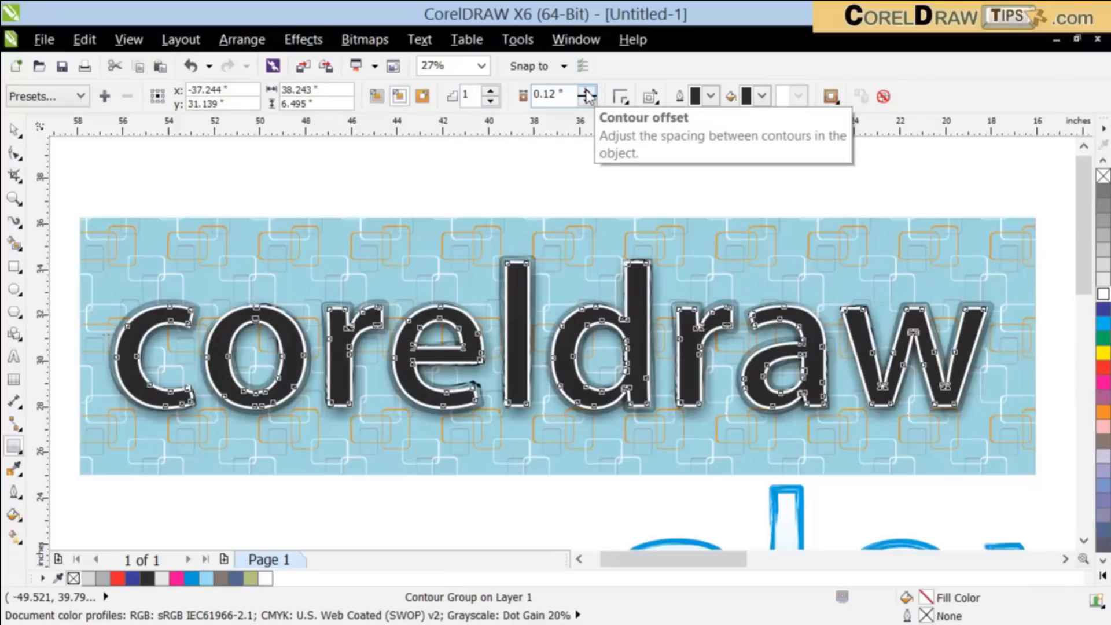
Step: Break the contour group apart and delete the separated black inner letter curves
click(14, 129)
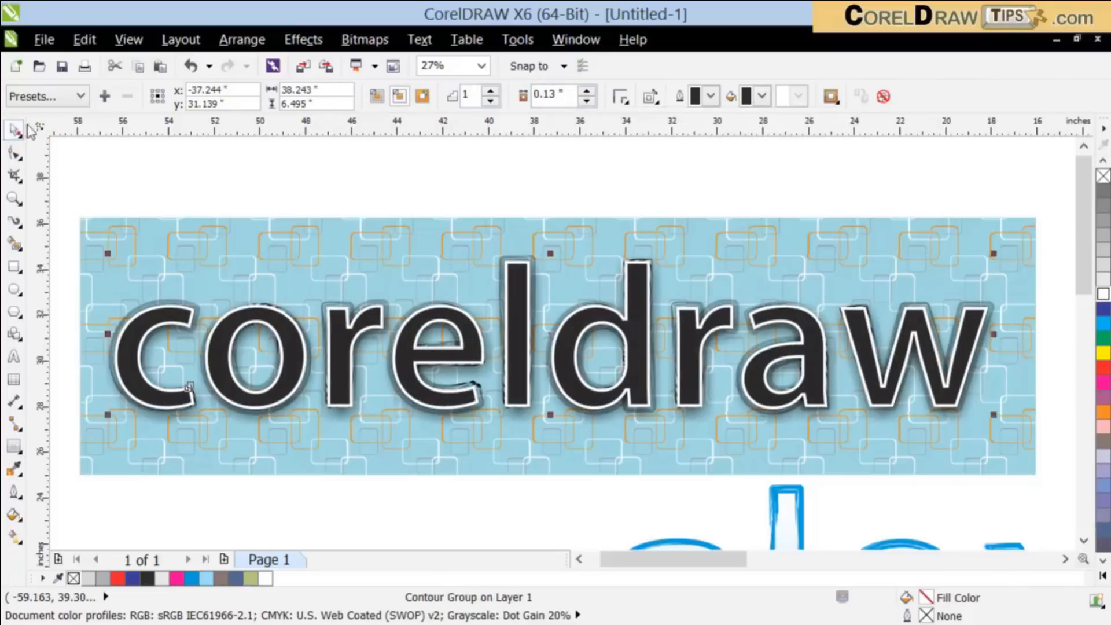
click(237, 40)
click(307, 265)
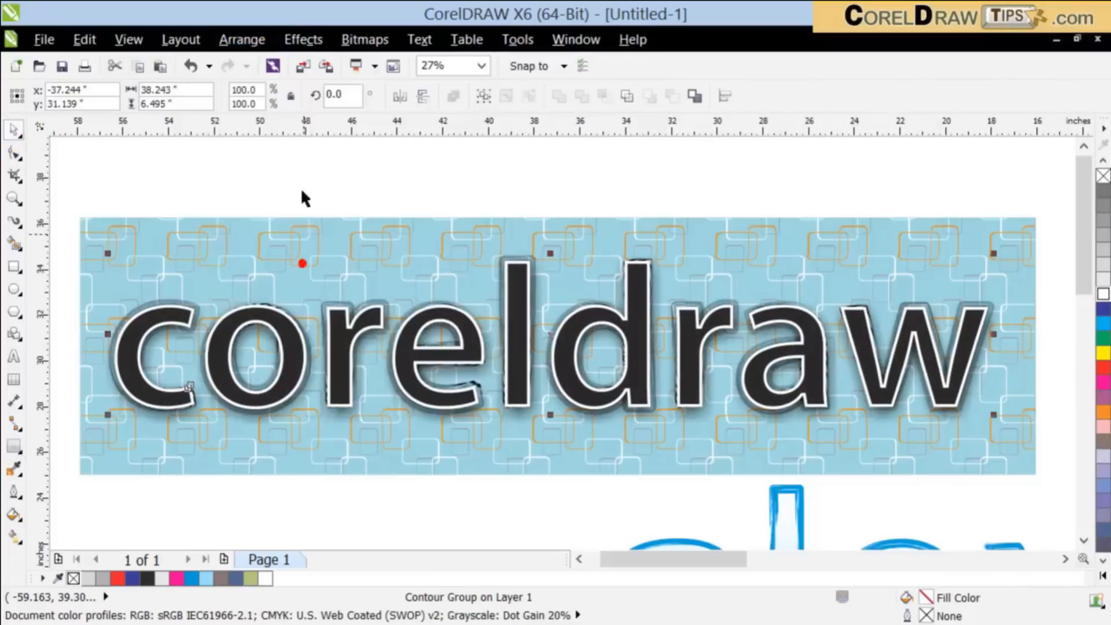
click(191, 306)
click(184, 309)
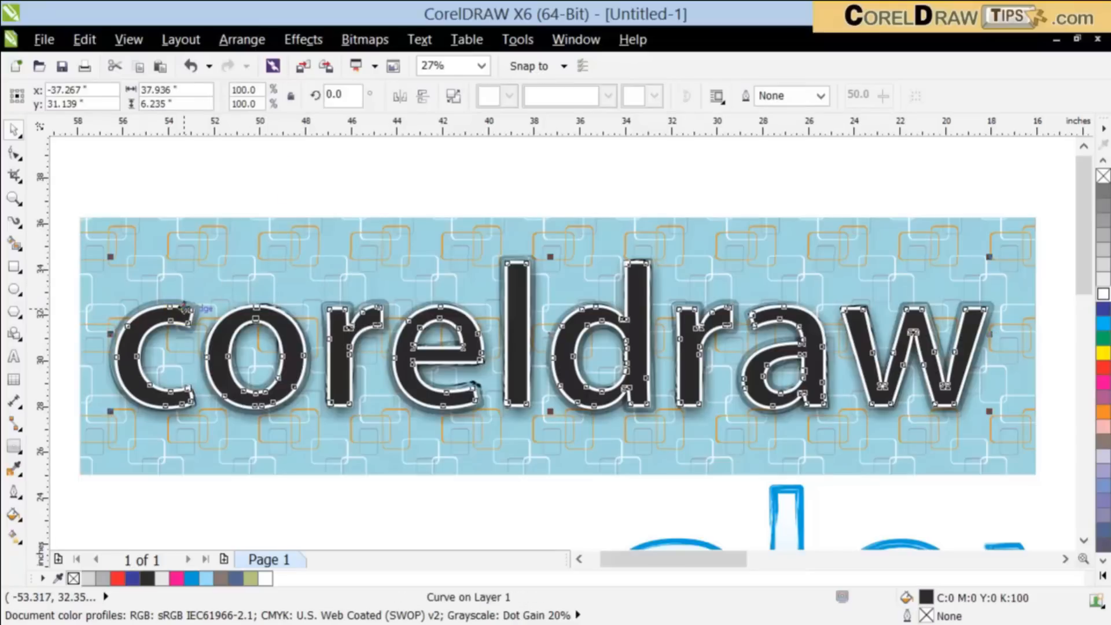
key(Delete)
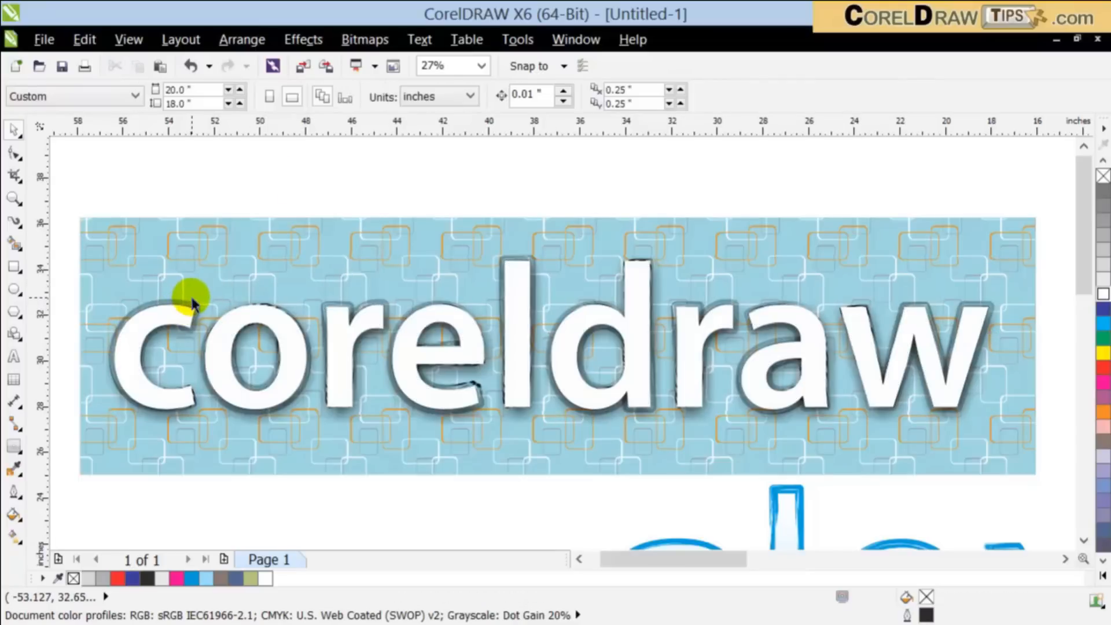
Step: Undo the deletion of the black inner "coreldraw" letter curves and clear the selection
key(ctrl+z)
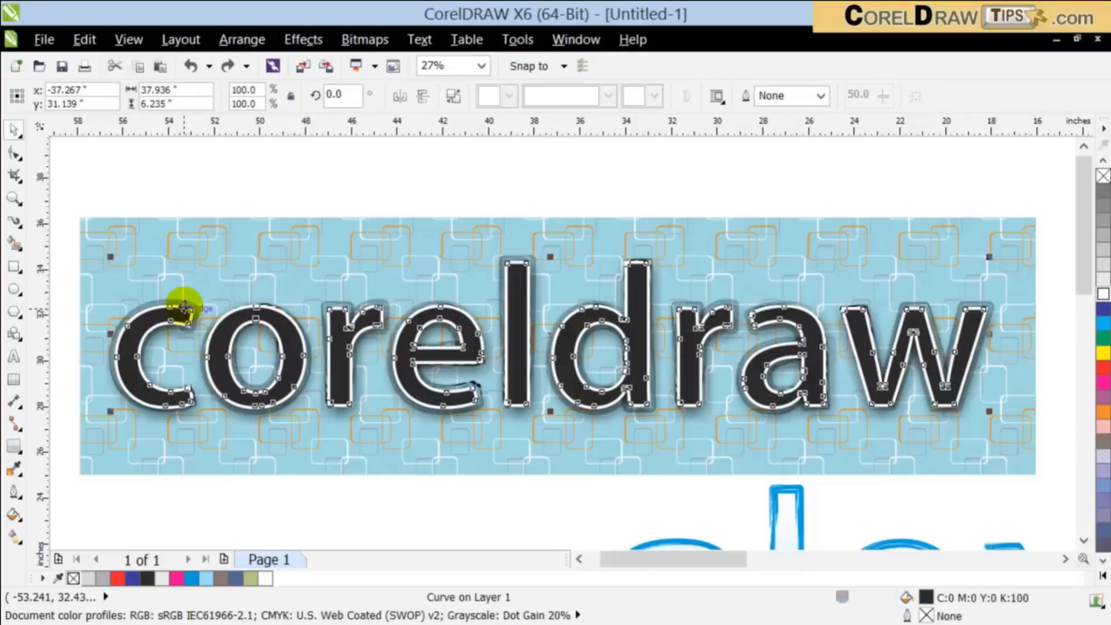
click(154, 202)
scroll(104, 322, up, 4)
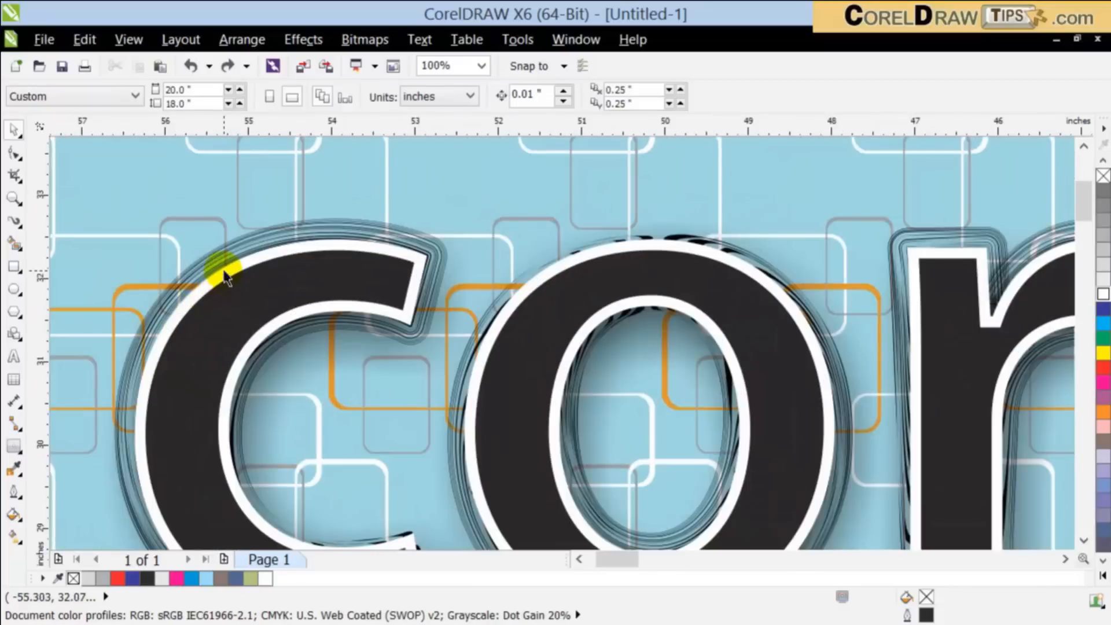
click(224, 272)
key(Delete)
scroll(252, 279, down, 2)
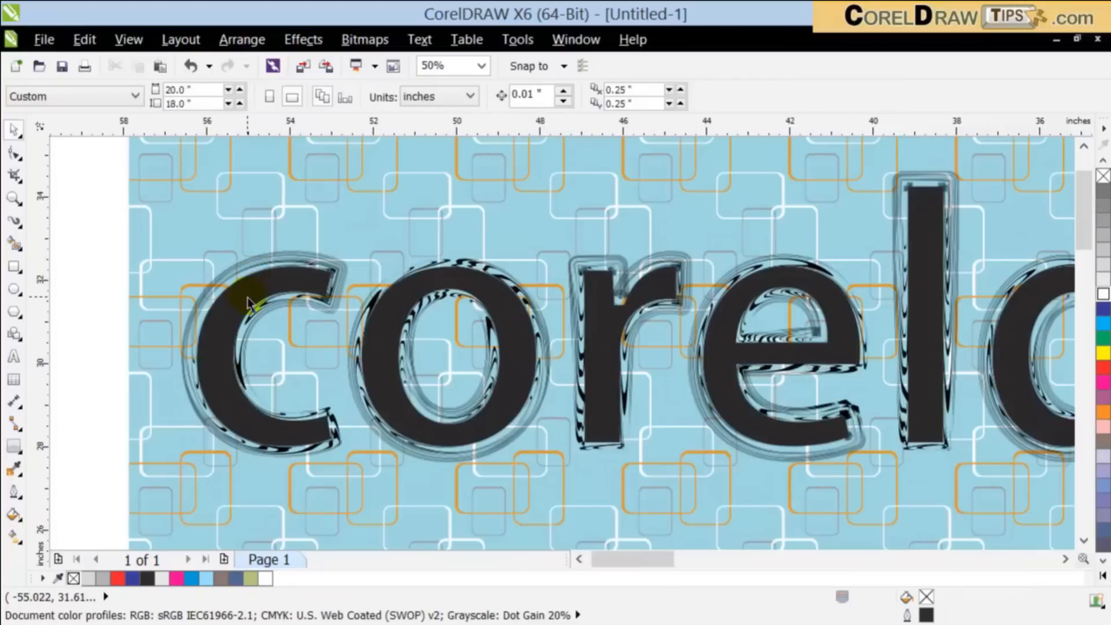
drag(248, 302, 322, 391)
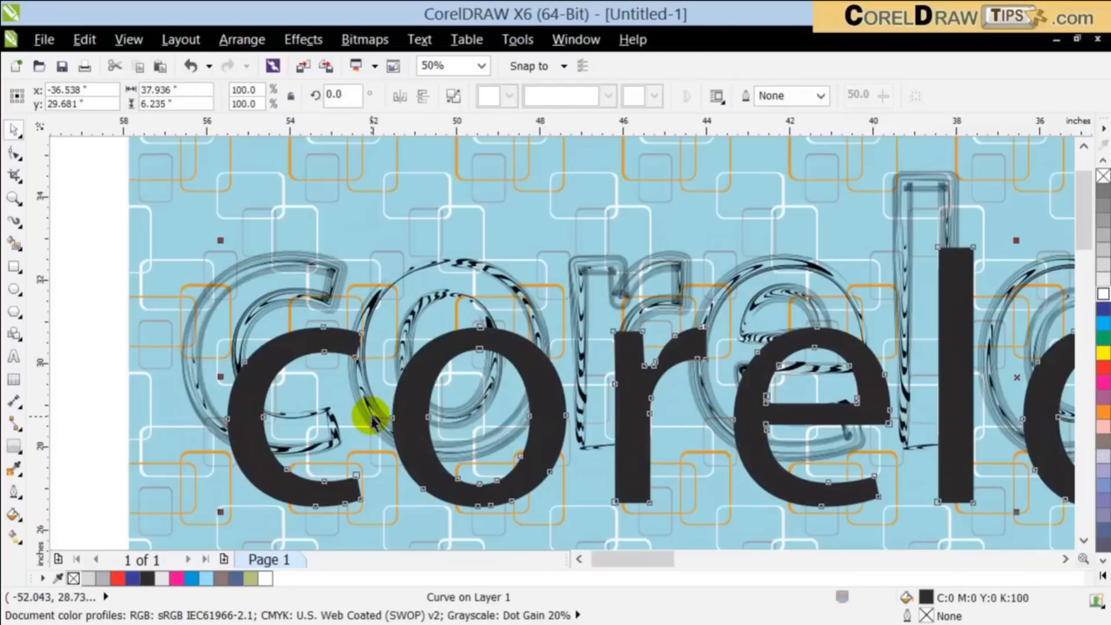
key(ctrl+z)
Step: Undo the previous contour separation and break the compound object of 3 elements in "coreldraw" apart again
key(ctrl+z)
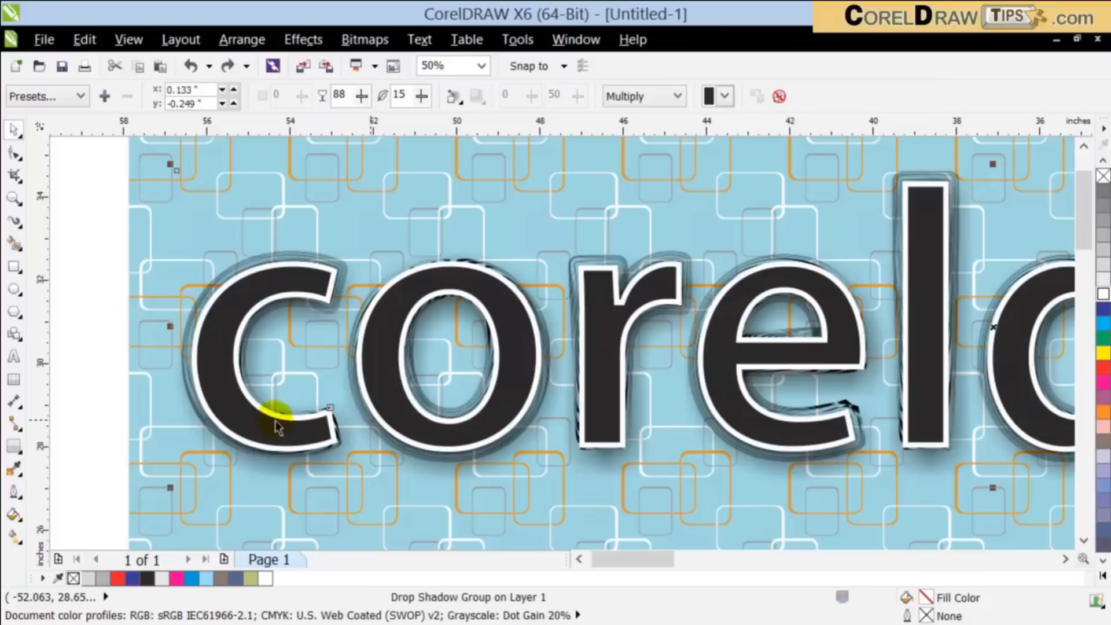
key(ctrl+z)
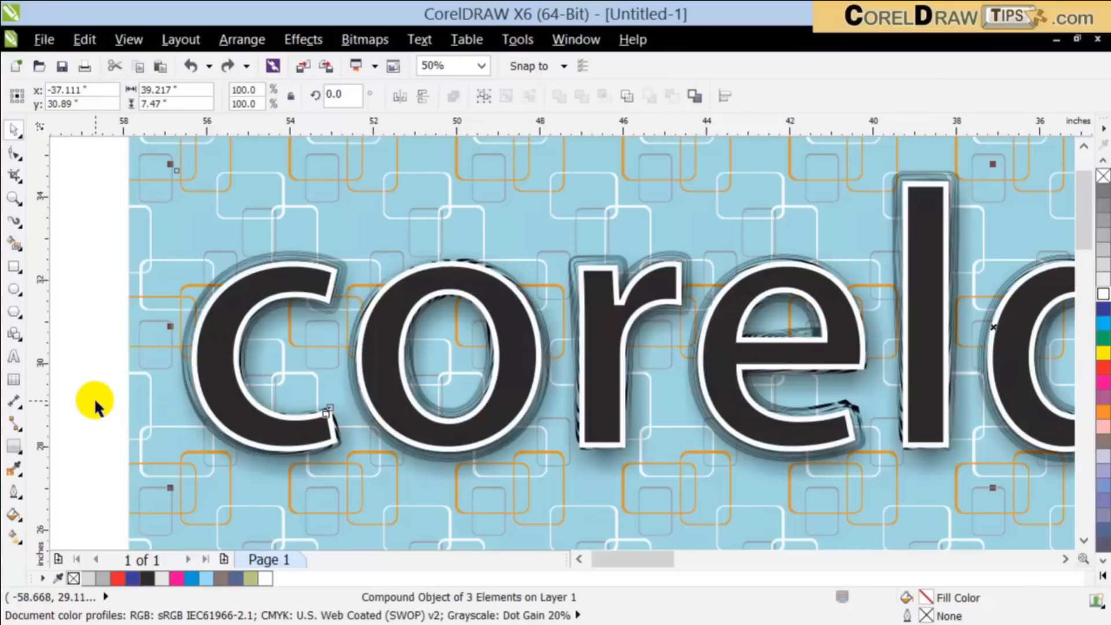
drag(208, 345, 334, 410)
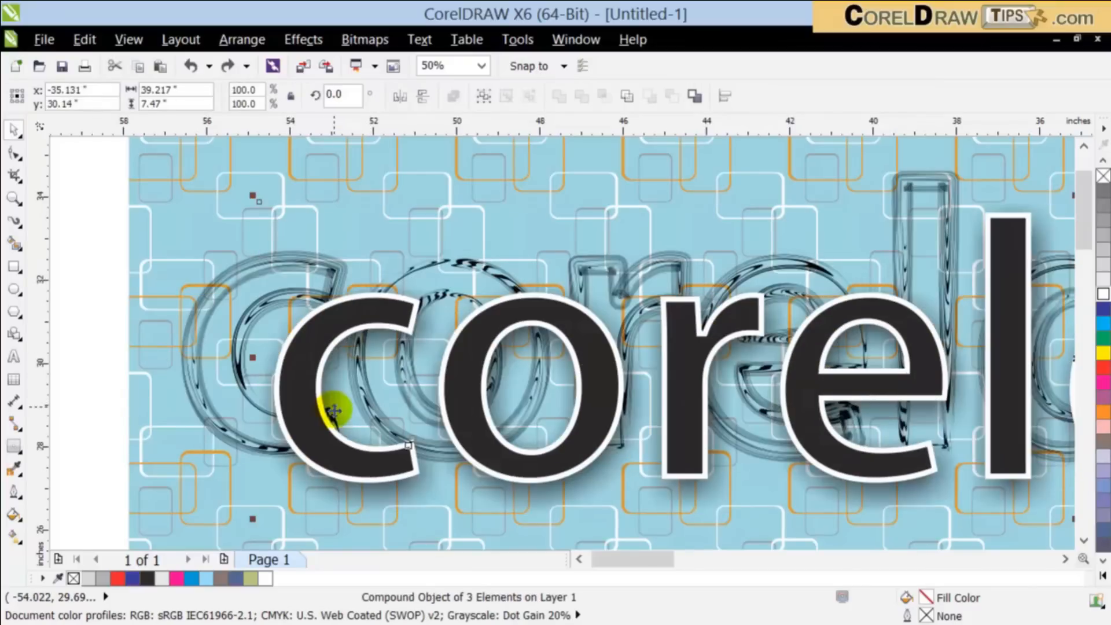
key(ctrl+z)
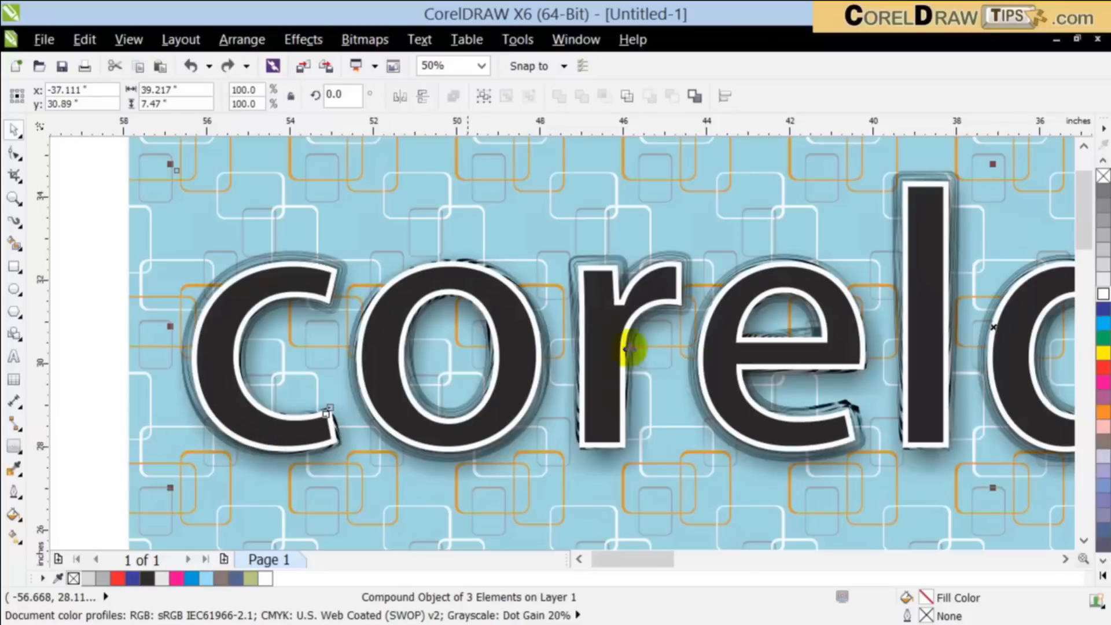
click(234, 39)
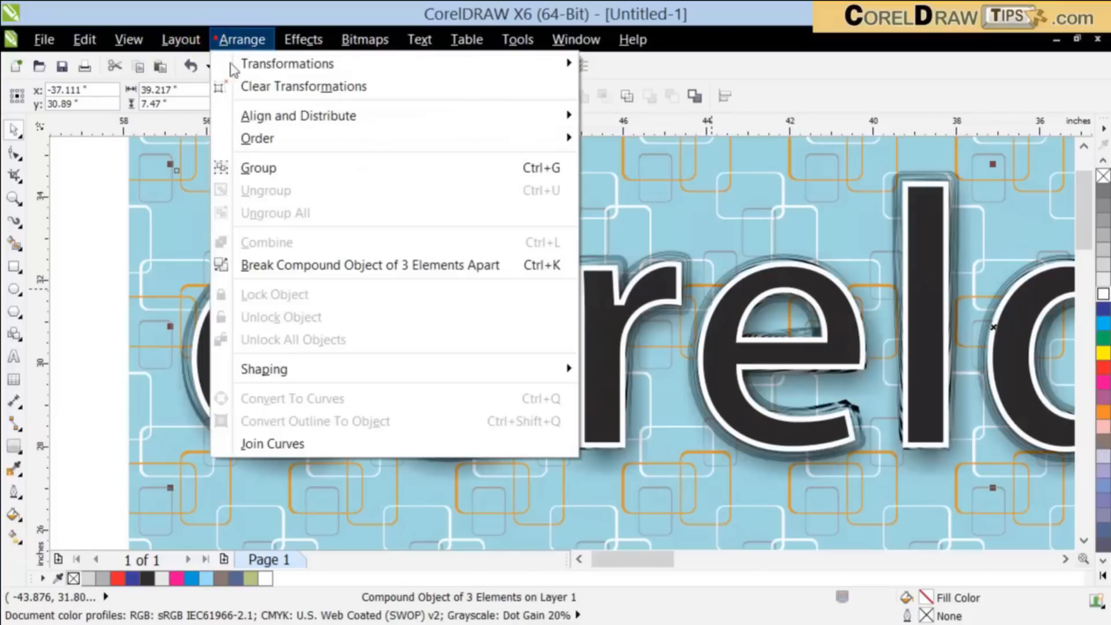
click(317, 265)
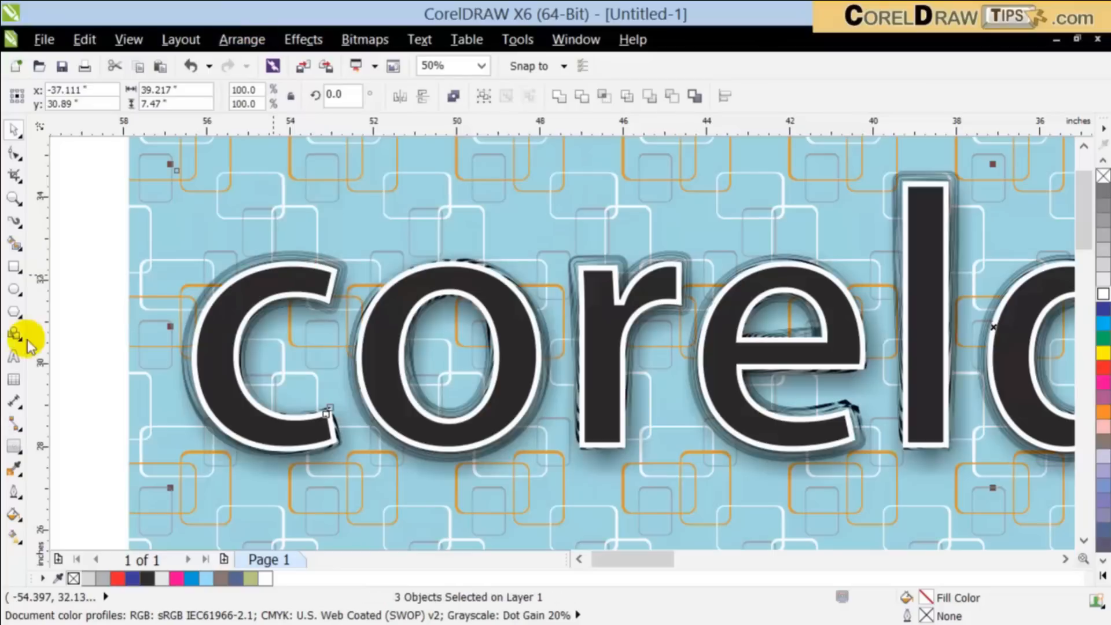
Step: Try moving the black inner "coreldraw" letters down off the white letters, and undo the move
click(93, 316)
scroll(94, 314, down, 1)
drag(236, 312, 280, 482)
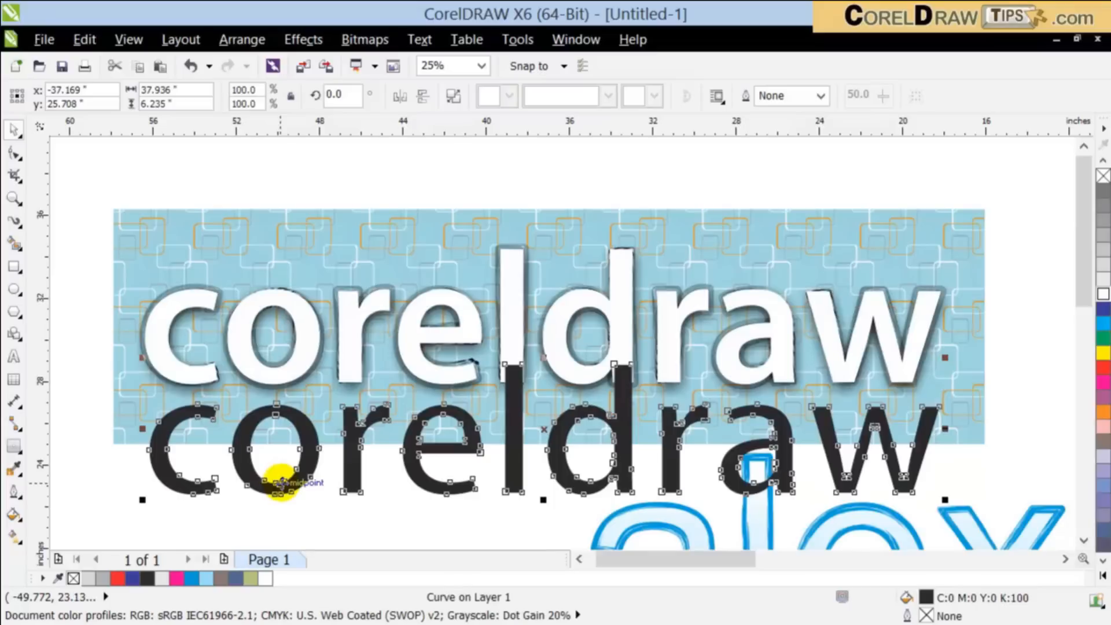
key(ctrl+z)
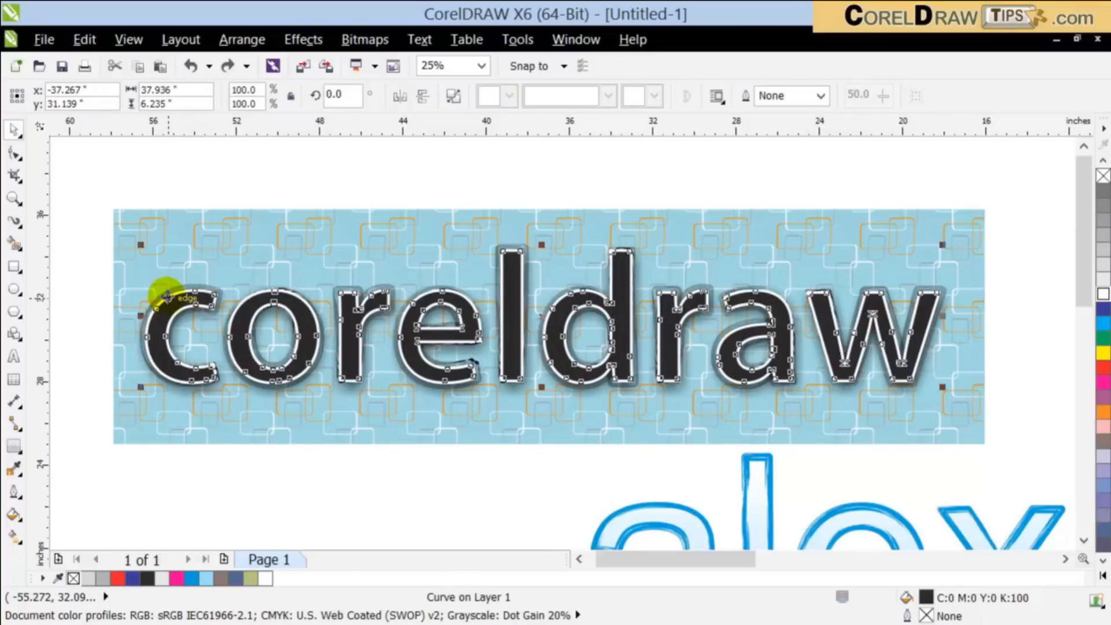
Step: Fill the white outer "coreldraw" letters with cyan and the black inner letters with white (C:0 M:0 Y:0 K:0)
scroll(166, 295, up, 2)
click(203, 285)
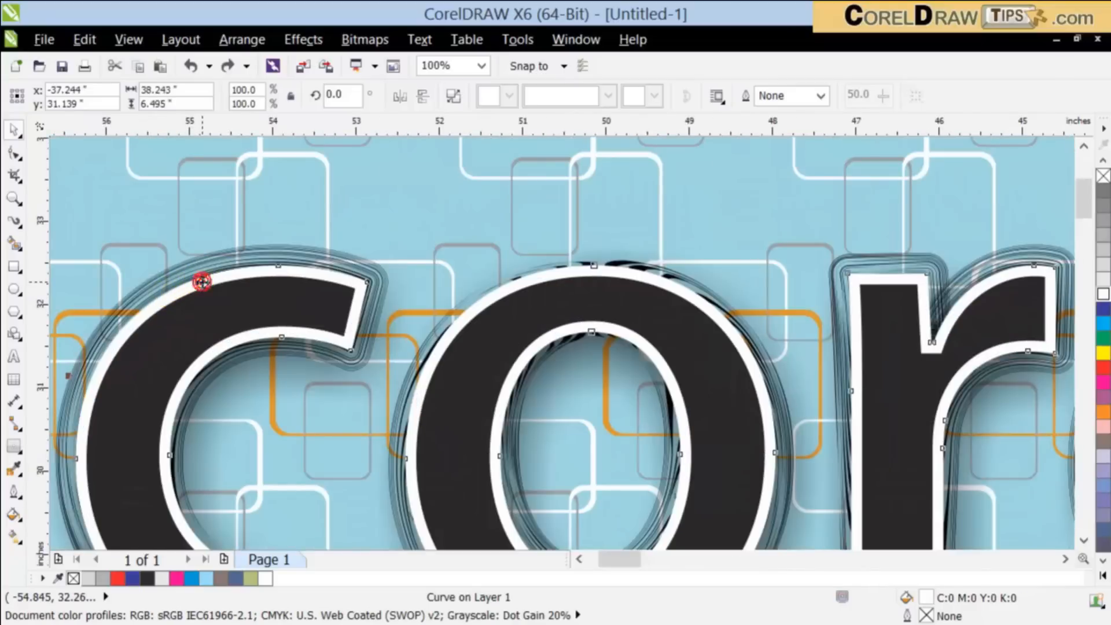
scroll(200, 280, down, 1)
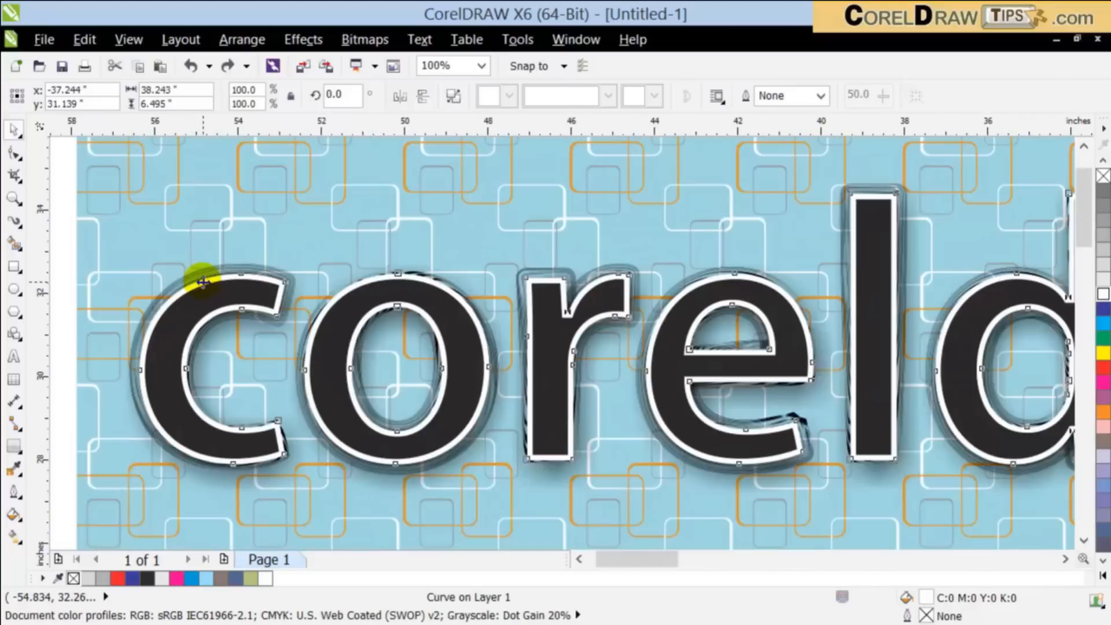
click(1103, 322)
scroll(1065, 341, down, 1)
drag(612, 559, 644, 563)
click(411, 196)
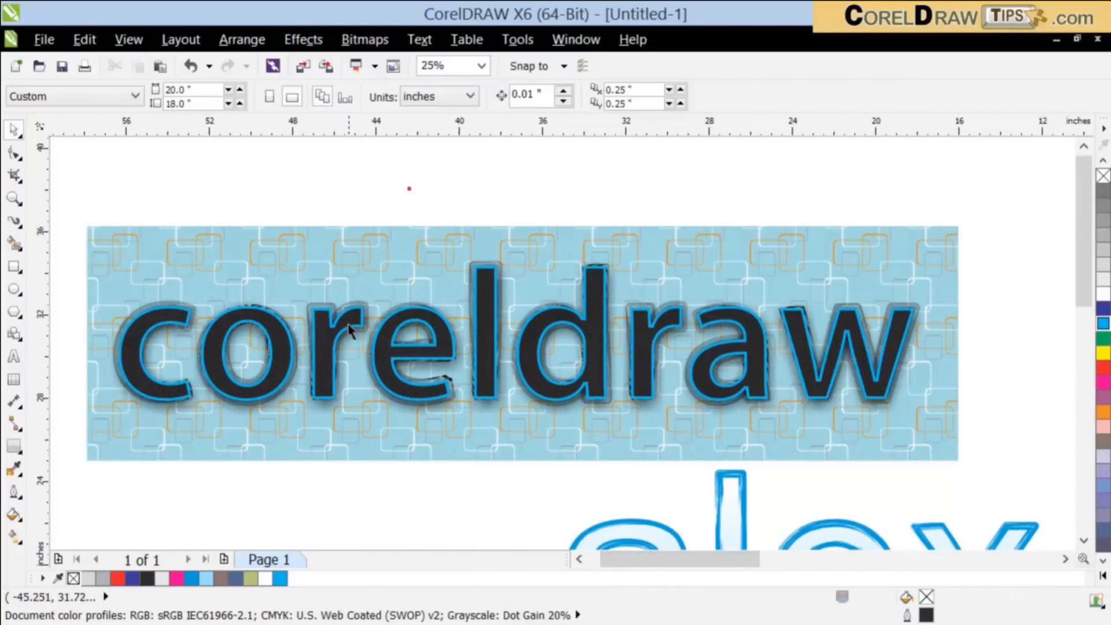
click(347, 322)
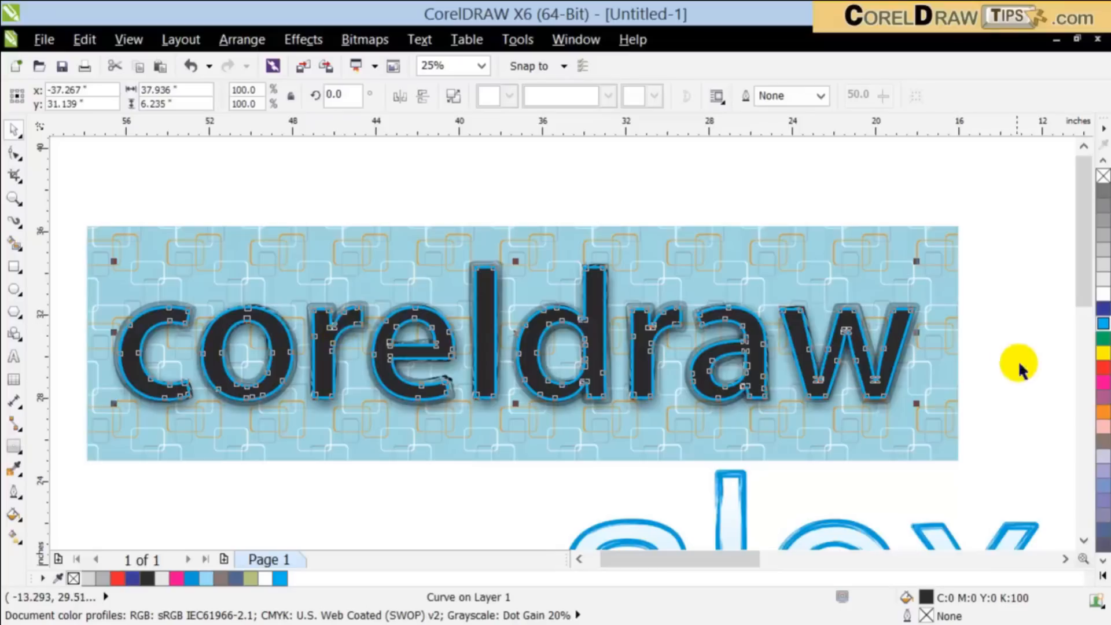
click(1104, 295)
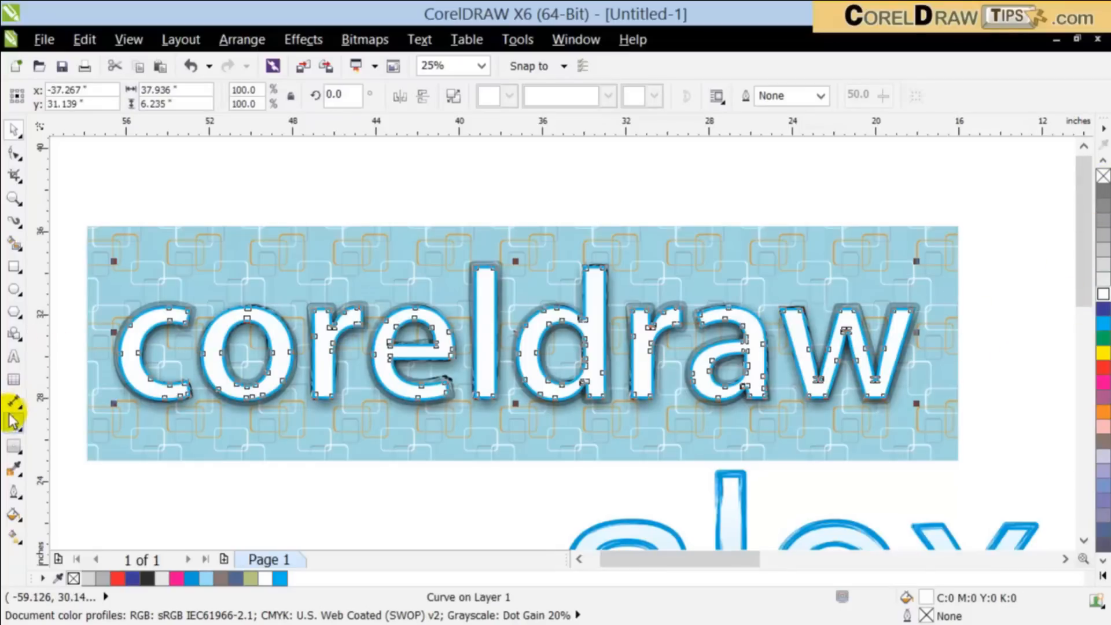
Step: Apply a 270° linear transparency with 1% edge pad to the white inner letters, fading from the top of the "l" to its base
click(14, 444)
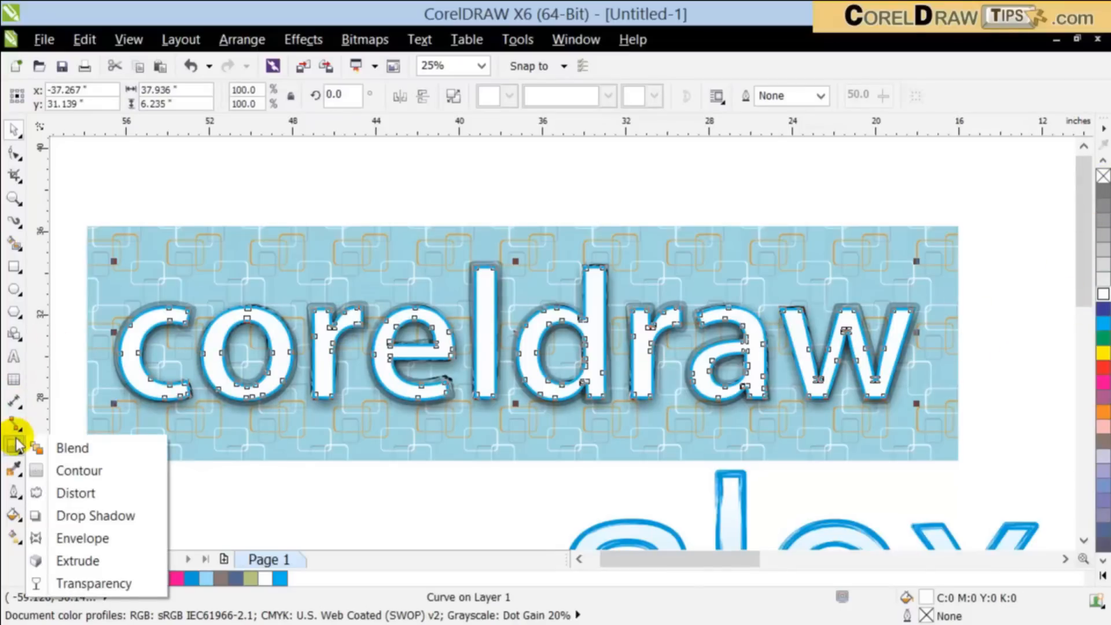
click(93, 583)
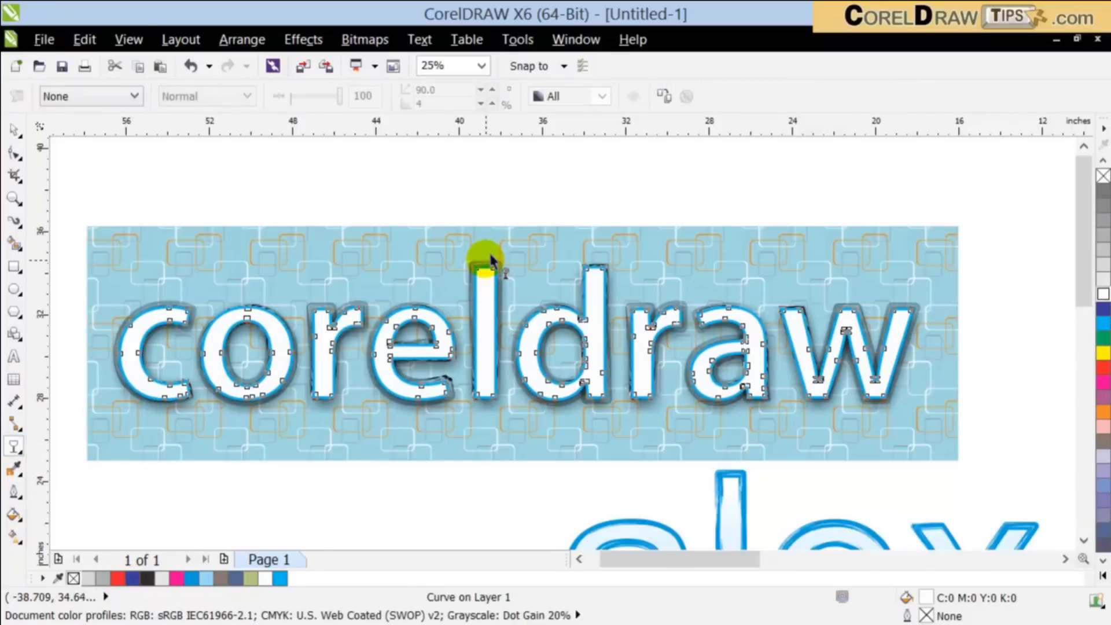
drag(493, 358, 485, 383)
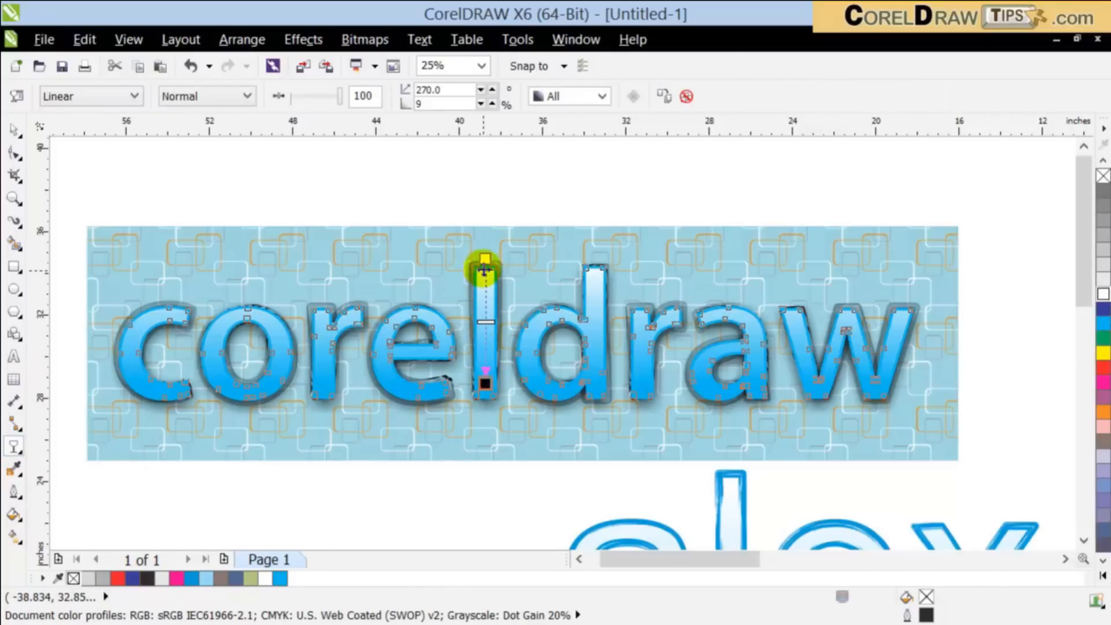
drag(485, 259, 485, 271)
click(488, 373)
drag(485, 383, 485, 398)
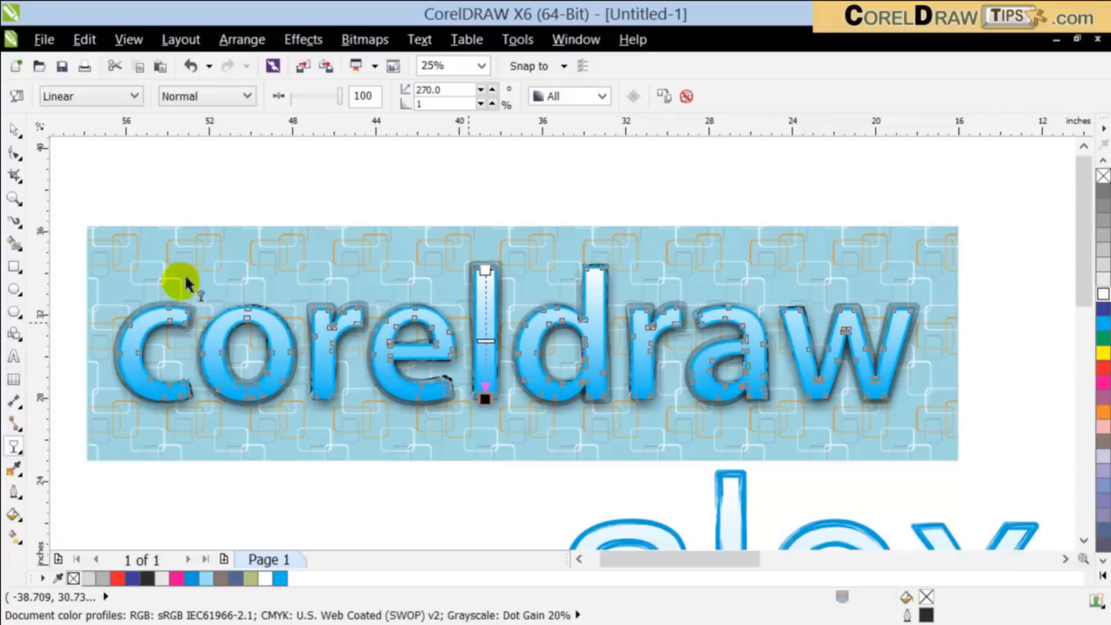
click(16, 130)
click(241, 177)
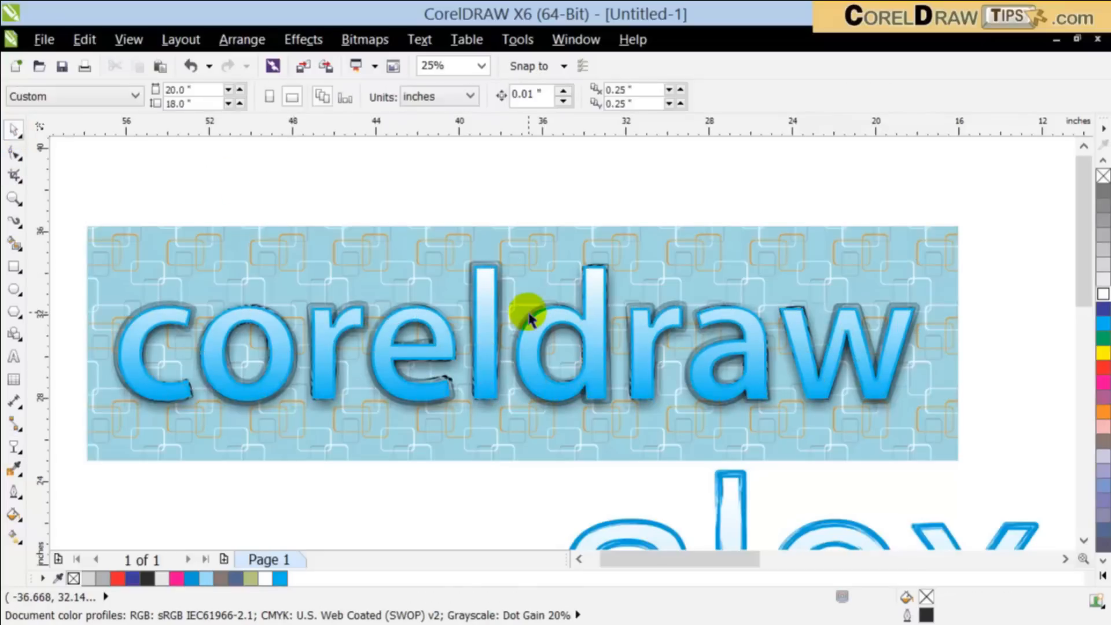
scroll(536, 310, up, 1)
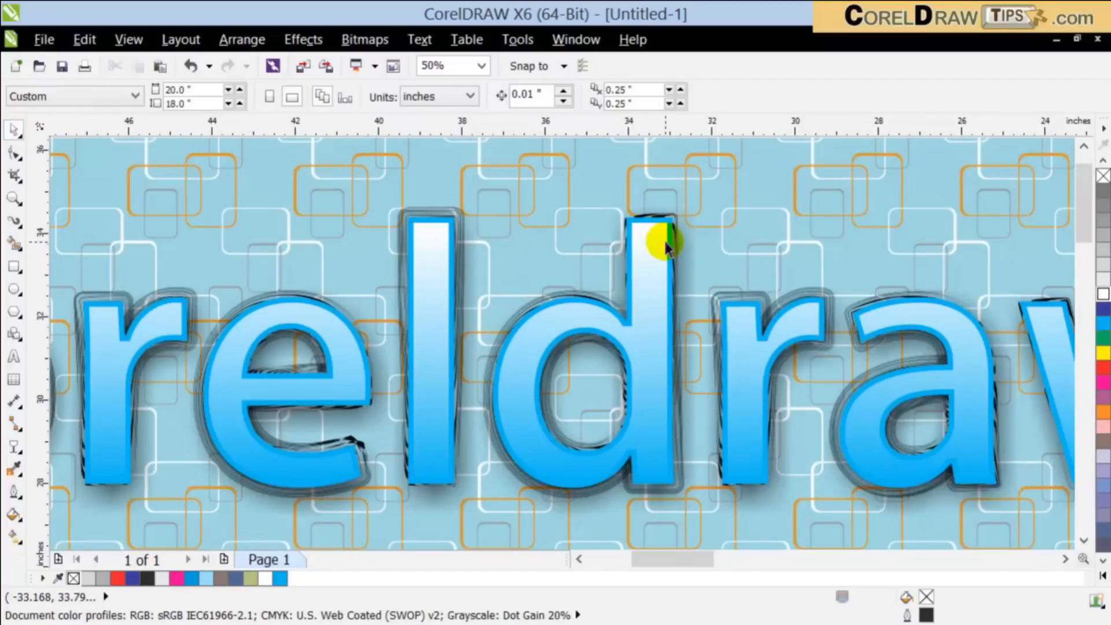
scroll(662, 246, down, 1)
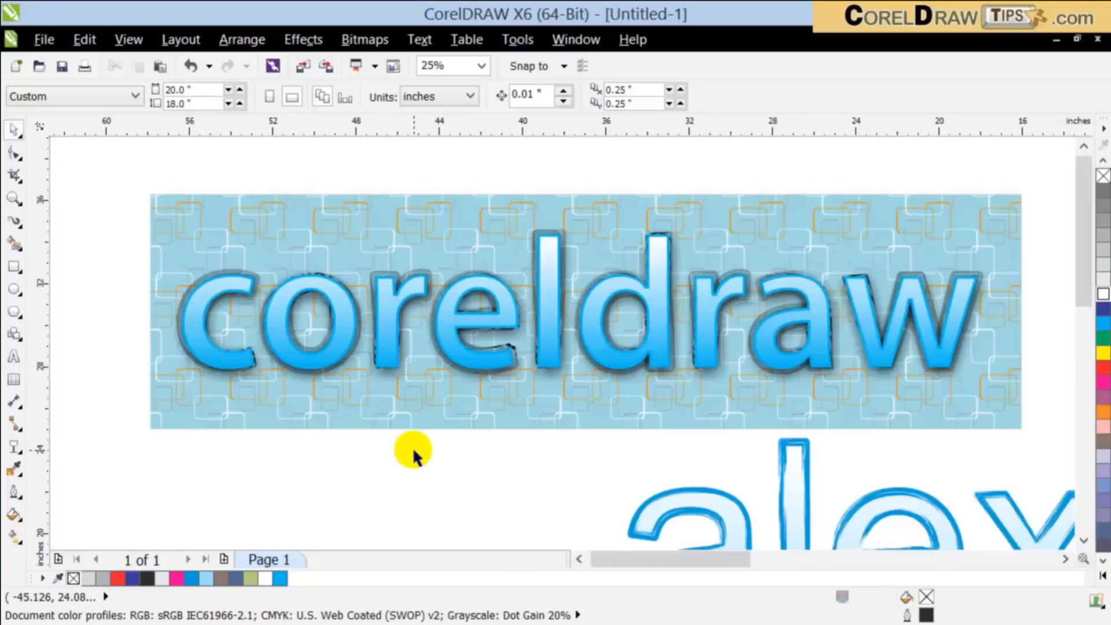
click(300, 222)
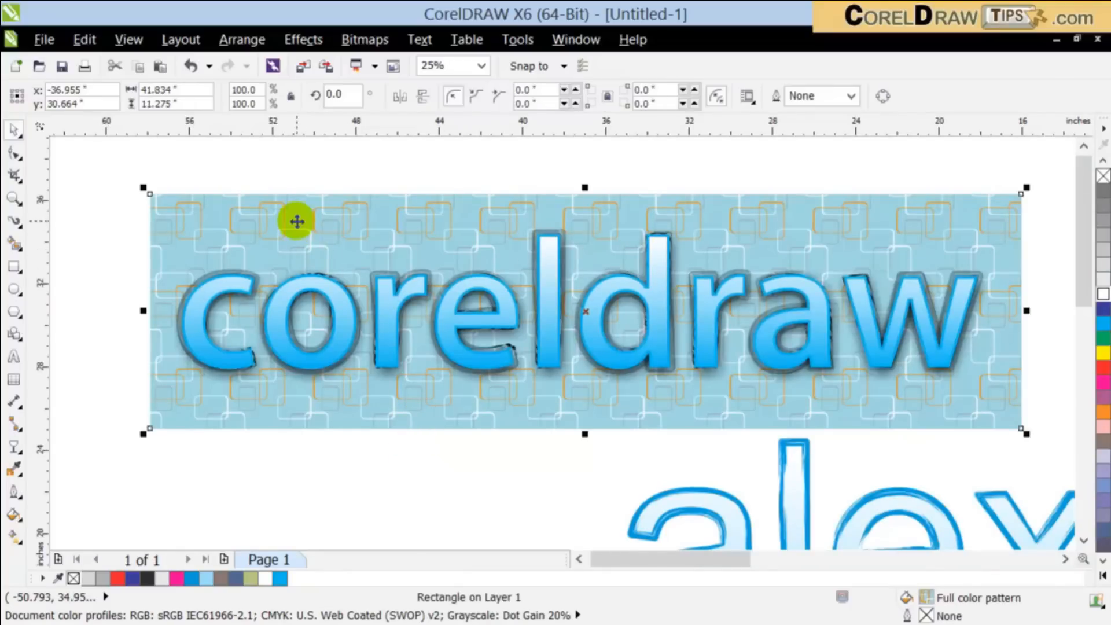
click(16, 267)
click(23, 129)
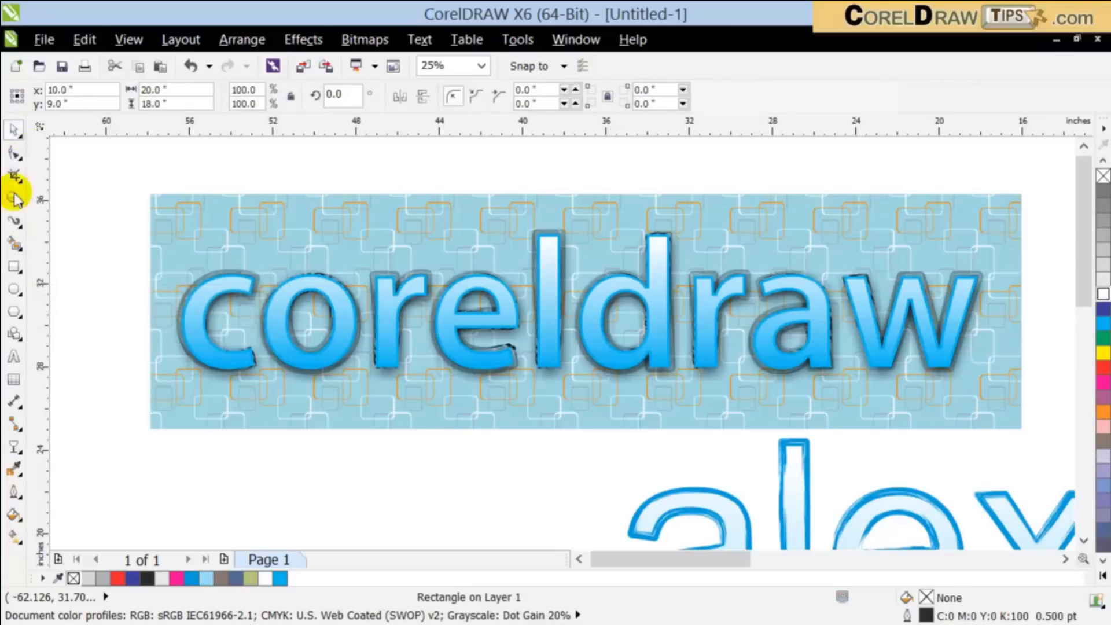
click(220, 225)
Step: Create a rectangle exactly matching the patterned background rectangle and fill it with slate blue (C:60 M:40 Y:0 K:40)
click(171, 207)
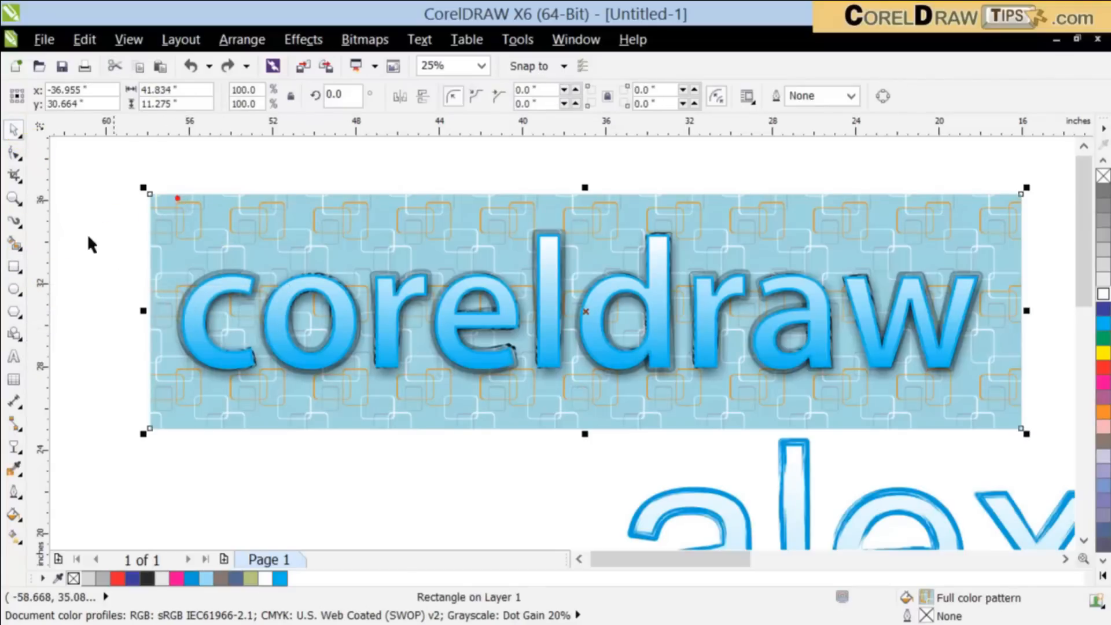
click(18, 274)
double_click(15, 269)
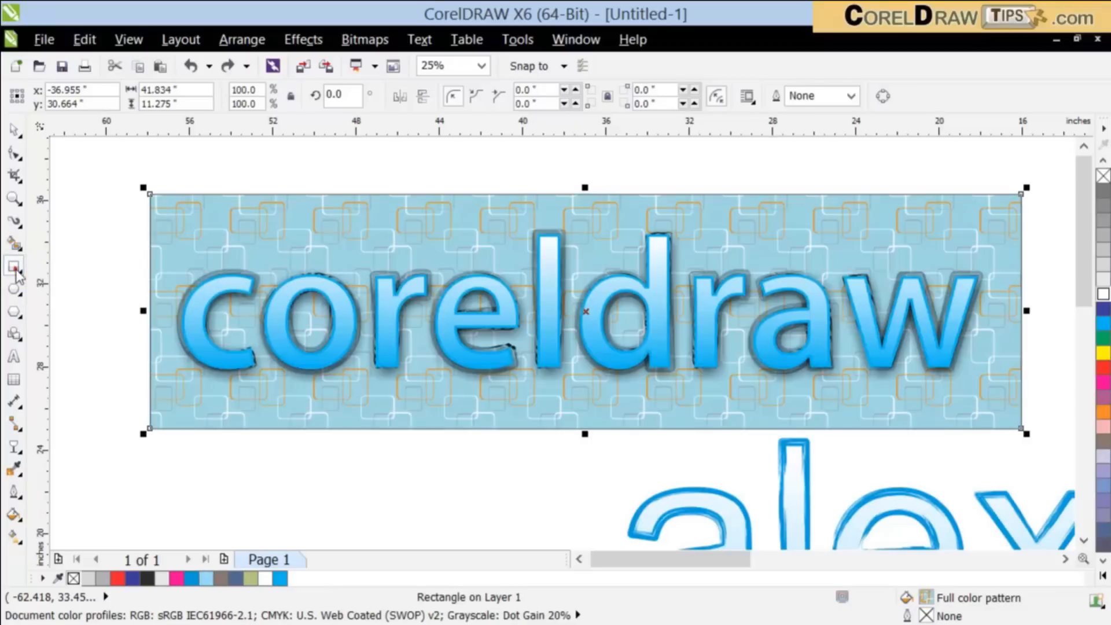
click(16, 131)
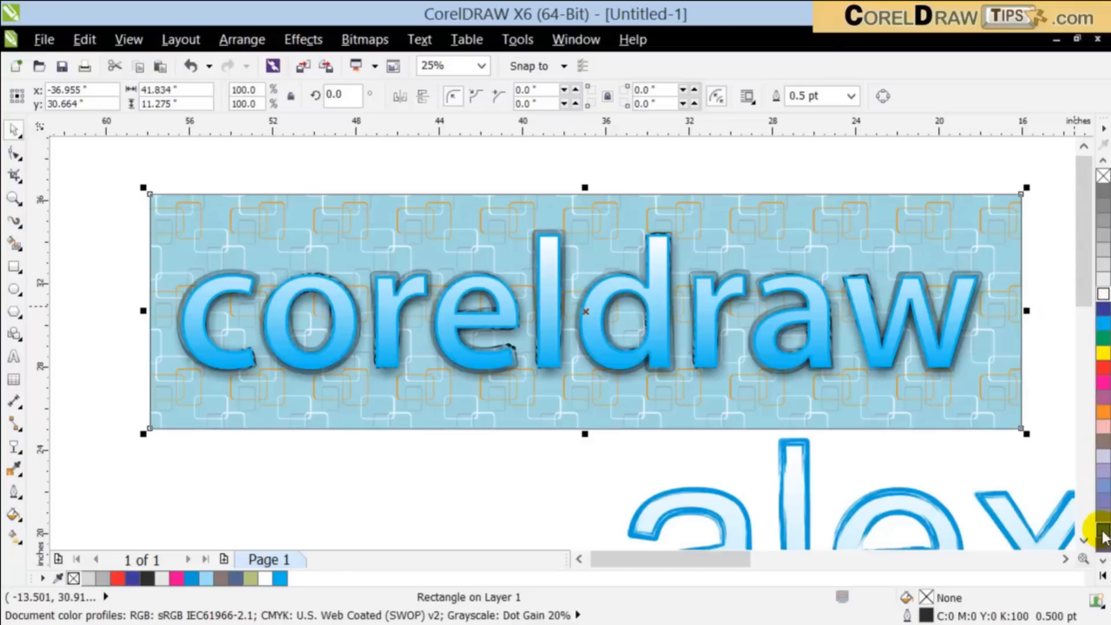
click(1102, 530)
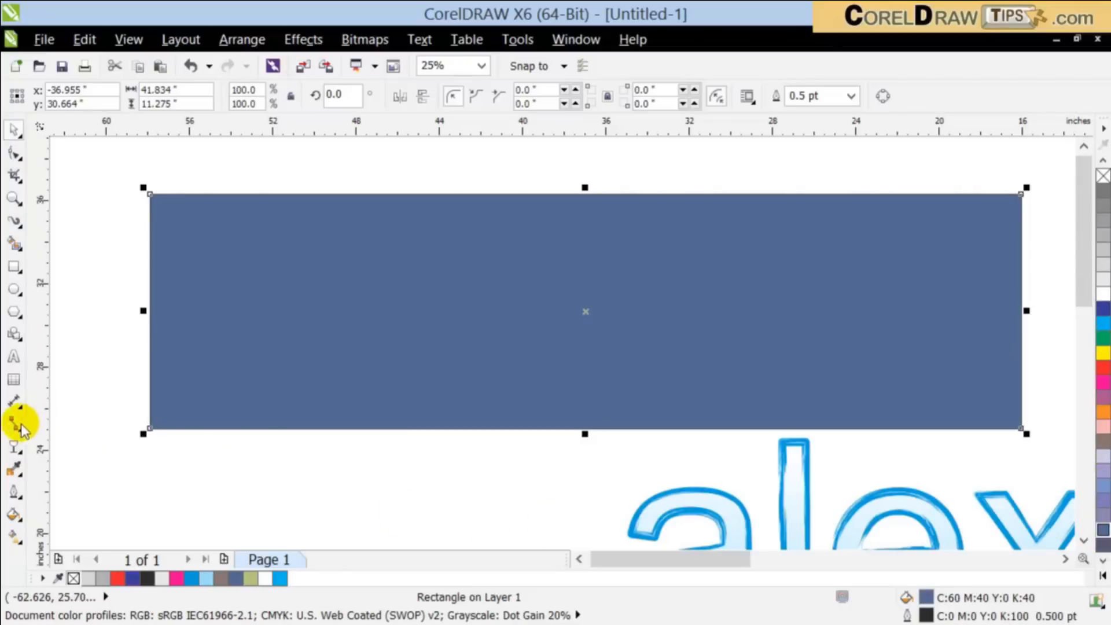
Step: Apply a 180° linear transparency with 0% edge pad to the blue rectangle, running past both sides and fading toward its left side
click(13, 445)
mouse_move(118, 279)
mouse_down()
mouse_move(917, 280)
mouse_move(118, 284)
mouse_up()
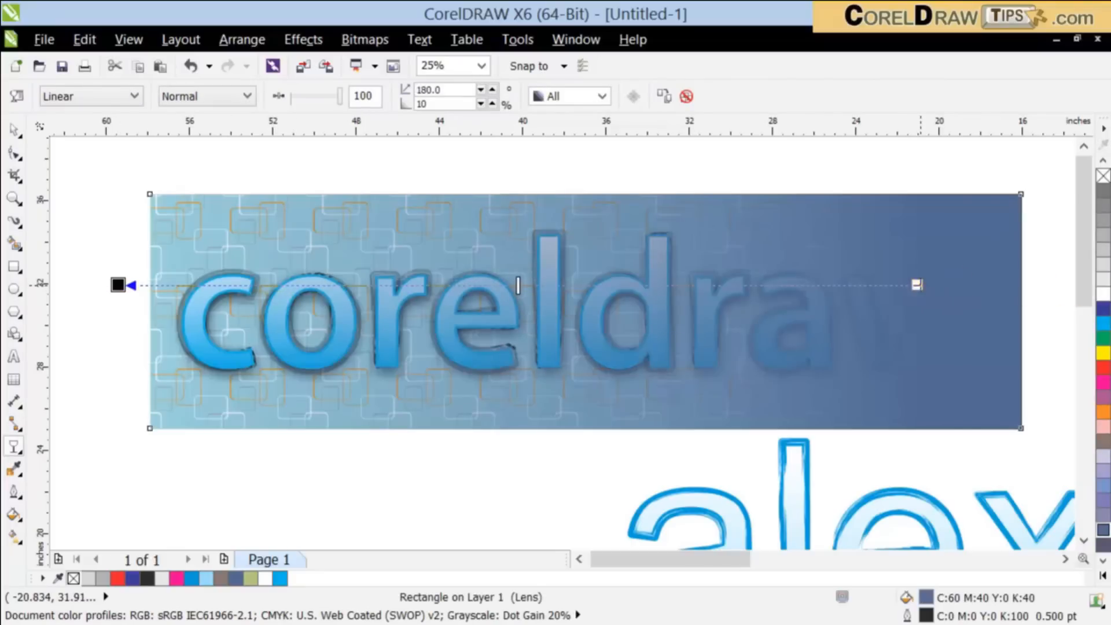
drag(920, 285, 1056, 284)
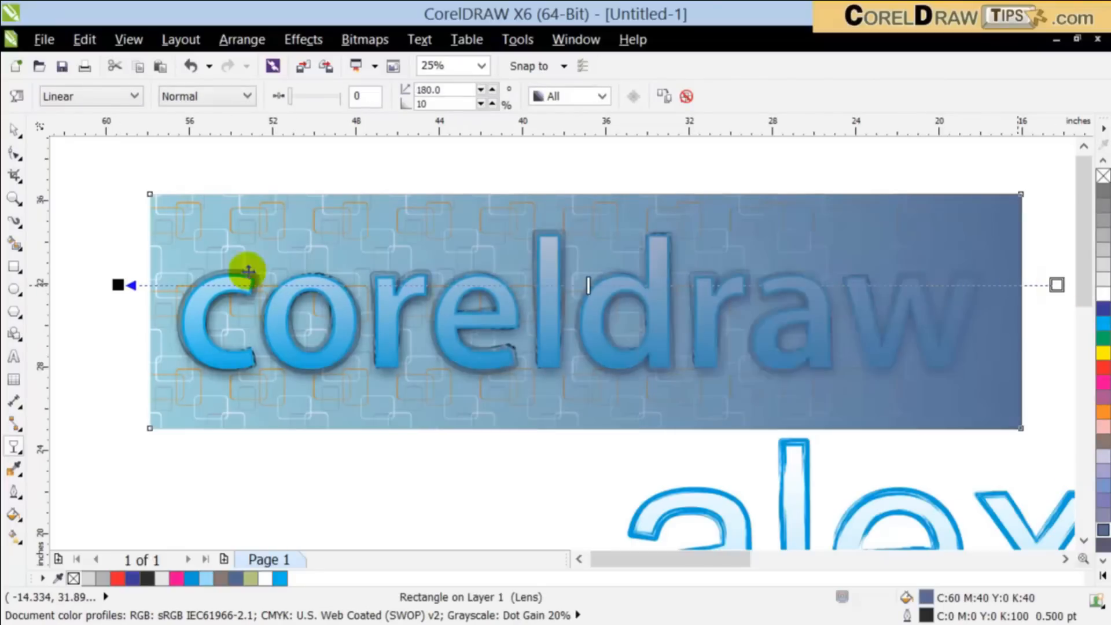
click(22, 125)
Step: Select all the "coreldraw" letter objects with their shadow and bring them to the front of the page
drag(119, 191, 698, 297)
drag(995, 378, 1009, 397)
click(239, 43)
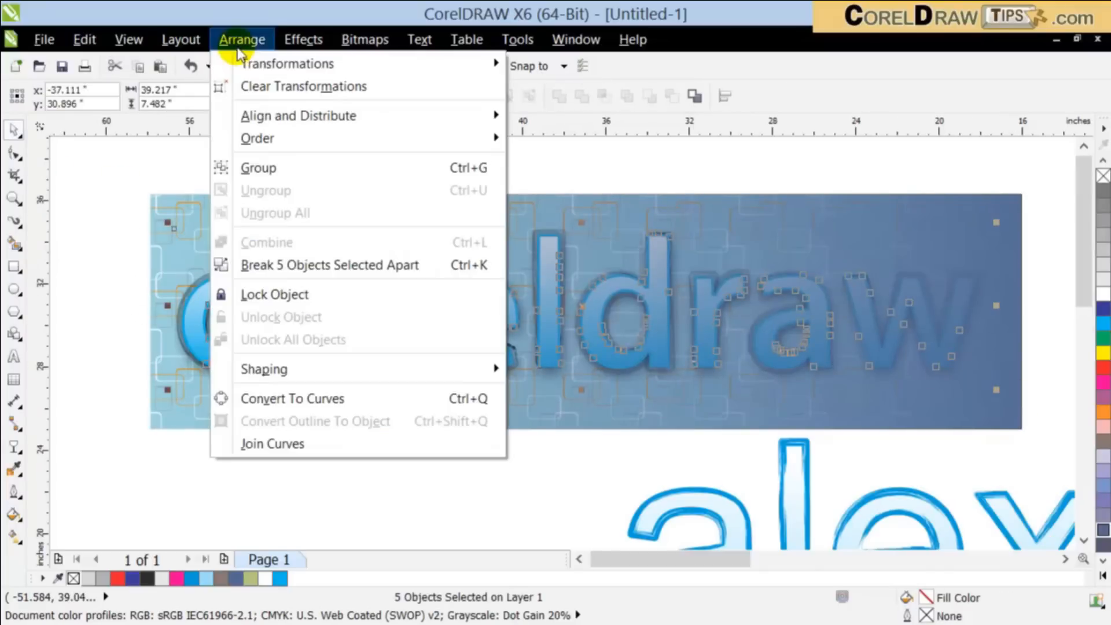
mouse_move(353, 137)
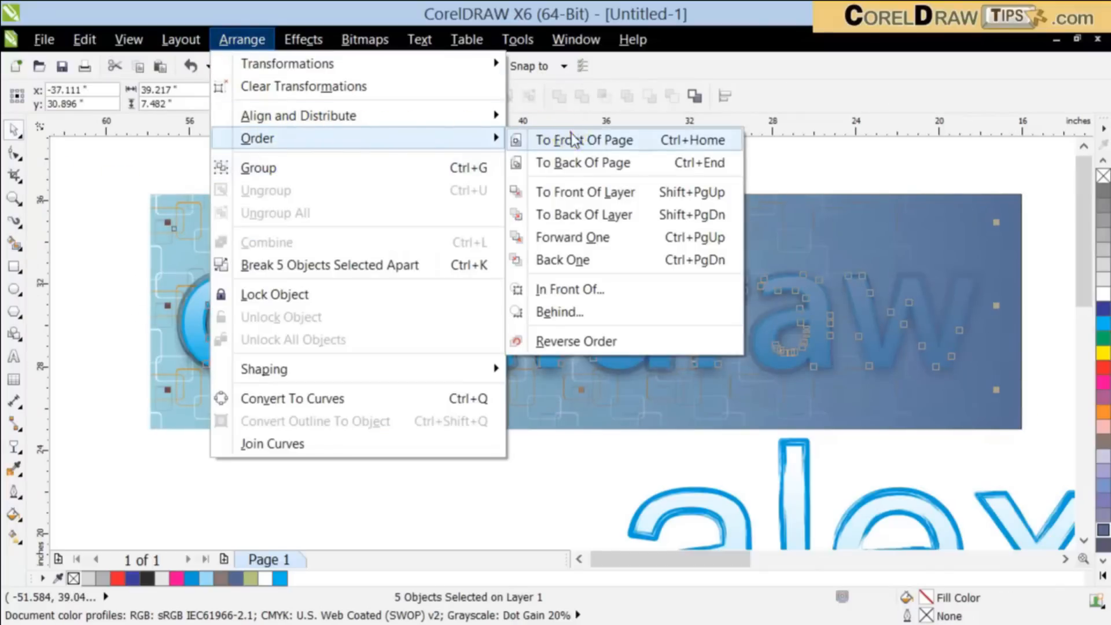
click(572, 138)
click(481, 474)
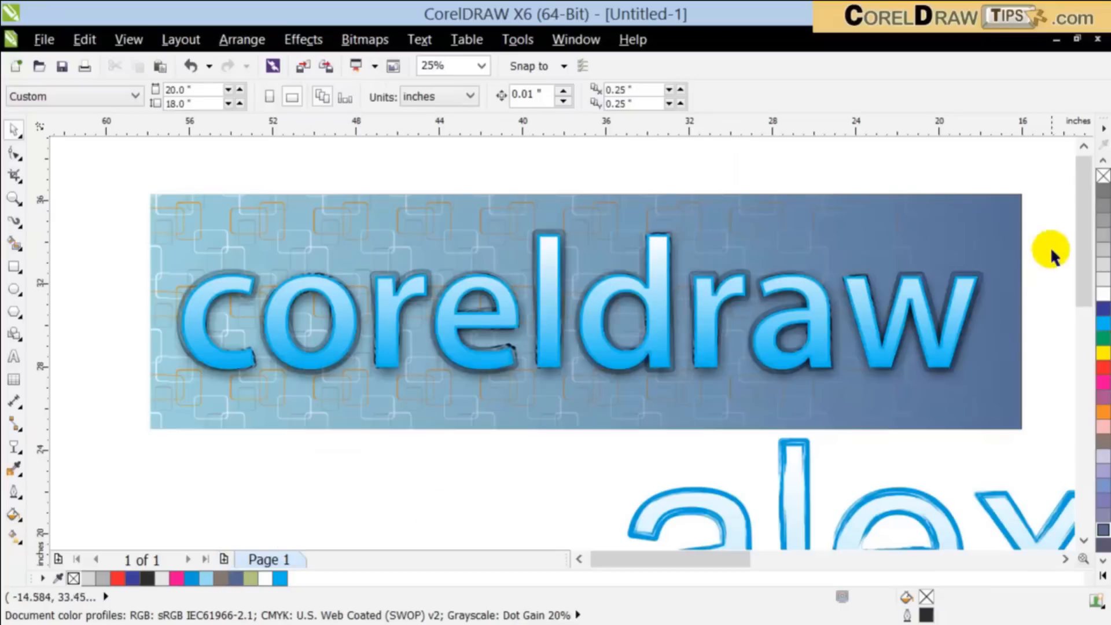
Step: Duplicate the slate blue rectangle as a horizontally mirrored copy and apply a 0° linear transparency fading from past its left side toward the middle
click(1016, 243)
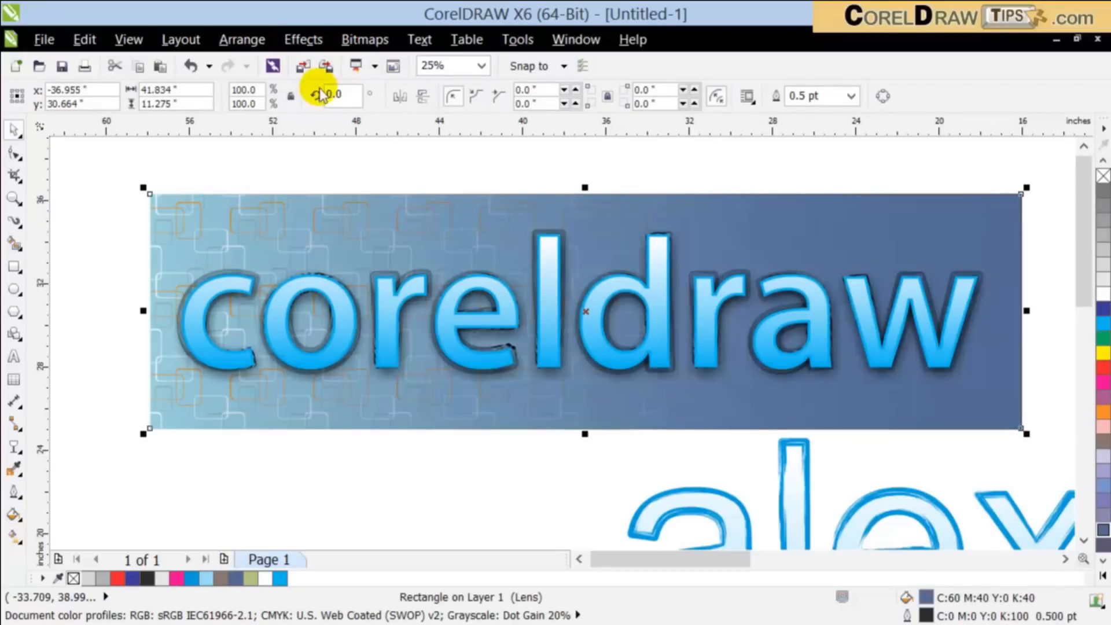
click(401, 99)
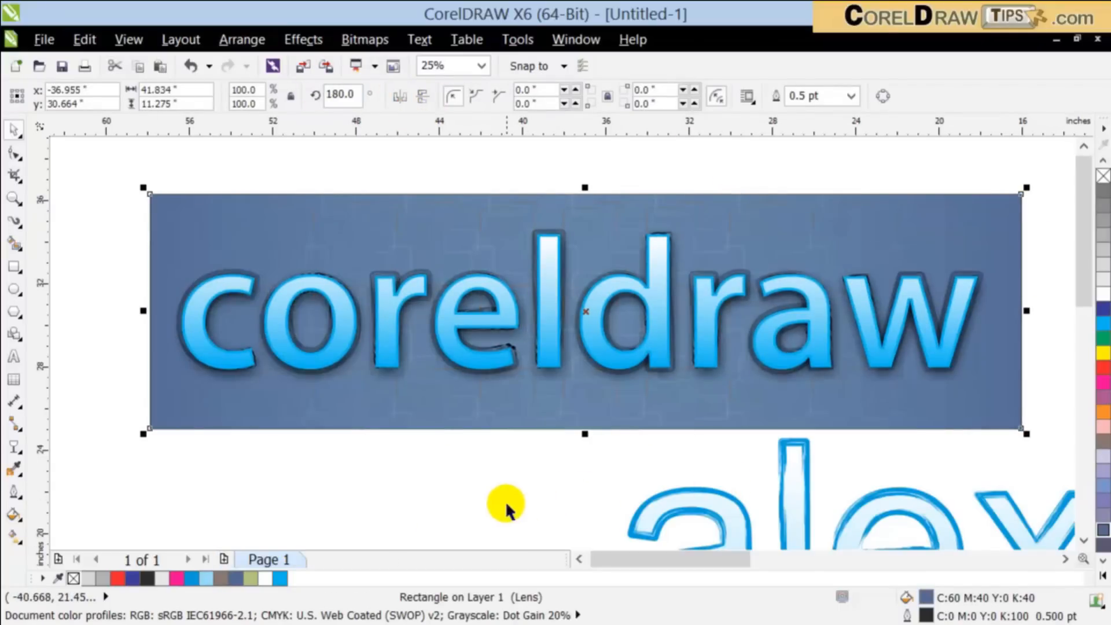
click(13, 449)
drag(113, 284, 558, 282)
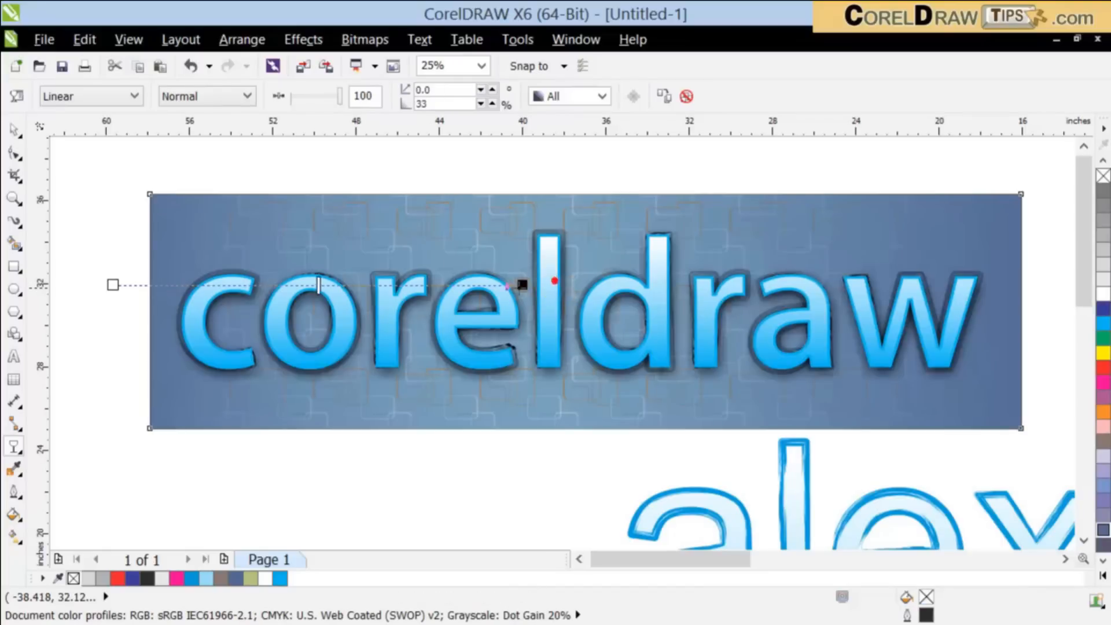
drag(488, 285, 430, 285)
click(993, 255)
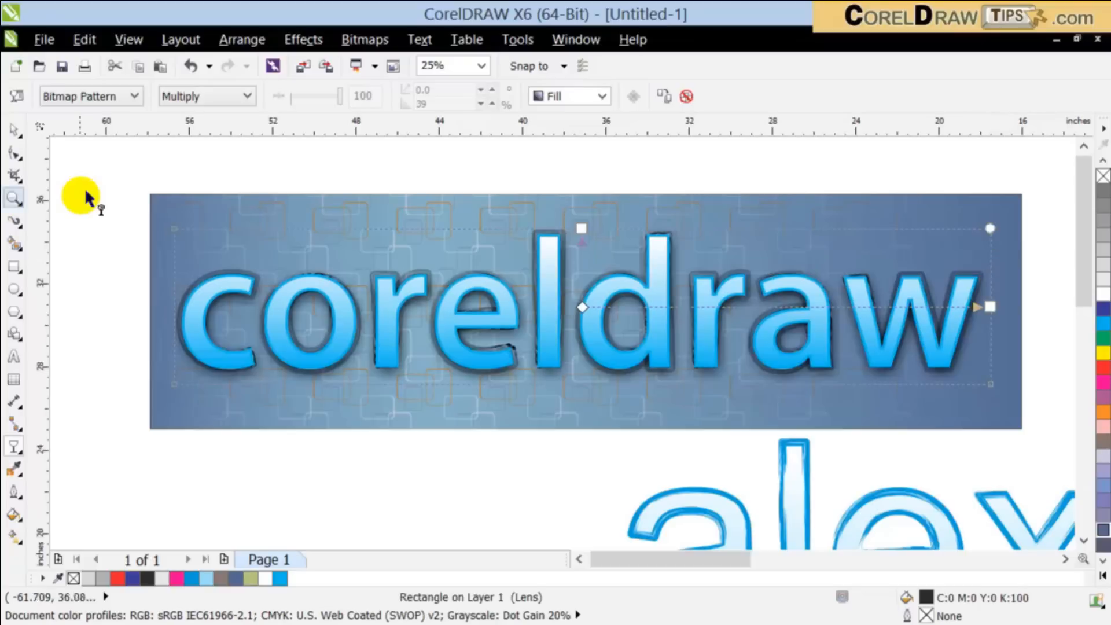
click(15, 129)
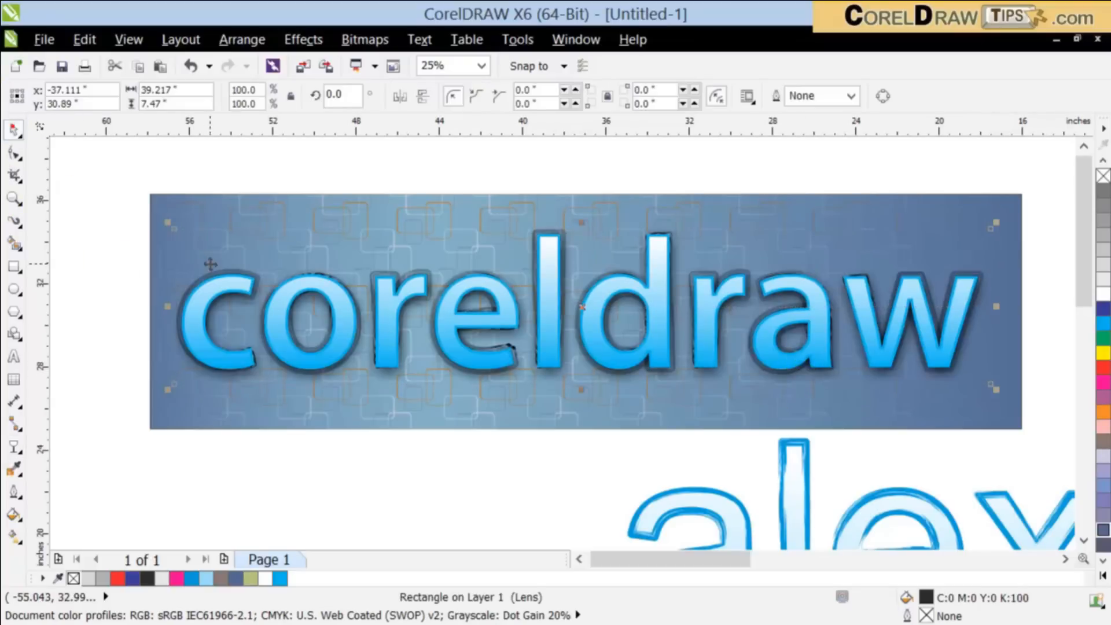
click(768, 159)
Step: Examine the finished "coreldraw" banner up close and in an overview with the other brush samples
scroll(767, 161, down, 1)
scroll(878, 188, up, 1)
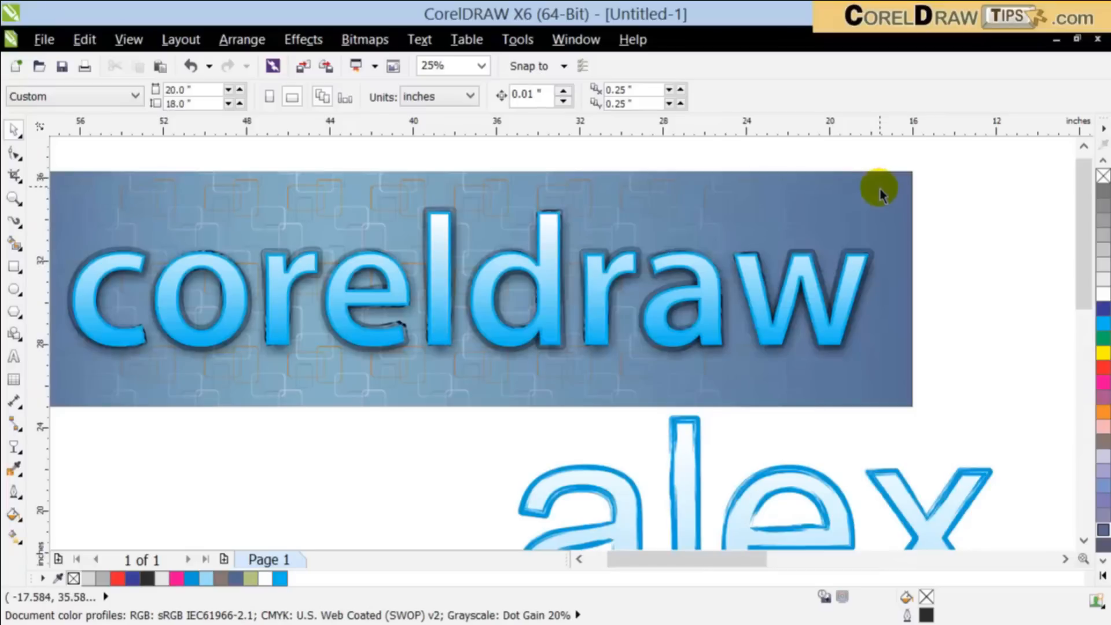
scroll(336, 320, down, 1)
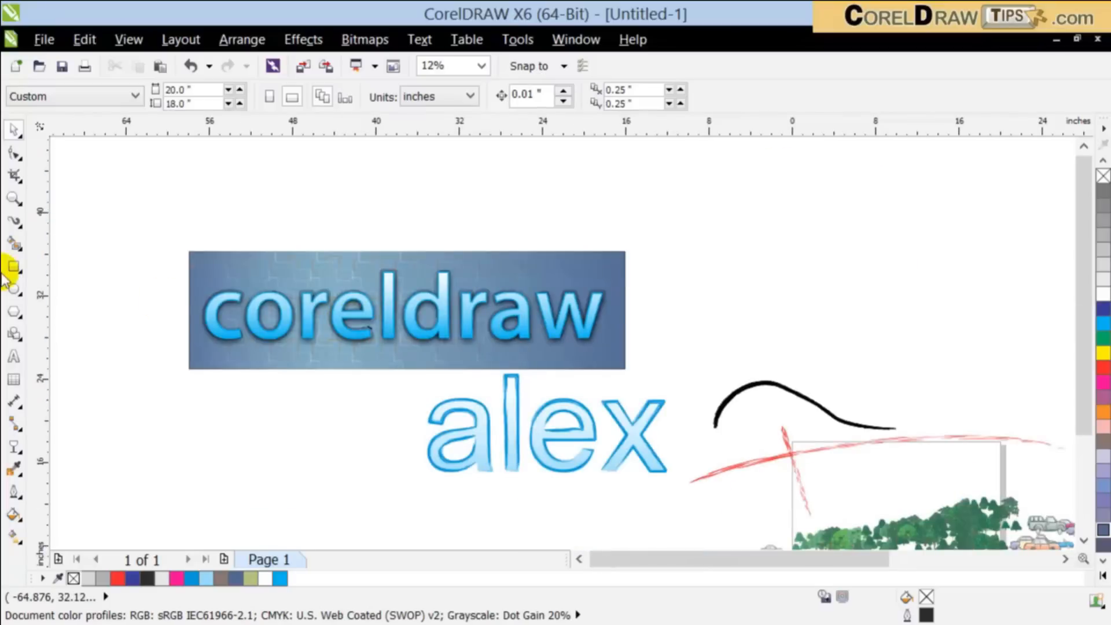
click(13, 200)
drag(186, 230, 660, 396)
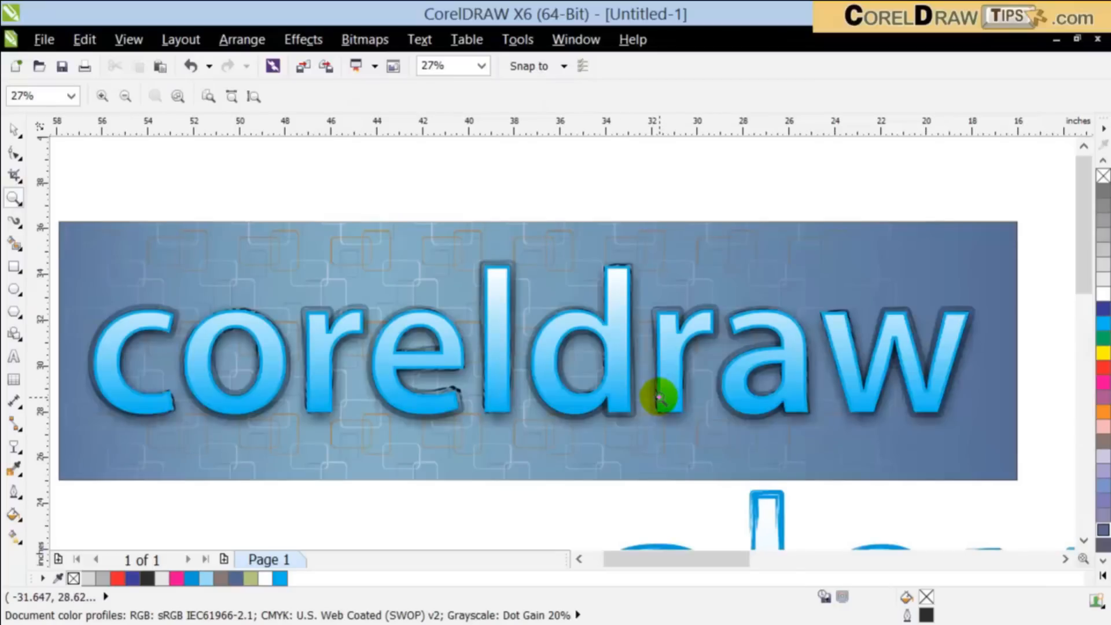
scroll(658, 397, down, 1)
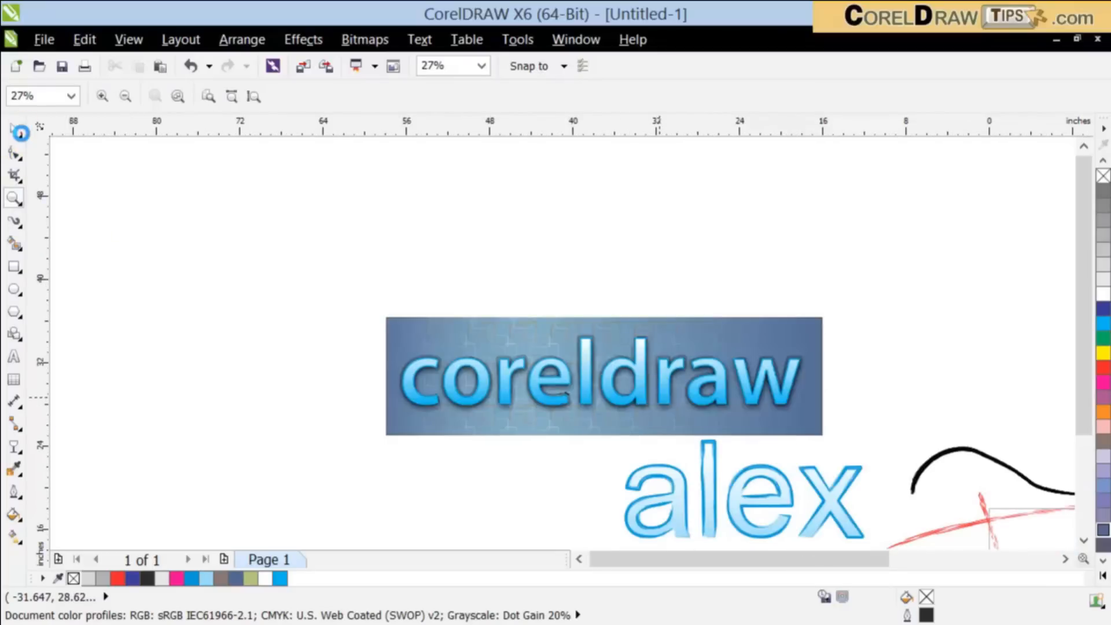
click(233, 227)
scroll(311, 300, down, 2)
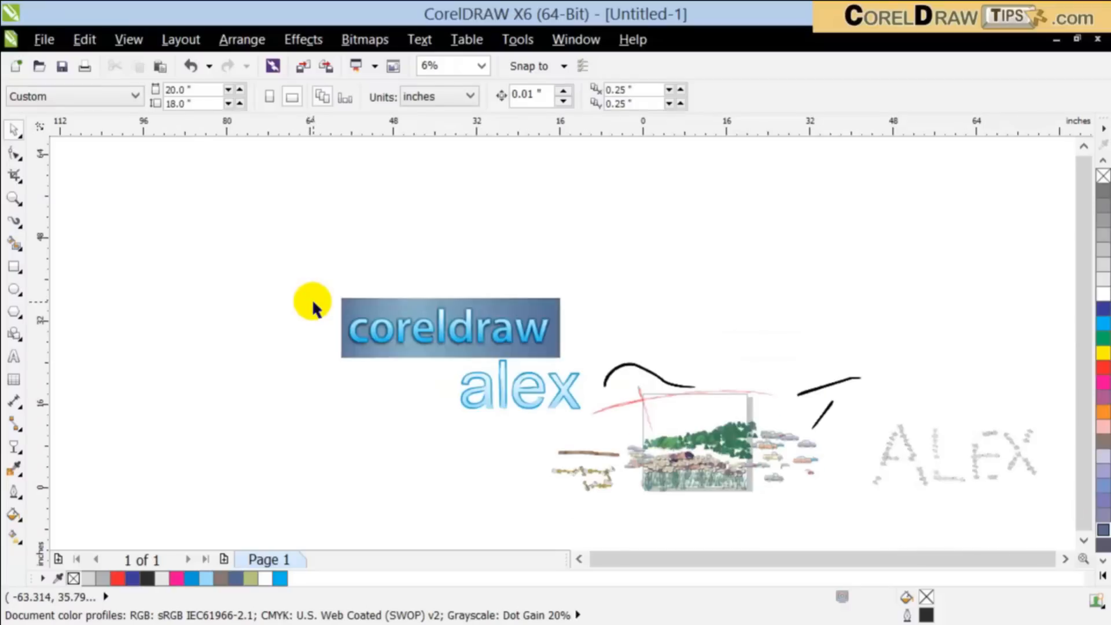
scroll(311, 300, up, 1)
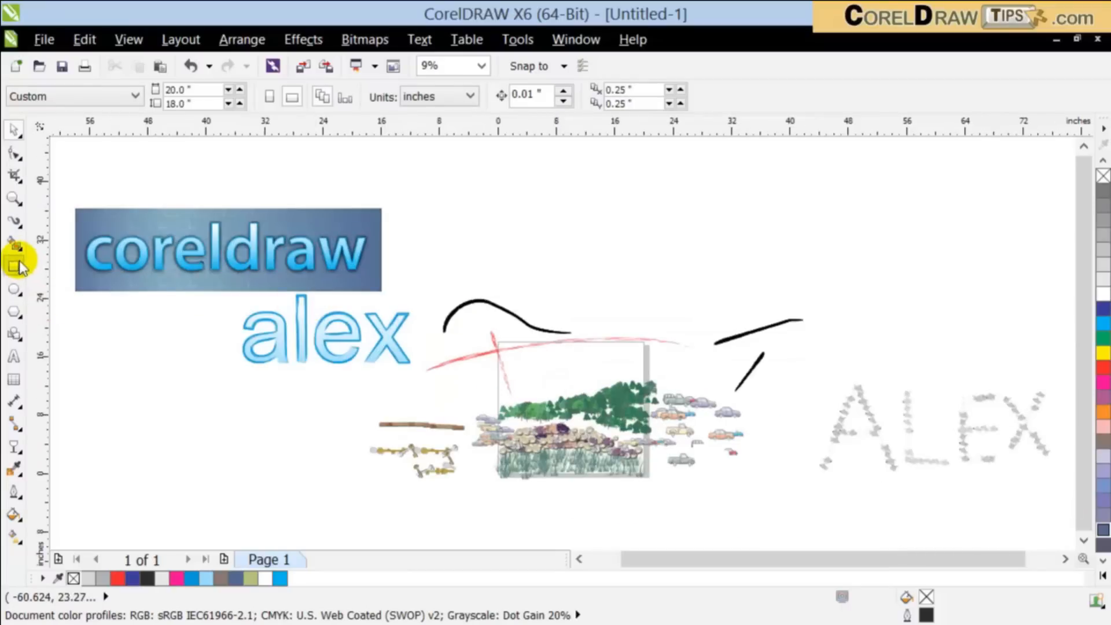
click(16, 220)
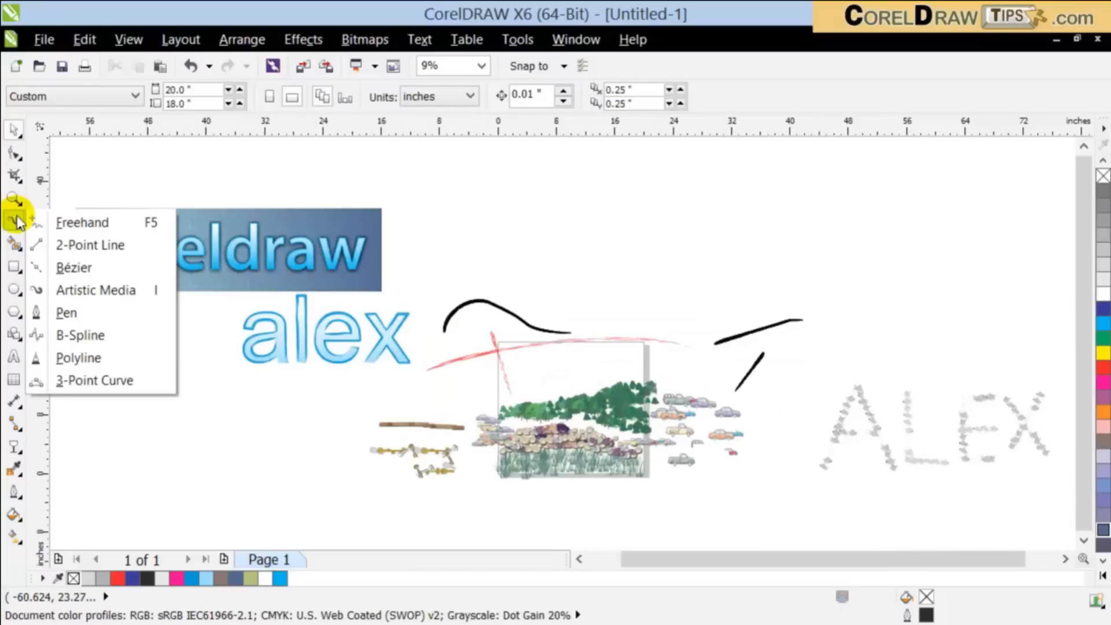
click(15, 152)
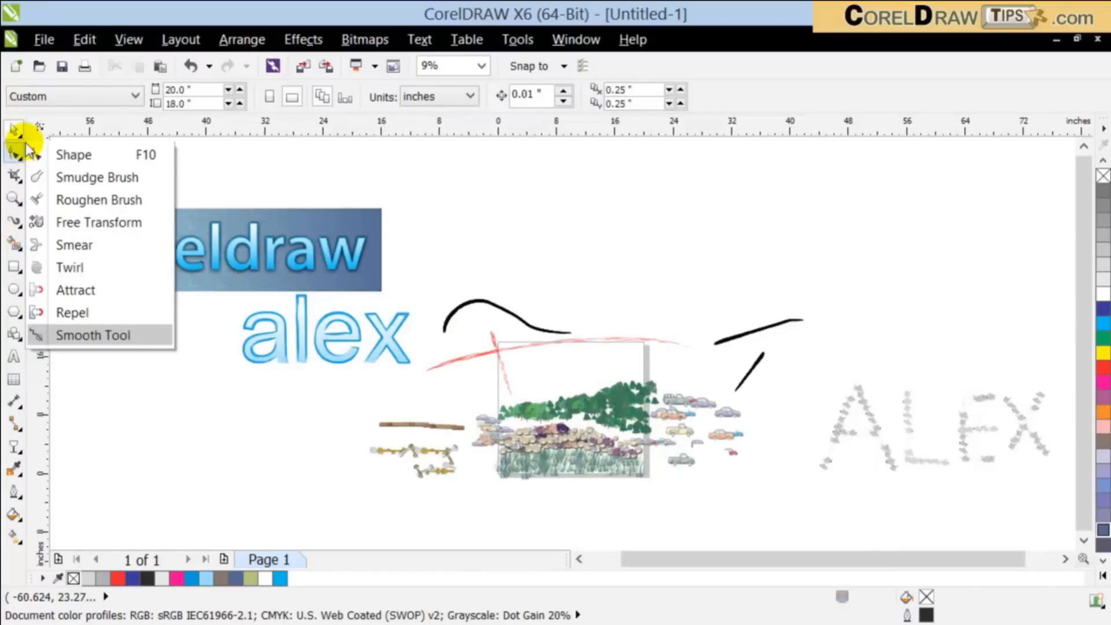
click(585, 267)
Step: Create the artistic text "coreldraw" in Arial, scale it to about 49.3 inches wide and place it beside the finished banner
click(14, 356)
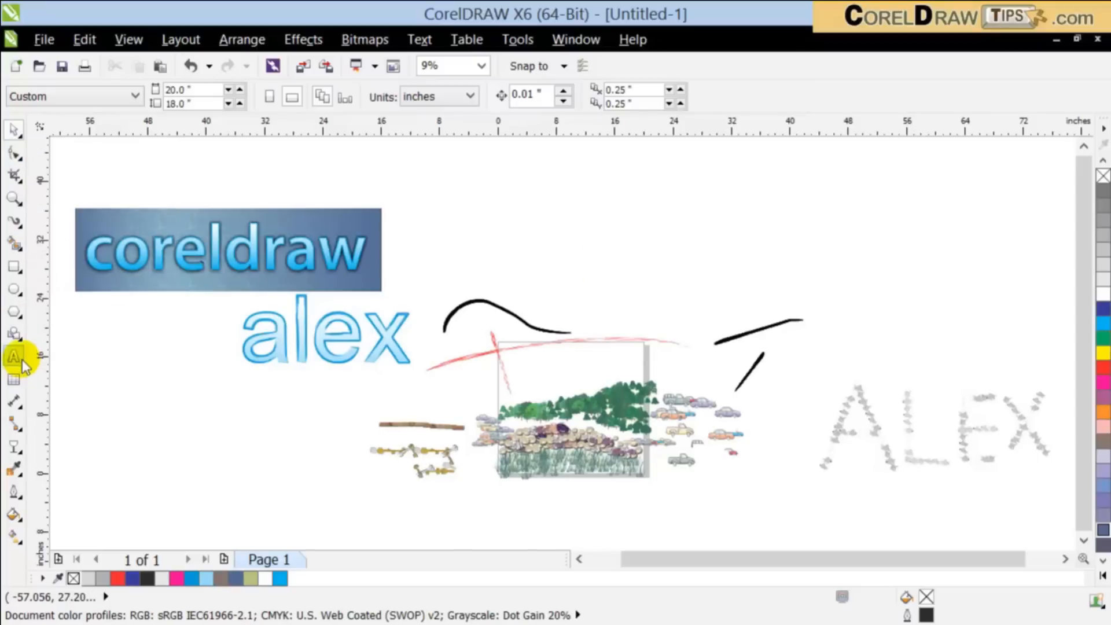
click(634, 228)
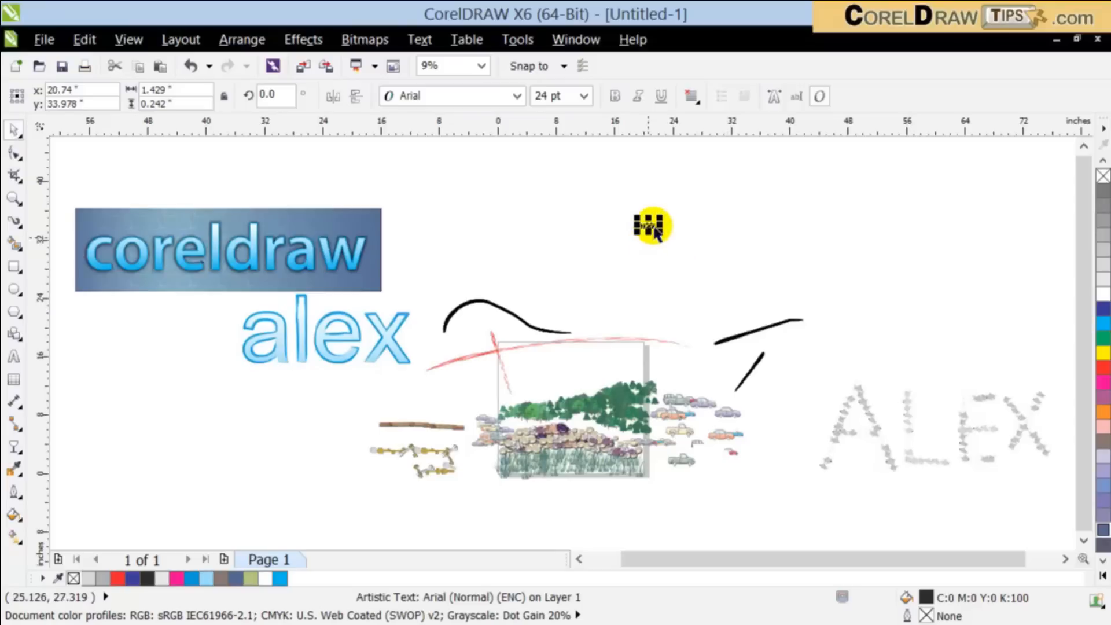
drag(660, 228, 1010, 358)
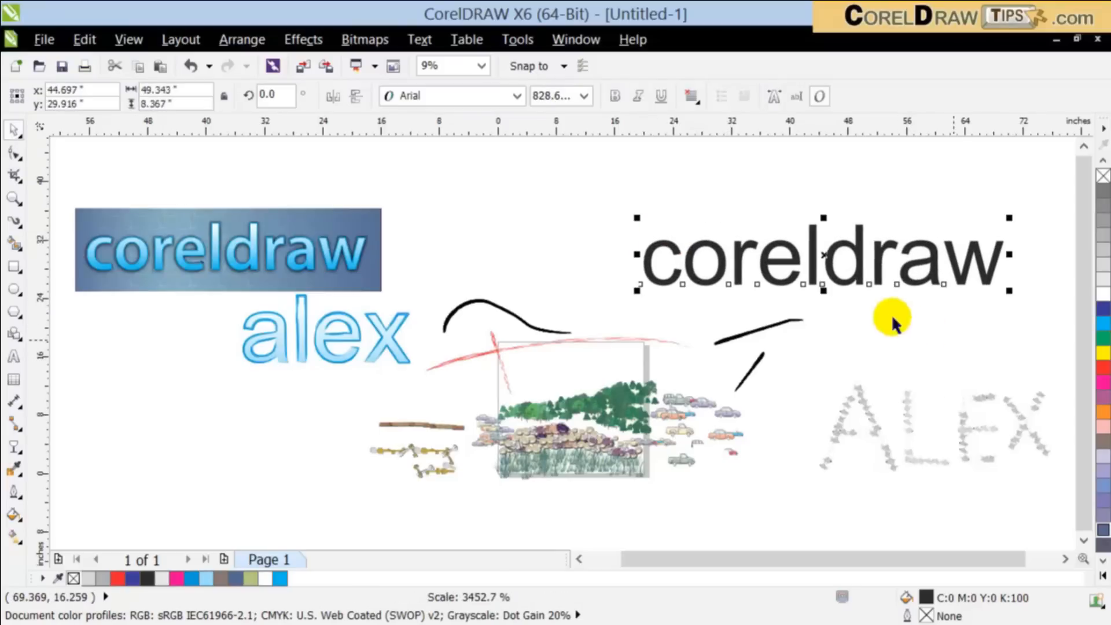
drag(812, 289, 587, 270)
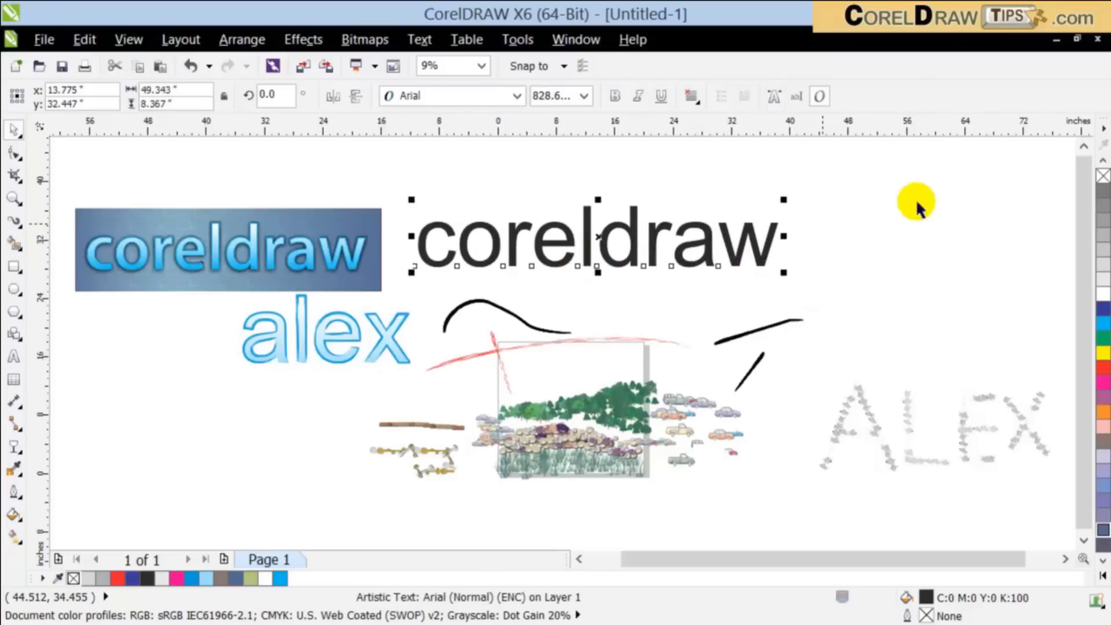
Step: Give the new "coreldraw" text no fill and a 70% black hairline outline, and set its font to November
click(1103, 176)
right_click(1103, 191)
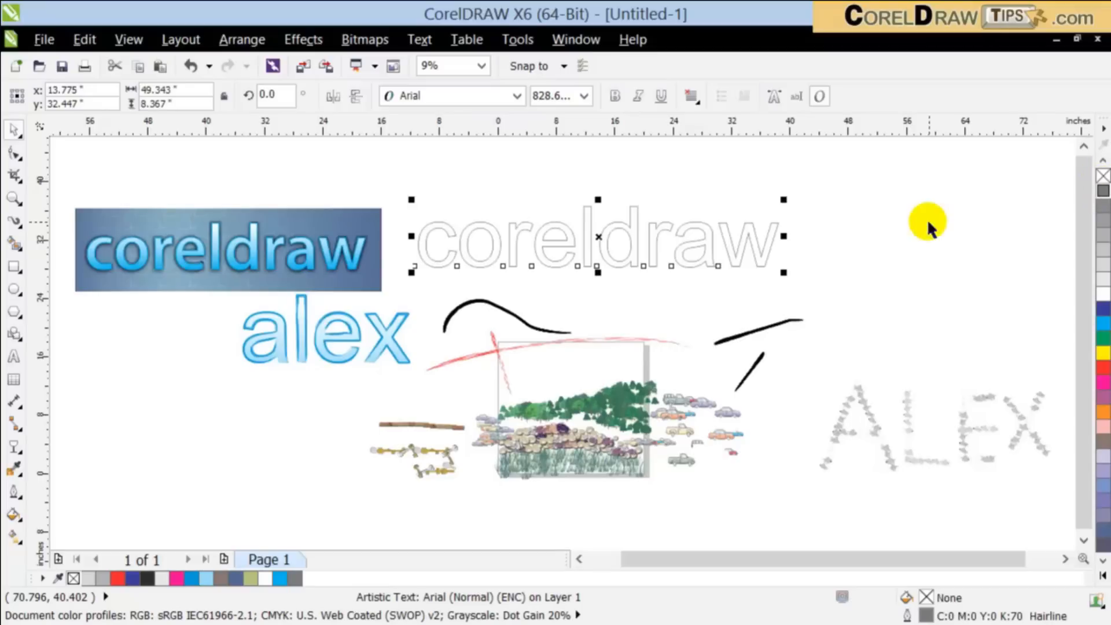
scroll(467, 218, up, 1)
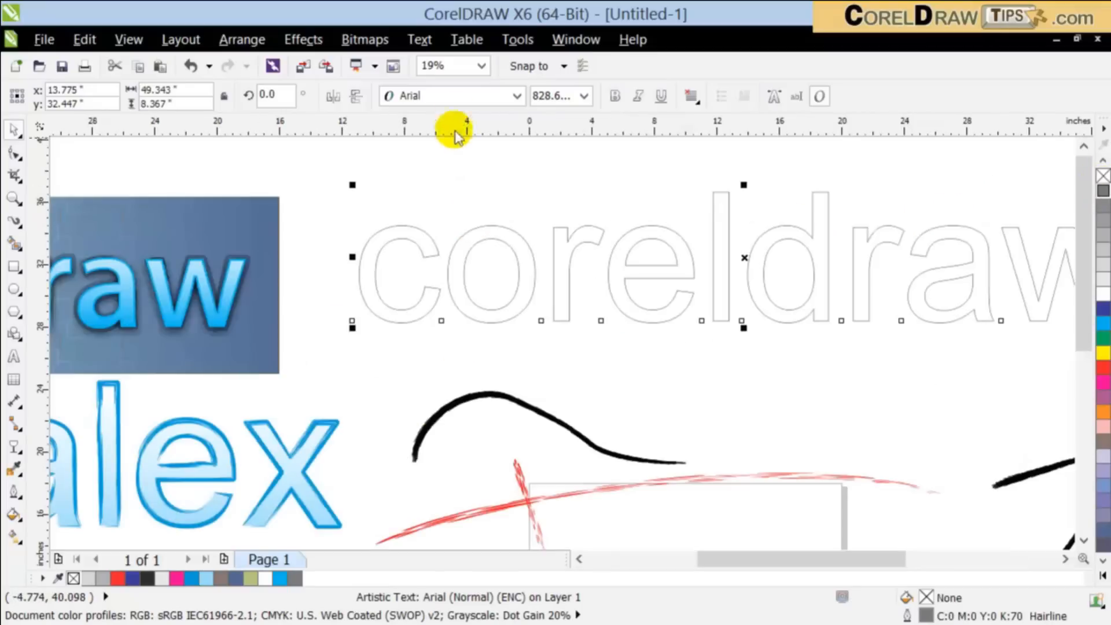
click(457, 97)
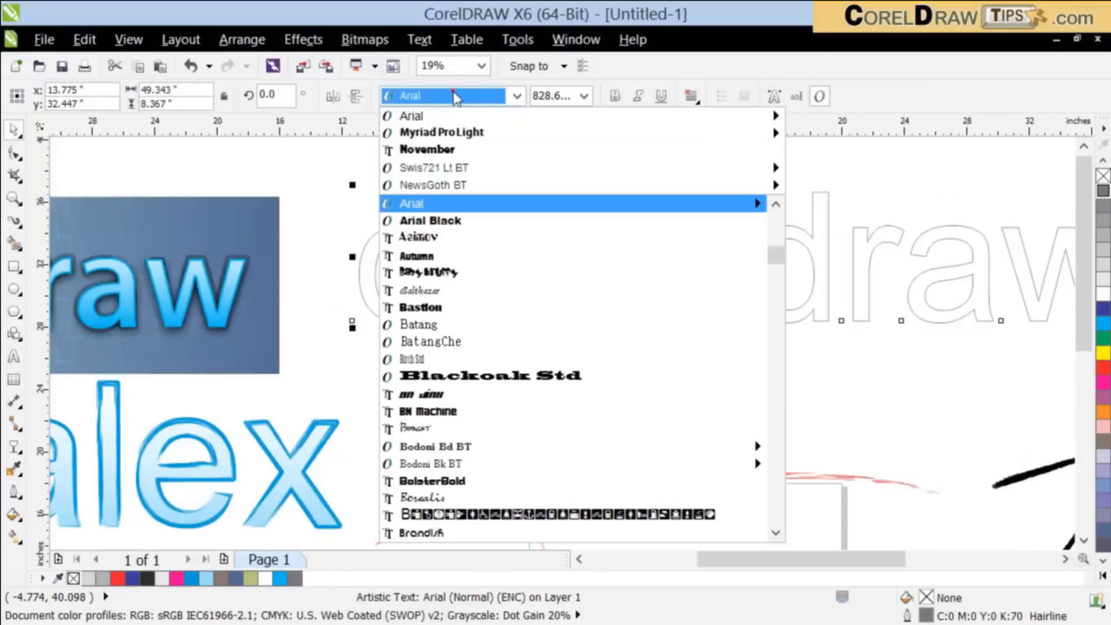
click(434, 149)
Step: Convert the outlined "coreldraw" text to curves
scroll(529, 243, down, 1)
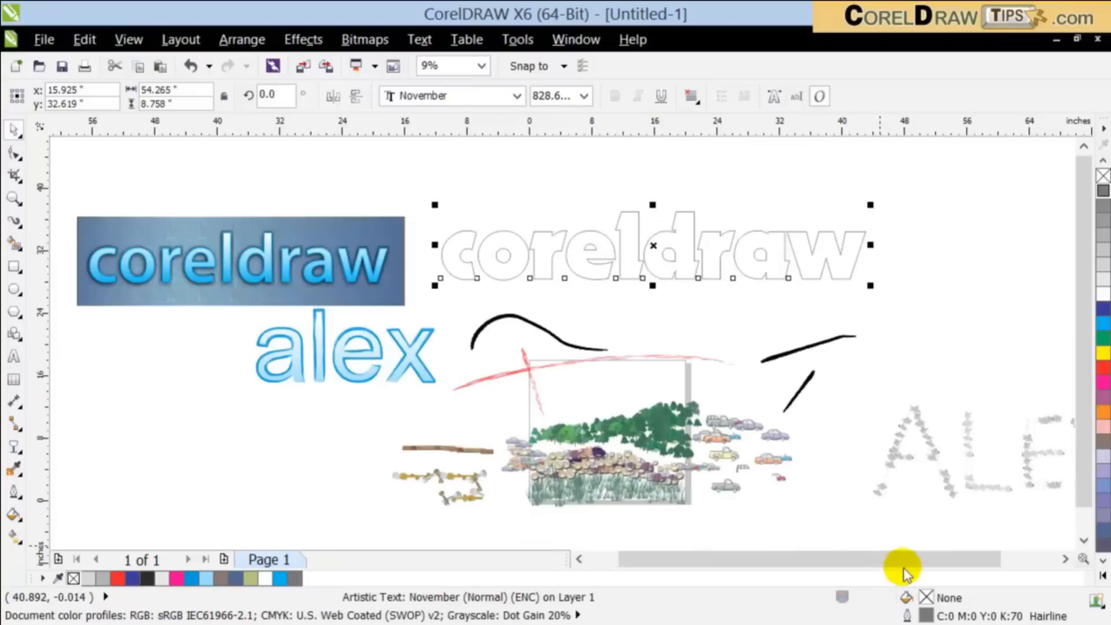
drag(905, 571, 923, 567)
scroll(490, 215, up, 1)
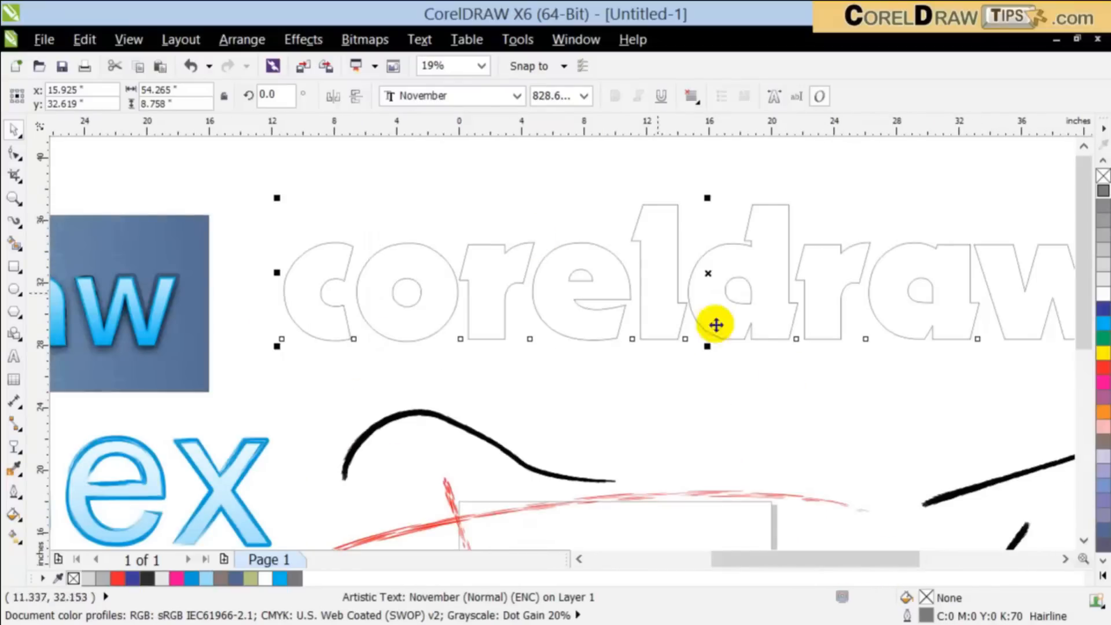
drag(806, 557, 834, 559)
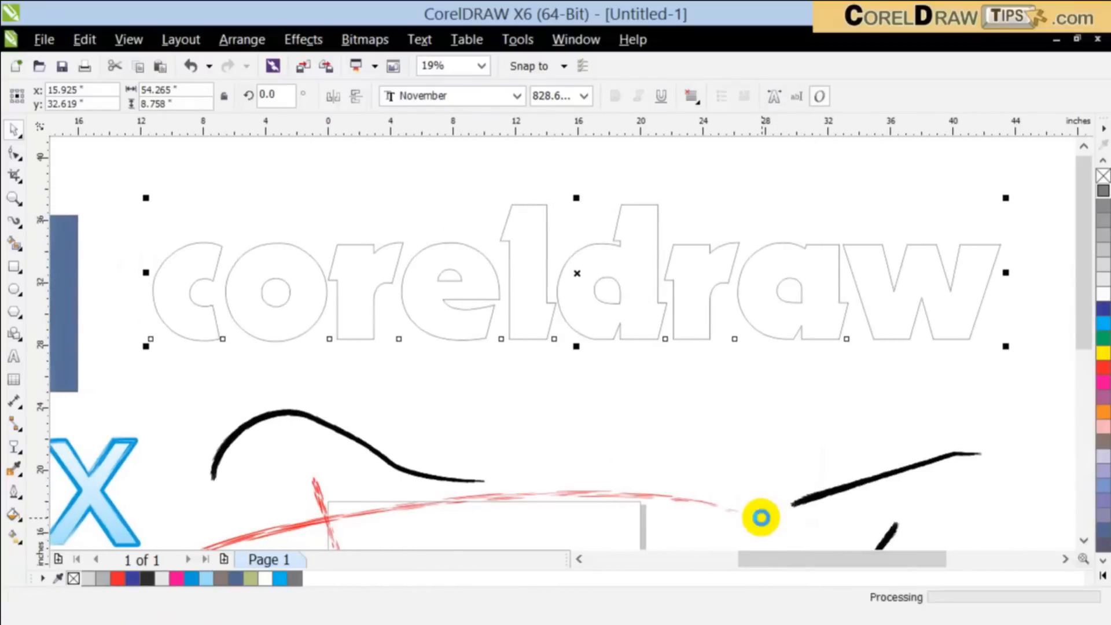
click(242, 40)
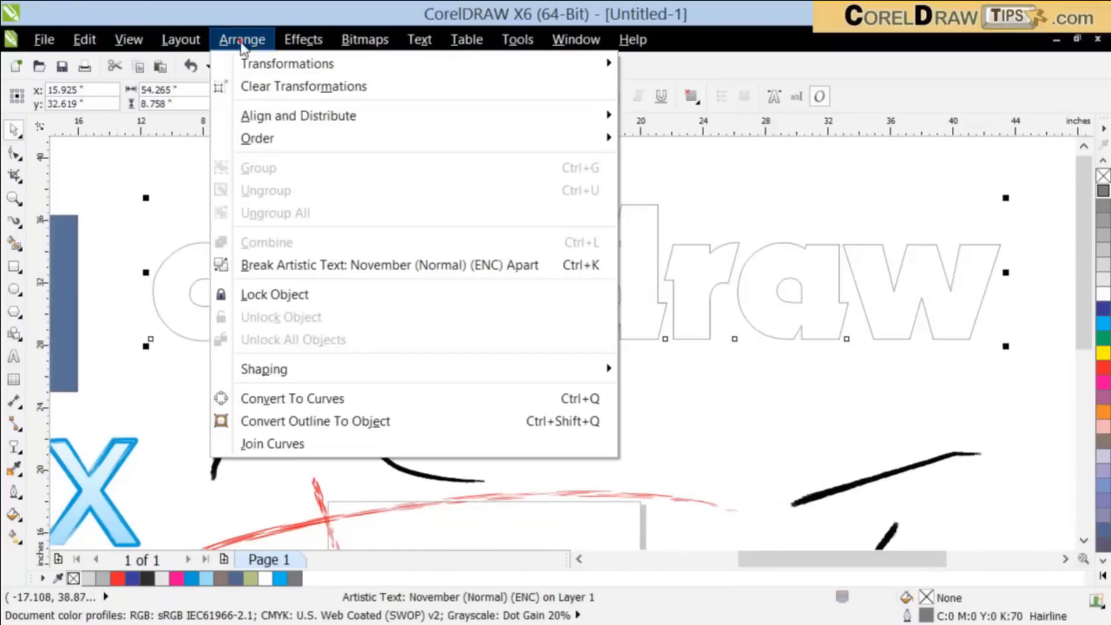
click(293, 394)
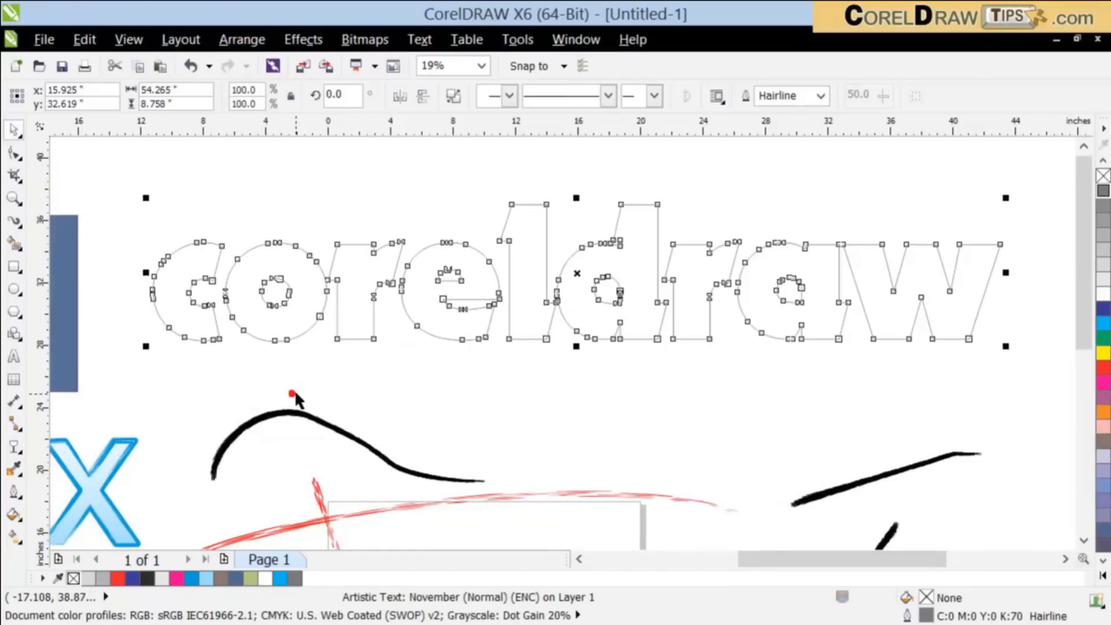
Step: Set the Artistic Media tool to Sprayer mode with the Brush Strokes category and the red-orange stroke spraylist
click(20, 225)
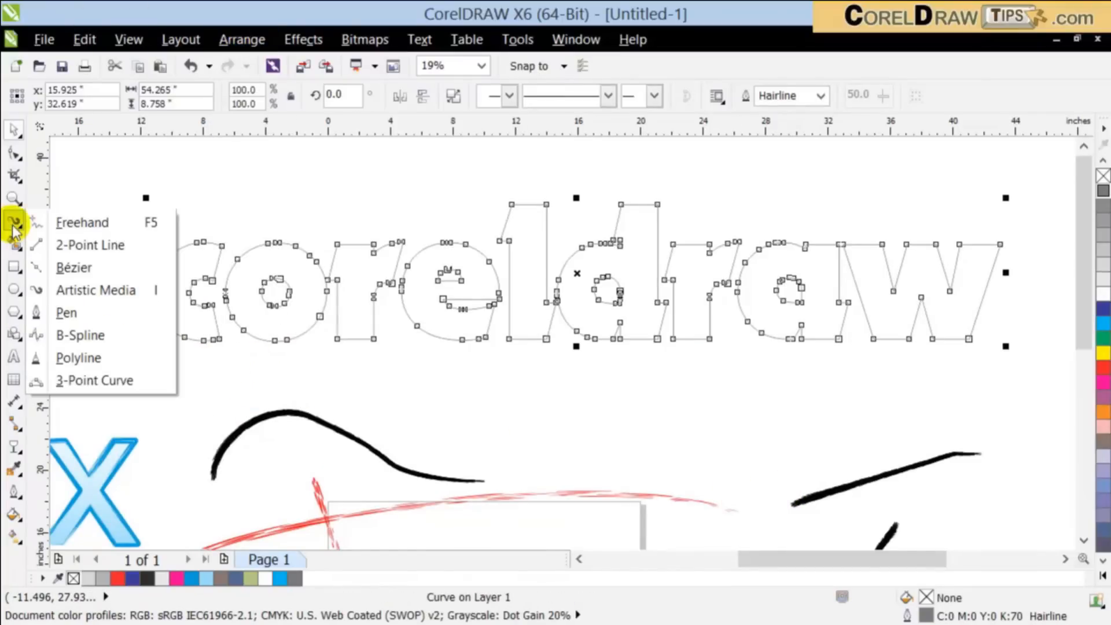
click(81, 289)
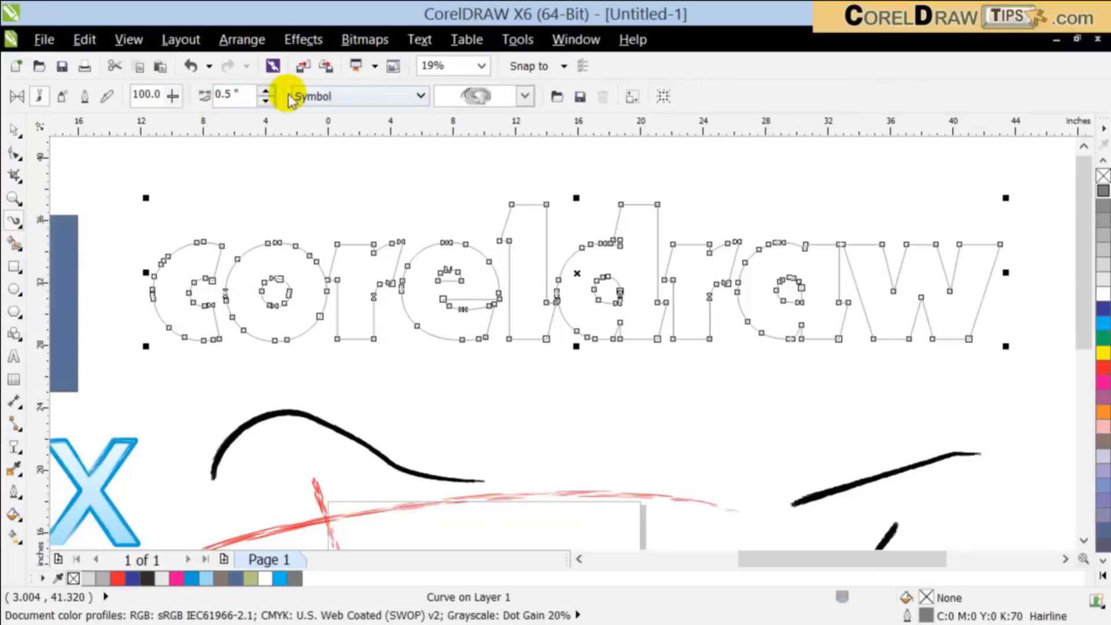
click(81, 97)
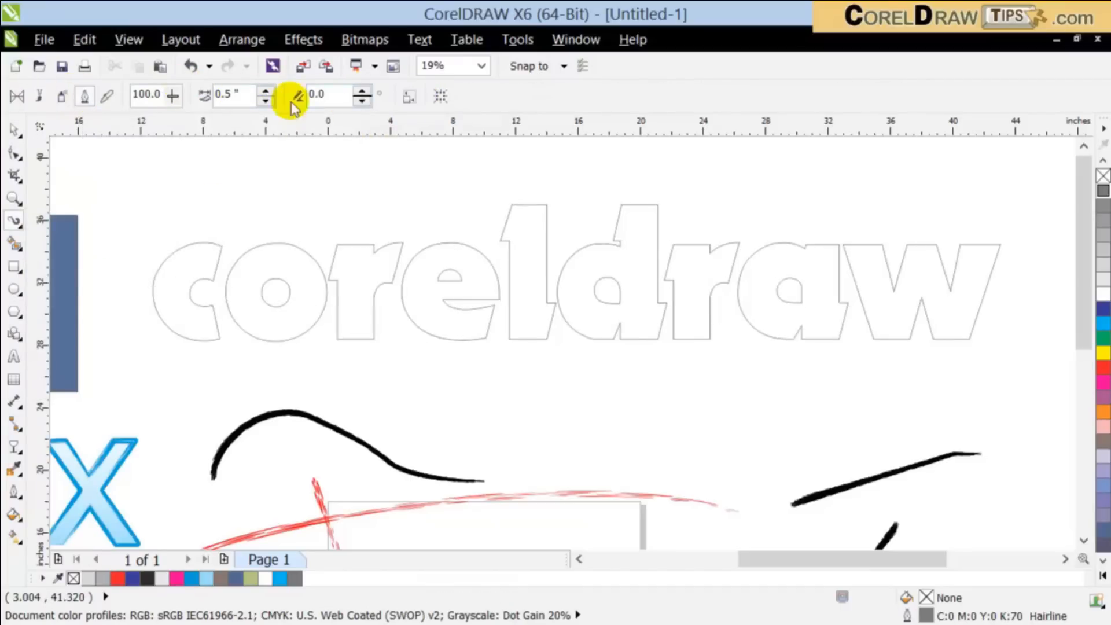
click(37, 97)
click(37, 99)
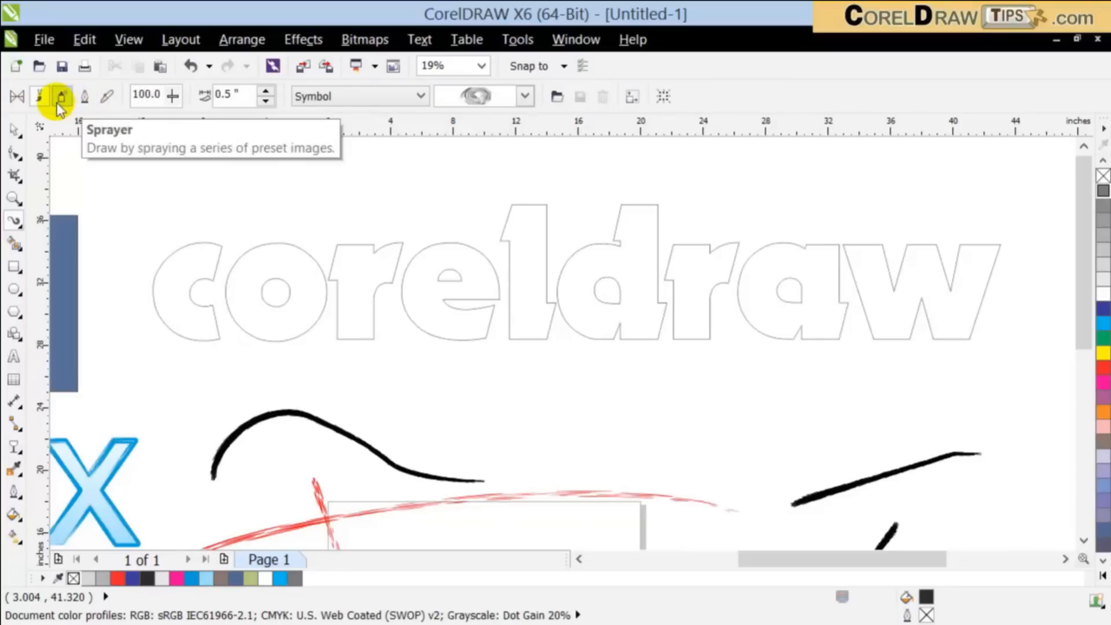
click(61, 96)
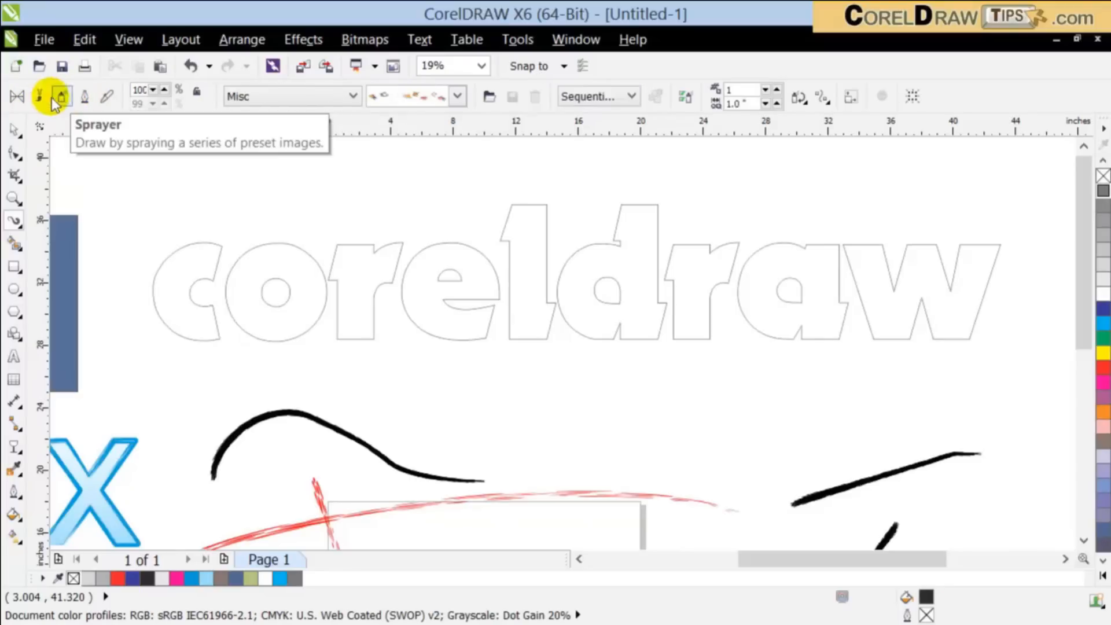
click(457, 96)
click(330, 98)
click(294, 100)
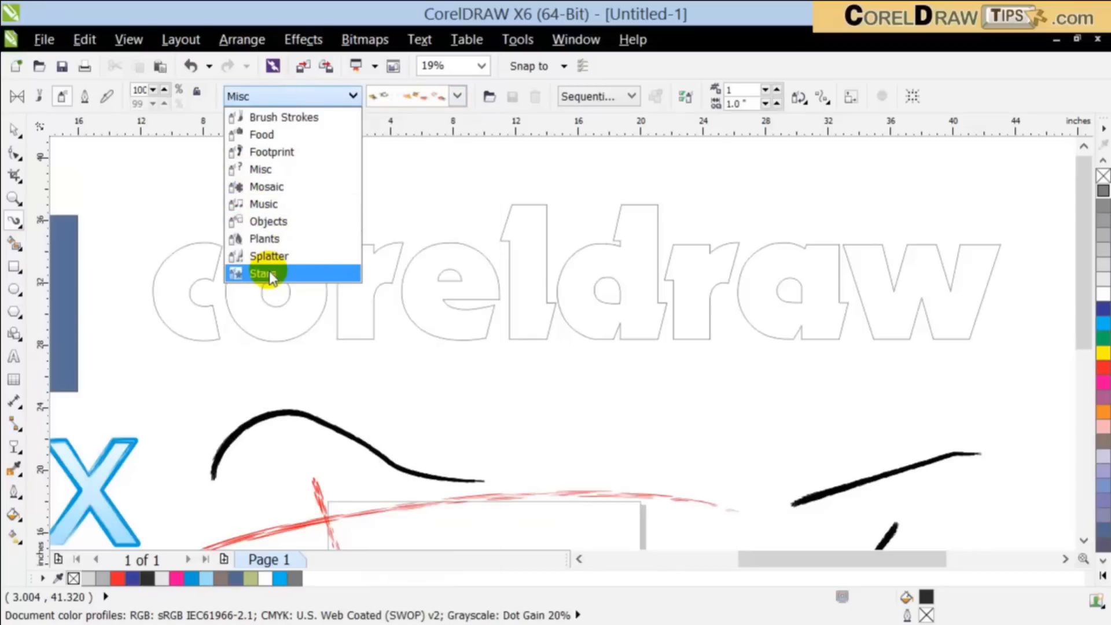
click(308, 117)
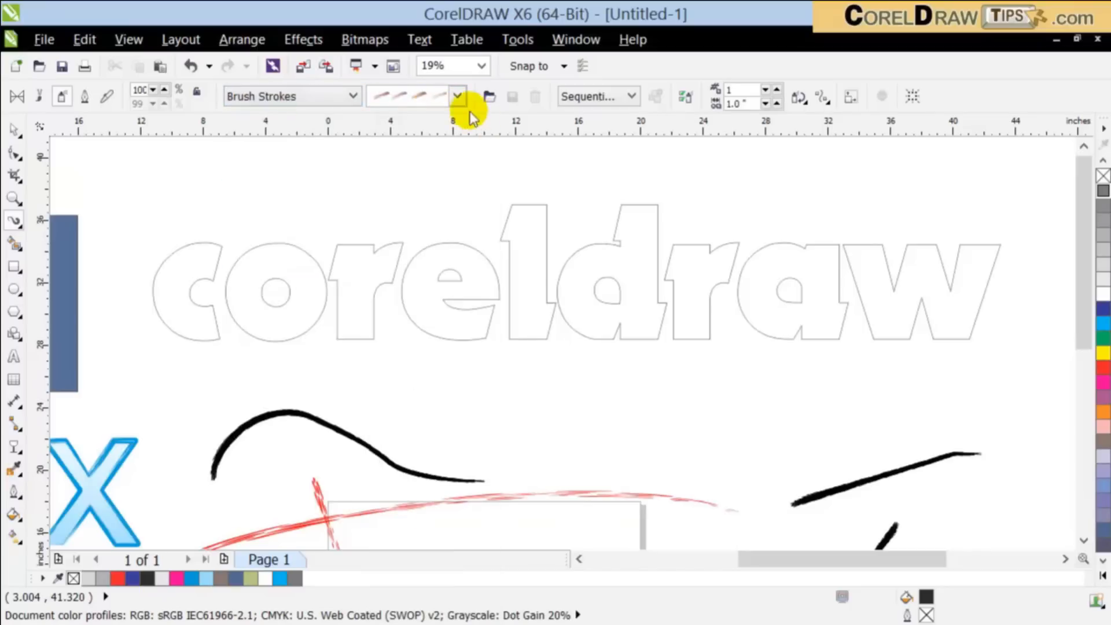
click(457, 97)
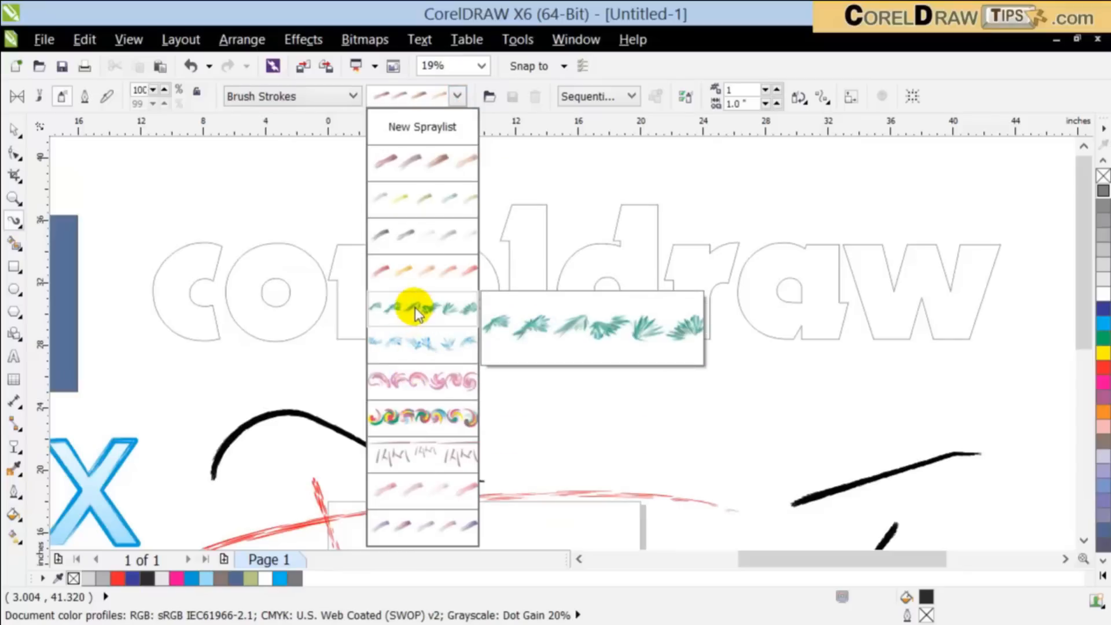
click(414, 273)
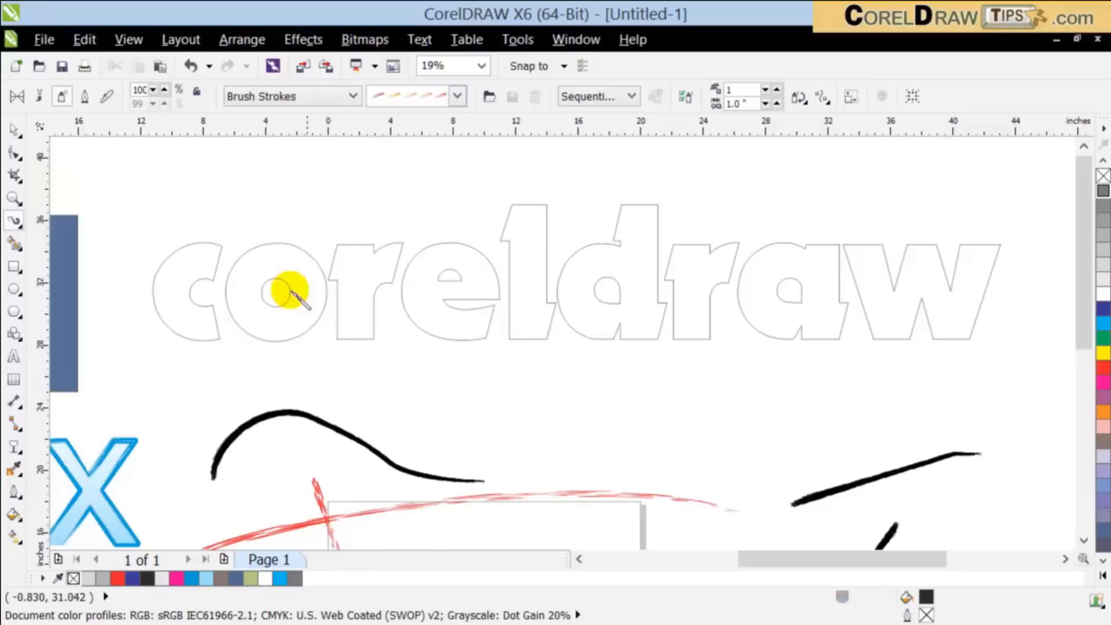
Step: Apply the yellow-green brush stroke spraylist to the outlined "coreldraw" curves with the Artistic Media Sprayer
click(13, 126)
click(226, 283)
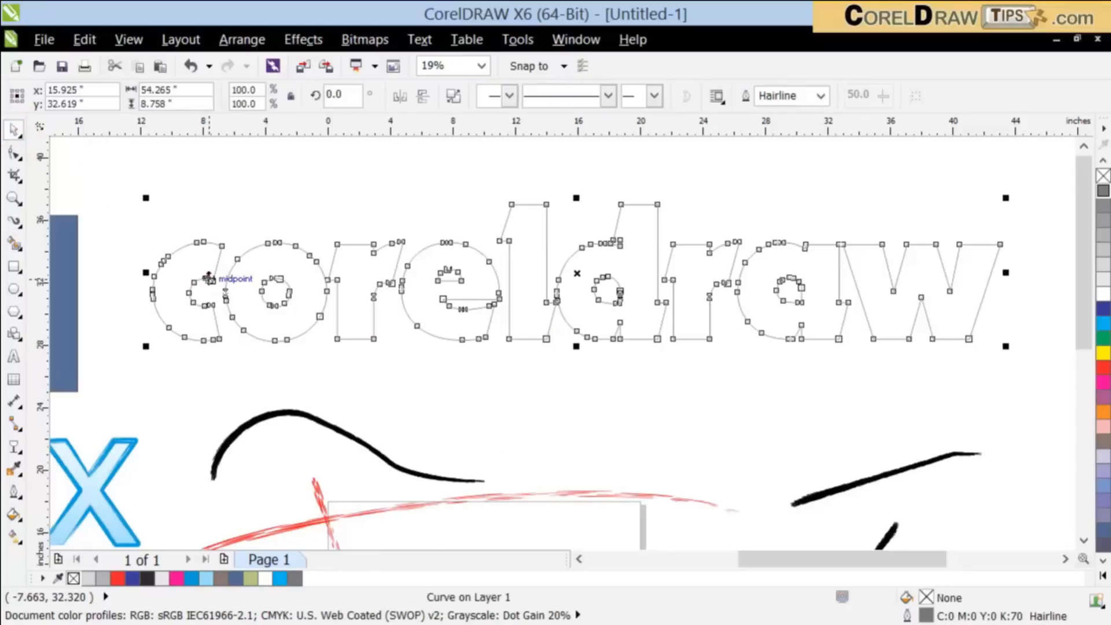
click(14, 220)
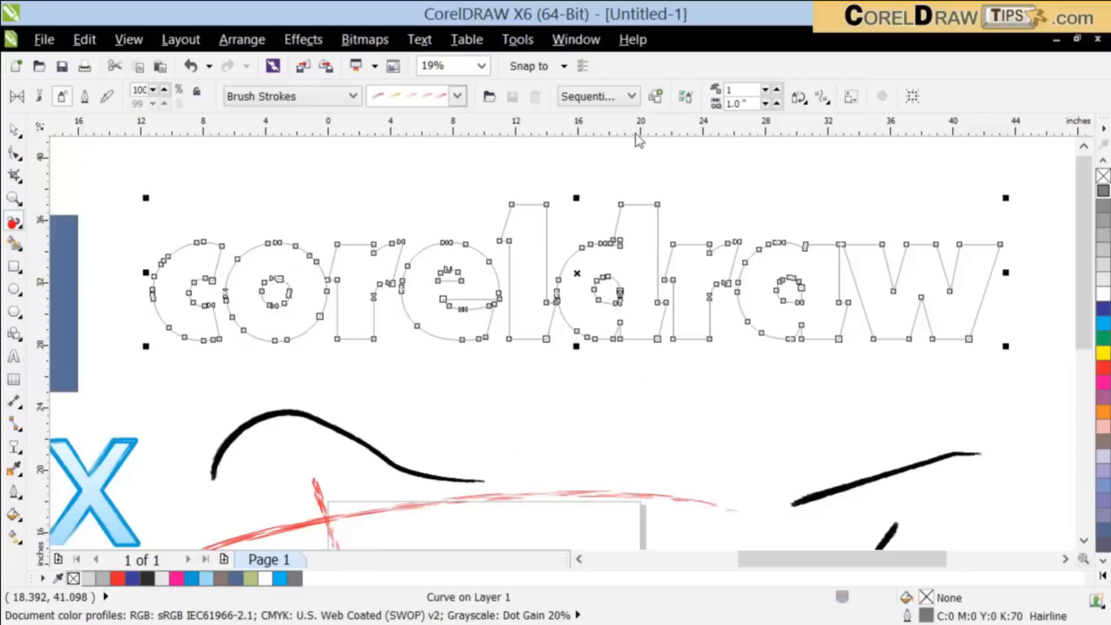
click(459, 96)
mouse_move(426, 176)
click(414, 198)
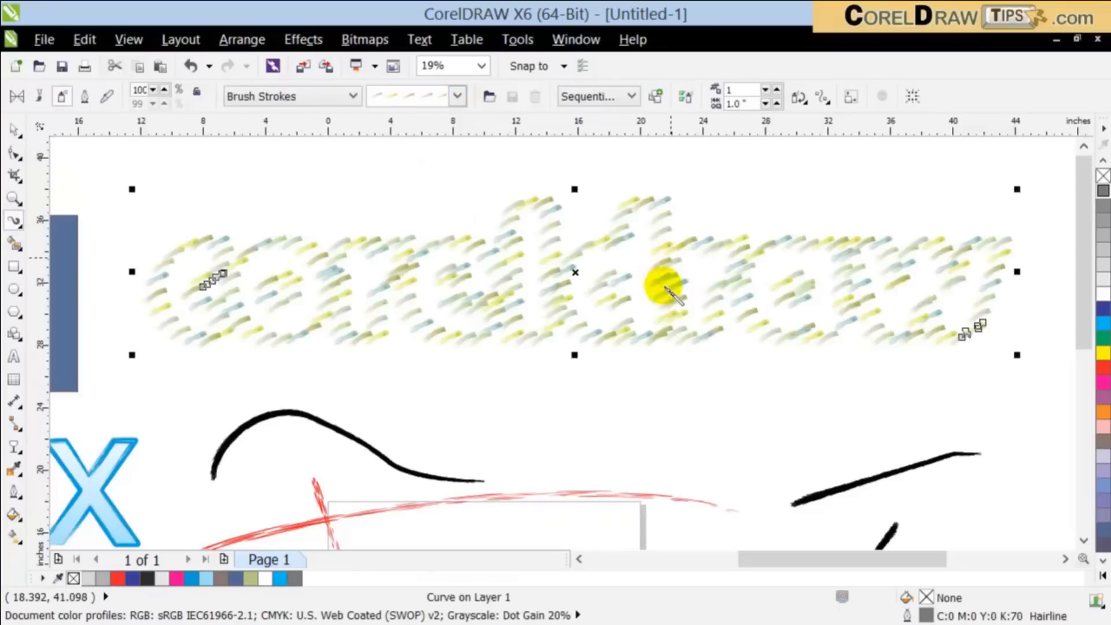
Step: Try the grey stroke spraylist and the pink swirl spraylist on the "coreldraw" lettering
click(458, 96)
click(434, 228)
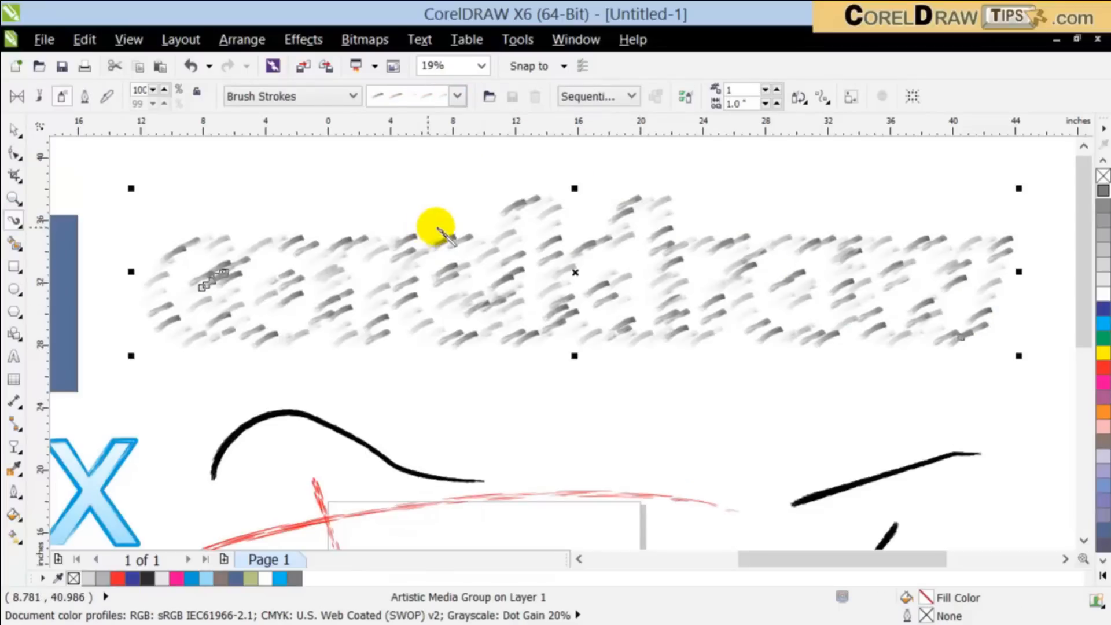
click(454, 95)
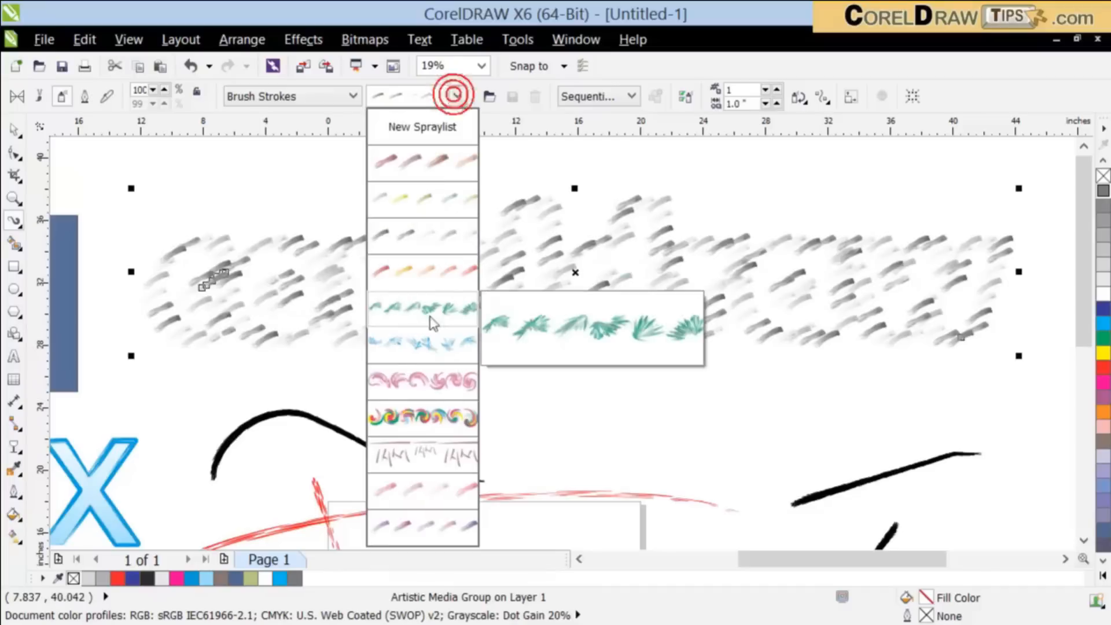
click(426, 381)
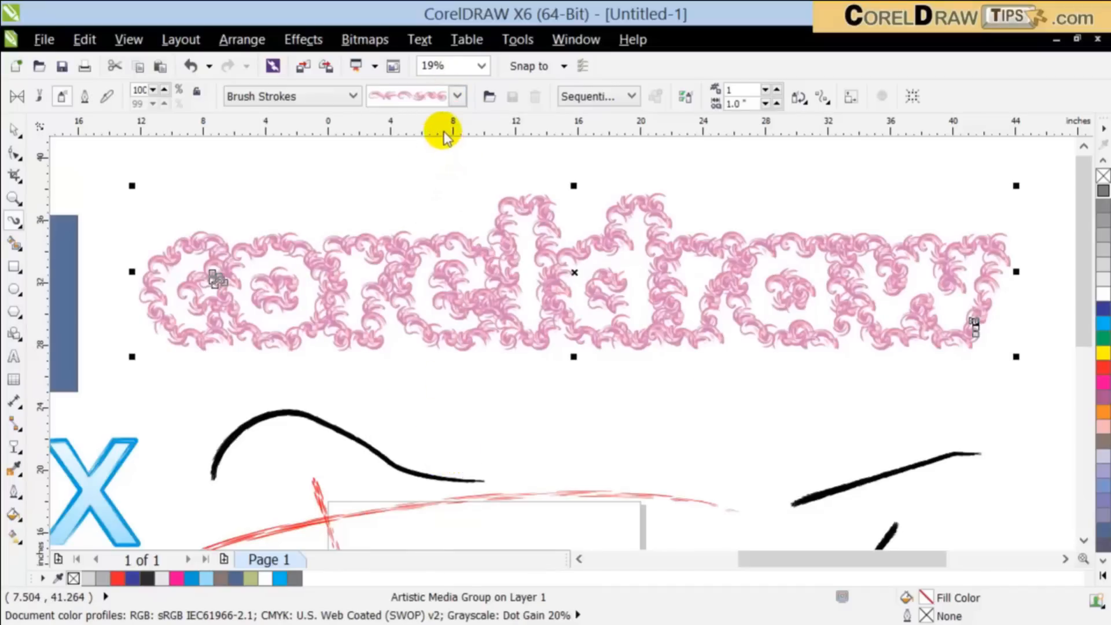
Step: Apply the multicoloured swirl spraylist to the "coreldraw" lettering and deselect it
click(438, 99)
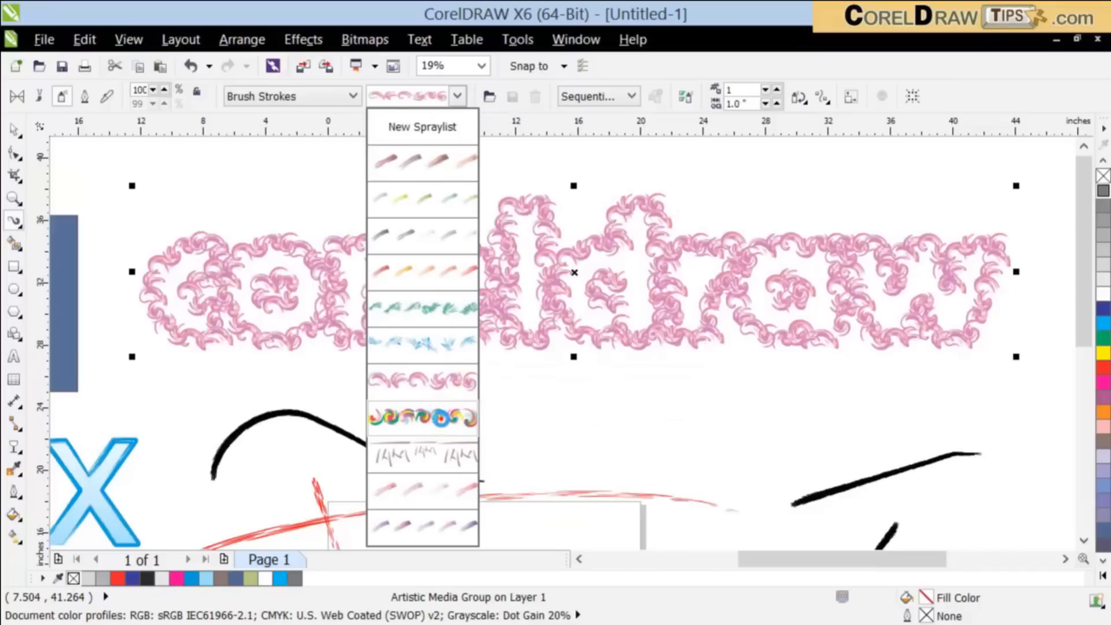
click(440, 418)
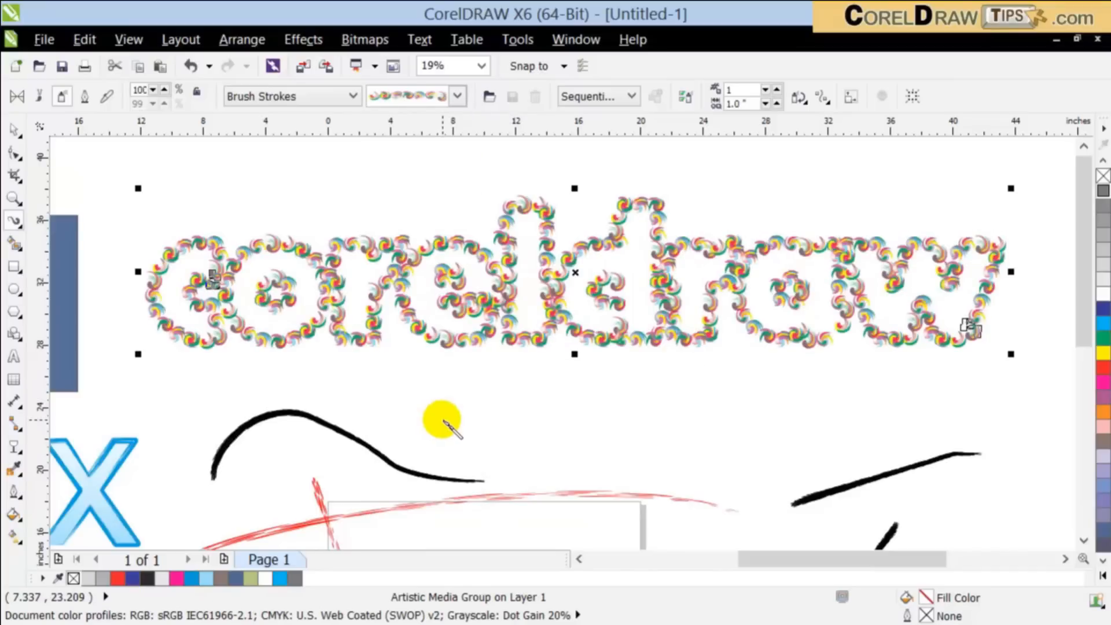
click(14, 136)
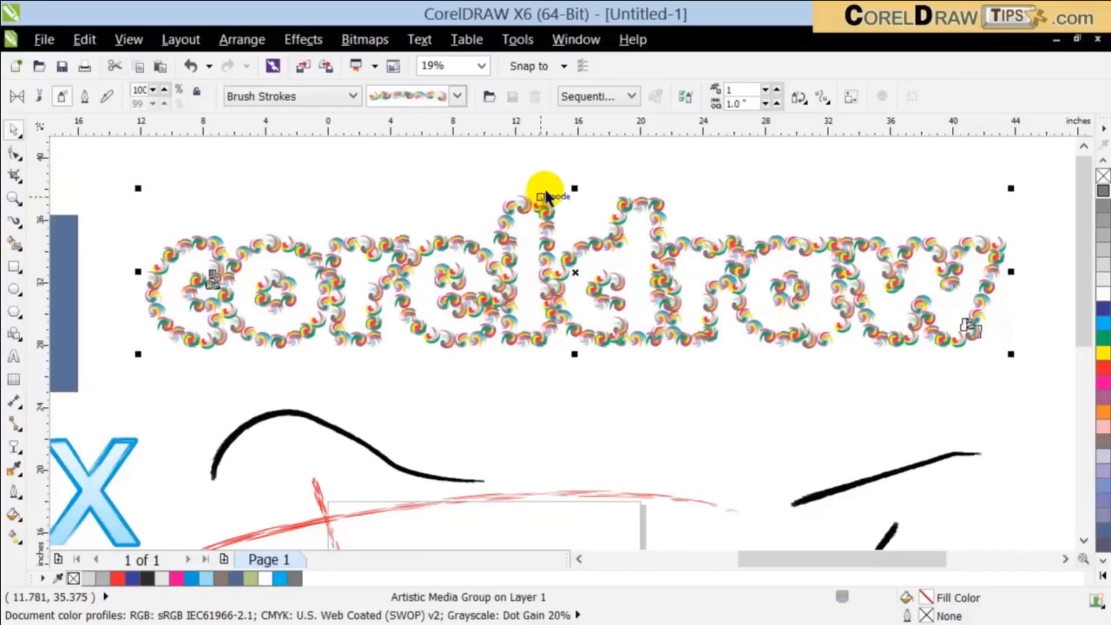
click(671, 402)
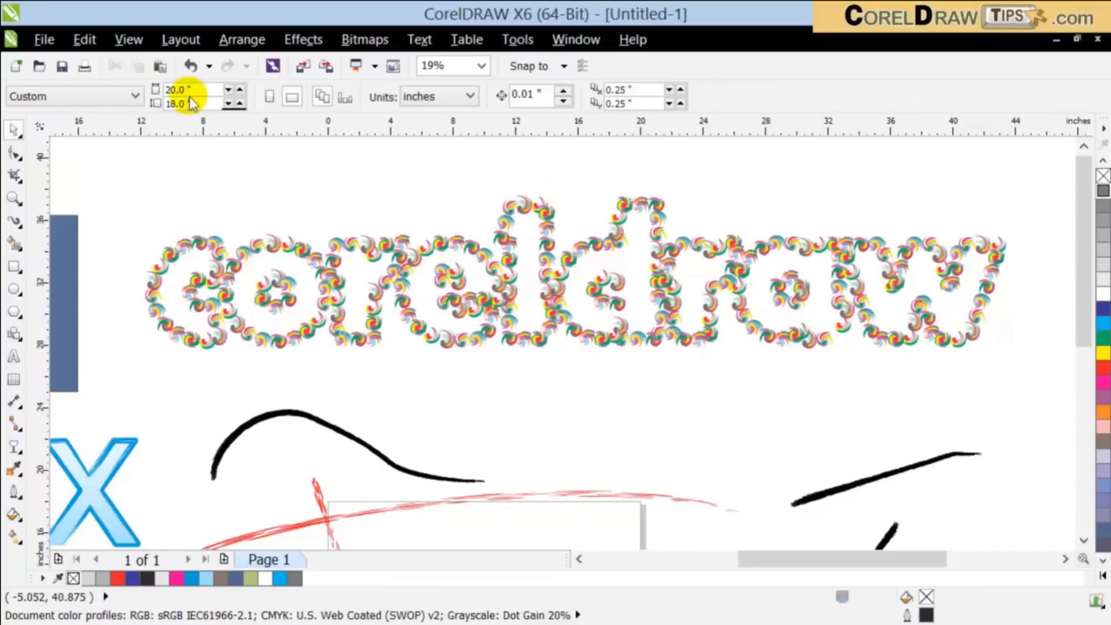
Step: Paste the copied November "coreldraw" text over the sprayed lettering and try green, orange and blue fills on it
click(160, 68)
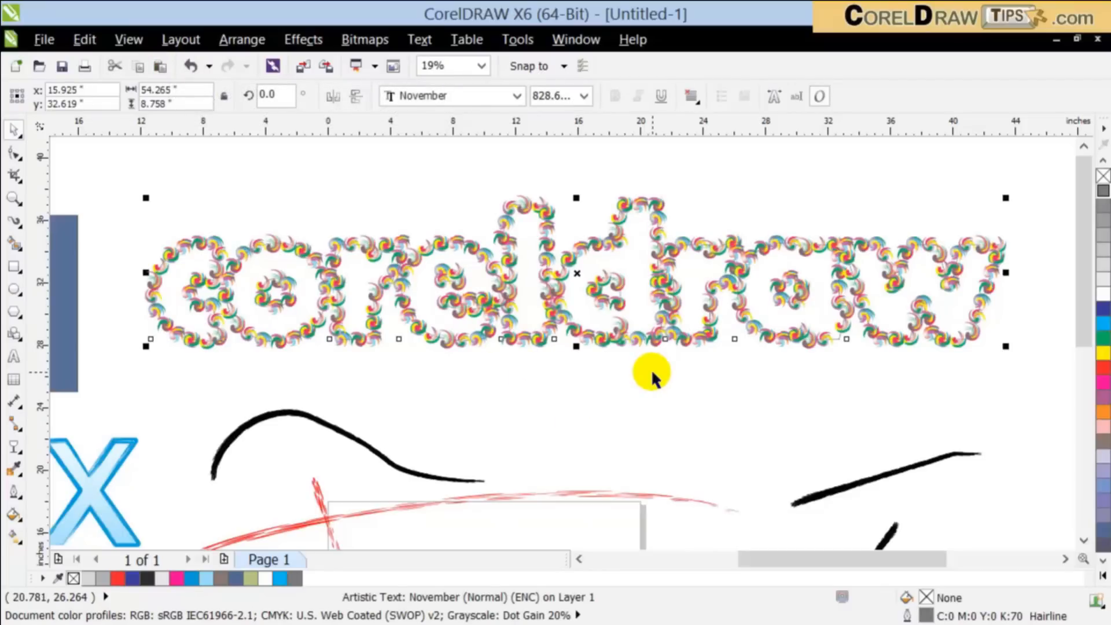
click(1103, 326)
click(1103, 338)
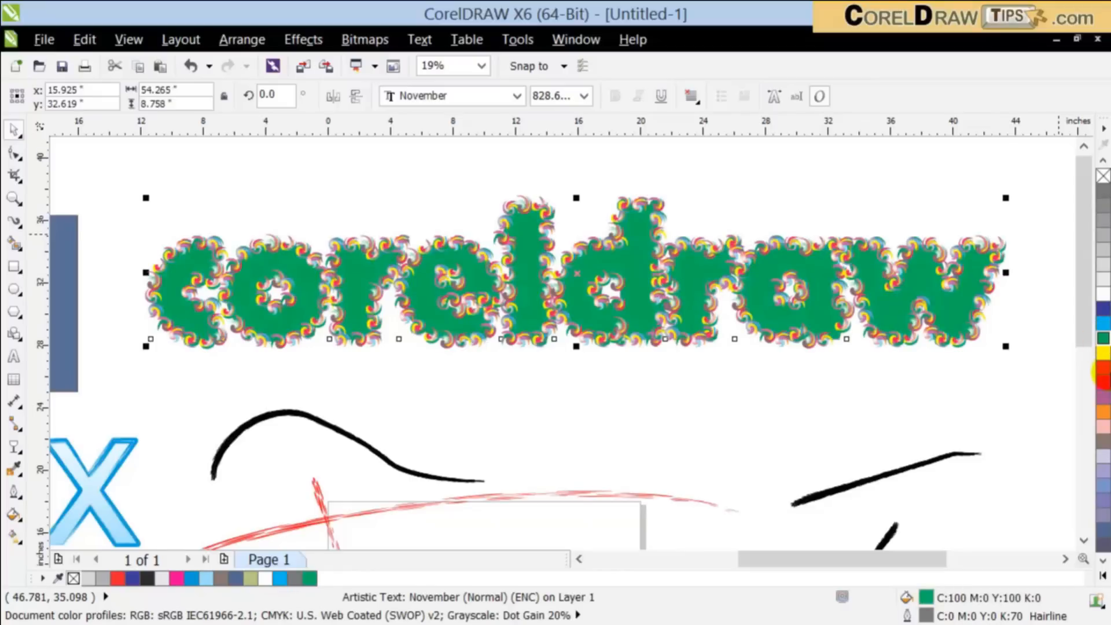
click(1100, 414)
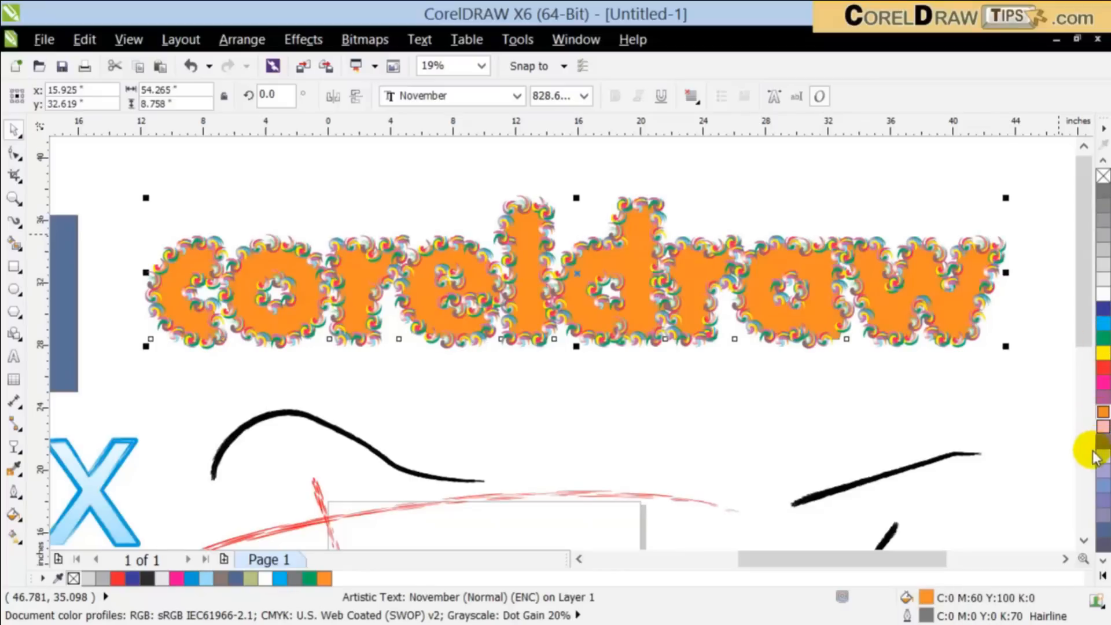
click(1103, 484)
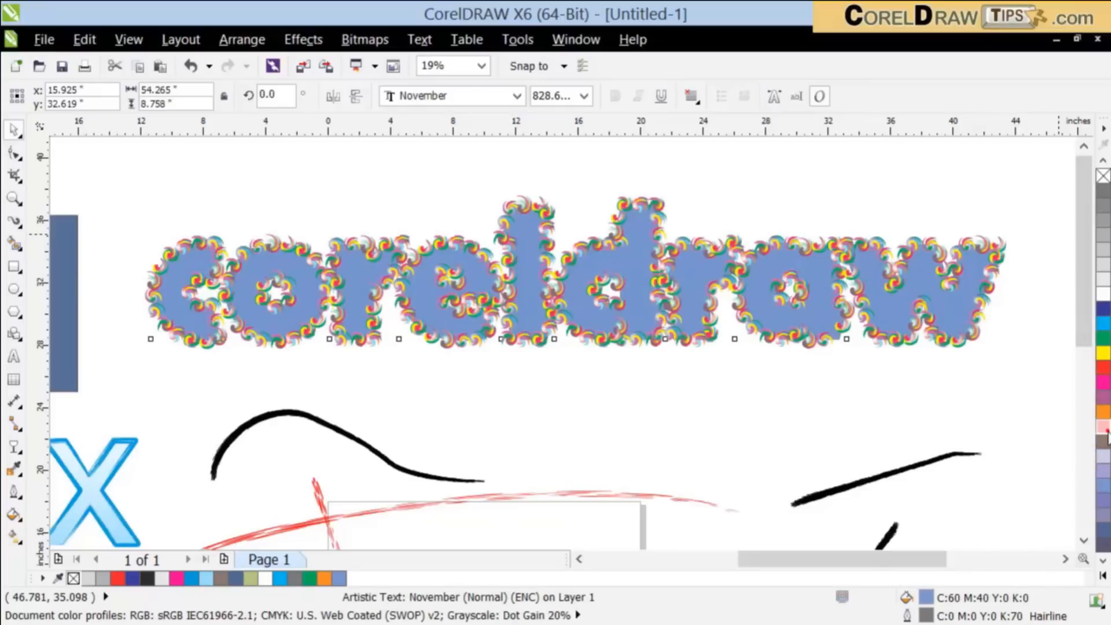
Step: Fill the pasted "coreldraw" text with light pink (C:0 M:40 Y:20 K:0) and deselect it
click(1105, 433)
click(715, 294)
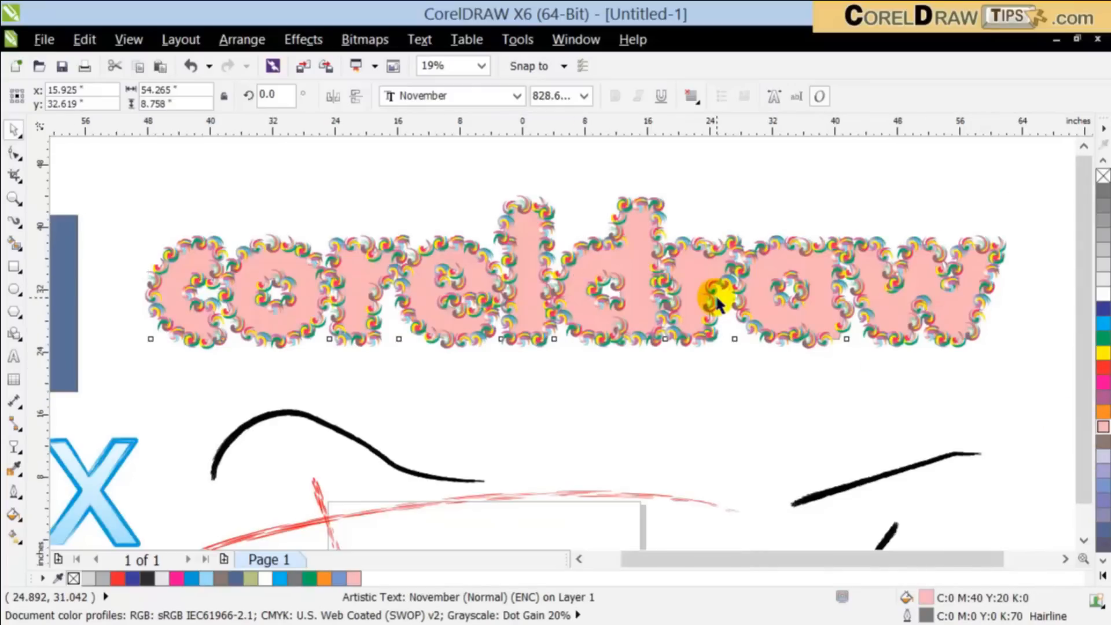
scroll(702, 290, down, 3)
scroll(659, 286, up, 3)
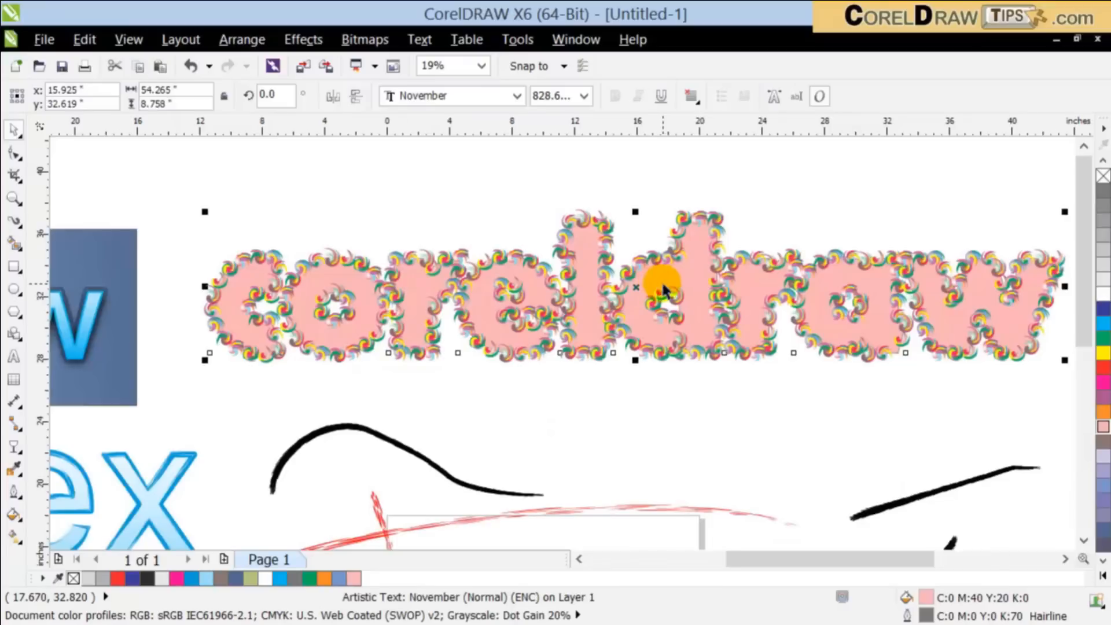
scroll(685, 203, down, 3)
click(692, 177)
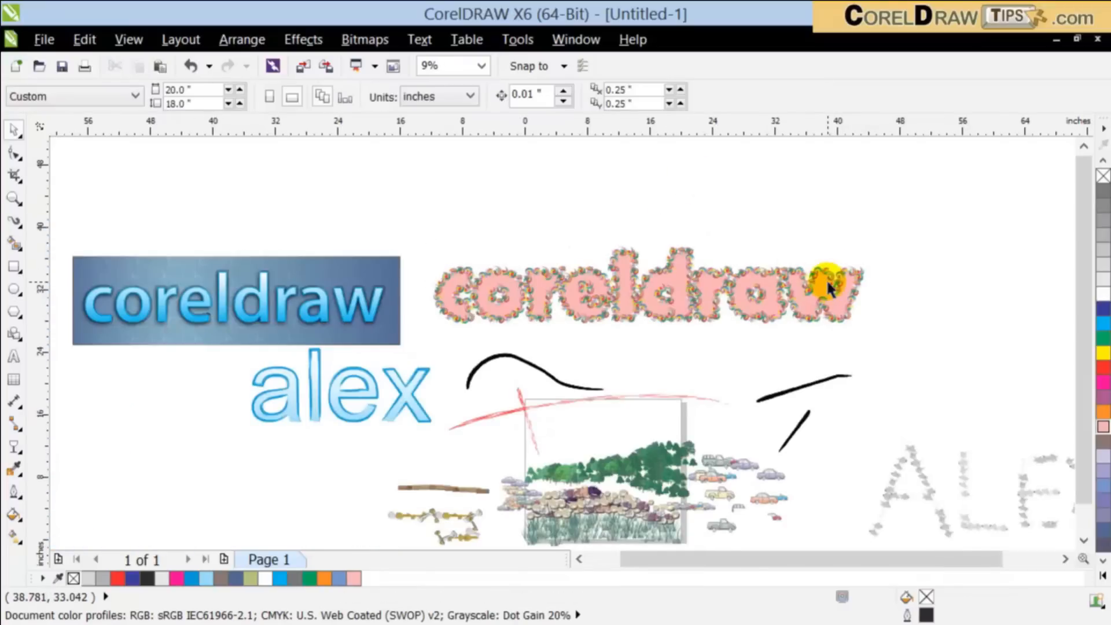
Step: Start a bitmap Pattern Fill on the control curve of the sprayed lettering and show the available bitmap patterns
scroll(826, 279, up, 3)
click(660, 301)
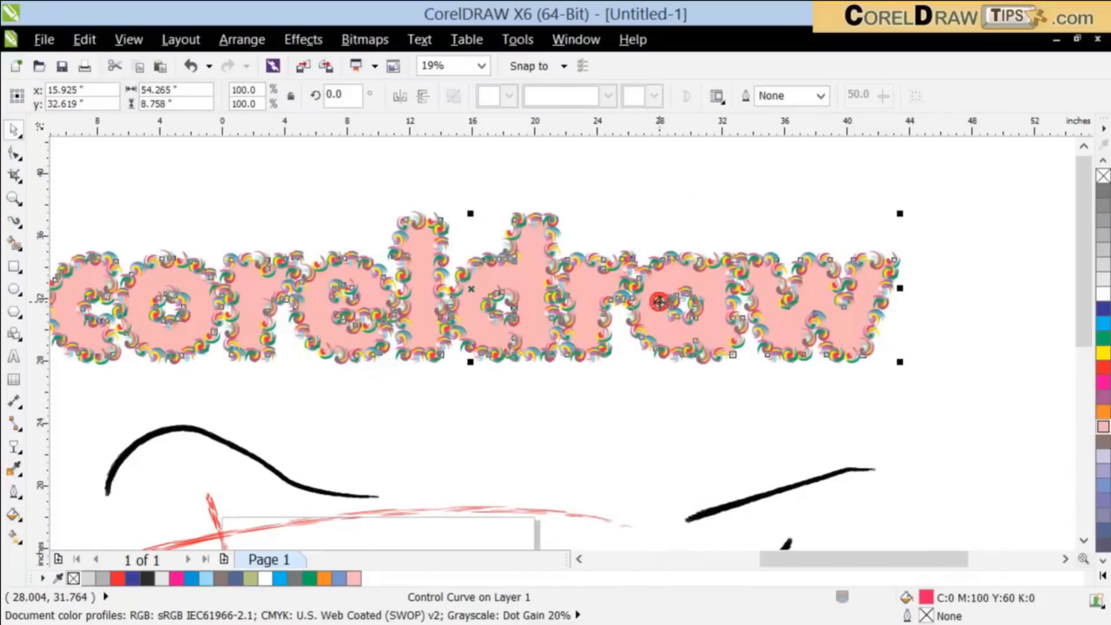
click(12, 451)
click(12, 489)
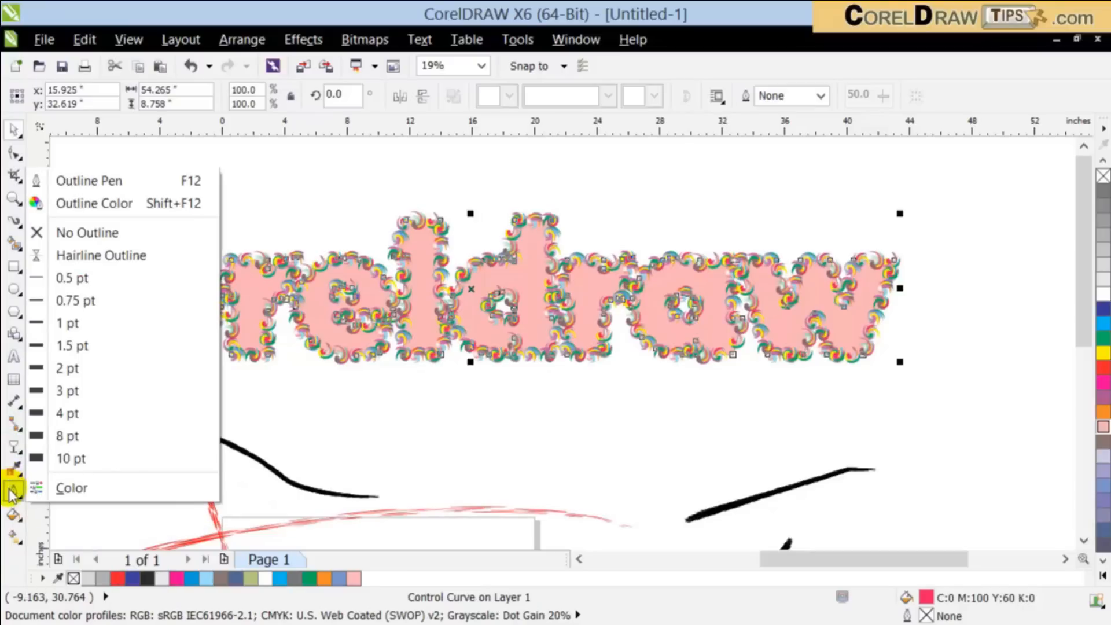
click(13, 513)
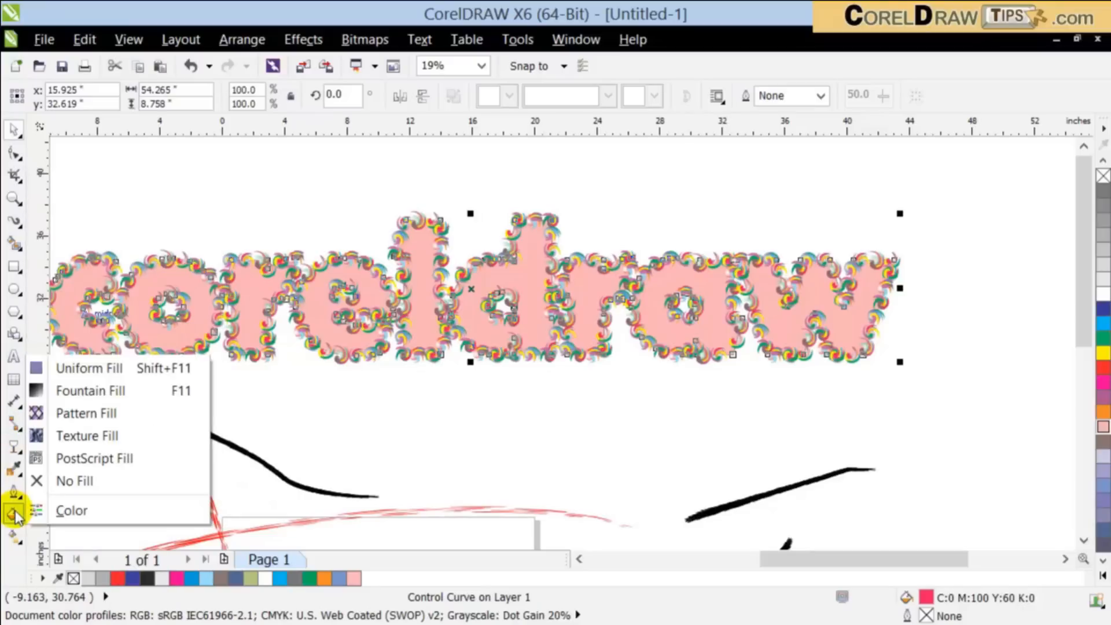
click(110, 415)
click(583, 168)
click(583, 168)
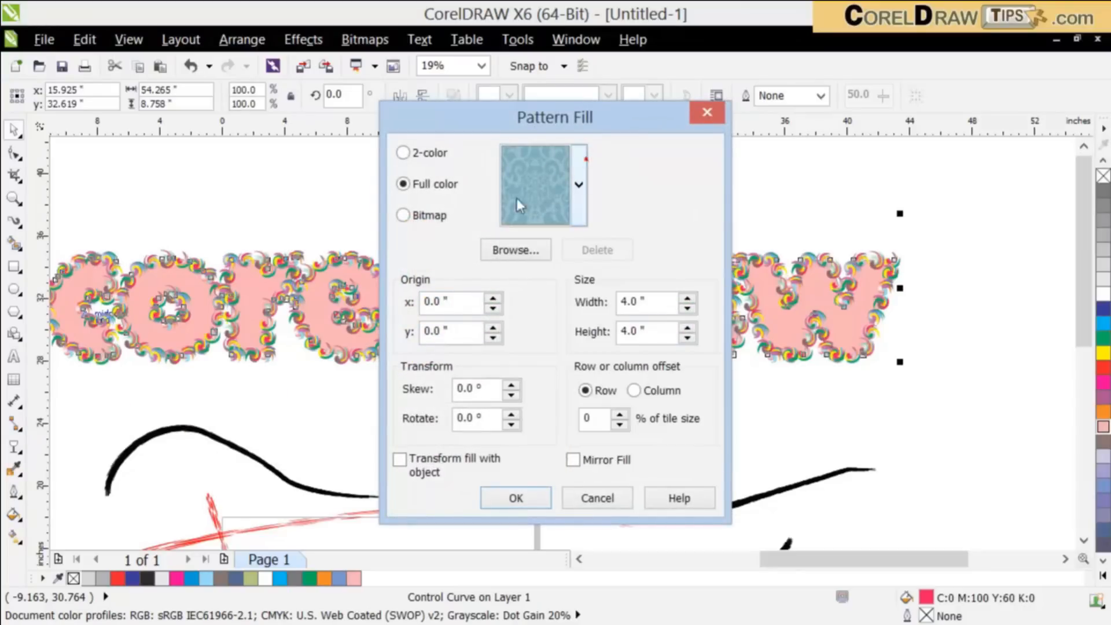
click(403, 215)
click(564, 195)
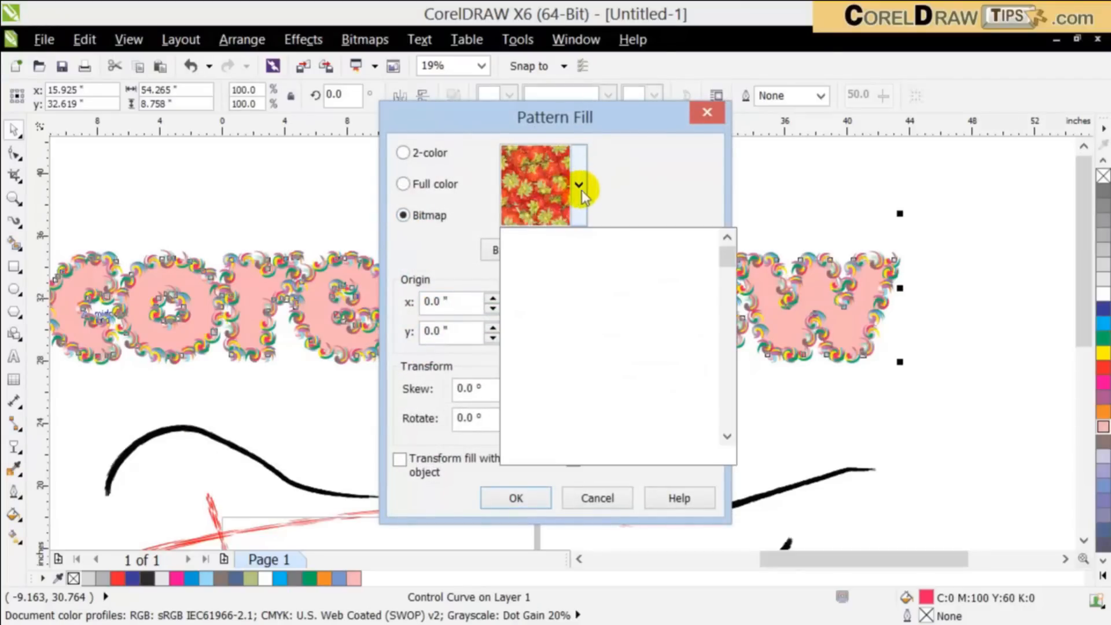
click(580, 197)
click(580, 197)
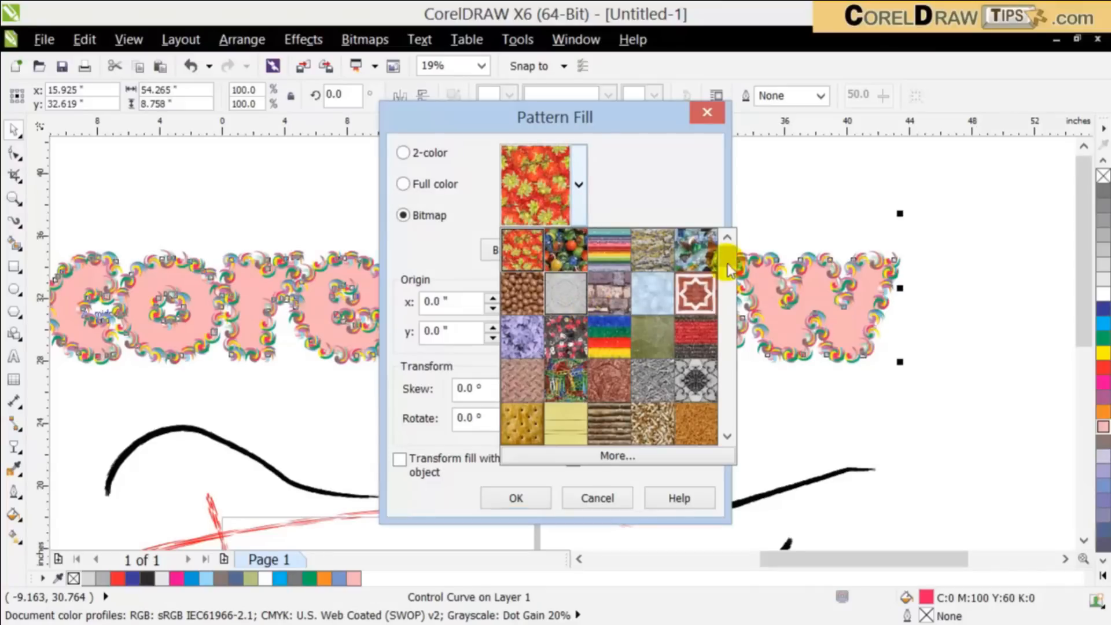
Step: Try filling the control curve with the reddish-brown leather bitmap pattern
drag(731, 258, 723, 313)
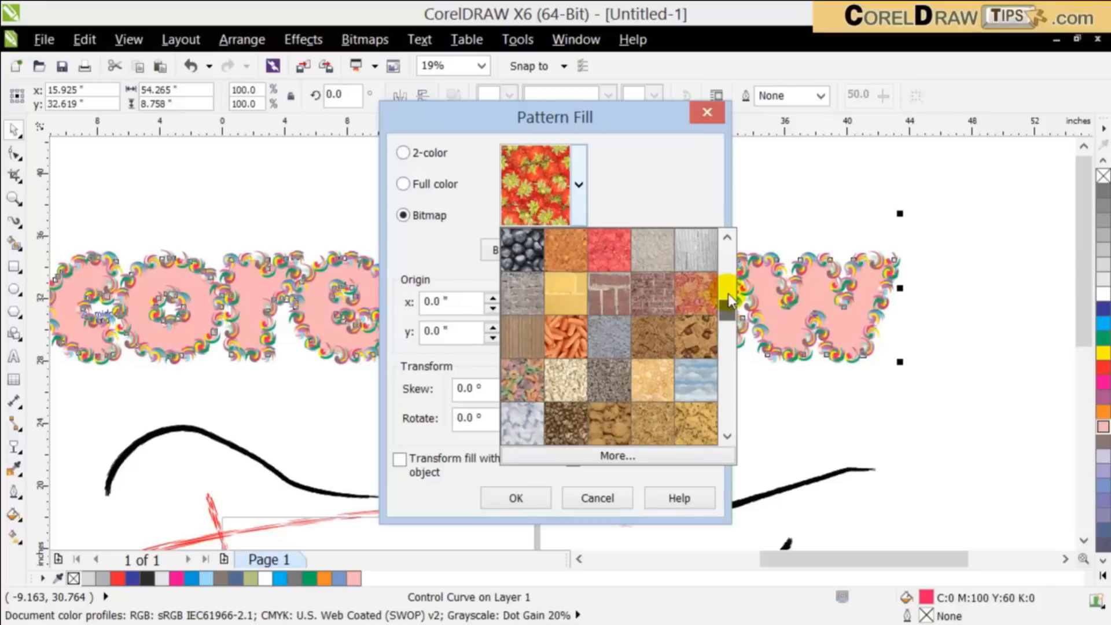
scroll(699, 300, down, 3)
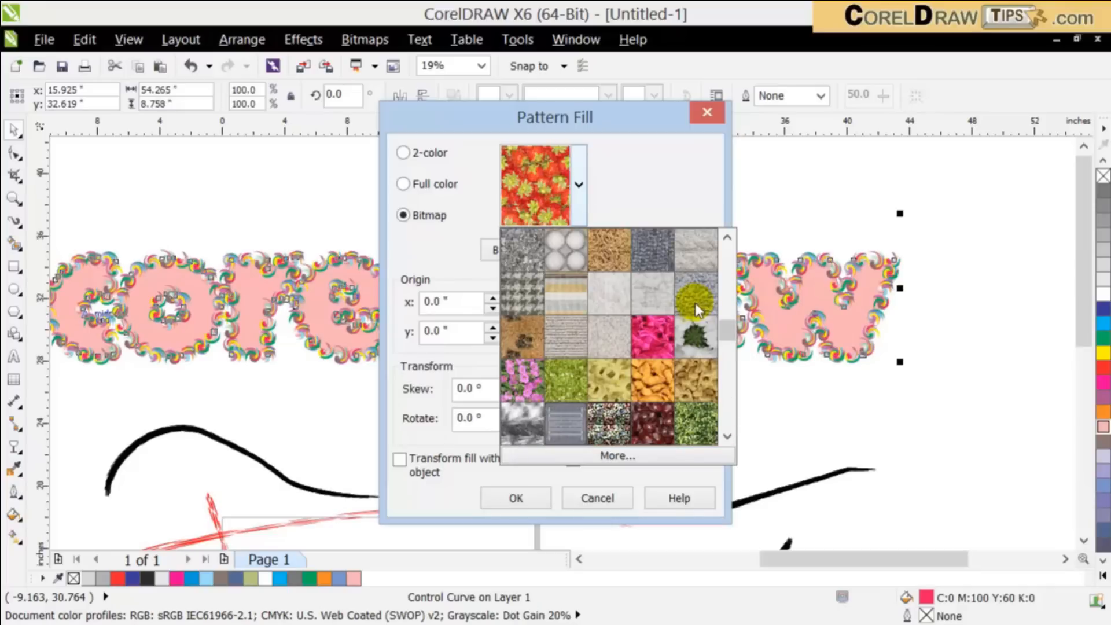
scroll(728, 385, down, 3)
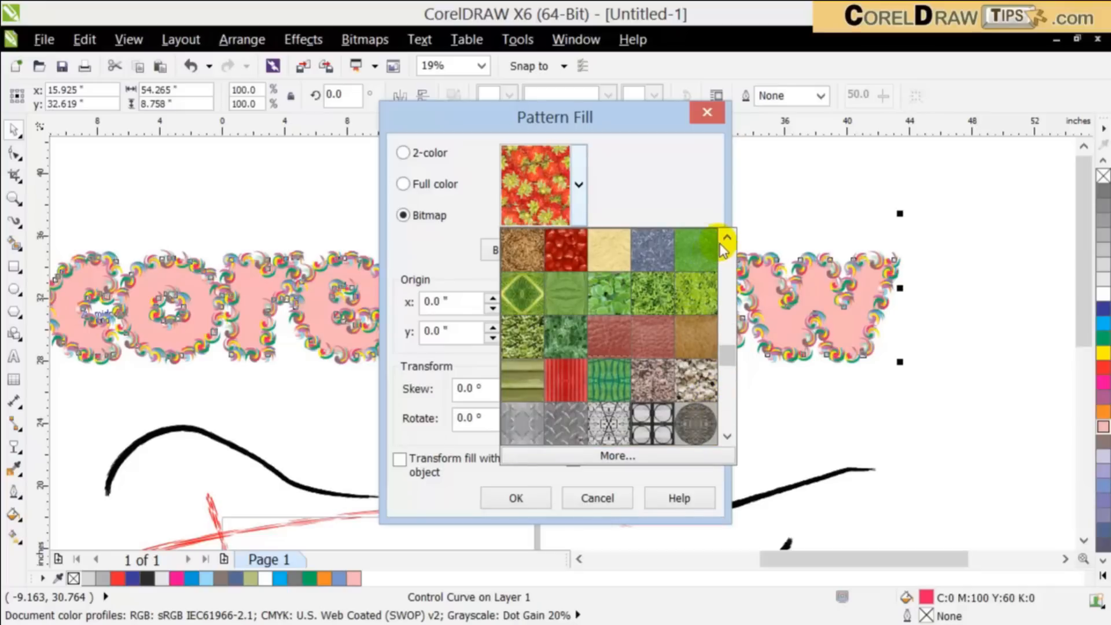
scroll(559, 333, up, 3)
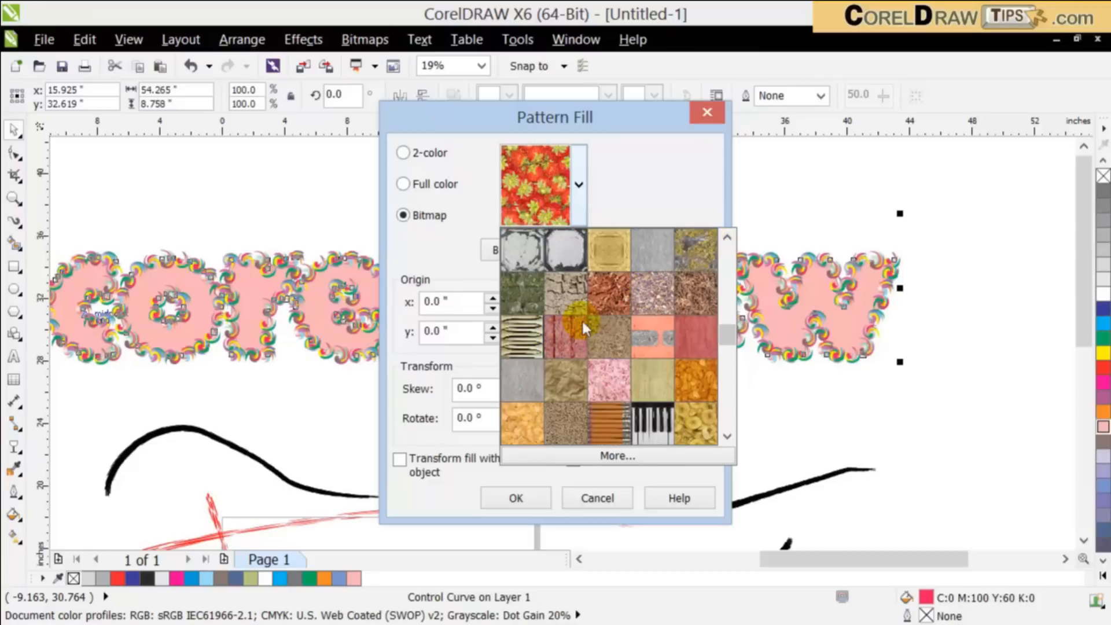
scroll(581, 318, down, 3)
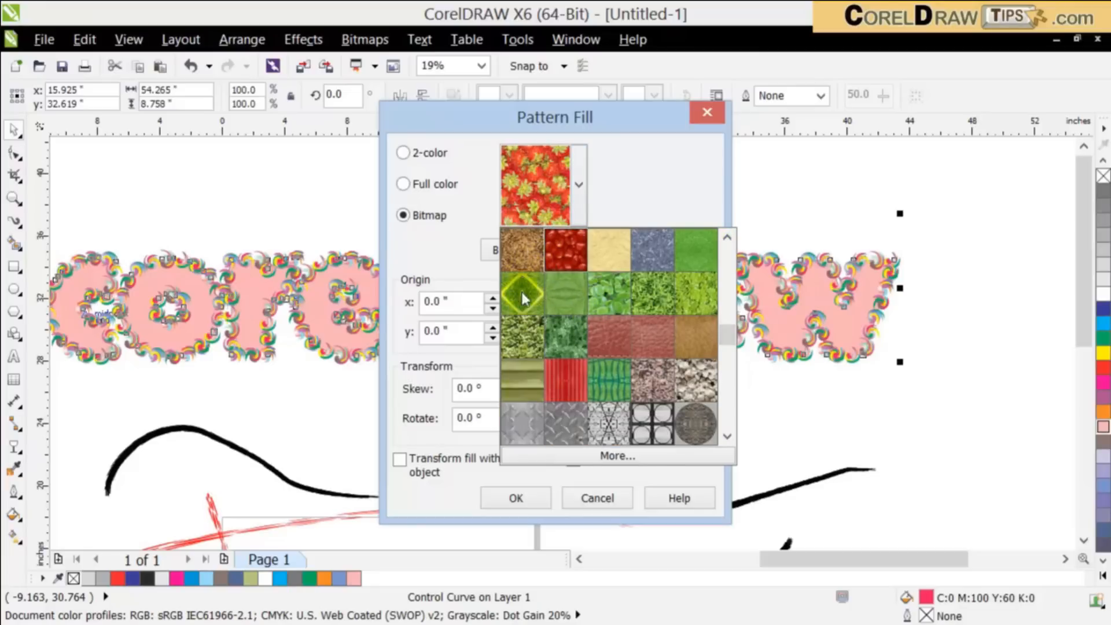
click(606, 344)
click(516, 498)
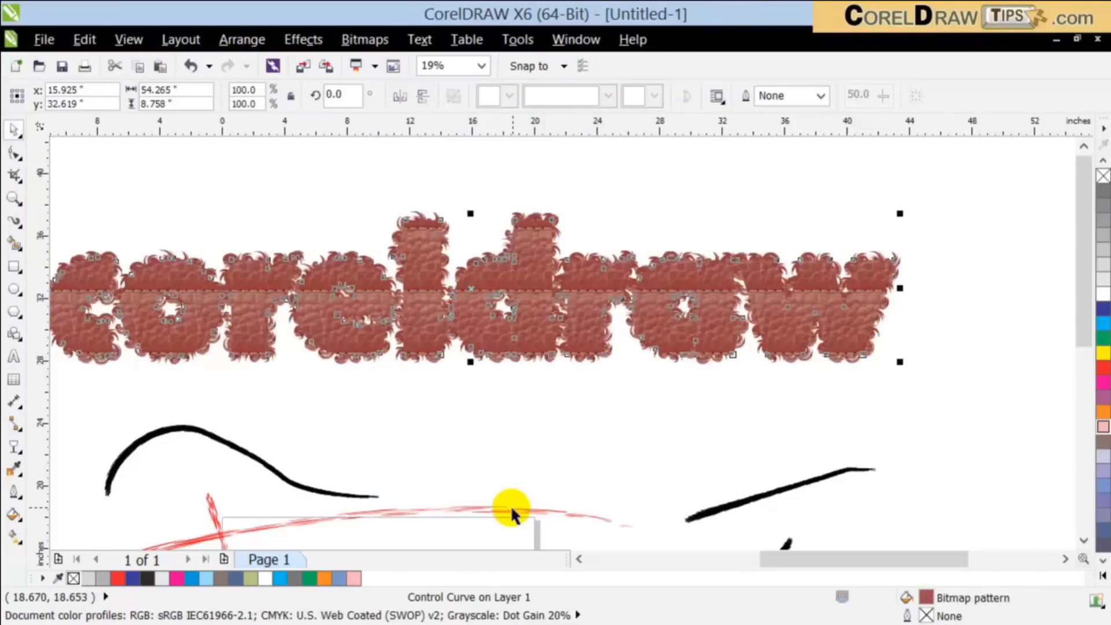
Step: Undo the leather pattern fill on the sprayed lettering and clear the selection
click(511, 435)
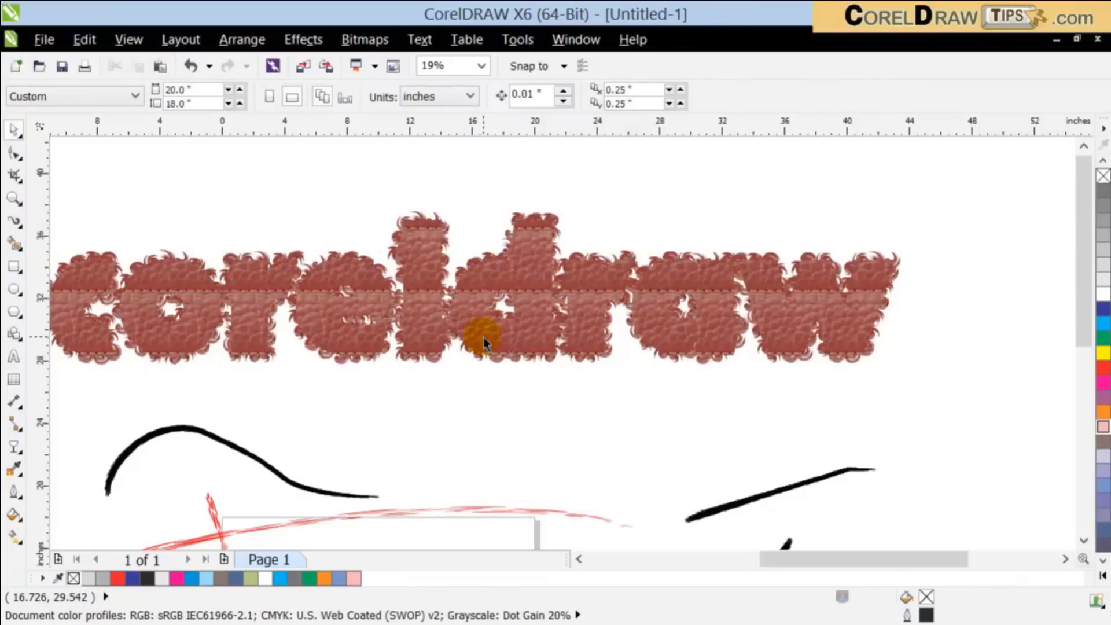
key(ctrl+z)
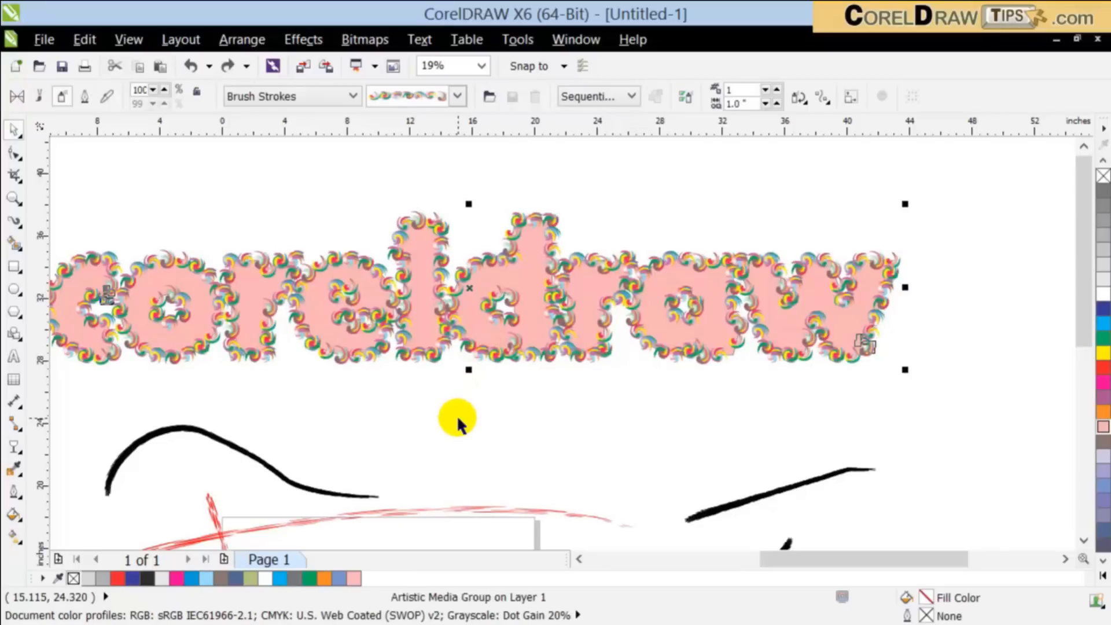
click(456, 415)
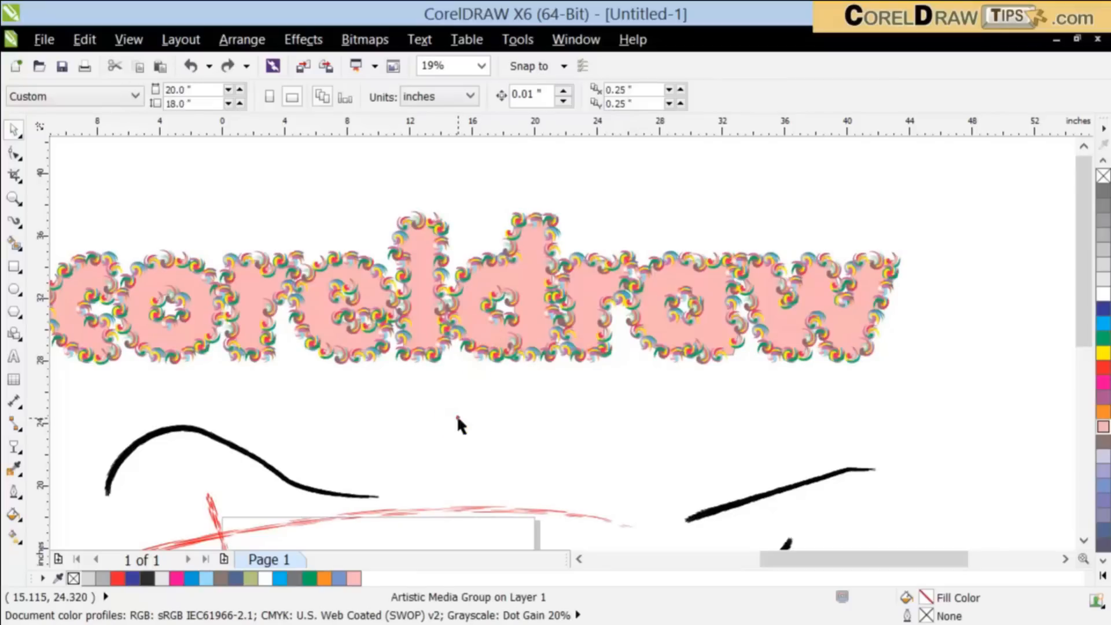
Step: Remove the outline of the pink "coreldraw" text beneath the swirl spray and fill it with the red-and-green fruit bitmap pattern
click(426, 306)
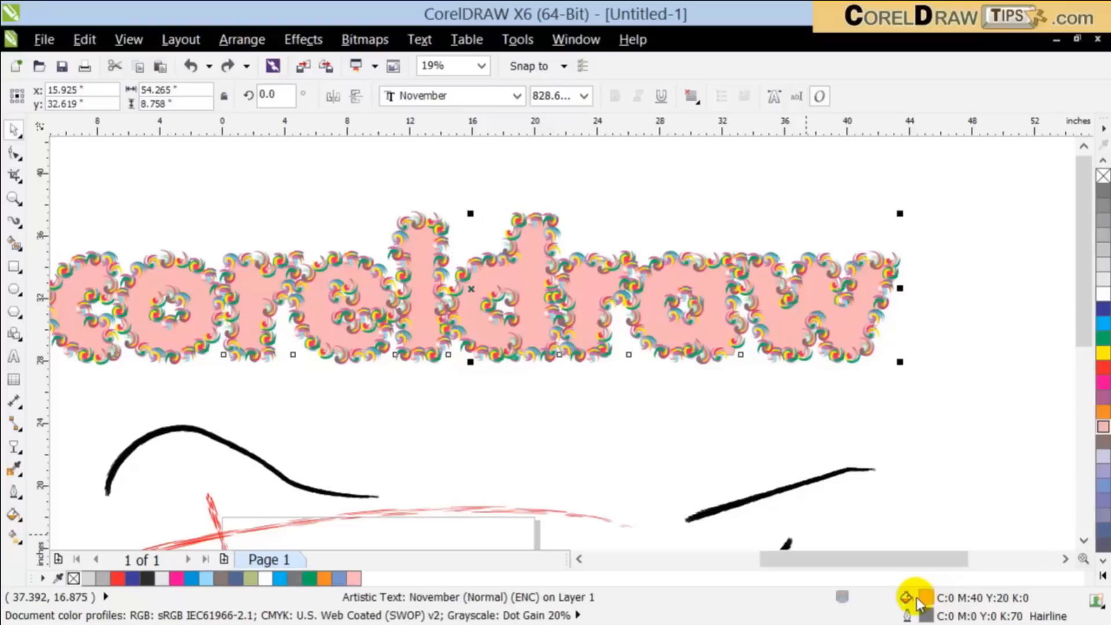
right_click(1103, 176)
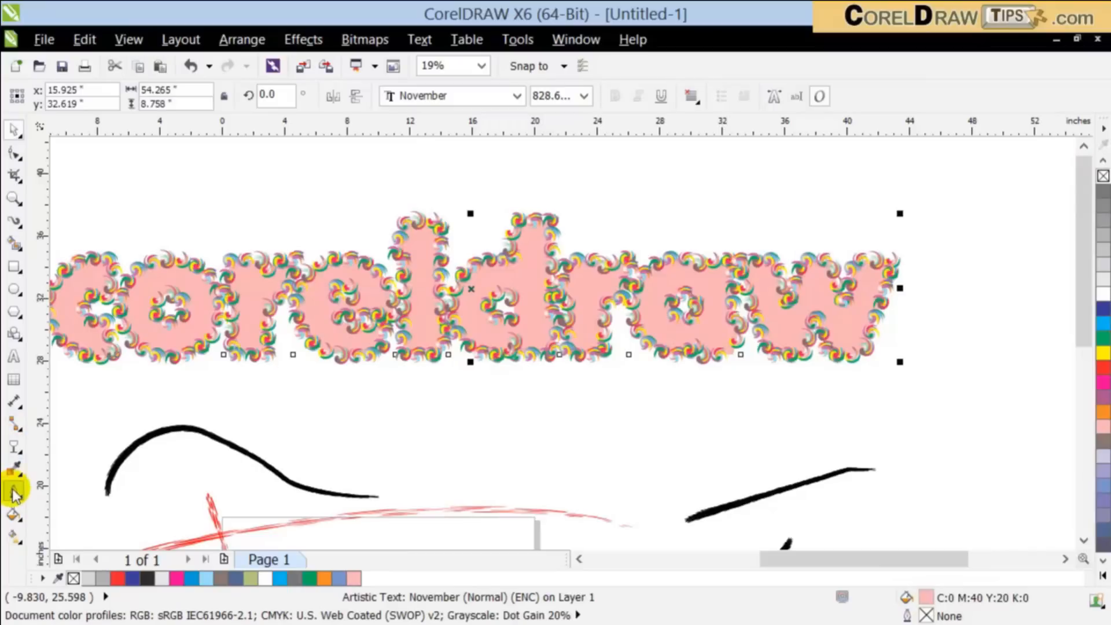
click(14, 514)
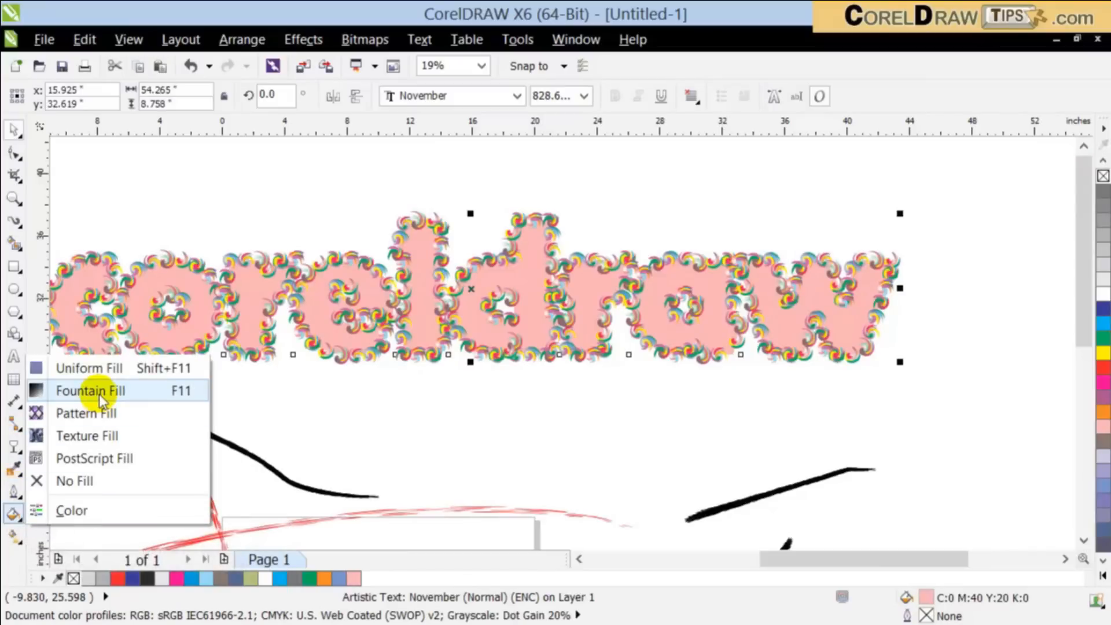
click(93, 412)
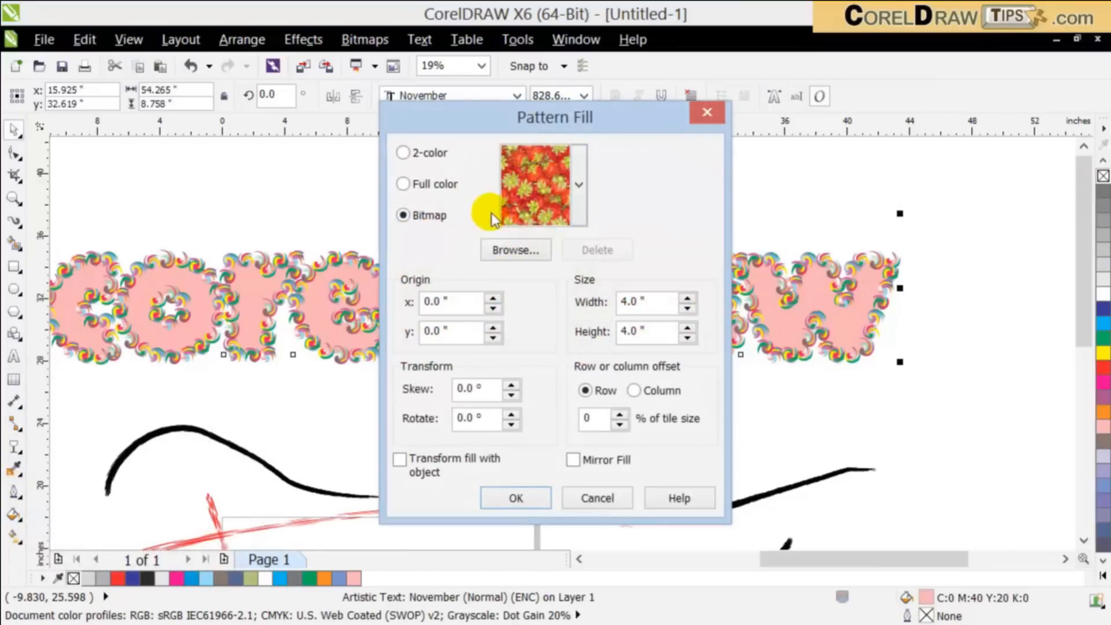
click(579, 185)
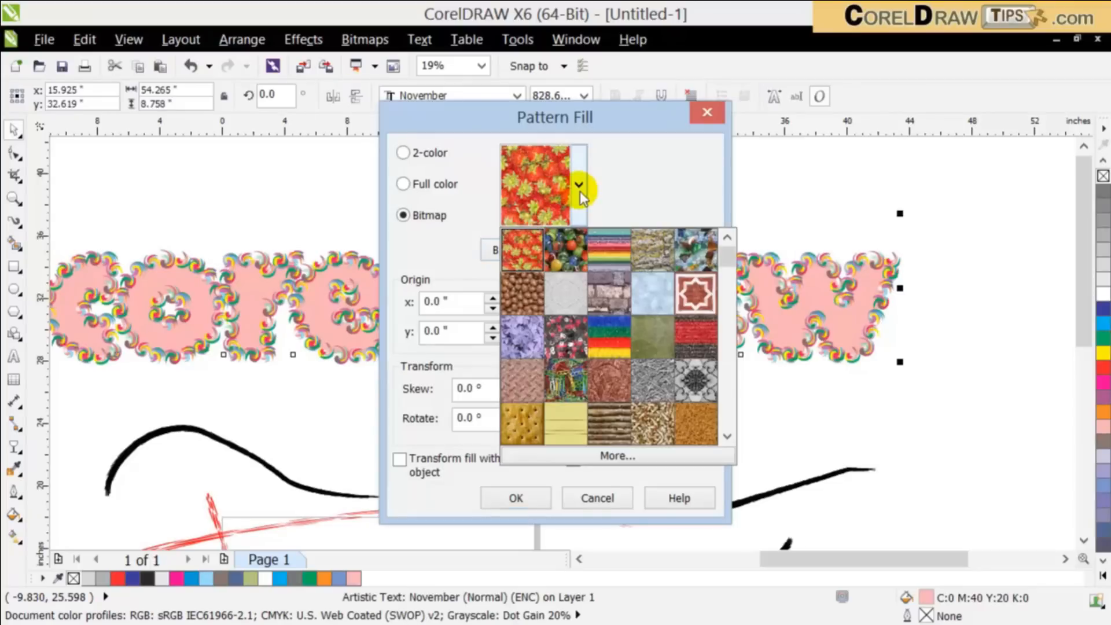
click(510, 499)
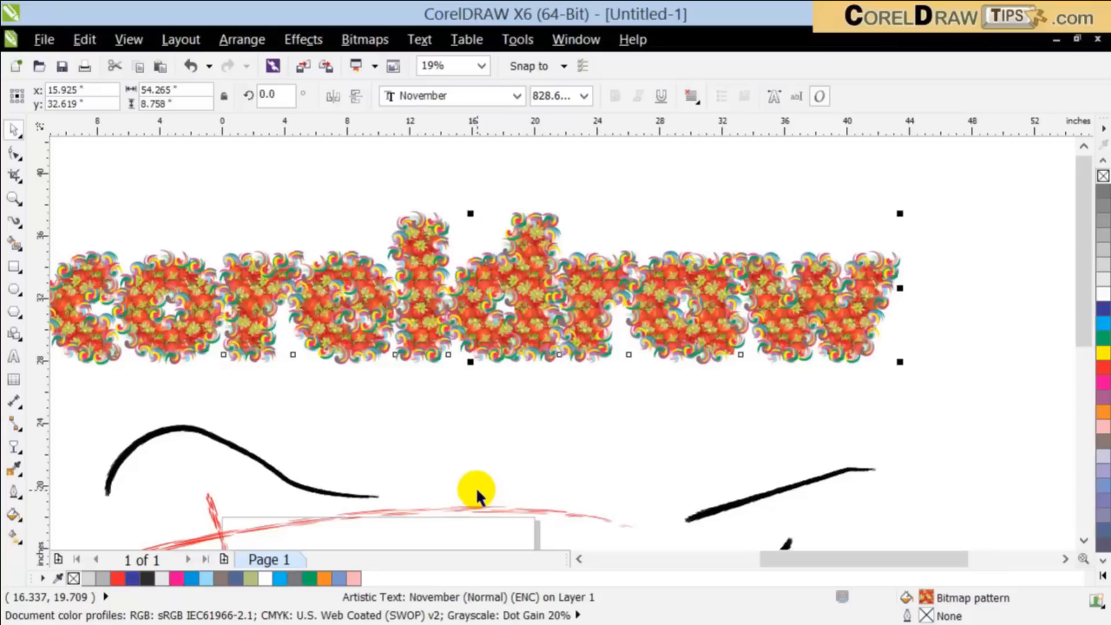
scroll(538, 317, up, 2)
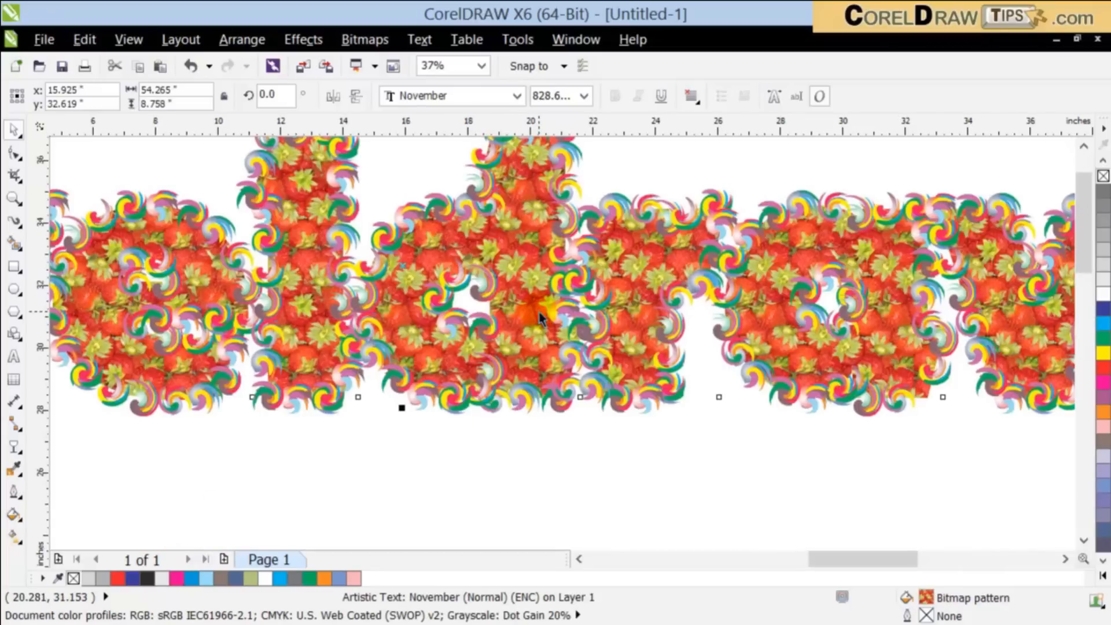
scroll(538, 317, up, 1)
scroll(538, 317, down, 1)
scroll(537, 317, down, 1)
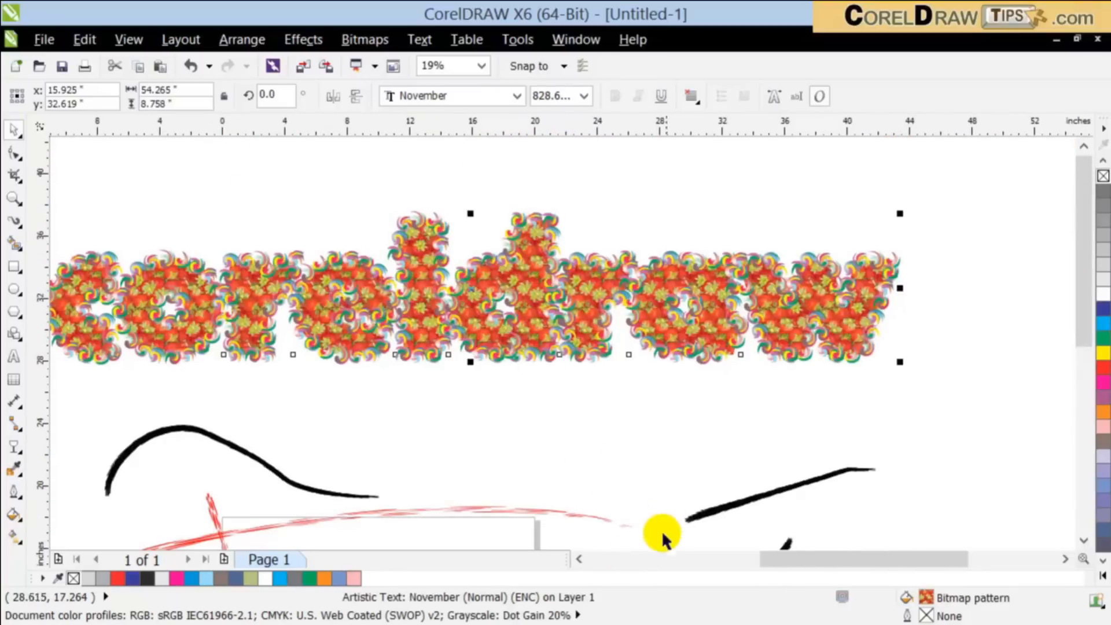
Step: Duplicate the pattern-filled "coreldraw" text in place and fill the copy with black (C:0 M:0 Y:0 K:100)
click(576, 559)
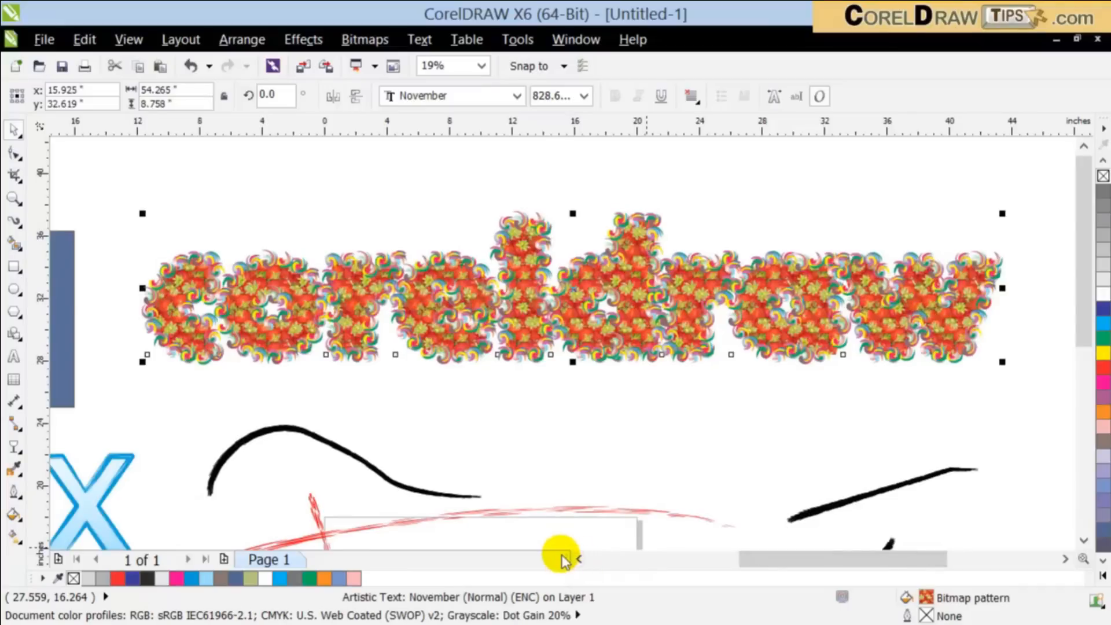
click(512, 480)
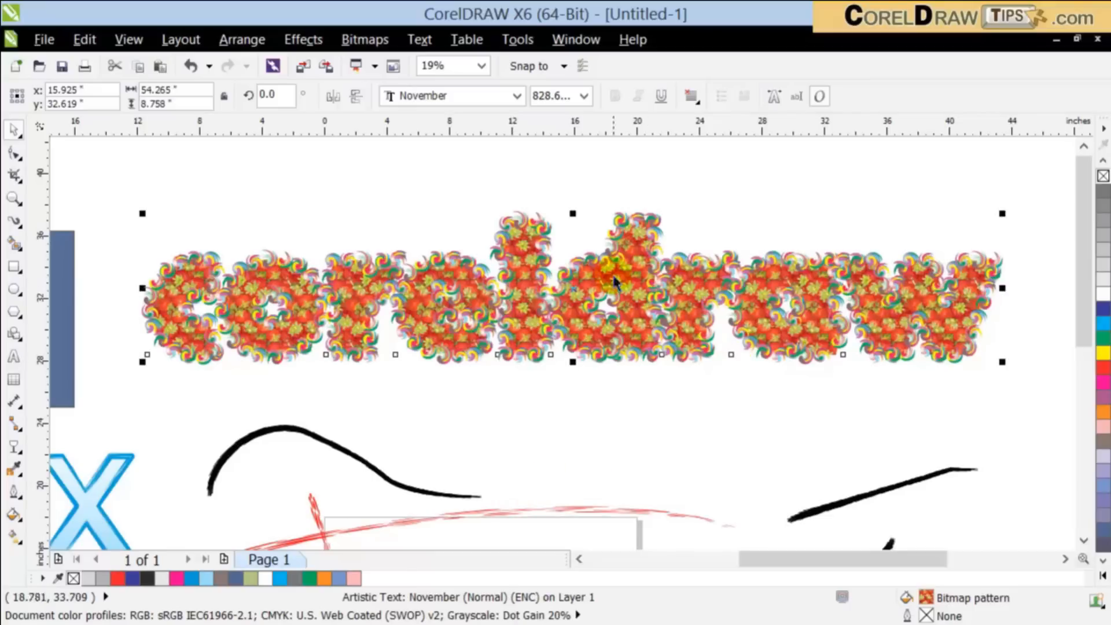
click(1102, 161)
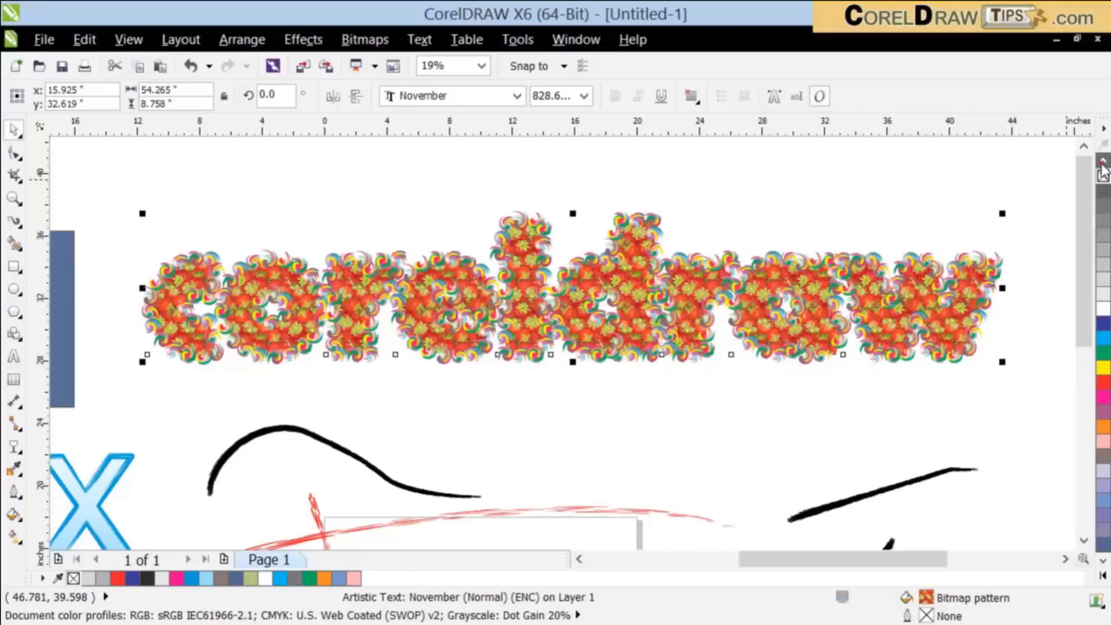
click(1102, 164)
click(1102, 192)
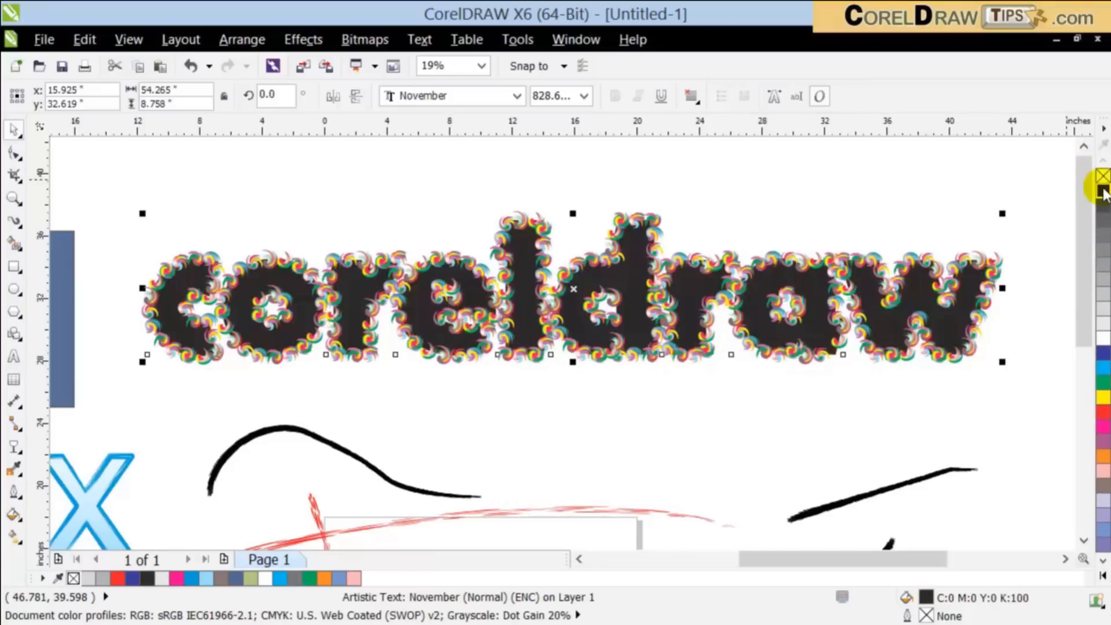
Step: Try a linear transparency running downward on the black text copy, and clear it
click(11, 446)
drag(146, 289, 336, 335)
drag(529, 186, 532, 292)
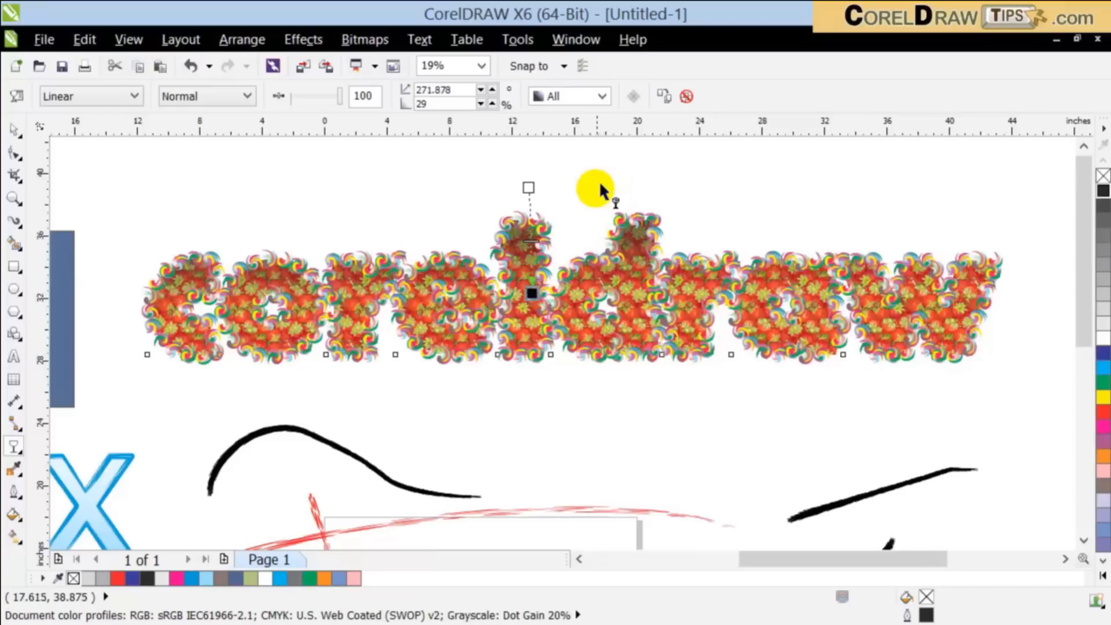
drag(599, 317, 600, 321)
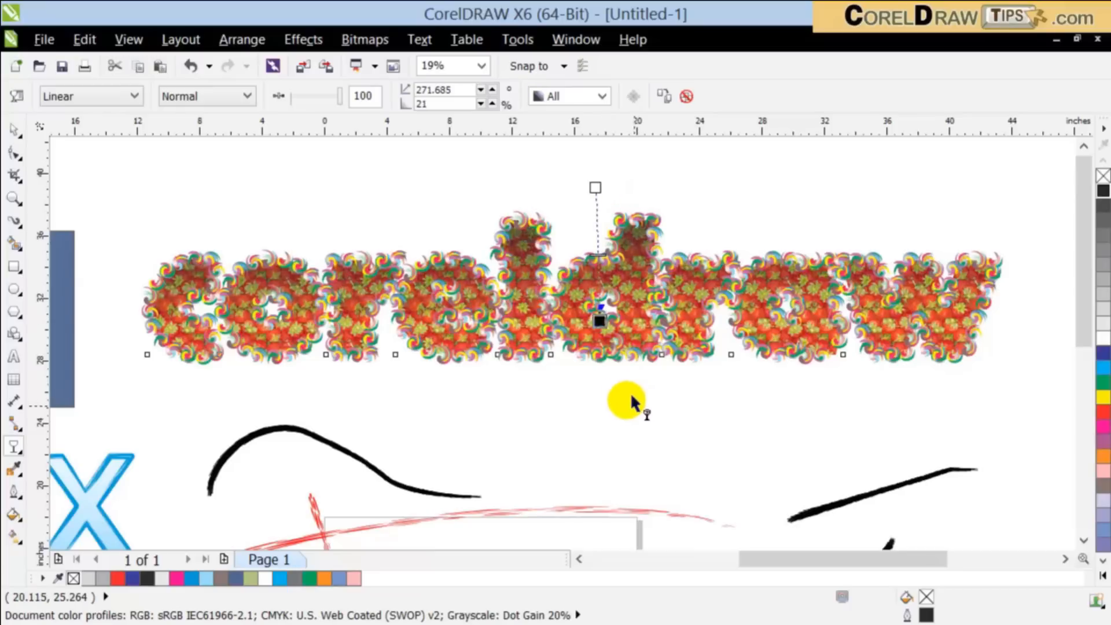
click(686, 96)
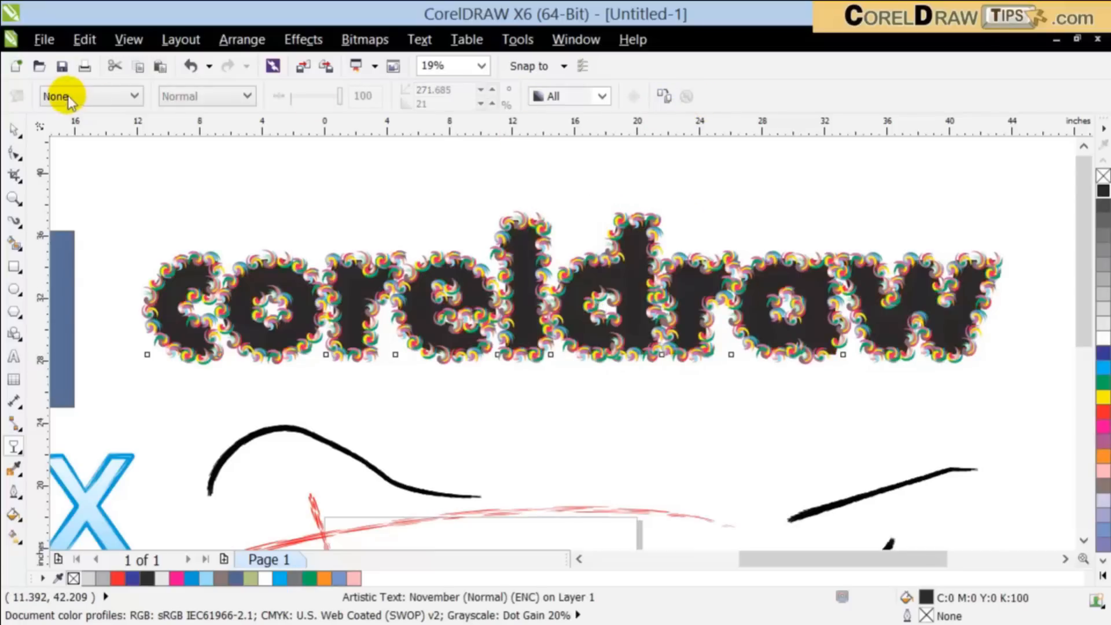
click(14, 128)
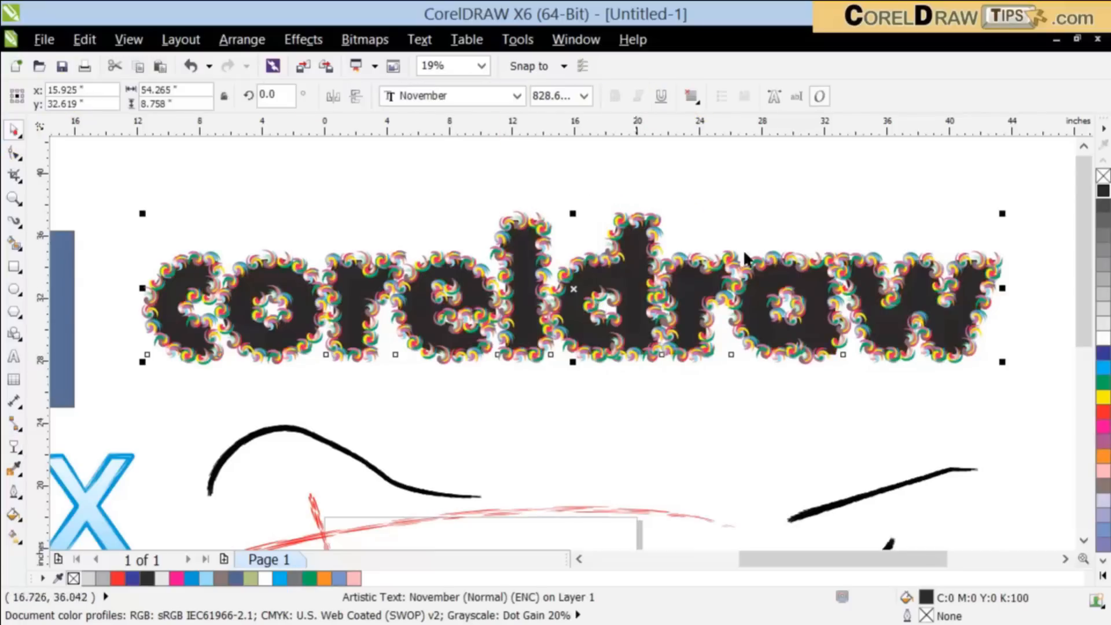
Step: Fill the text copy with white, apply a linear transparency fading downward, and recolour it yellow (C:0 M:0 Y:100 K:0)
click(1102, 338)
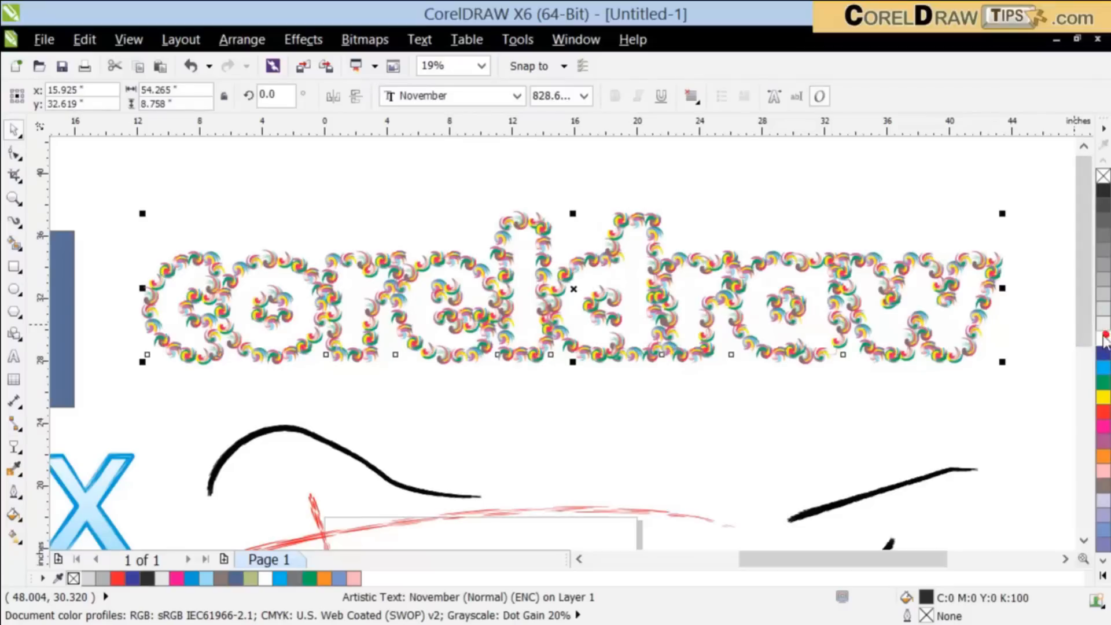
click(13, 446)
drag(535, 195, 544, 322)
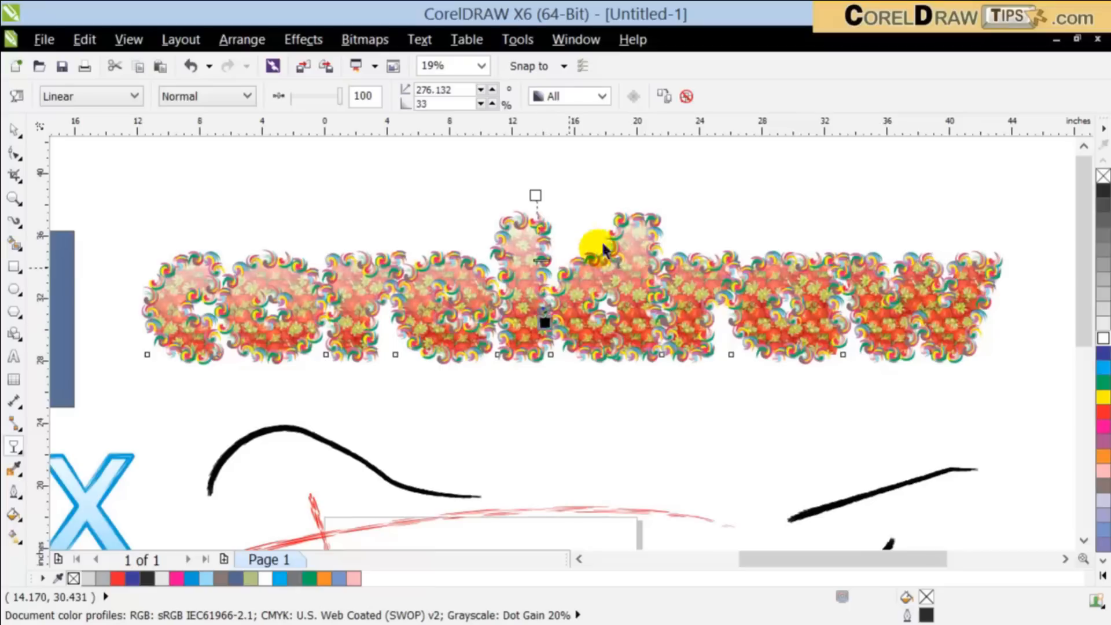
drag(625, 282, 541, 193)
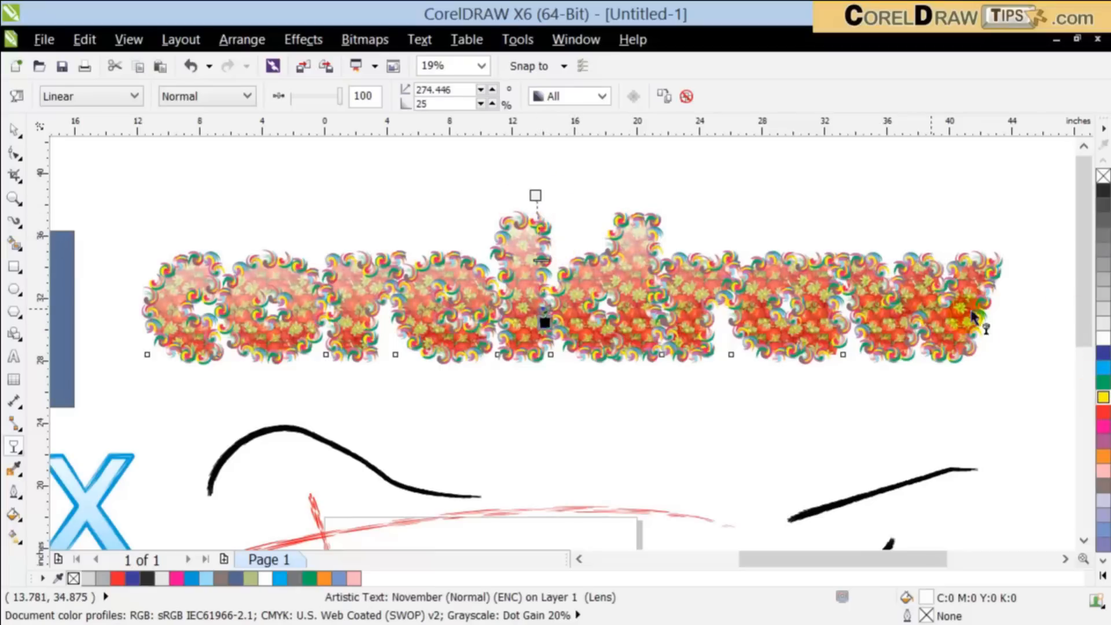
click(1103, 397)
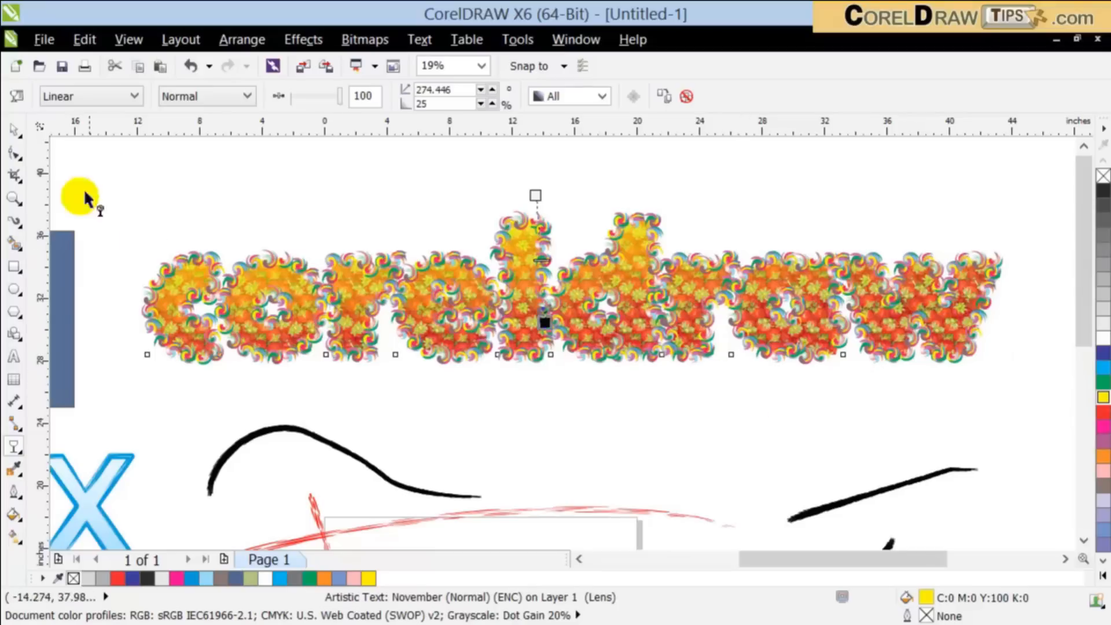
click(15, 129)
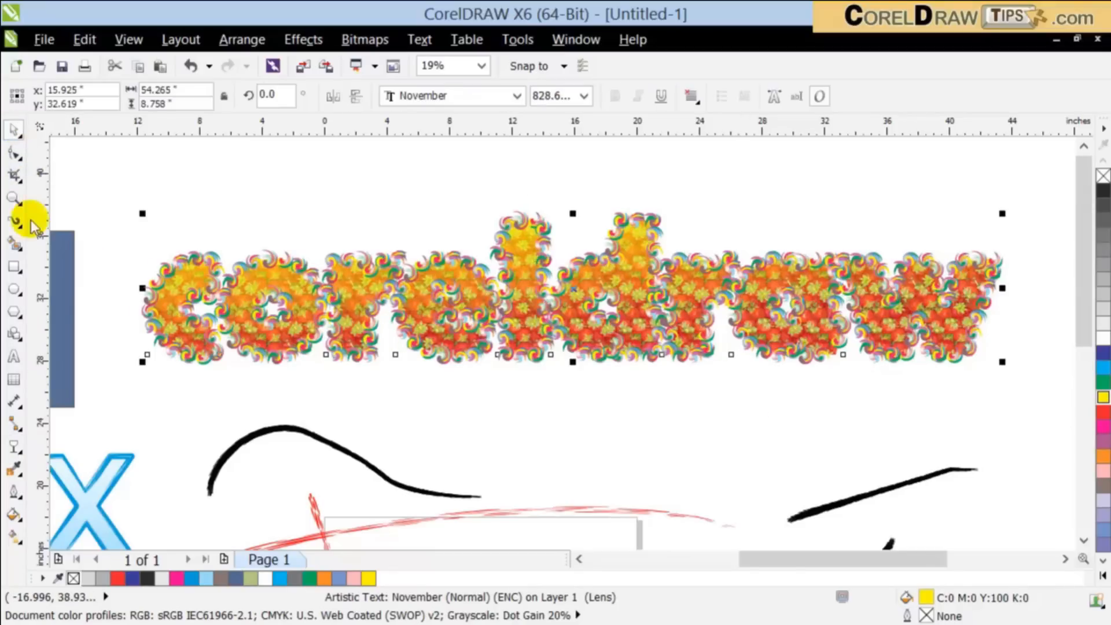
Step: Try a drop shadow on the transparent yellow text copy, remove it and deselect the text
click(17, 447)
click(68, 514)
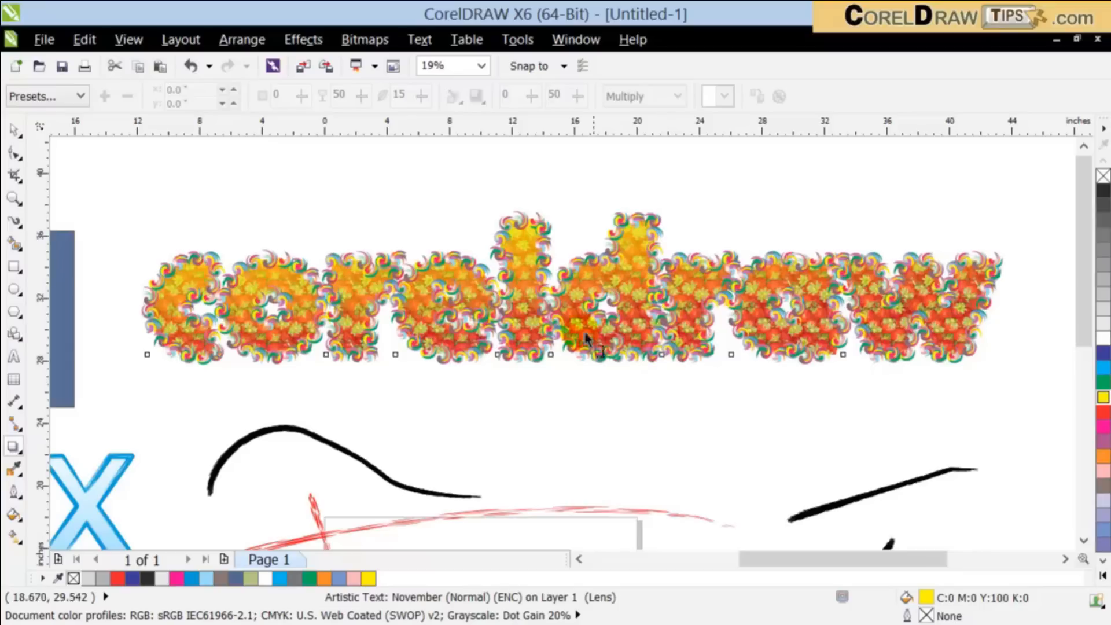
drag(526, 284, 621, 363)
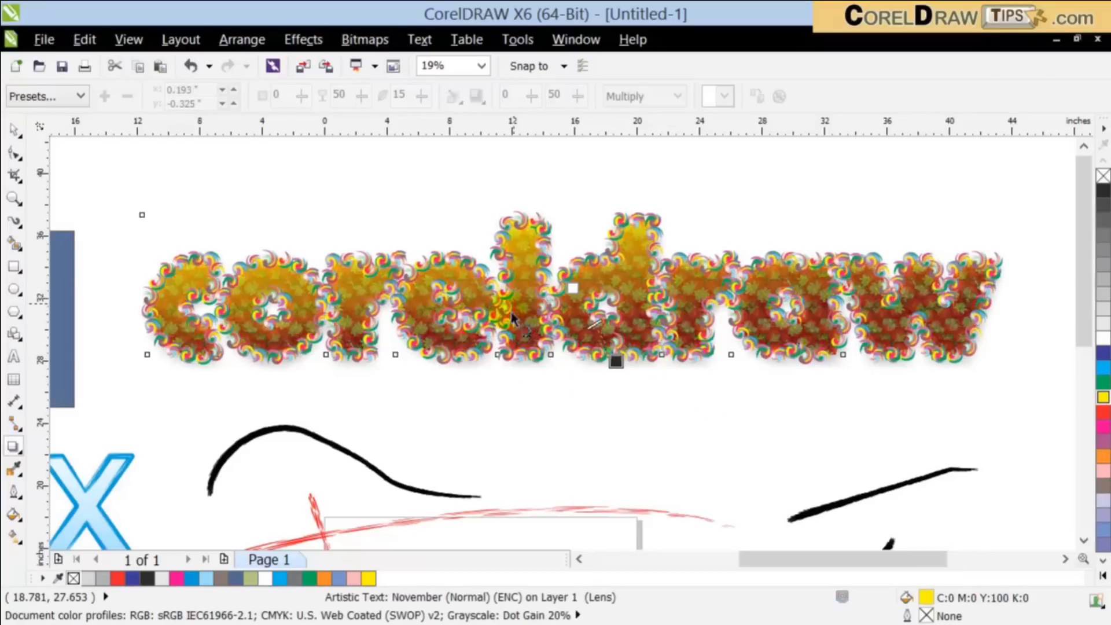
click(779, 97)
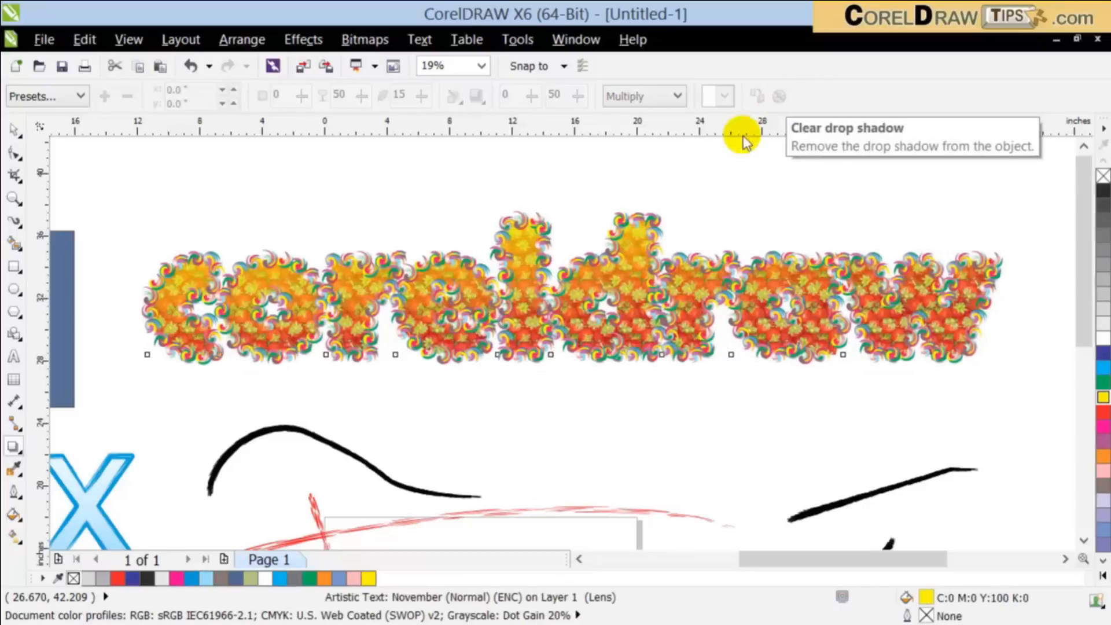
click(15, 132)
click(273, 222)
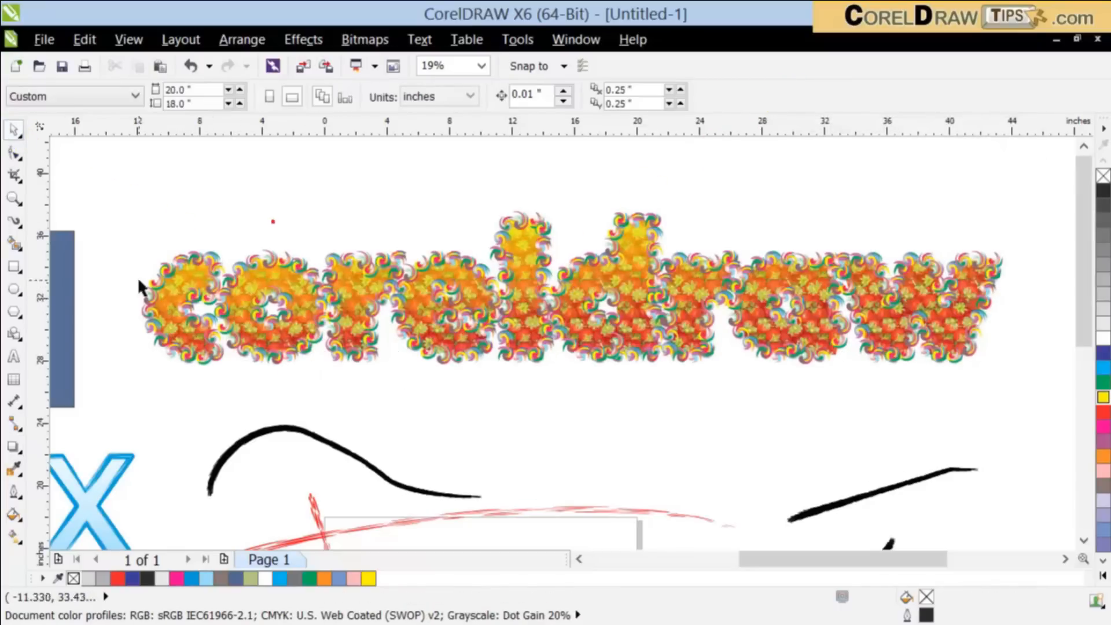
Step: Paste another "coreldraw" text filled with white and give it a drop shadow offset about 0.84" and -0.75" with opacity 80
click(155, 68)
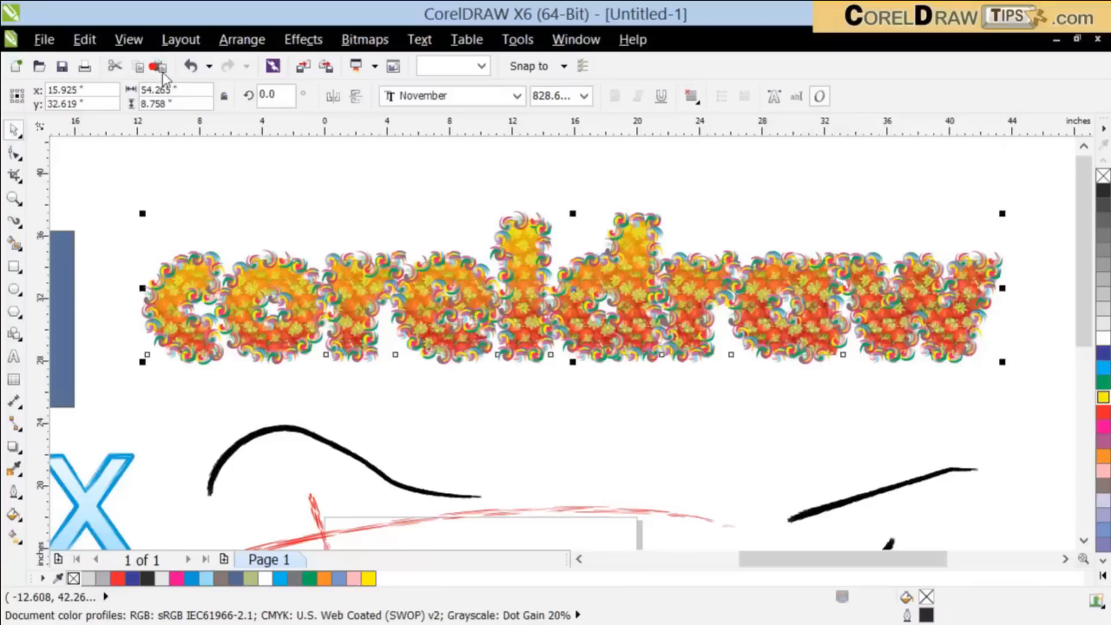
click(1102, 337)
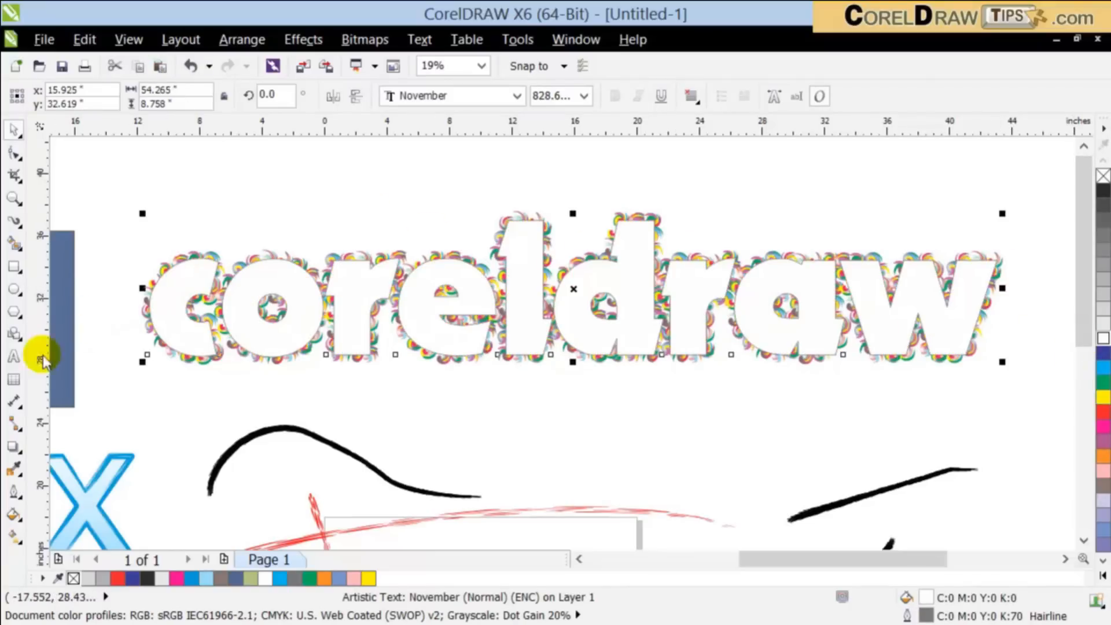
click(14, 448)
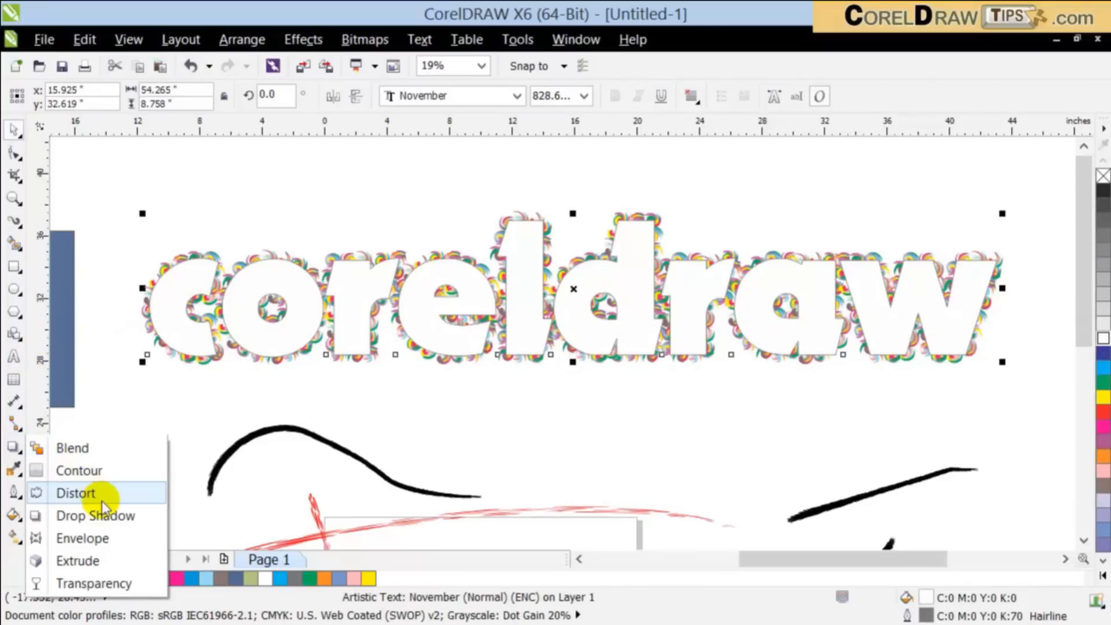
click(76, 513)
drag(665, 357, 670, 368)
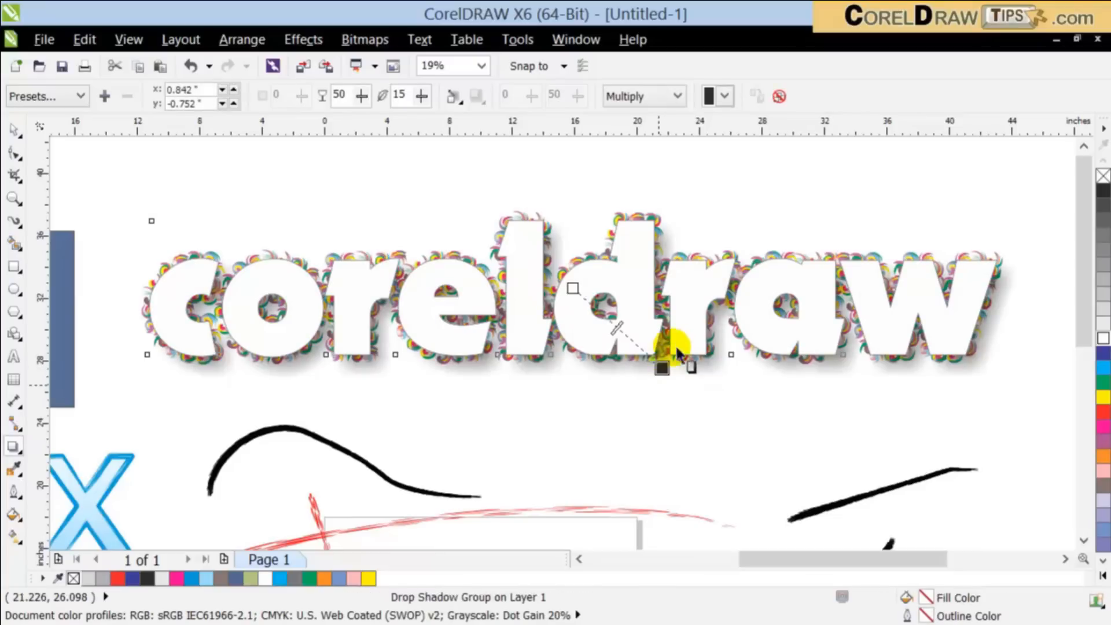
drag(617, 325, 644, 352)
Step: Send the white text with its drop shadow to the back of the page and deselect it
click(19, 126)
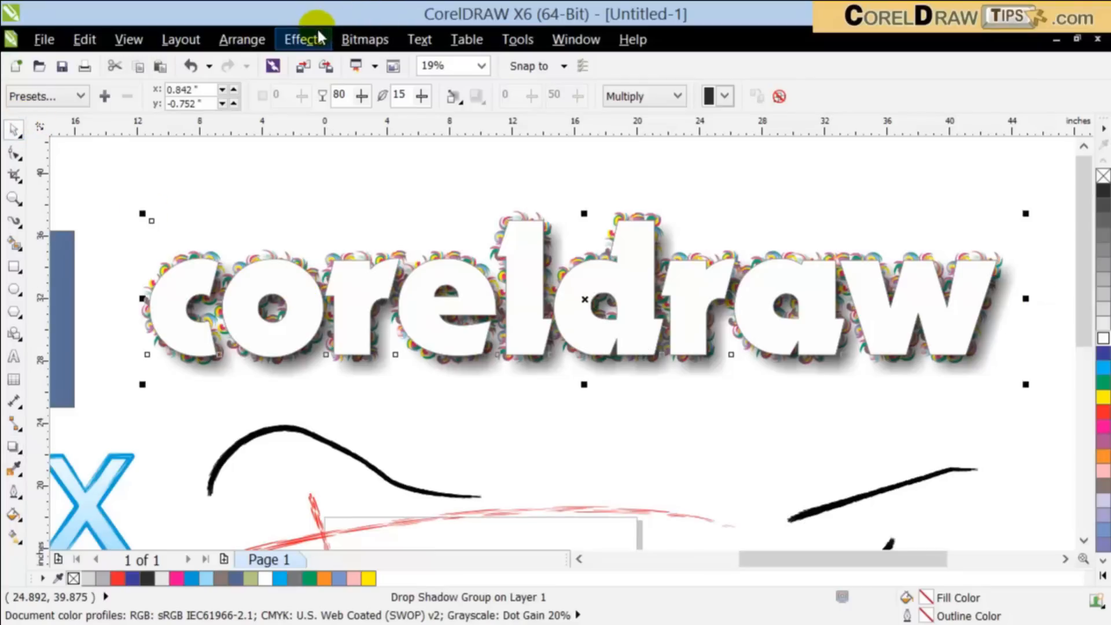
click(258, 44)
mouse_move(483, 142)
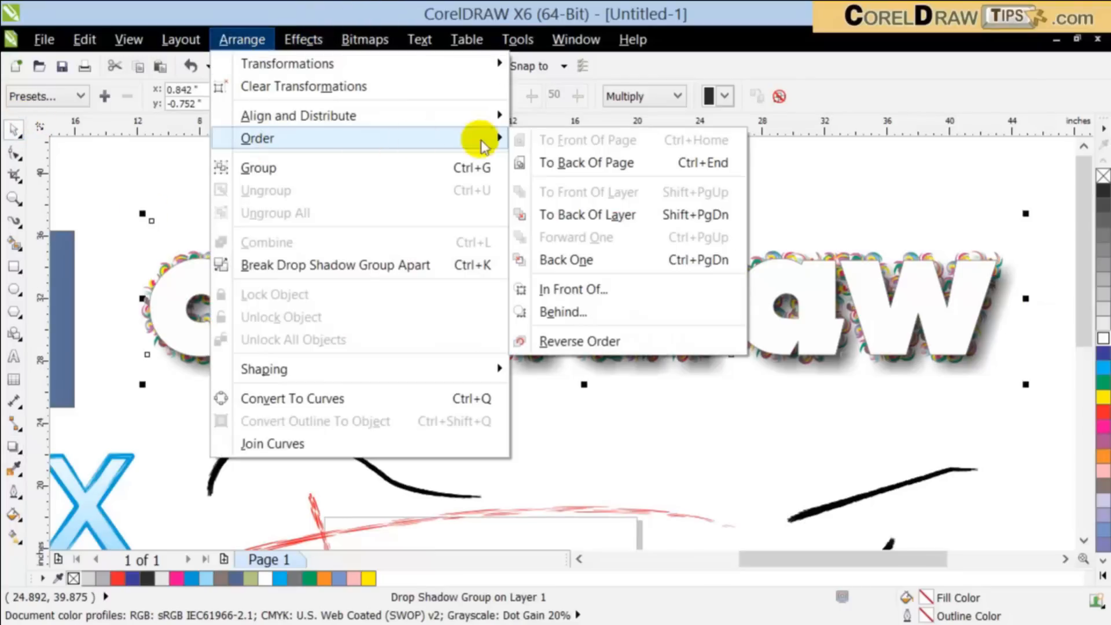
click(571, 163)
click(664, 403)
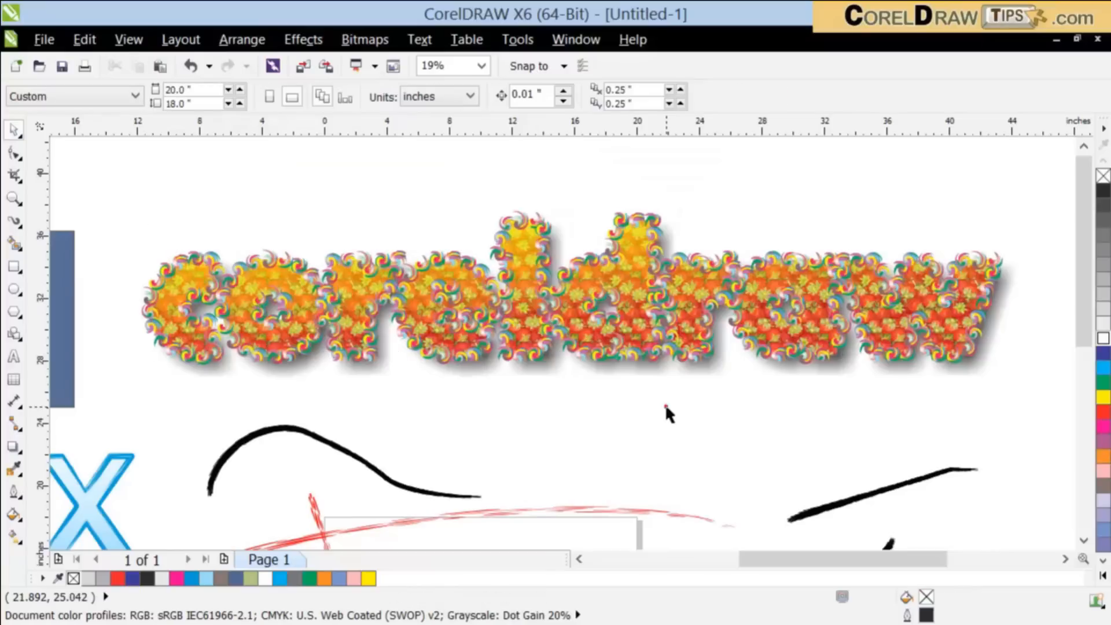
click(608, 360)
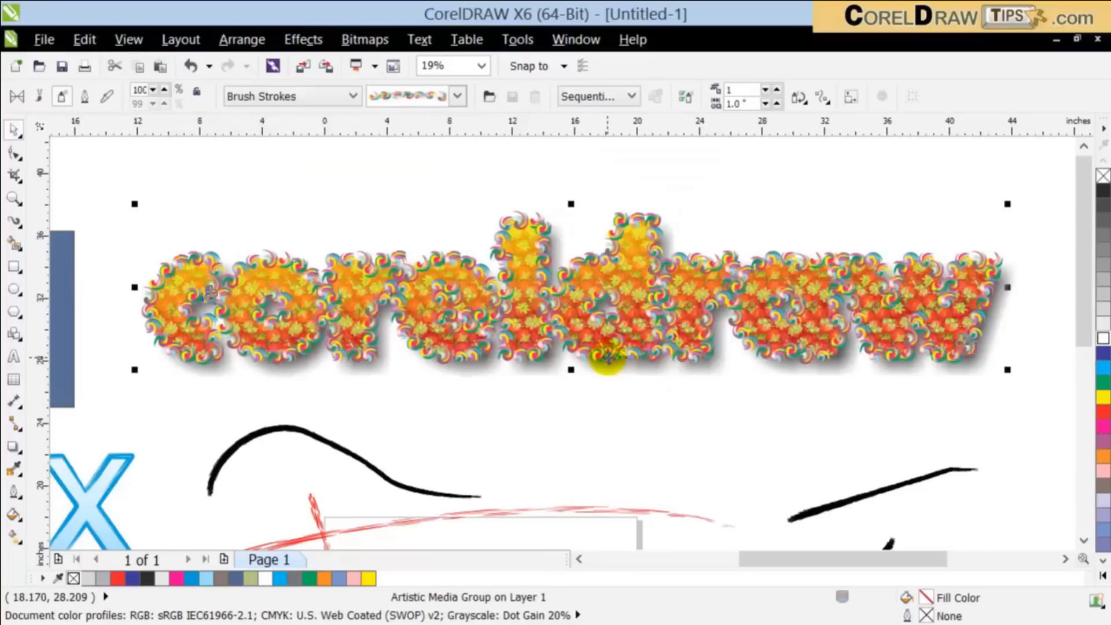
scroll(607, 356, down, 1)
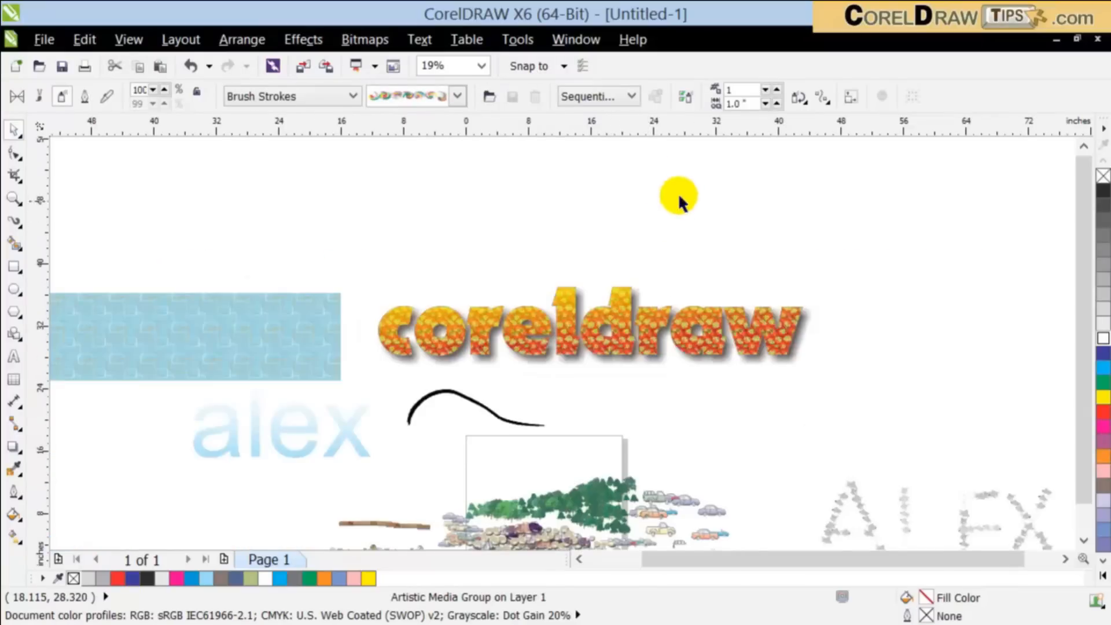
click(683, 215)
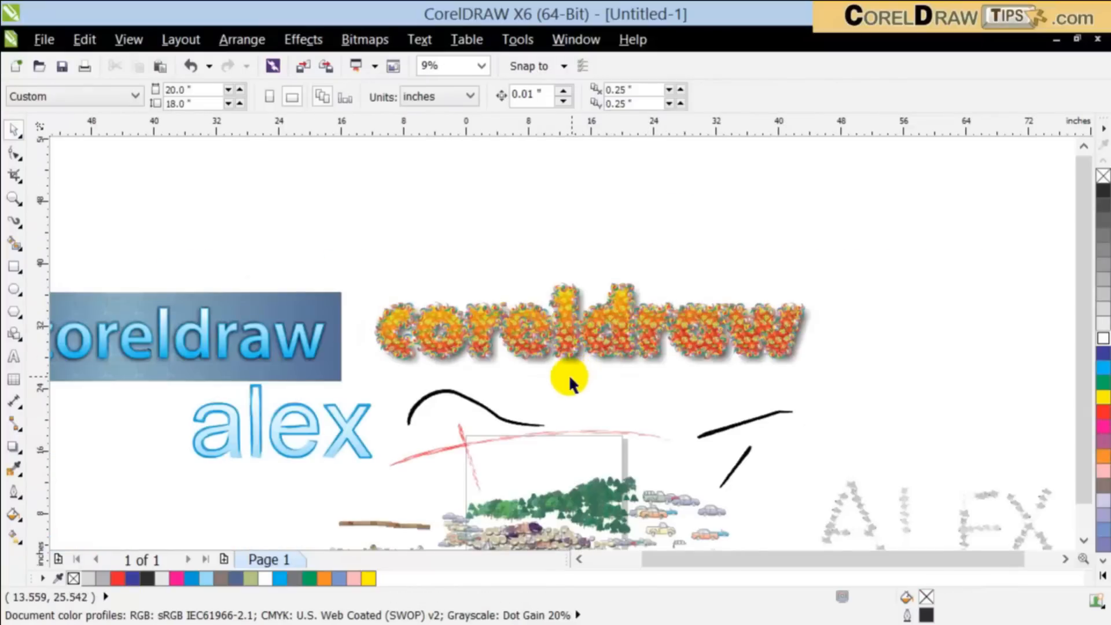
click(11, 313)
drag(347, 163, 501, 279)
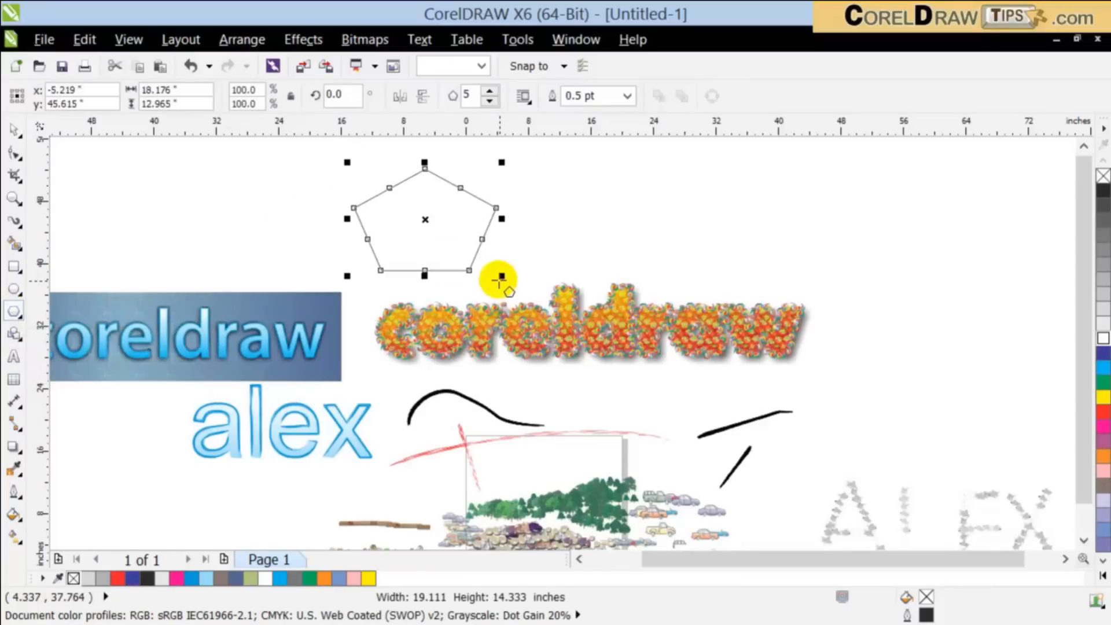
click(14, 126)
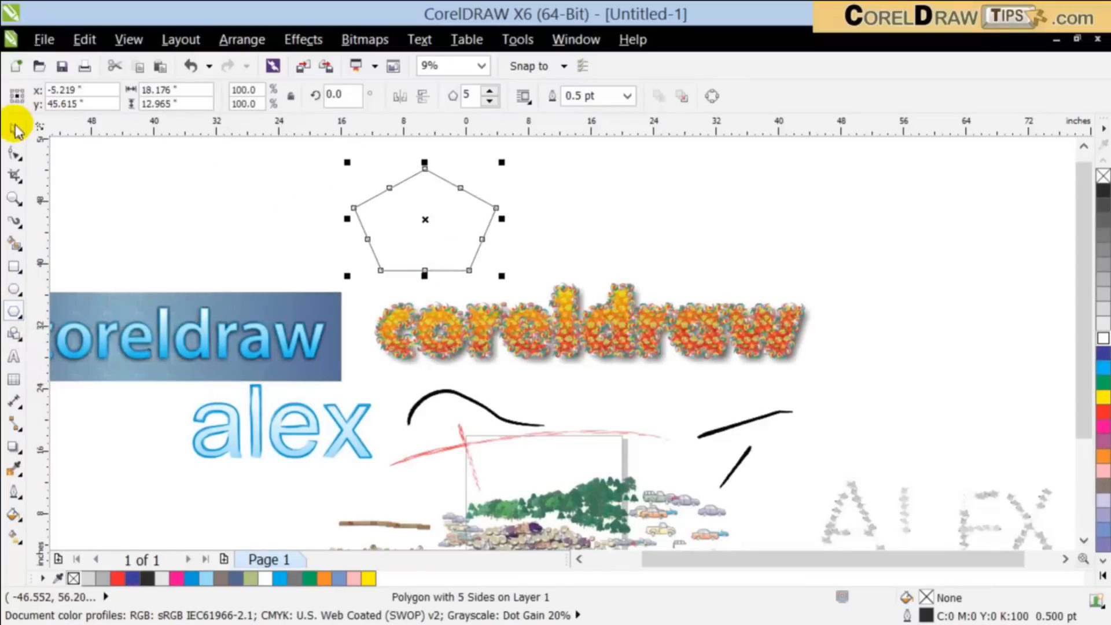
click(185, 156)
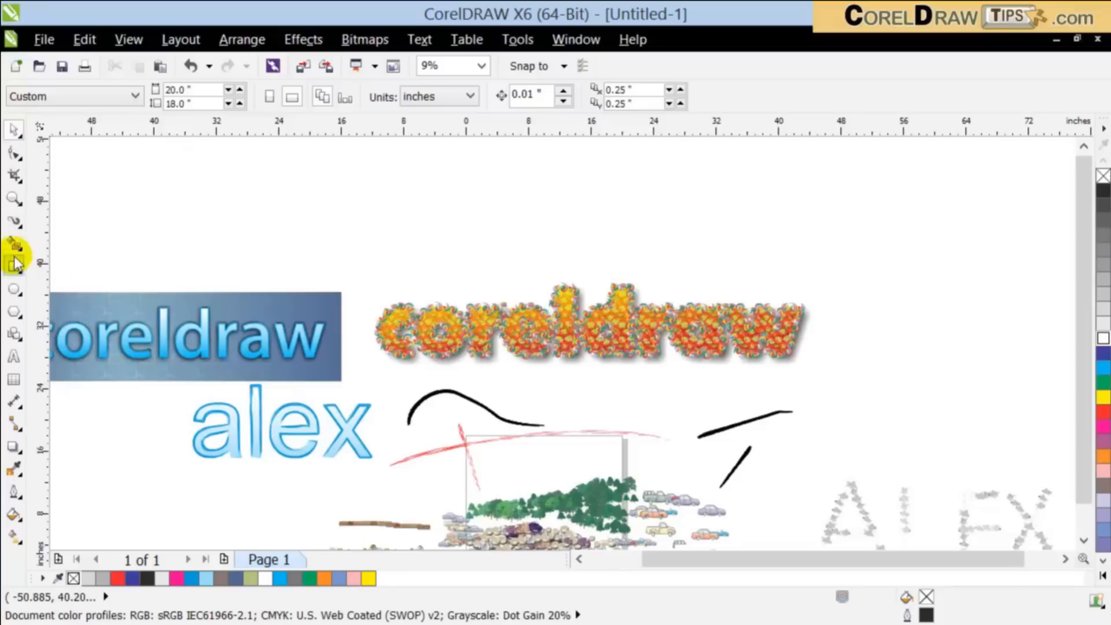
Step: Spray several freehand strokes of the pastel squares pattern from the Mosaic category above the "coreldraw" letterings
click(13, 221)
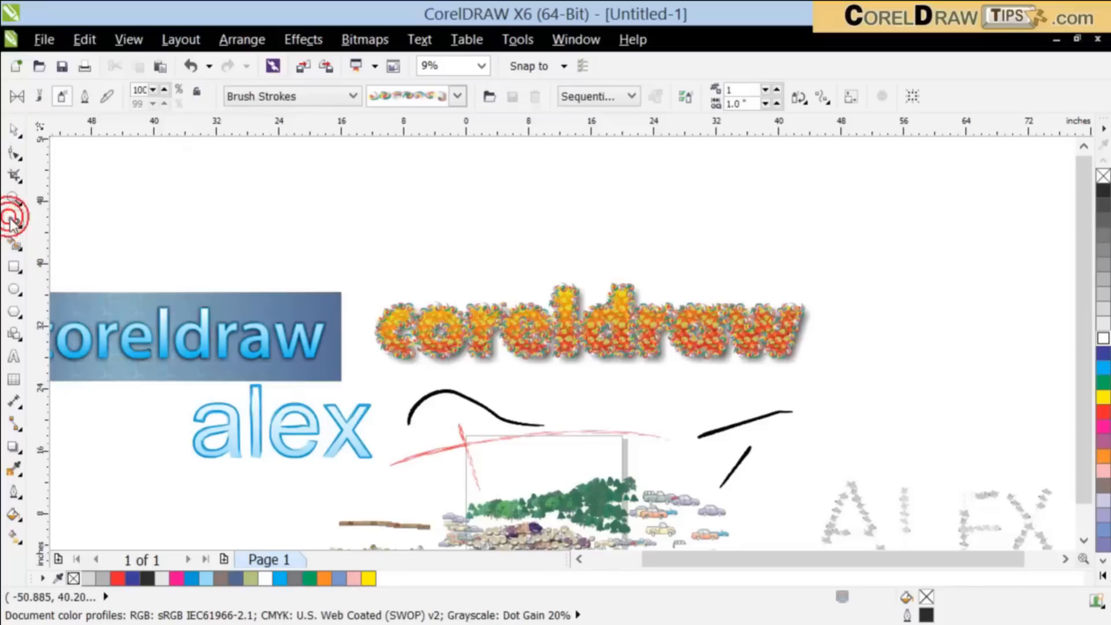
click(241, 99)
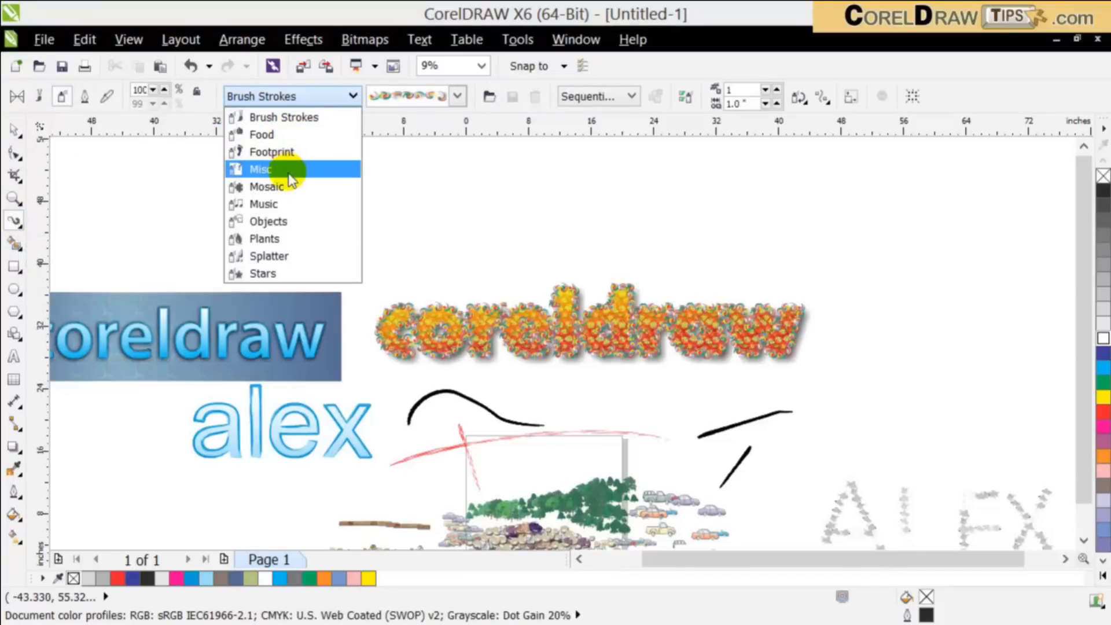
drag(270, 208, 486, 244)
scroll(308, 229, up, 2)
drag(260, 276, 510, 303)
scroll(522, 303, down, 2)
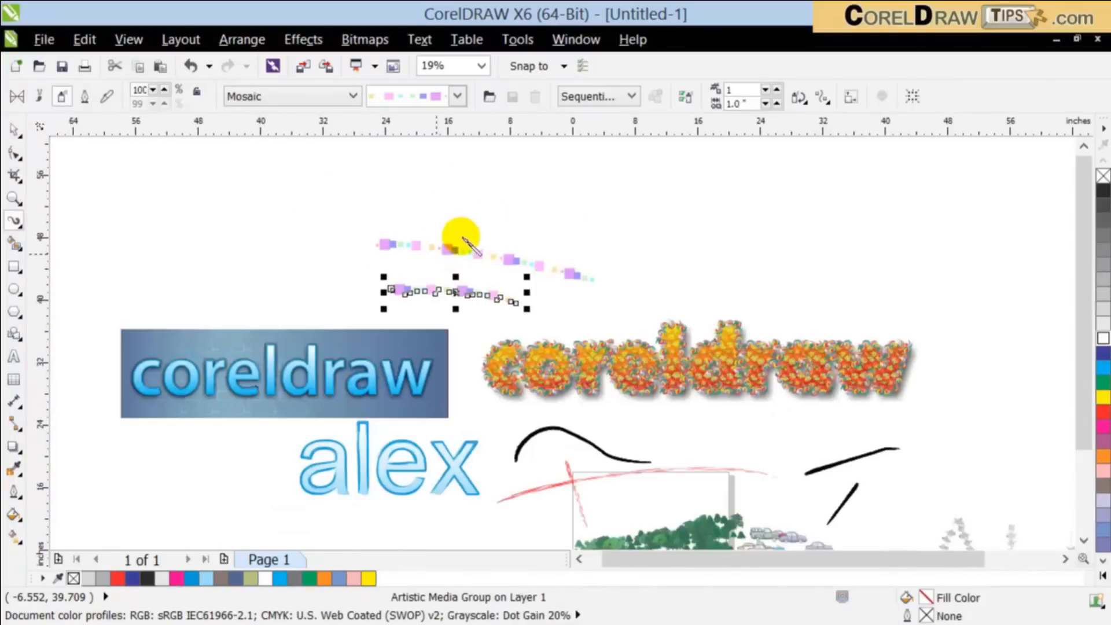
mouse_move(492, 254)
mouse_down()
mouse_move(518, 196)
mouse_move(661, 246)
mouse_move(562, 246)
mouse_move(526, 267)
mouse_move(532, 260)
mouse_up()
drag(450, 164, 402, 250)
drag(342, 187, 418, 266)
Step: Apply the tan hexagon Mosaic spray to the last diagonal stroke and spray another short hexagon stroke beside it, leaving it deselected
click(458, 97)
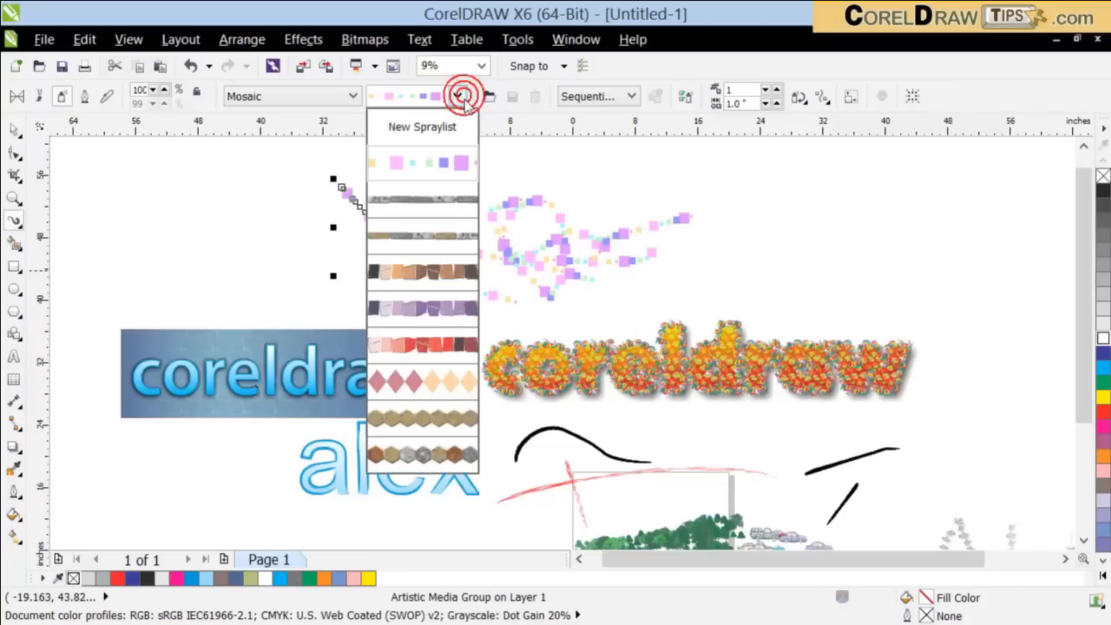
click(436, 425)
mouse_move(181, 220)
mouse_down()
mouse_move(236, 221)
mouse_move(297, 233)
mouse_up()
click(13, 128)
click(148, 224)
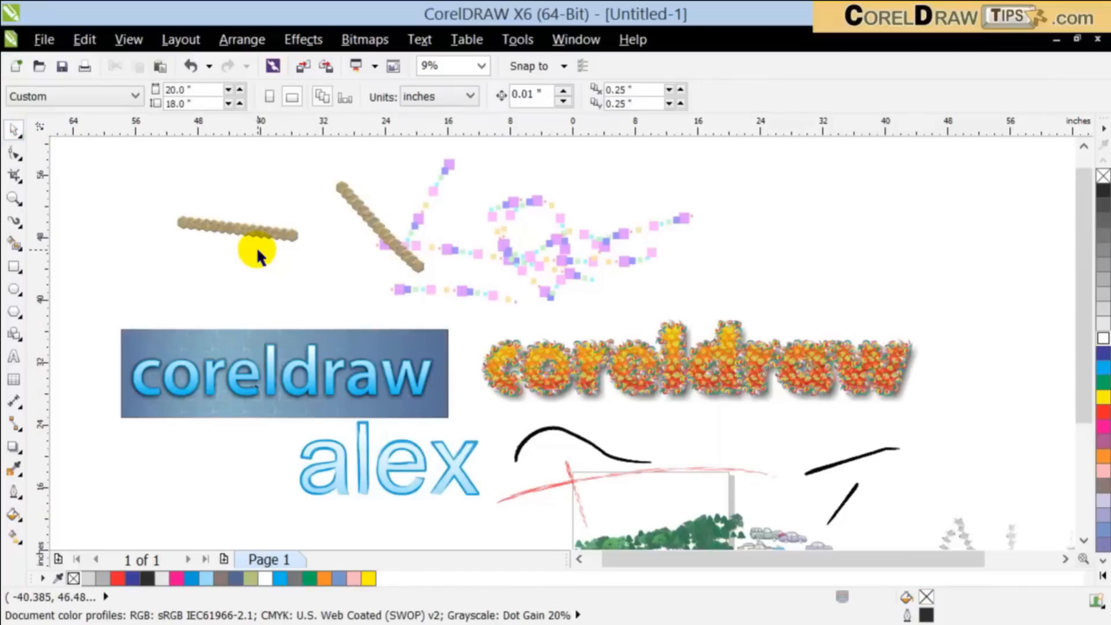
scroll(256, 248, up, 2)
scroll(258, 251, down, 2)
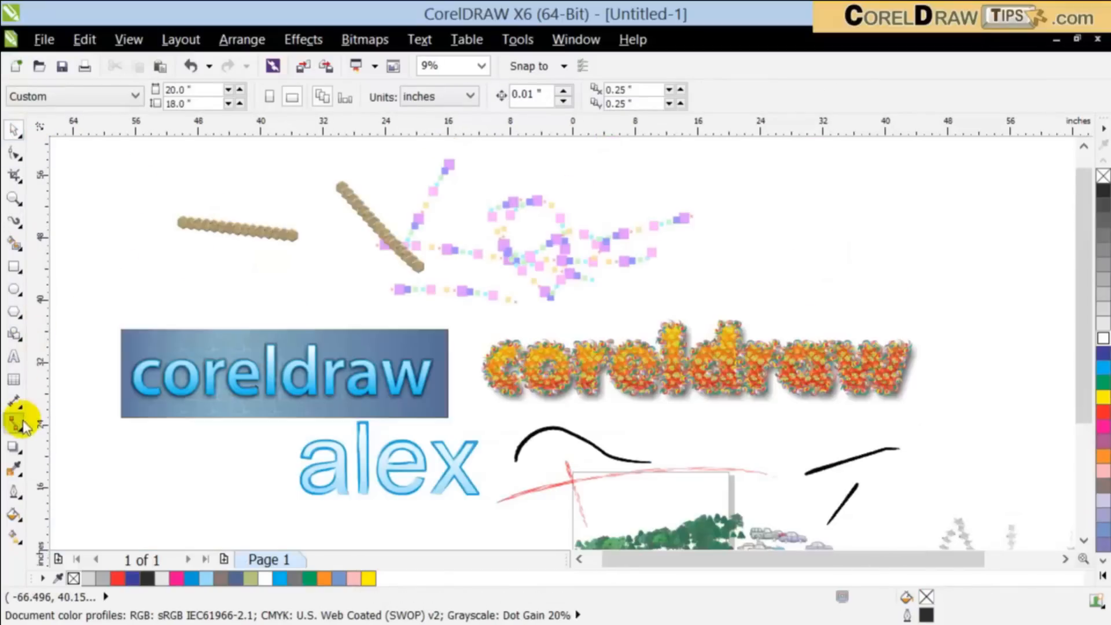
Step: Switch the sprayer to the pale blue stars pattern in the Stars category and spray three strokes around the flowery "coreldraw" lettering
click(14, 221)
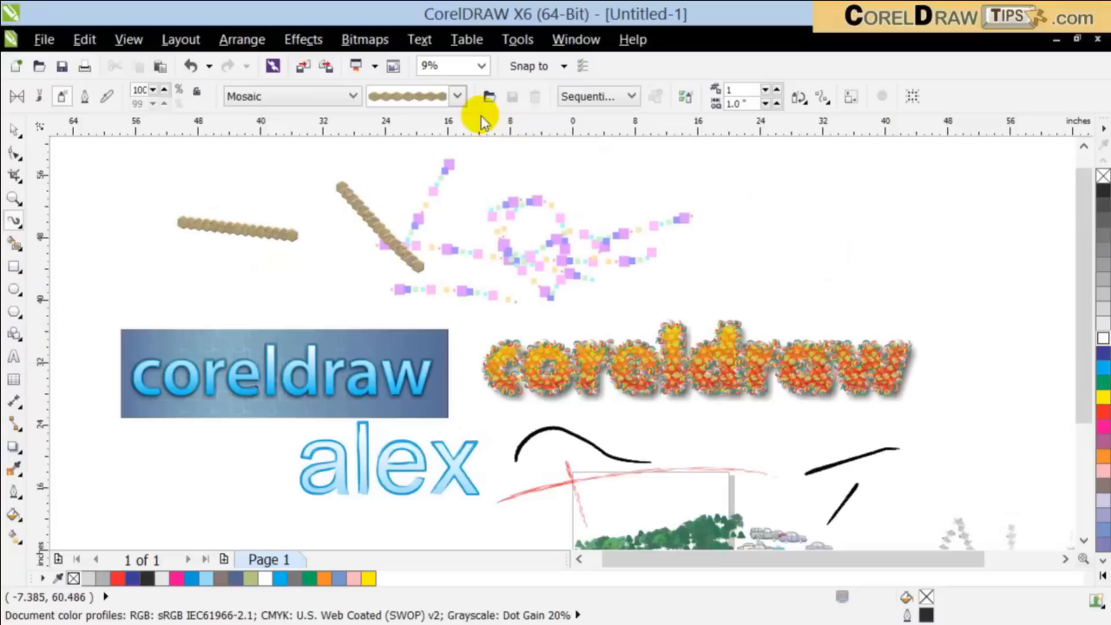
click(458, 96)
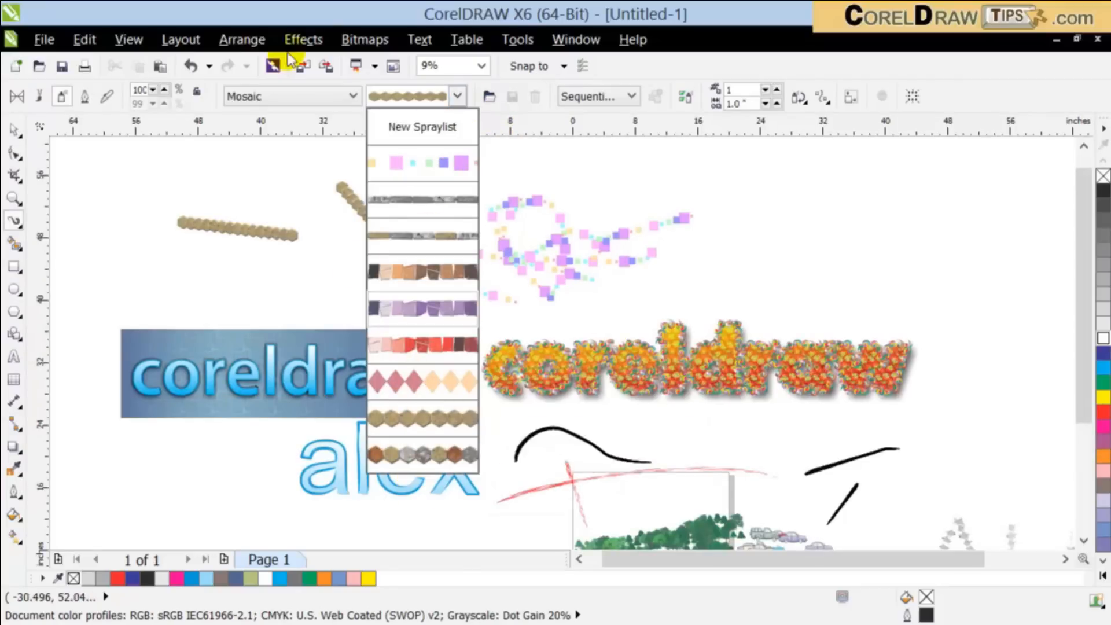
click(282, 97)
click(283, 98)
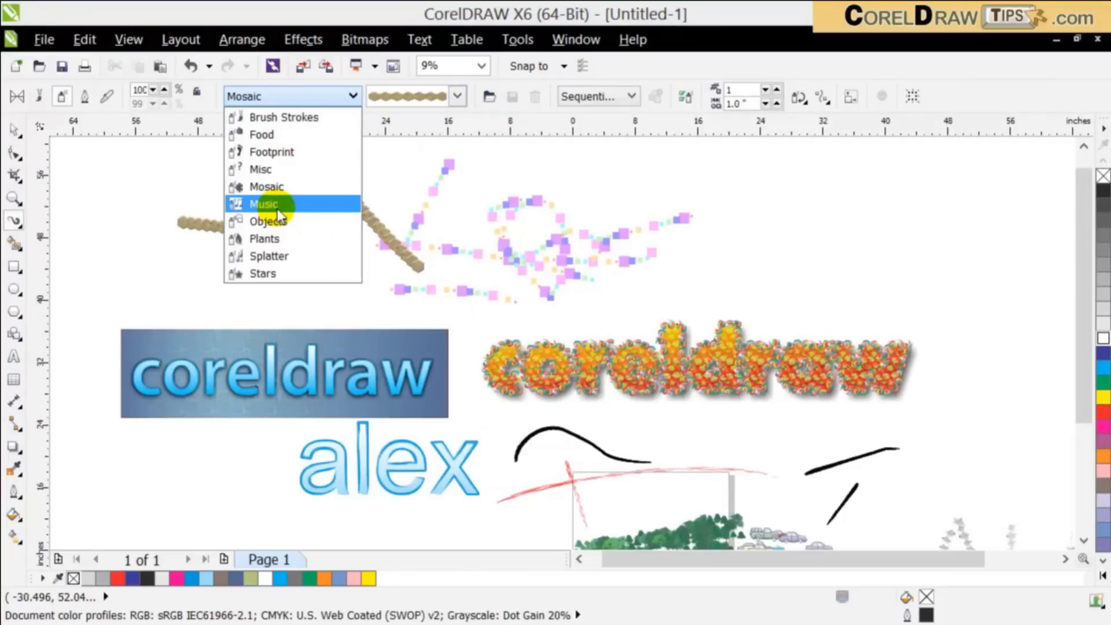
click(280, 272)
click(457, 96)
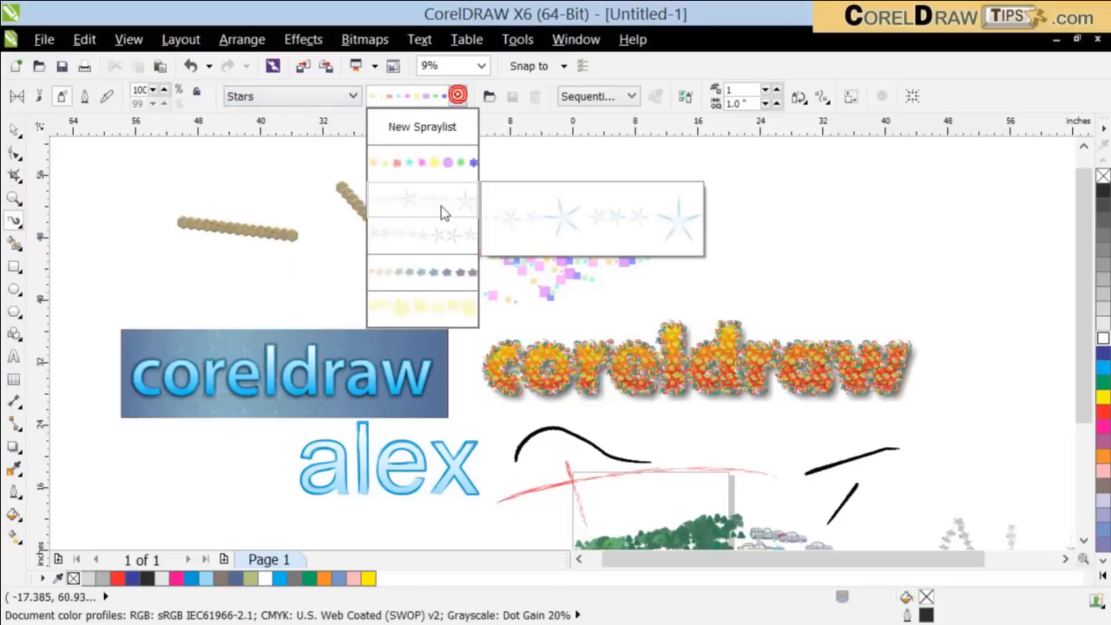
click(414, 251)
drag(298, 289, 534, 292)
drag(692, 208, 515, 484)
drag(813, 293, 613, 427)
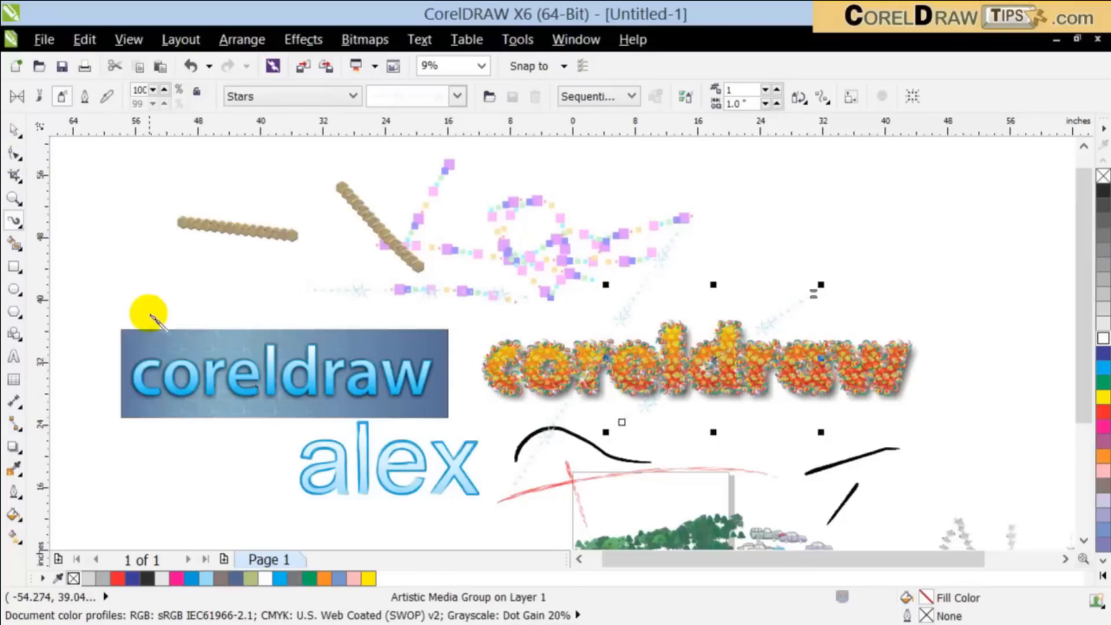
Step: Spray a line of pale blue stars across the upper part of the blue "coreldraw" banner and deselect it
mouse_move(139, 346)
mouse_down()
mouse_move(358, 353)
mouse_move(248, 371)
mouse_up()
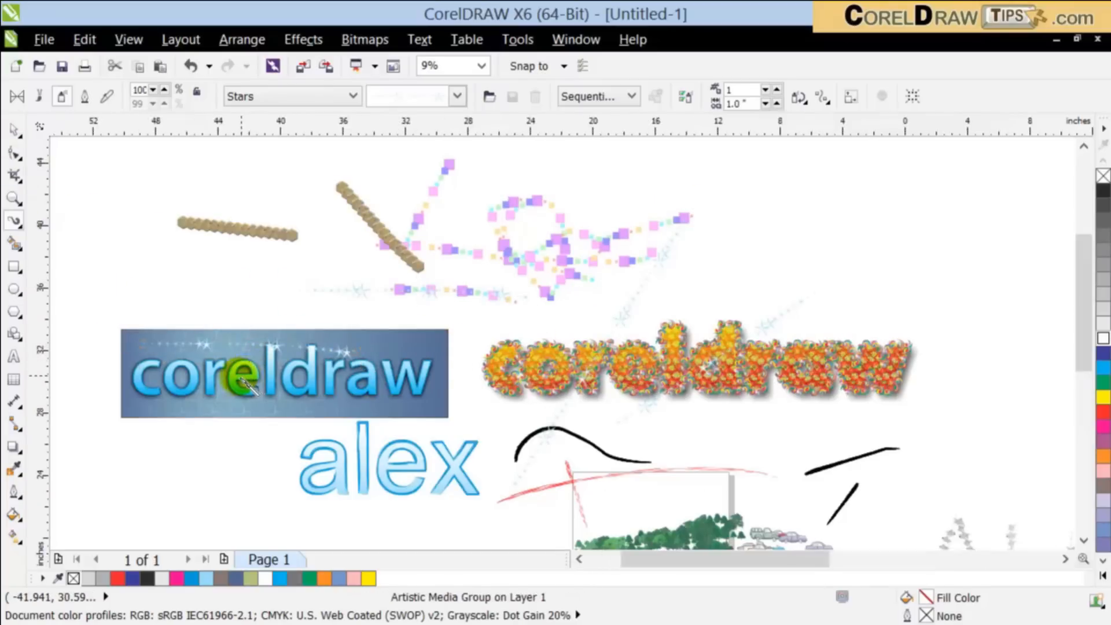
scroll(249, 370, up, 2)
scroll(141, 350, down, 2)
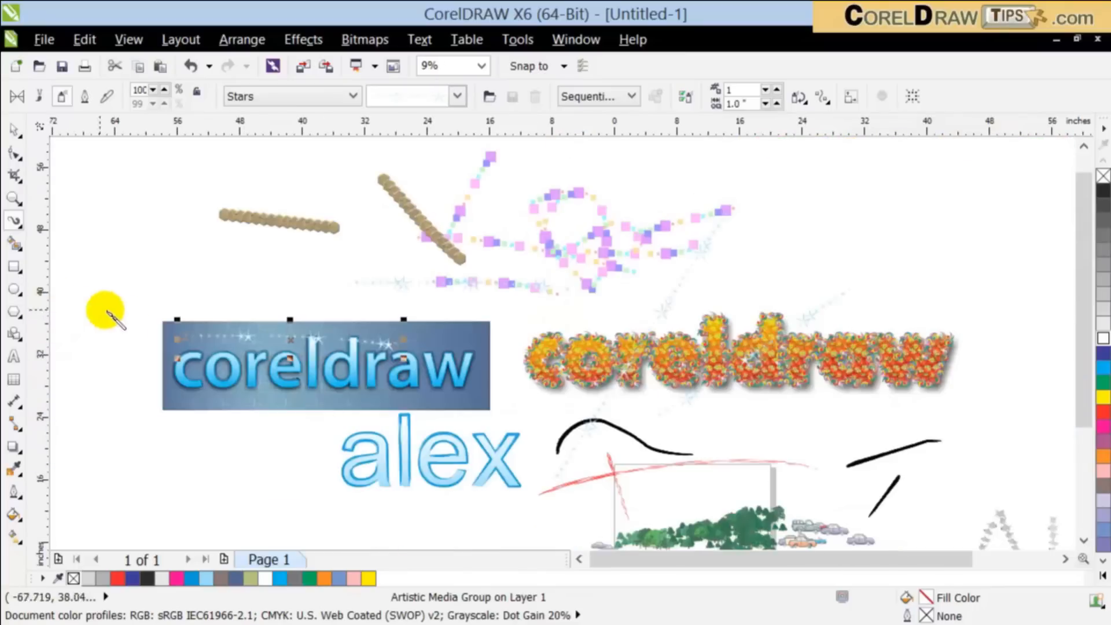
scroll(170, 334, up, 2)
scroll(240, 373, up, 2)
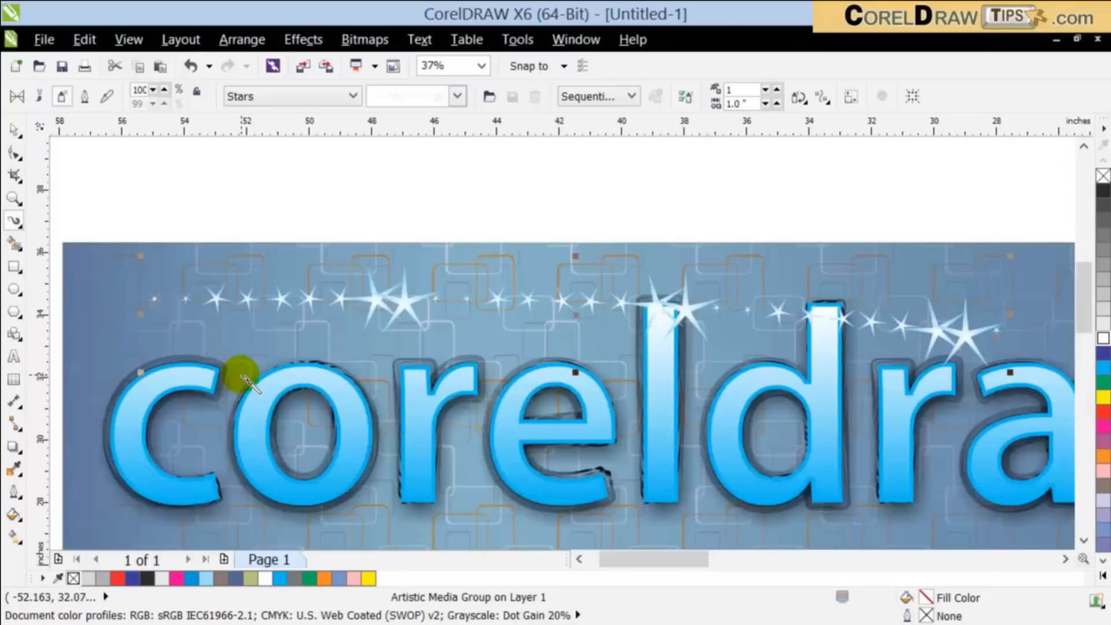
scroll(248, 383, down, 2)
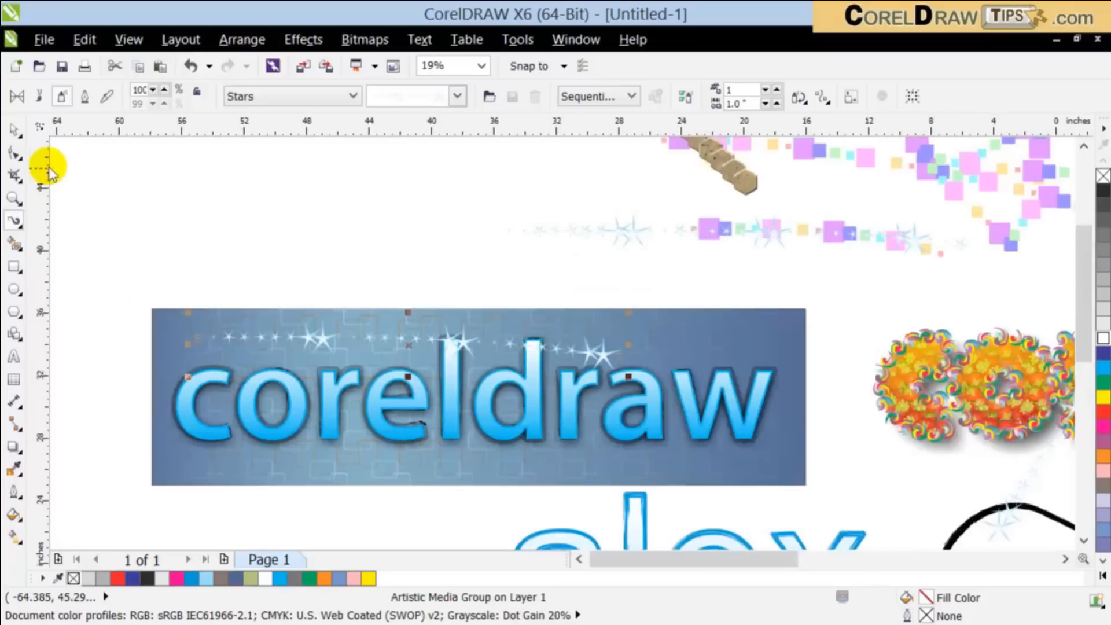
click(15, 132)
scroll(321, 250, down, 2)
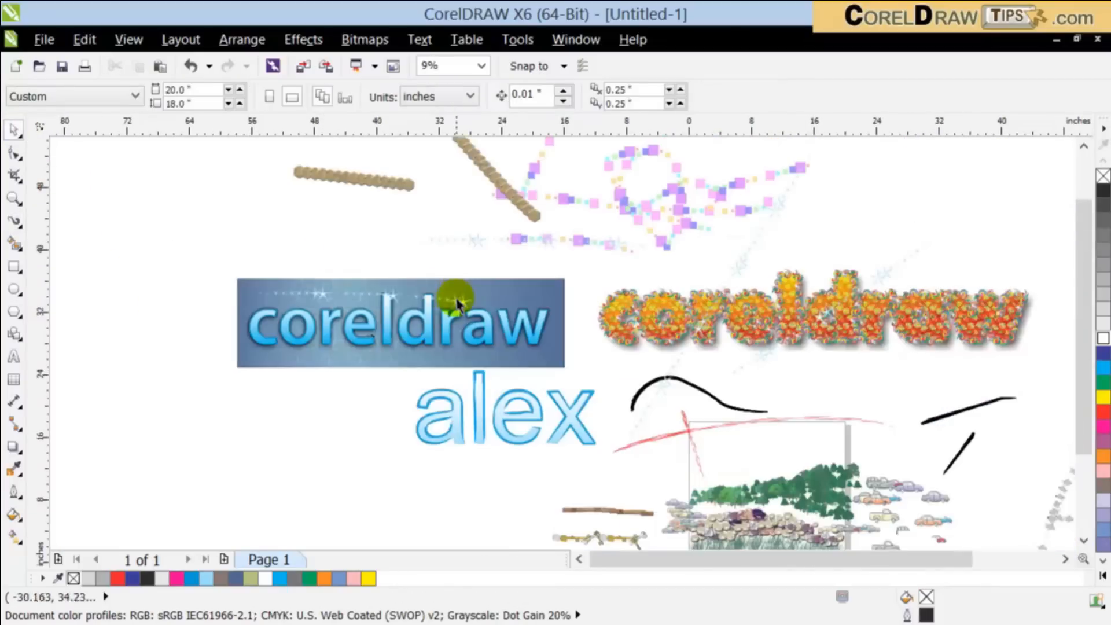
Step: Add artistic text "creativity", enlarge it to about 88.7" wide and place it below the blue banner and "alex" text
scroll(466, 330, down, 1)
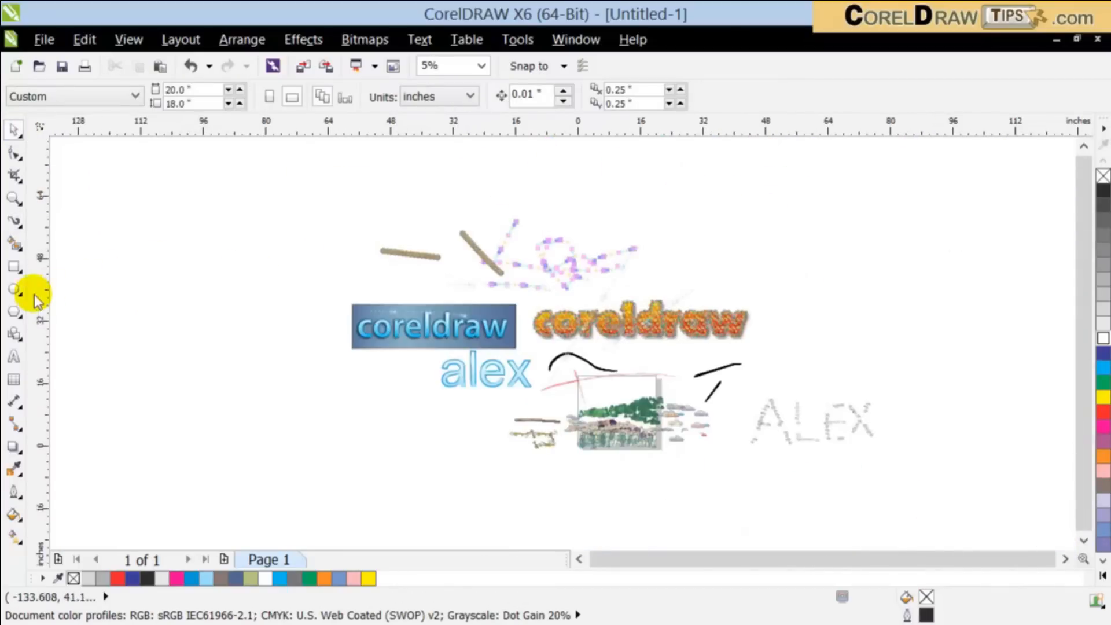
click(14, 357)
click(103, 282)
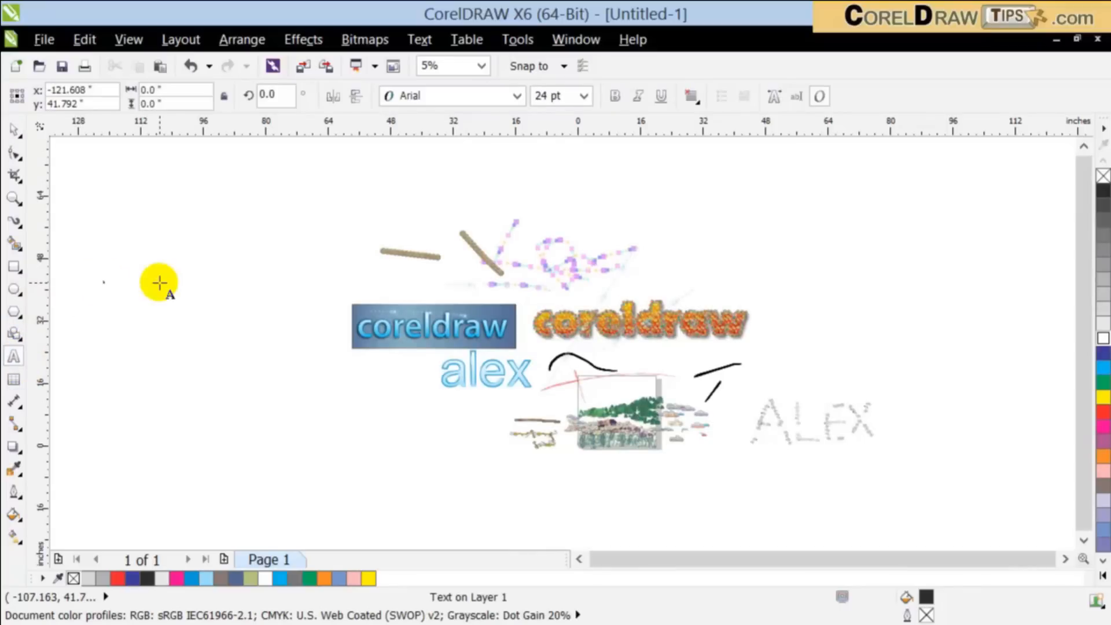
text(a)
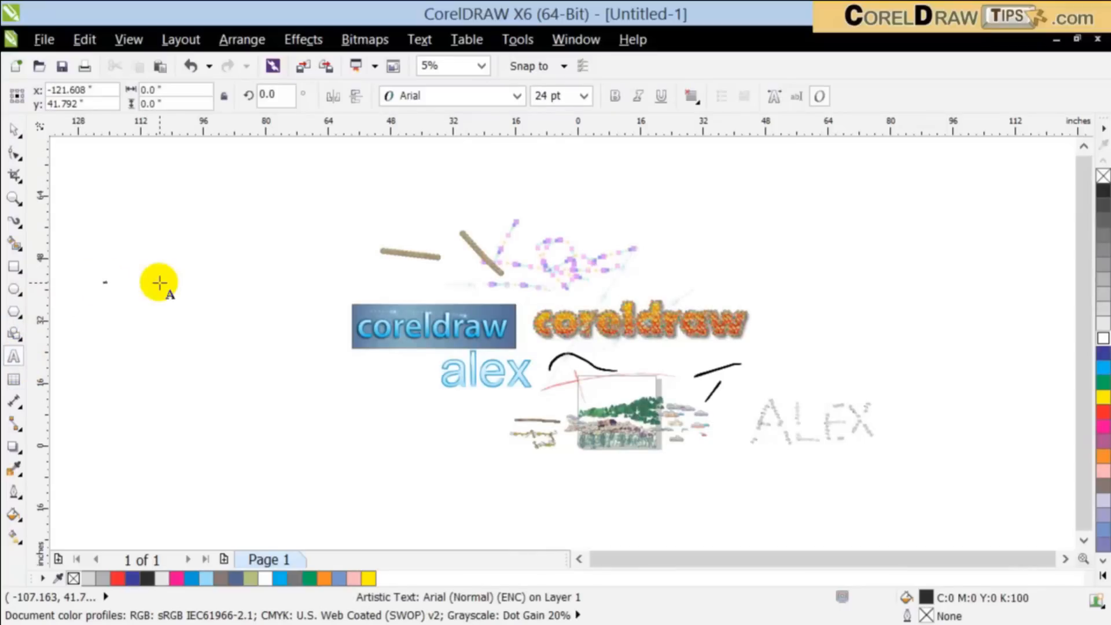
click(13, 131)
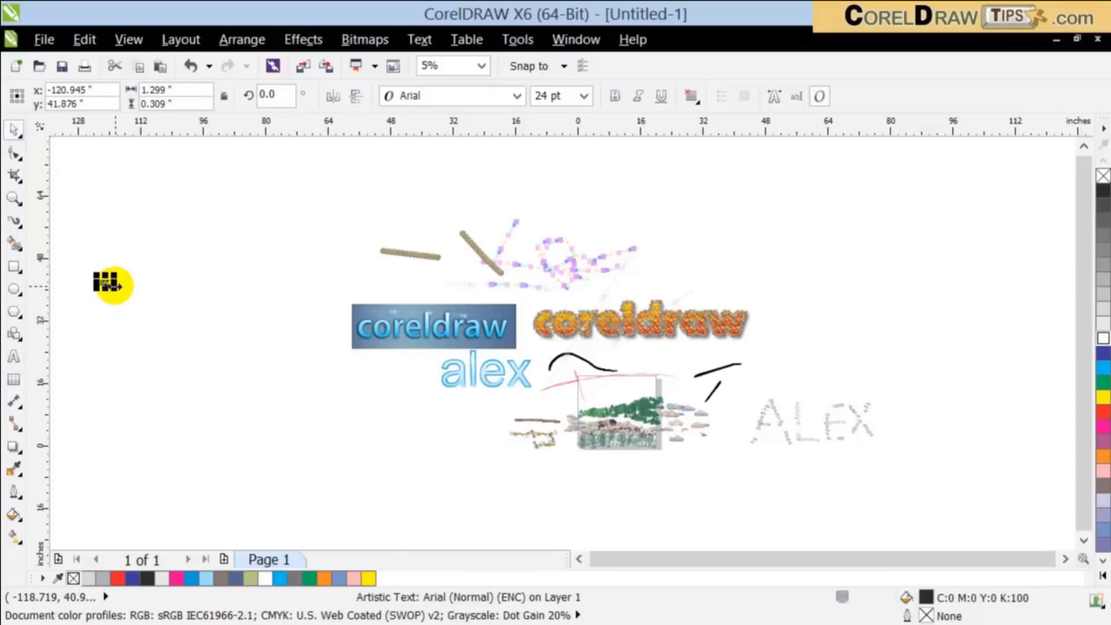
drag(118, 290, 457, 399)
drag(272, 272, 293, 434)
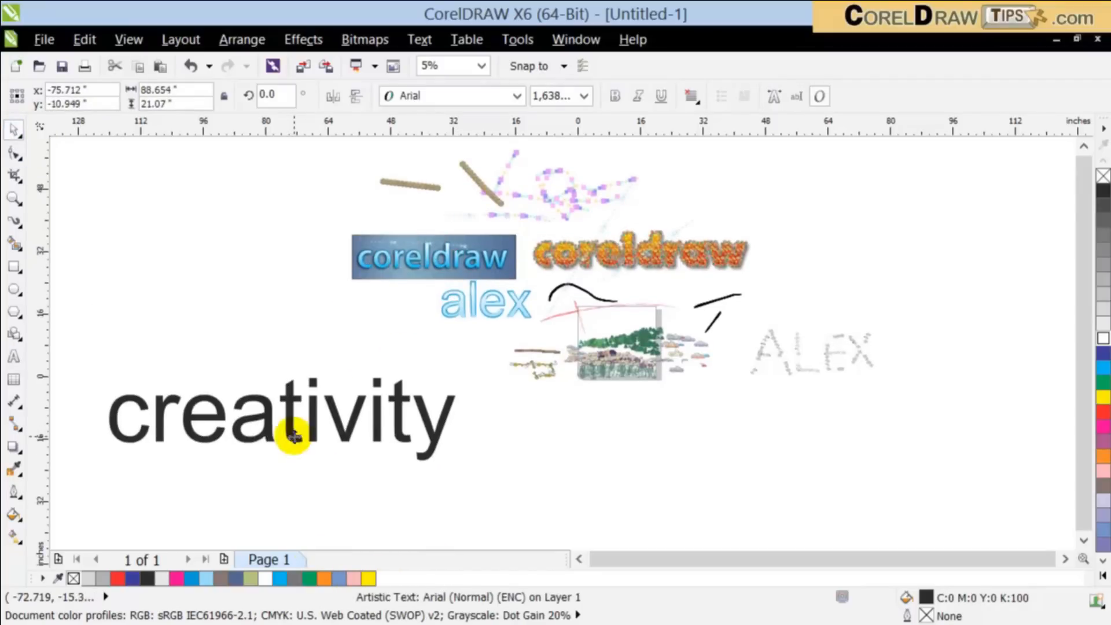
Step: Try Myriad Pro Light and Tarzan as fonts for the "creativity" text
click(458, 92)
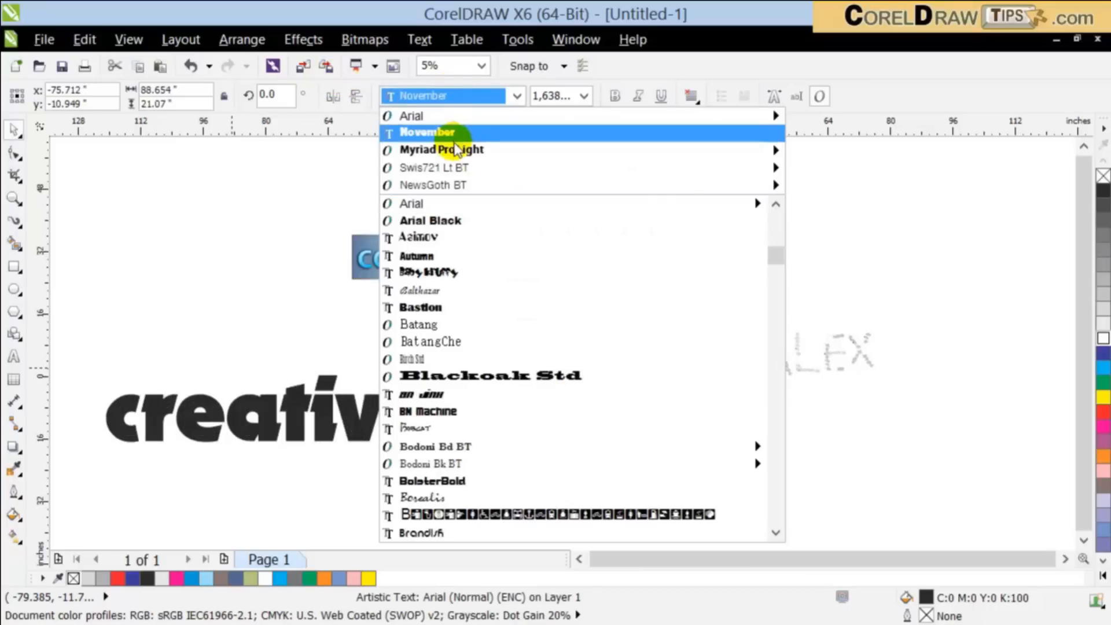
click(455, 151)
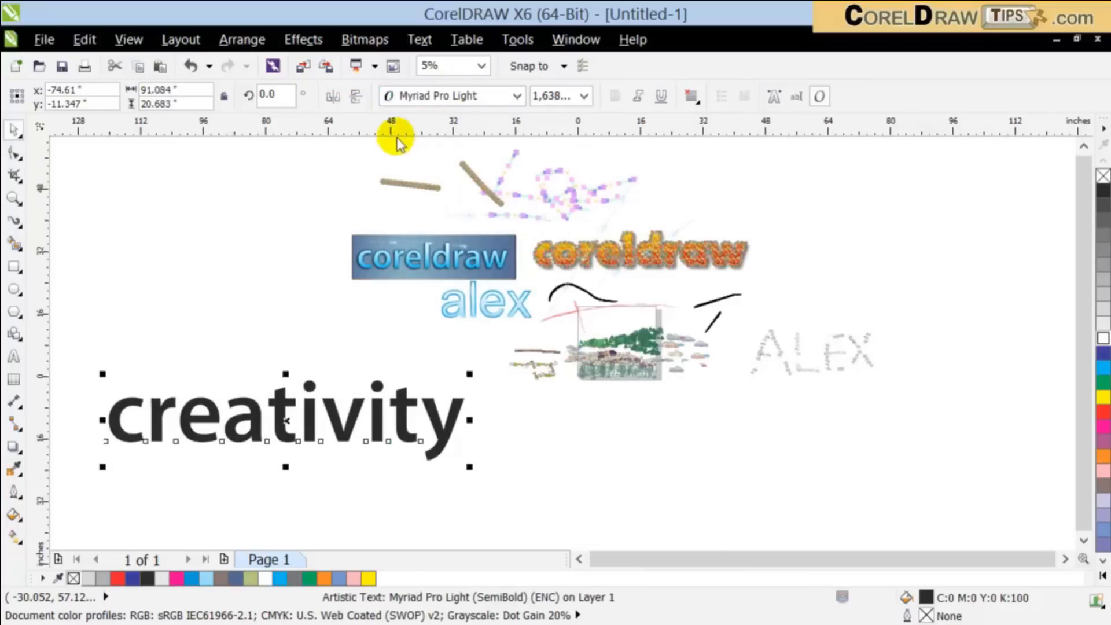
click(387, 98)
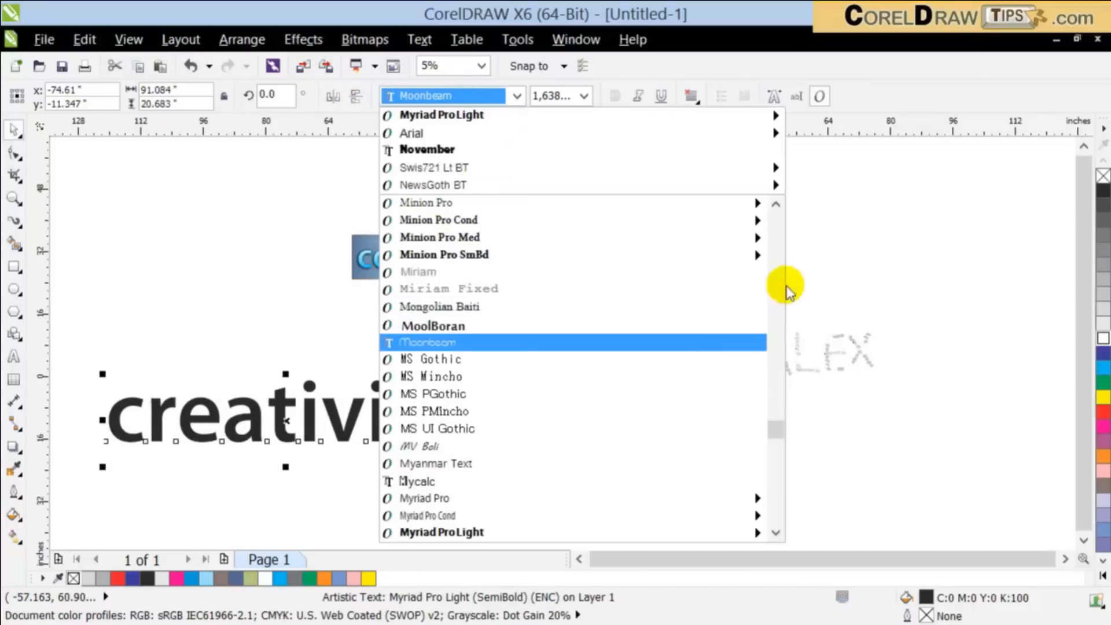
drag(773, 427, 776, 508)
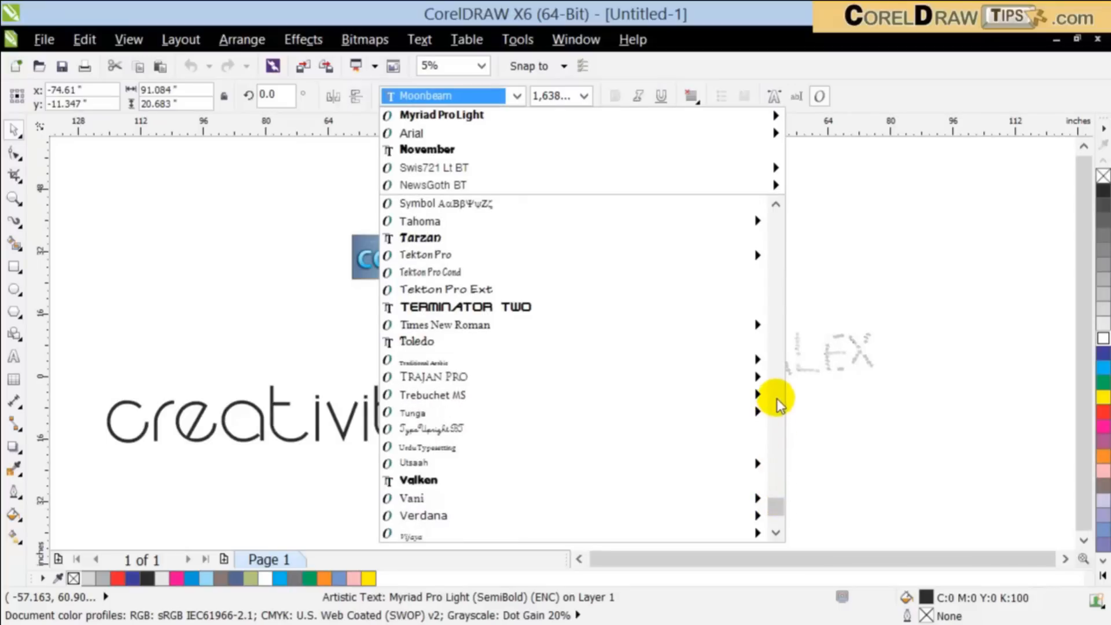
click(749, 238)
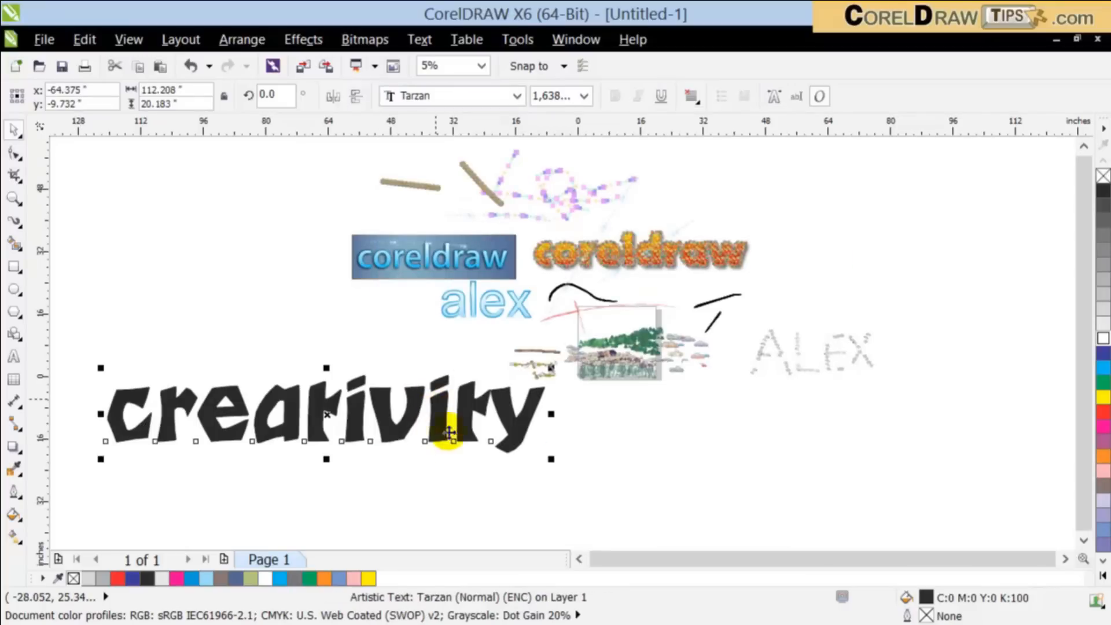
Step: Move the "creativity" text slightly lower and set its font to Valken
drag(469, 434, 492, 458)
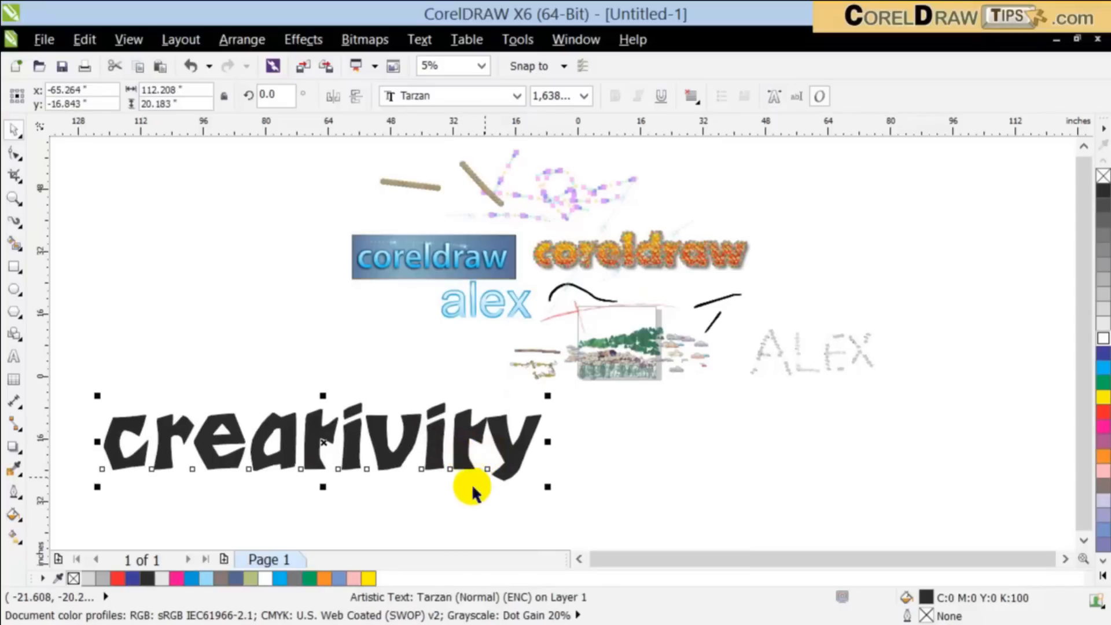
click(460, 96)
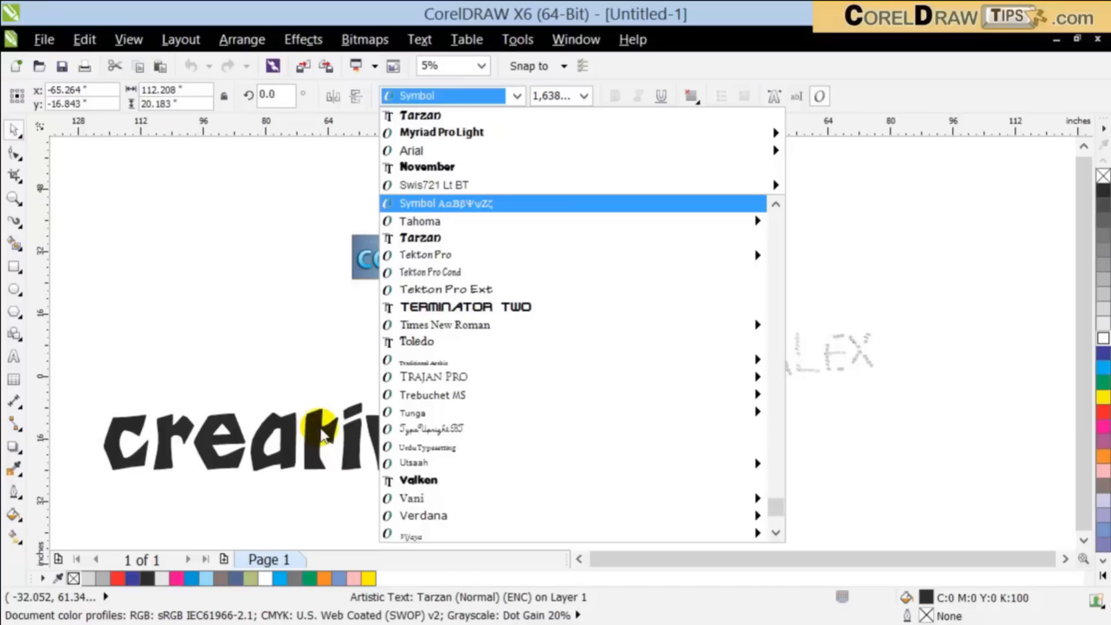
scroll(553, 382, down, 1)
scroll(552, 381, down, 2)
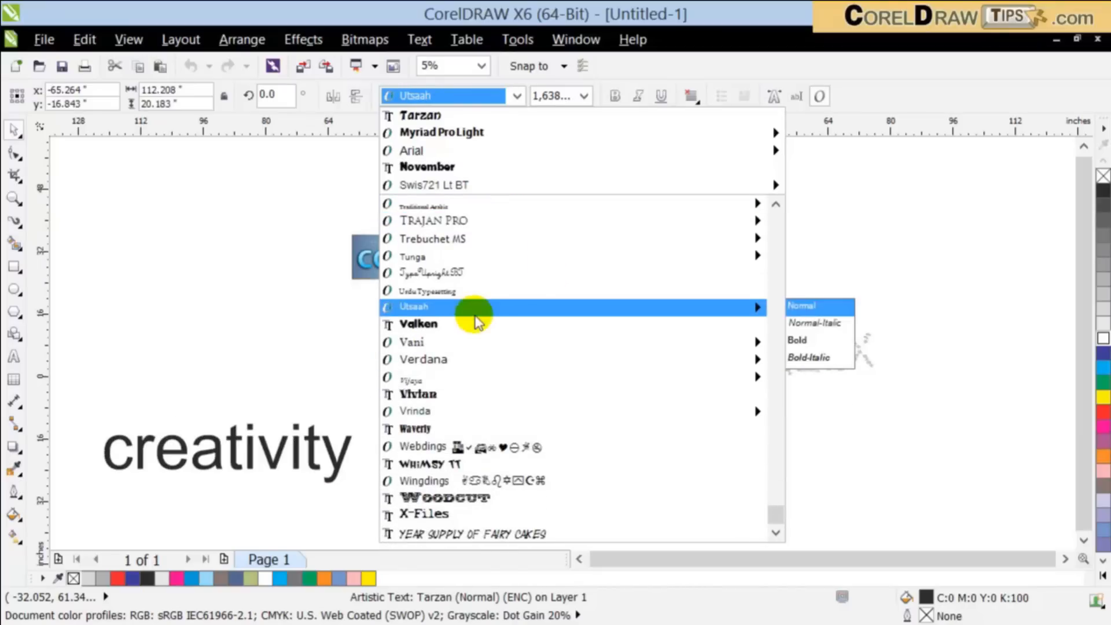
click(472, 323)
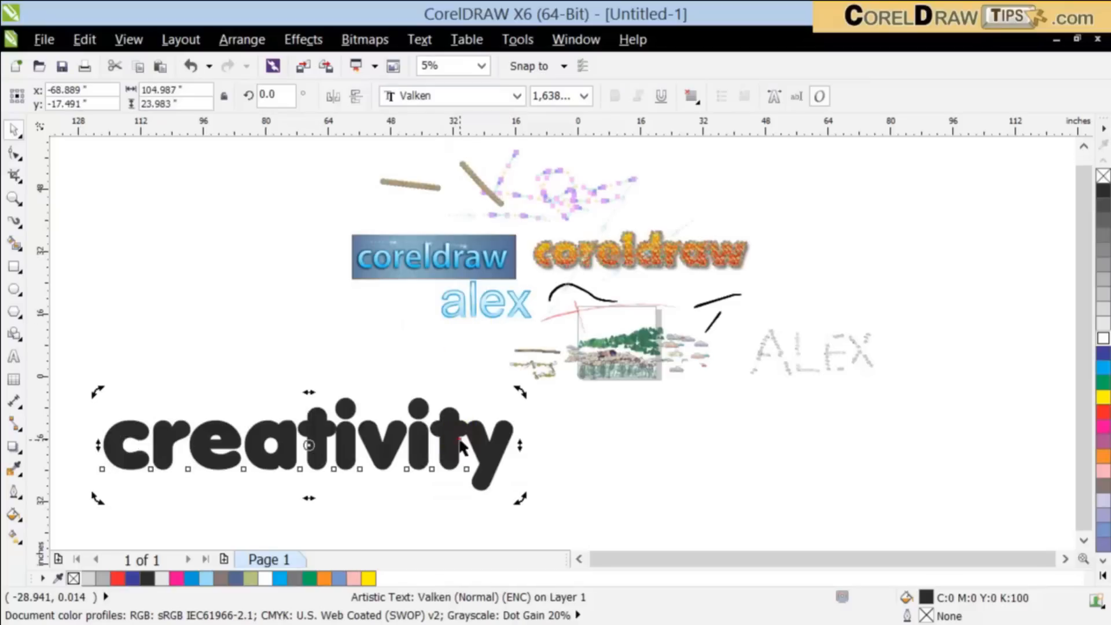
click(524, 466)
click(498, 461)
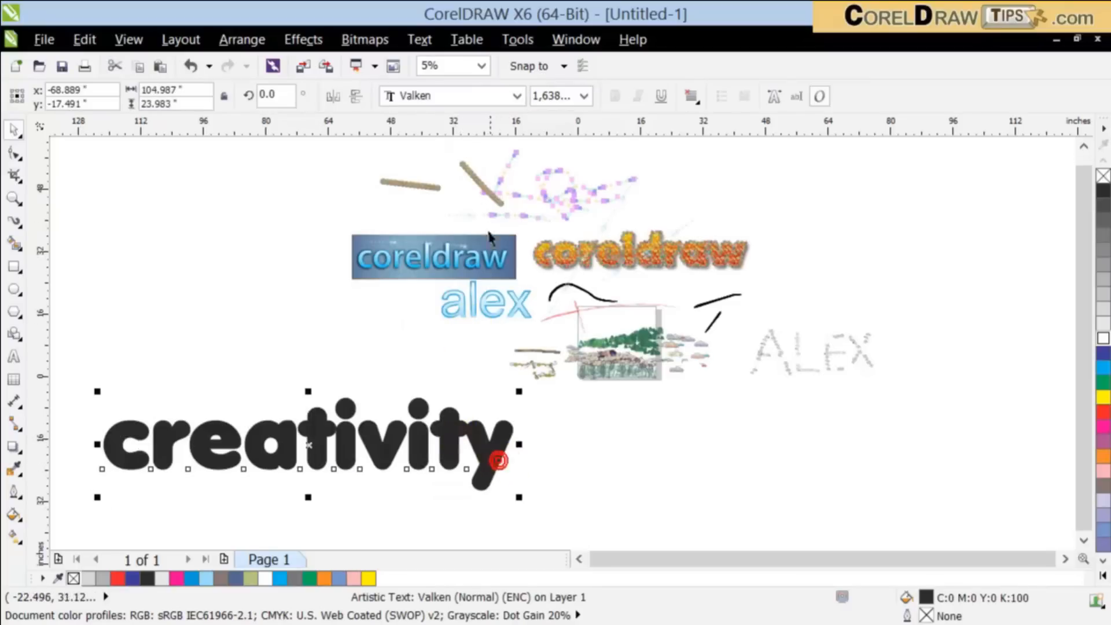
Step: Preview the Vivian font on the "creativity" text
click(467, 98)
mouse_move(501, 411)
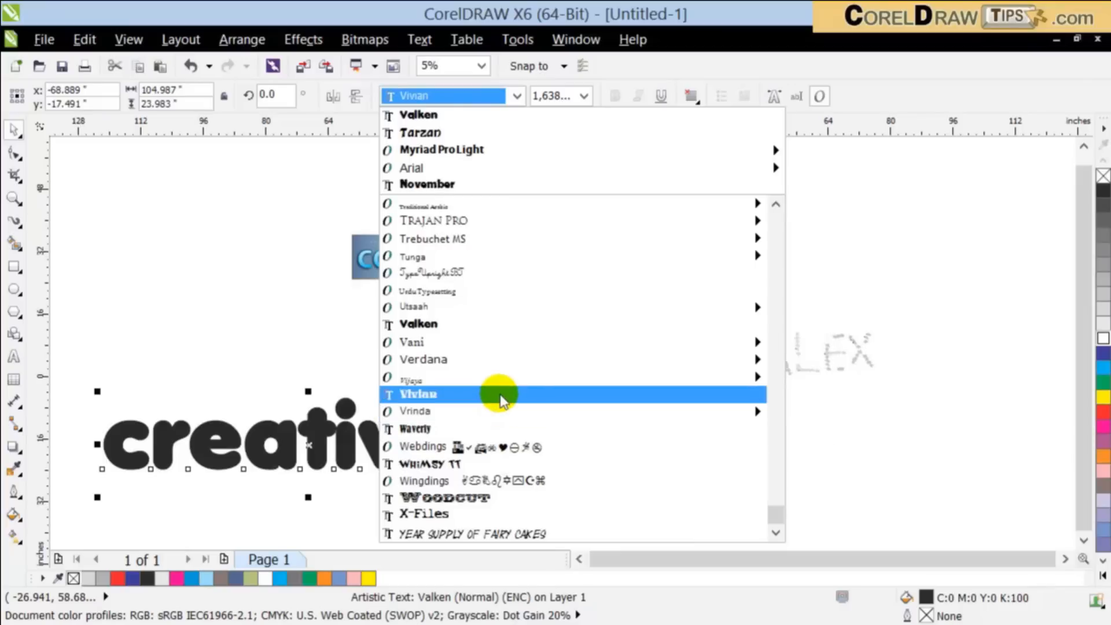
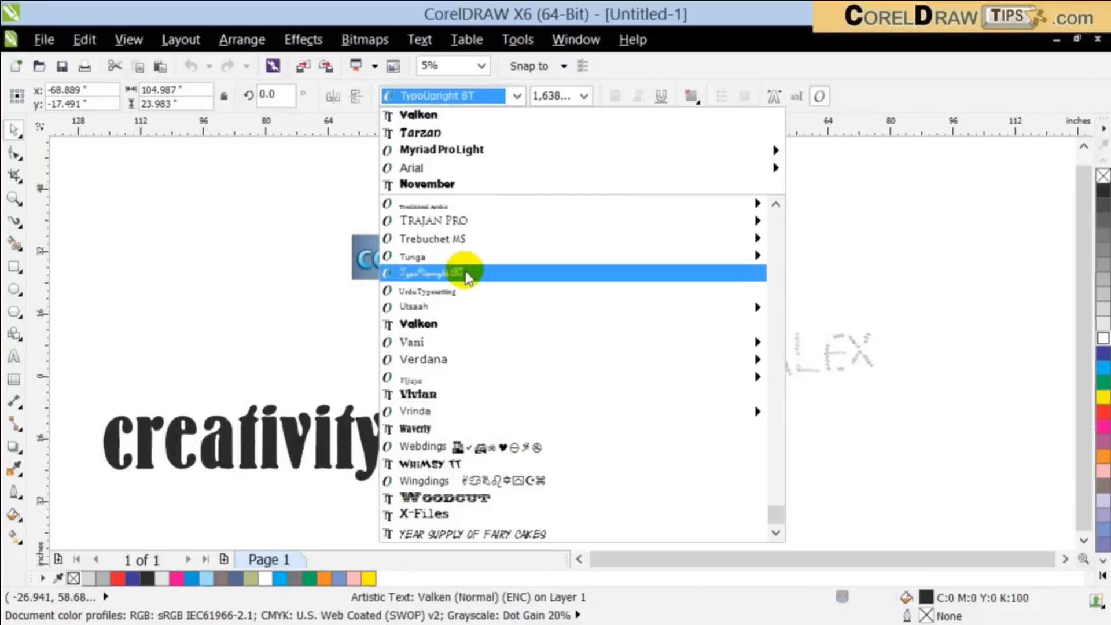
Step: Set the font of the "creativity" text to Splash and move the text slightly lower and to the right
scroll(474, 222, up, 5)
scroll(471, 231, up, 3)
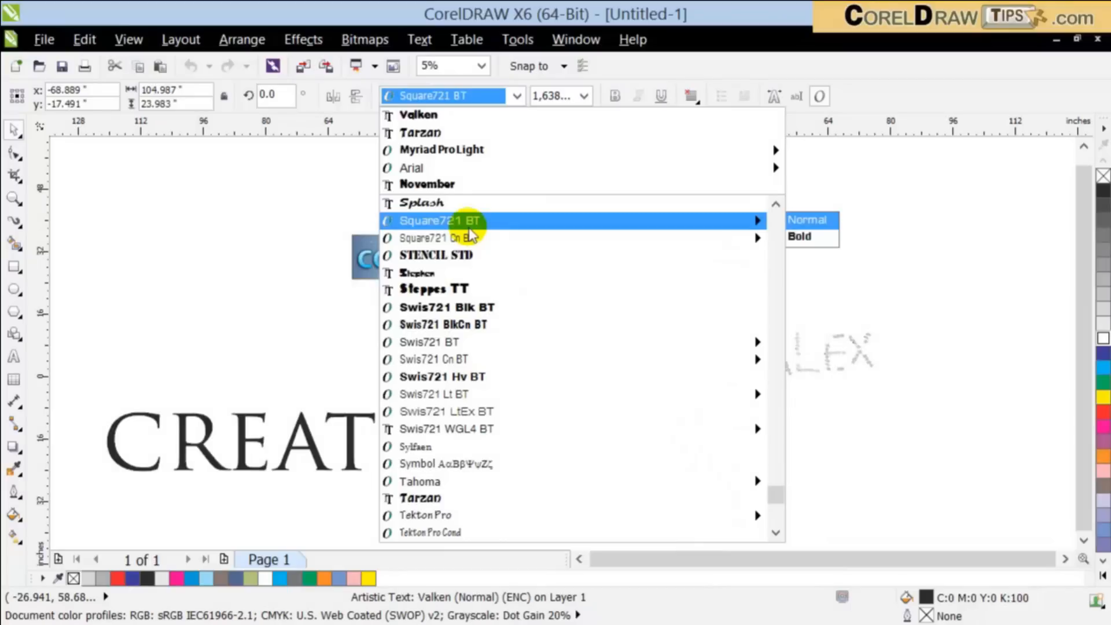
scroll(471, 231, up, 2)
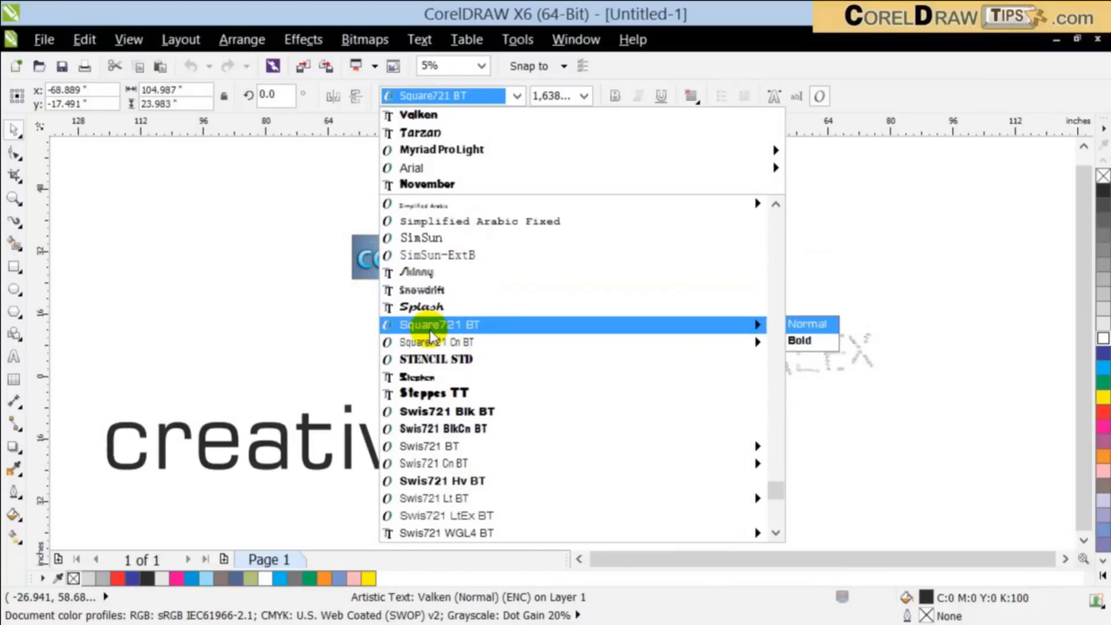
click(422, 306)
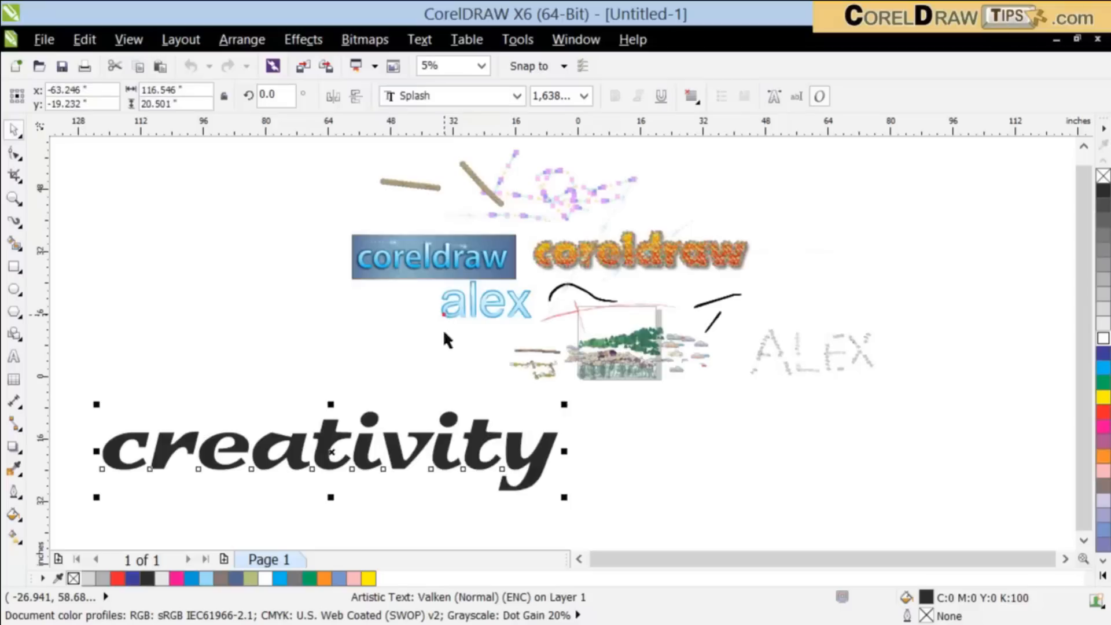
click(416, 503)
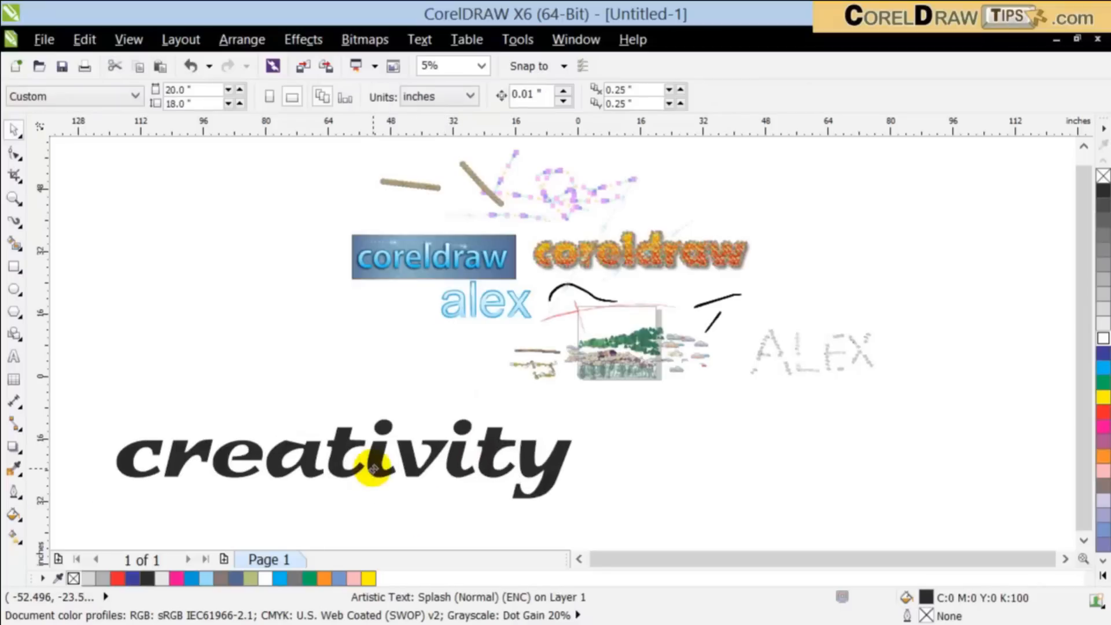
Step: Convert the "creativity" text to curves
click(360, 464)
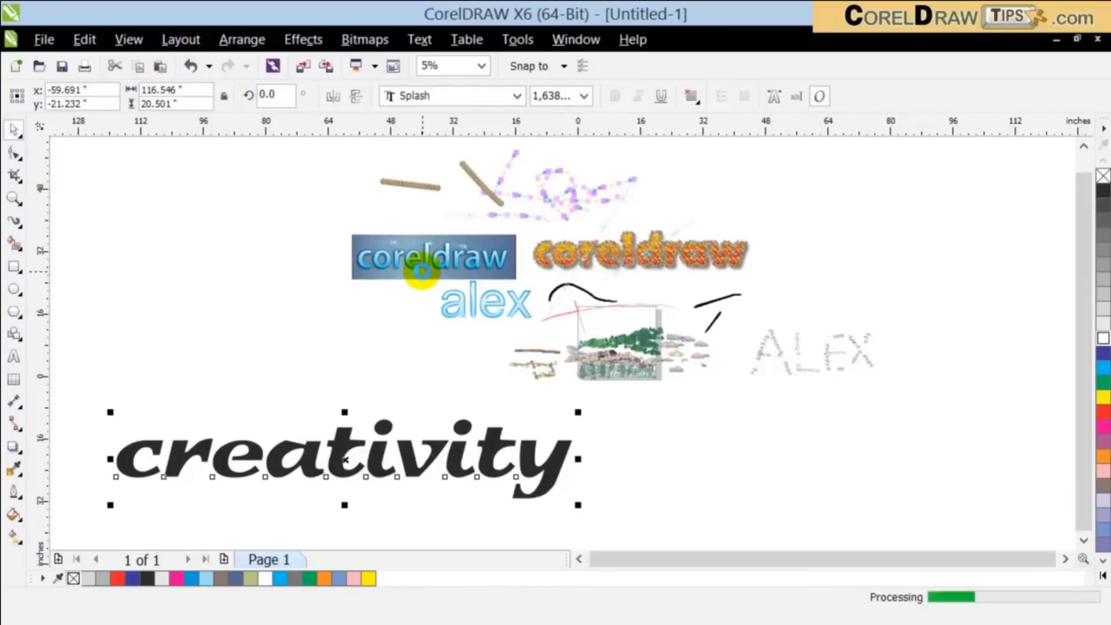
click(256, 45)
click(300, 396)
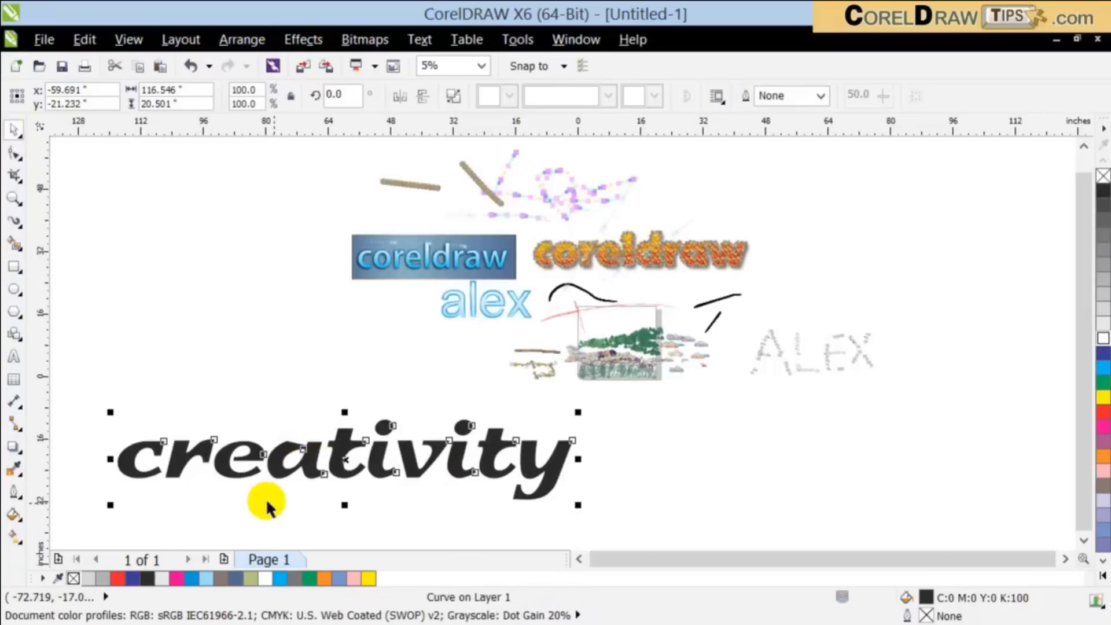
Step: Look through the Music sprays of the Artistic Media tool, then apply the star-shaped ink blot from the Splatter category to the "creativity" curves
click(8, 223)
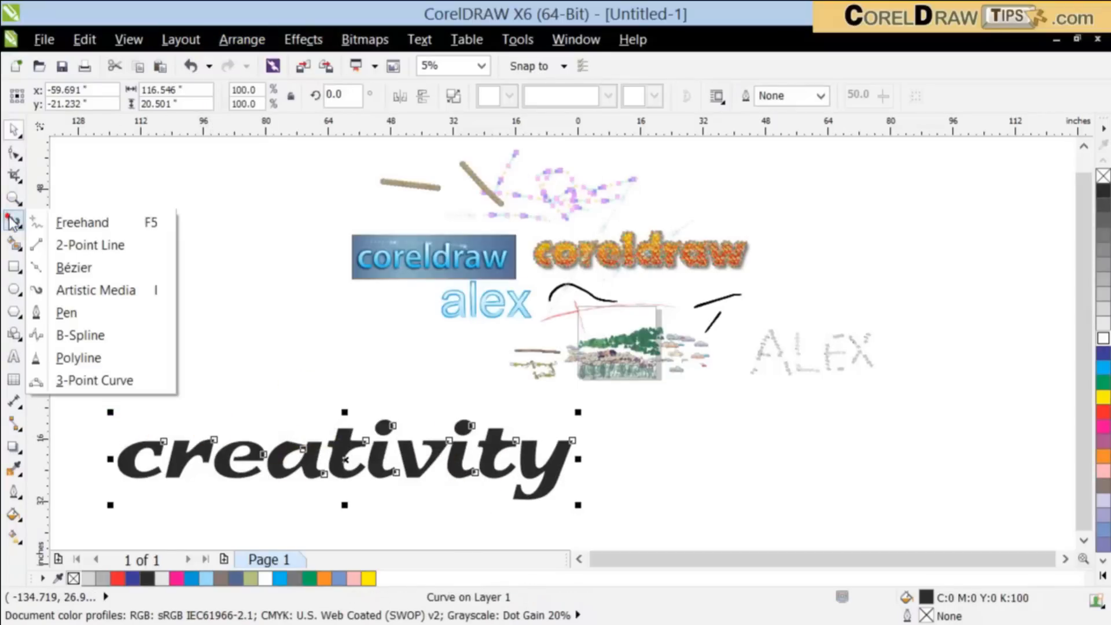
click(112, 291)
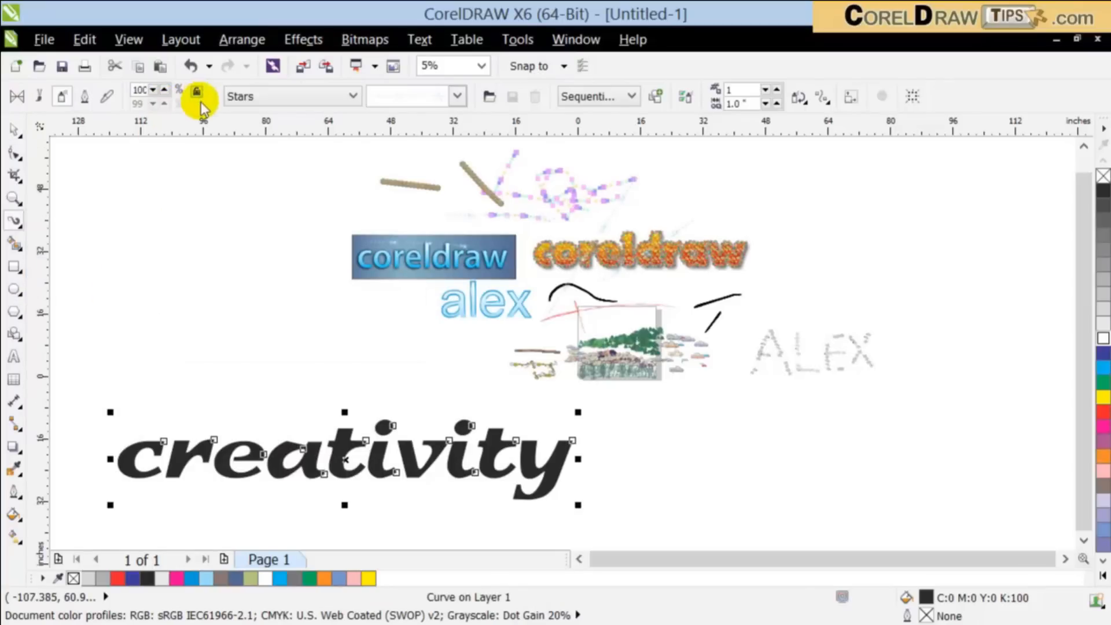
click(268, 98)
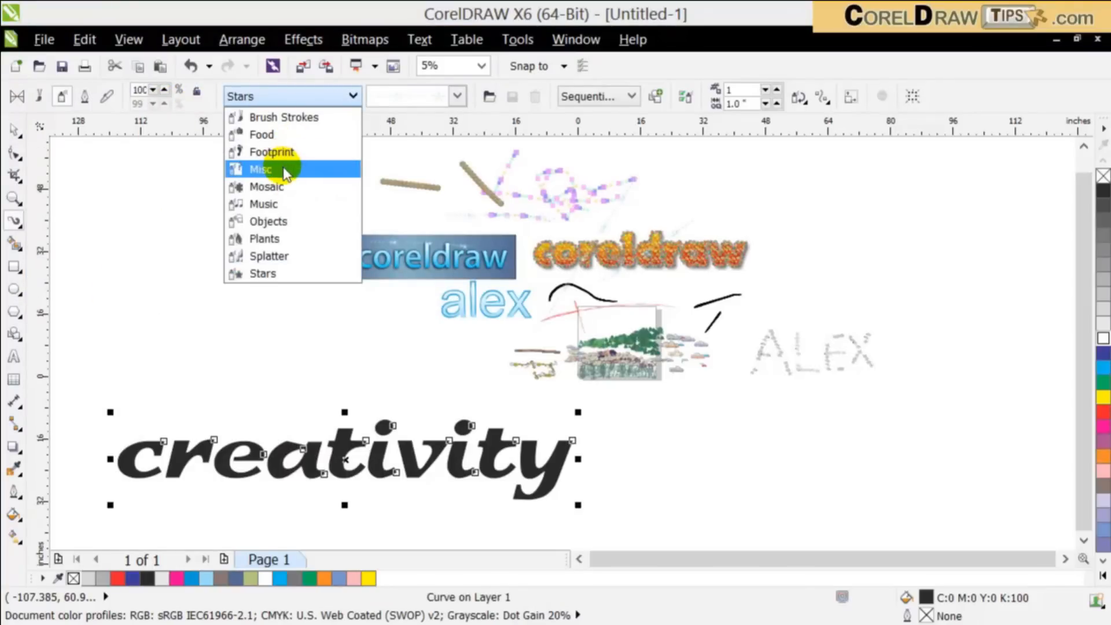
click(283, 206)
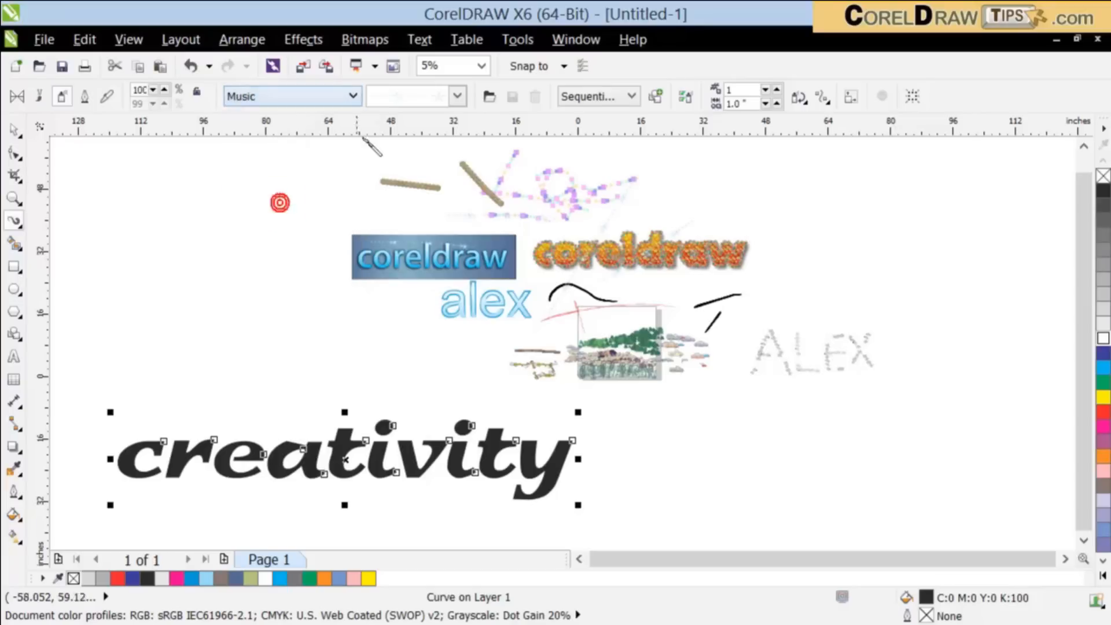
click(403, 99)
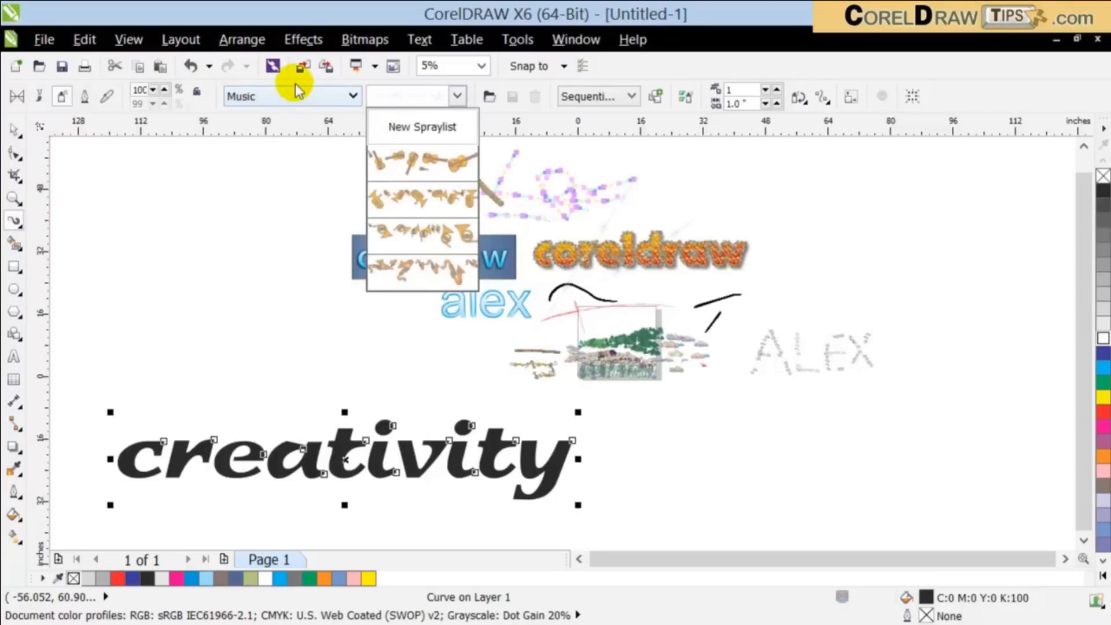
click(284, 98)
click(283, 97)
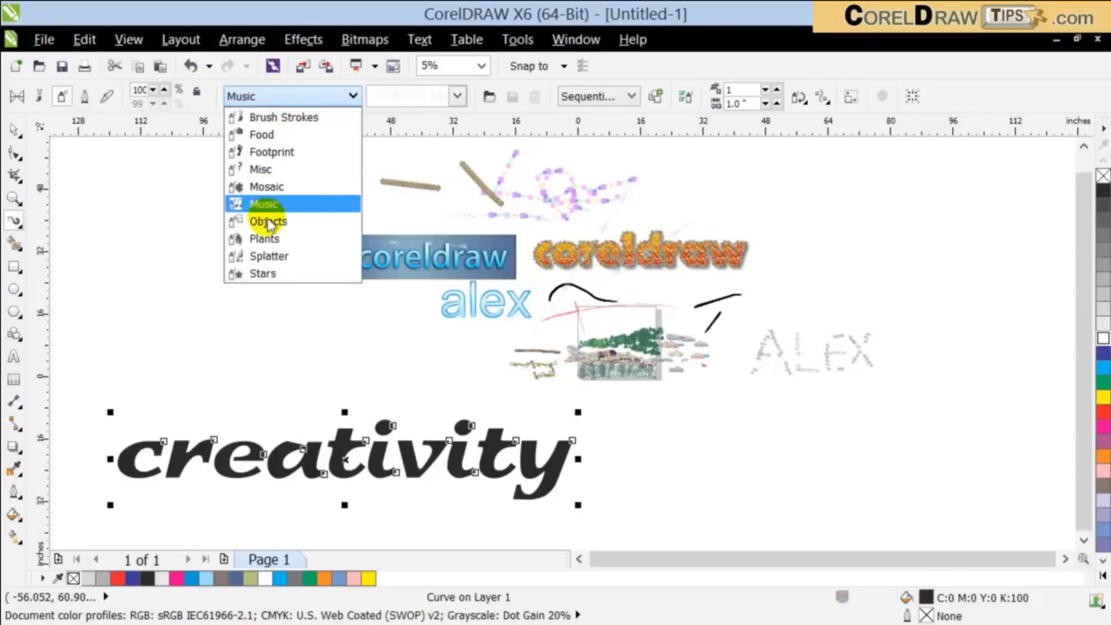
click(268, 254)
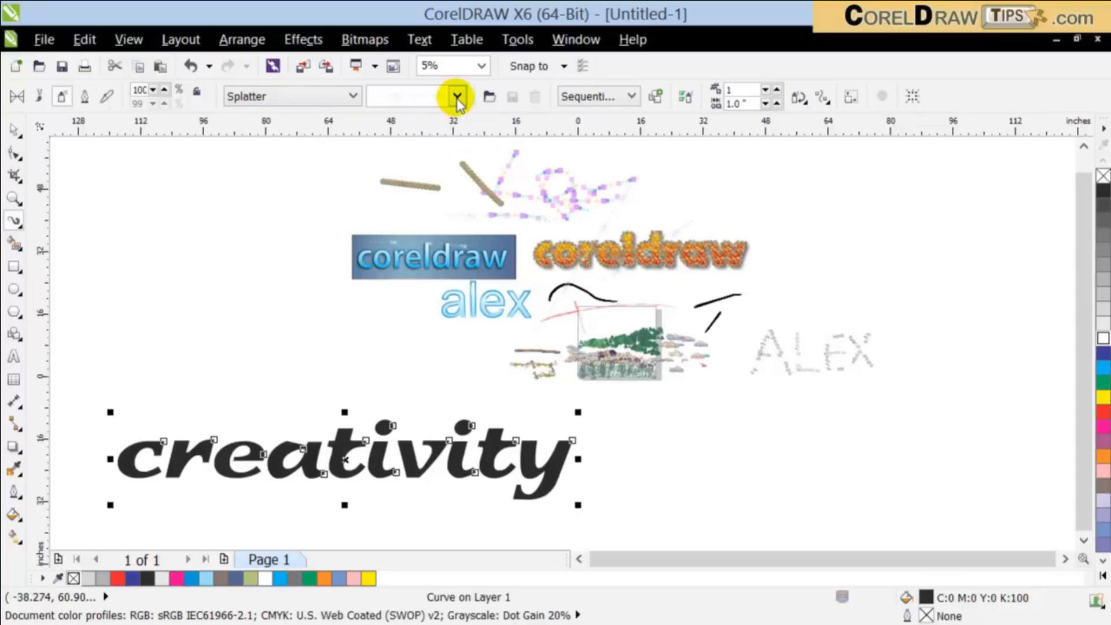
click(457, 96)
click(450, 166)
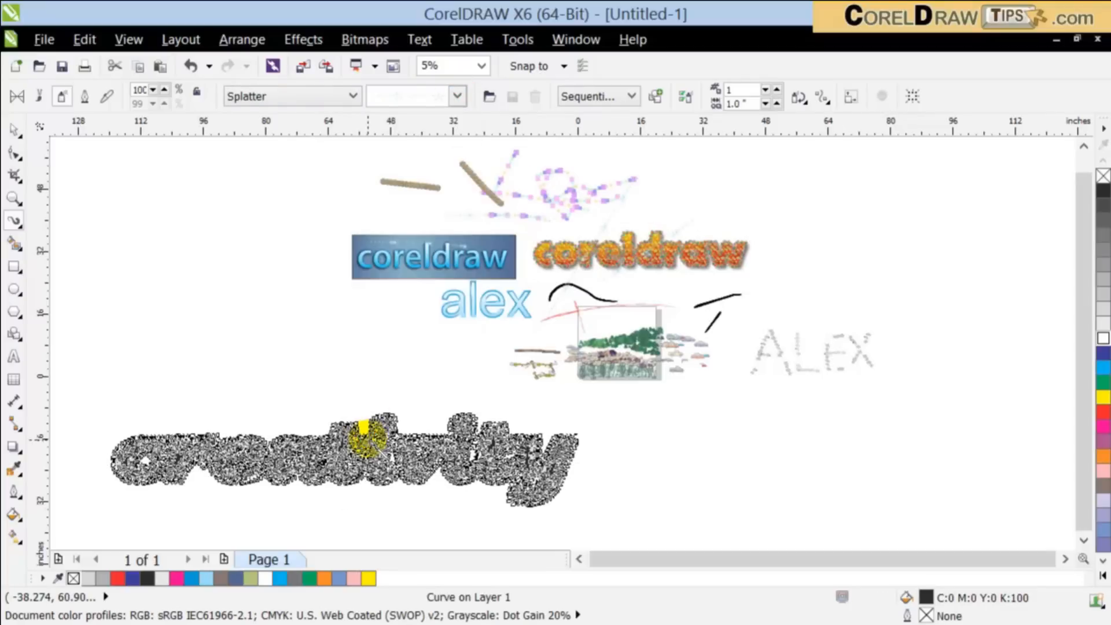
Step: Try the rounded ink blot on the sprayed "creativity" outline, then switch to the small Splatter spray with thin streaks
scroll(333, 516, up, 2)
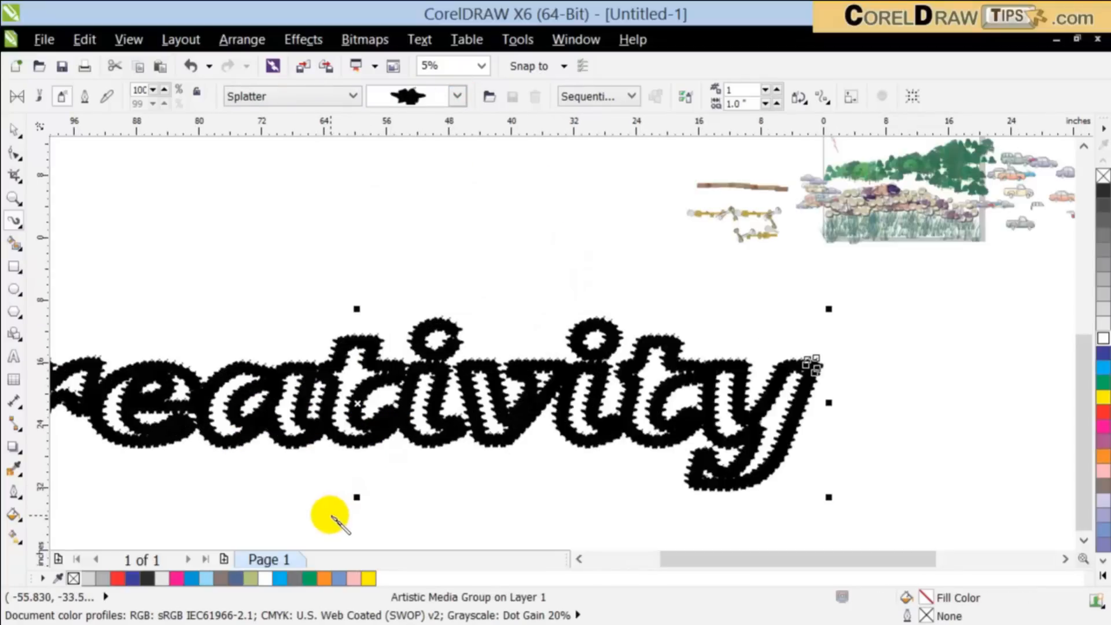
click(457, 96)
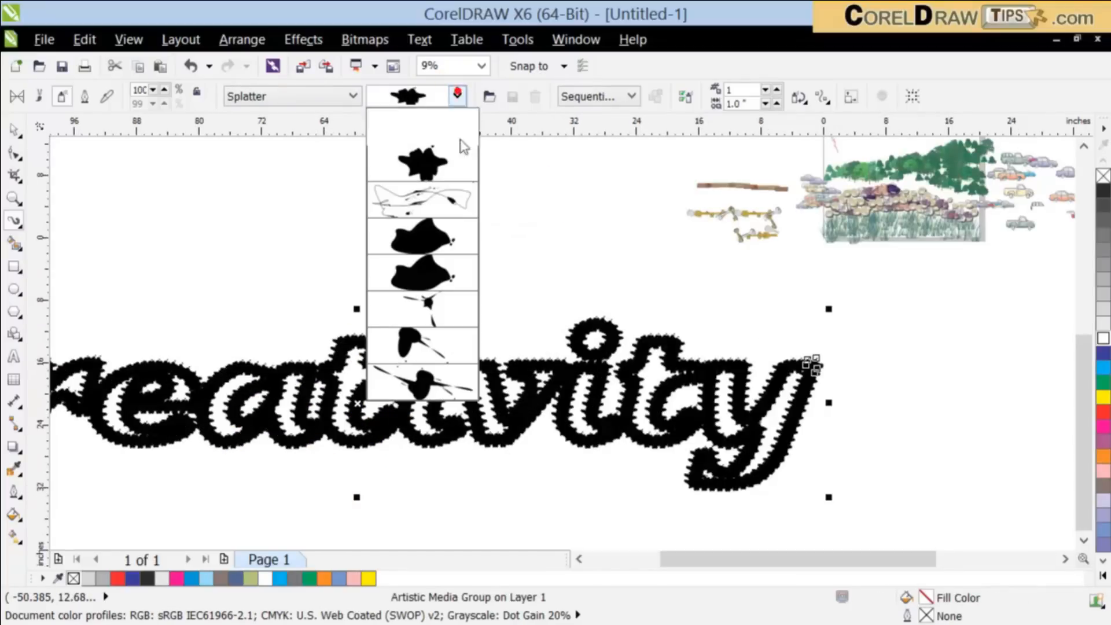
click(456, 243)
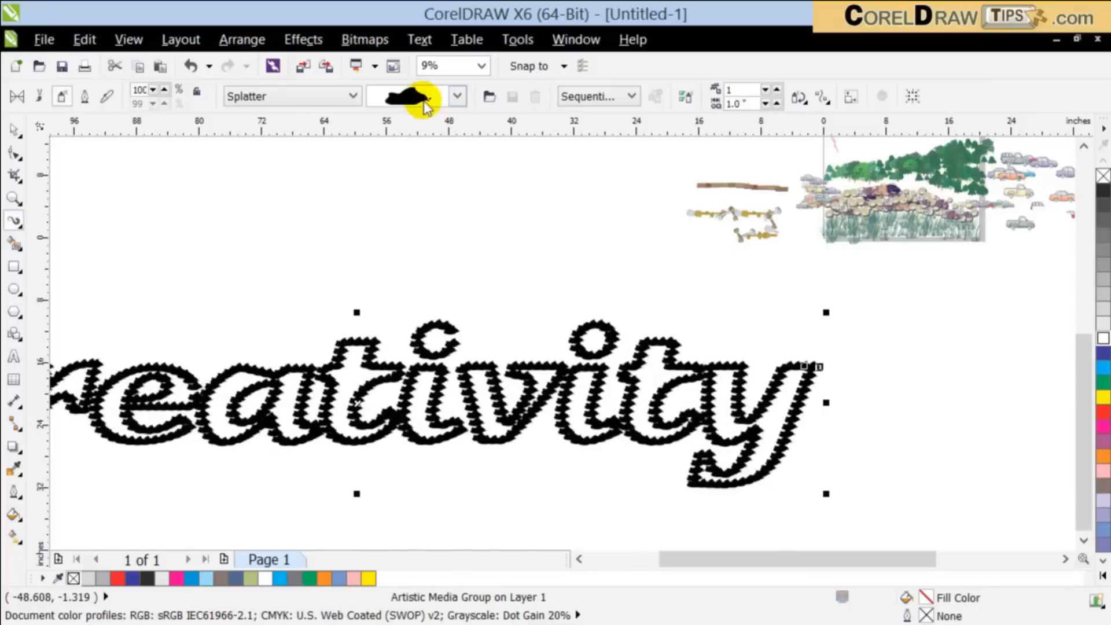
click(457, 96)
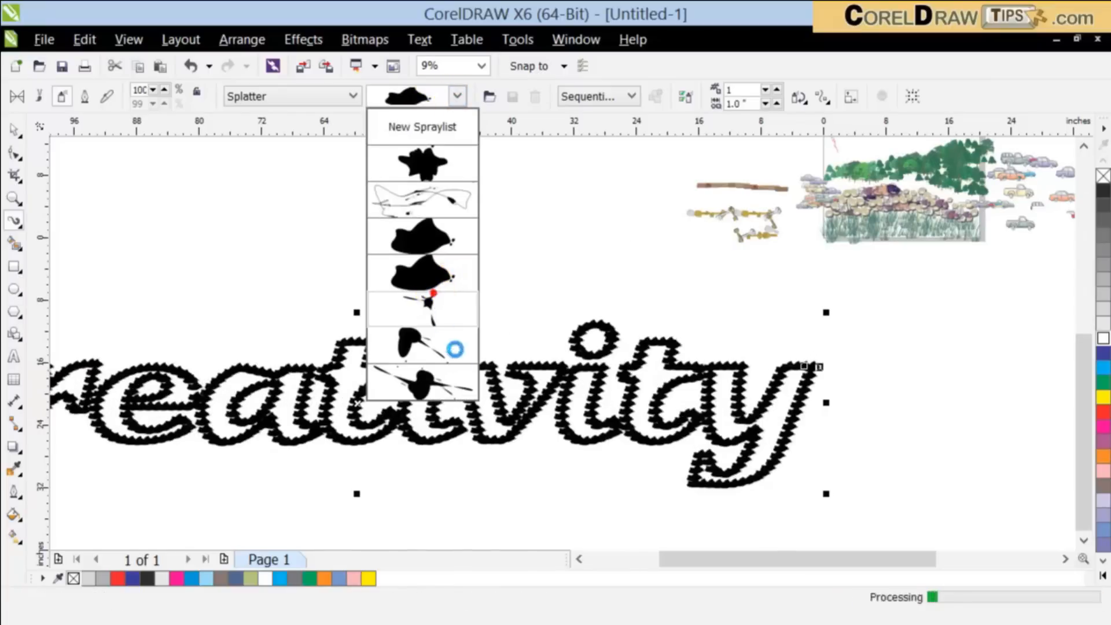
click(470, 395)
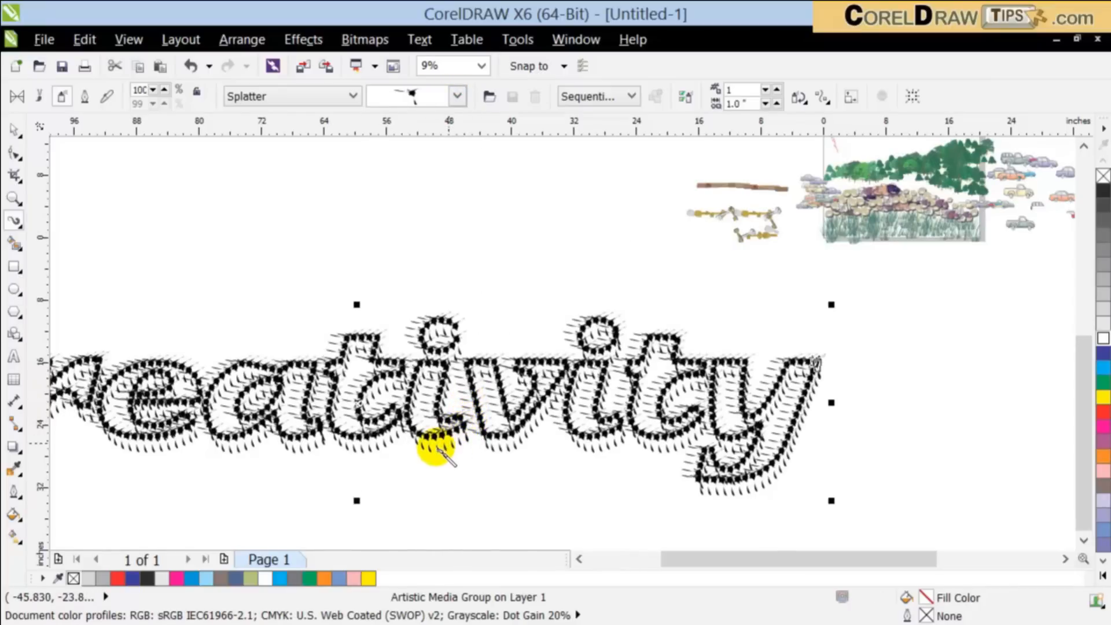
scroll(437, 448, down, 1)
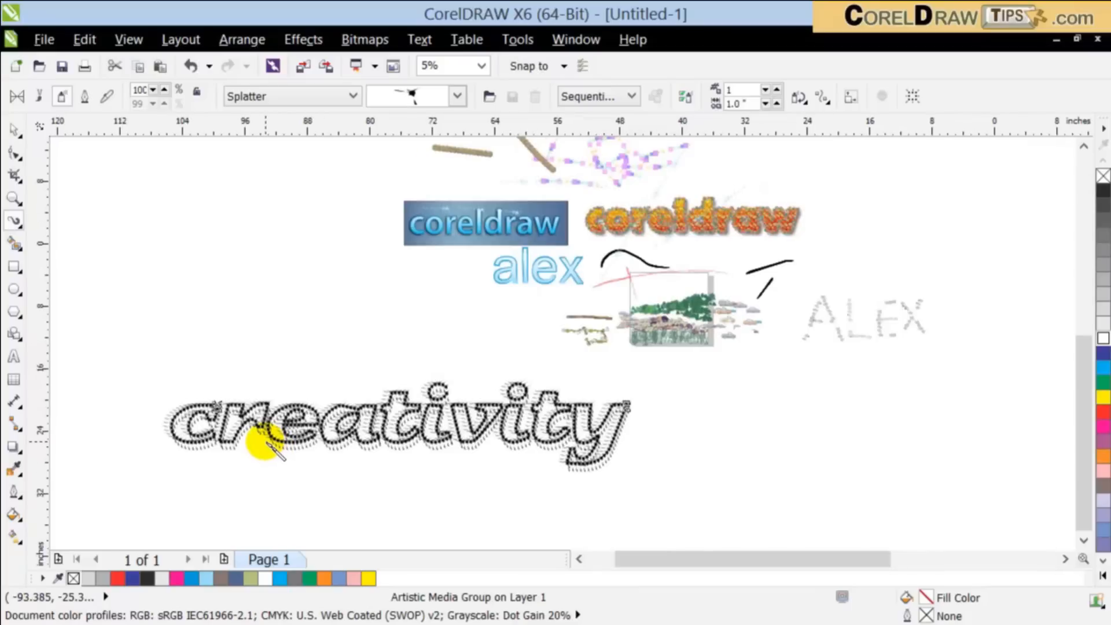
scroll(263, 444, up, 1)
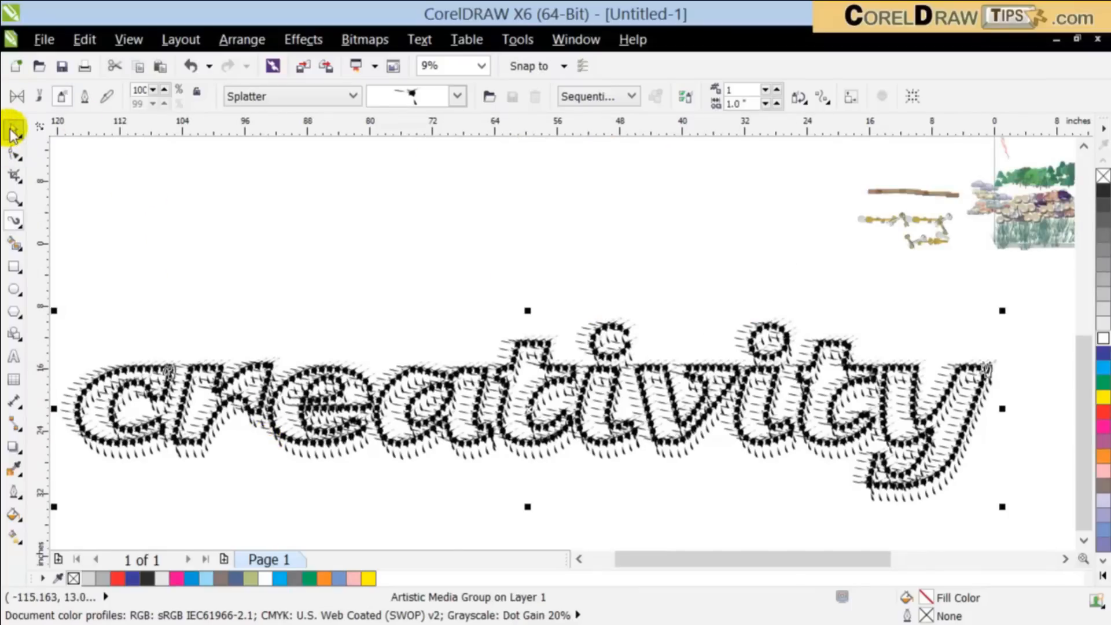
Step: Paste the original "creativity" text over the splatter outline and fill it with lime green (C:40 M:0 Y:100 K:0)
click(240, 215)
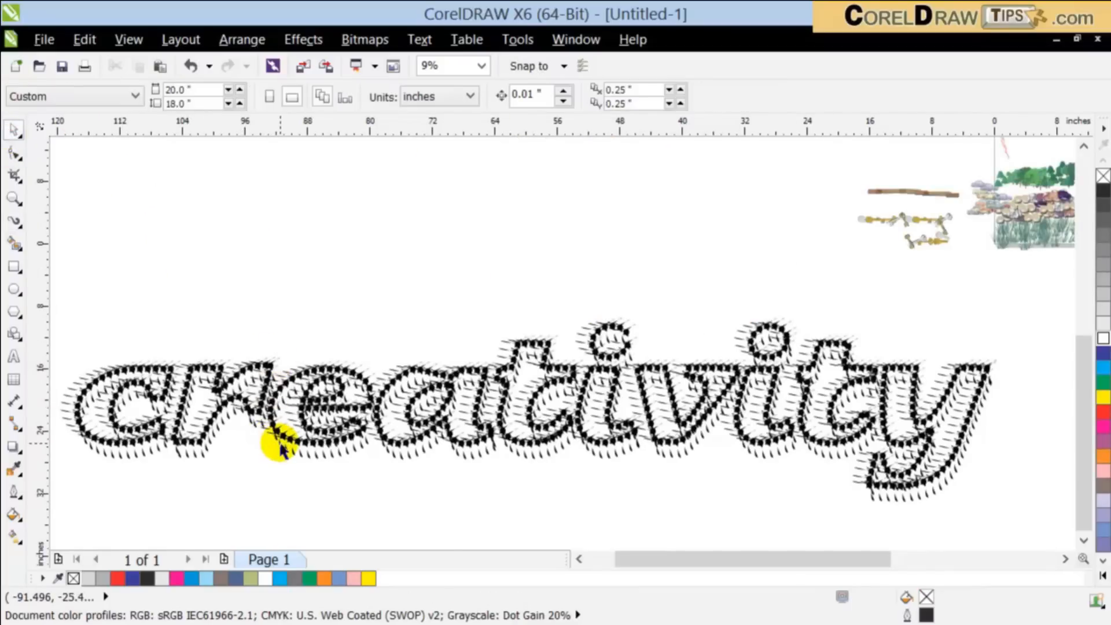
click(160, 66)
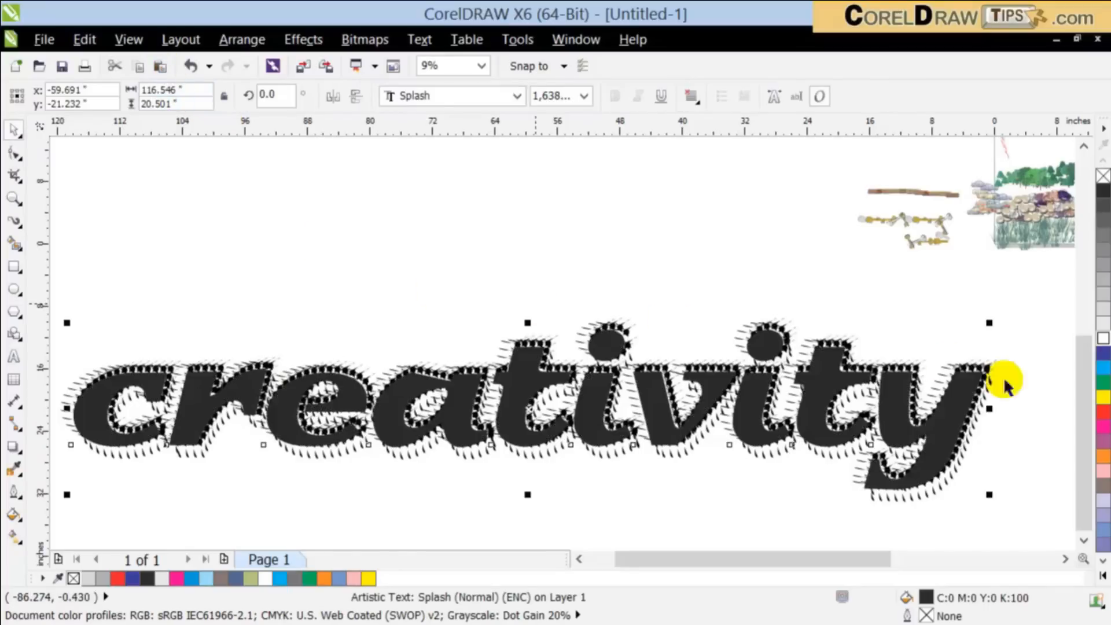
click(1102, 504)
click(1102, 543)
click(1102, 558)
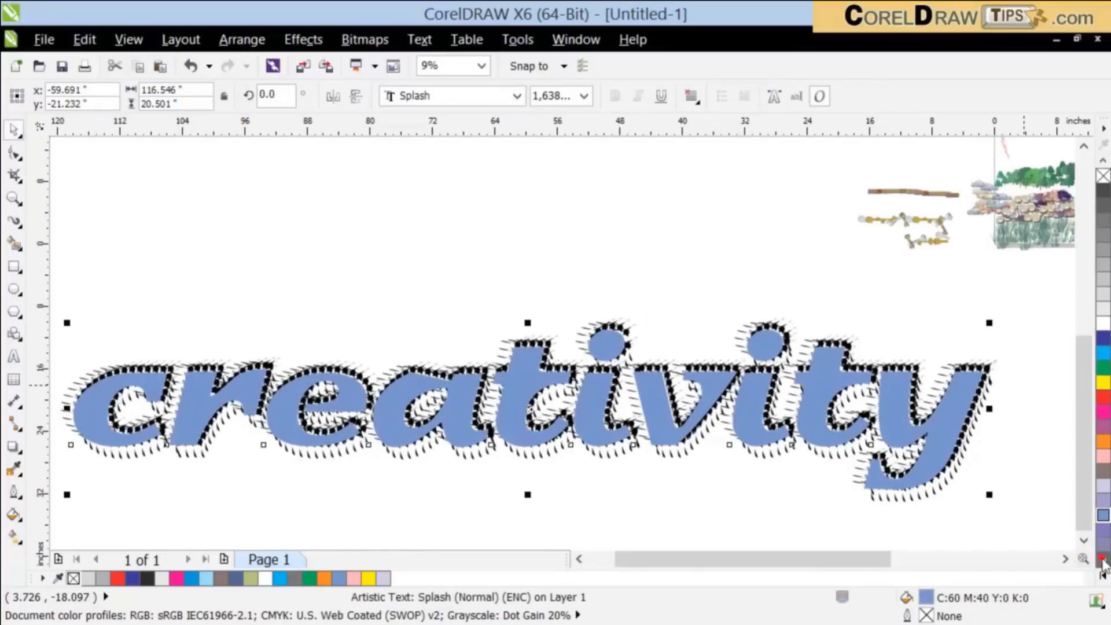
click(1102, 561)
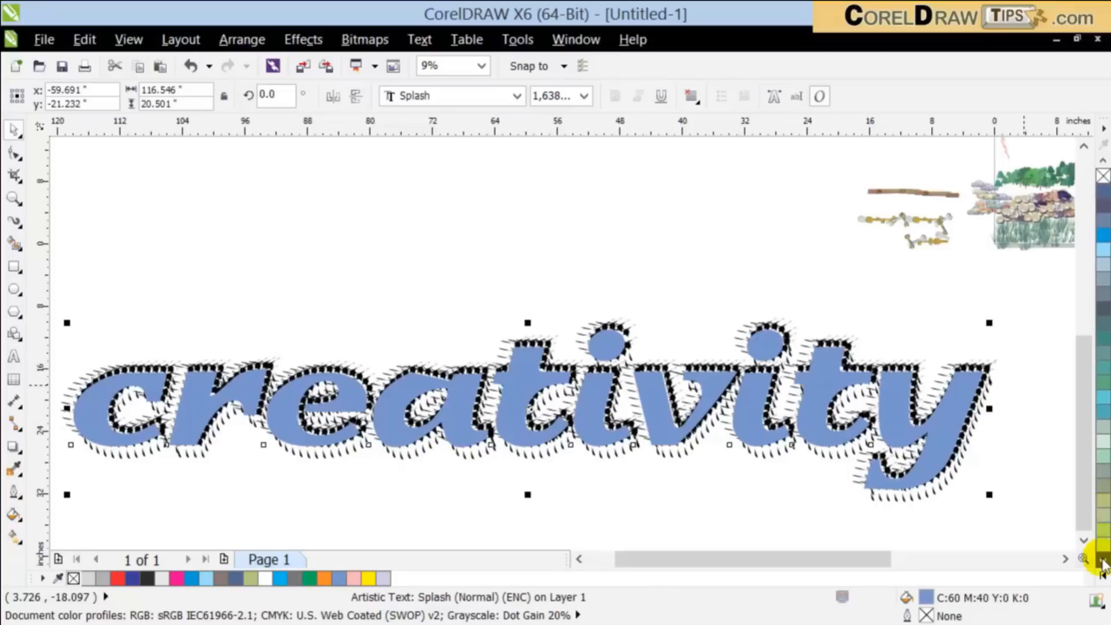
click(1102, 445)
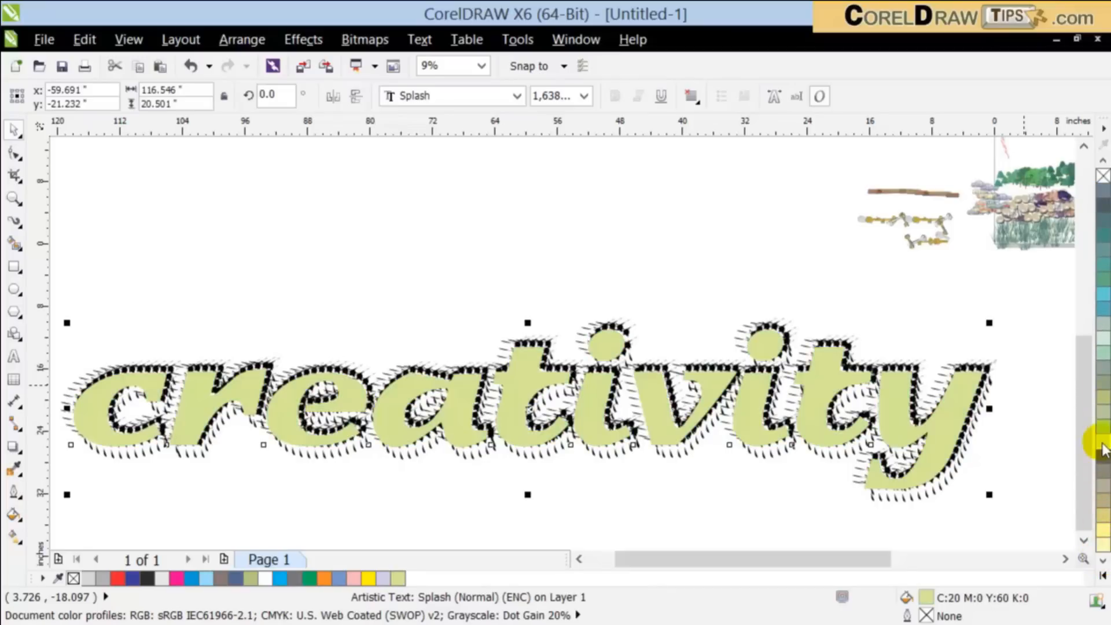
click(1103, 427)
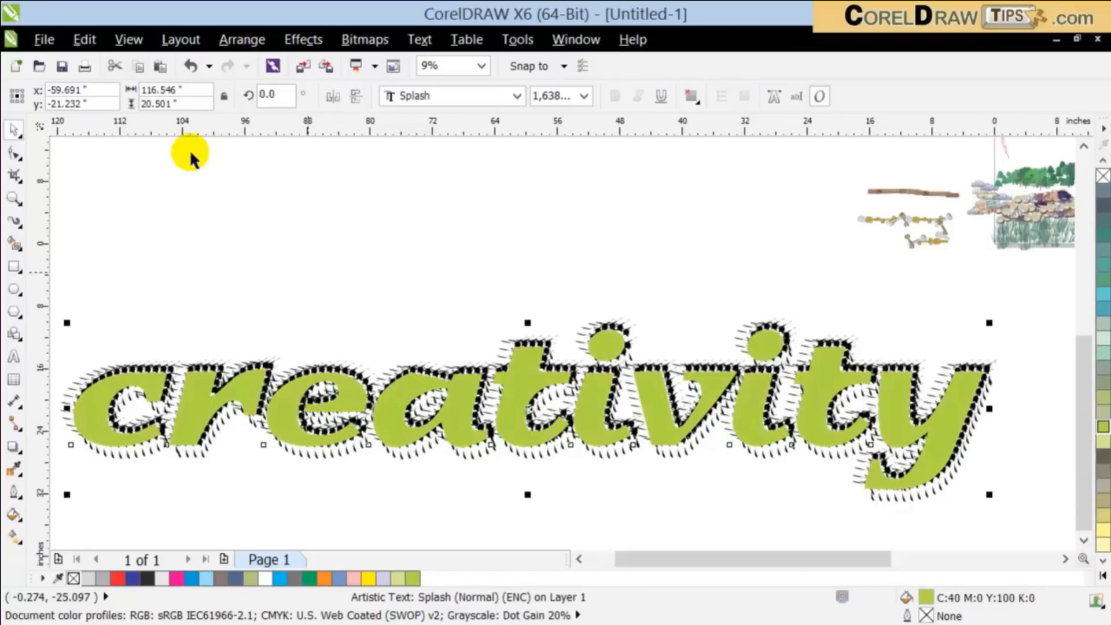
Step: Send the green "creativity" text behind the splatter outline and inspect the combined lettering
click(242, 40)
mouse_move(335, 136)
click(646, 166)
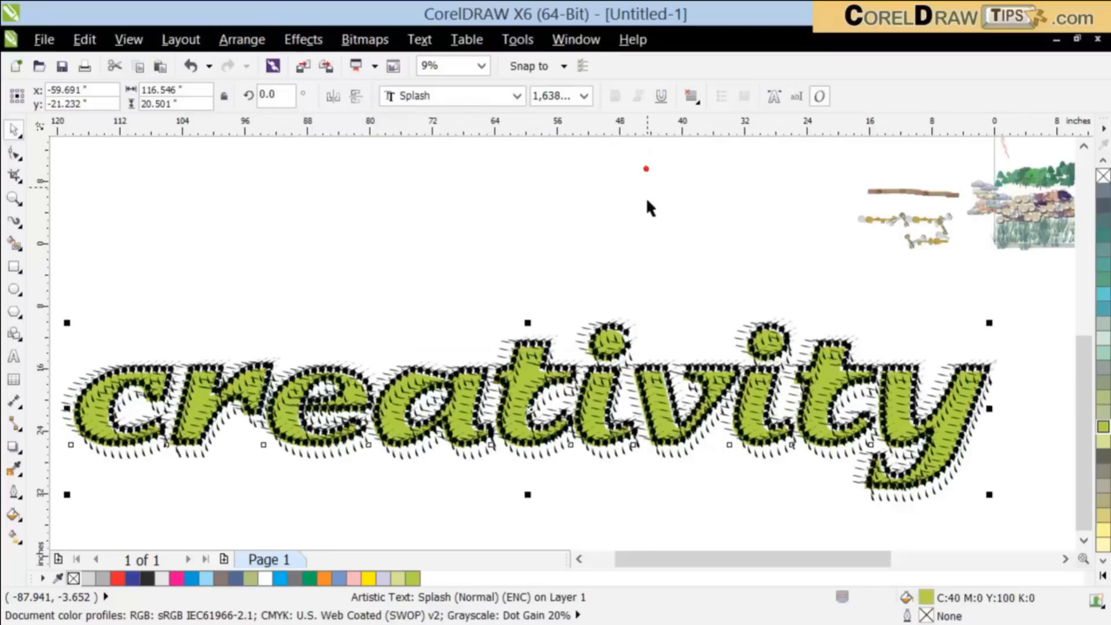
click(646, 230)
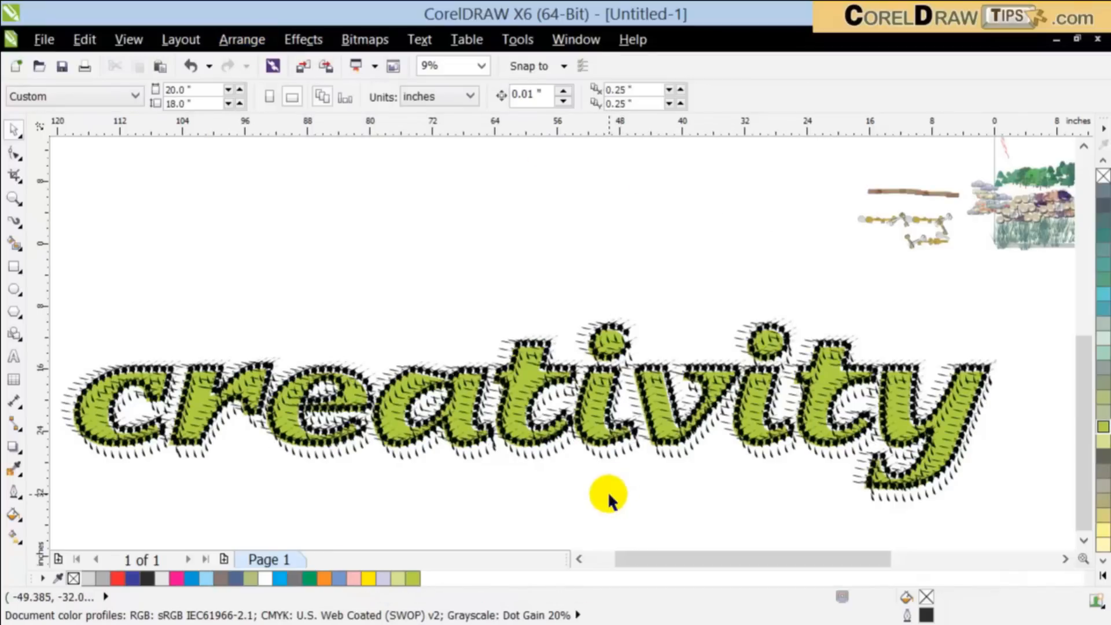
click(570, 461)
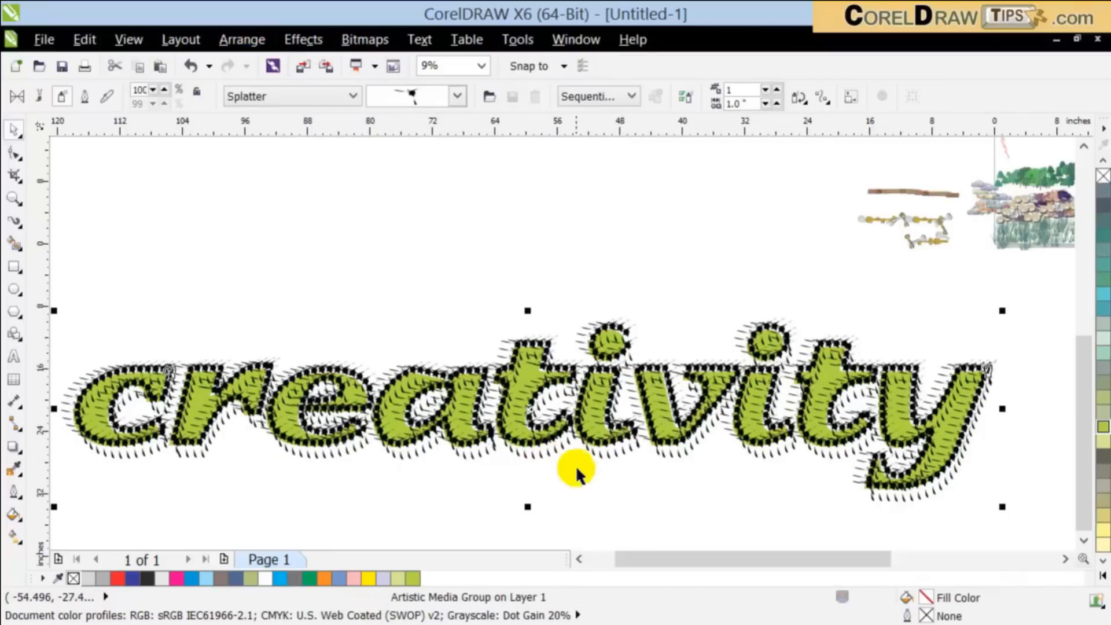
click(602, 492)
scroll(603, 490, down, 2)
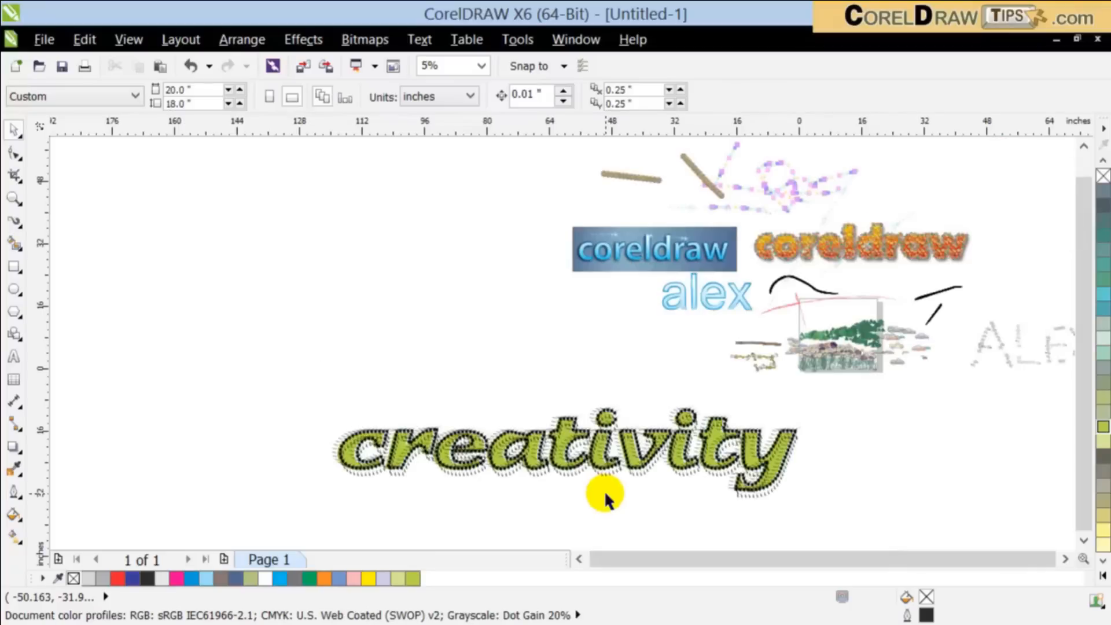
click(917, 481)
scroll(809, 508, up, 2)
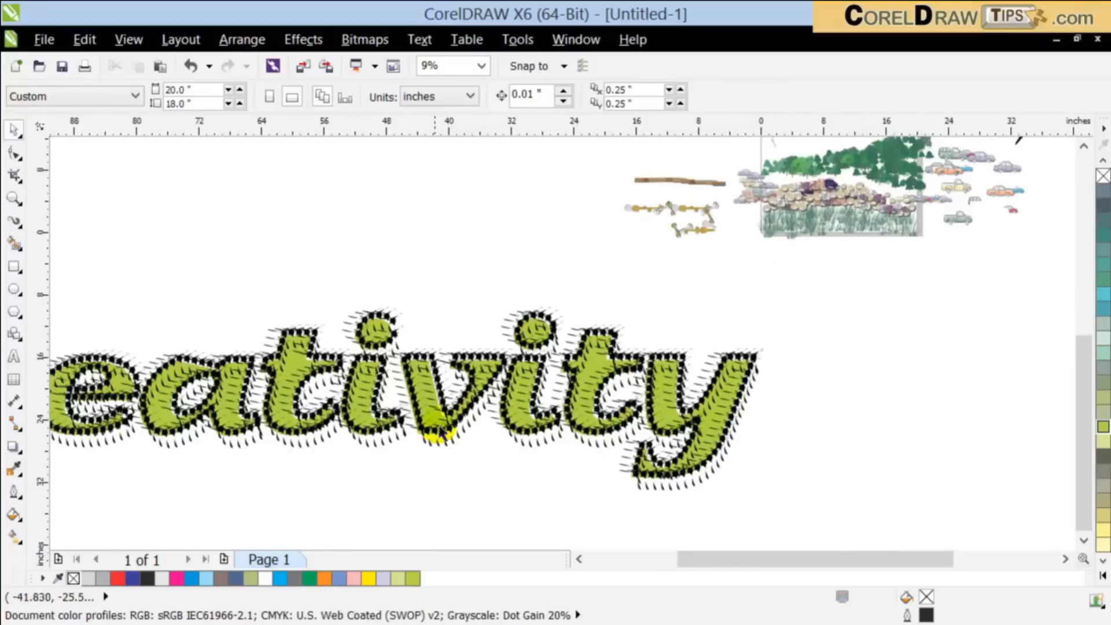
scroll(443, 444, down, 2)
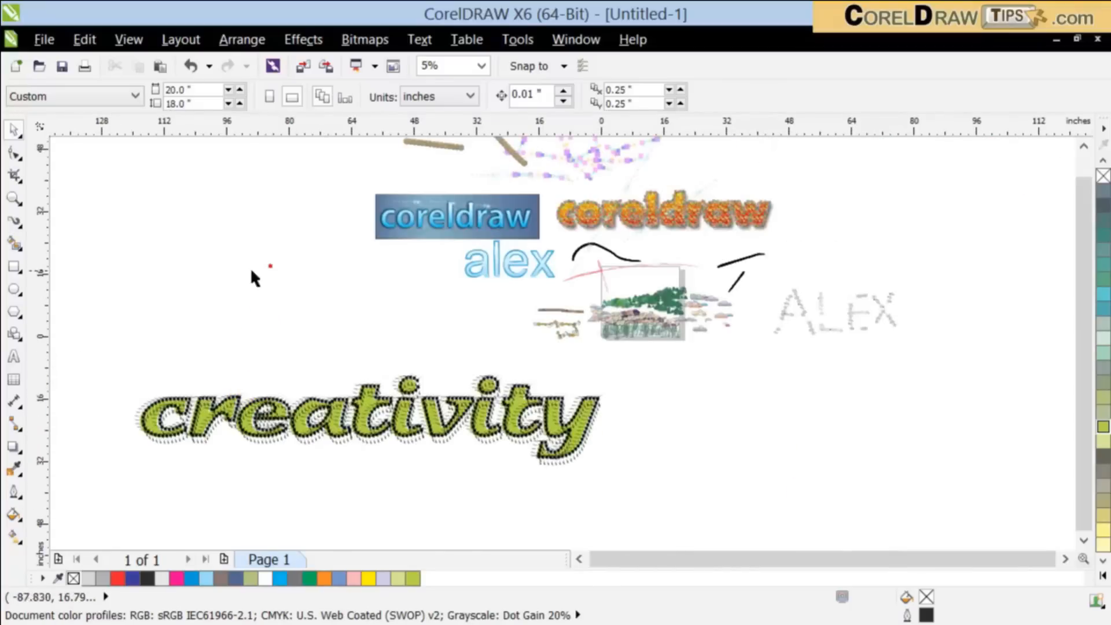
Step: Draw a rectangle about 38.4 by 46.4 inches beside the blue "coreldraw" banner and convert it to curves
click(14, 266)
drag(198, 190, 347, 370)
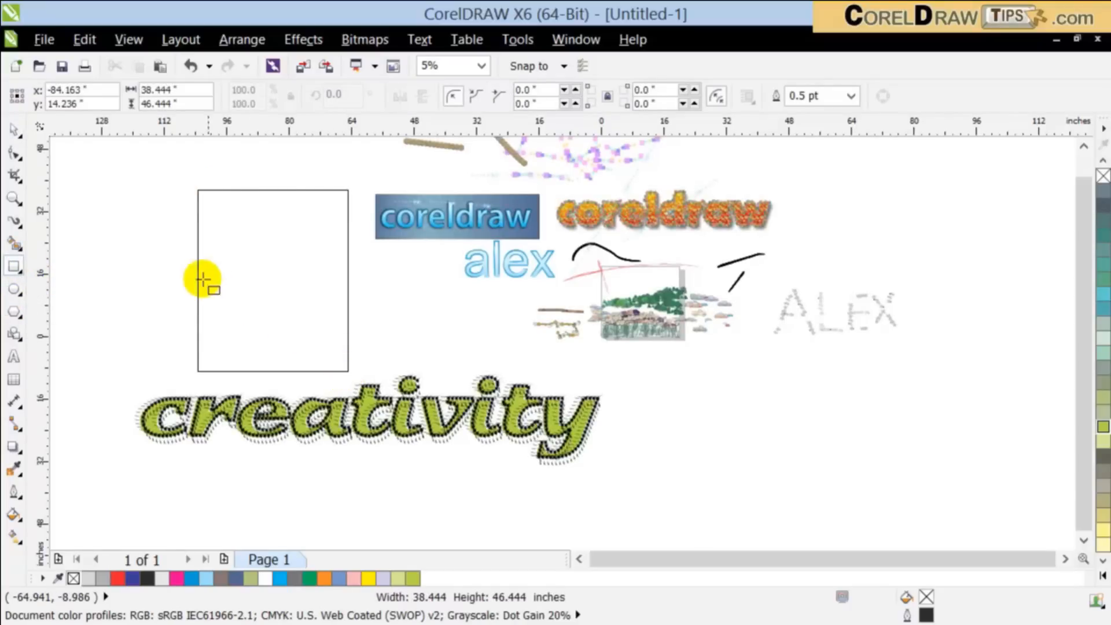
click(14, 129)
click(242, 39)
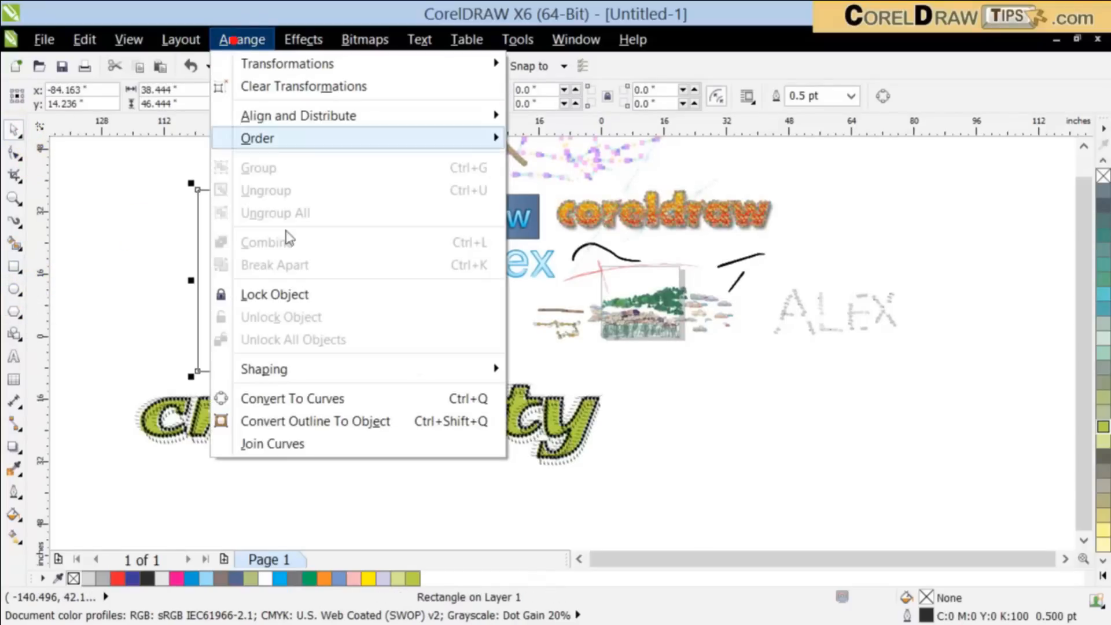
click(318, 419)
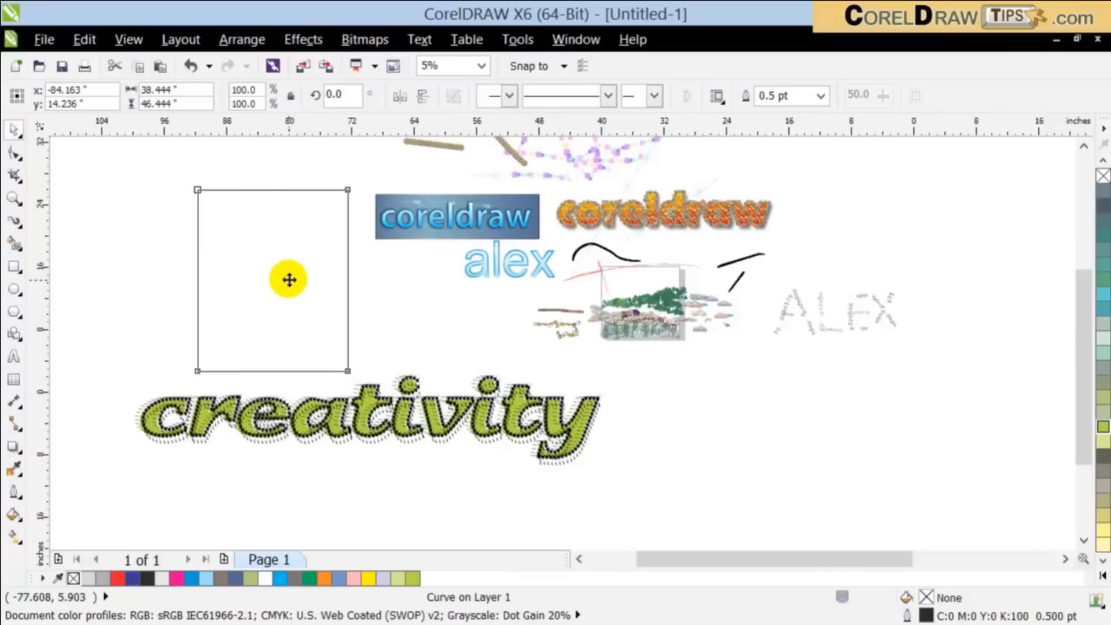
Step: Apply the thin, wavy-line Splatter spray of the Artistic Media tool to the rectangle curve
scroll(290, 280, up, 2)
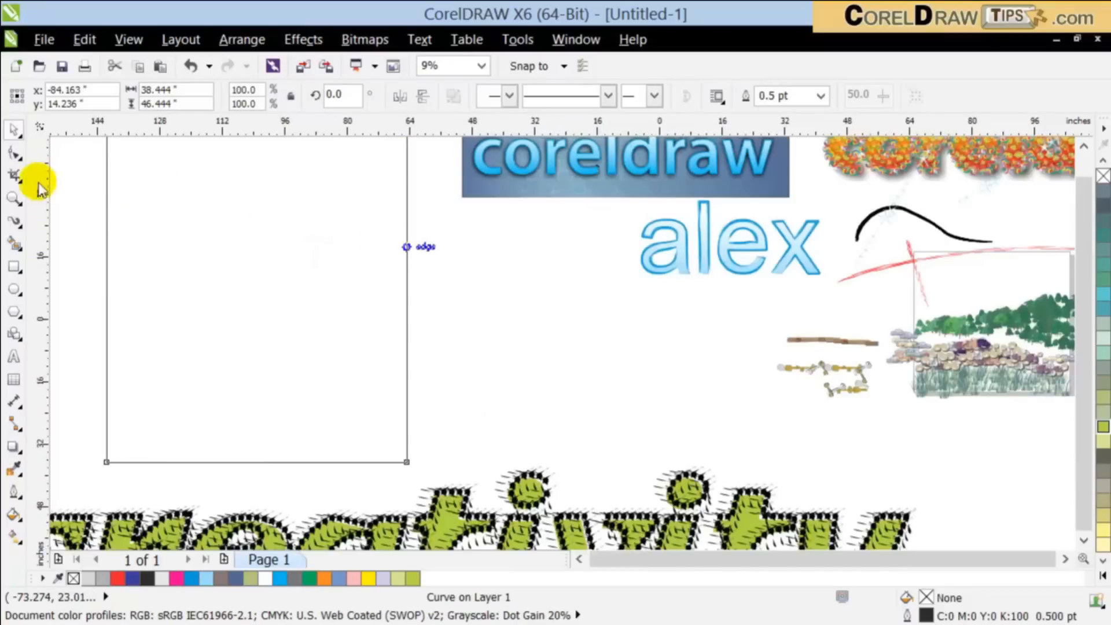
click(14, 197)
drag(251, 162, 404, 366)
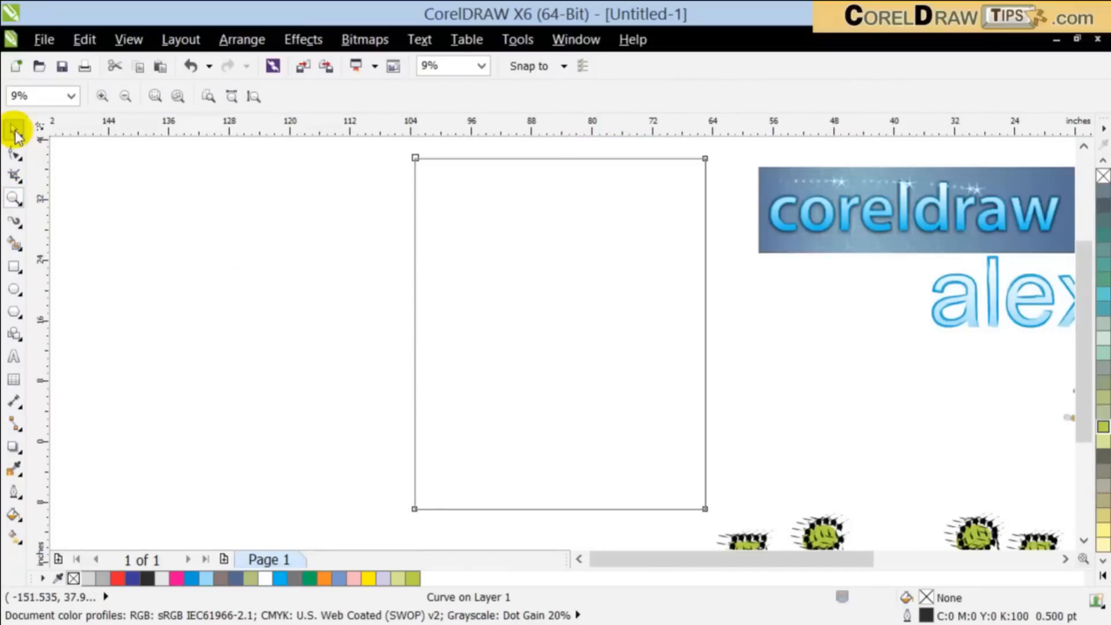
click(16, 134)
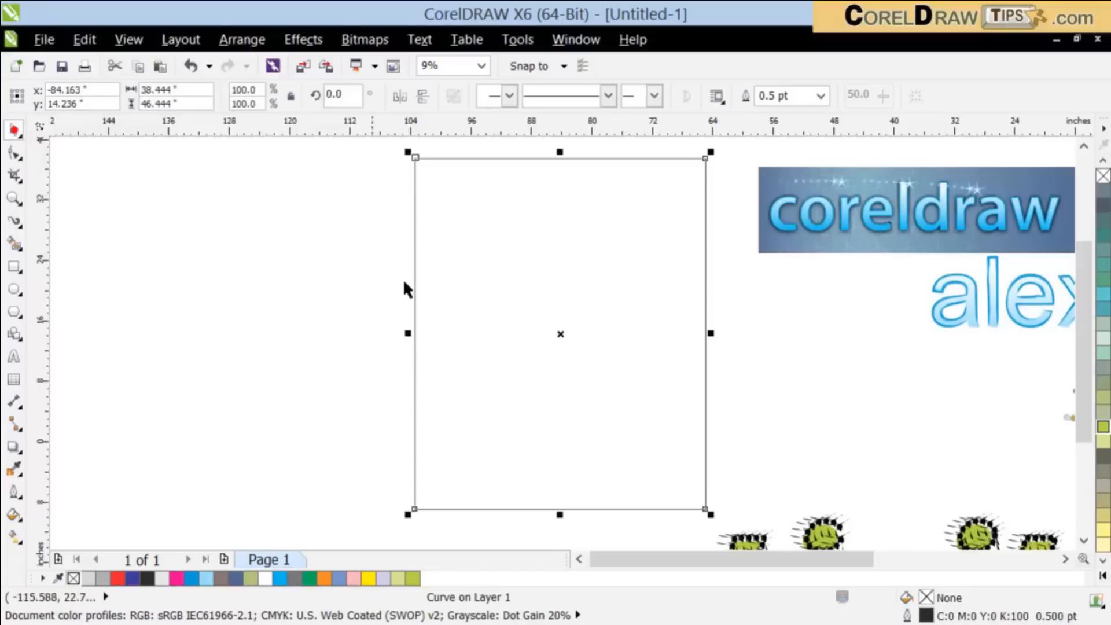
click(19, 224)
click(113, 289)
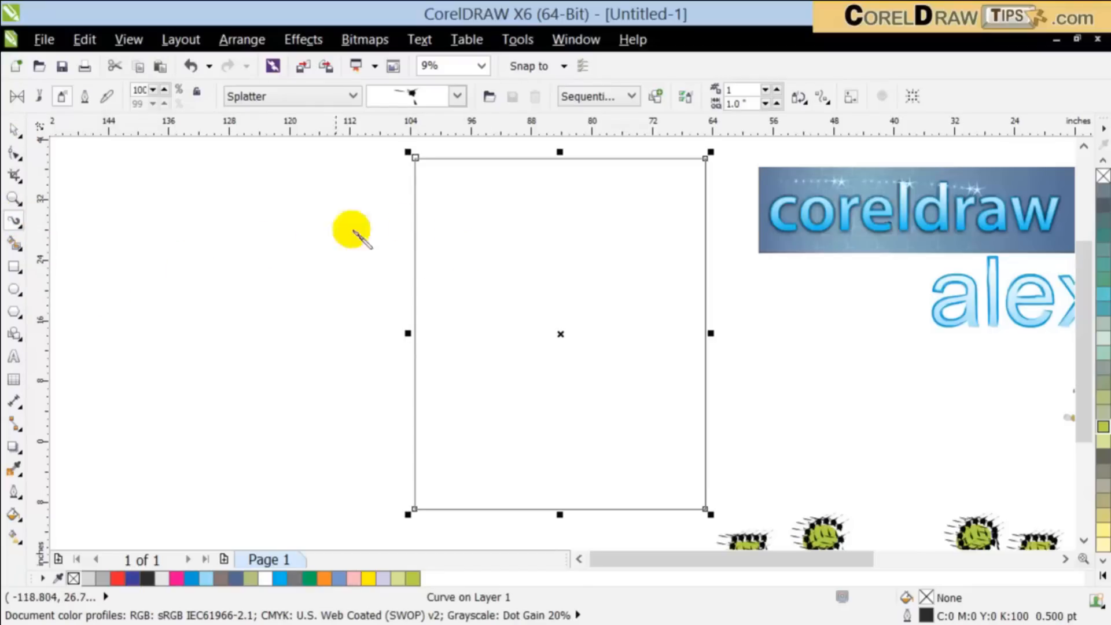
click(467, 99)
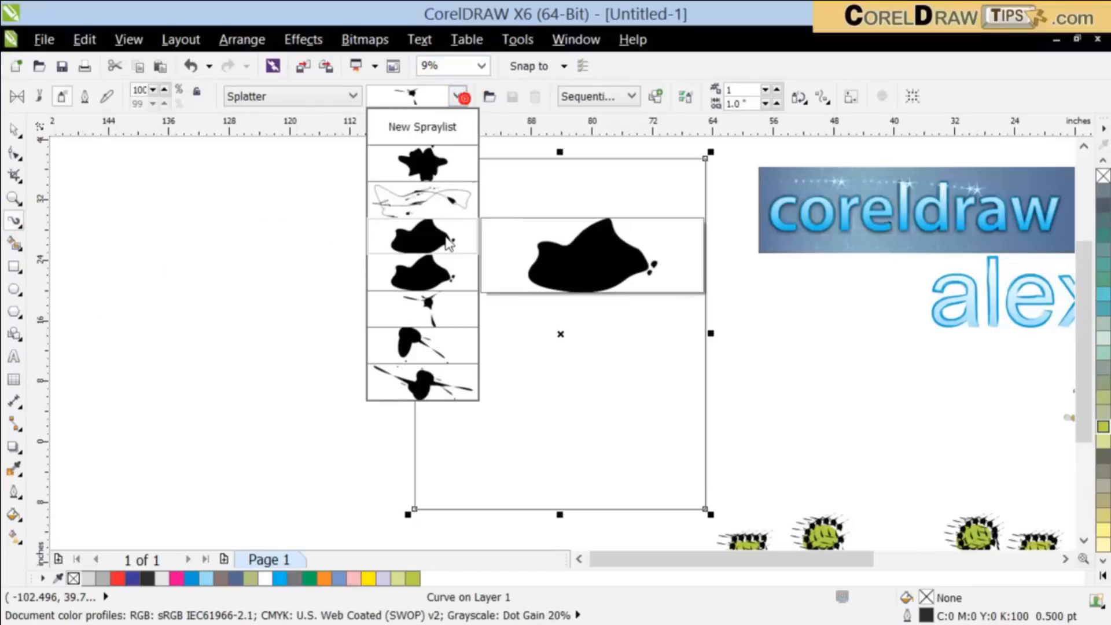
click(436, 196)
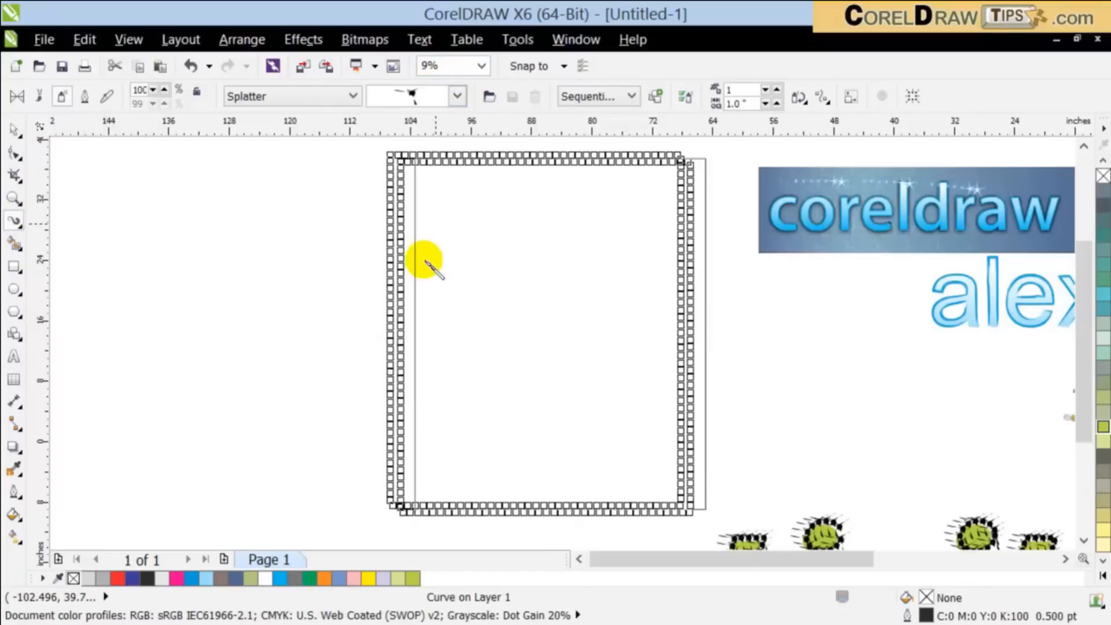
Step: Try the rounded ink blot, the small blot with thin streaks and the tailed blot from Splatter on the rectangle
click(457, 96)
click(428, 233)
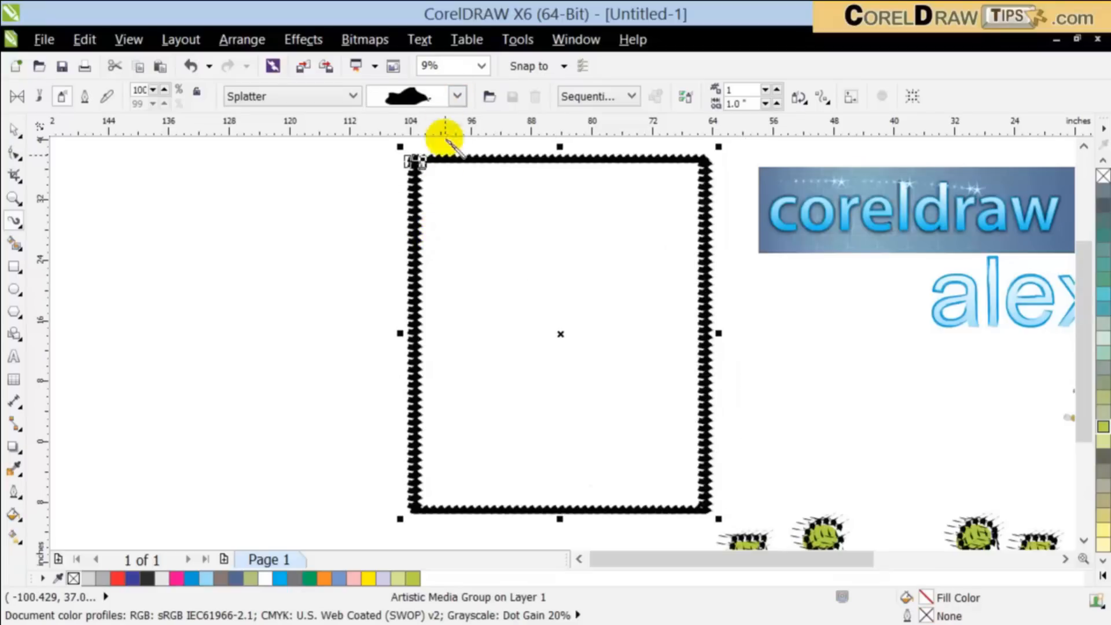
click(457, 96)
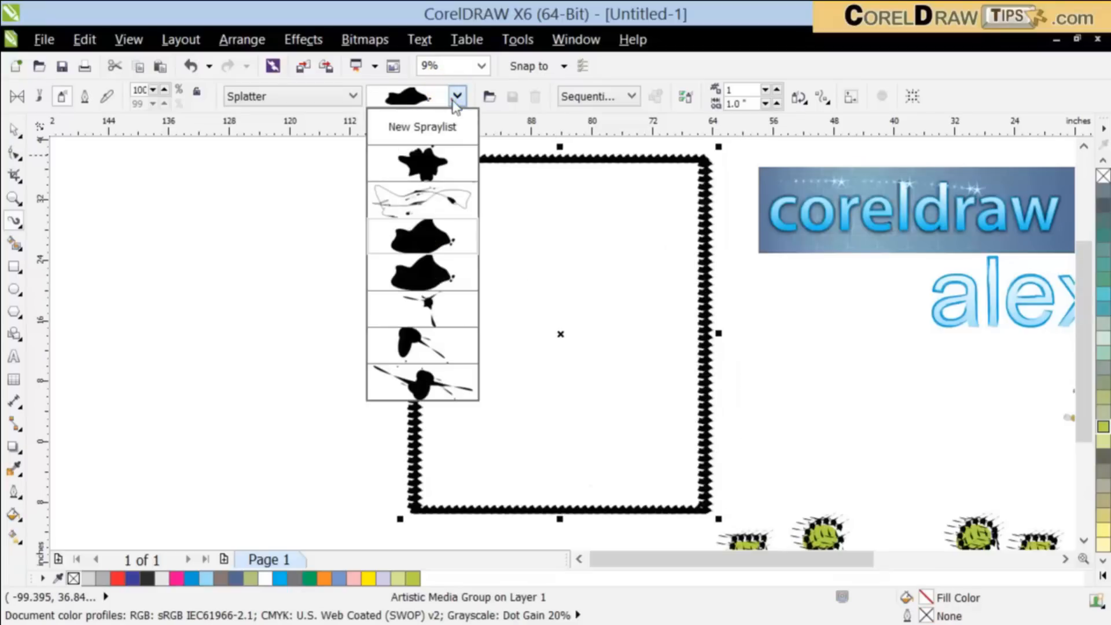
click(426, 327)
click(451, 96)
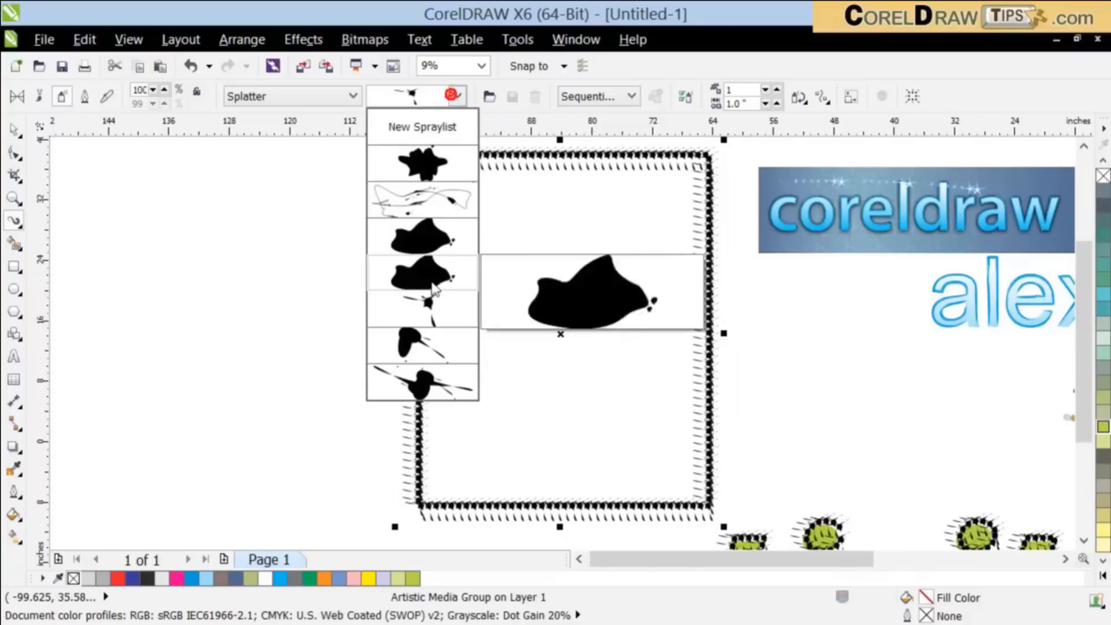
click(424, 350)
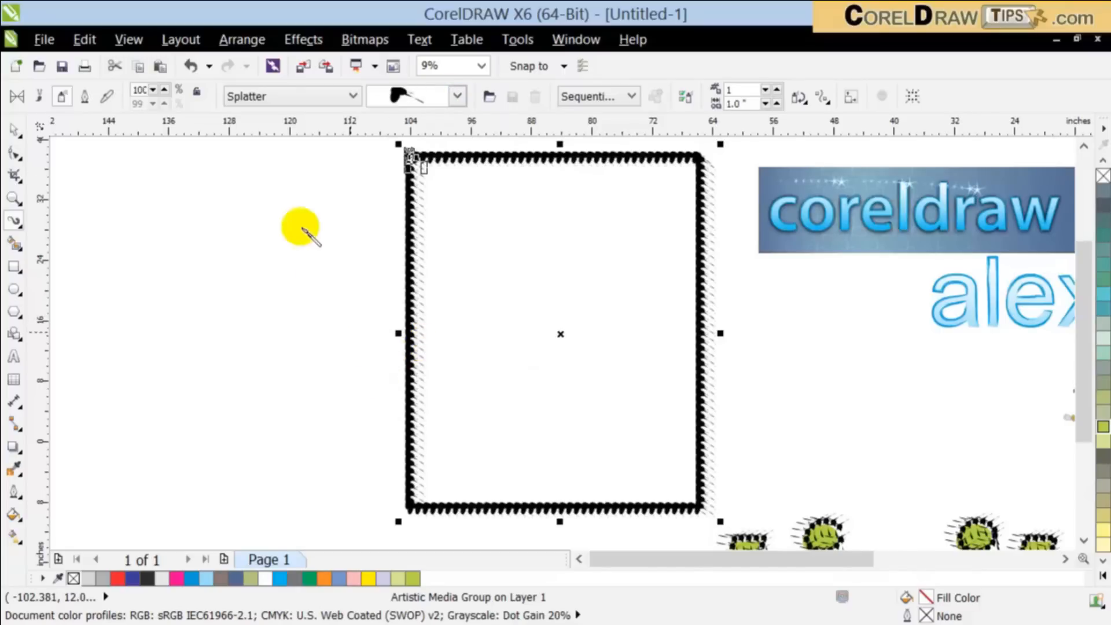
Step: Try the bare-feet spray from the Footprint category on the rectangle's outline
click(279, 96)
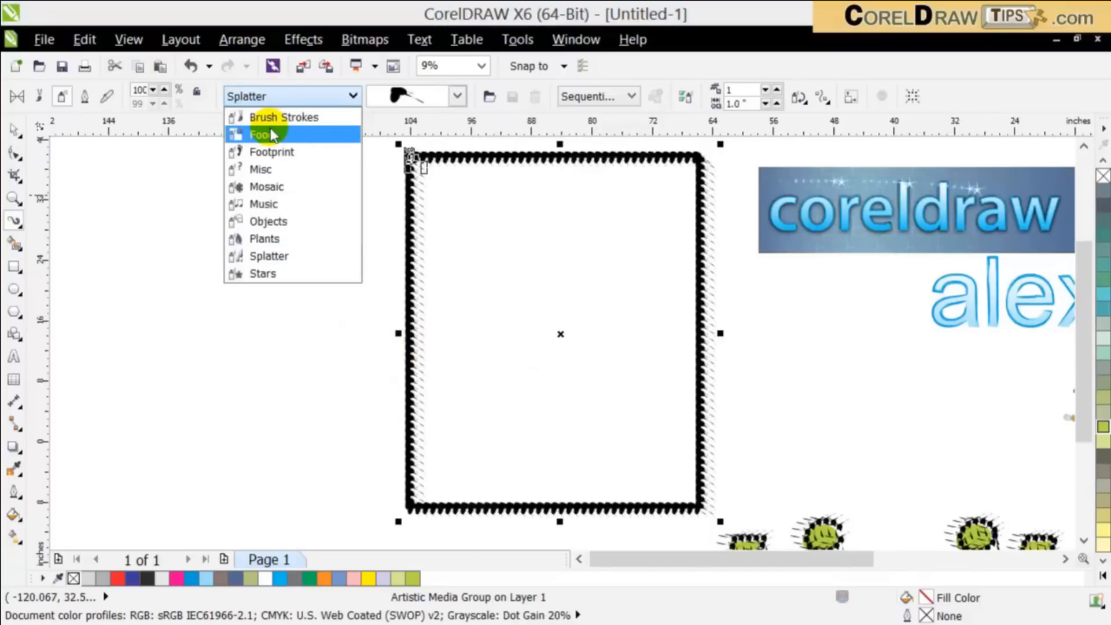
click(275, 154)
click(410, 95)
click(399, 223)
Step: Apply the decorated Easter egg spray from the Objects category to the rectangle's outline
click(350, 96)
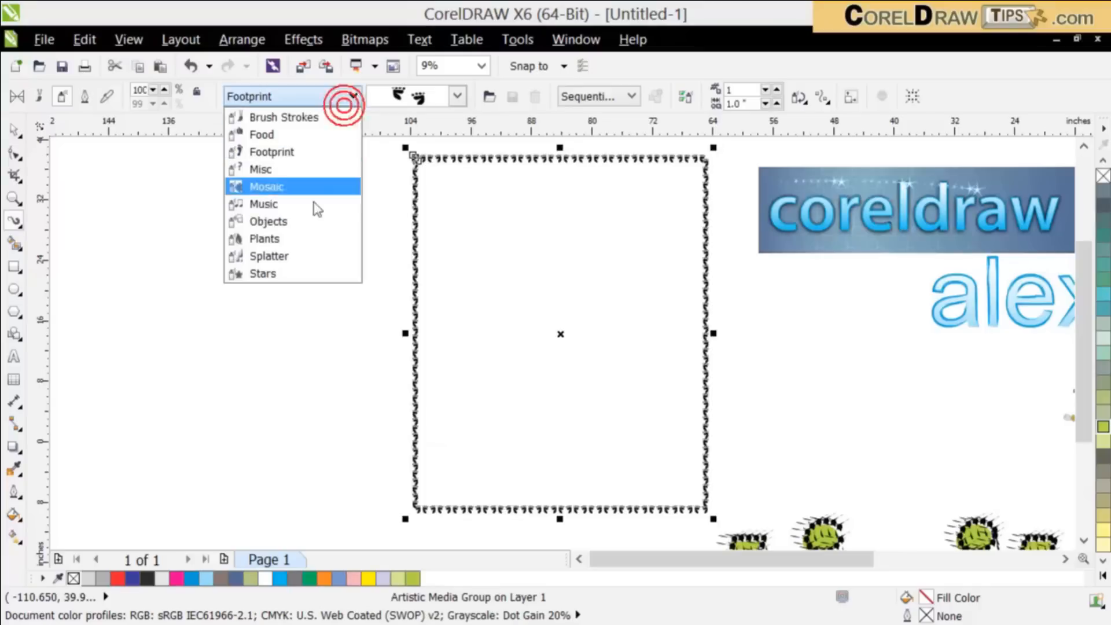
click(306, 226)
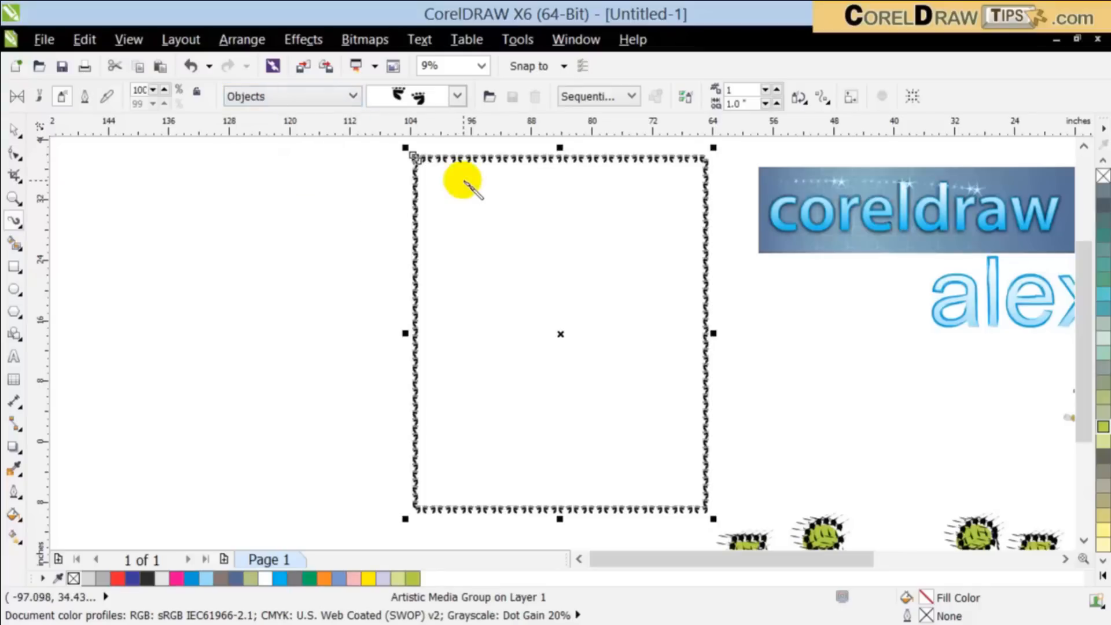
click(456, 96)
drag(487, 194, 488, 352)
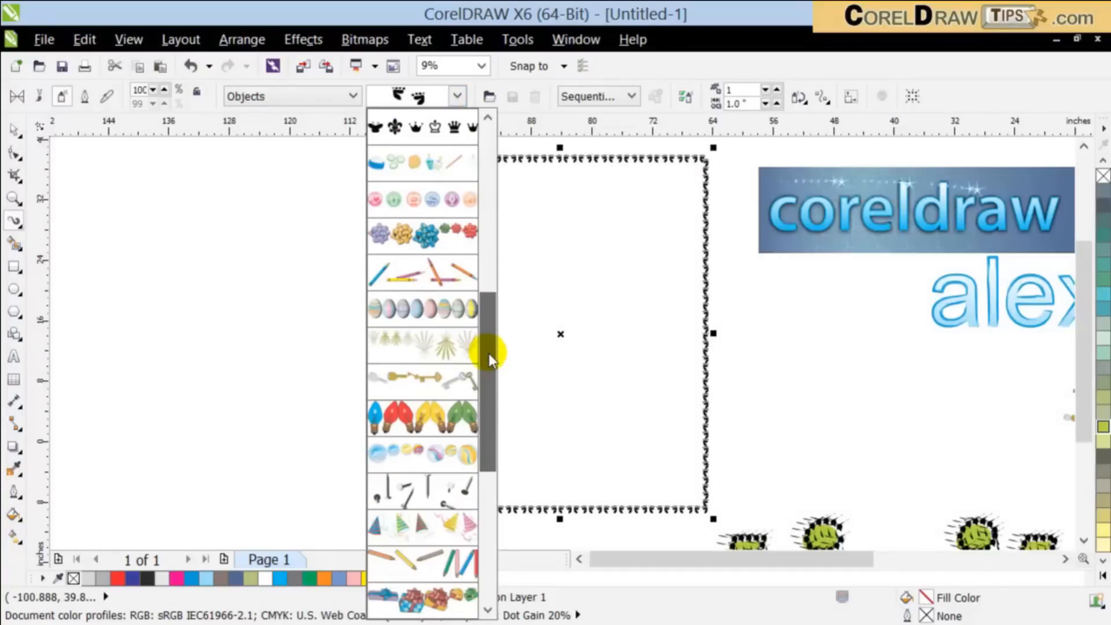
click(471, 379)
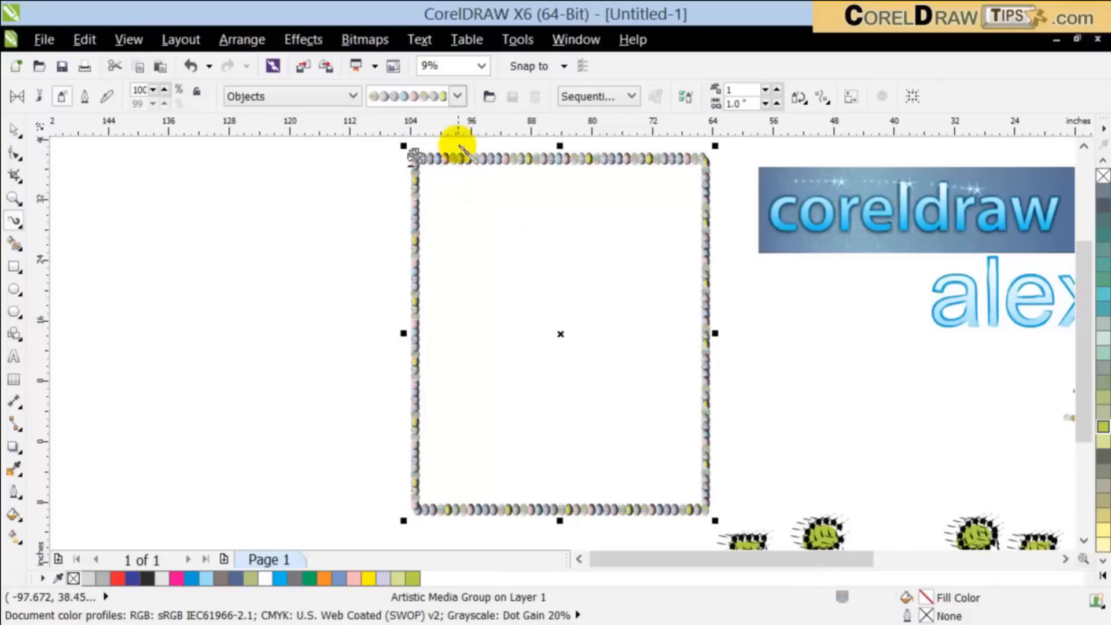
Step: Look through the other Objects sprays, then examine the orange sprayed "coreldraw" lettering up close
click(446, 96)
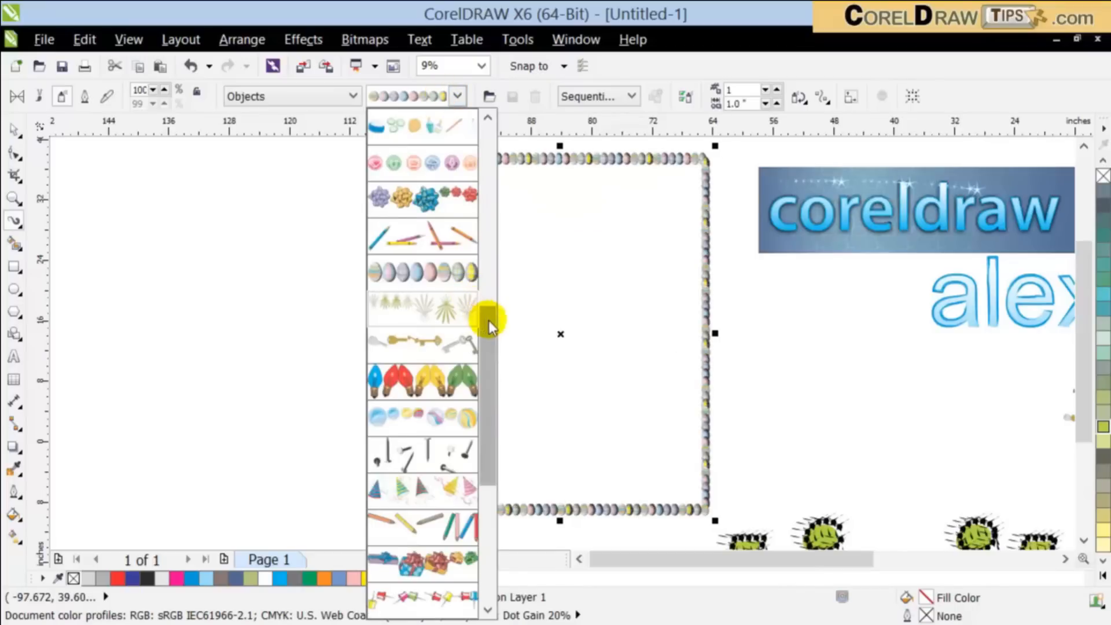
drag(487, 319, 502, 445)
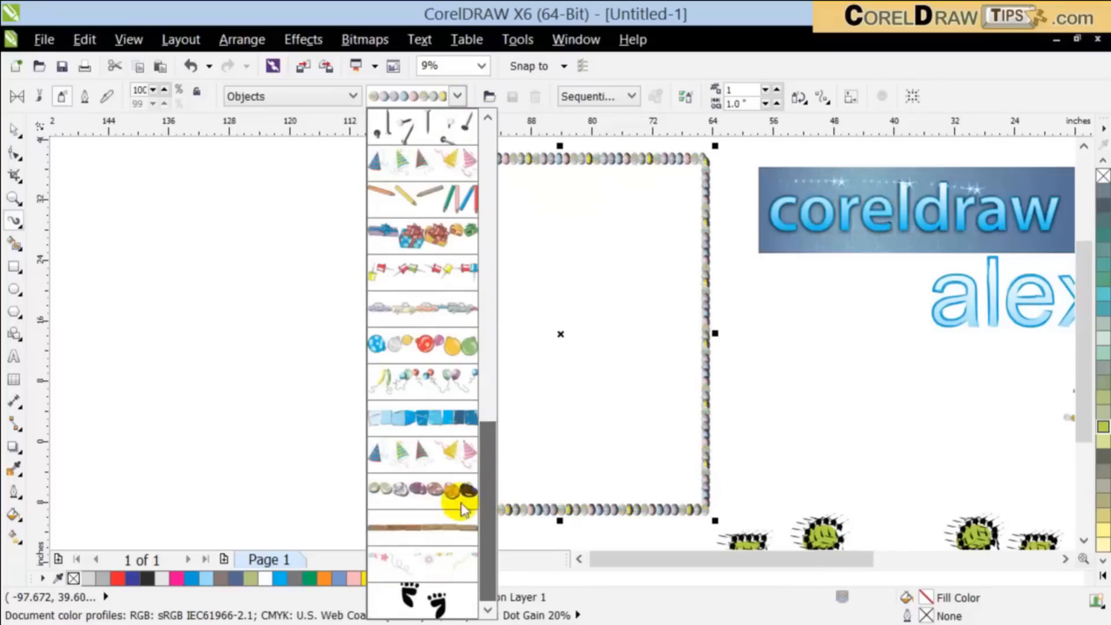
scroll(459, 463, up, 8)
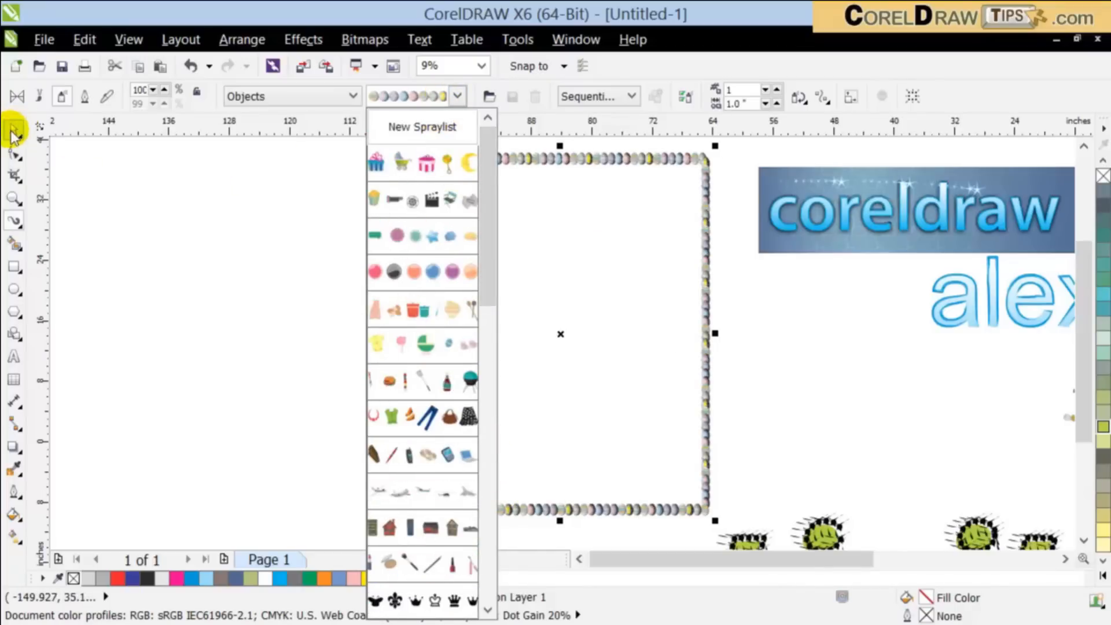
click(375, 371)
scroll(376, 373, down, 2)
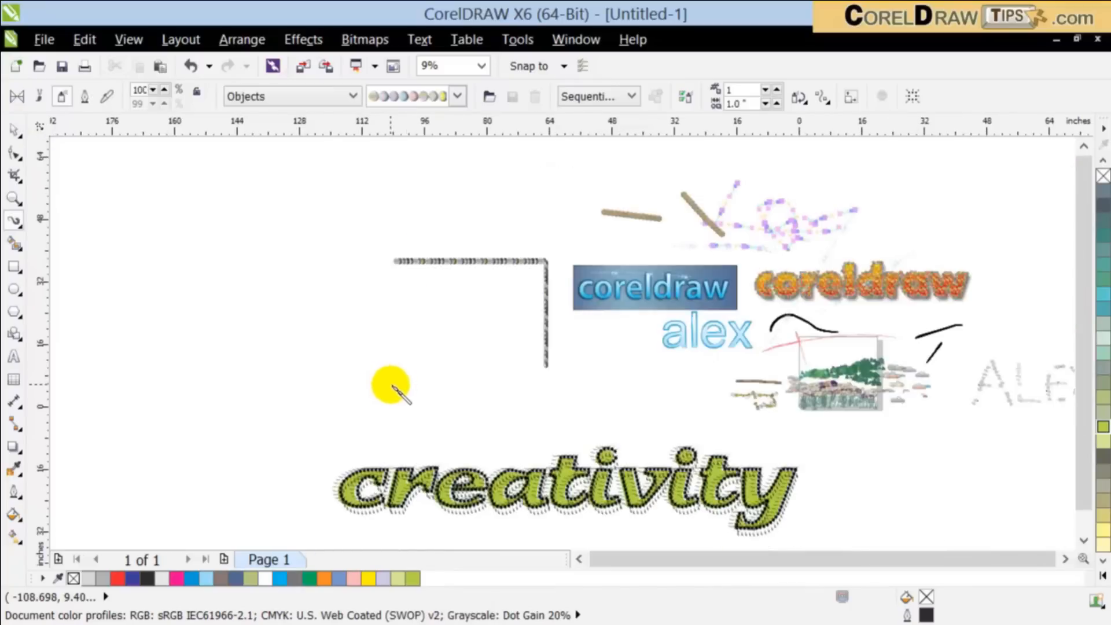
click(13, 196)
drag(740, 254, 976, 327)
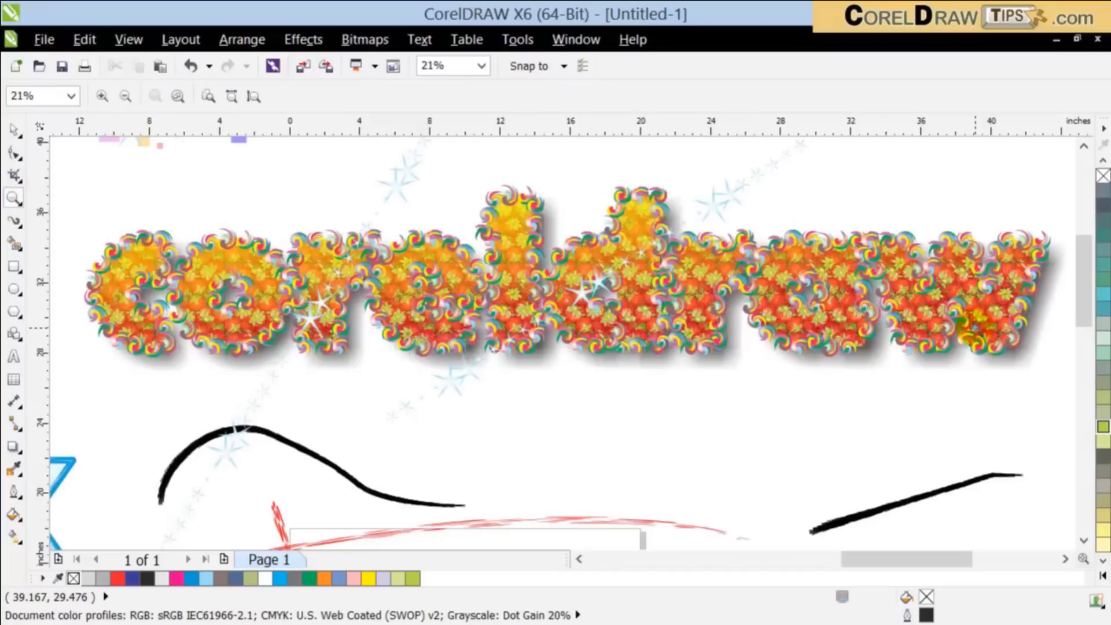
right_click(833, 295)
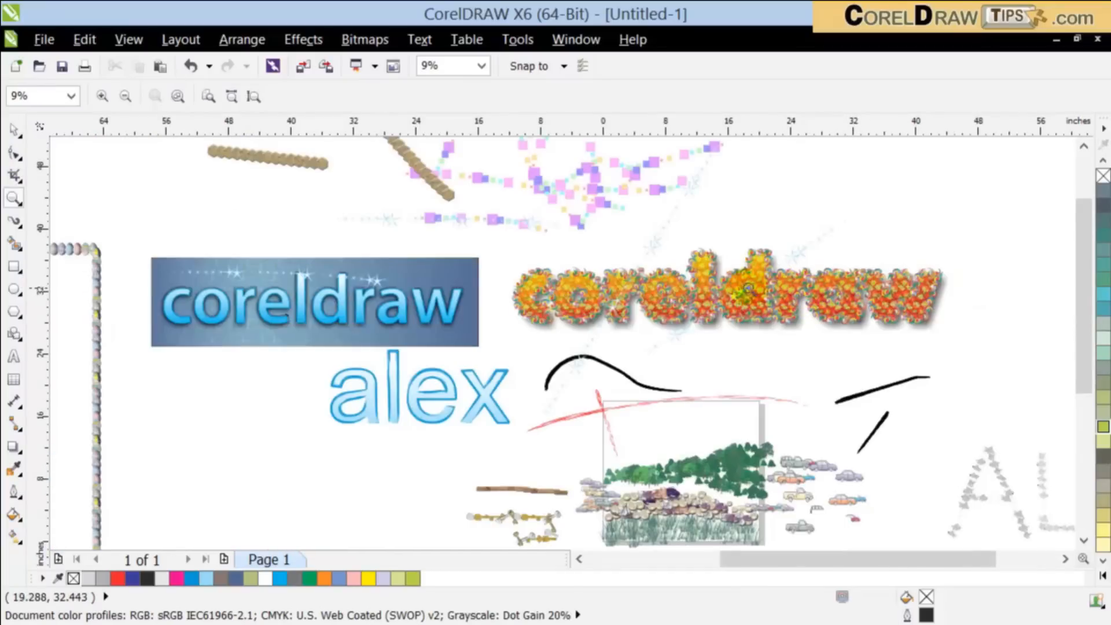
right_click(725, 276)
right_click(356, 305)
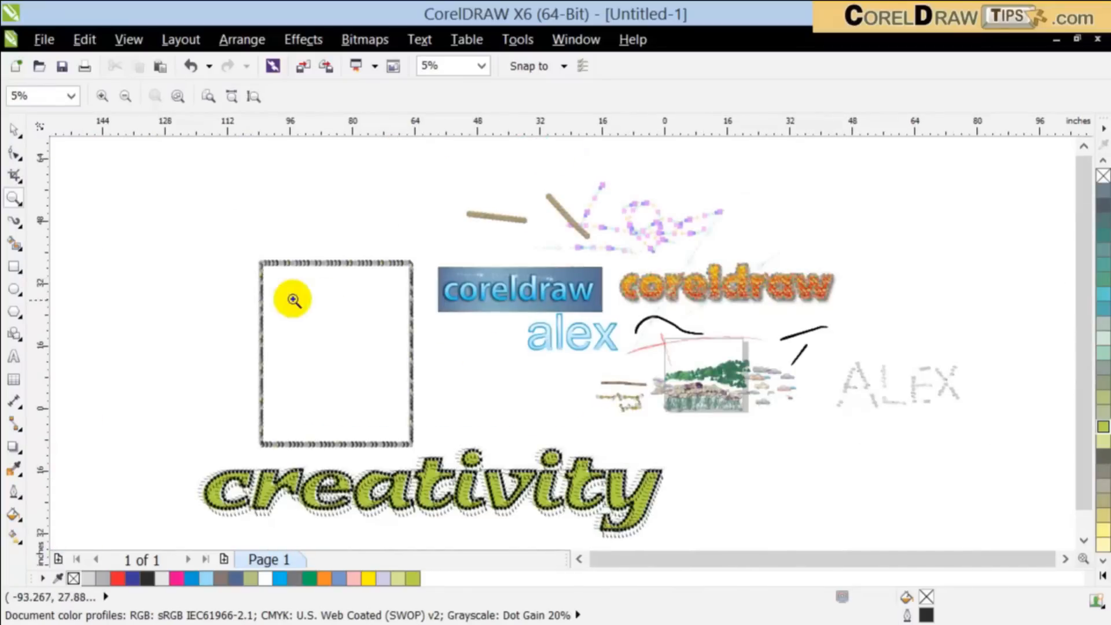
Step: Draw a second rectangle about 28 by 36.4 inches, up and left of the egg-bordered one, and activate the Artistic Media tool
click(32, 263)
drag(124, 165, 233, 306)
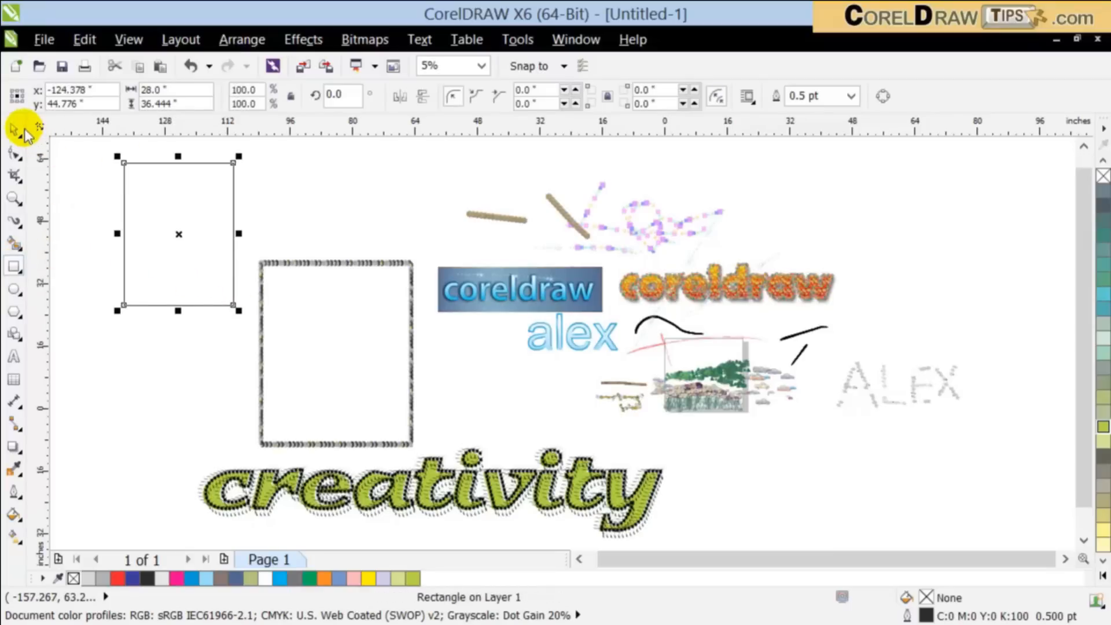
click(14, 222)
Step: Switch the spray category to Brush Strokes and look through its sprays
click(351, 97)
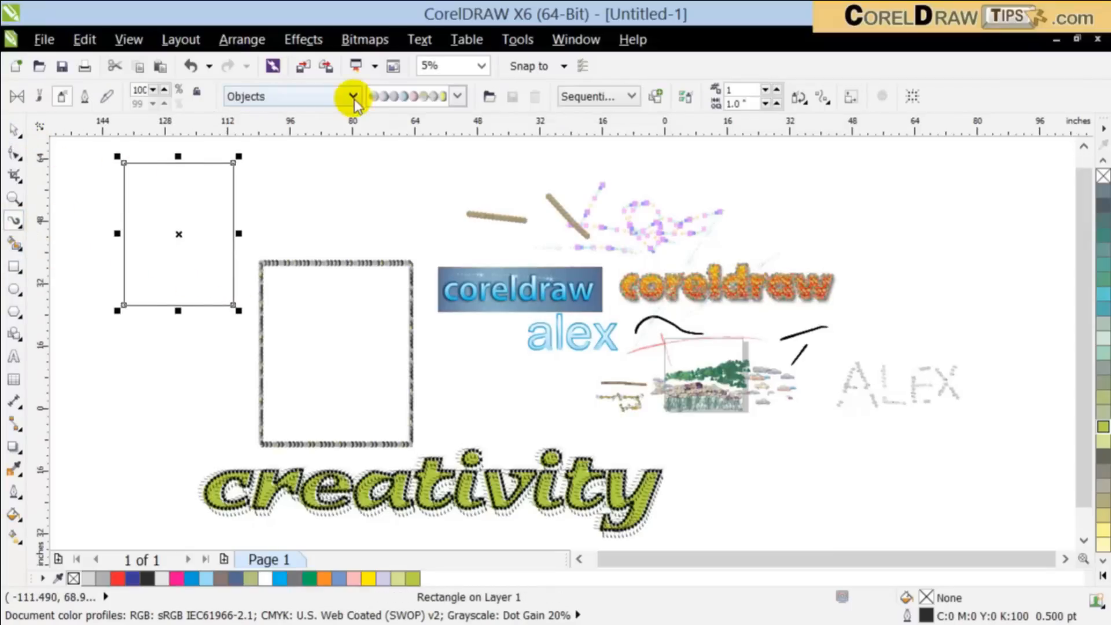
click(329, 116)
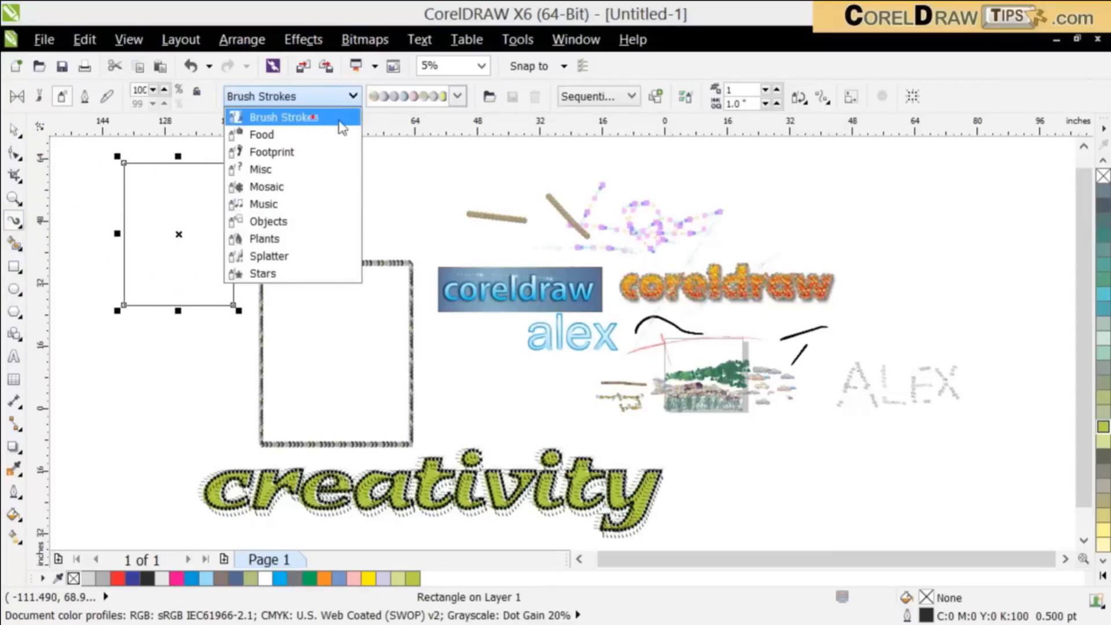
click(457, 97)
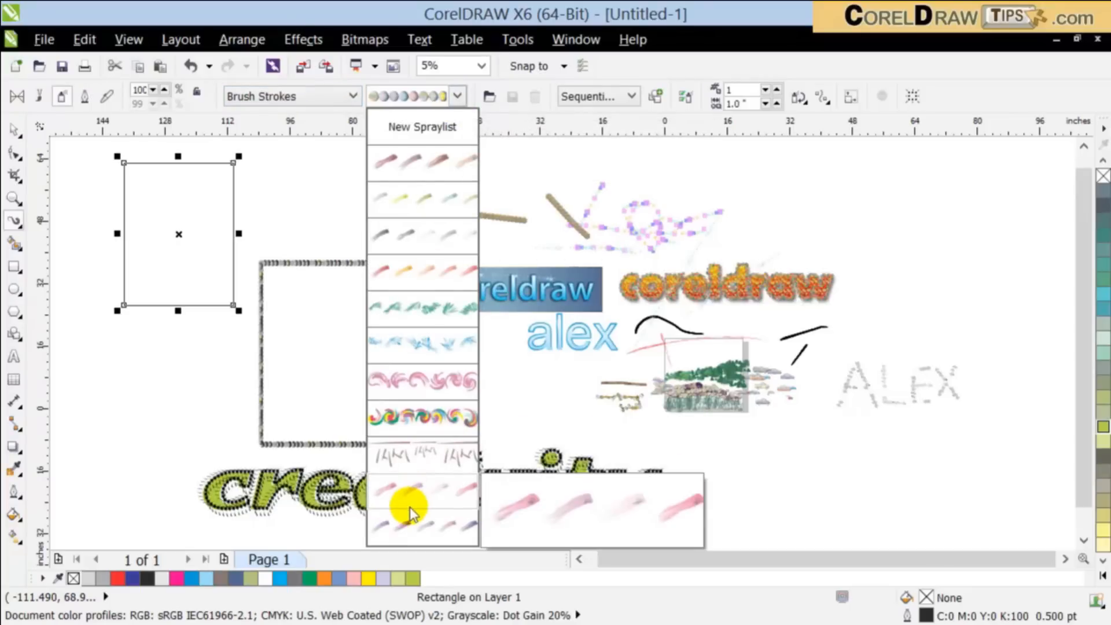
click(333, 97)
click(332, 97)
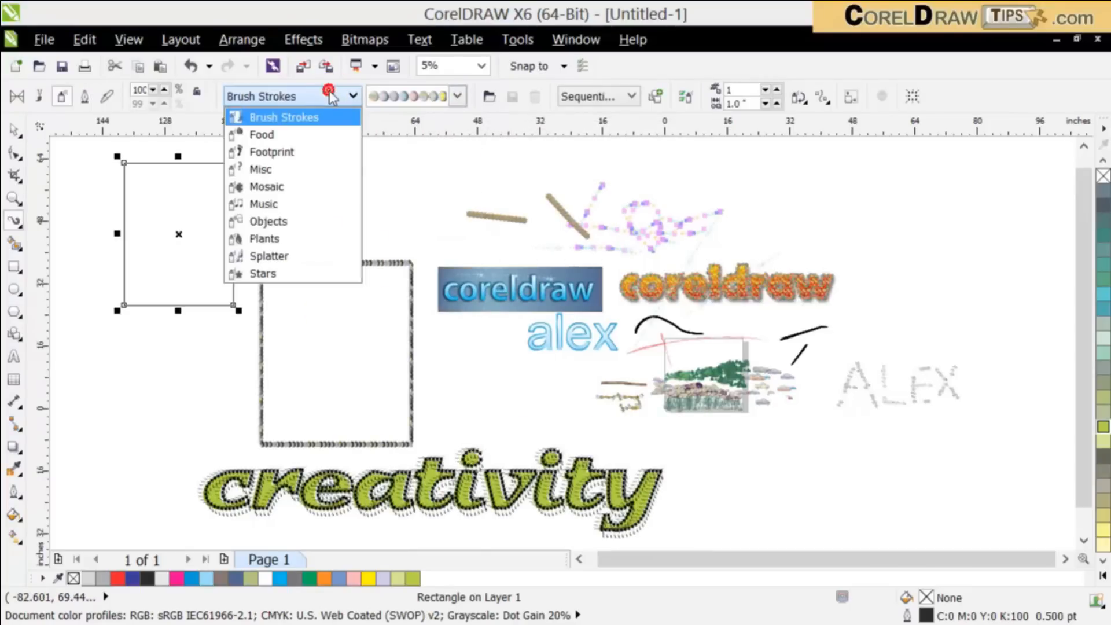
Step: Switch the Artistic Media tool to Brush mode and look through the Symbol brush strokes
click(87, 97)
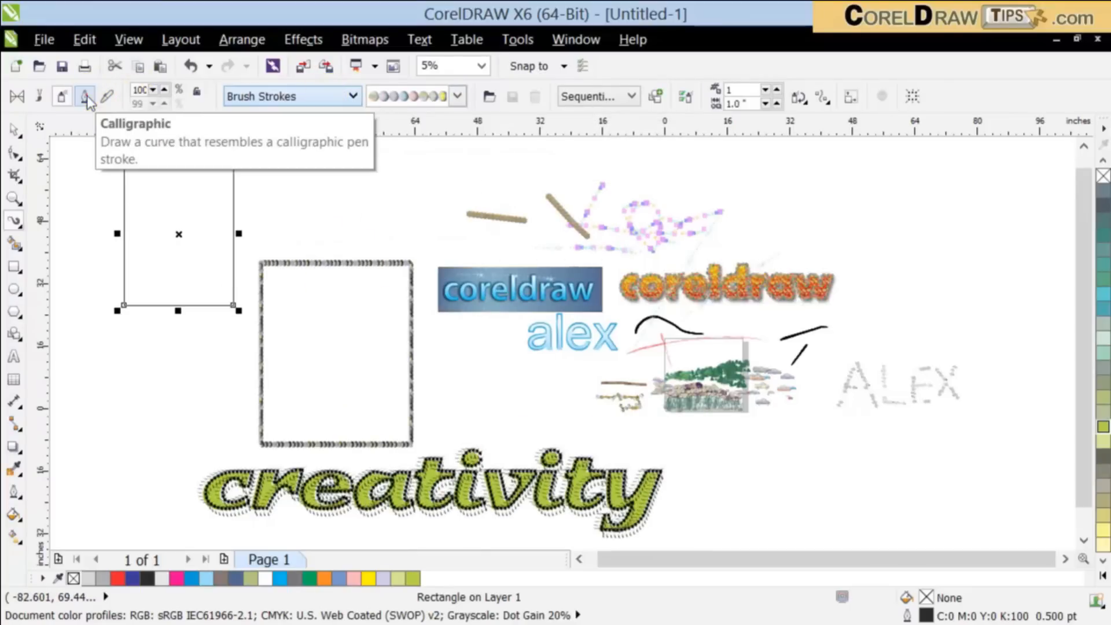
click(86, 96)
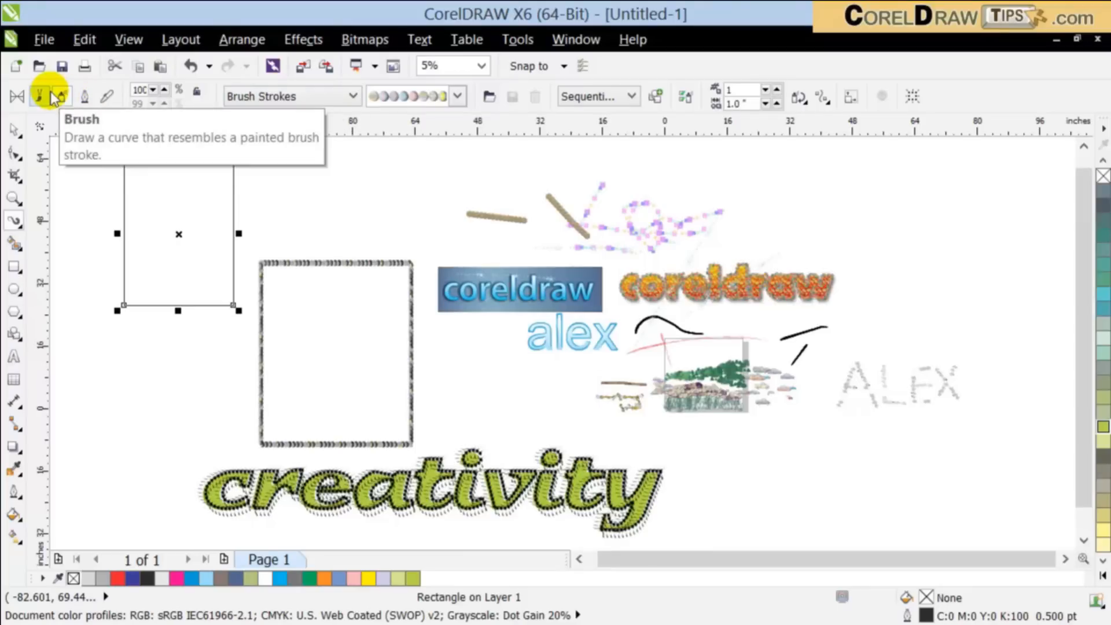
click(58, 96)
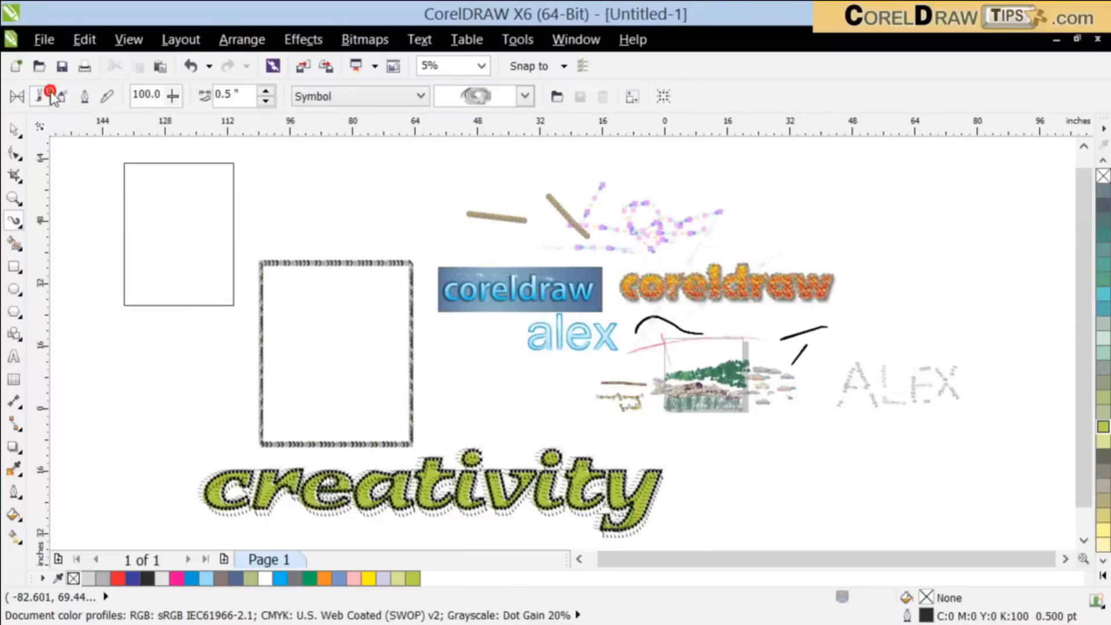
click(491, 96)
mouse_move(551, 189)
mouse_down()
mouse_move(553, 541)
mouse_move(554, 289)
mouse_up()
click(376, 91)
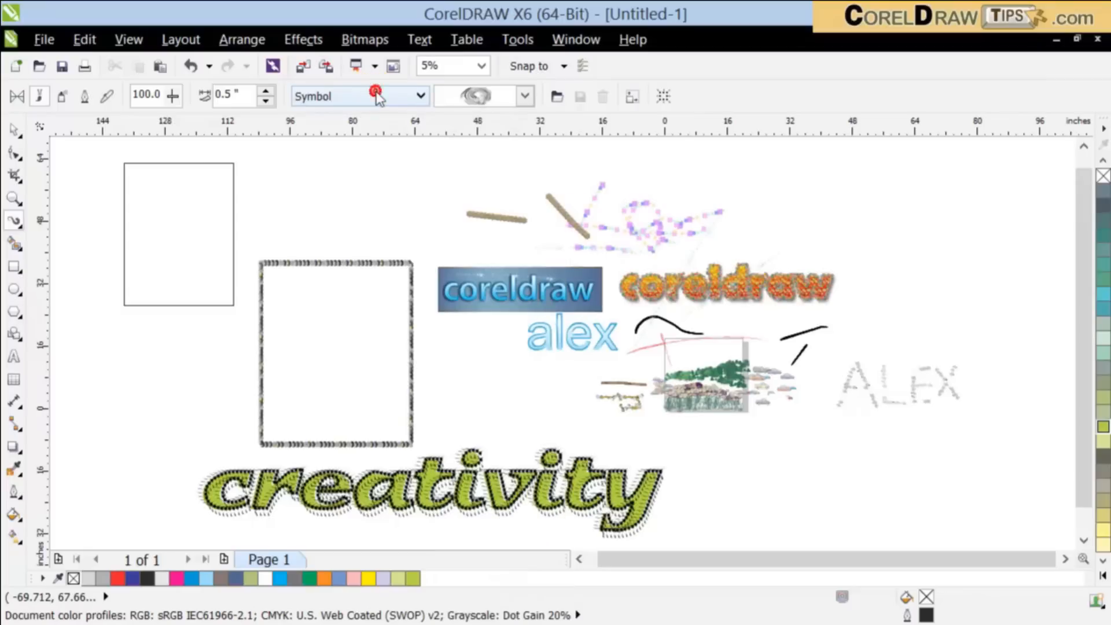
Step: Set the brush category to Calligraphy and choose the teal tapered stroke
click(376, 101)
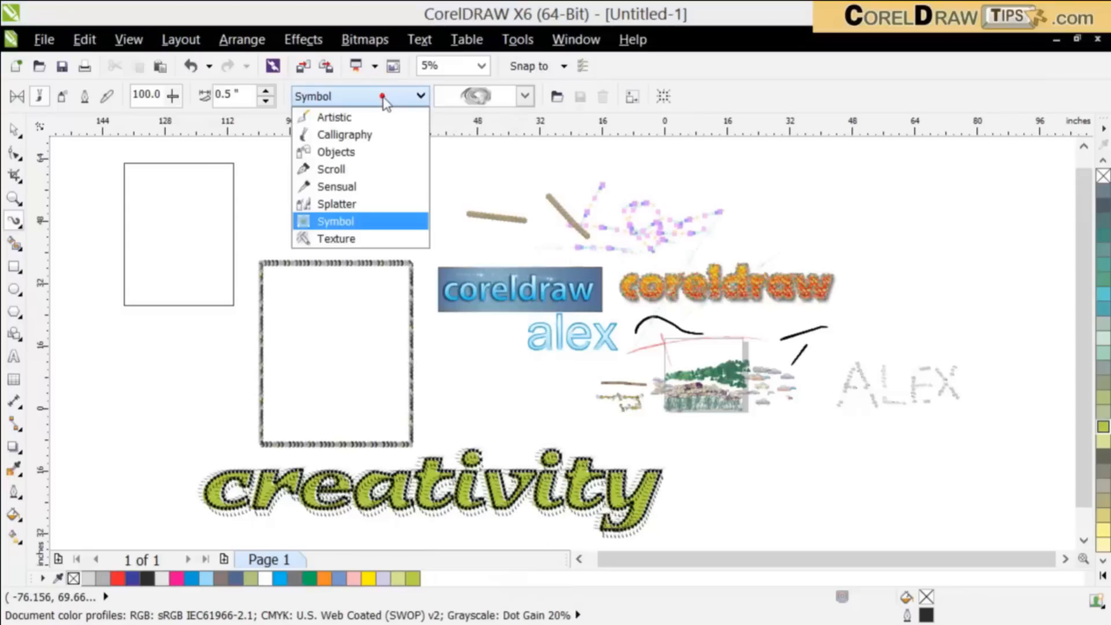
click(369, 139)
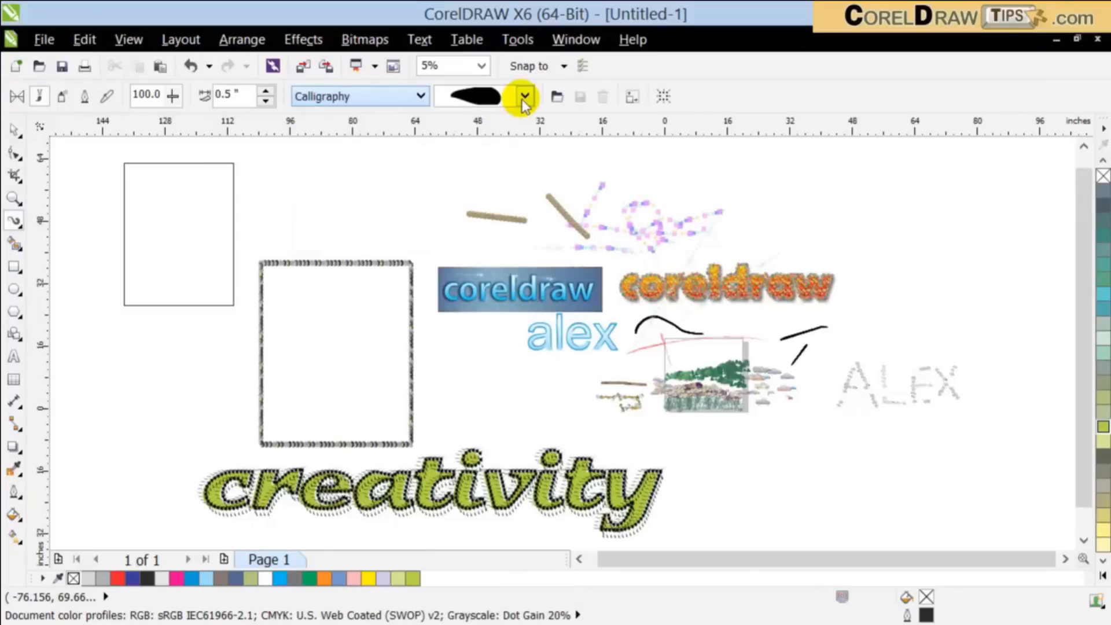
click(525, 96)
drag(550, 173, 565, 426)
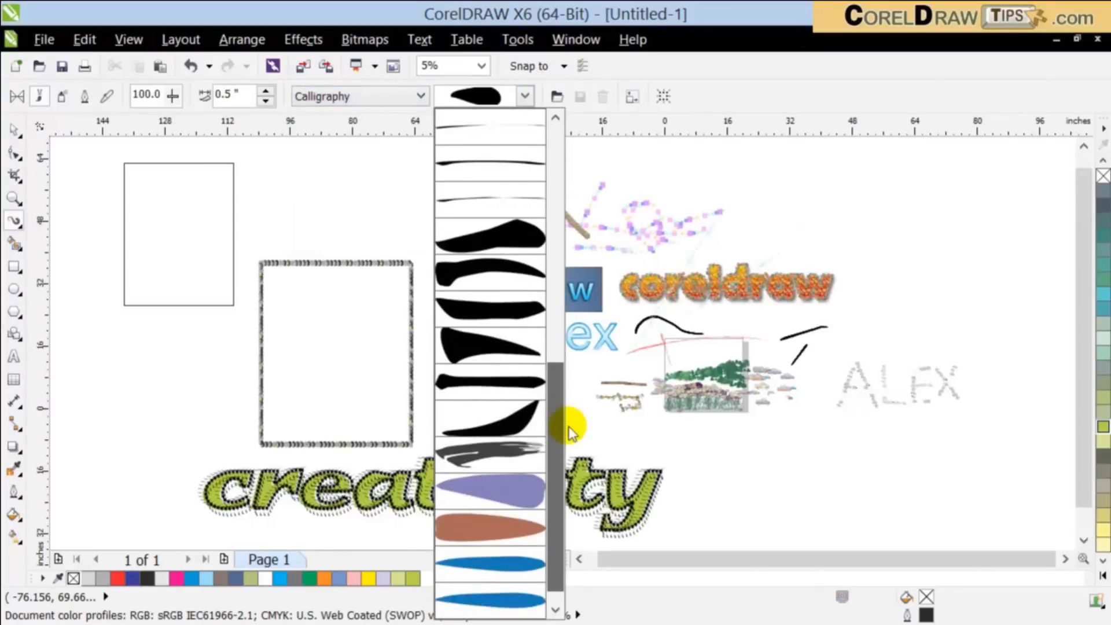
click(504, 596)
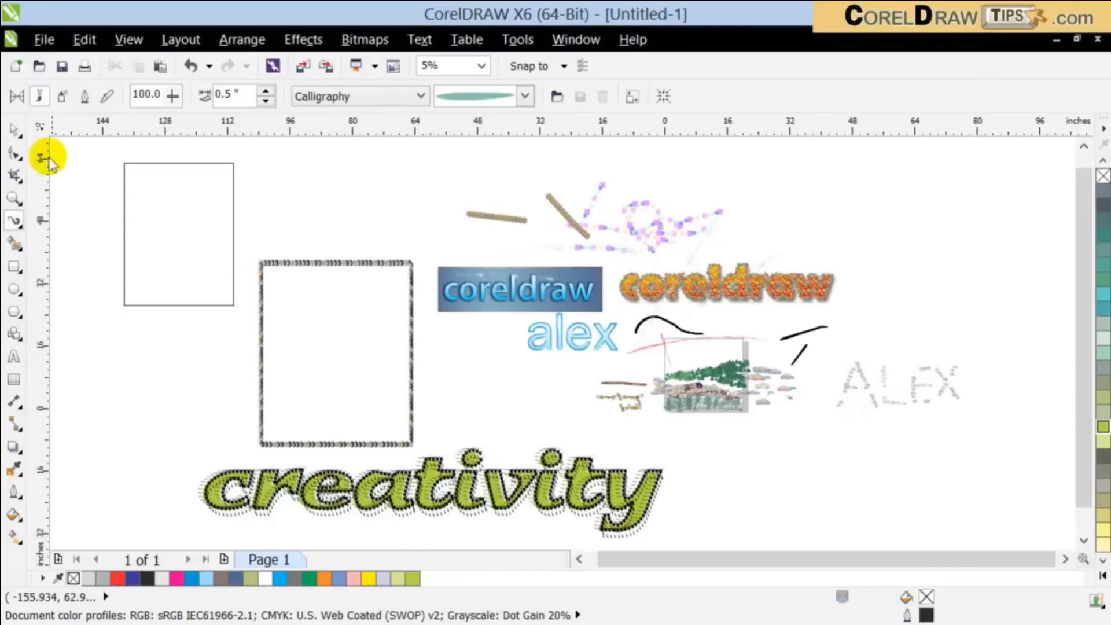
Step: Select the second rectangle and try to apply the teal calligraphy stroke to its outline
click(12, 128)
click(149, 164)
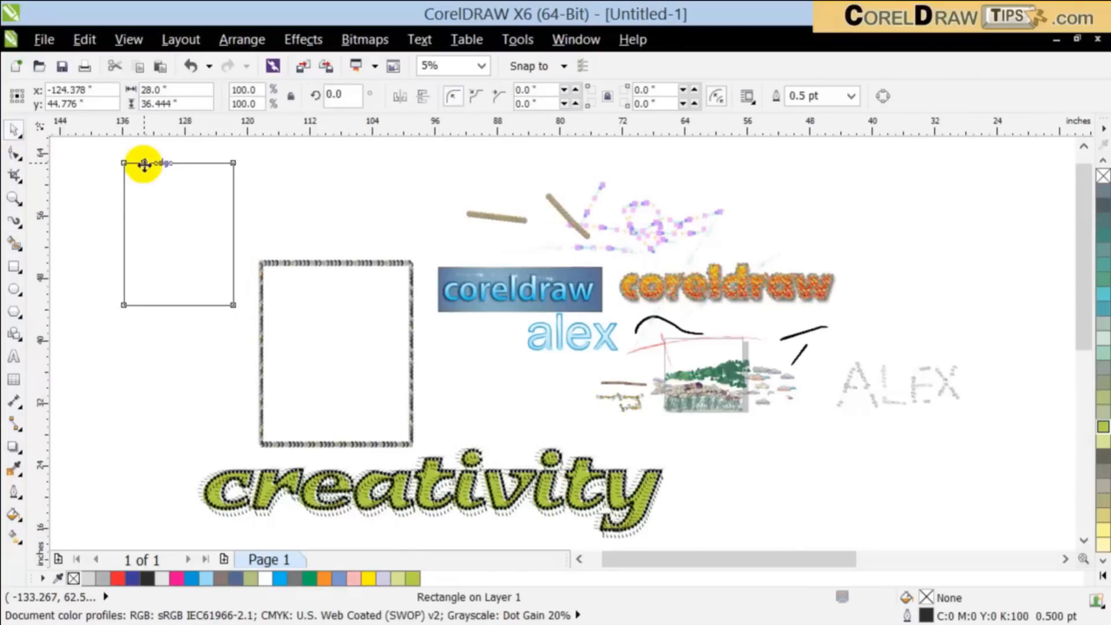
scroll(146, 163, up, 2)
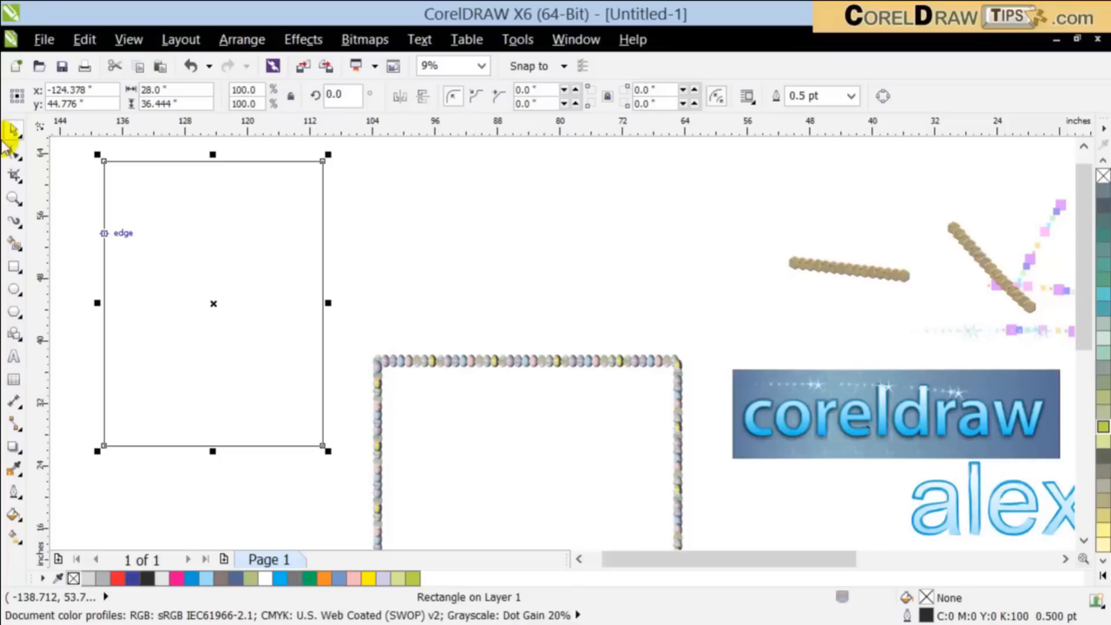
click(12, 220)
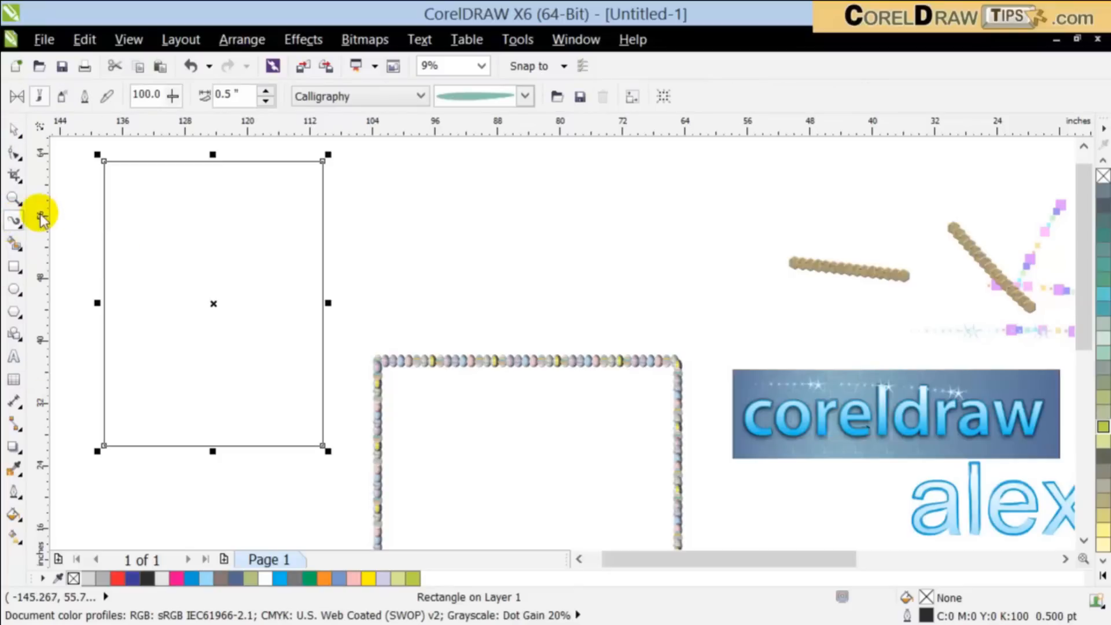
click(526, 99)
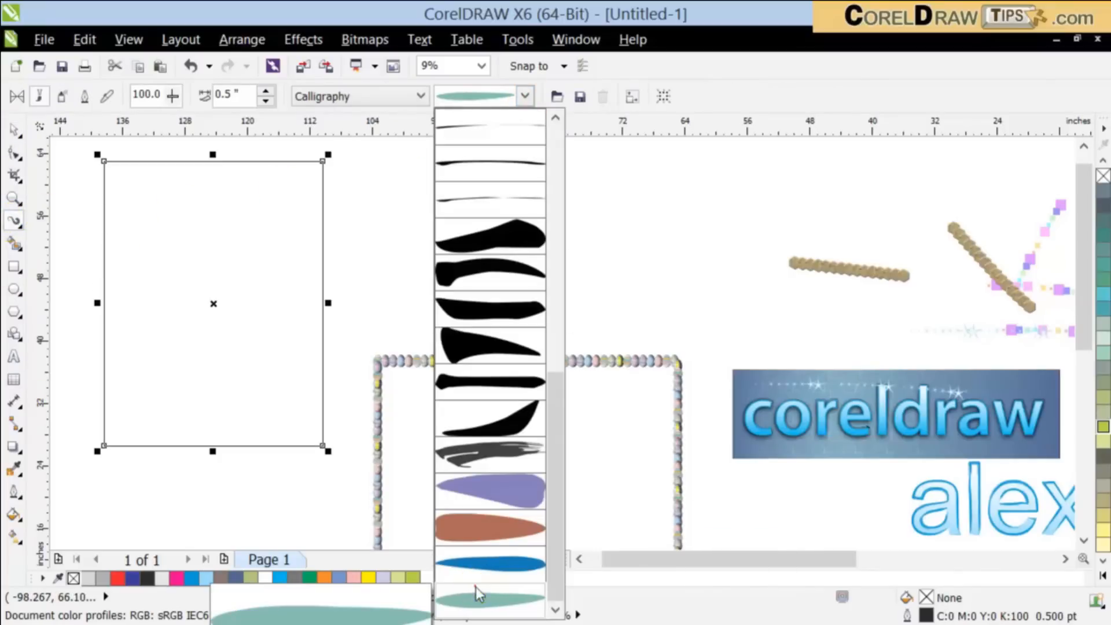
click(466, 605)
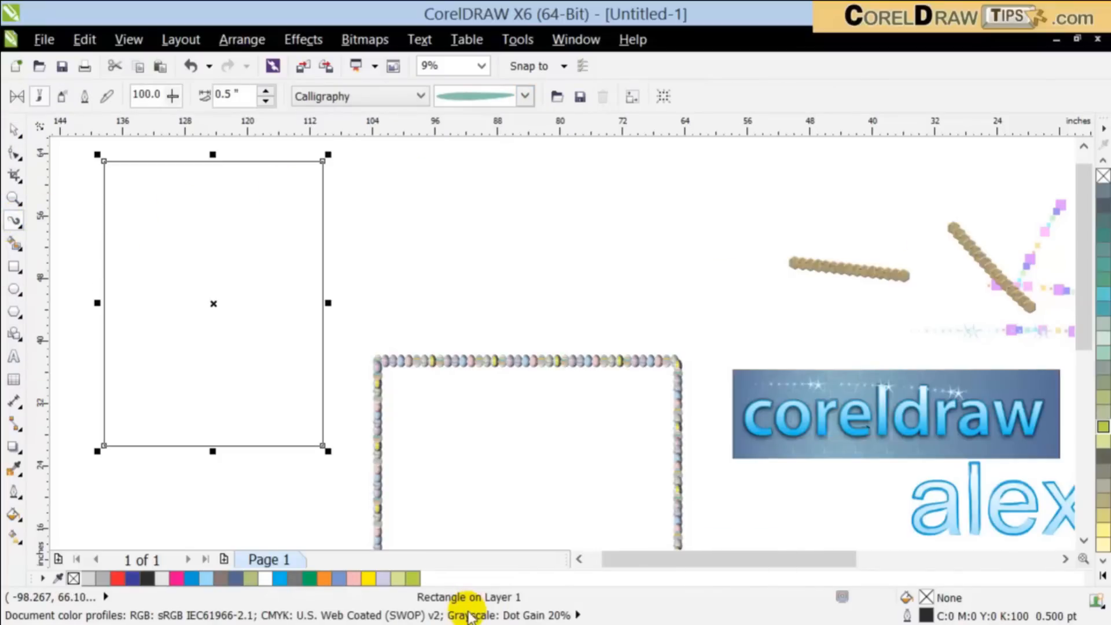
click(519, 96)
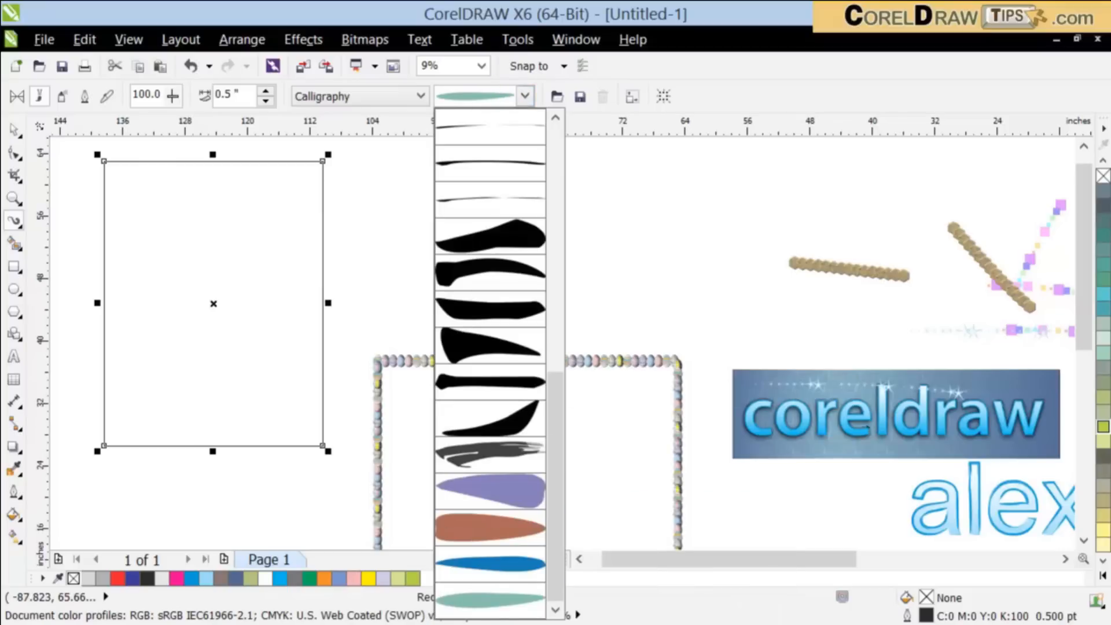
click(470, 604)
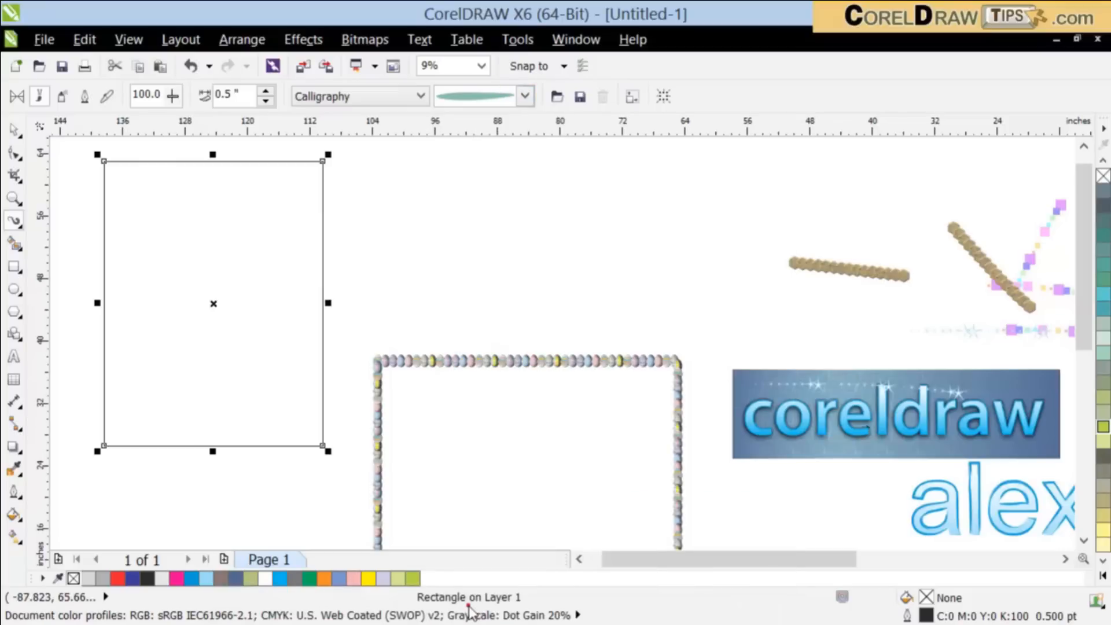
Step: Convert the second rectangle to curves and try the teal calligraphy stroke on it again
click(237, 40)
click(326, 398)
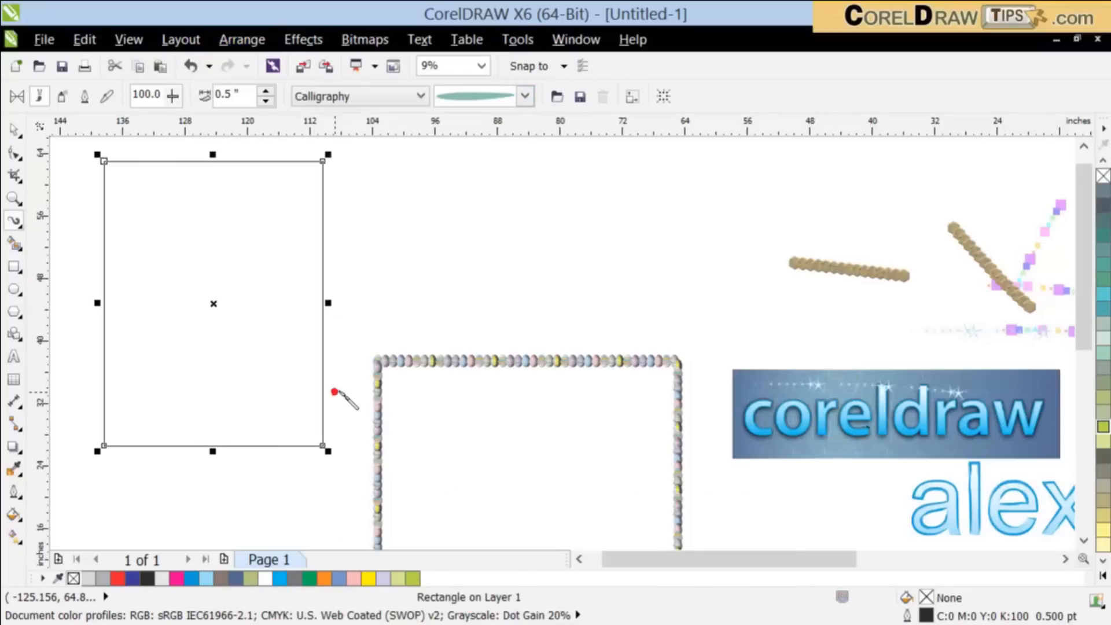
click(524, 96)
click(477, 595)
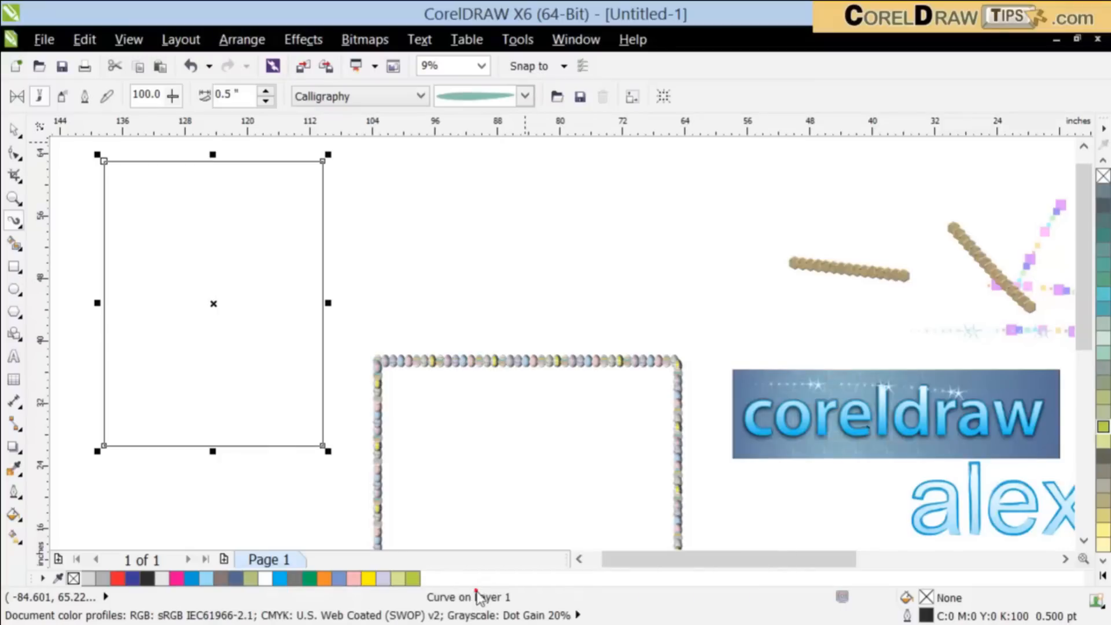
Step: Reselect the converted rectangle, retry the teal stroke, and undo the freehand brush stroke drawn inside it
click(14, 133)
click(362, 251)
click(282, 238)
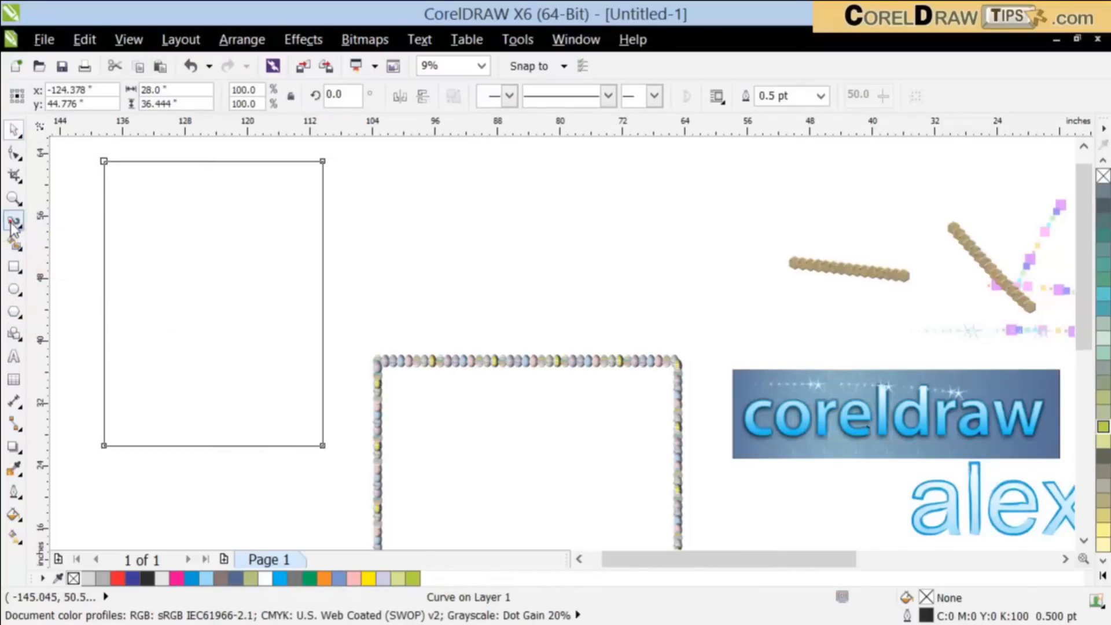
click(12, 225)
click(492, 98)
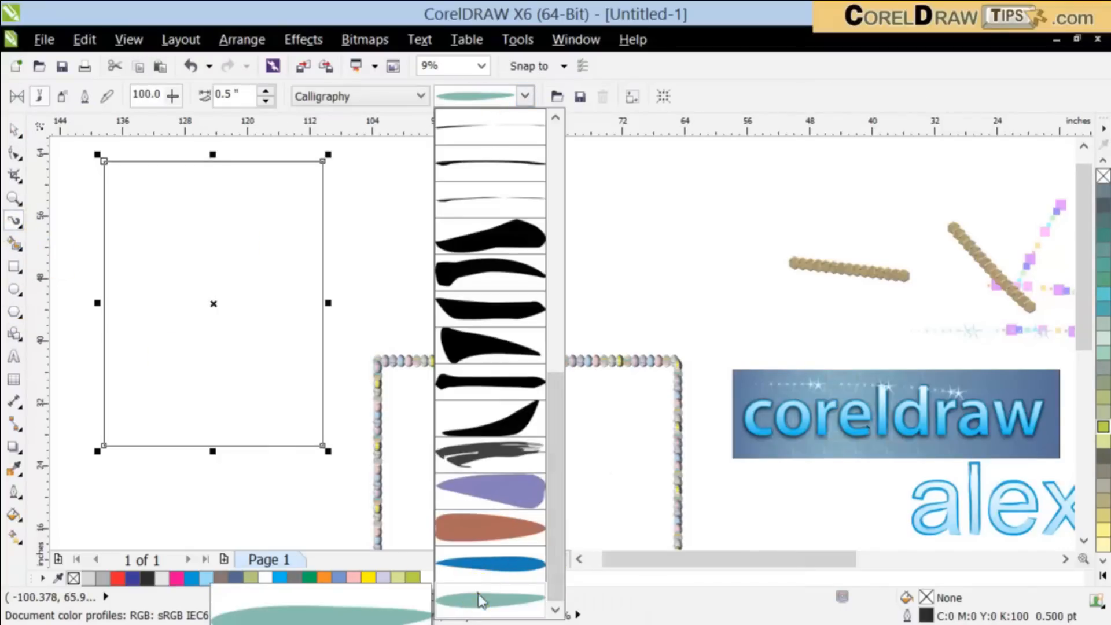
click(480, 601)
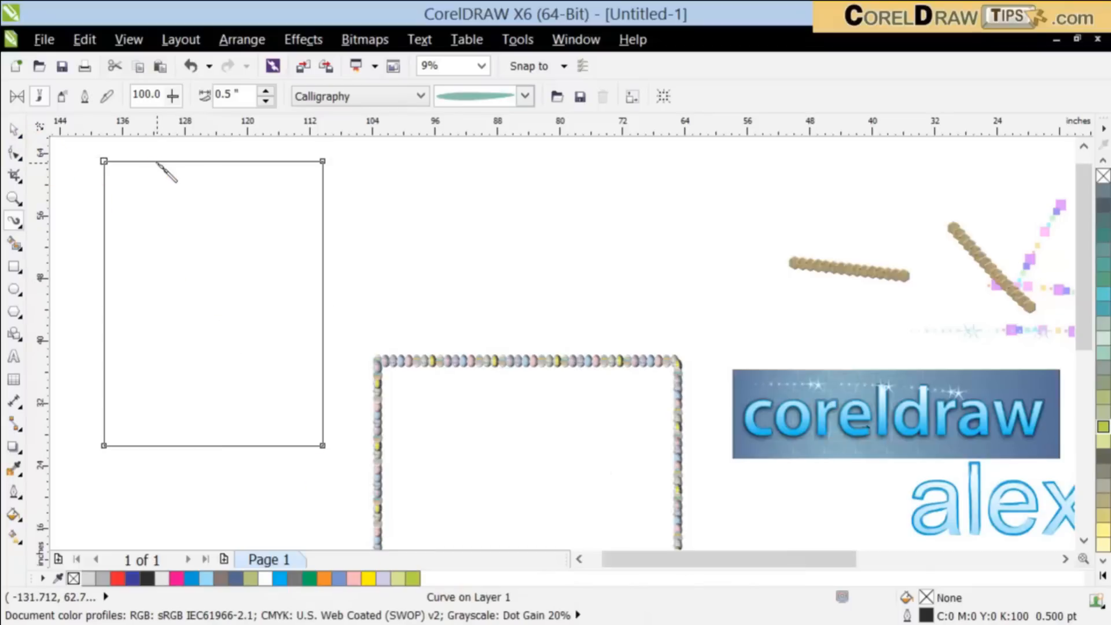
drag(253, 317, 255, 318)
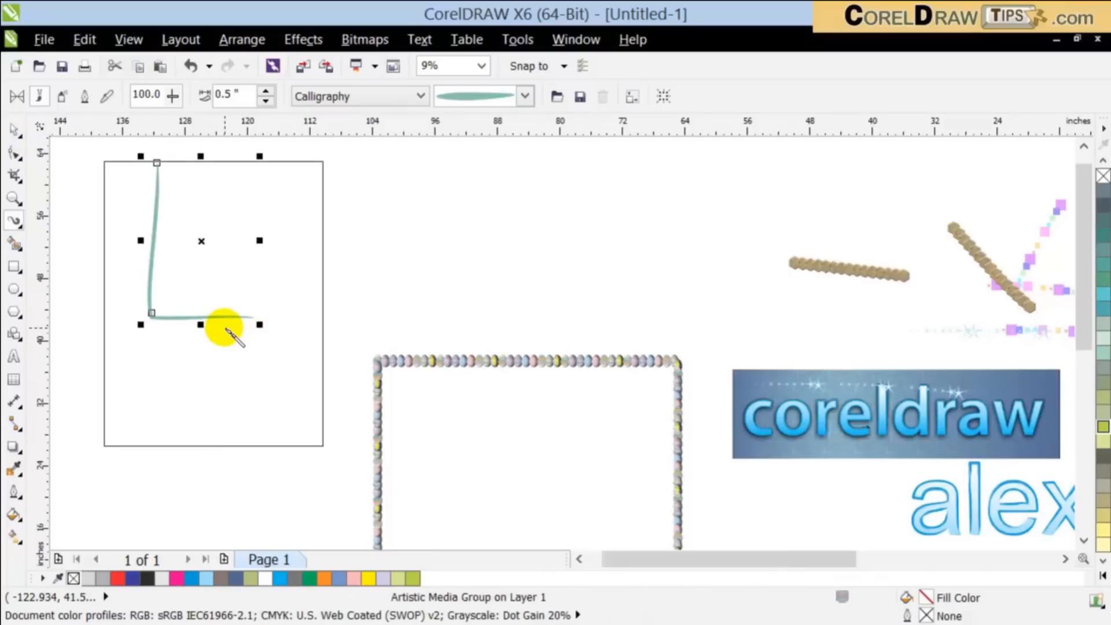
key(ctrl+z)
Step: Move the converted rectangle slightly down and apply a thin black calligraphy stroke to its outline
click(14, 129)
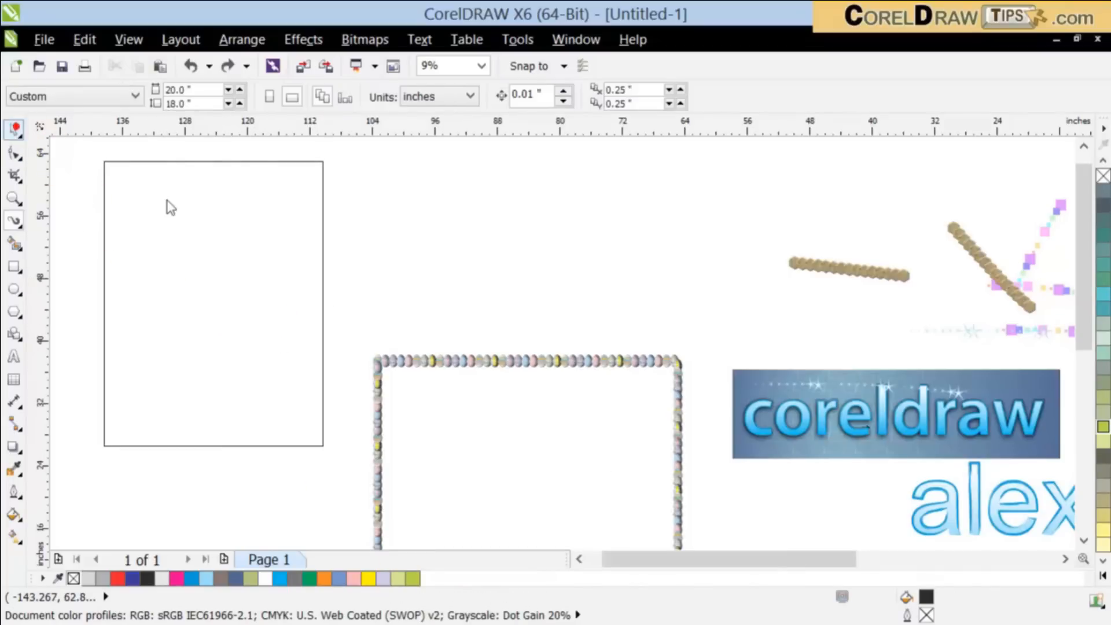
drag(176, 172, 170, 220)
click(14, 221)
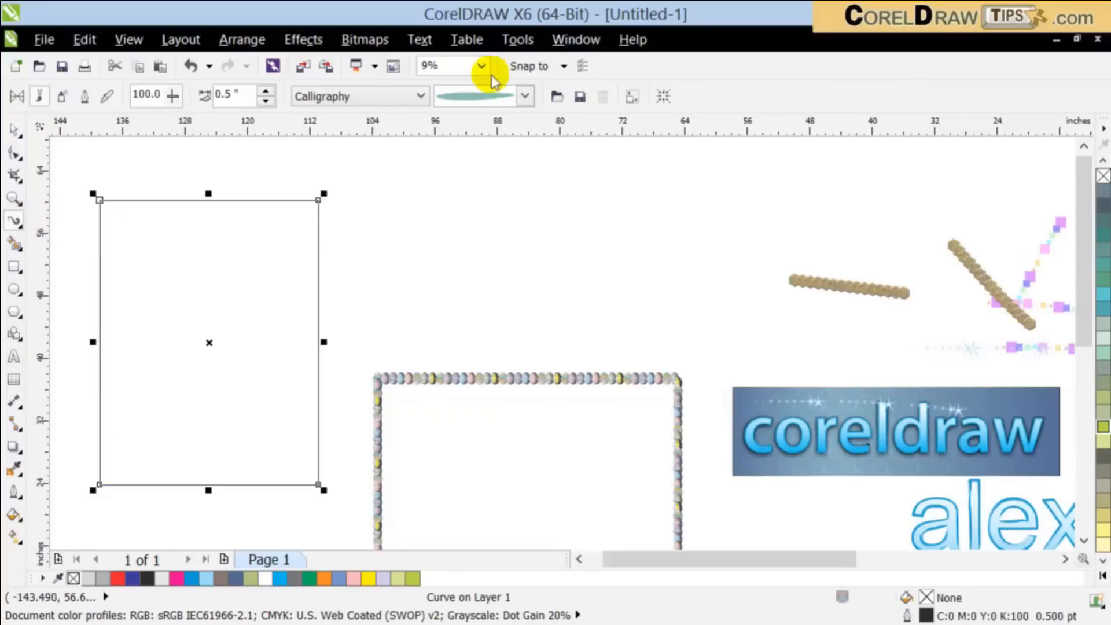
click(466, 87)
click(493, 159)
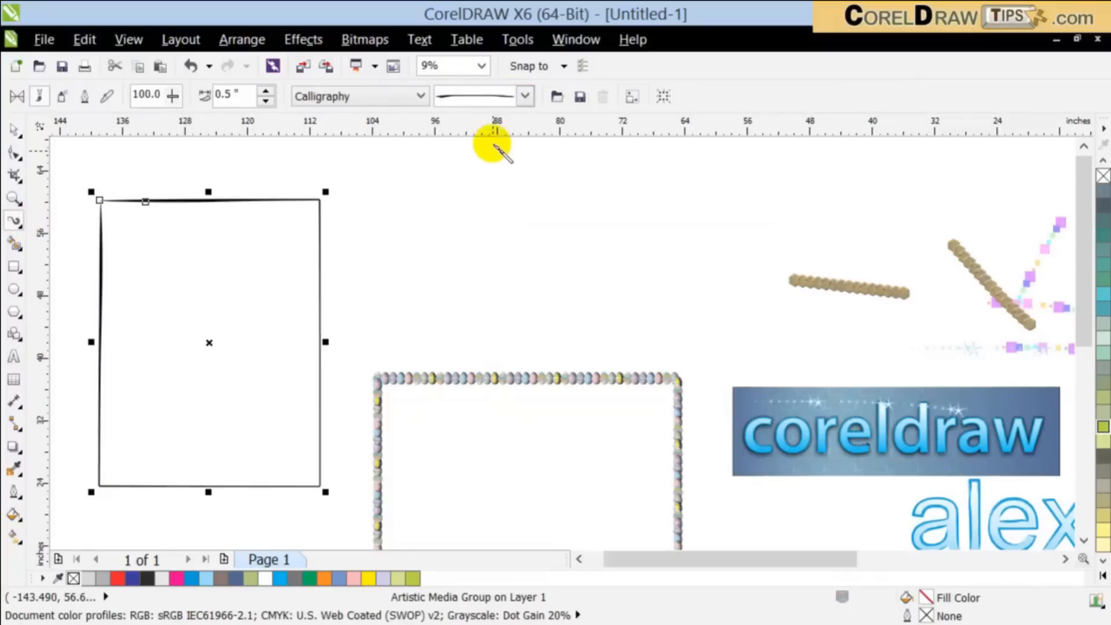
Step: Replace the rectangle's black border with the purple calligraphy stroke, followed by the blue tapered one
click(491, 99)
click(484, 529)
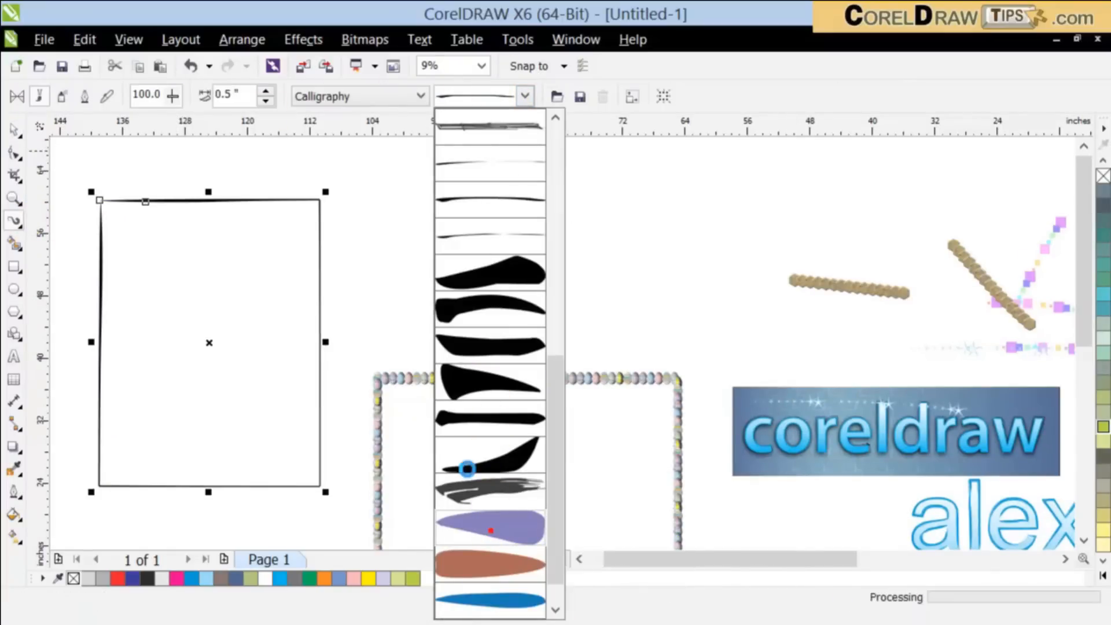
click(517, 95)
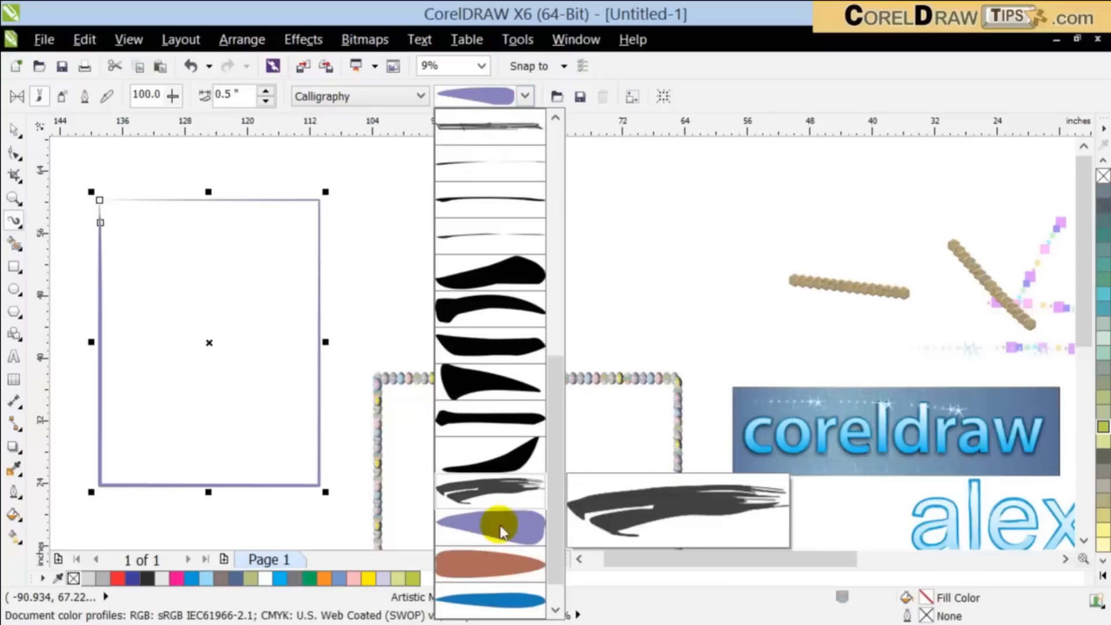
click(497, 602)
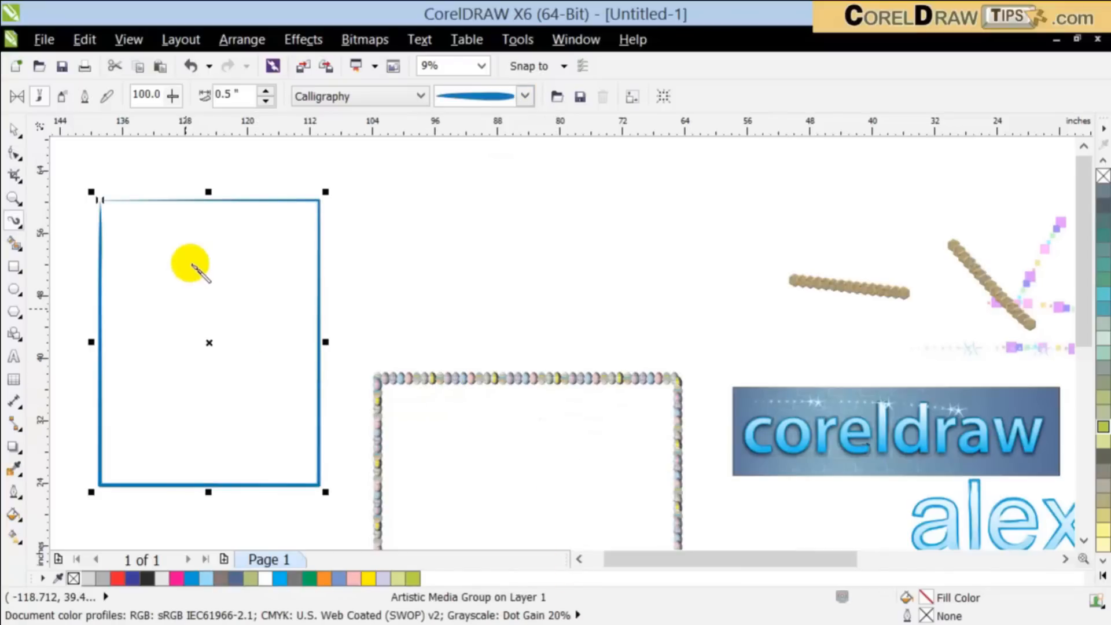
Step: Apply the reddish-brown calligraphy stroke to the rectangle's outline and recolor the border grayish teal
click(524, 97)
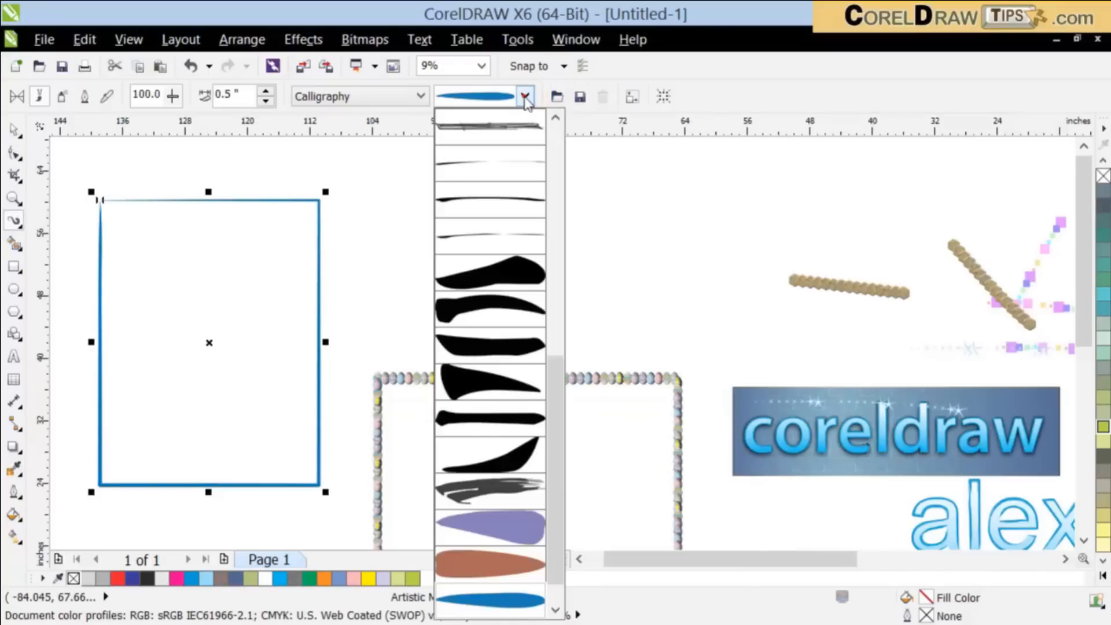
drag(565, 371, 565, 484)
click(513, 528)
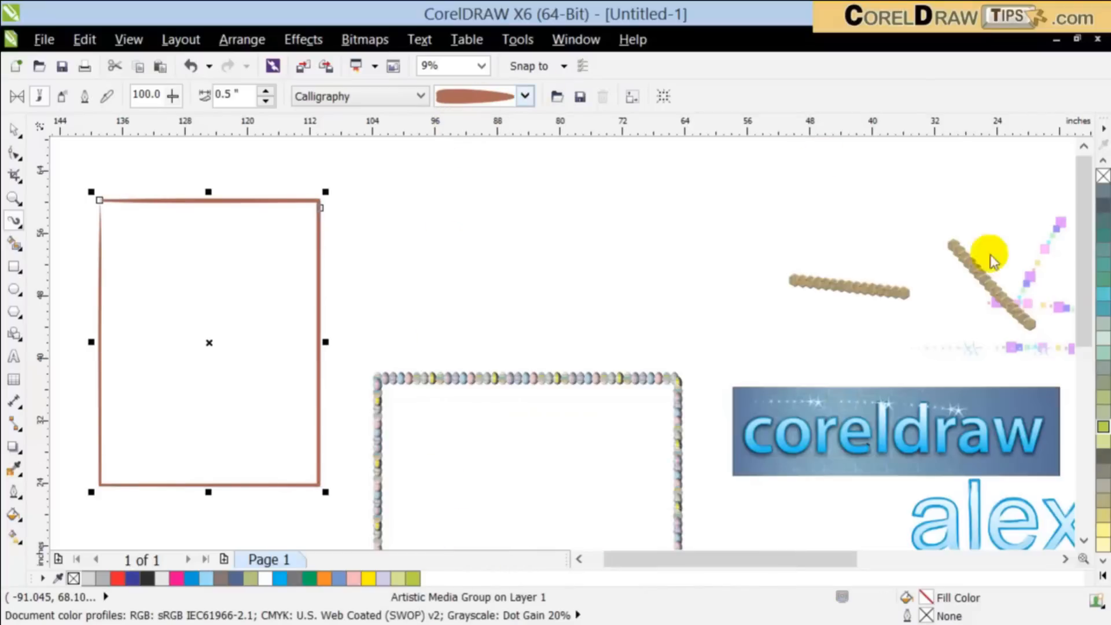
click(1103, 309)
click(1103, 250)
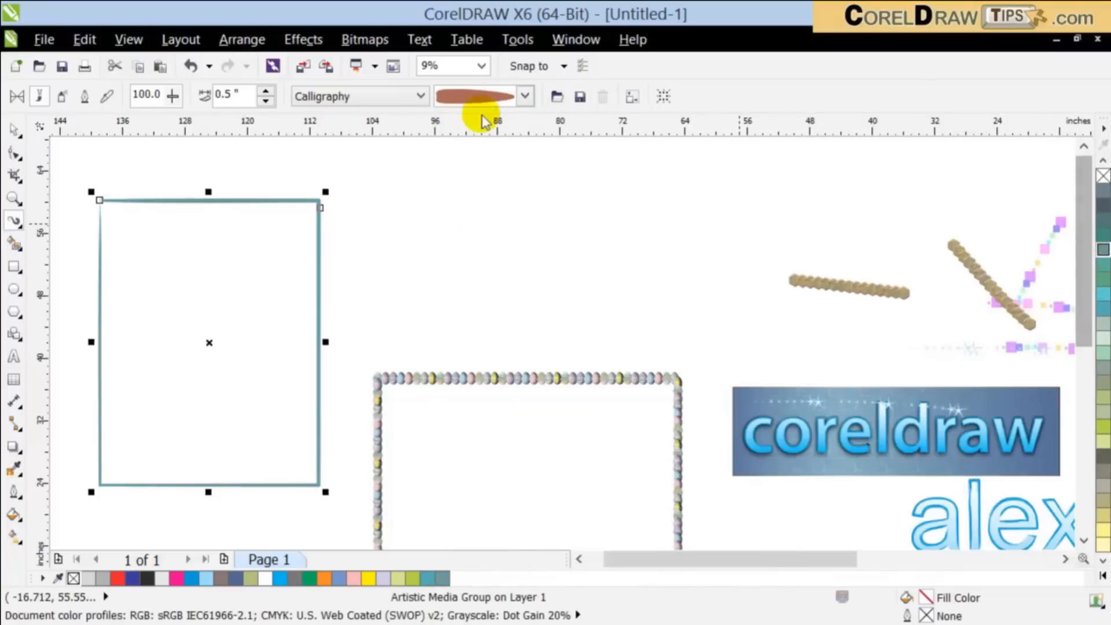
Step: Set the brush category to Sensual and apply a thin, wispy black stroke to the rectangle's outline
click(391, 94)
click(406, 186)
click(491, 99)
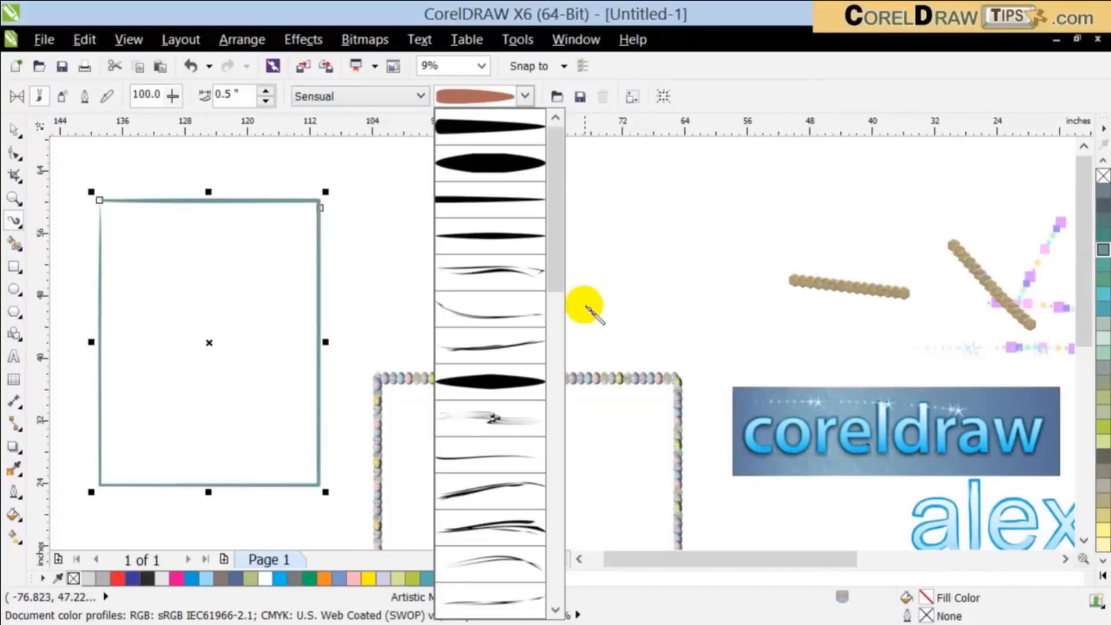
click(461, 270)
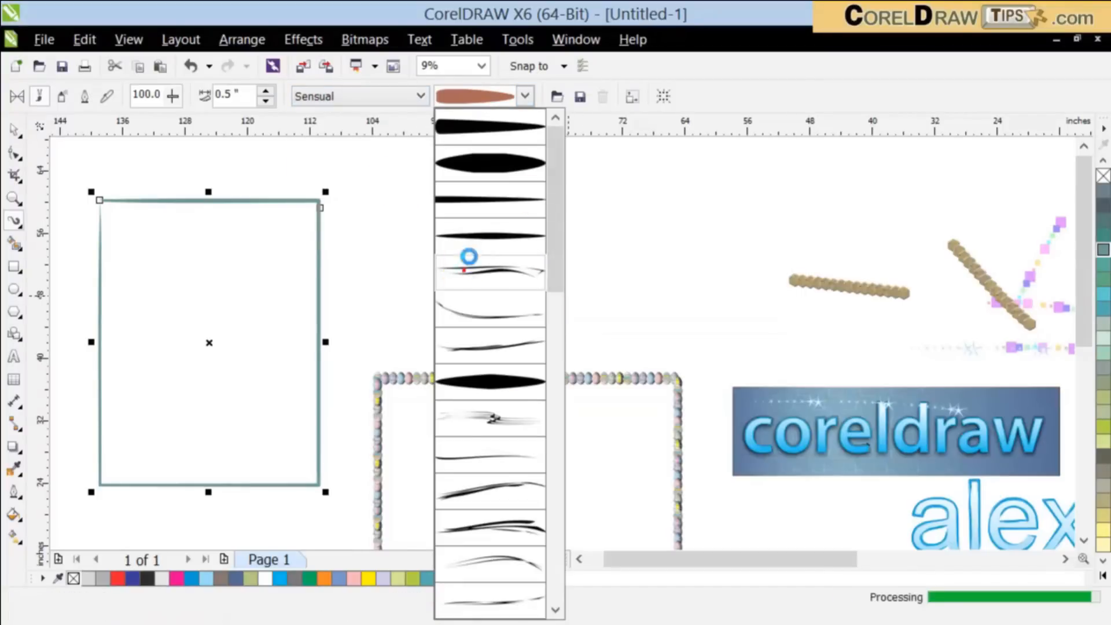
Step: Try a broken, sketchy Sensual stroke on the rectangle's outline, and replace it with the thick solid black stroke
click(510, 104)
drag(558, 249, 565, 458)
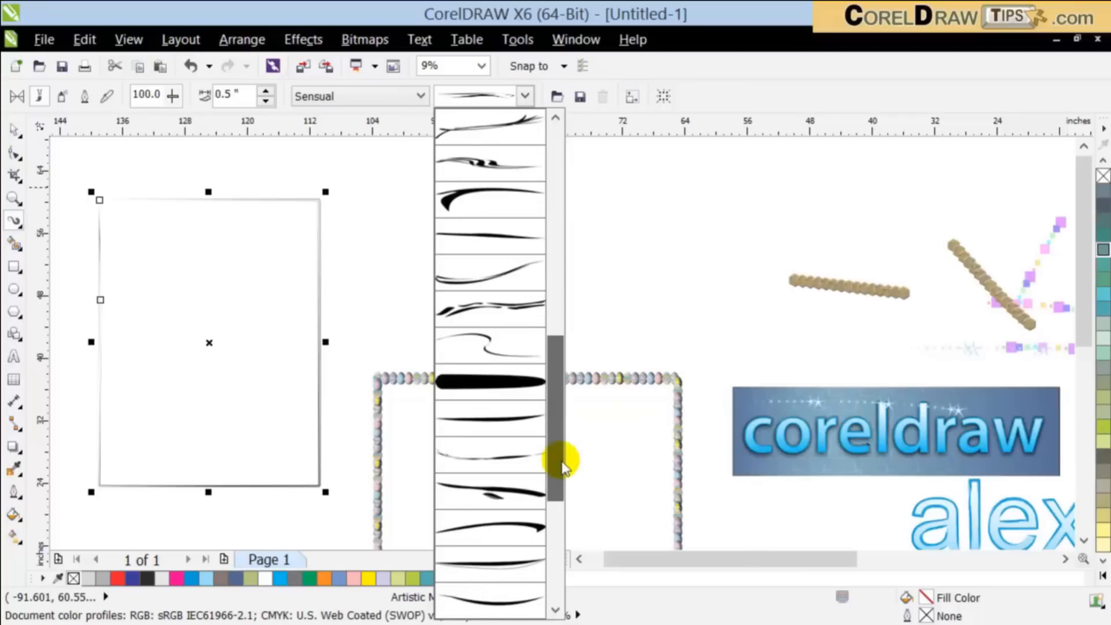
click(474, 306)
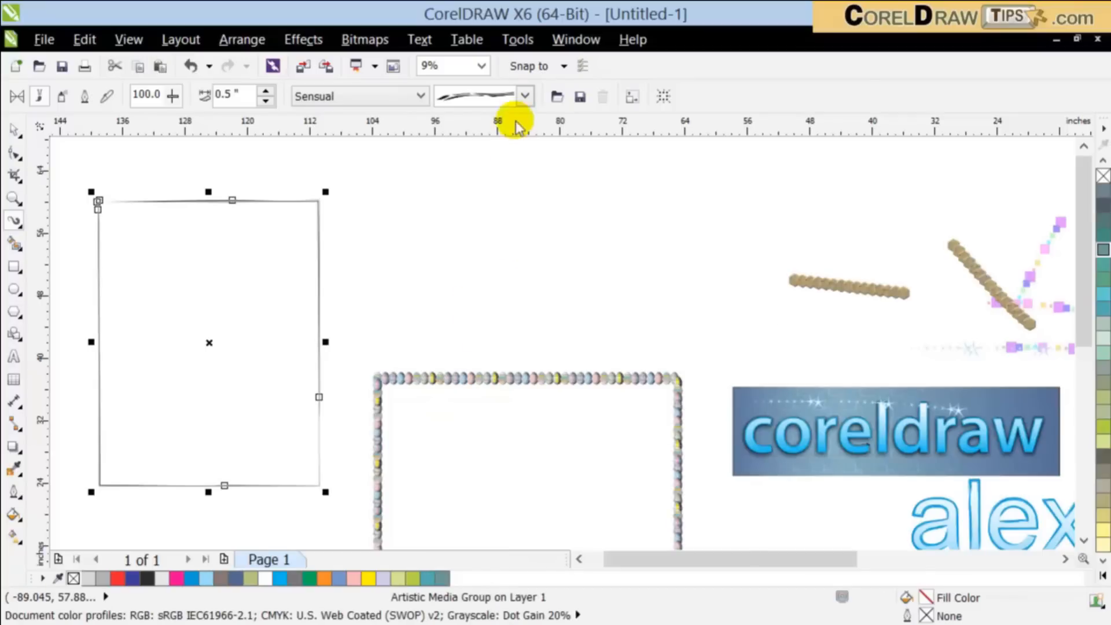
click(525, 97)
click(489, 523)
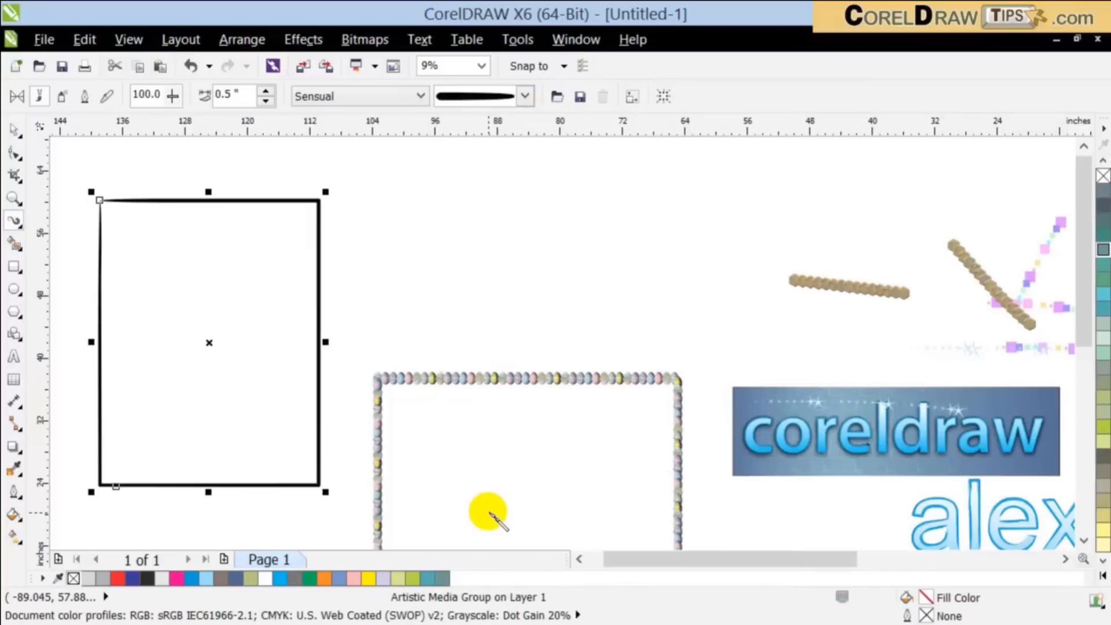
Step: Browse the remaining Sensual strokes and the strokes of the Splatter brush category
click(525, 97)
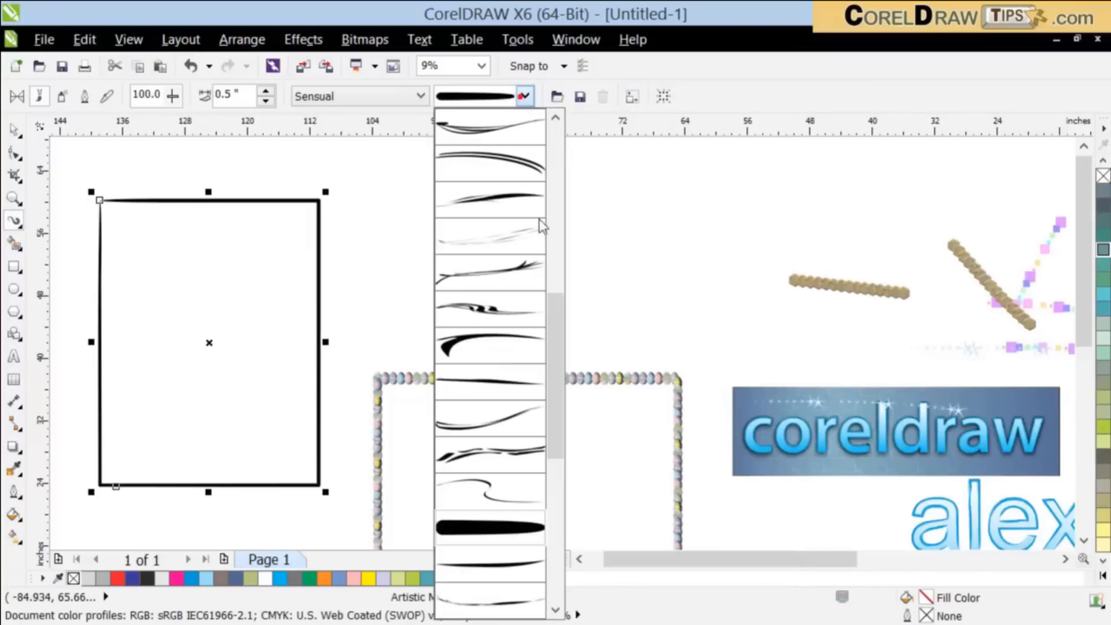
click(557, 302)
click(357, 100)
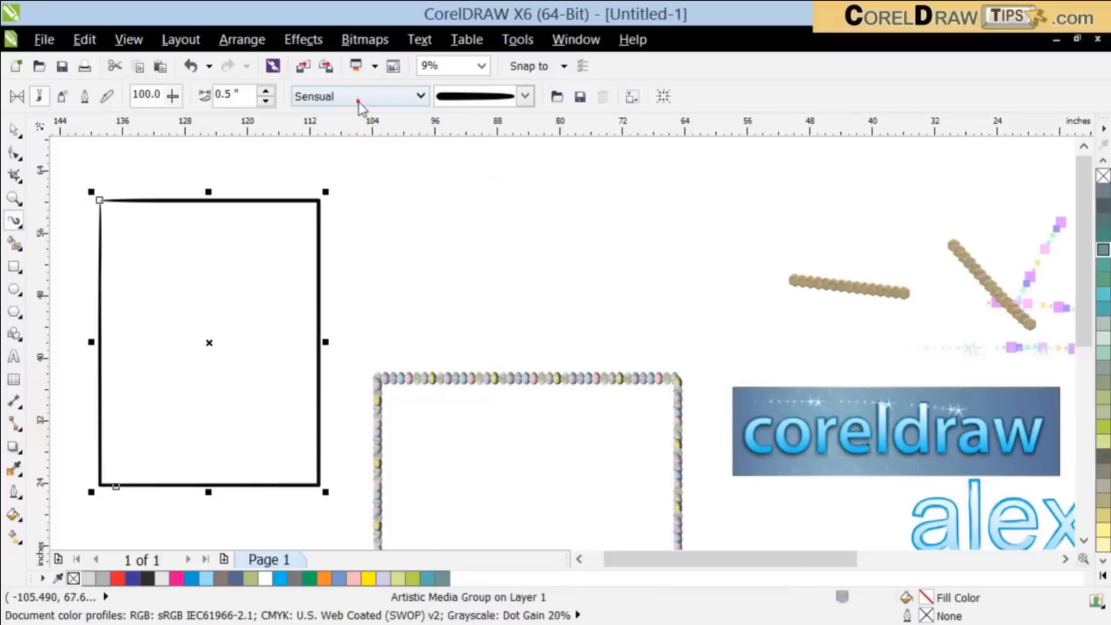
click(358, 100)
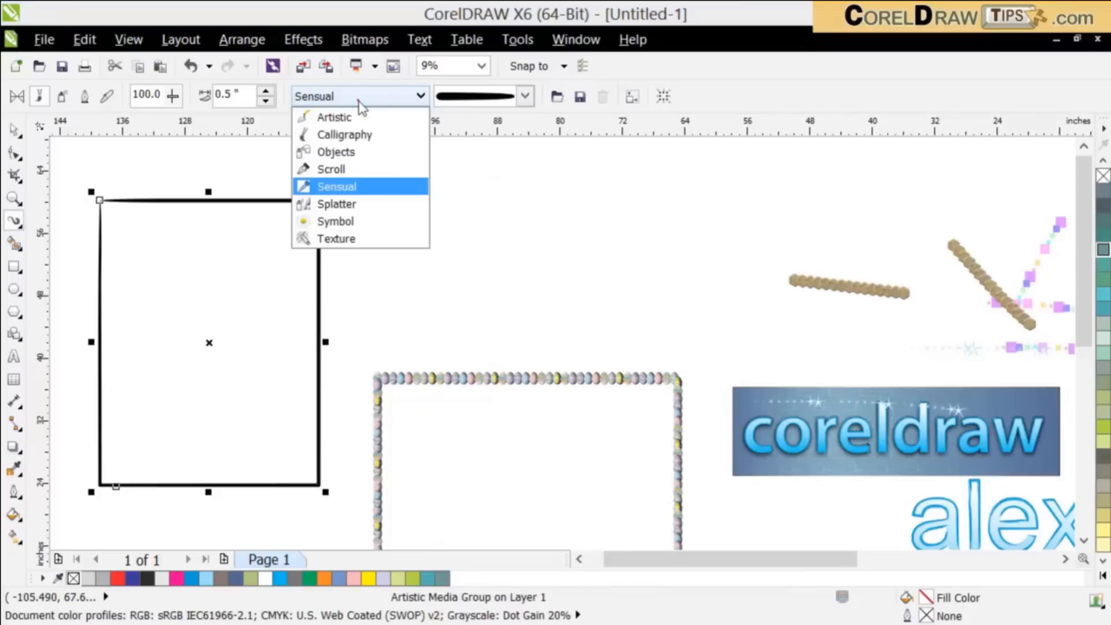
click(358, 205)
click(524, 97)
click(398, 108)
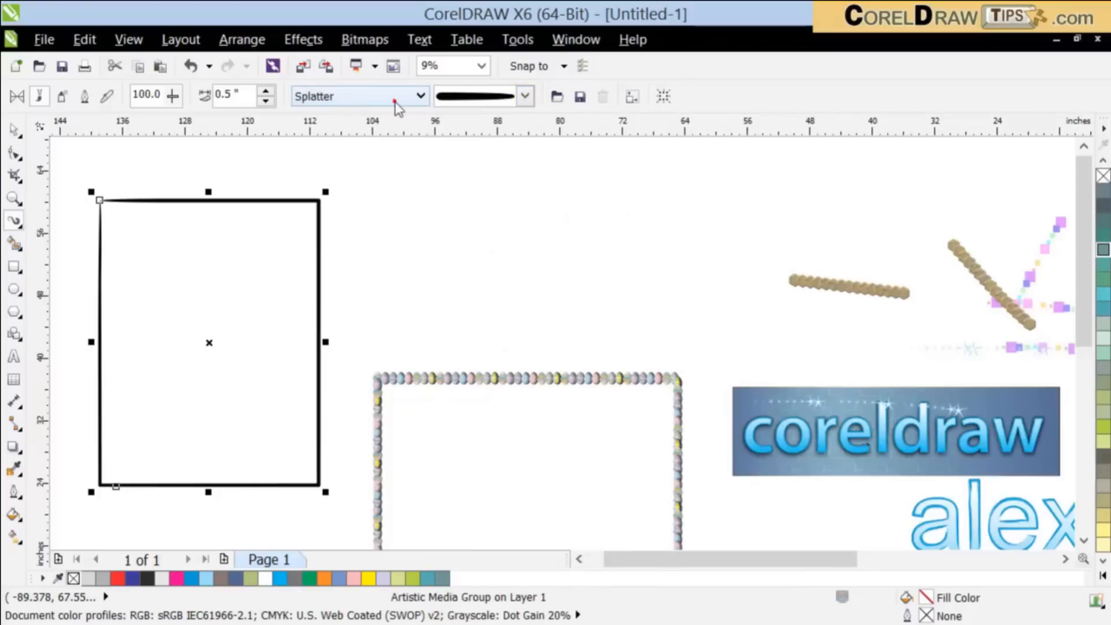
Step: Set the brush category to Texture and apply the ragged black stroke with a thicker start to the rectangle's outline
click(395, 100)
click(373, 239)
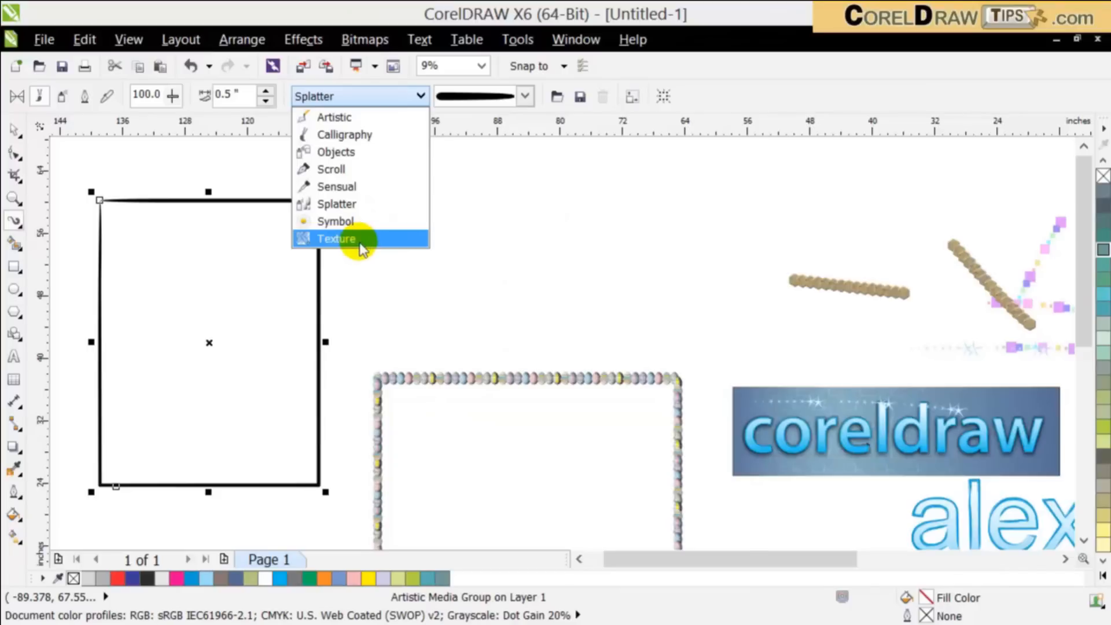
click(462, 97)
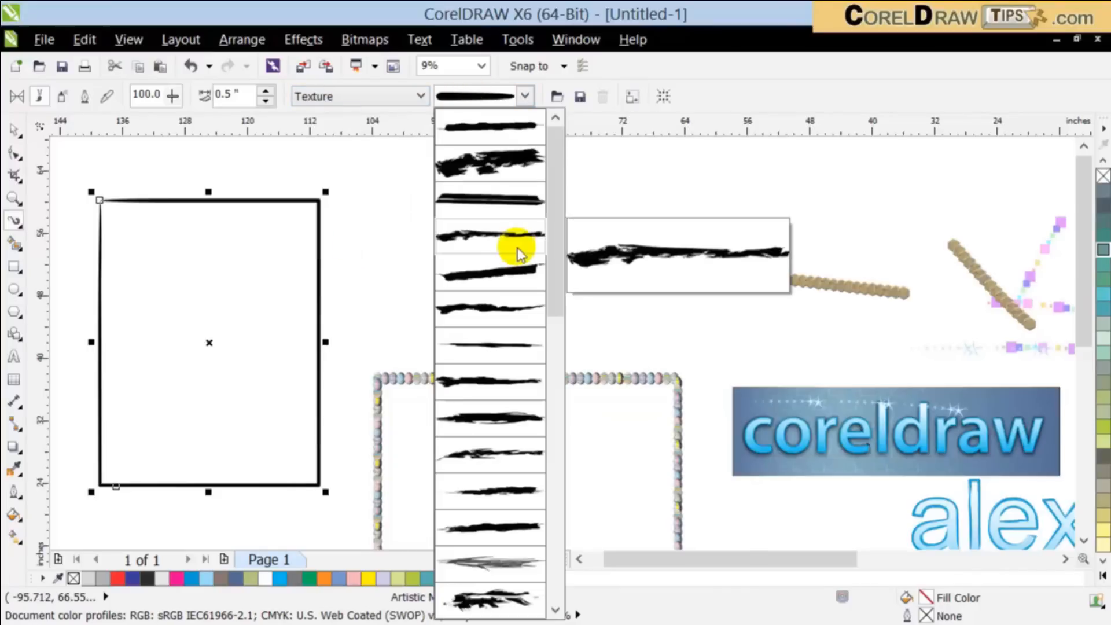
click(503, 239)
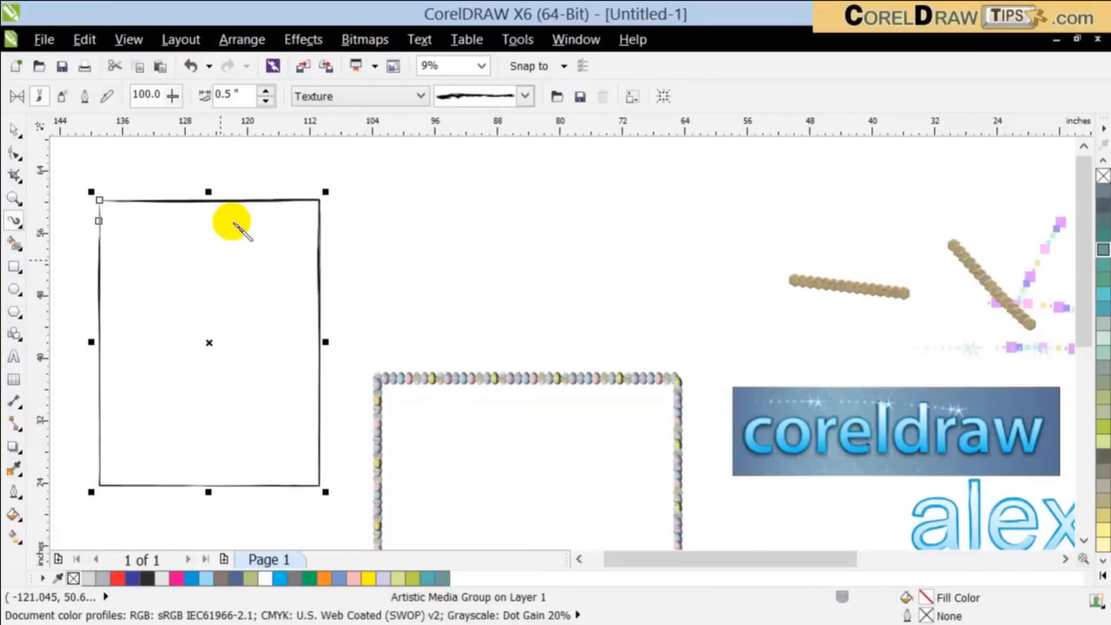
Step: Try the gray feathered Texture stroke on the rectangle's outline, and replace it with the dotted stroke
scroll(242, 219, up, 1)
click(501, 96)
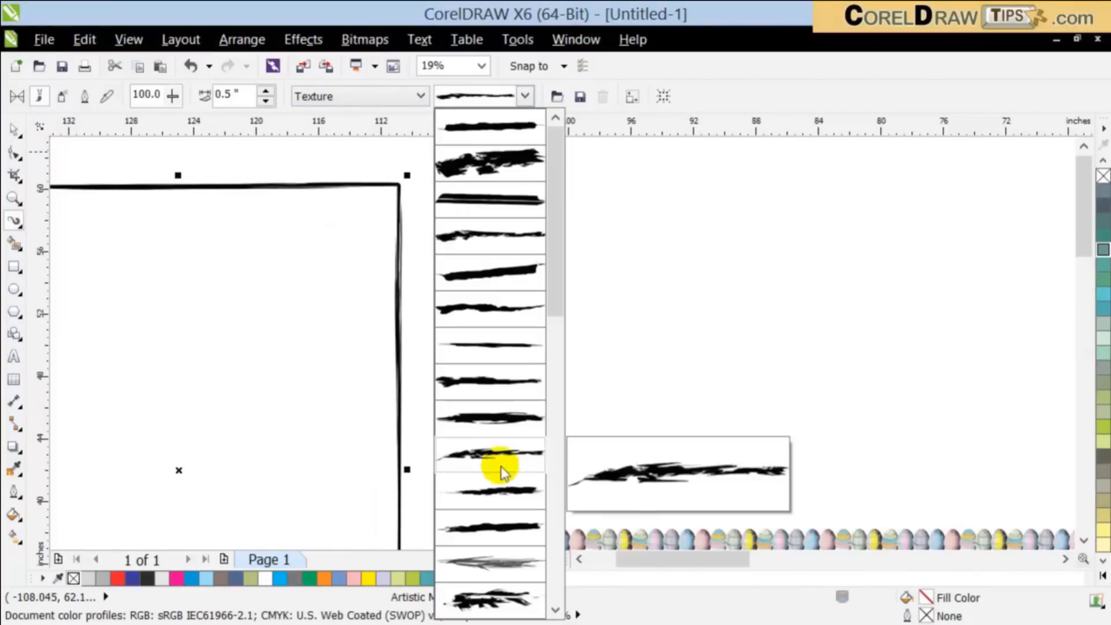
click(486, 564)
click(524, 97)
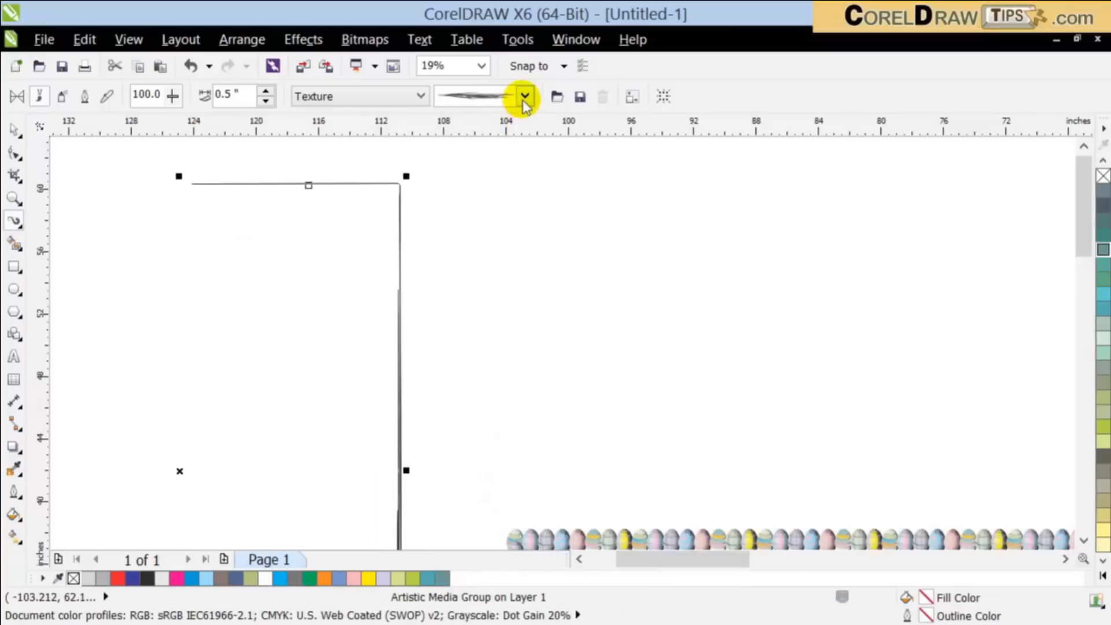
drag(565, 293, 565, 540)
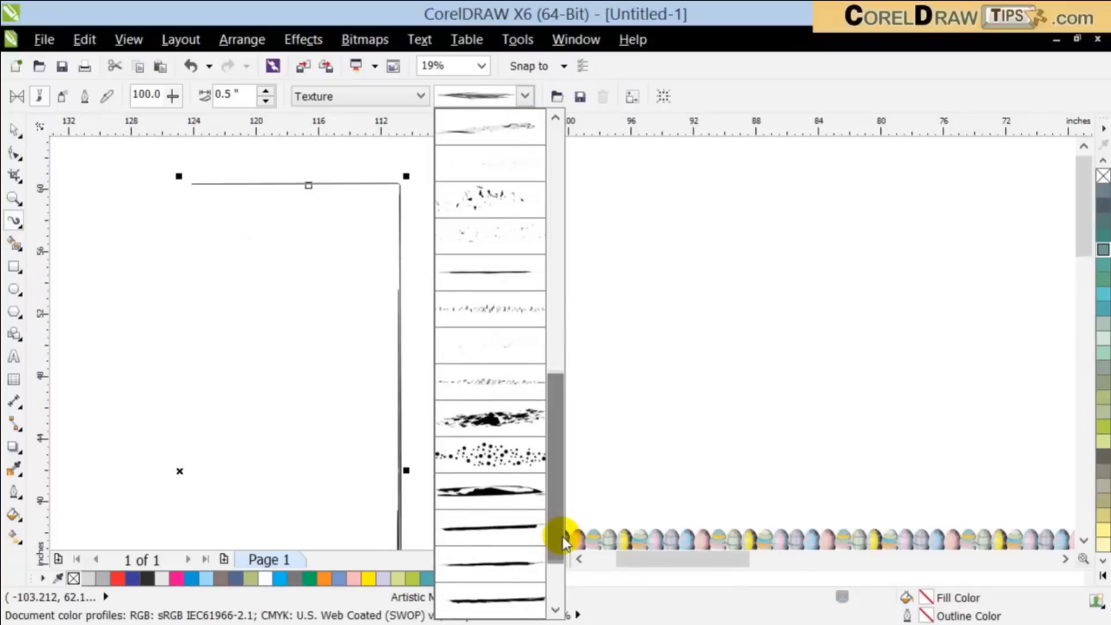
click(515, 457)
scroll(501, 453, down, 1)
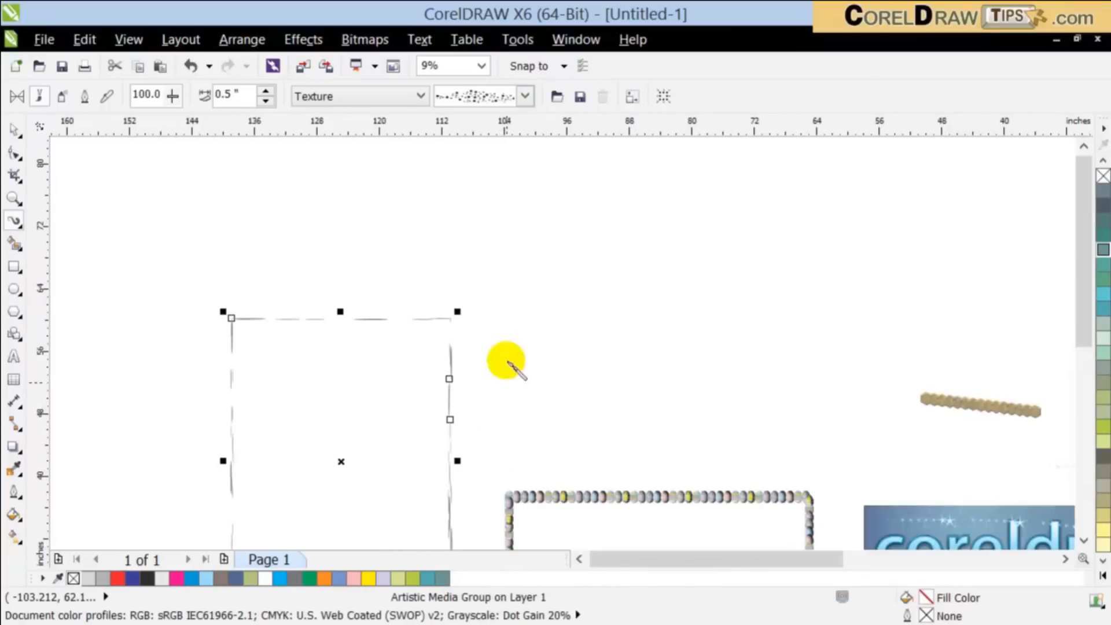
Step: Apply the shattered black Texture stroke to the rectangle's outline and deselect the rectangle
click(524, 97)
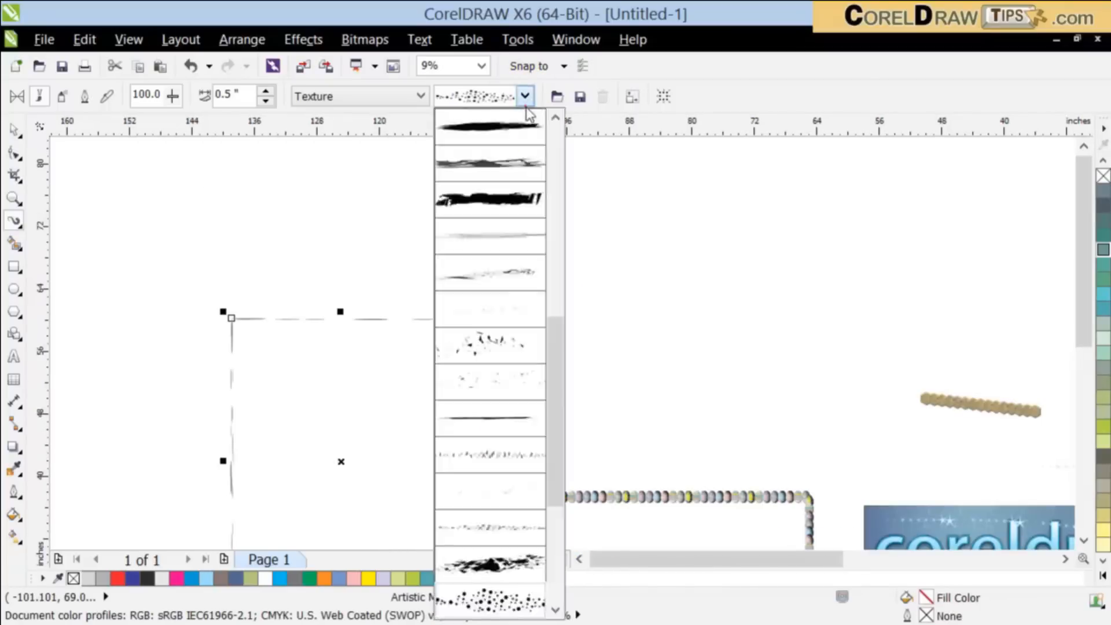
click(509, 570)
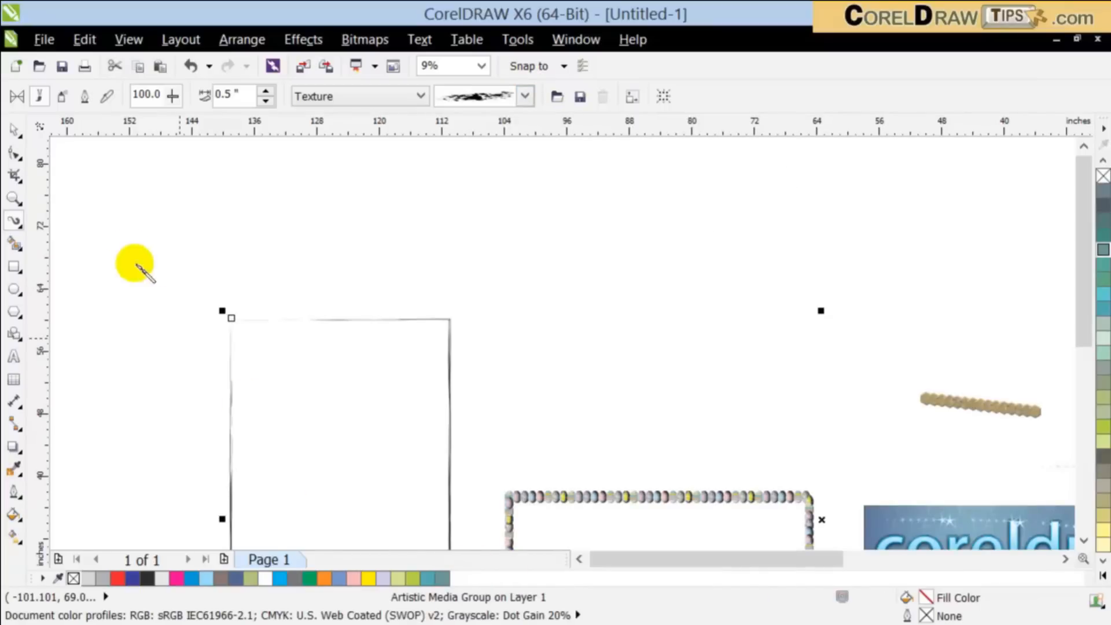
click(265, 302)
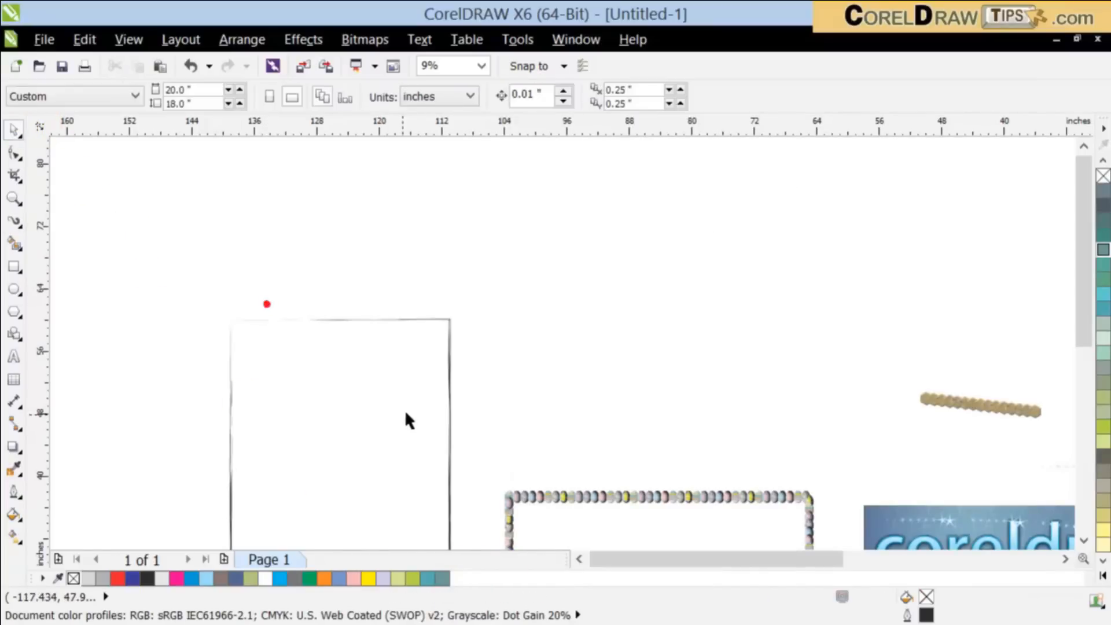
Step: Examine the finished candy-swirl "coreldraw" lettering with its orange-red fill and sprayed stars
scroll(405, 409, down, 2)
scroll(955, 484, up, 5)
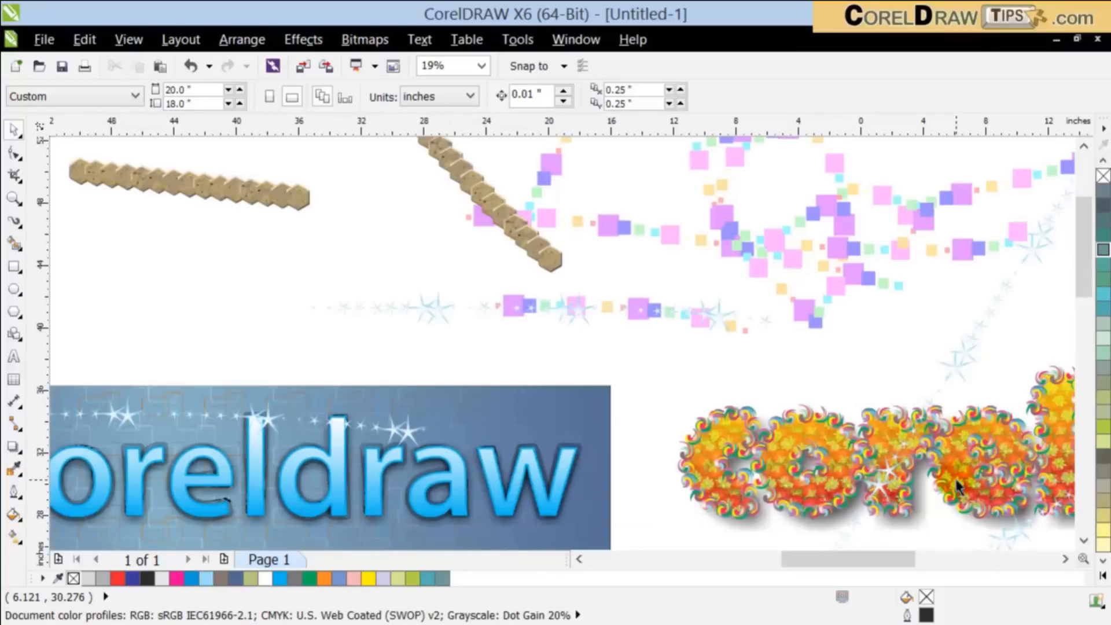
drag(888, 561, 983, 552)
click(1083, 543)
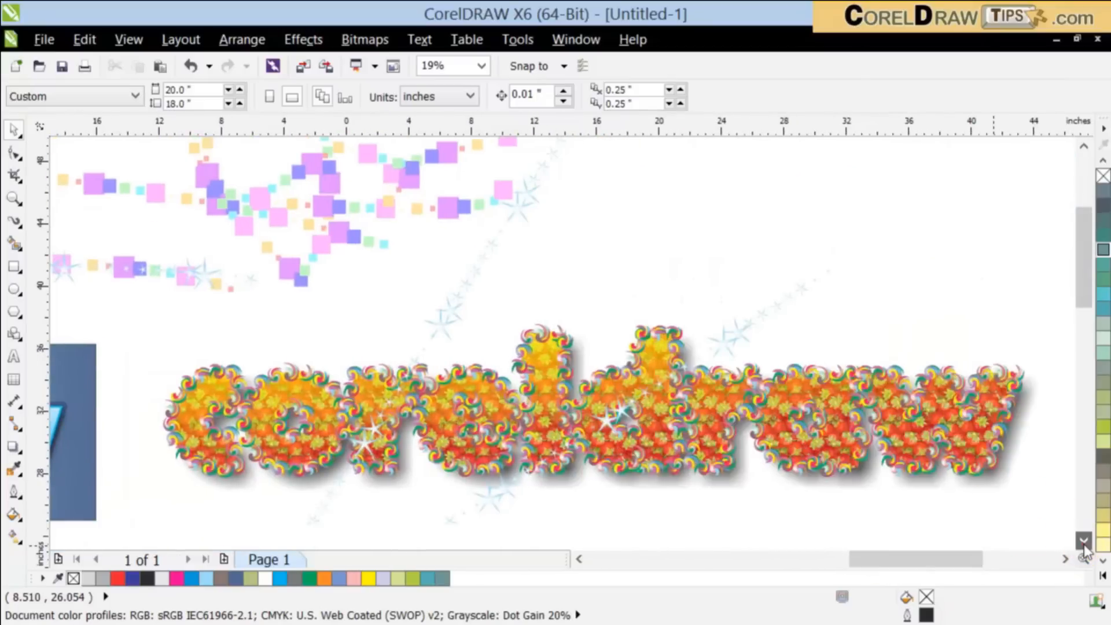
click(1083, 543)
click(1083, 543)
click(1083, 542)
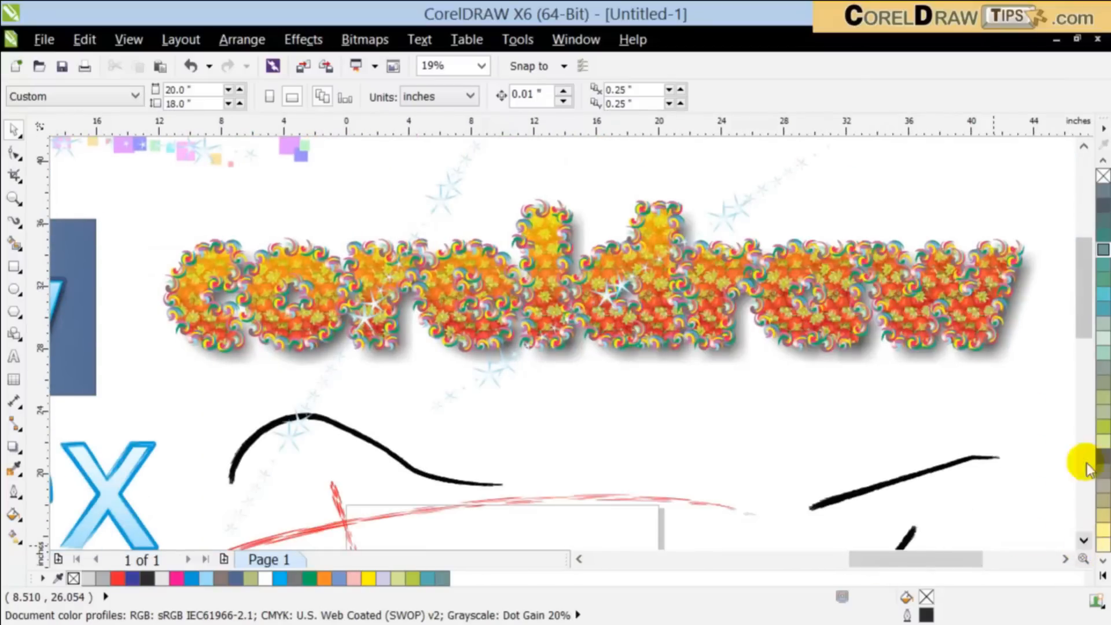
drag(1083, 293, 1083, 280)
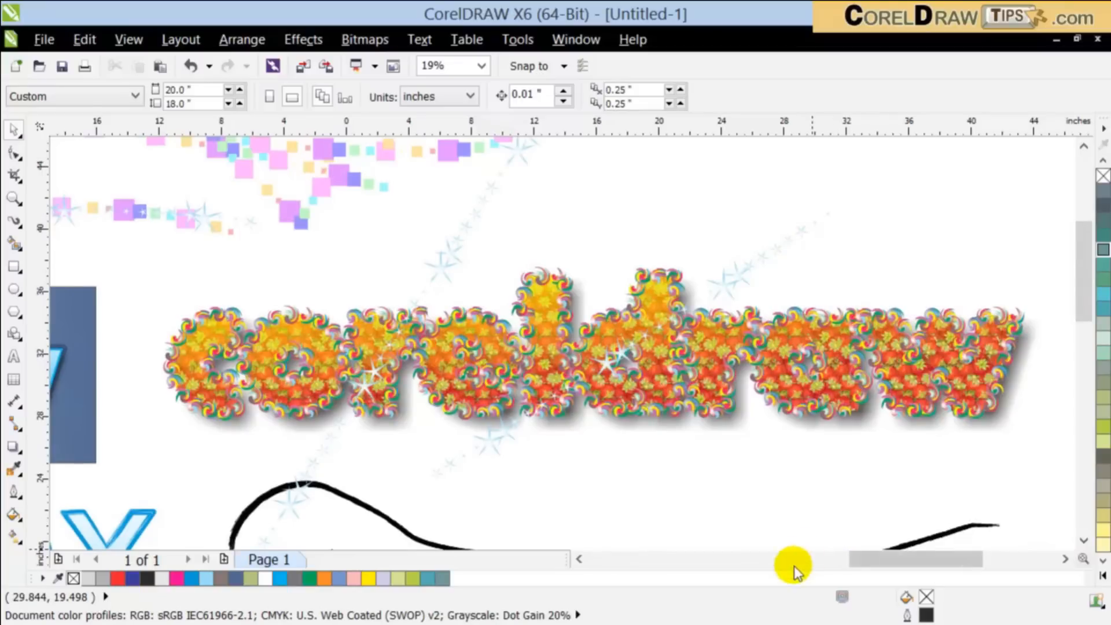
key(alt+Tab)
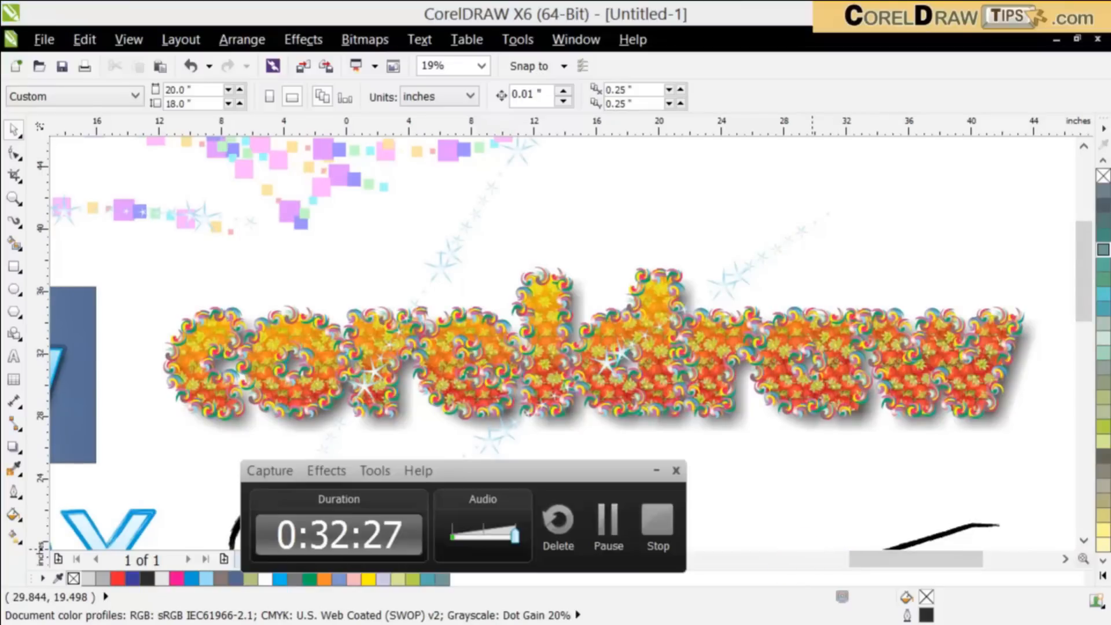
click(657, 531)
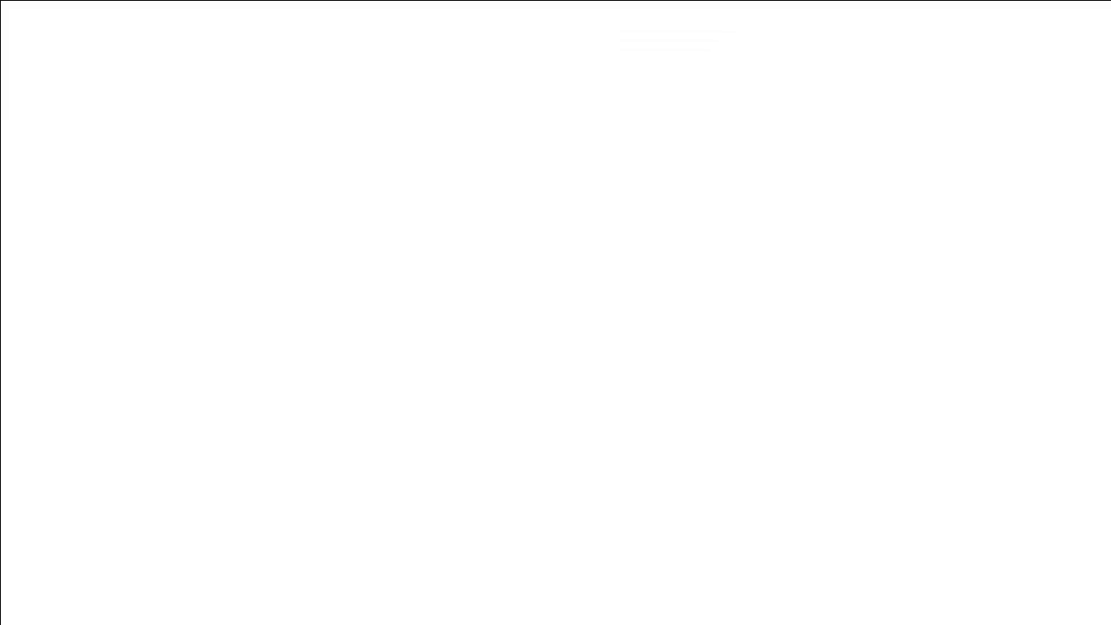